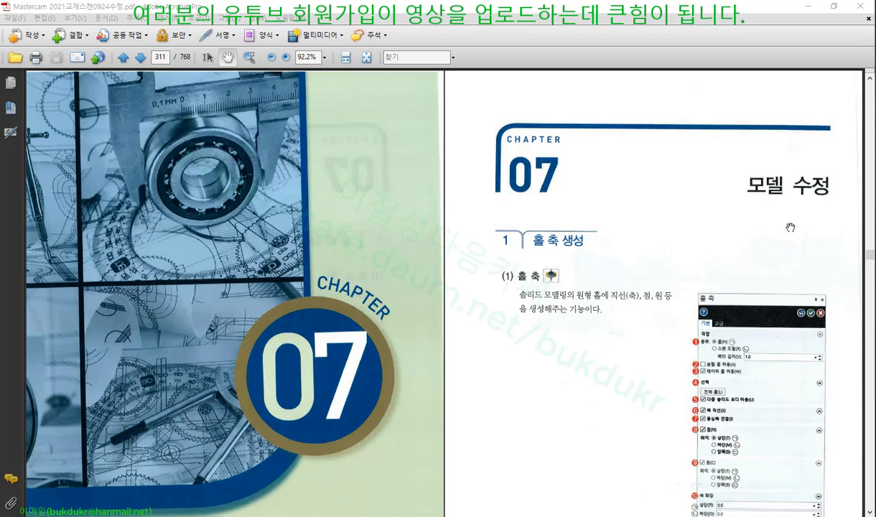
# Annotate the (1) 홀 축 section in red with a circled, underlined asterisk and two straight lines beneath its description
pyautogui.moveTo(780, 250); pyautogui.dragTo(779, 168)
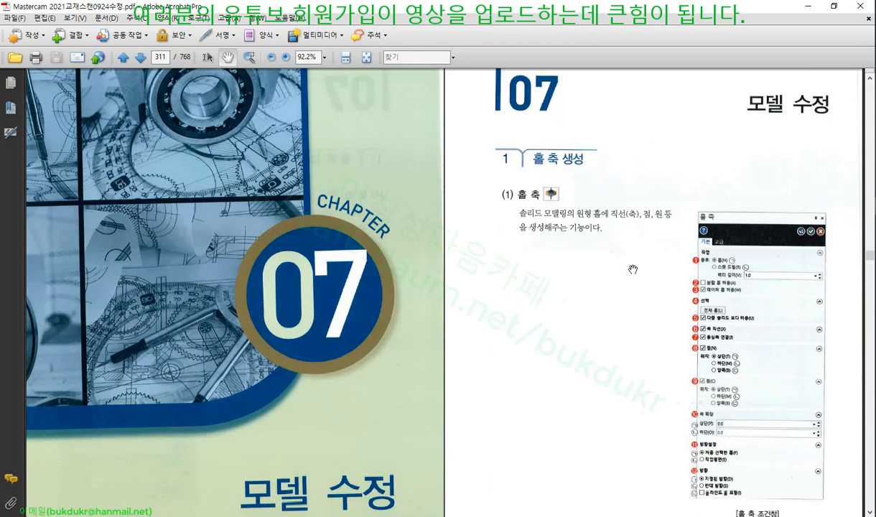
pyautogui.scroll(-1, 602, 241)
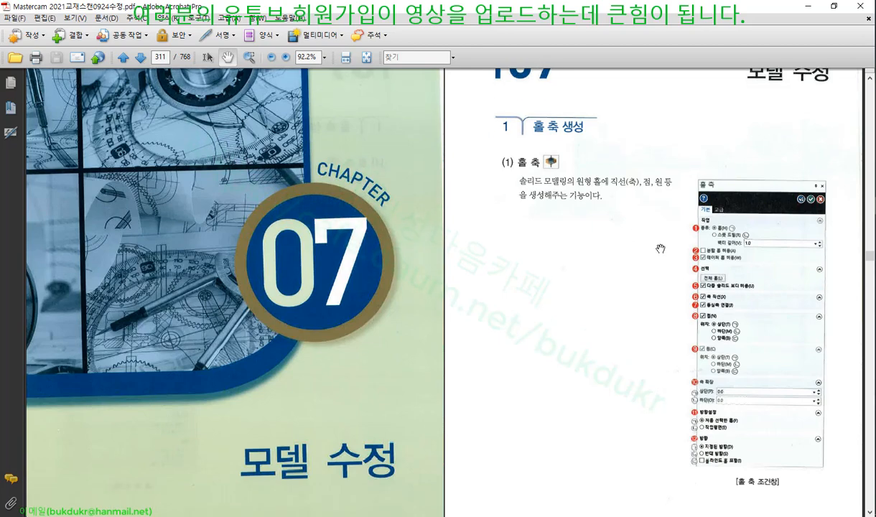
pyautogui.scroll(-1, 656, 273)
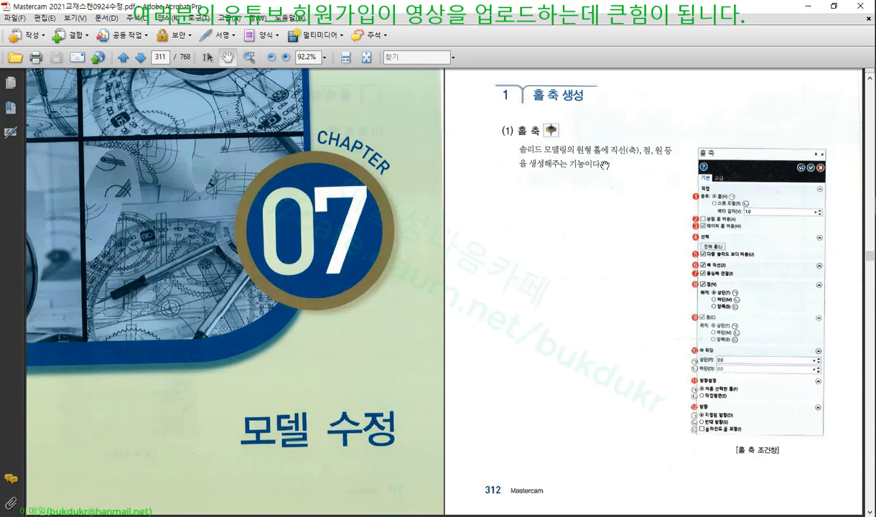
pyautogui.hotkey('ctrl', '2')
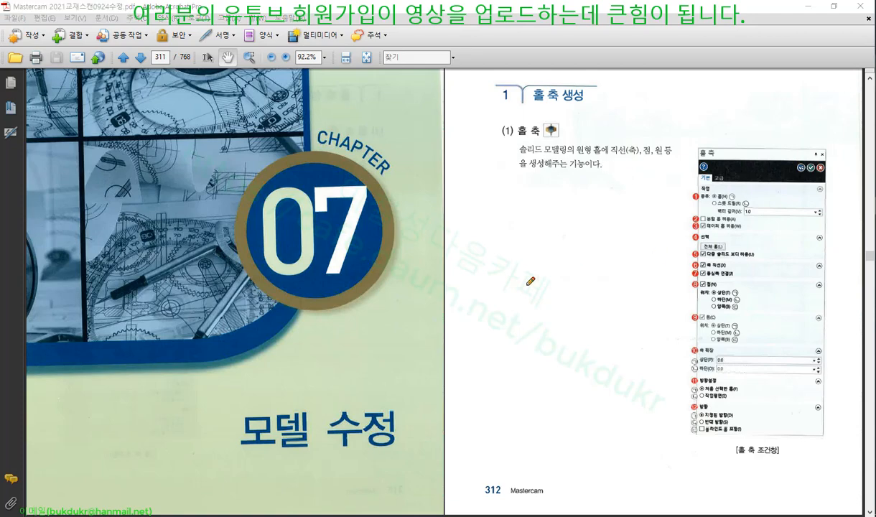
pyautogui.moveTo(490, 251)
pyautogui.mouseDown()
pyautogui.moveTo(491, 275)
pyautogui.moveTo(503, 263)
pyautogui.moveTo(499, 271)
pyautogui.moveTo(482, 273)
pyautogui.mouseUp()
pyautogui.moveTo(546, 270); pyautogui.dragTo(647, 210)
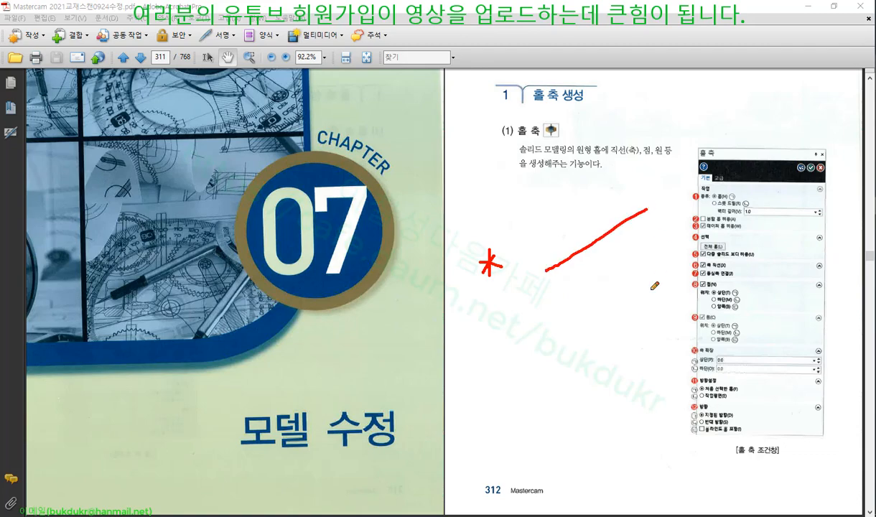
pyautogui.moveTo(476, 281); pyautogui.dragTo(670, 286)
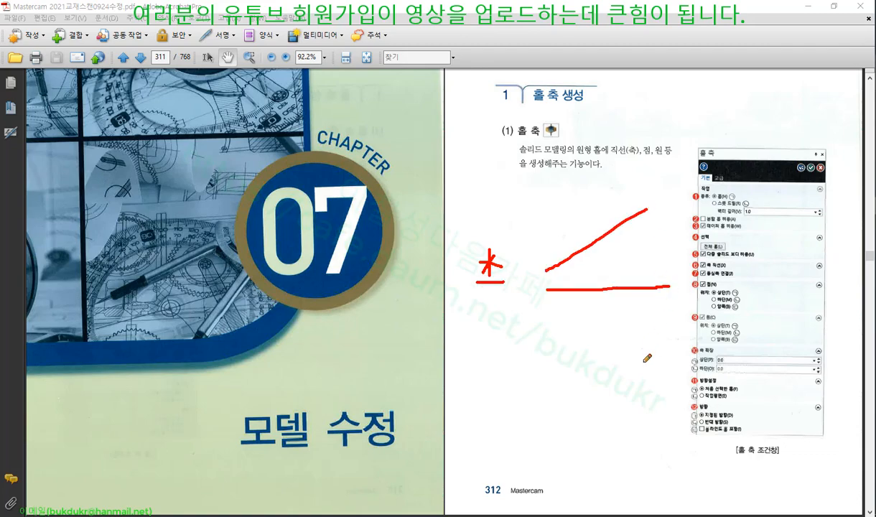
pyautogui.moveTo(491, 301)
pyautogui.mouseDown()
pyautogui.moveTo(468, 281)
pyautogui.moveTo(494, 241)
pyautogui.moveTo(515, 290)
pyautogui.moveTo(463, 291)
pyautogui.moveTo(469, 240)
pyautogui.moveTo(509, 244)
pyautogui.moveTo(522, 293)
pyautogui.moveTo(511, 305)
pyautogui.moveTo(493, 301)
pyautogui.mouseUp()
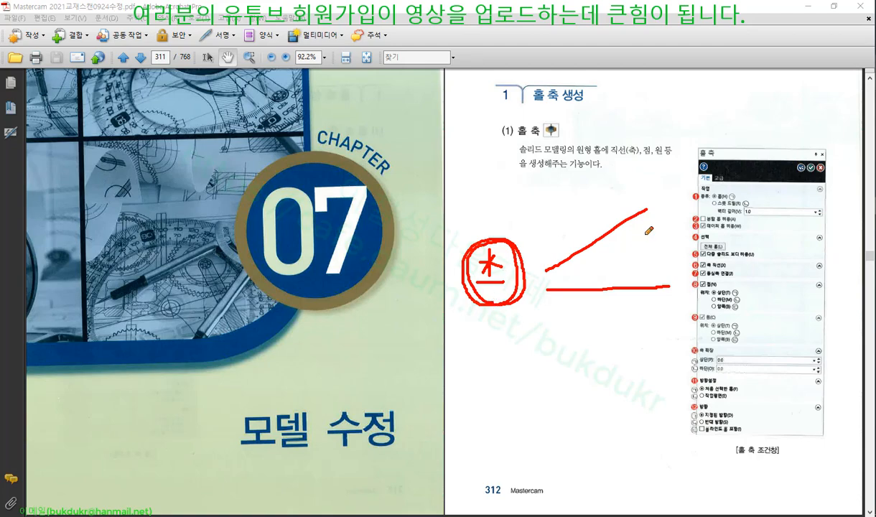
# Mark both ends of the diagonal line with crosses, underline 홀 축 and 직선(축), and close the annotation overlay
pyautogui.moveTo(550, 263)
pyautogui.mouseDown()
pyautogui.moveTo(541, 279)
pyautogui.moveTo(549, 277)
pyautogui.mouseUp()
pyautogui.moveTo(645, 204); pyautogui.dragTo(654, 214)
pyautogui.moveTo(653, 203); pyautogui.dragTo(645, 215)
pyautogui.moveTo(479, 283); pyautogui.dragTo(510, 286)
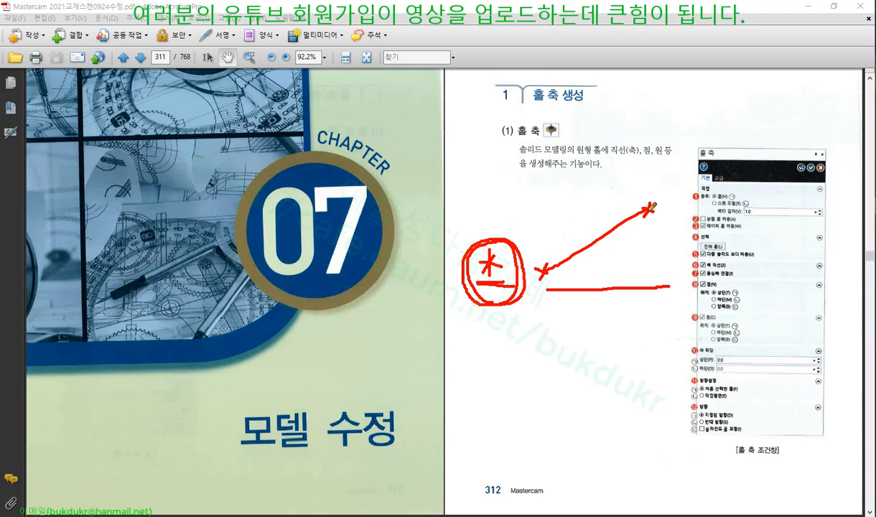
pyautogui.moveTo(538, 271)
pyautogui.mouseDown()
pyautogui.moveTo(564, 192)
pyautogui.moveTo(650, 210)
pyautogui.moveTo(549, 255)
pyautogui.moveTo(544, 271)
pyautogui.mouseUp()
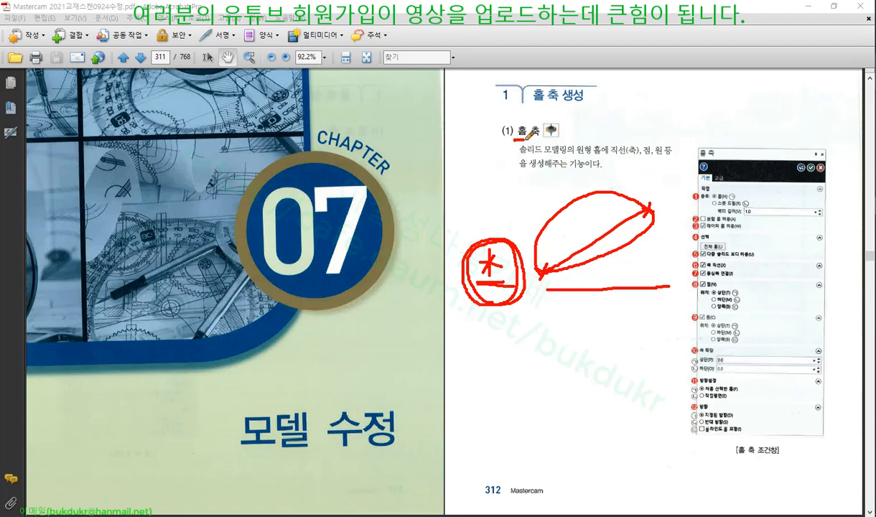
pyautogui.moveTo(517, 139); pyautogui.dragTo(567, 138)
pyautogui.moveTo(612, 154); pyautogui.dragTo(640, 155)
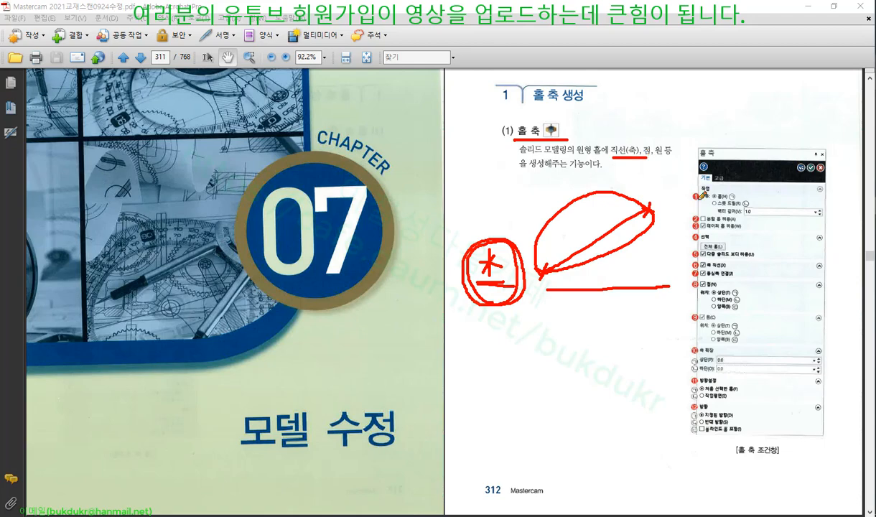
pyautogui.rightClick(716, 201)
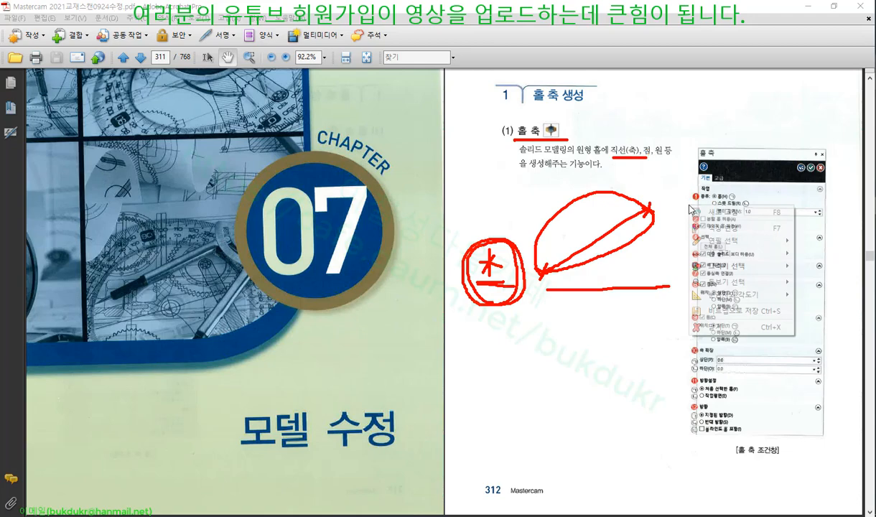
pyautogui.click(707, 311)
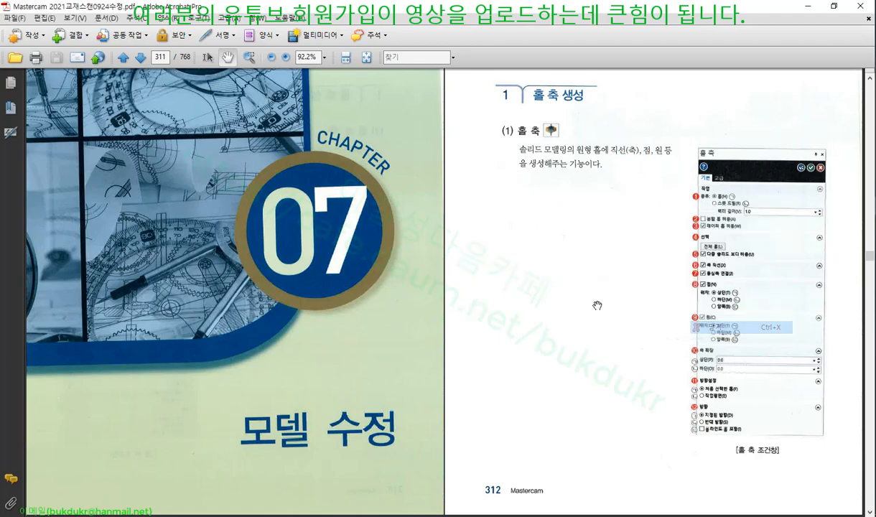
# Go to page 313, mark the axis line in the 홀 figure, and circle the axis in the 스폿 드릴 figure
pyautogui.click(871, 411)
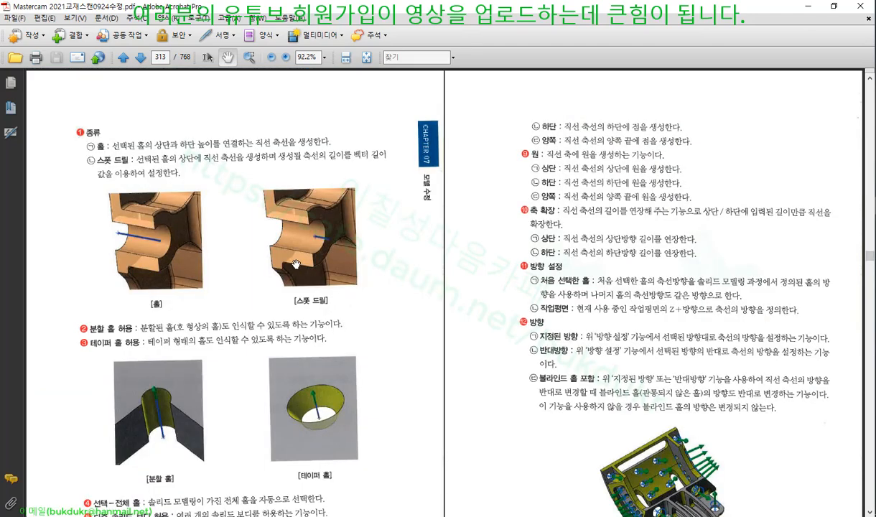
pyautogui.scroll(-1, 296, 264)
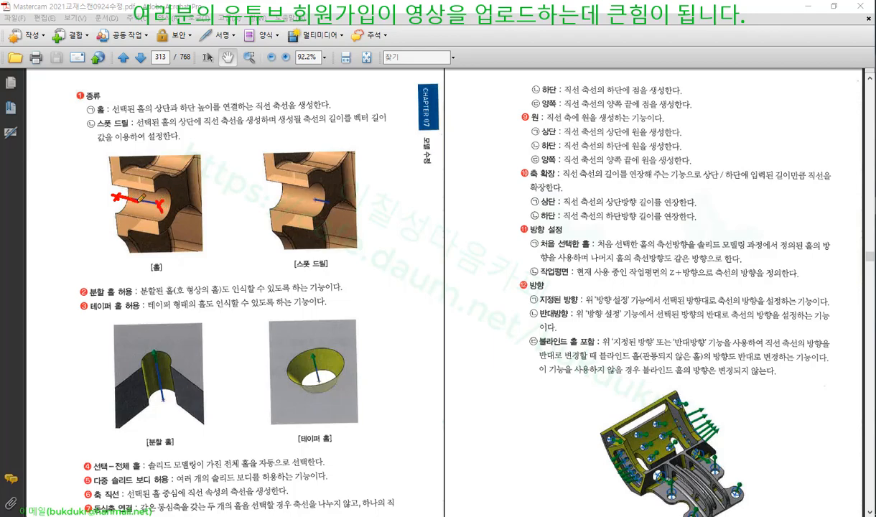
pyautogui.moveTo(140, 200); pyautogui.dragTo(156, 204)
pyautogui.moveTo(336, 207)
pyautogui.mouseDown()
pyautogui.moveTo(313, 189)
pyautogui.moveTo(337, 205)
pyautogui.mouseUp()
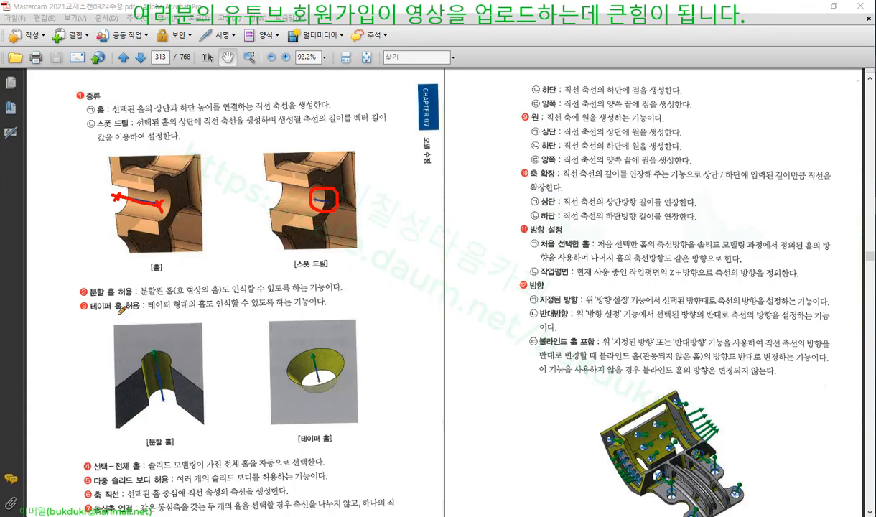
# Underline 분할 홀 허용 and 테이퍼 홀 허용, mark the edges and axis in their figures, and close the annotation overlay
pyautogui.moveTo(87, 294); pyautogui.dragTo(133, 293)
pyautogui.moveTo(154, 191); pyautogui.dragTo(173, 211)
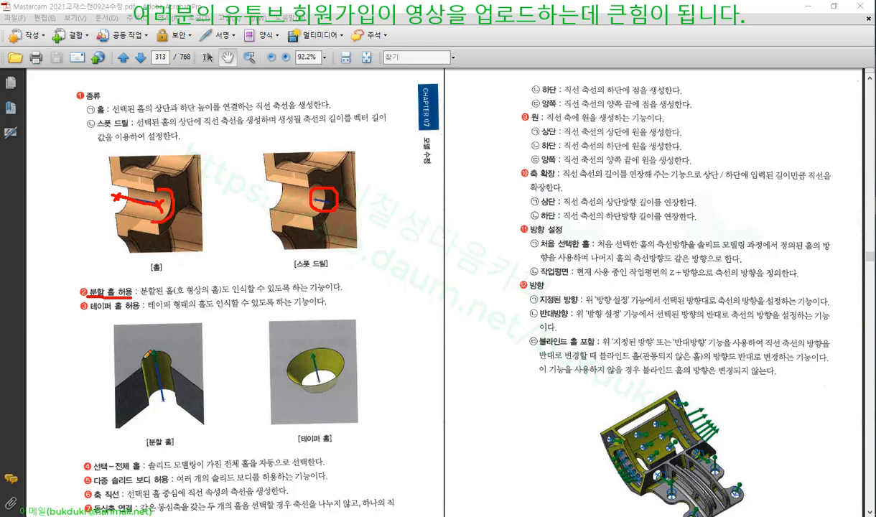
pyautogui.moveTo(144, 363); pyautogui.dragTo(117, 384)
pyautogui.moveTo(171, 362); pyautogui.dragTo(196, 374)
pyautogui.moveTo(338, 345)
pyautogui.mouseDown()
pyautogui.moveTo(333, 365)
pyautogui.moveTo(308, 381)
pyautogui.mouseUp()
pyautogui.moveTo(316, 349); pyautogui.dragTo(314, 378)
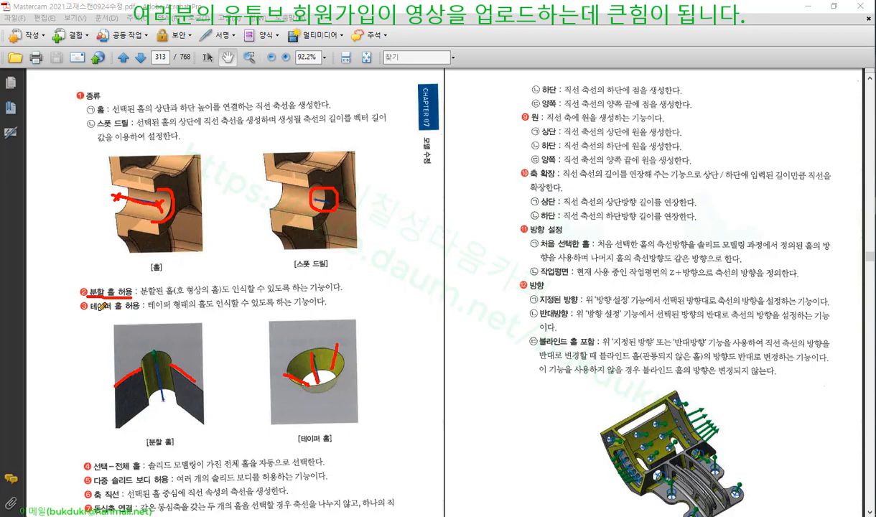
pyautogui.moveTo(91, 311); pyautogui.dragTo(138, 310)
pyautogui.rightClick(355, 233)
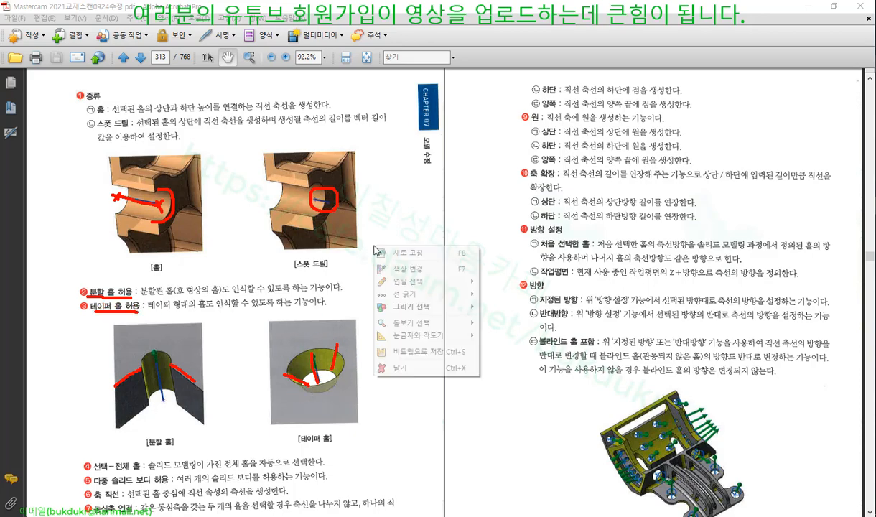
pyautogui.click(388, 352)
# Underline 다중 솔리드 보디 허용, 축 직선, 동심축 연결 and 점, mark the sample model's lower edge, and close the annotations
pyautogui.scroll(-1, 386, 340)
pyautogui.scroll(-2, 386, 341)
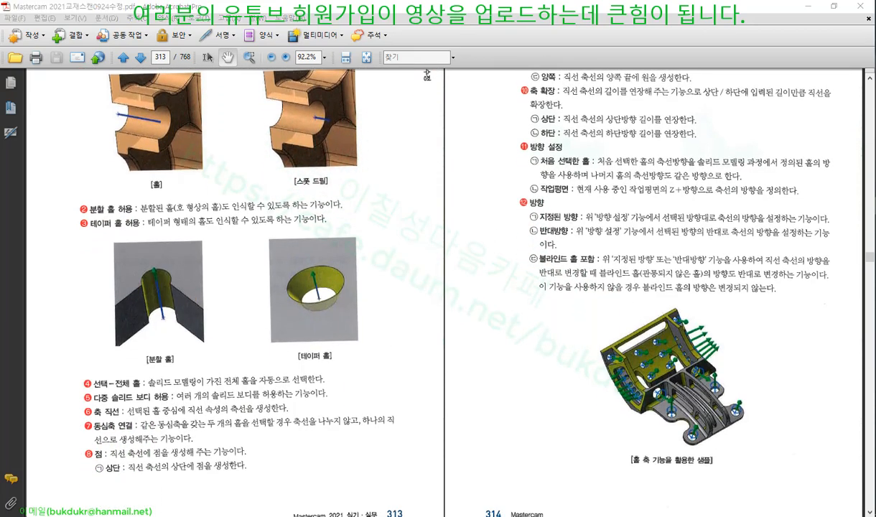
pyautogui.moveTo(94, 402); pyautogui.dragTo(173, 402)
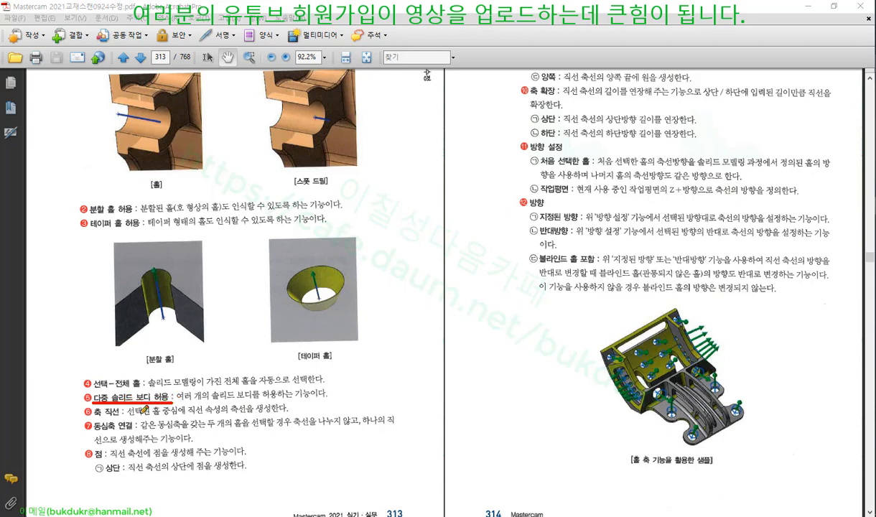
pyautogui.moveTo(94, 416)
pyautogui.mouseDown()
pyautogui.moveTo(119, 416)
pyautogui.moveTo(132, 429)
pyautogui.mouseUp()
pyautogui.moveTo(686, 446); pyautogui.dragTo(703, 446)
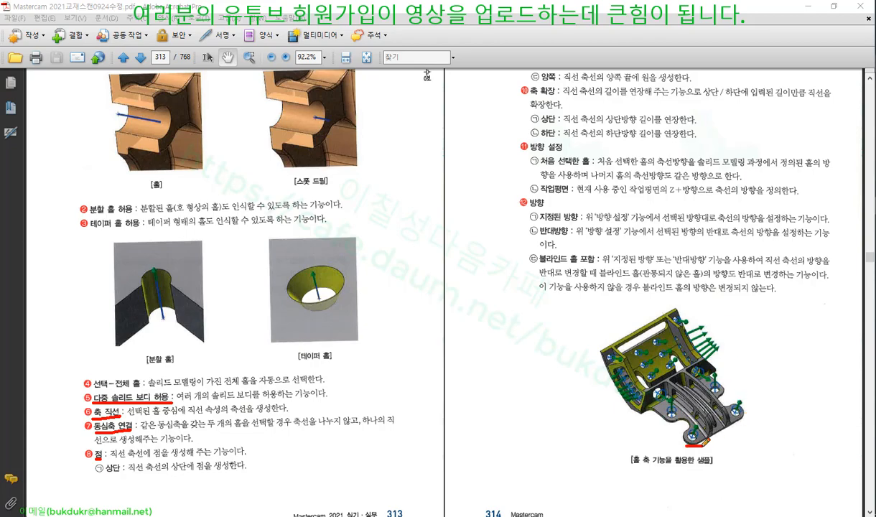
pyautogui.rightClick(741, 303)
pyautogui.click(760, 426)
# Review the options on pages 313 and 314, draw an extended axis with marked ends on the 홀 figure, and close the annotations
pyautogui.scroll(3, 644, 279)
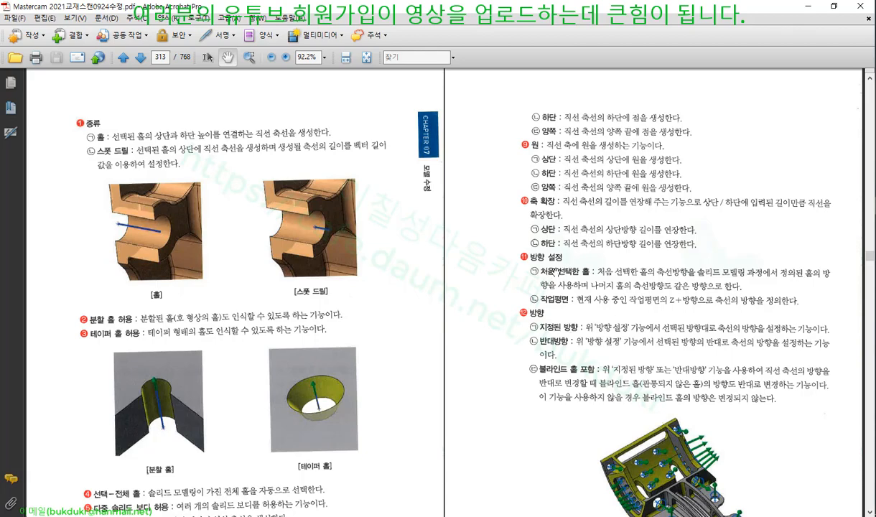
pyautogui.scroll(-1, 565, 246)
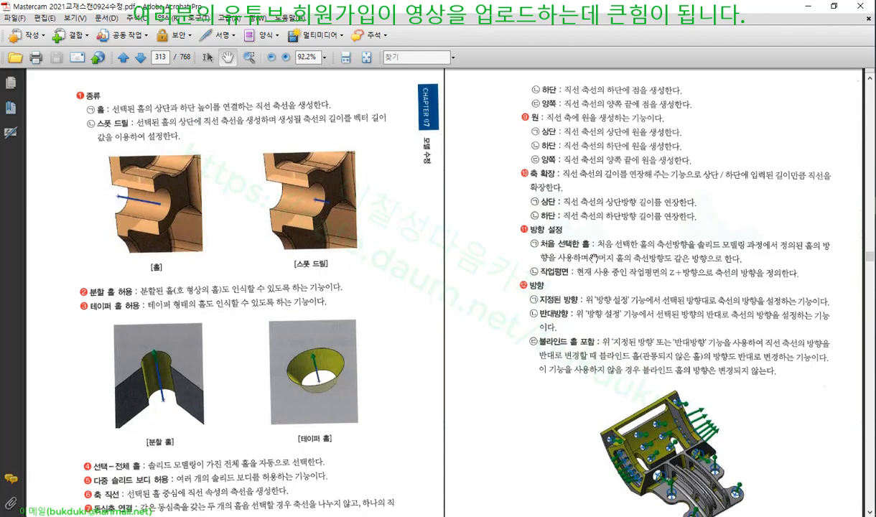
pyautogui.scroll(-1, 576, 278)
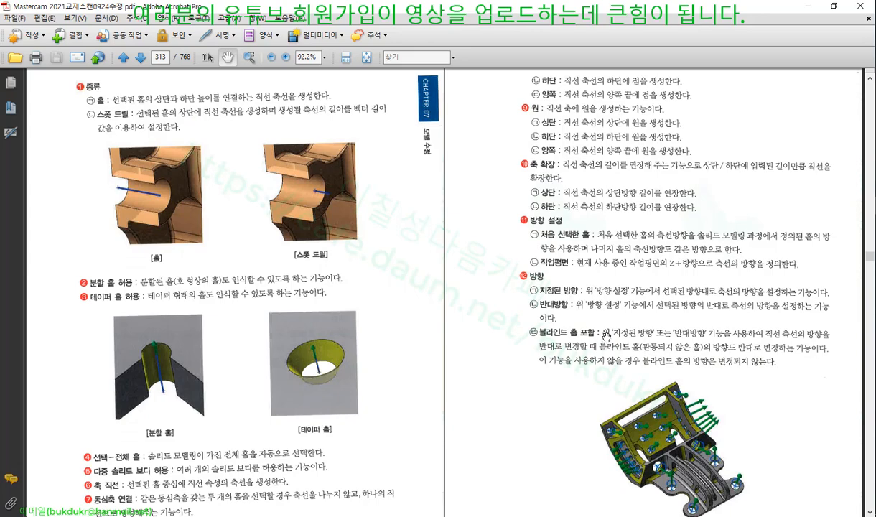
pyautogui.scroll(-1, 578, 324)
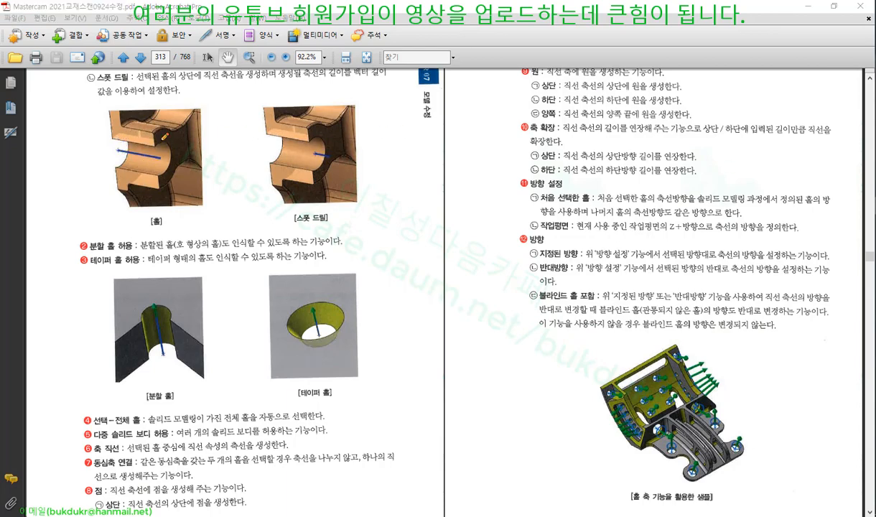
pyautogui.moveTo(163, 137); pyautogui.dragTo(169, 168)
pyautogui.moveTo(109, 150)
pyautogui.mouseDown()
pyautogui.moveTo(152, 152)
pyautogui.moveTo(159, 177)
pyautogui.moveTo(212, 171)
pyautogui.moveTo(74, 143)
pyautogui.moveTo(108, 133)
pyautogui.moveTo(125, 163)
pyautogui.mouseUp()
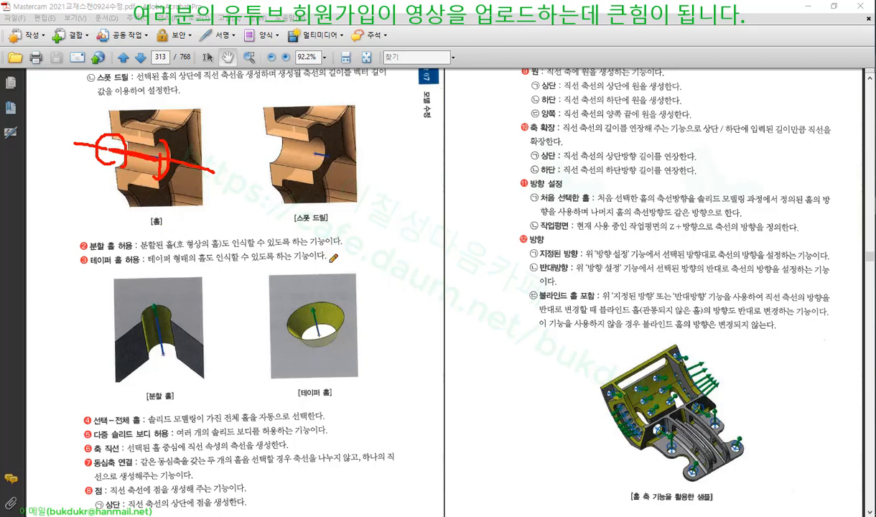
pyautogui.rightClick(520, 253)
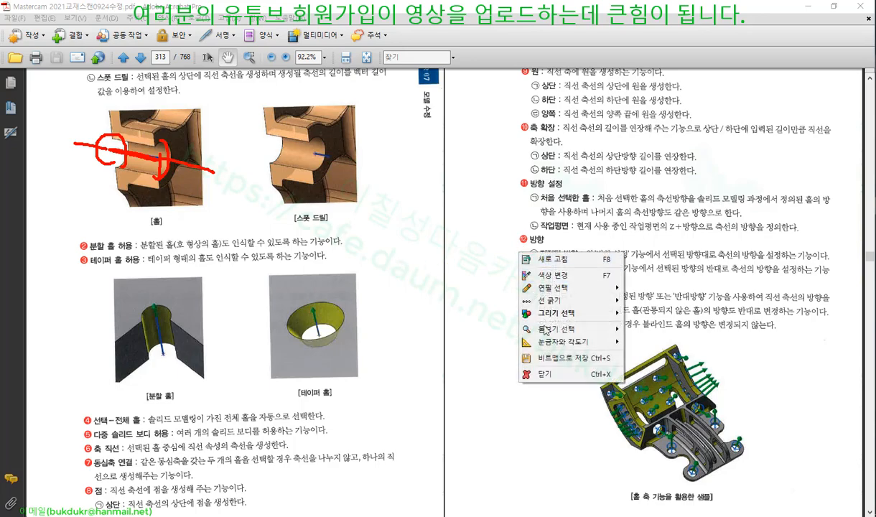
pyautogui.click(543, 375)
# Minimize the textbook and switch to a maximized Mastercam window showing the VALVE COUPLER model
pyautogui.scroll(-2, 569, 348)
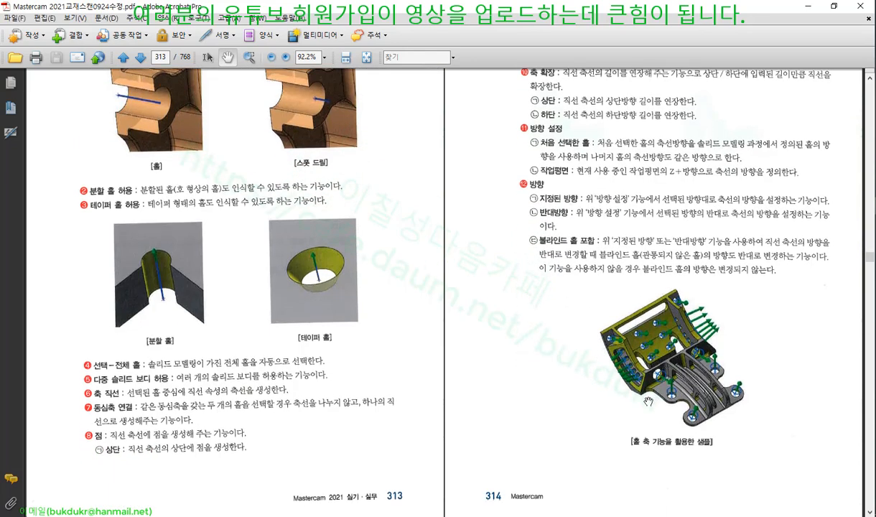
pyautogui.click(811, 8)
pyautogui.doubleClick(422, 13)
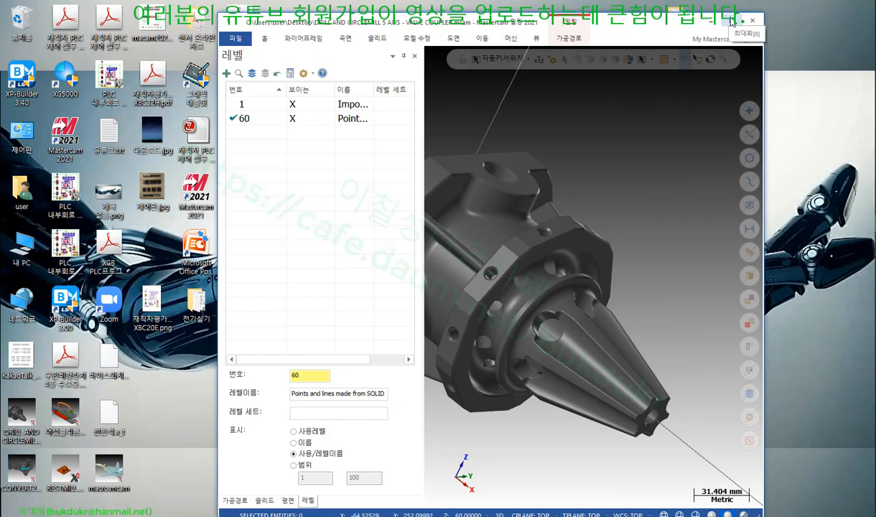
pyautogui.click(731, 21)
# Examine the holes around the valve coupler's faceted flange up close
pyautogui.scroll(4, 436, 206)
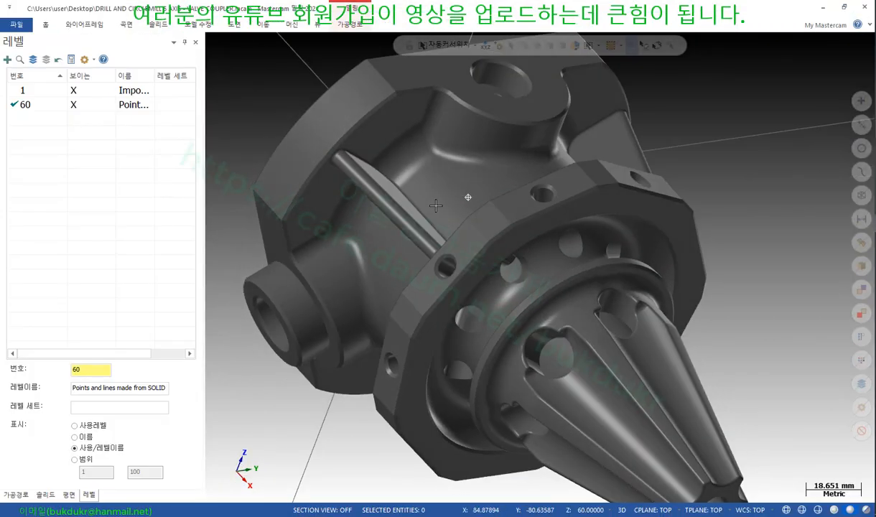
pyautogui.moveTo(436, 206); pyautogui.dragTo(538, 224, button='middle')
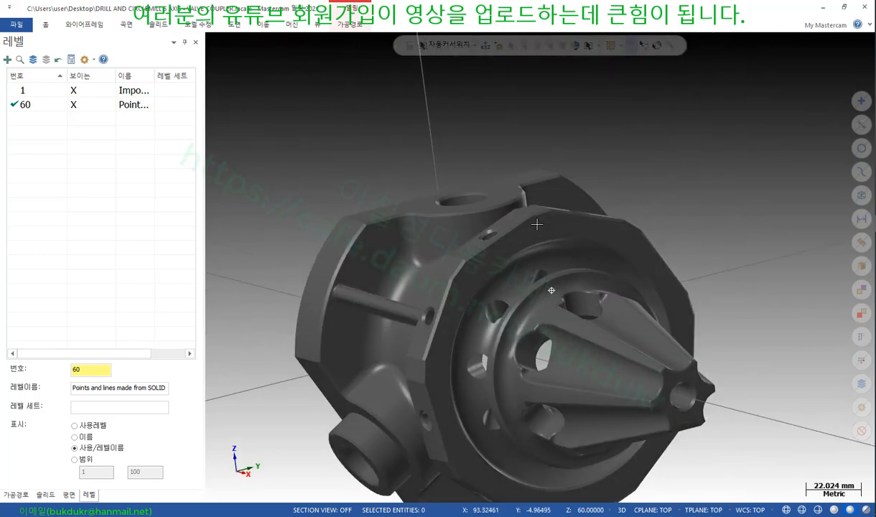
pyautogui.scroll(4, 536, 260)
pyautogui.moveTo(471, 325); pyautogui.dragTo(546, 291, button='middle')
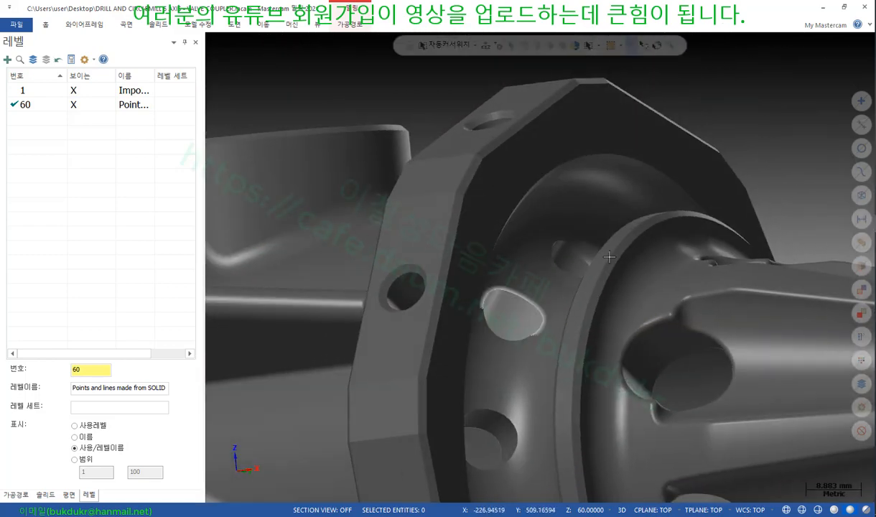
pyautogui.scroll(-2, 610, 256)
pyautogui.moveTo(609, 256); pyautogui.dragTo(522, 290, button='middle')
pyautogui.scroll(4, 515, 253)
pyautogui.scroll(2, 515, 253)
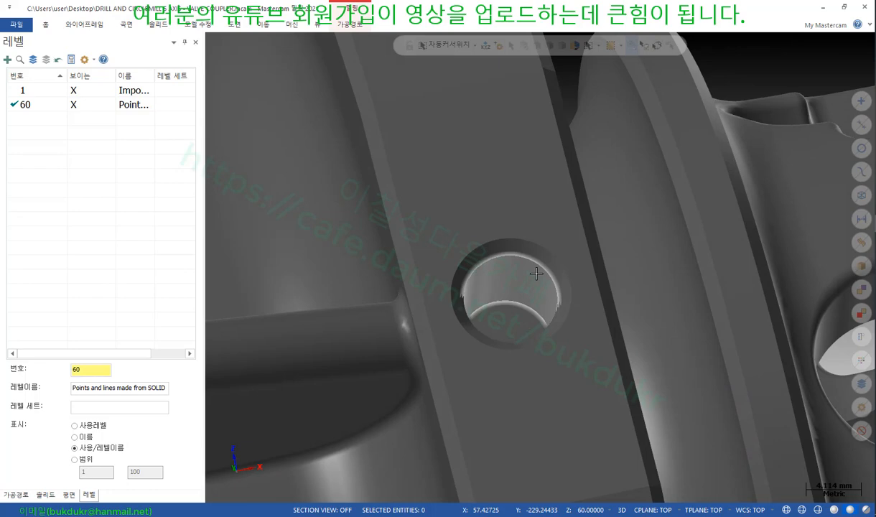
# Examine the valve coupler's back side and the small hole in the wall of its large bore
pyautogui.moveTo(537, 273)
pyautogui.mouseDown(button='middle')
pyautogui.moveTo(497, 318)
pyautogui.moveTo(526, 315)
pyautogui.moveTo(581, 243)
pyautogui.moveTo(684, 237)
pyautogui.moveTo(656, 238)
pyautogui.moveTo(657, 255)
pyautogui.moveTo(627, 250)
pyautogui.mouseUp(button='middle')
pyautogui.scroll(2, 517, 302)
pyautogui.scroll(-4, 579, 248)
pyautogui.scroll(-2, 577, 251)
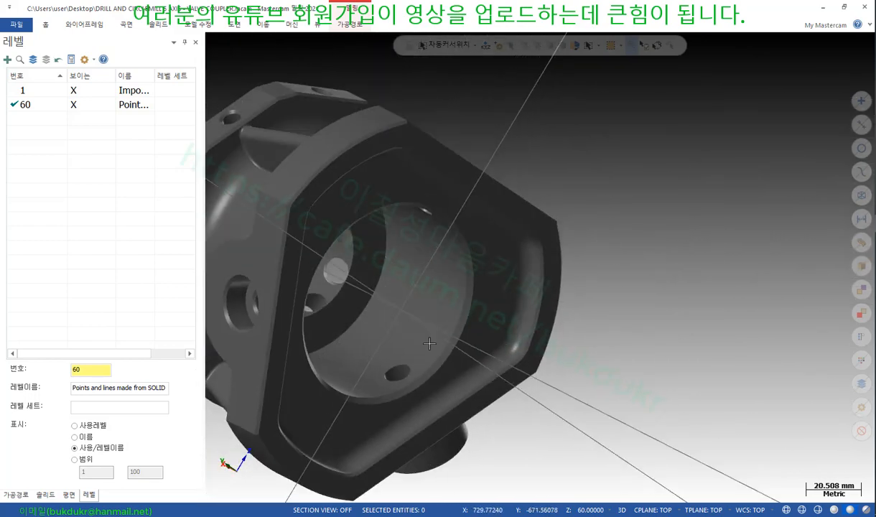
pyautogui.scroll(4, 451, 345)
pyautogui.moveTo(451, 345); pyautogui.dragTo(460, 402, button='middle')
pyautogui.scroll(2, 480, 272)
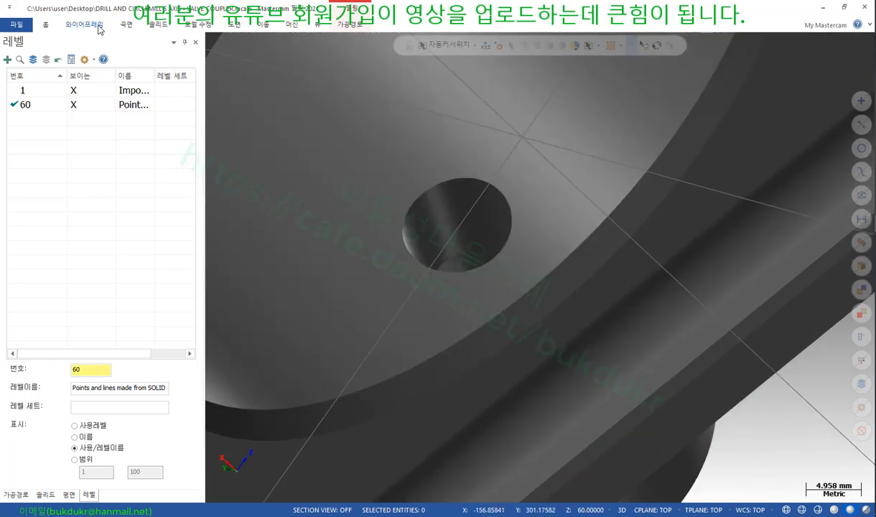
# Start a two-point line, turn off 근접점 (Nearest) snapping in the AutoCursor settings, and save the change to the configuration file
pyautogui.click(100, 29)
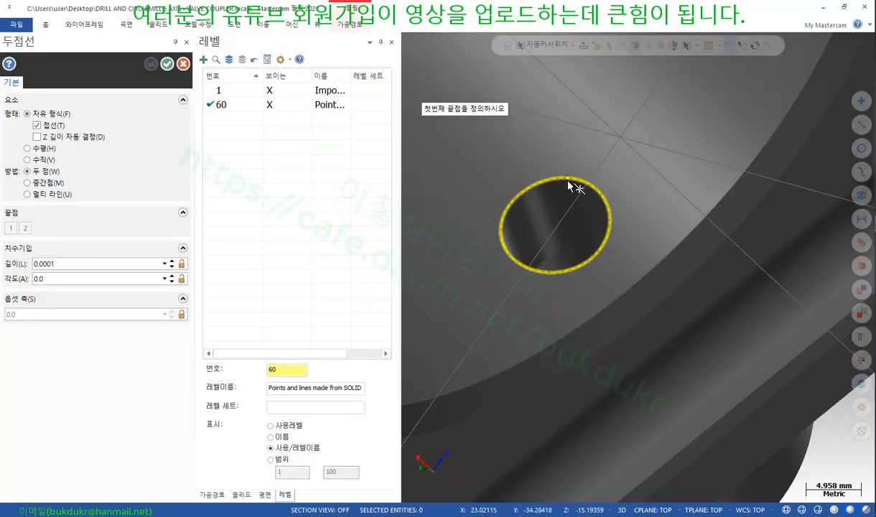
pyautogui.click(596, 47)
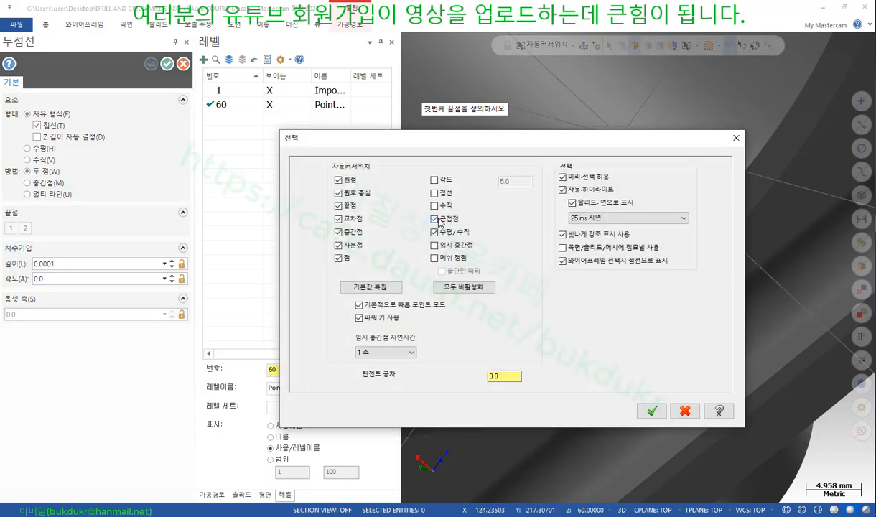
pyautogui.click(435, 220)
pyautogui.click(652, 411)
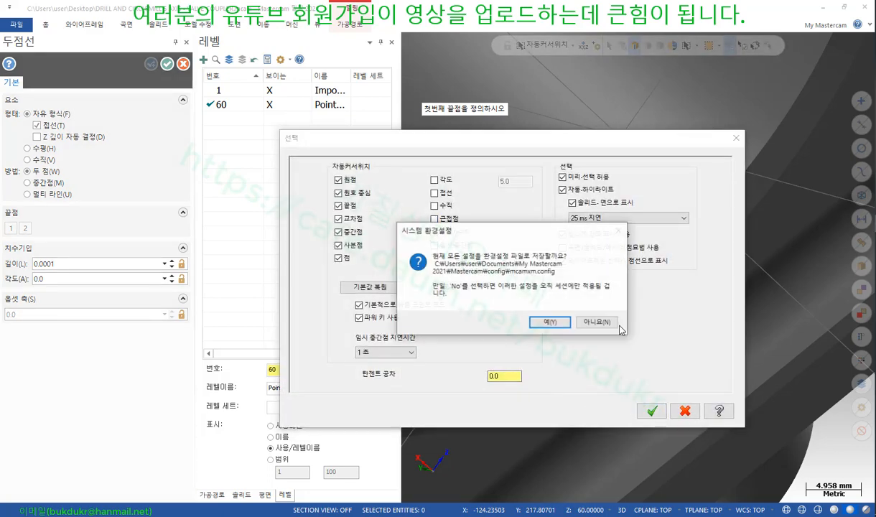
pyautogui.click(565, 325)
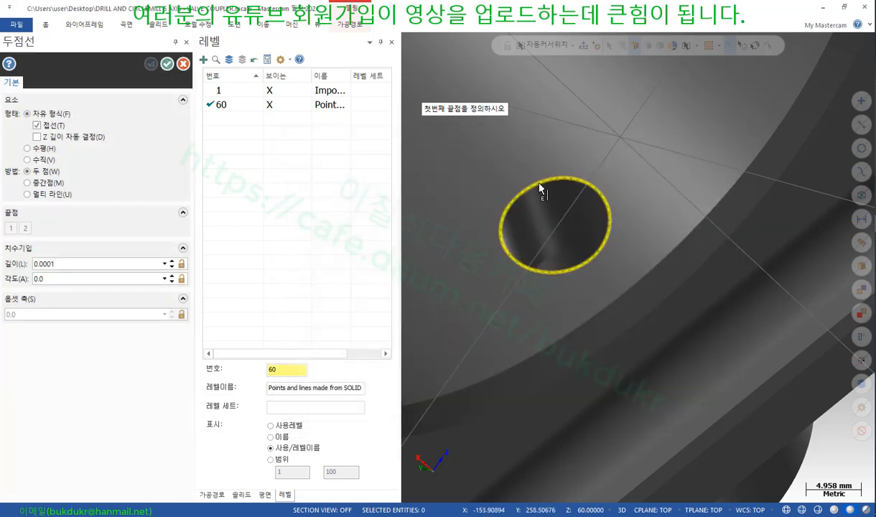
# Draw a line from the centre of the counterbore's upper edge to the centre of the small inner hole's edge
pyautogui.scroll(-2, 679, 319)
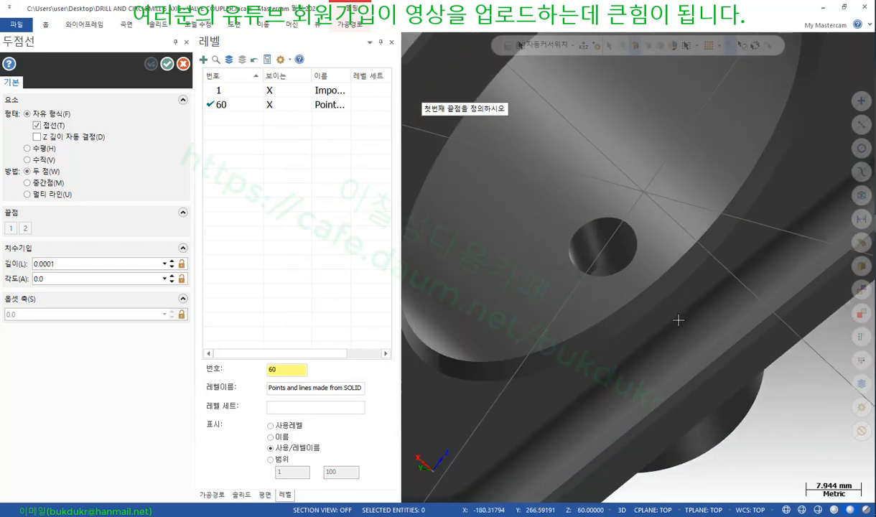
pyautogui.scroll(-6, 679, 320)
pyautogui.scroll(1, 625, 253)
pyautogui.moveTo(624, 253); pyautogui.dragTo(564, 228, button='middle')
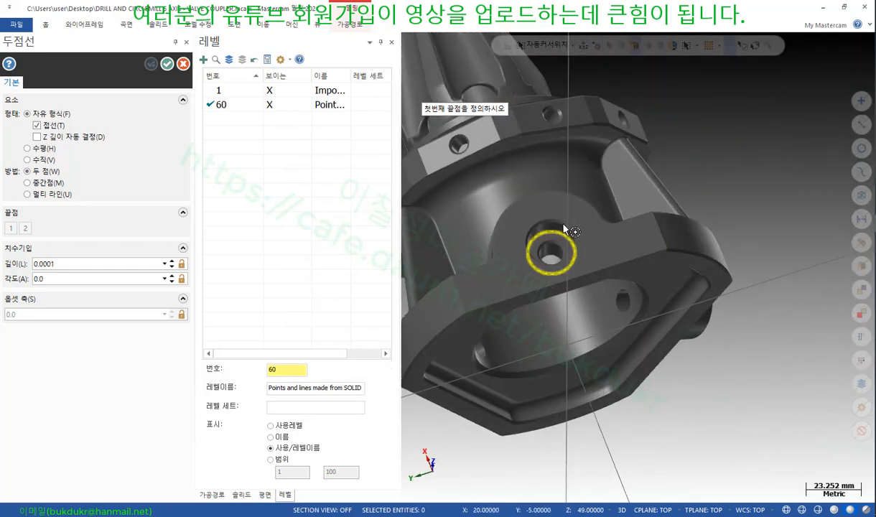
pyautogui.scroll(4, 564, 229)
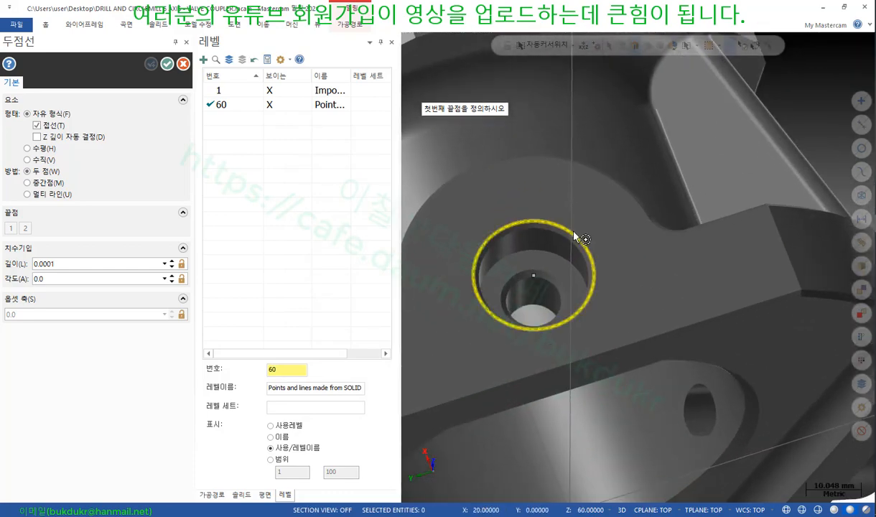
pyautogui.click(574, 237)
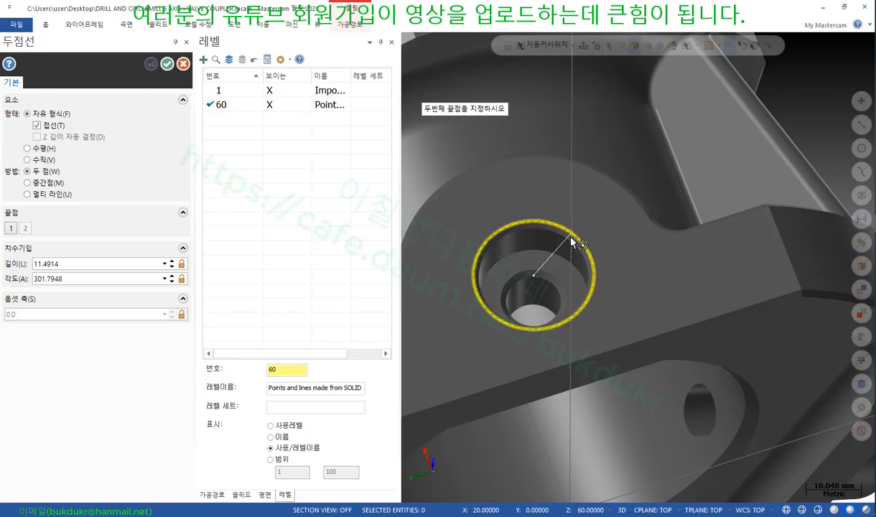
pyautogui.click(535, 302)
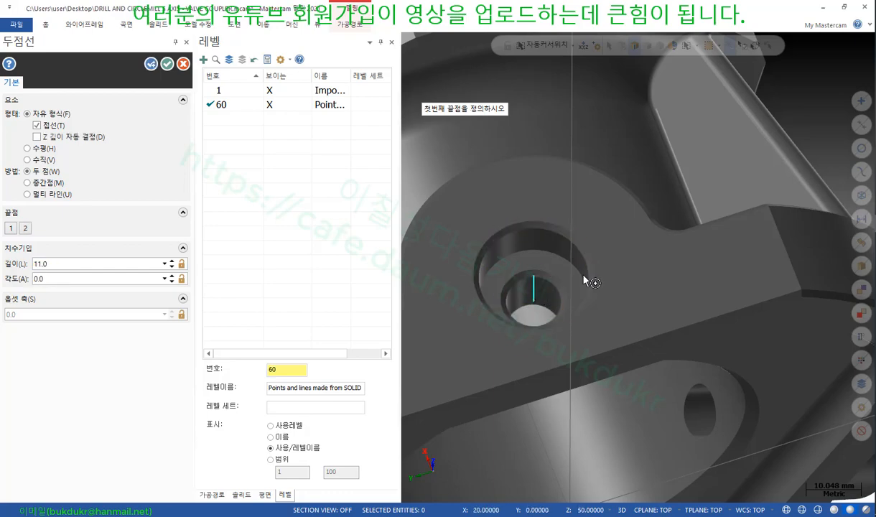
# Examine the drawn centre line inside the counterbored hole from several angles
pyautogui.moveTo(535, 302); pyautogui.dragTo(637, 292, button='middle')
pyautogui.scroll(5, 578, 291)
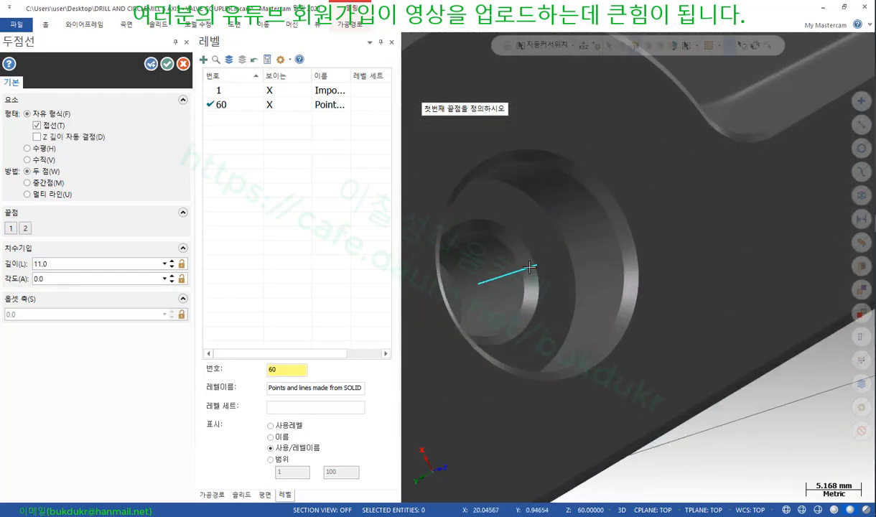
pyautogui.moveTo(539, 272); pyautogui.dragTo(520, 265, button='middle')
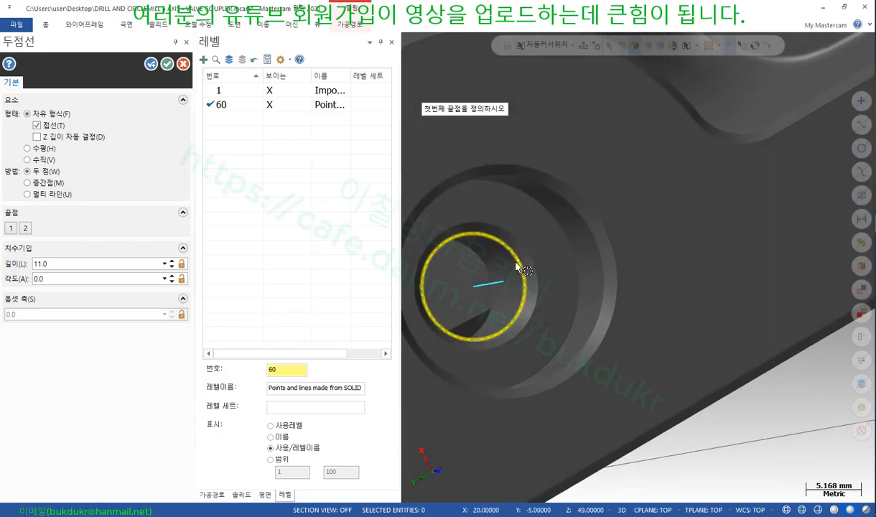
pyautogui.scroll(-1, 484, 289)
pyautogui.moveTo(484, 290); pyautogui.dragTo(527, 92, button='middle')
pyautogui.scroll(-6, 524, 179)
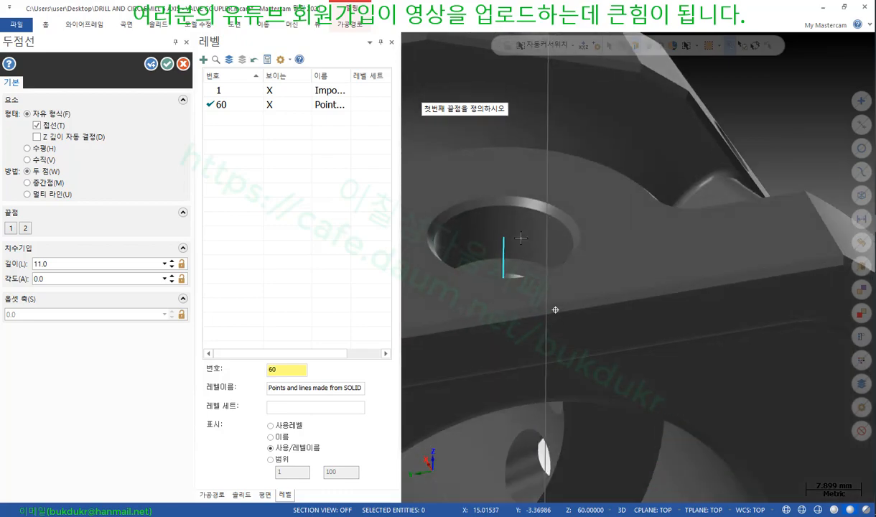
# Examine the edges of the angled holes in the curved recess inside the faceted flange
pyautogui.moveTo(702, 319); pyautogui.dragTo(722, 382, button='middle')
pyautogui.scroll(8, 722, 383)
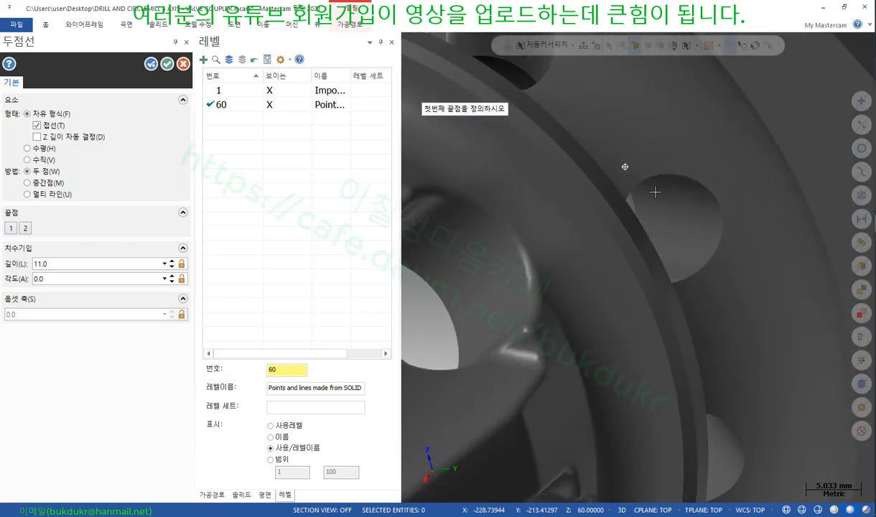
pyautogui.moveTo(655, 192); pyautogui.dragTo(632, 193, button='middle')
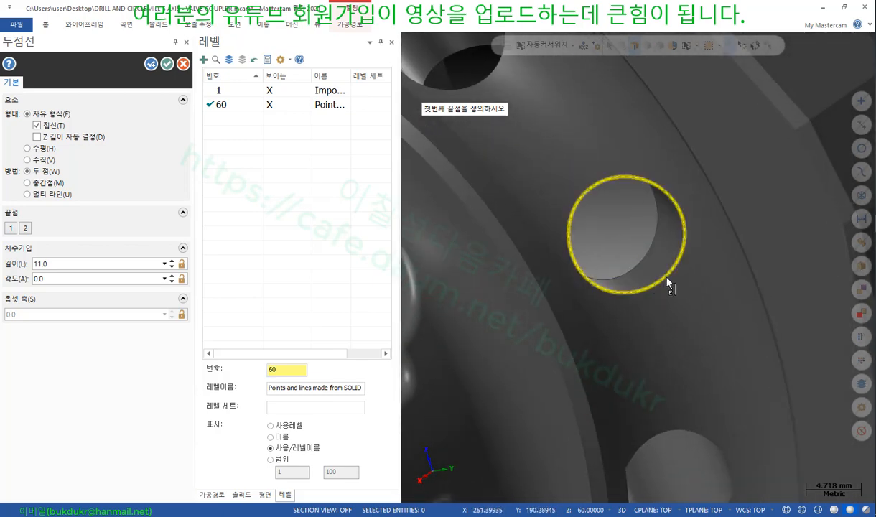
pyautogui.moveTo(668, 285); pyautogui.dragTo(557, 278, button='middle')
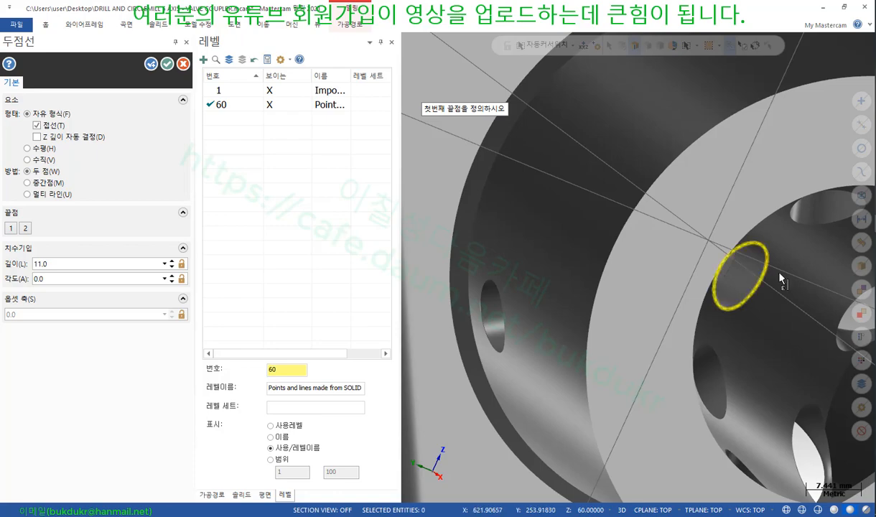
pyautogui.scroll(-2, 723, 292)
pyautogui.moveTo(724, 291); pyautogui.dragTo(575, 287, button='middle')
pyautogui.moveTo(723, 291); pyautogui.dragTo(704, 265, button='middle')
pyautogui.scroll(6, 704, 251)
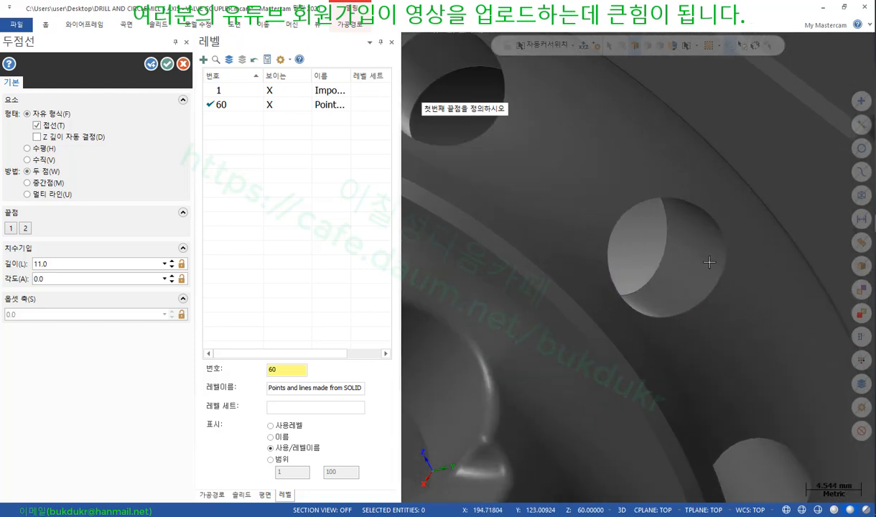
pyautogui.moveTo(724, 273); pyautogui.dragTo(682, 236, button='middle')
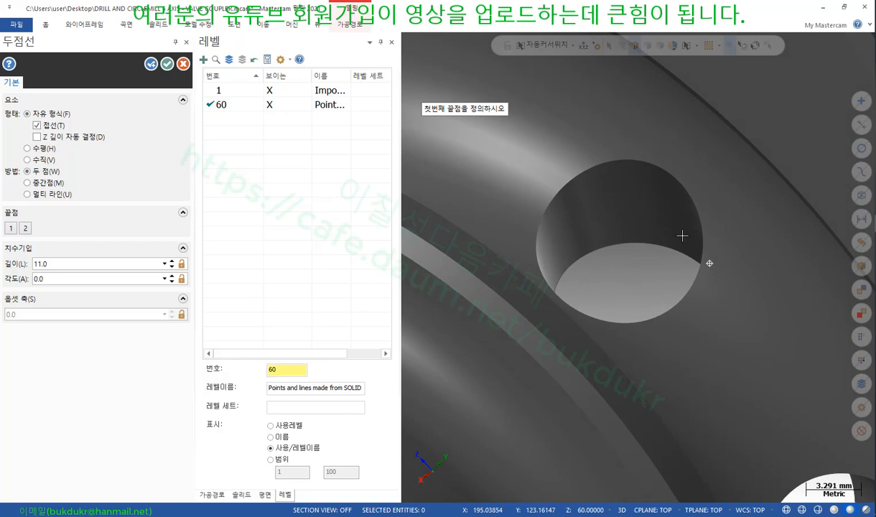
pyautogui.moveTo(682, 235); pyautogui.dragTo(709, 258, button='middle')
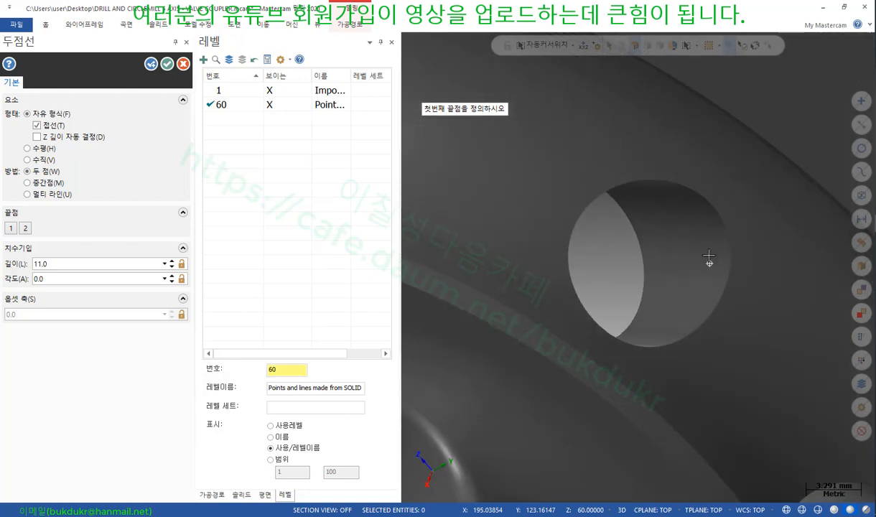
pyautogui.scroll(-5, 727, 266)
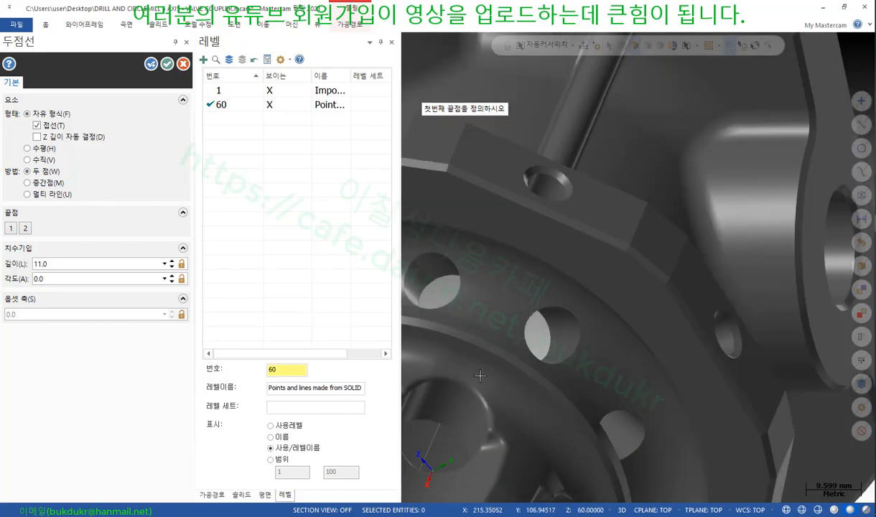
# Examine the chamfered hole in the flange's outer facet, and cancel the two-point line command
pyautogui.scroll(3, 587, 277)
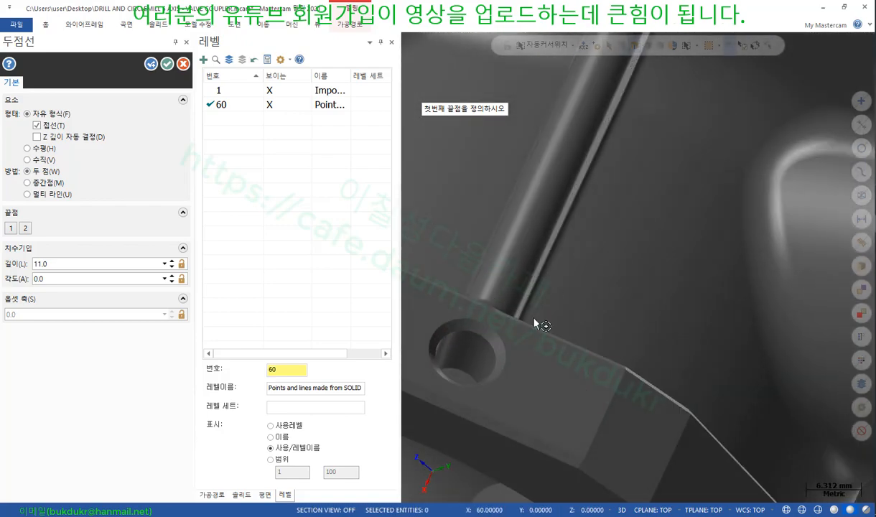
pyautogui.scroll(-2, 655, 326)
pyautogui.scroll(6, 503, 351)
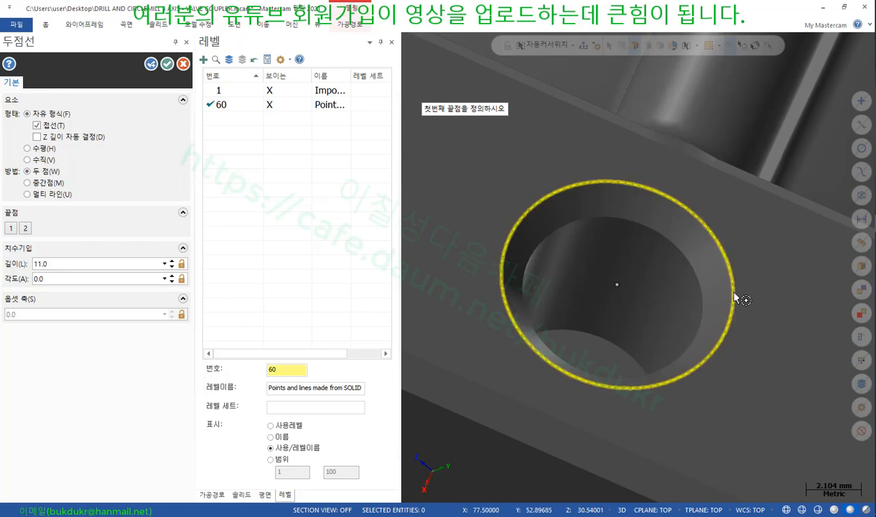
pyautogui.scroll(-4, 740, 298)
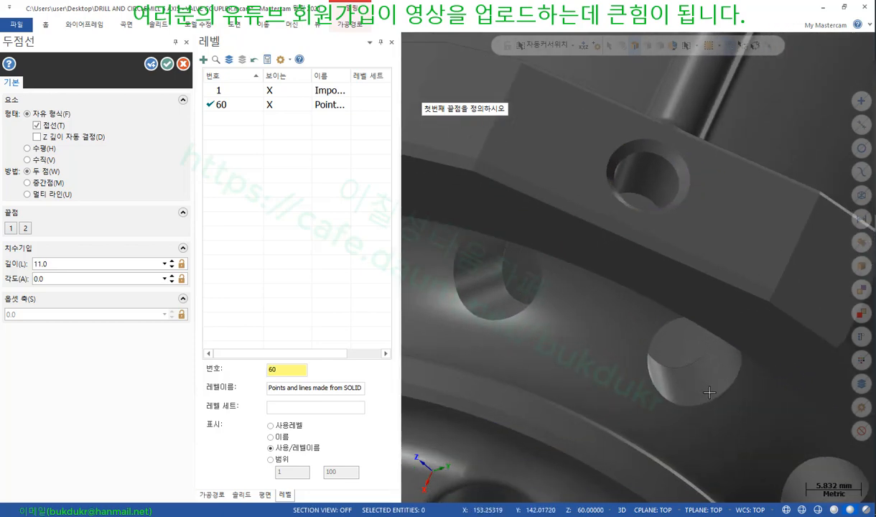
pyautogui.click(184, 64)
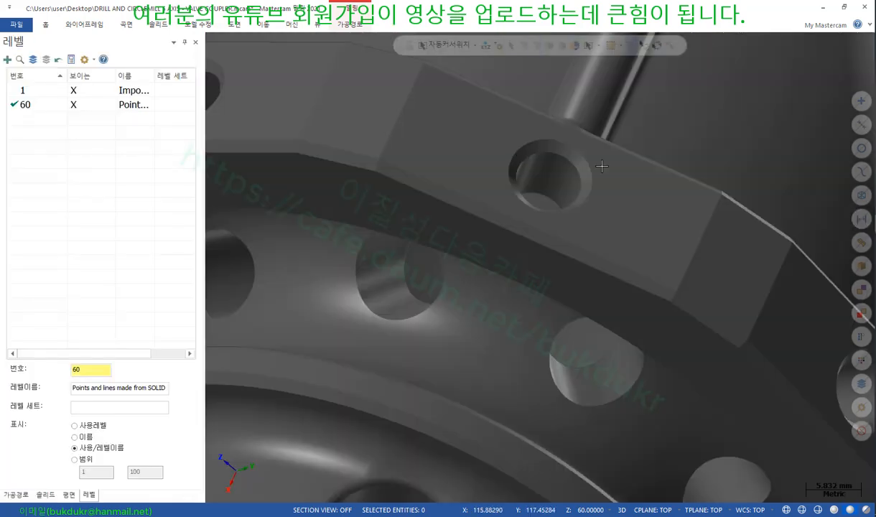
# Start the Hole Axis (홀 축) command and window-select the valve coupler solid to pick its hole faces
pyautogui.scroll(-4, 602, 217)
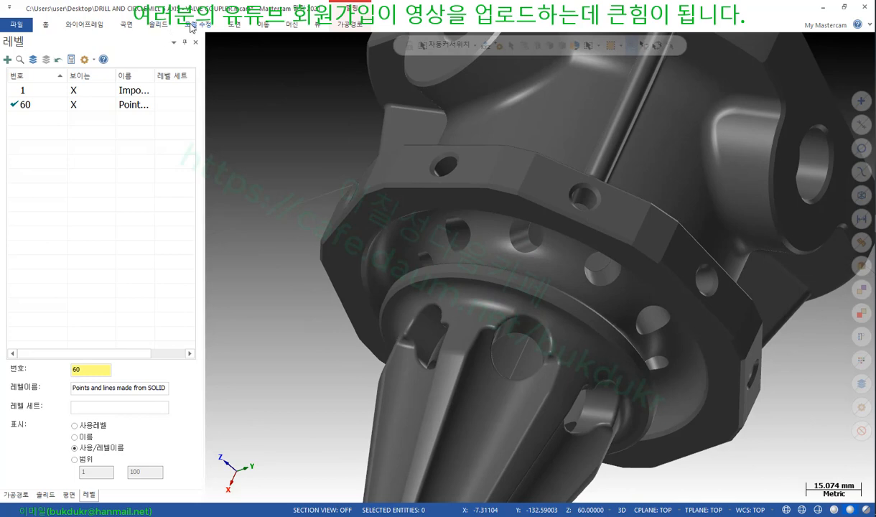
pyautogui.click(191, 24)
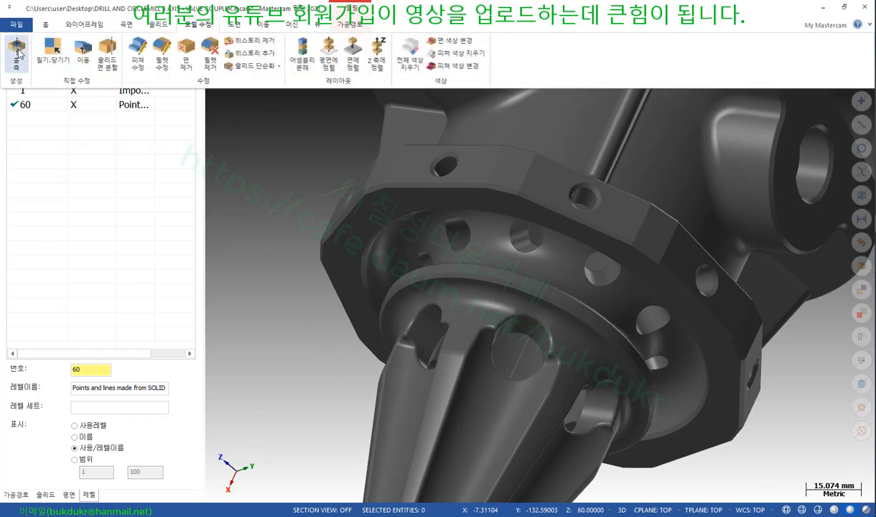
pyautogui.click(18, 50)
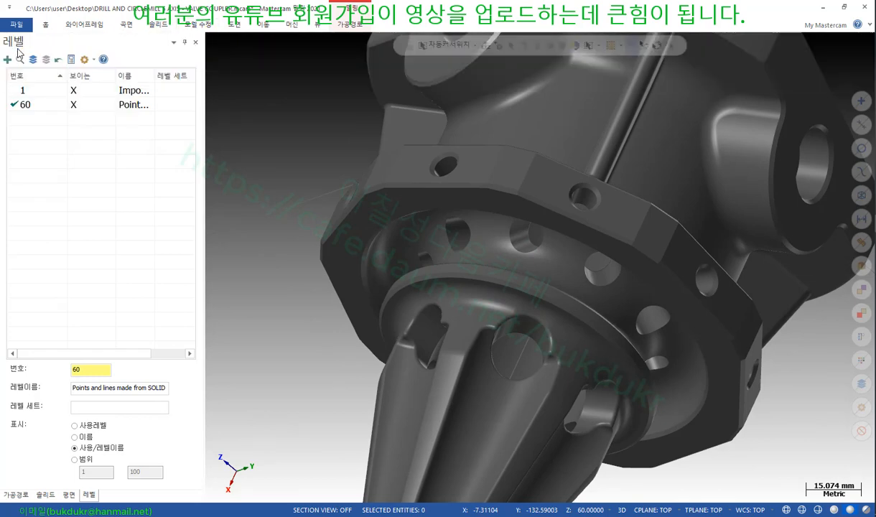
pyautogui.scroll(-4, 575, 269)
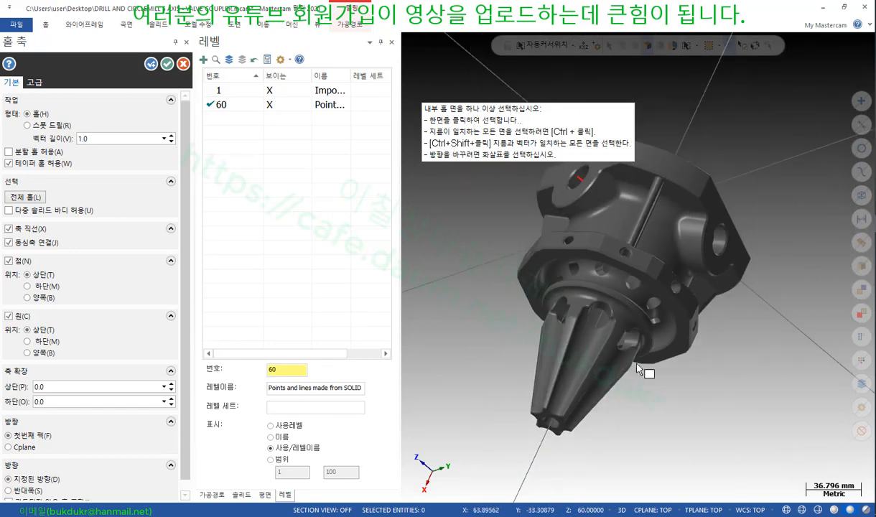
pyautogui.scroll(-2, 639, 369)
pyautogui.moveTo(787, 451); pyautogui.dragTo(526, 199)
pyautogui.scroll(5, 528, 288)
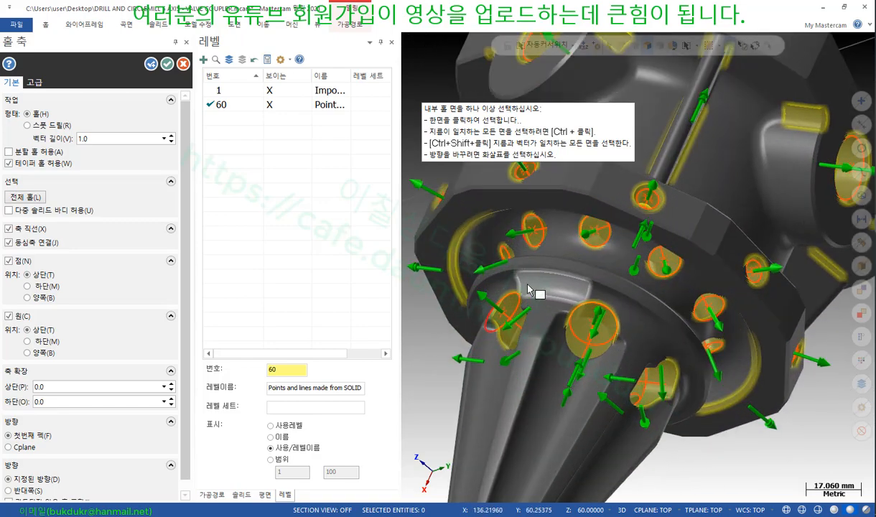
# Examine the previewed axes, circles and direction arrows on the flange's chamfered holes
pyautogui.moveTo(528, 288); pyautogui.dragTo(762, 332, button='middle')
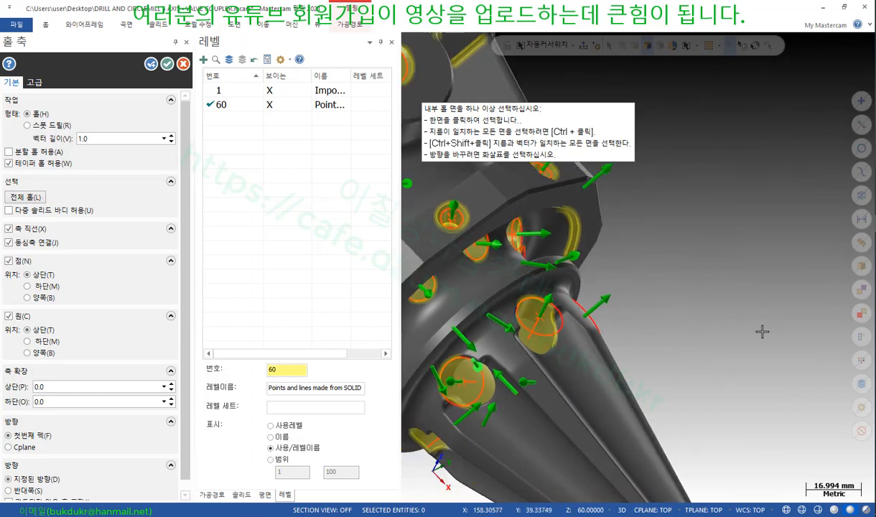
pyautogui.scroll(-4, 763, 332)
pyautogui.scroll(7, 612, 289)
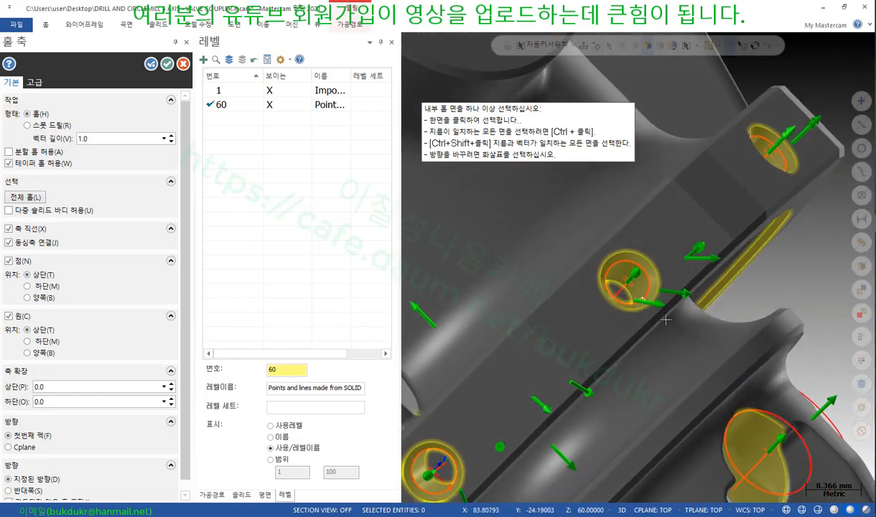
pyautogui.moveTo(666, 320); pyautogui.dragTo(648, 272, button='middle')
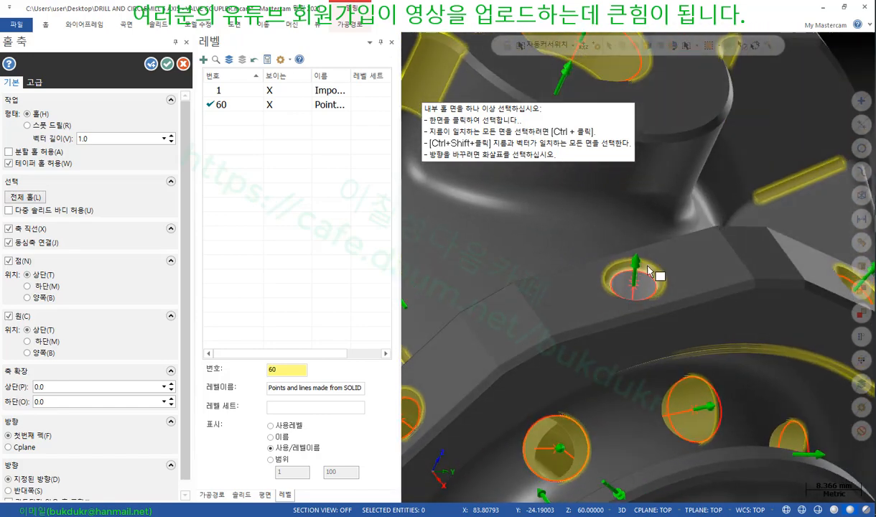
pyautogui.scroll(3, 649, 272)
pyautogui.scroll(-4, 632, 209)
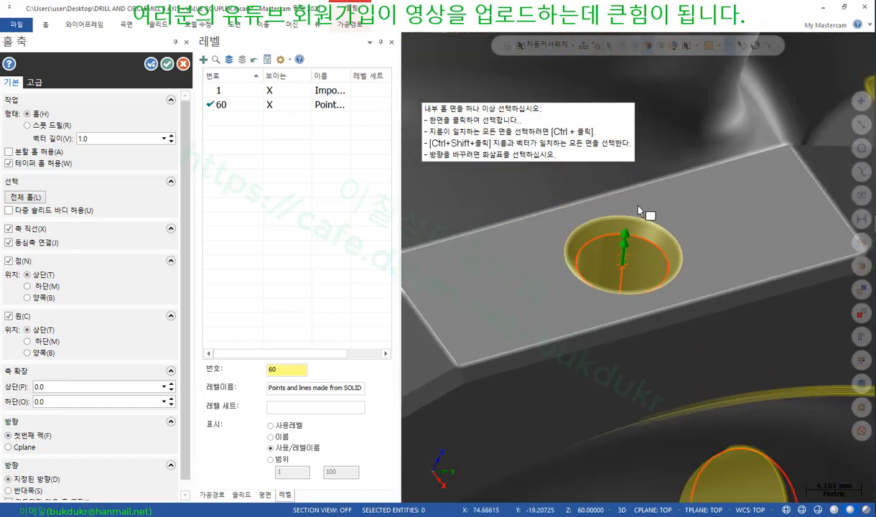
pyautogui.scroll(2, 596, 339)
# Examine the previewed axis and circle on an angled hole in the recess inside the flange
pyautogui.scroll(-4, 563, 374)
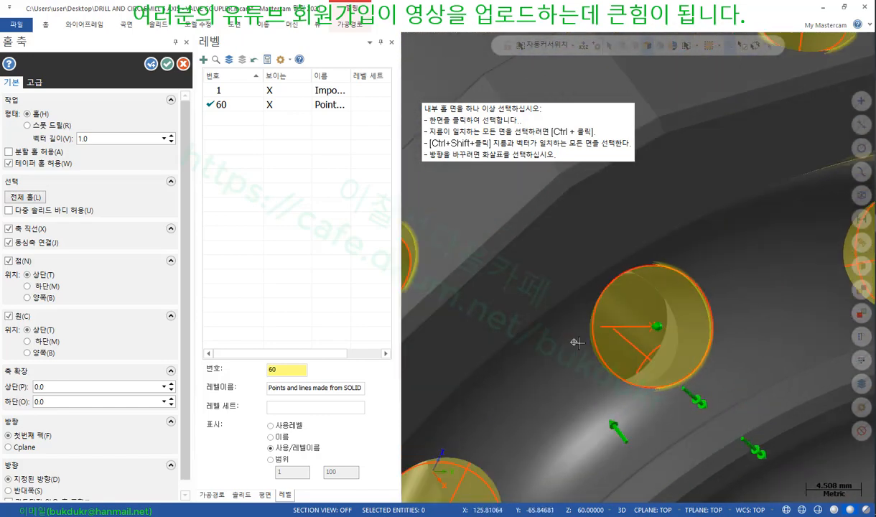
pyautogui.scroll(4, 651, 340)
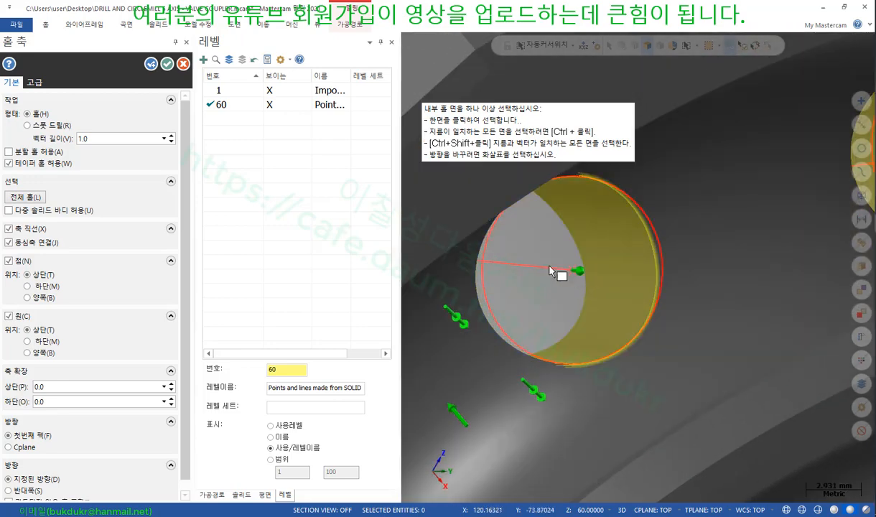
pyautogui.scroll(-2, 631, 257)
pyautogui.moveTo(630, 257); pyautogui.dragTo(652, 257, button='middle')
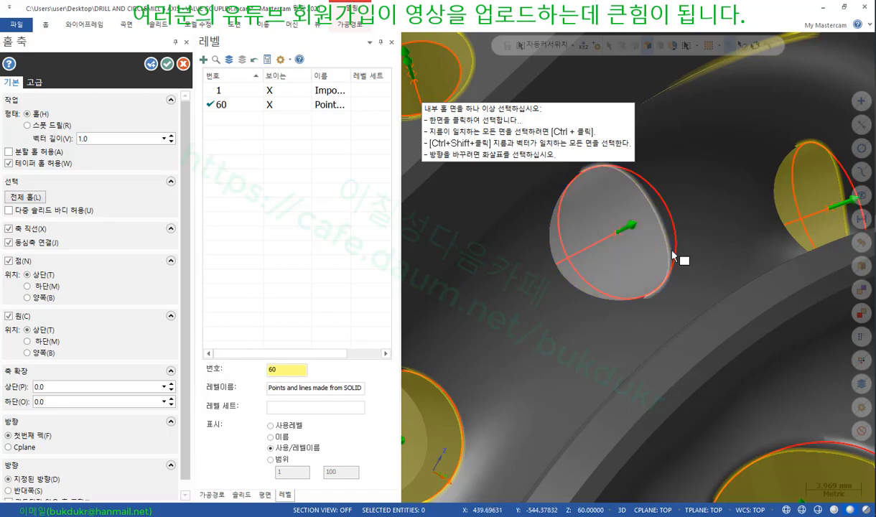
# Add another hole face in the flange recess and create the previewed axis lines, points and circles on the valve coupler's holes
pyautogui.scroll(-2, 594, 243)
pyautogui.moveTo(594, 243)
pyautogui.mouseDown(button='middle')
pyautogui.moveTo(609, 247)
pyautogui.moveTo(575, 302)
pyautogui.moveTo(524, 311)
pyautogui.mouseUp(button='middle')
pyautogui.click(475, 296)
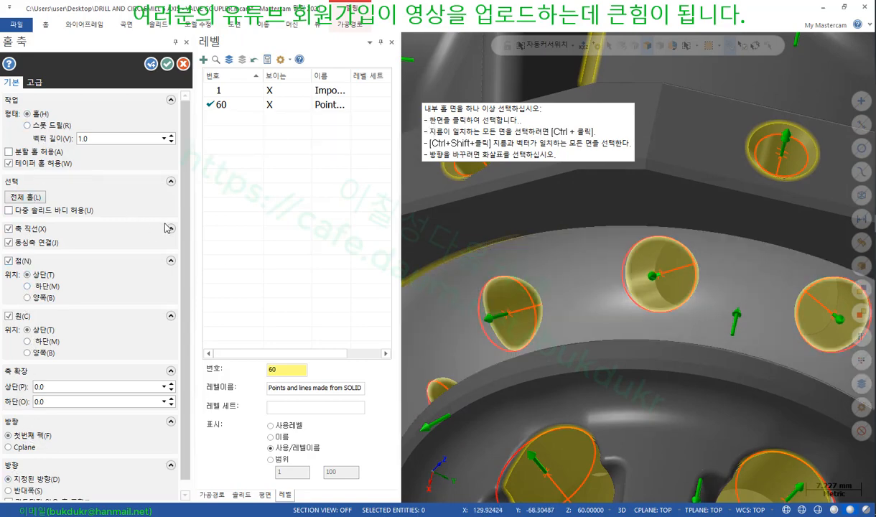
pyautogui.scroll(5, 646, 273)
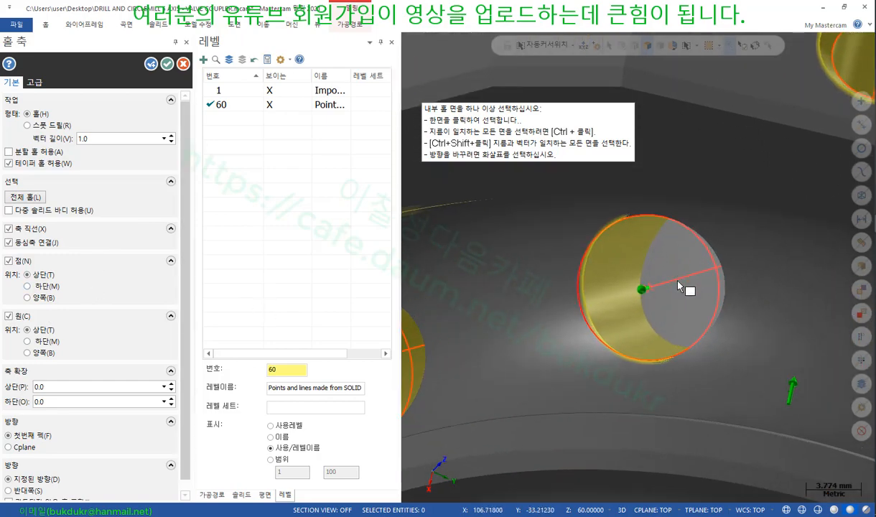
pyautogui.click(167, 65)
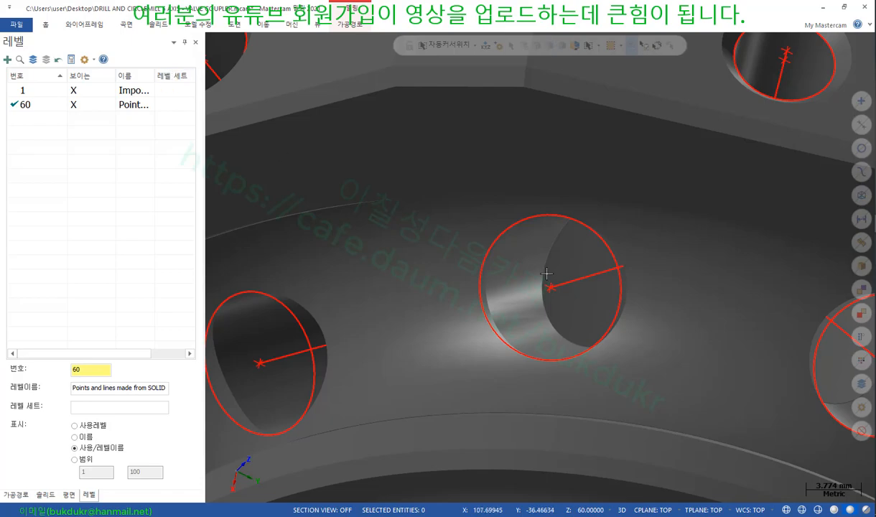
# Select the created axis line of an angled recess hole and examine its direction through the flange
pyautogui.scroll(-3, 546, 273)
pyautogui.moveTo(546, 273); pyautogui.dragTo(618, 266, button='middle')
pyautogui.scroll(2, 615, 279)
pyautogui.click(606, 277)
pyautogui.scroll(-4, 635, 268)
pyautogui.scroll(-4, 632, 280)
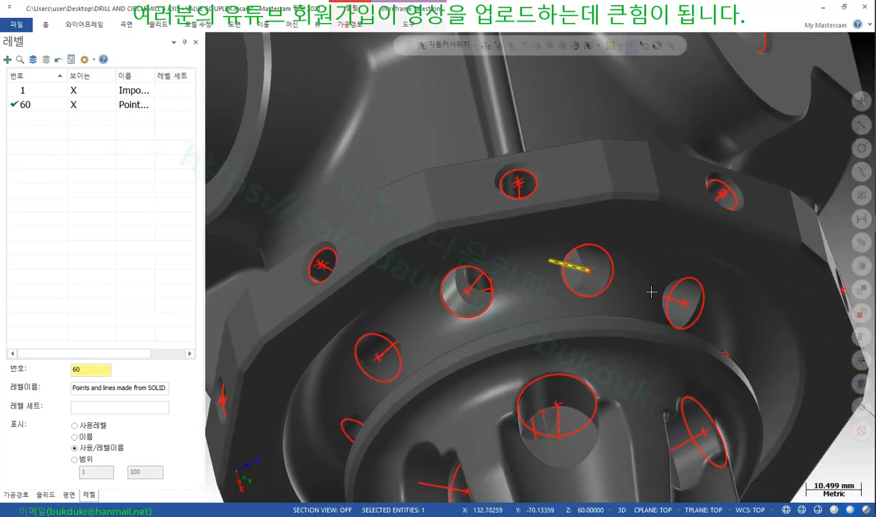
pyautogui.scroll(4, 622, 288)
pyautogui.moveTo(503, 255); pyautogui.dragTo(809, 167, button='middle')
pyautogui.scroll(-2, 637, 286)
pyautogui.scroll(-4, 602, 271)
pyautogui.scroll(3, 514, 176)
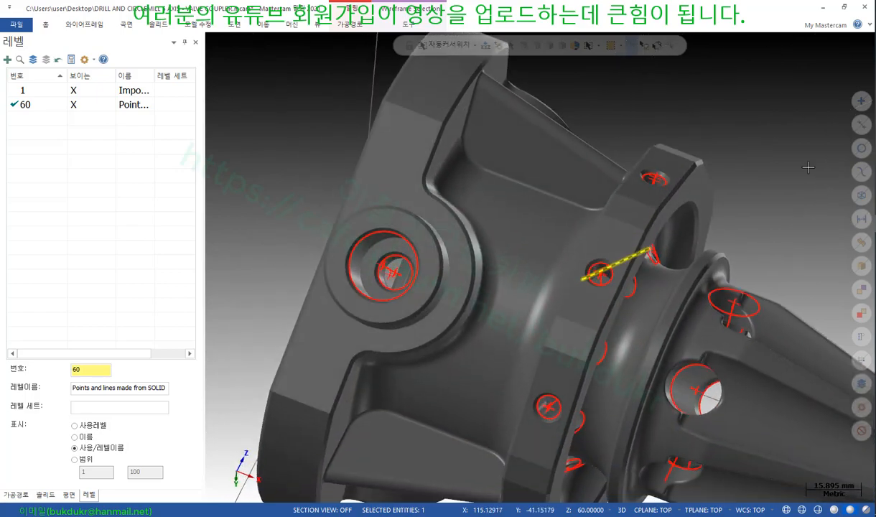
# Examine the axes and circles created in the stepped side port and the angled recess holes
pyautogui.scroll(6, 343, 264)
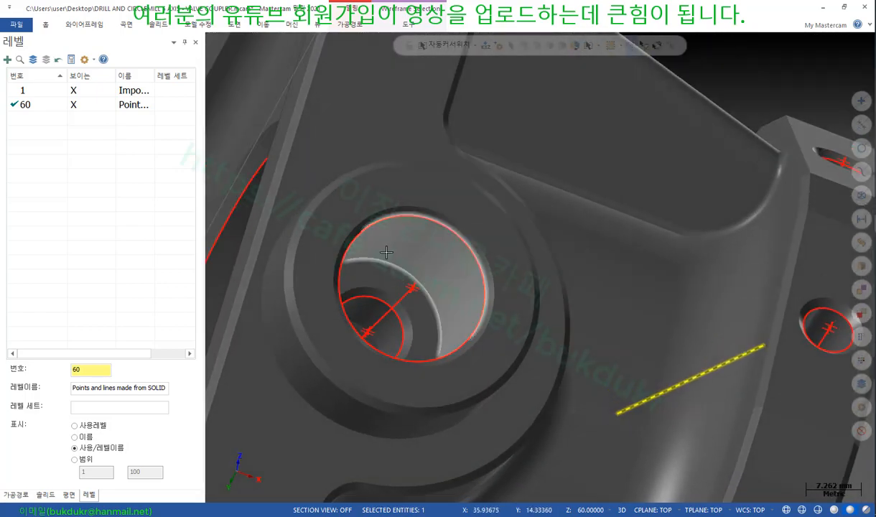
pyautogui.scroll(-1, 386, 252)
pyautogui.moveTo(412, 278); pyautogui.dragTo(354, 260, button='middle')
pyautogui.scroll(-4, 354, 258)
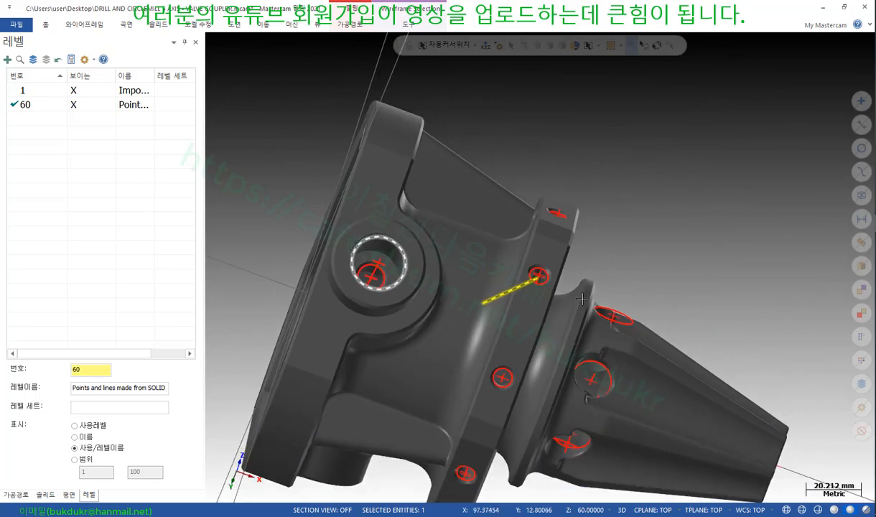
pyautogui.moveTo(582, 298); pyautogui.dragTo(518, 290, button='middle')
pyautogui.scroll(10, 553, 293)
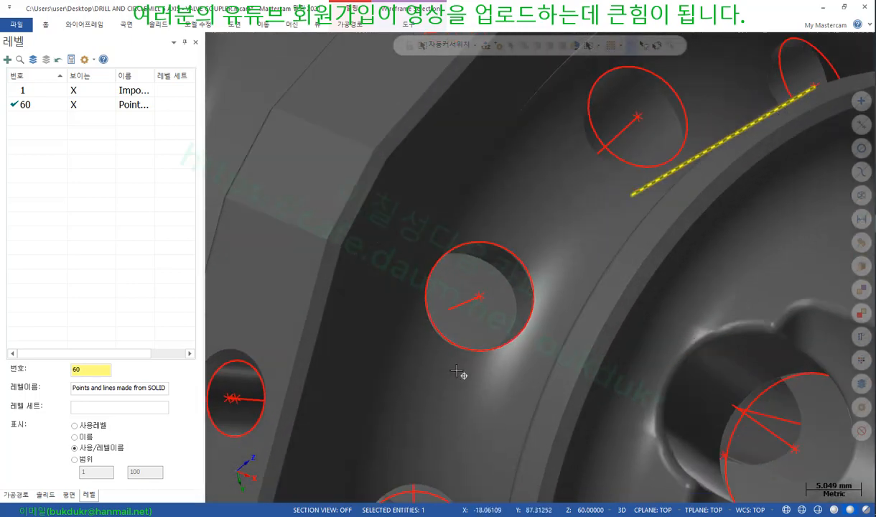
pyautogui.moveTo(458, 371); pyautogui.dragTo(471, 312, button='middle')
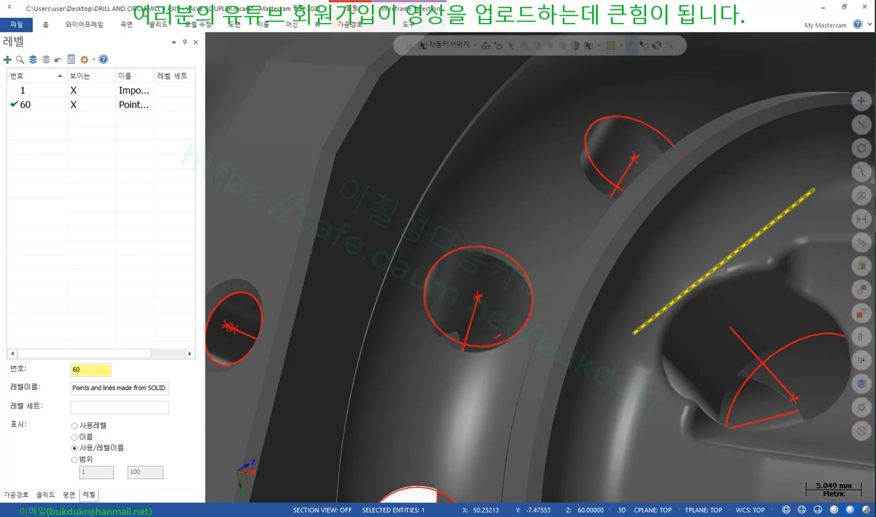
# Switch to the Mastercam 2021 textbook in Adobe Acrobat Pro and go to page 315 on Push-Pull (밀기-당기기)
pyautogui.hotkey('alt', 'Tab')
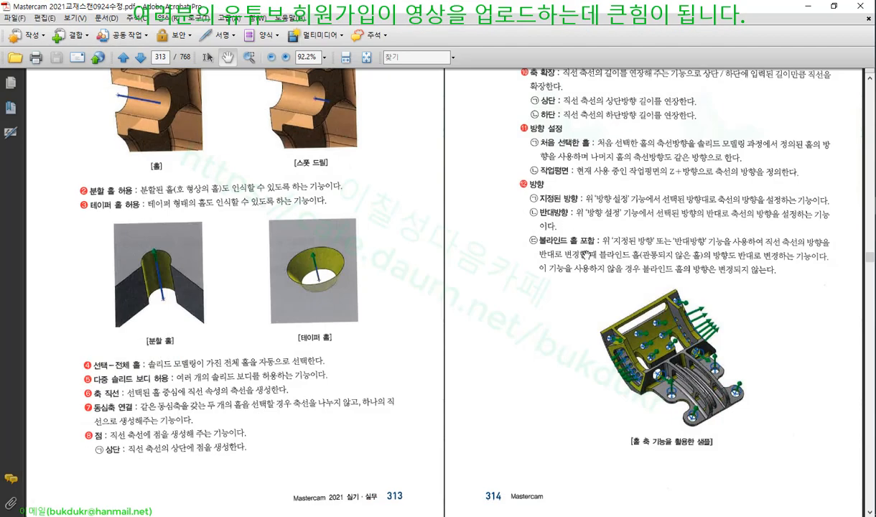
pyautogui.scroll(-1, 585, 254)
pyautogui.scroll(-1, 593, 256)
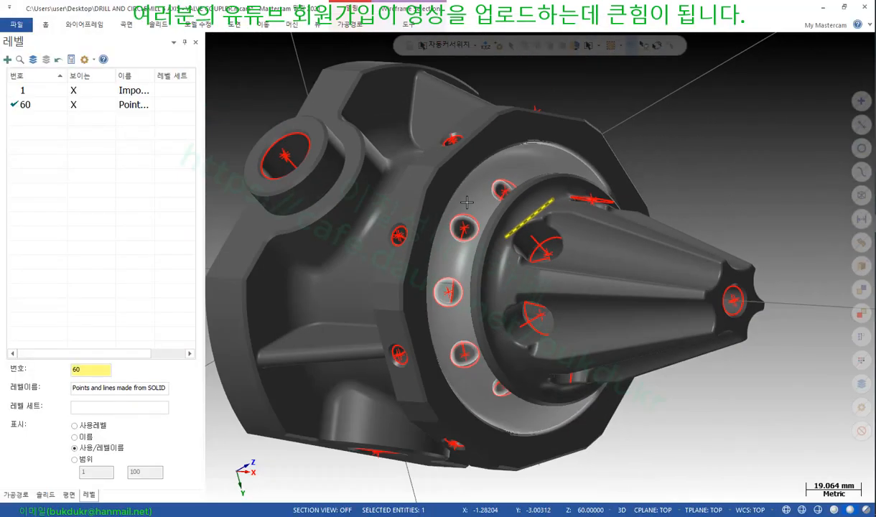
# Switch back to Mastercam and examine the hole axes around the whole valve coupler
pyautogui.scroll(-2, 467, 203)
pyautogui.scroll(2, 248, 229)
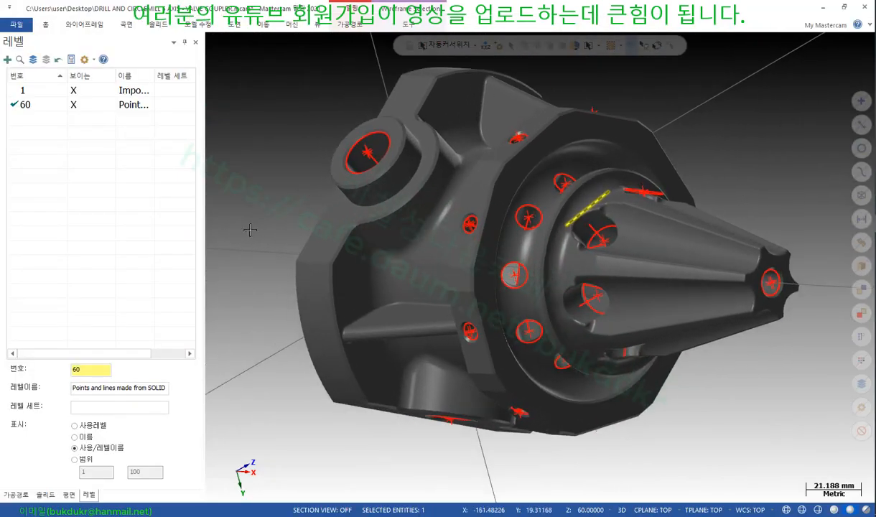
pyautogui.moveTo(248, 230); pyautogui.dragTo(344, 99, button='middle')
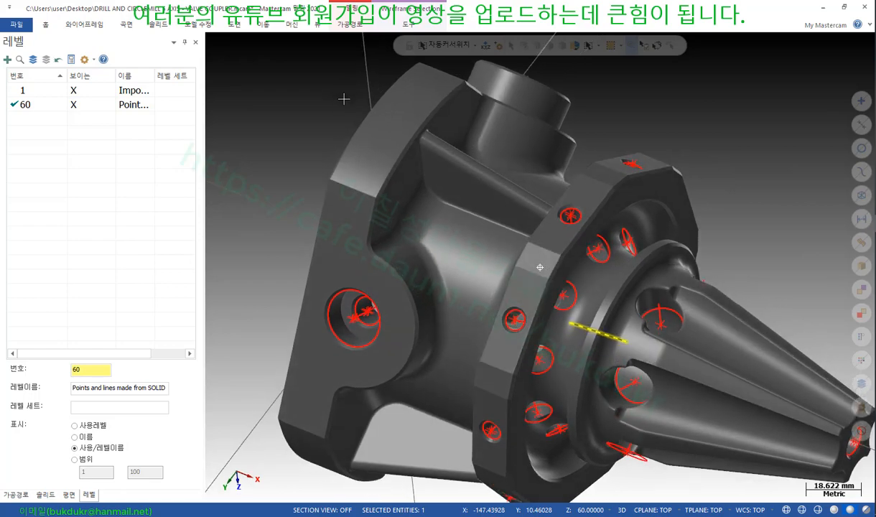
pyautogui.scroll(-2, 554, 231)
pyautogui.moveTo(553, 230); pyautogui.dragTo(523, 268, button='middle')
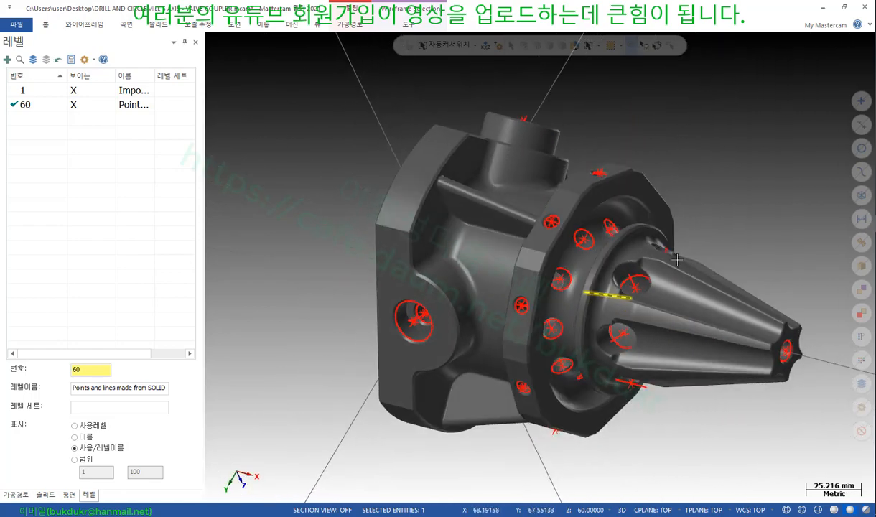
# Open the CONVERT2 file from the desktop in a maximized Mastercam window, discarding the valve coupler changes
pyautogui.moveTo(560, 8); pyautogui.dragTo(459, 12)
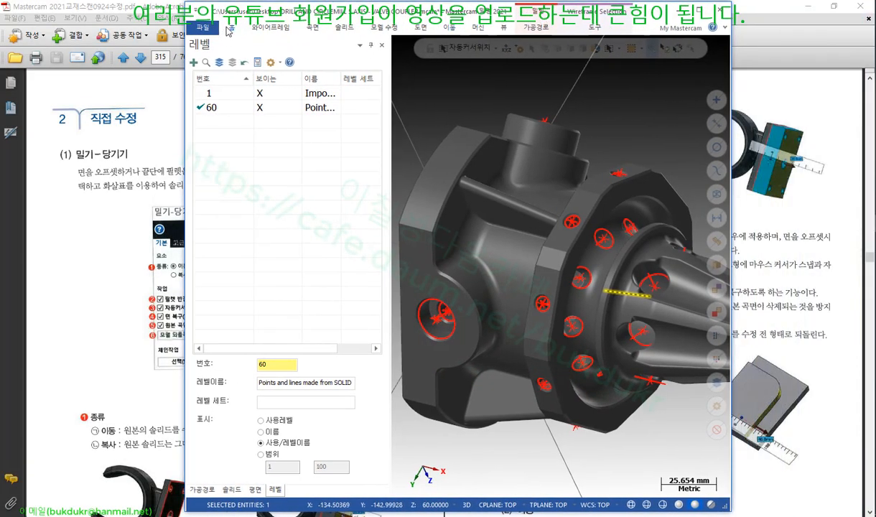
pyautogui.click(811, 8)
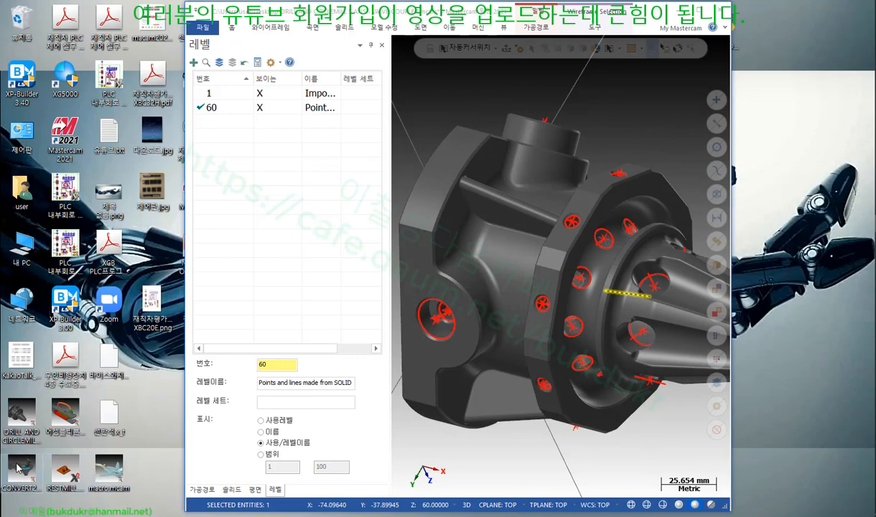
pyautogui.moveTo(19, 468); pyautogui.dragTo(494, 260)
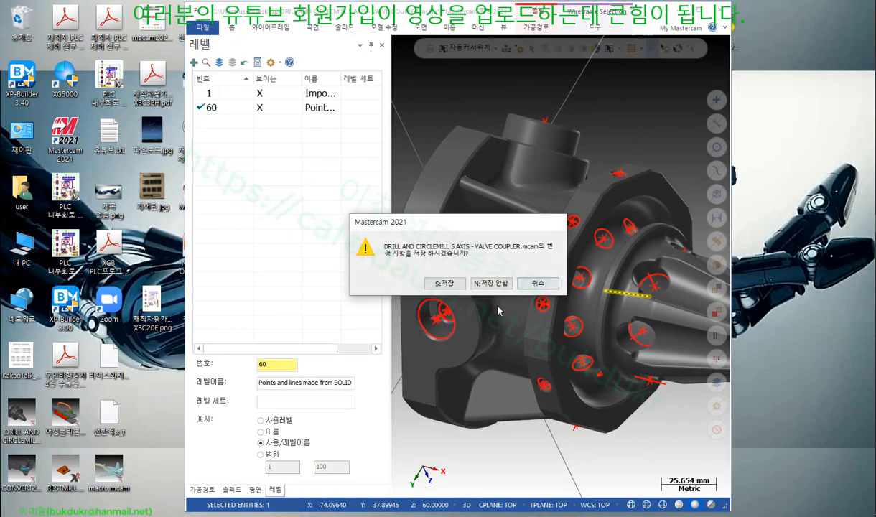
pyautogui.click(490, 283)
pyautogui.click(491, 337)
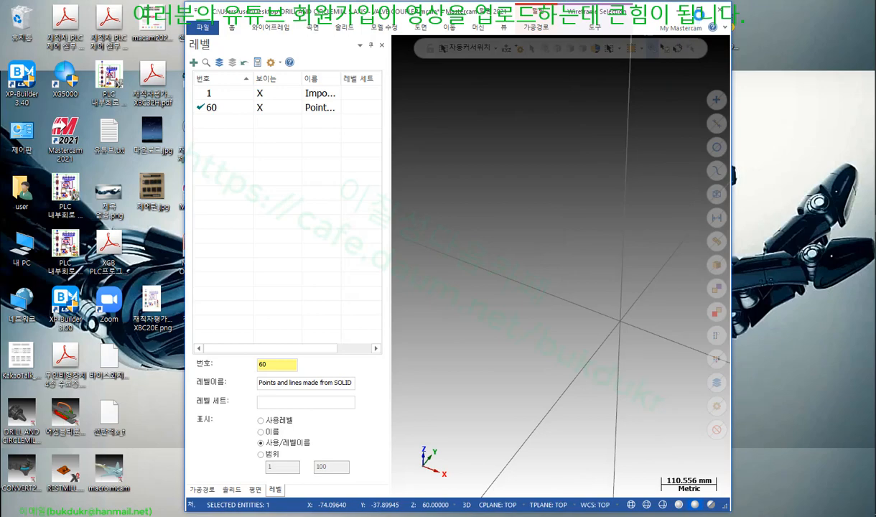
pyautogui.click(700, 8)
# Find the level of the cyan contour curves on the part, reactivate level 20 and hide level 60
pyautogui.moveTo(530, 182); pyautogui.dragTo(545, 171, button='middle')
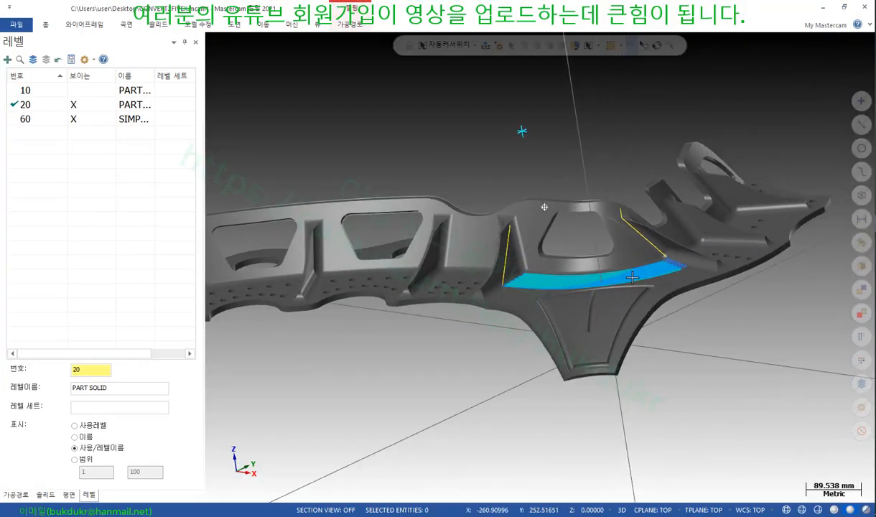
pyautogui.scroll(-2, 624, 268)
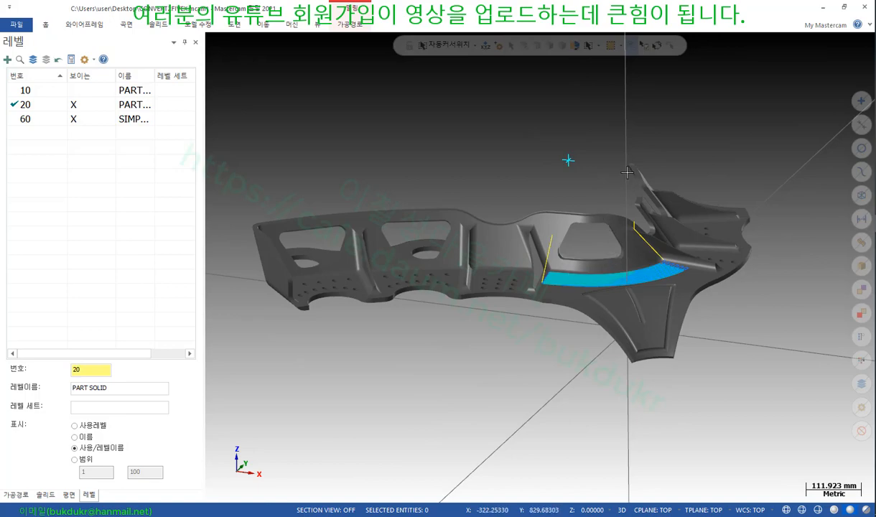
pyautogui.scroll(8, 629, 204)
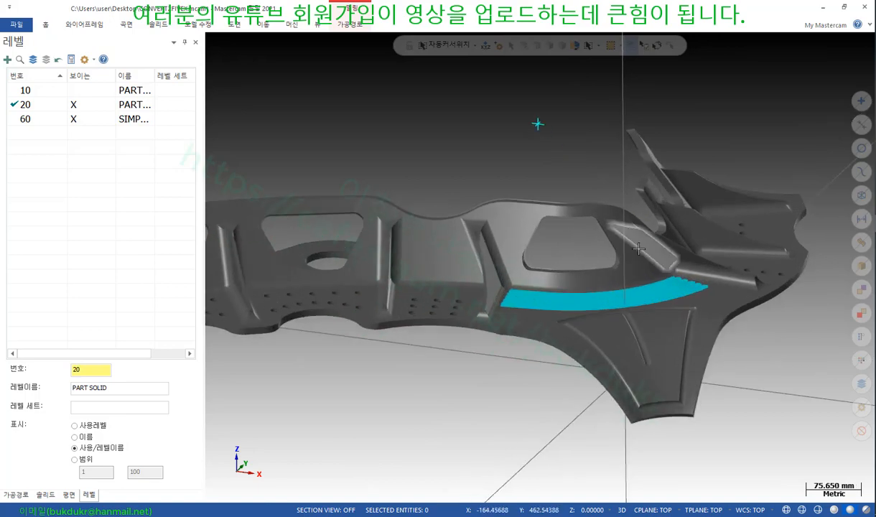
pyautogui.scroll(3, 391, 325)
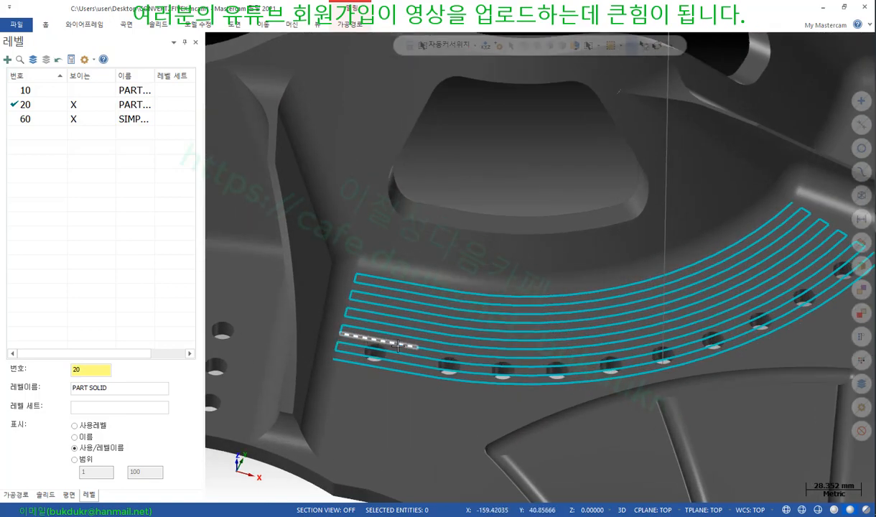
pyautogui.scroll(-3, 460, 208)
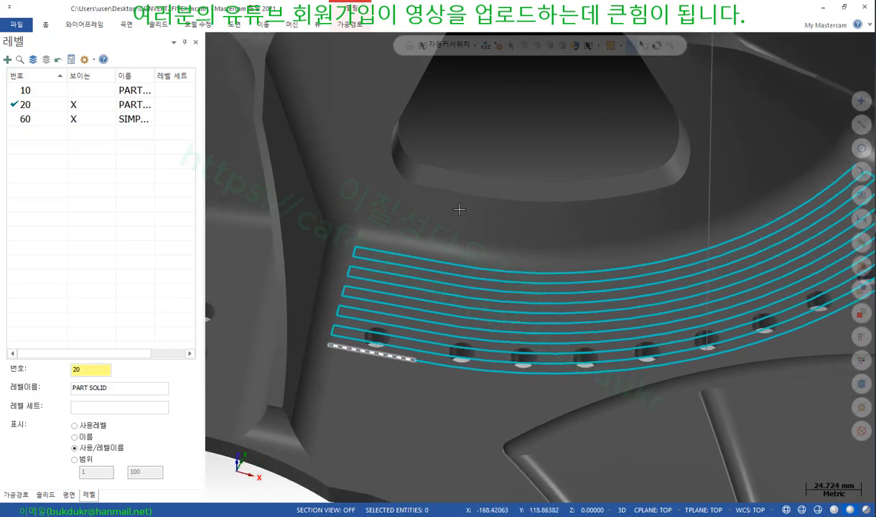
pyautogui.scroll(-2, 506, 235)
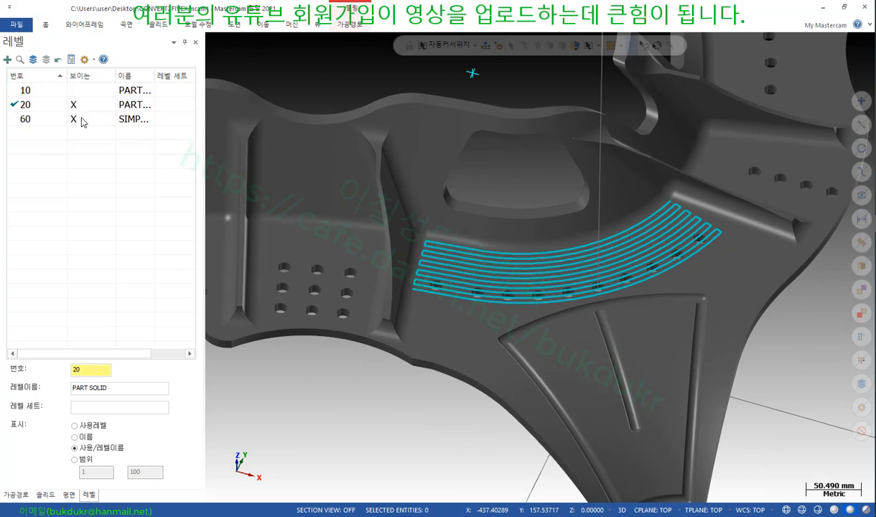
pyautogui.click(19, 60)
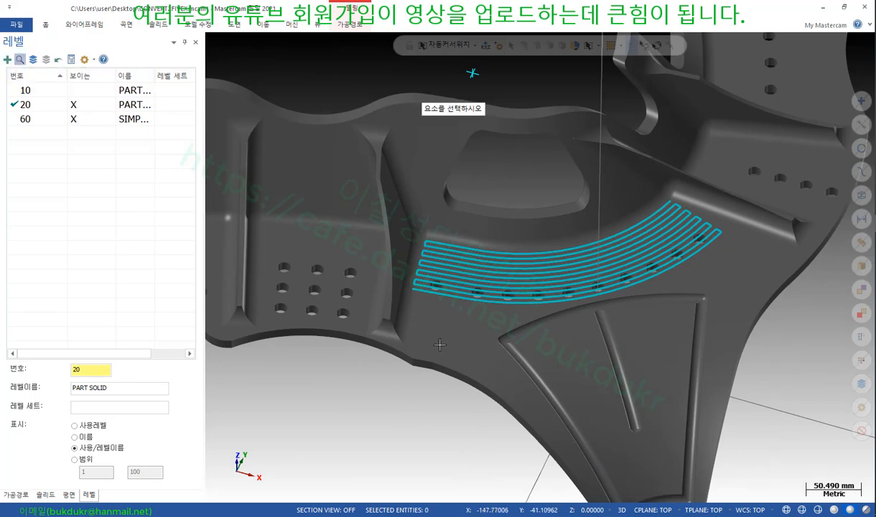
pyautogui.click(439, 289)
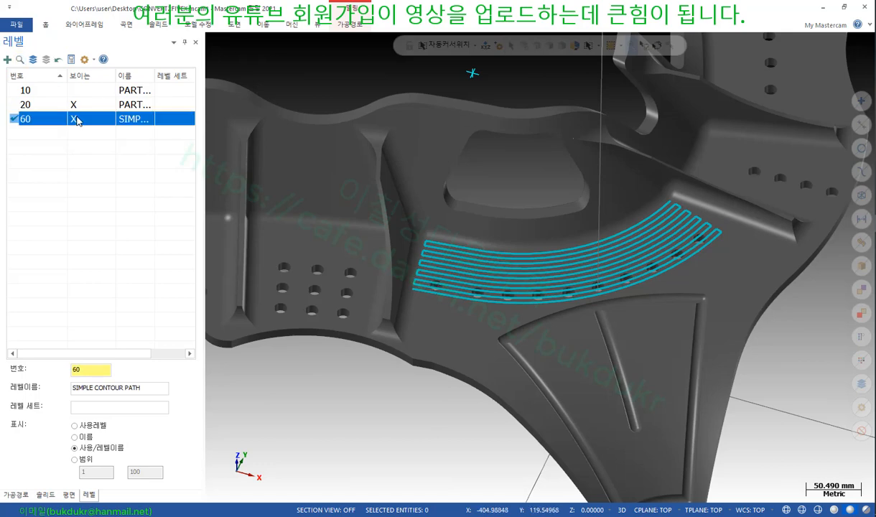
pyautogui.click(51, 107)
pyautogui.click(76, 120)
# Examine the holes, window cutouts and ribs along the curved part solid from several directions
pyautogui.scroll(1, 611, 332)
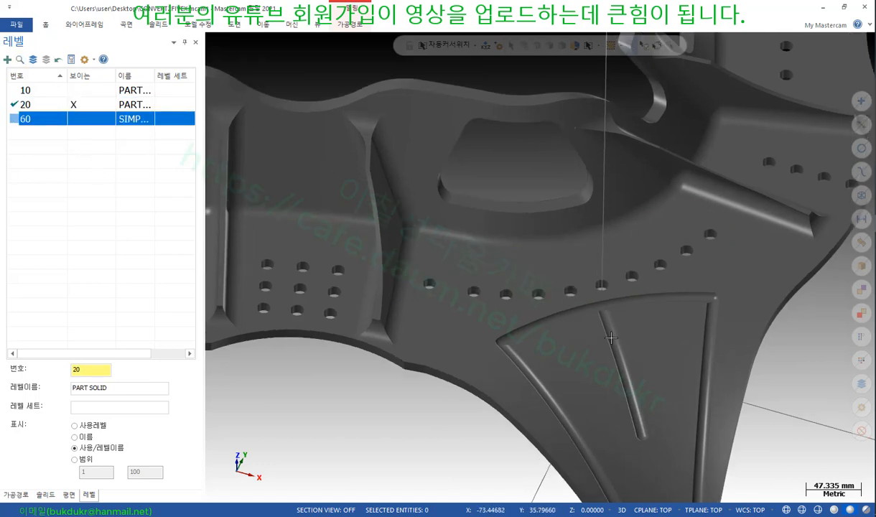
pyautogui.scroll(-1, 667, 323)
pyautogui.moveTo(667, 324); pyautogui.dragTo(463, 149, button='middle')
pyautogui.scroll(-1, 518, 276)
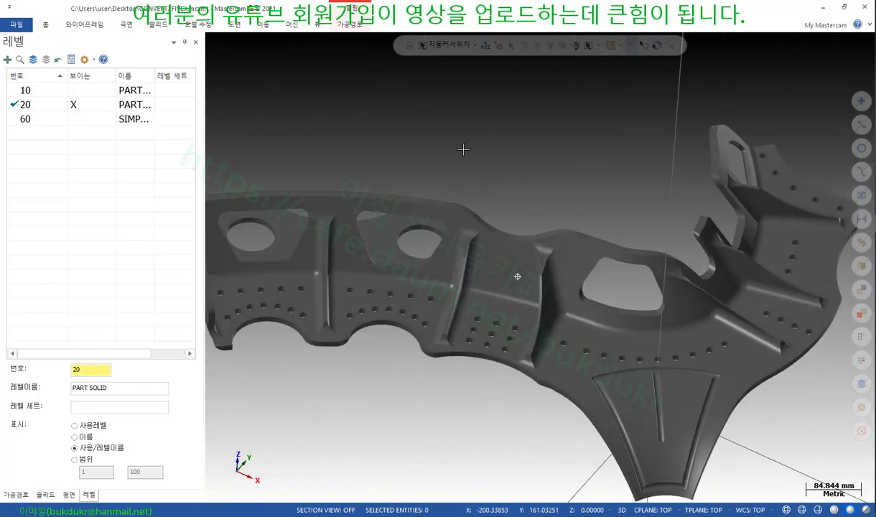
pyautogui.scroll(1, 517, 197)
pyautogui.scroll(2, 491, 264)
pyautogui.moveTo(392, 265)
pyautogui.mouseDown(button='middle')
pyautogui.moveTo(457, 237)
pyautogui.moveTo(475, 257)
pyautogui.moveTo(406, 265)
pyautogui.moveTo(360, 307)
pyautogui.mouseUp(button='middle')
pyautogui.scroll(-3, 591, 272)
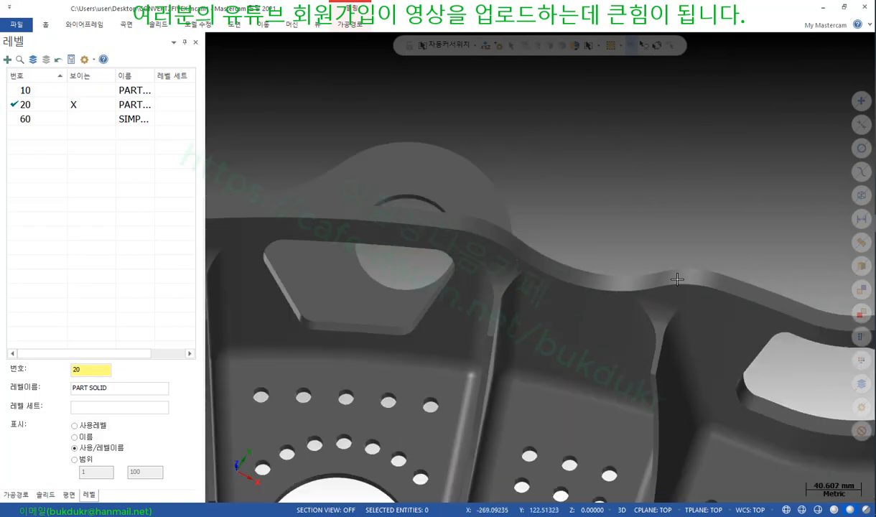
pyautogui.moveTo(590, 272)
pyautogui.mouseDown(button='middle')
pyautogui.moveTo(552, 262)
pyautogui.moveTo(563, 238)
pyautogui.moveTo(555, 203)
pyautogui.moveTo(587, 196)
pyautogui.moveTo(728, 248)
pyautogui.moveTo(749, 287)
pyautogui.moveTo(780, 290)
pyautogui.moveTo(796, 273)
pyautogui.moveTo(546, 154)
pyautogui.moveTo(495, 150)
pyautogui.moveTo(693, 271)
pyautogui.mouseUp(button='middle')
pyautogui.scroll(-2, 693, 272)
pyautogui.scroll(8, 667, 280)
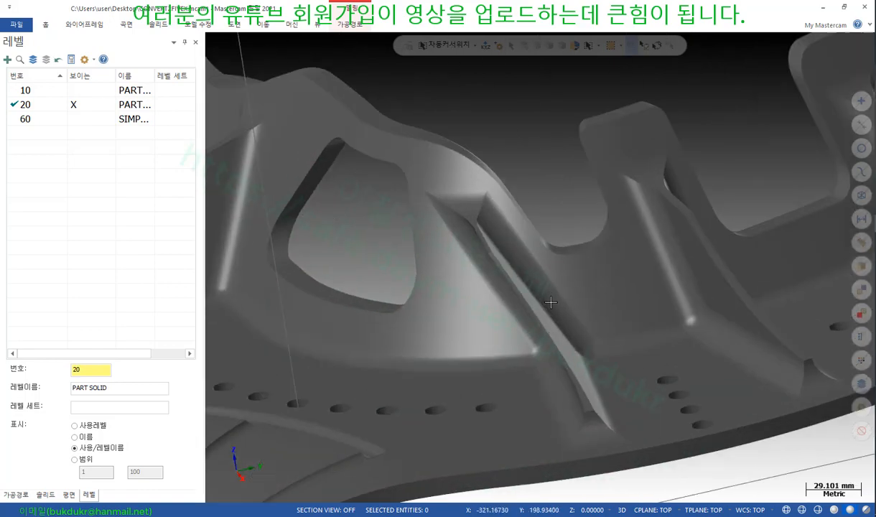
# Examine the part's far-side ribs and the raised beads on its tapered central tab
pyautogui.moveTo(445, 269)
pyautogui.mouseDown(button='middle')
pyautogui.moveTo(460, 260)
pyautogui.moveTo(520, 265)
pyautogui.moveTo(500, 223)
pyautogui.moveTo(520, 274)
pyautogui.mouseUp(button='middle')
pyautogui.scroll(-2, 530, 257)
pyautogui.scroll(-1, 500, 222)
pyautogui.scroll(-4, 500, 222)
pyautogui.scroll(2, 469, 424)
pyautogui.scroll(4, 468, 422)
pyautogui.moveTo(473, 327)
pyautogui.mouseDown(button='middle')
pyautogui.moveTo(499, 334)
pyautogui.moveTo(511, 353)
pyautogui.moveTo(478, 355)
pyautogui.moveTo(446, 335)
pyautogui.moveTo(455, 319)
pyautogui.mouseUp(button='middle')
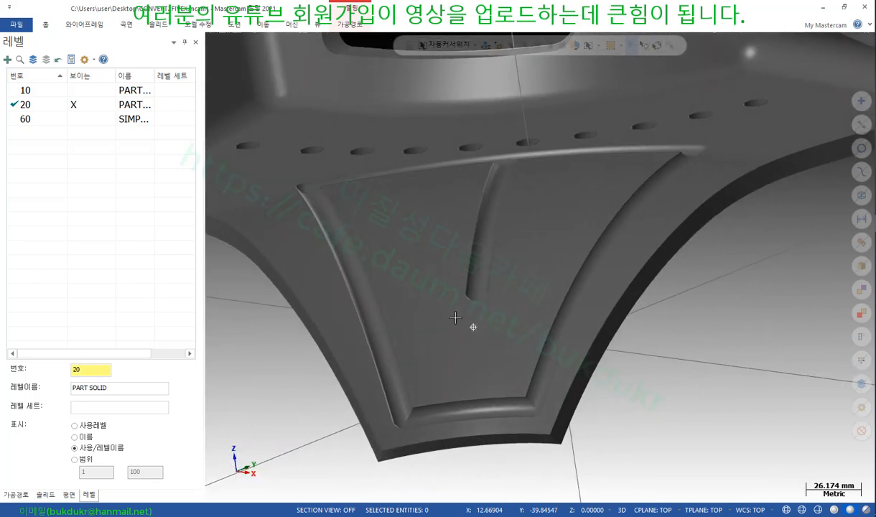
# Start Push-Pull (밀기-당기기) on the tapered tab's central panel face and choose to remove the solid's history (히스토리 제거)
pyautogui.scroll(-4, 604, 361)
pyautogui.moveTo(538, 311); pyautogui.dragTo(569, 309, button='middle')
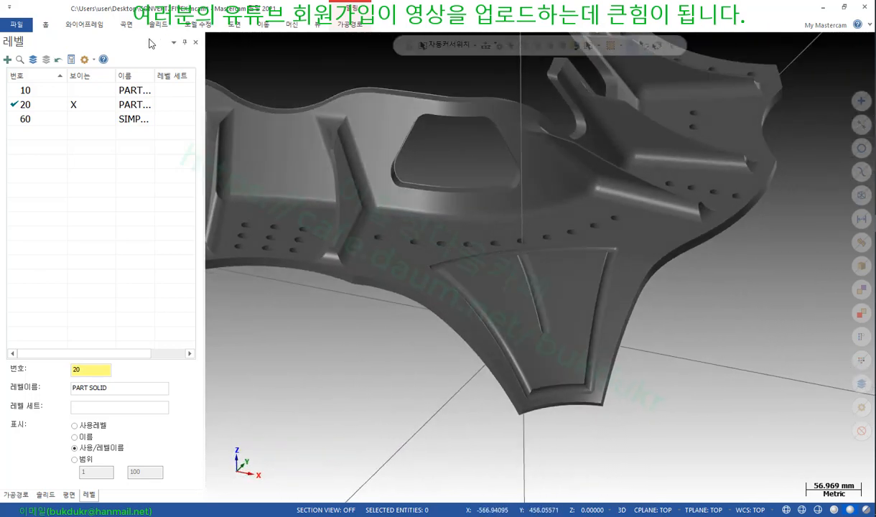
pyautogui.click(192, 26)
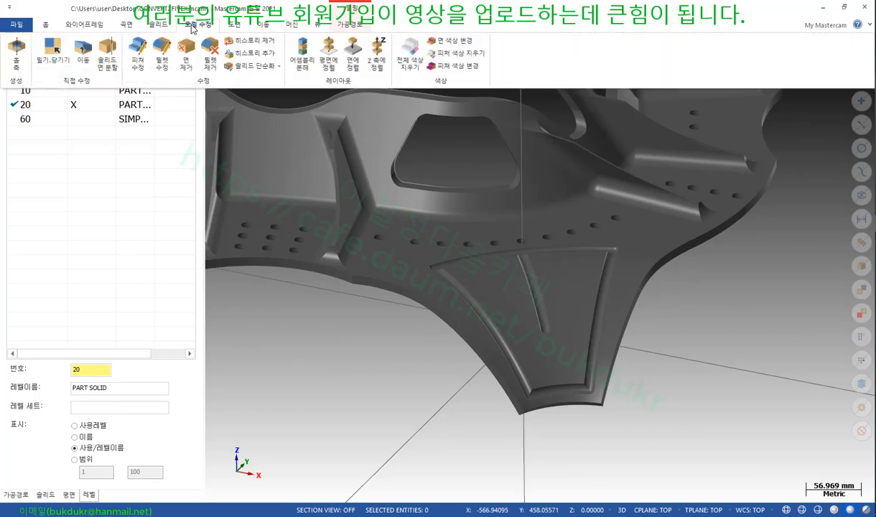
pyautogui.click(53, 50)
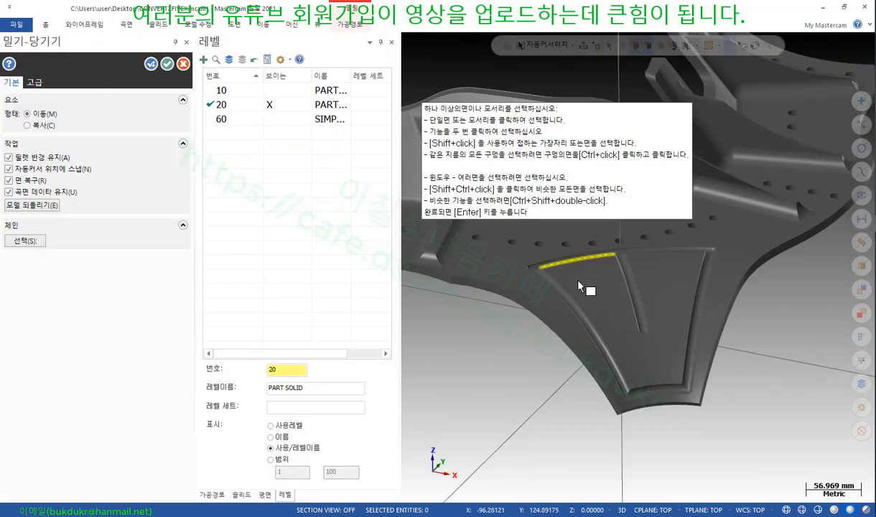
pyautogui.scroll(-20, 594, 362)
pyautogui.scroll(9, 632, 316)
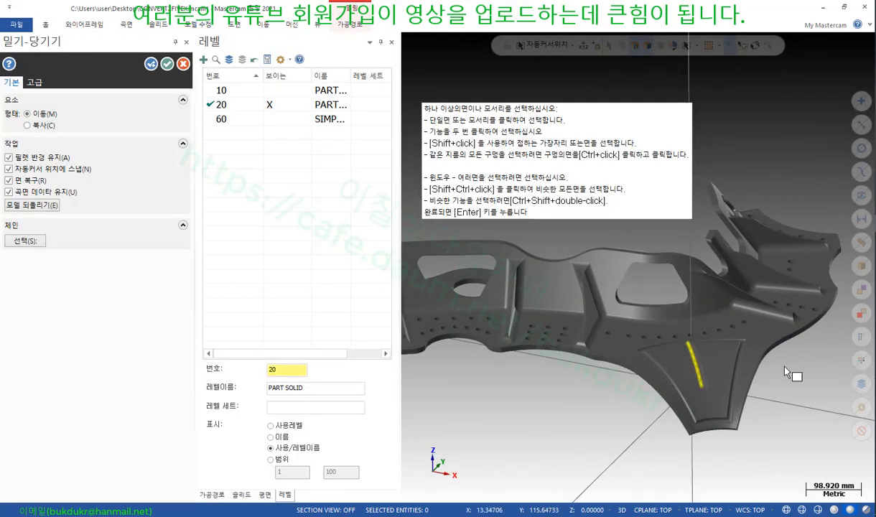
pyautogui.scroll(8, 786, 369)
pyautogui.click(616, 352)
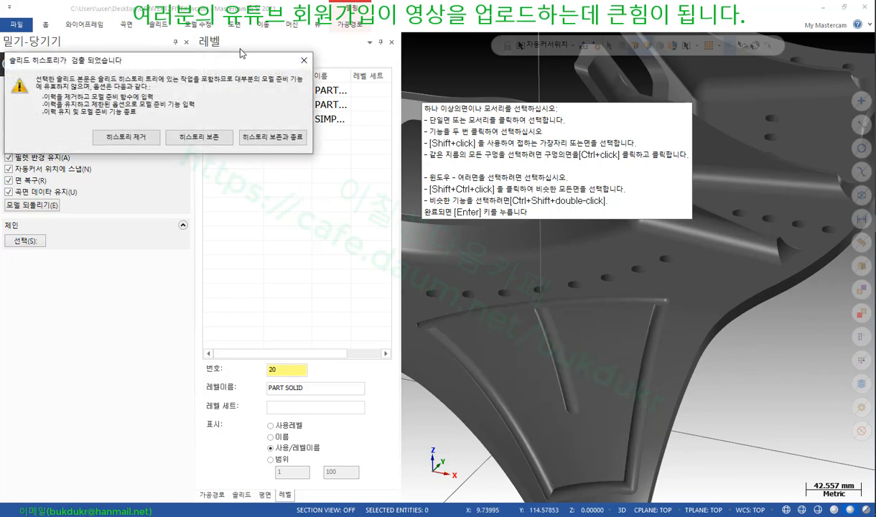
pyautogui.moveTo(229, 65); pyautogui.dragTo(632, 251)
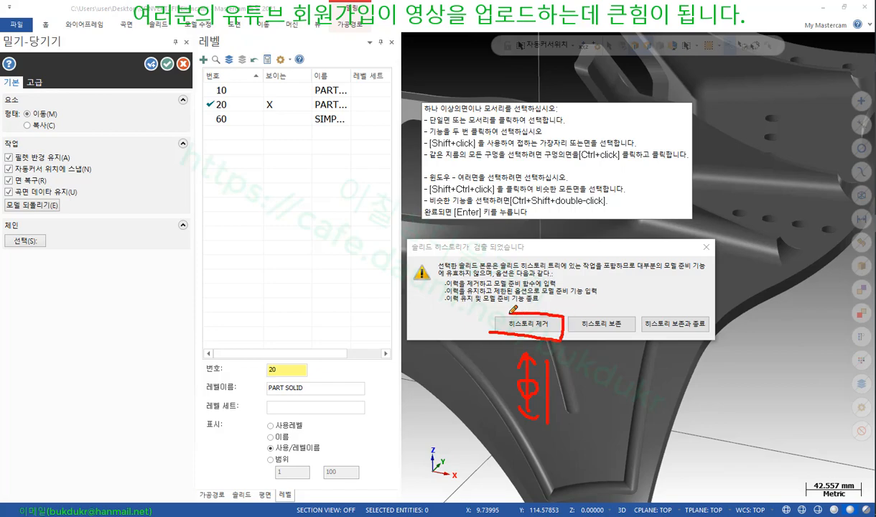
pyautogui.rightClick(700, 375)
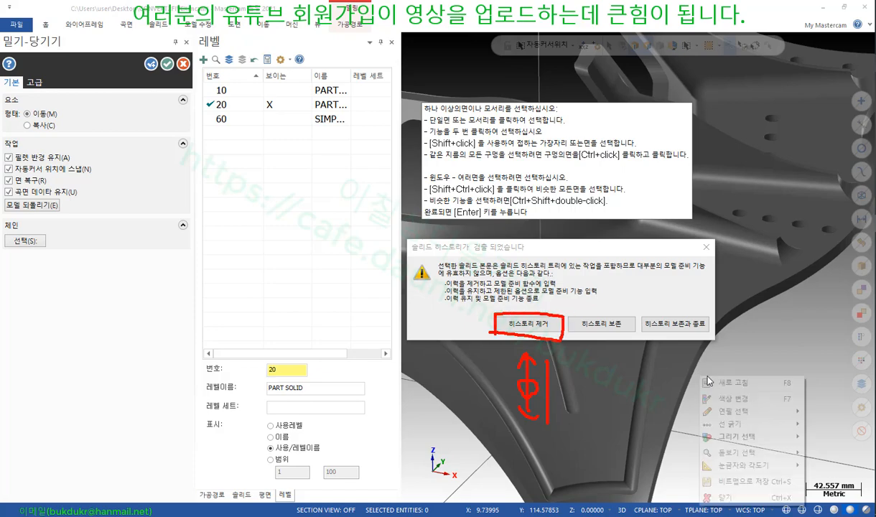
pyautogui.click(737, 497)
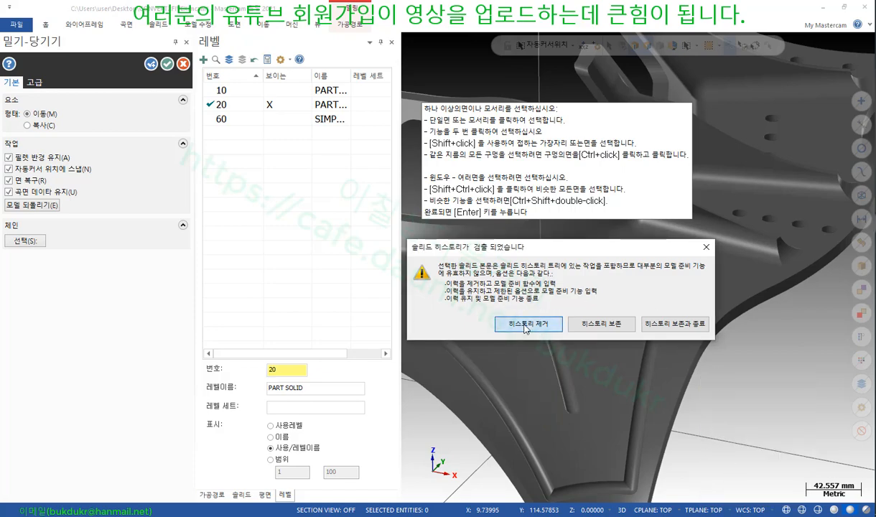
pyautogui.click(528, 324)
# Select the panel face framed by the beads on the central tab and pull it outward along its arrow
pyautogui.click(562, 322)
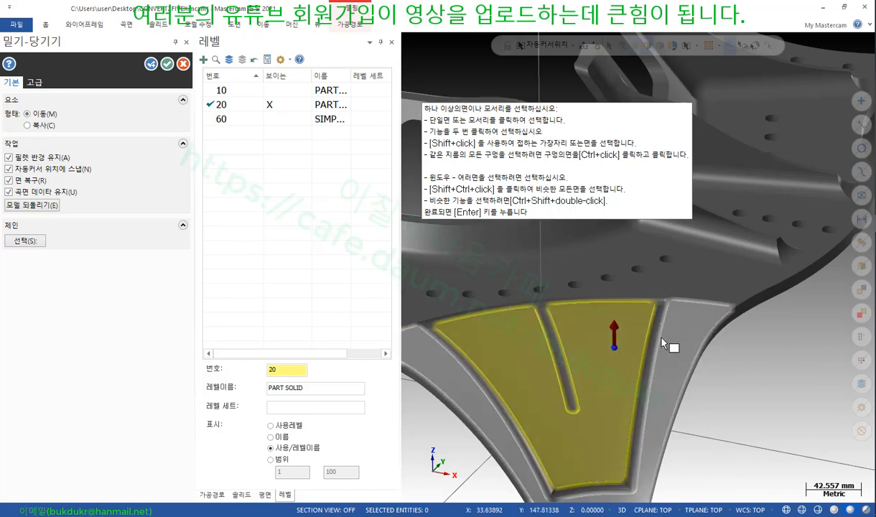
pyautogui.moveTo(664, 344); pyautogui.dragTo(744, 278, button='middle')
pyautogui.scroll(-2, 694, 342)
pyautogui.scroll(2, 730, 275)
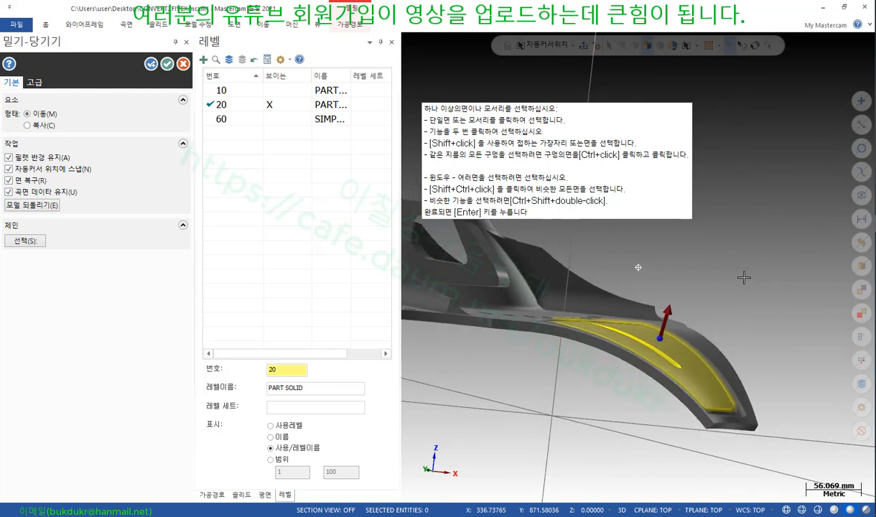
pyautogui.scroll(2, 686, 324)
pyautogui.click(645, 332)
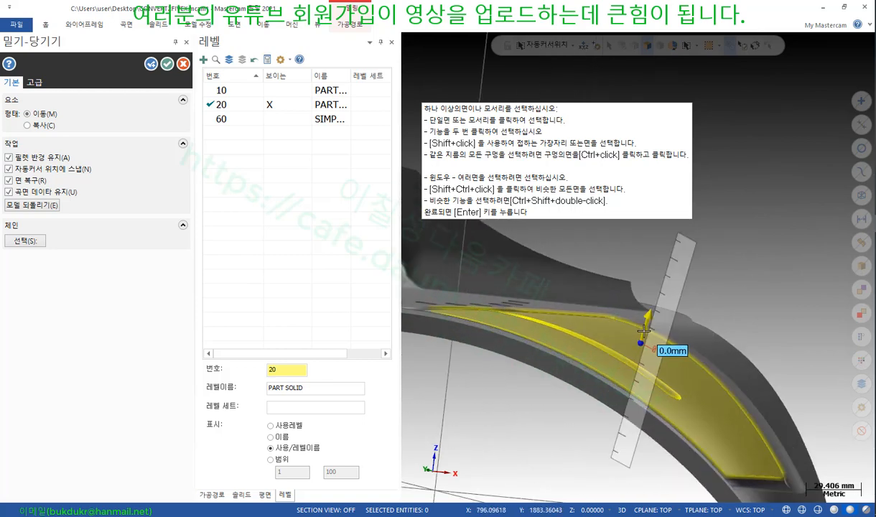
pyautogui.moveTo(641, 343); pyautogui.dragTo(659, 306)
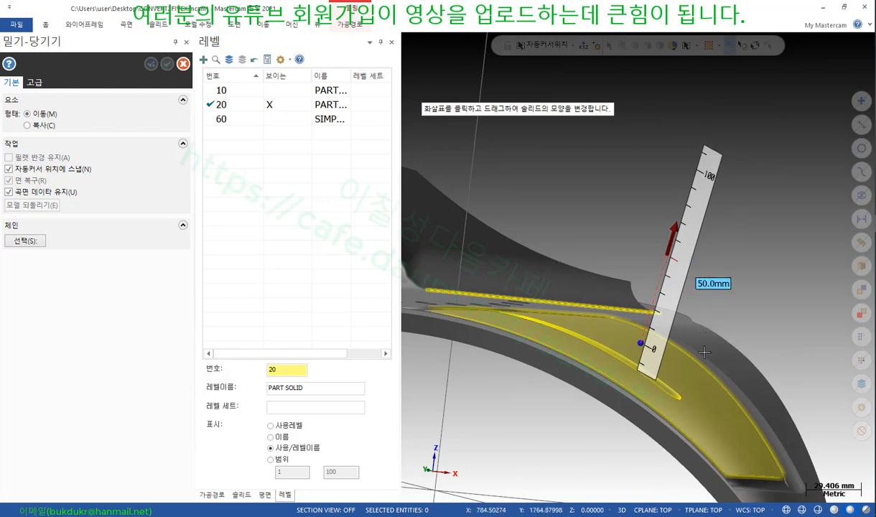
pyautogui.moveTo(688, 264); pyautogui.dragTo(686, 266)
# Examine the fillets and corners around the raised panel close up and from several directions
pyautogui.scroll(-2, 686, 266)
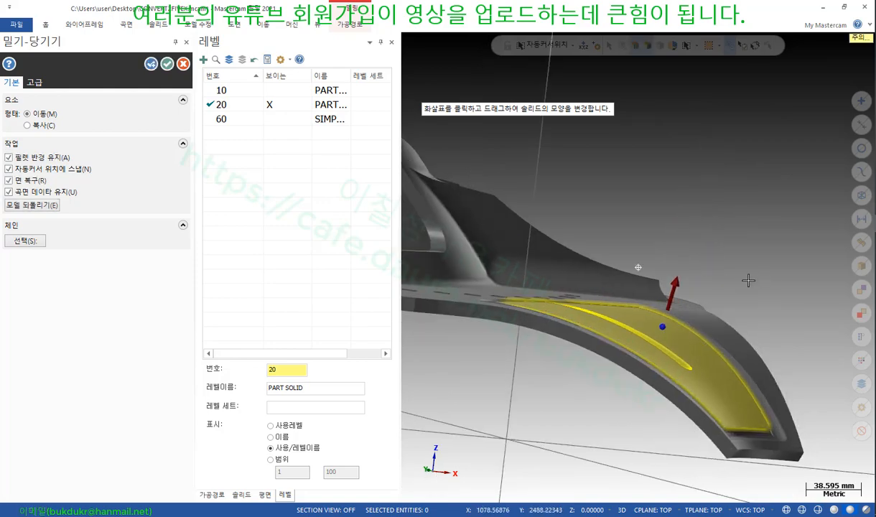
pyautogui.moveTo(686, 266); pyautogui.dragTo(590, 351, button='middle')
pyautogui.scroll(-2, 636, 324)
pyautogui.scroll(2, 549, 399)
pyautogui.scroll(5, 549, 401)
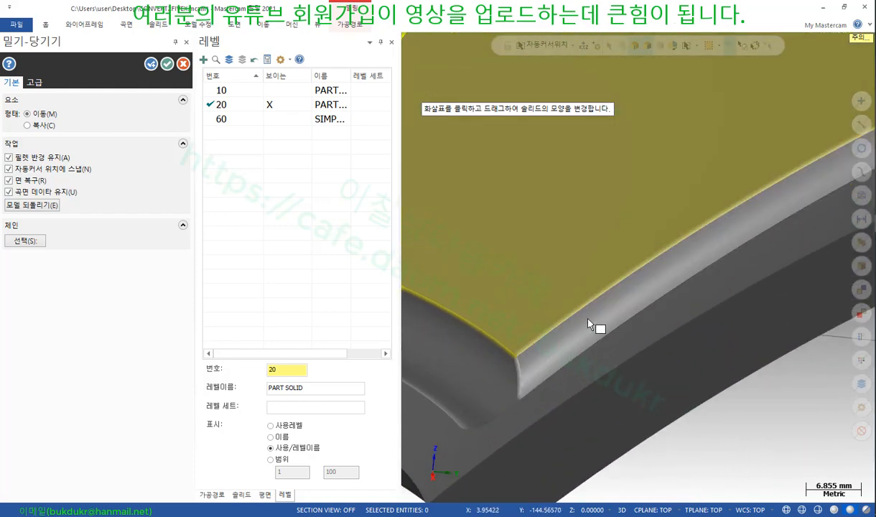
pyautogui.scroll(-6, 532, 380)
pyautogui.moveTo(733, 253); pyautogui.dragTo(745, 287, button='middle')
pyautogui.scroll(2, 737, 359)
pyautogui.scroll(3, 738, 360)
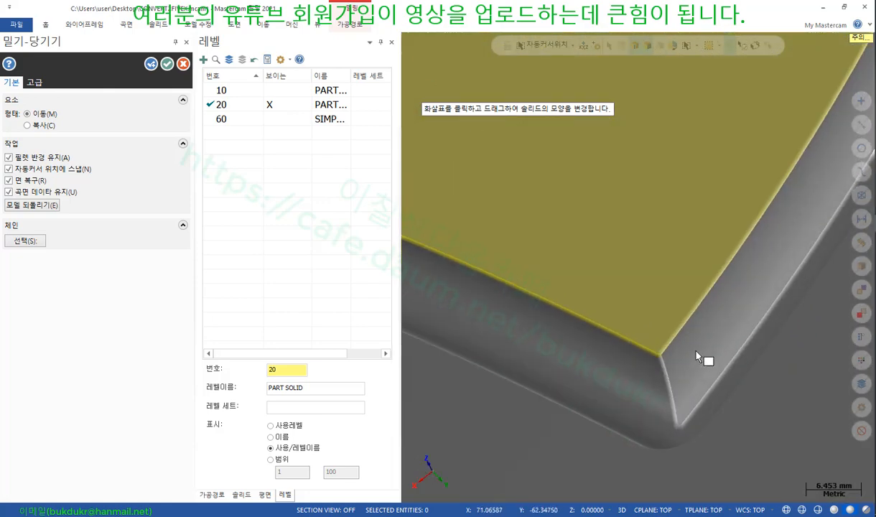
pyautogui.scroll(-5, 678, 367)
pyautogui.moveTo(666, 374); pyautogui.dragTo(747, 311, button='middle')
pyautogui.scroll(-5, 696, 282)
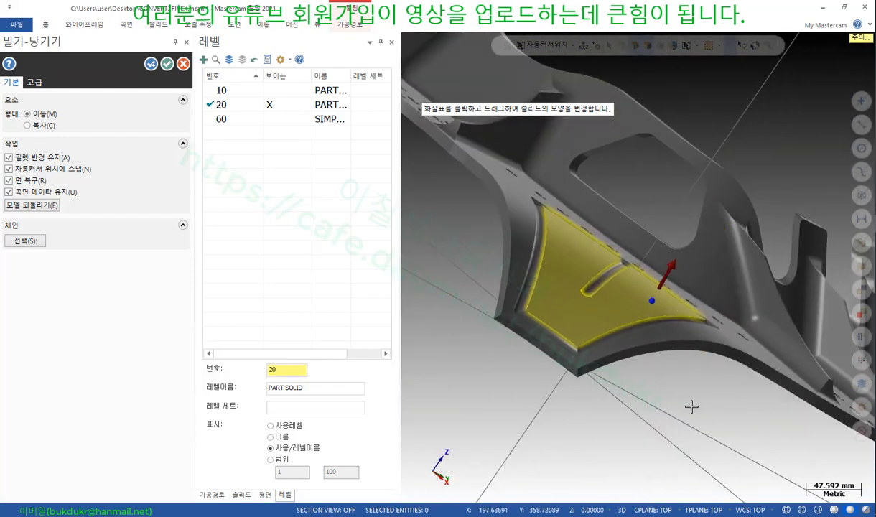
# Discard the panel face's push-pull and clear the face selection
pyautogui.scroll(-2, 693, 408)
pyautogui.moveTo(648, 352); pyautogui.dragTo(646, 373, button='middle')
pyautogui.scroll(-2, 740, 316)
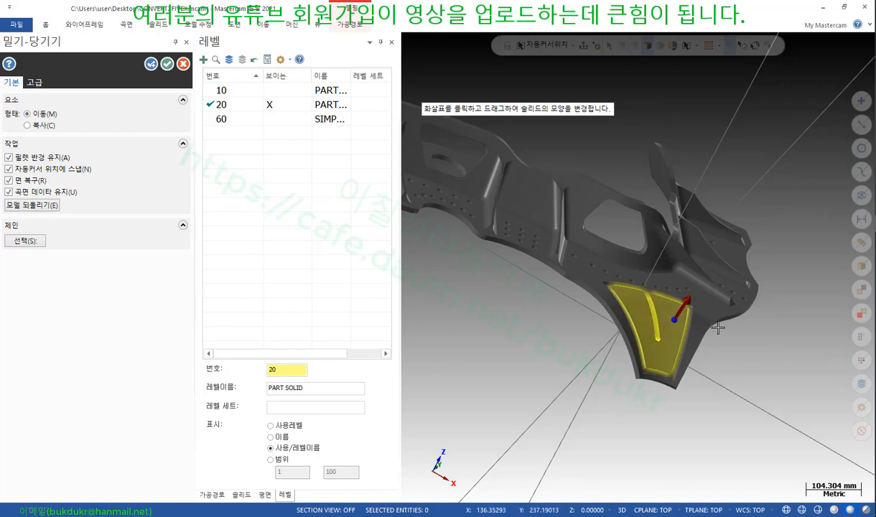
pyautogui.click(686, 330)
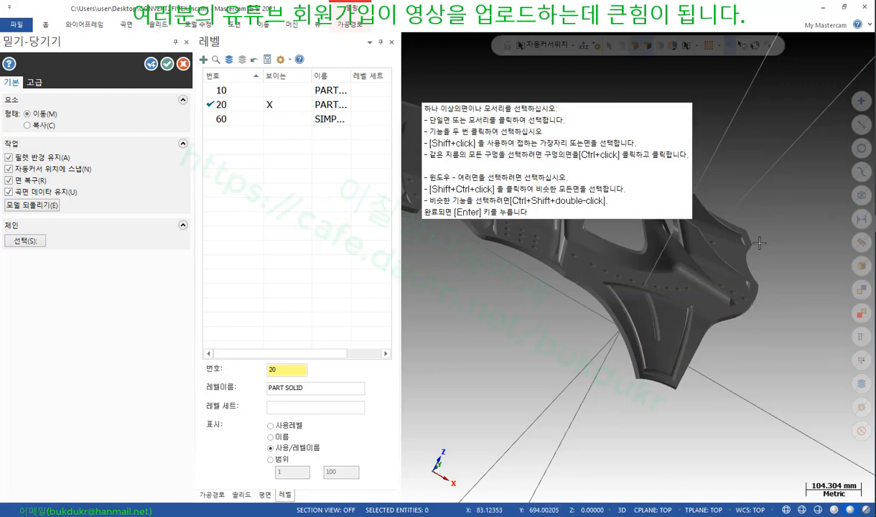
# Select the narrow end face of the tapered tab and pull it outward about 44 mm
pyautogui.scroll(3, 554, 342)
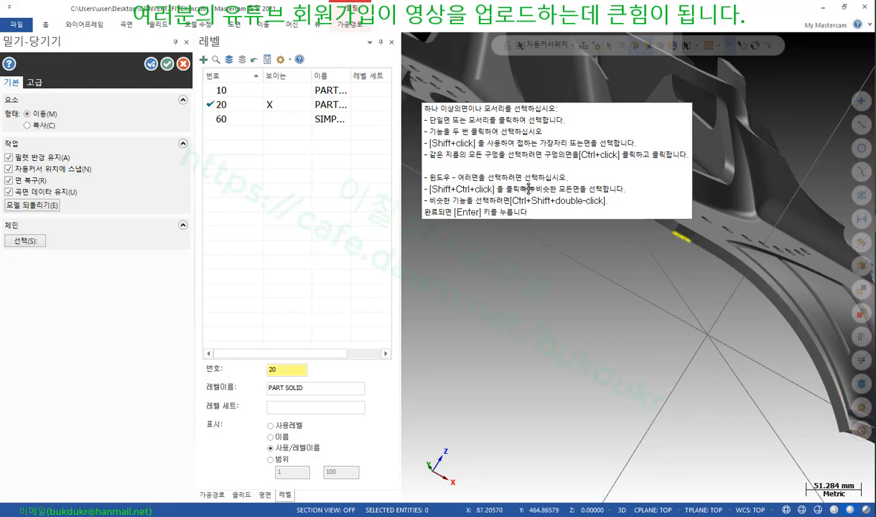
pyautogui.scroll(-3, 624, 404)
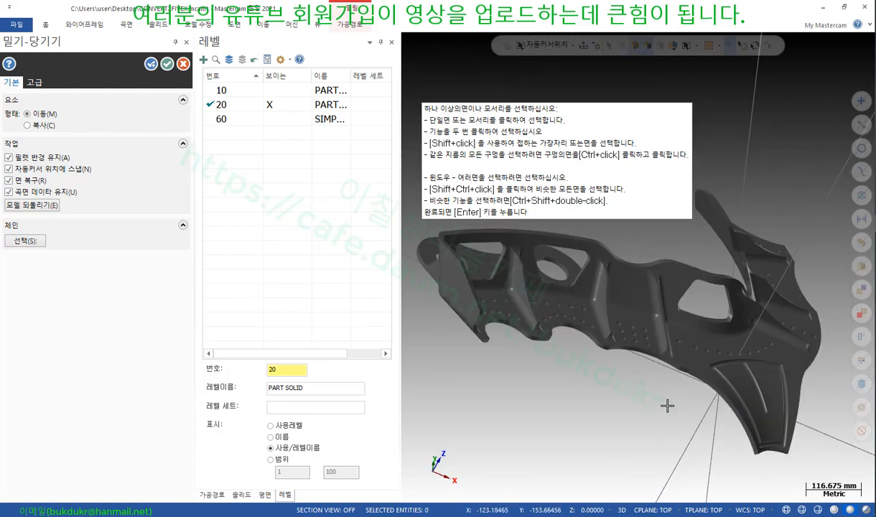
pyautogui.moveTo(747, 416); pyautogui.dragTo(515, 406, button='middle')
pyautogui.scroll(6, 745, 304)
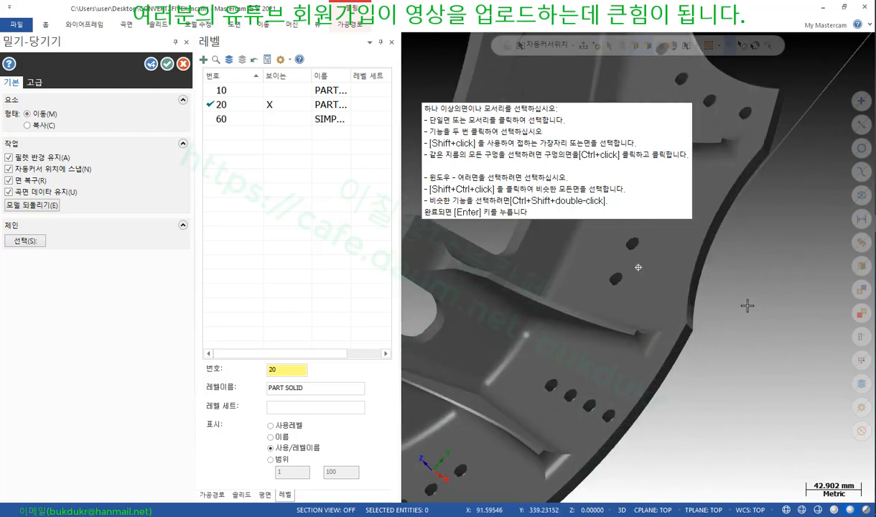
pyautogui.moveTo(751, 370)
pyautogui.mouseDown(button='middle')
pyautogui.moveTo(792, 288)
pyautogui.moveTo(599, 370)
pyautogui.moveTo(579, 359)
pyautogui.mouseUp(button='middle')
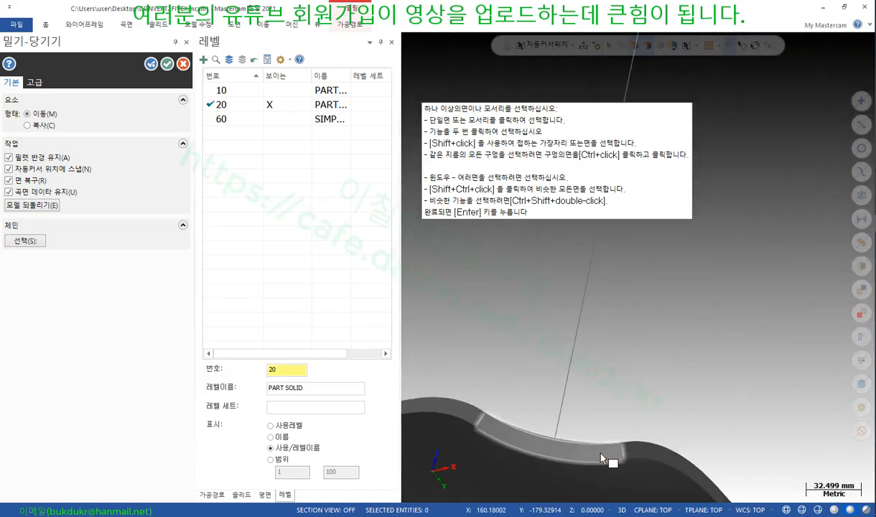
pyautogui.scroll(-3, 606, 448)
pyautogui.moveTo(607, 449)
pyautogui.mouseDown(button='middle')
pyautogui.moveTo(532, 374)
pyautogui.moveTo(638, 425)
pyautogui.moveTo(601, 444)
pyautogui.mouseUp(button='middle')
pyautogui.scroll(4, 759, 402)
pyautogui.moveTo(643, 337); pyautogui.dragTo(620, 333, button='middle')
pyautogui.click(611, 302)
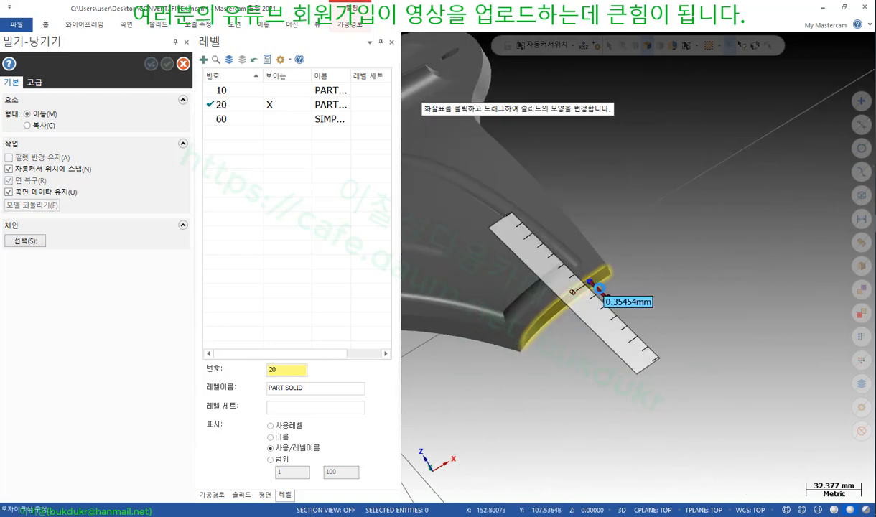
pyautogui.moveTo(639, 321); pyautogui.dragTo(682, 334)
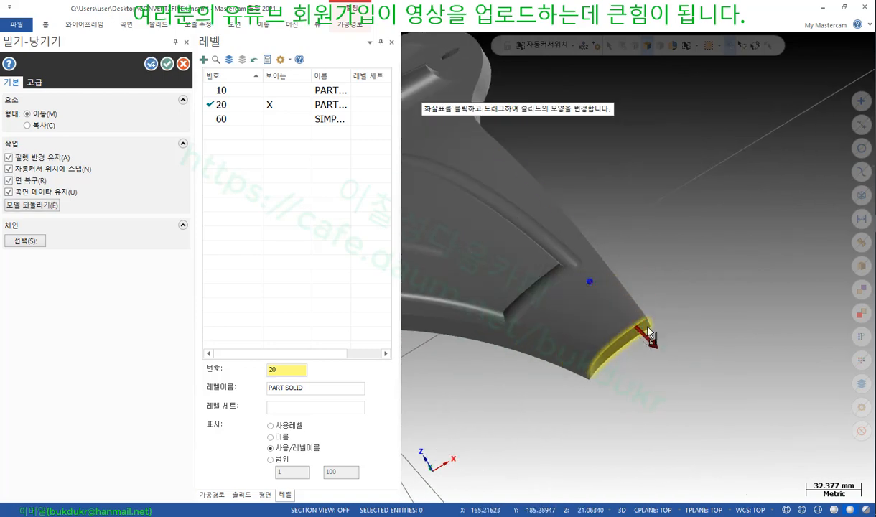
# Examine how the tab's side walls and surfaces follow the extended end face, viewing it from several directions
pyautogui.moveTo(682, 334); pyautogui.dragTo(650, 298, button='middle')
pyautogui.scroll(-1, 663, 290)
pyautogui.scroll(2, 484, 367)
pyautogui.scroll(2, 598, 318)
pyautogui.moveTo(598, 318)
pyautogui.mouseDown(button='middle')
pyautogui.moveTo(585, 316)
pyautogui.moveTo(705, 266)
pyautogui.mouseUp(button='middle')
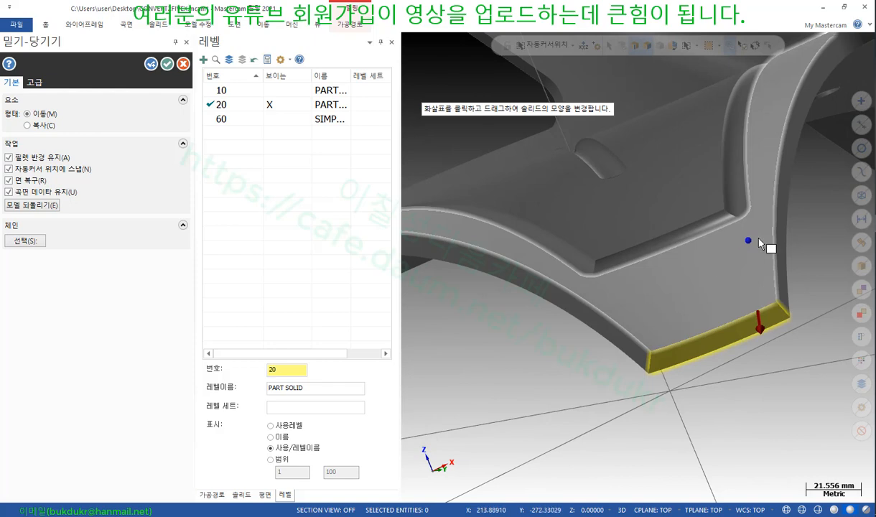
pyautogui.moveTo(765, 266); pyautogui.dragTo(764, 299, button='middle')
pyautogui.moveTo(636, 319); pyautogui.dragTo(719, 231, button='middle')
pyautogui.scroll(5, 736, 204)
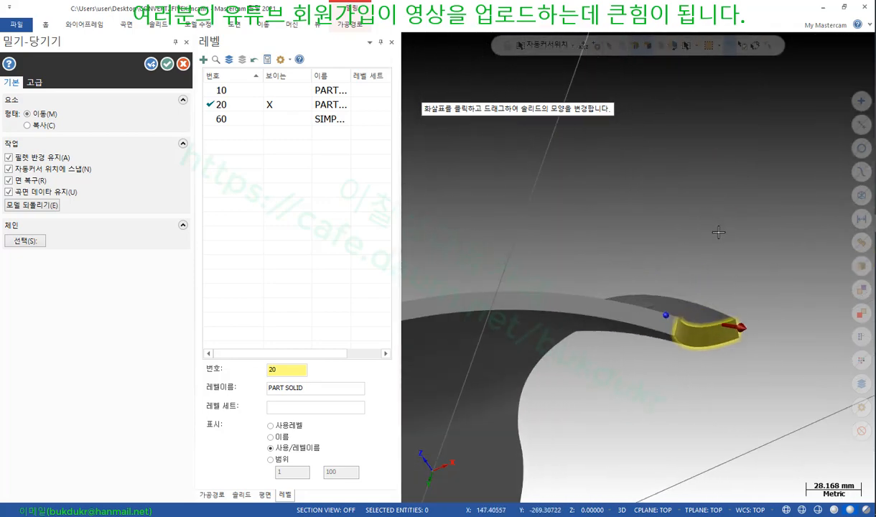
pyautogui.scroll(3, 740, 359)
pyautogui.click(671, 318)
pyautogui.scroll(-1, 554, 330)
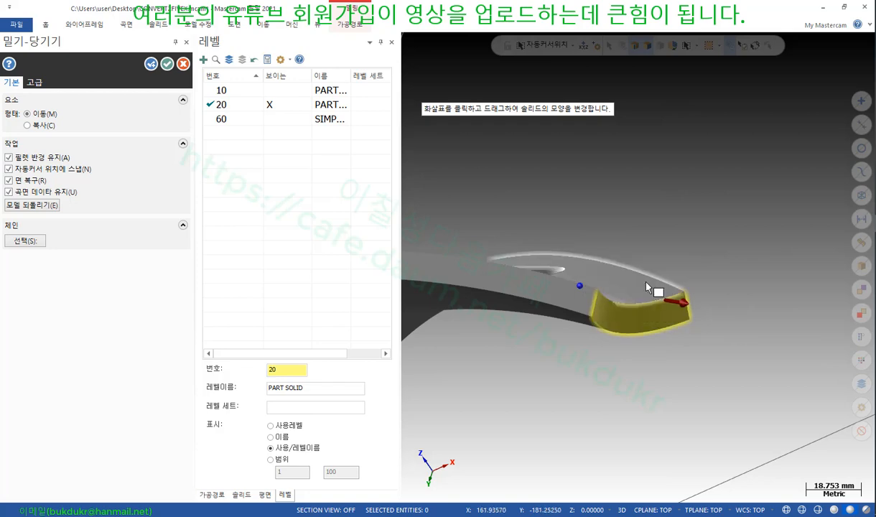
pyautogui.moveTo(646, 288)
pyautogui.mouseDown(button='middle')
pyautogui.moveTo(736, 290)
pyautogui.moveTo(735, 298)
pyautogui.moveTo(666, 262)
pyautogui.mouseUp(button='middle')
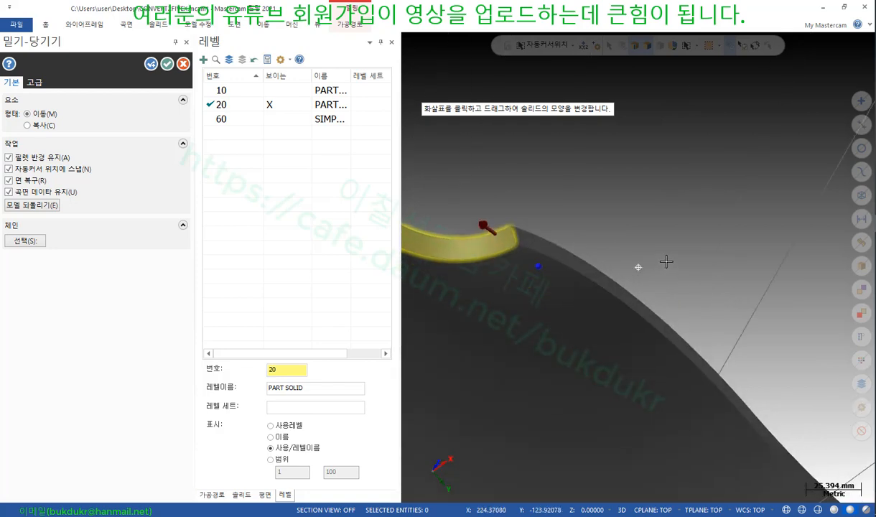
pyautogui.moveTo(550, 258); pyautogui.dragTo(674, 219, button='middle')
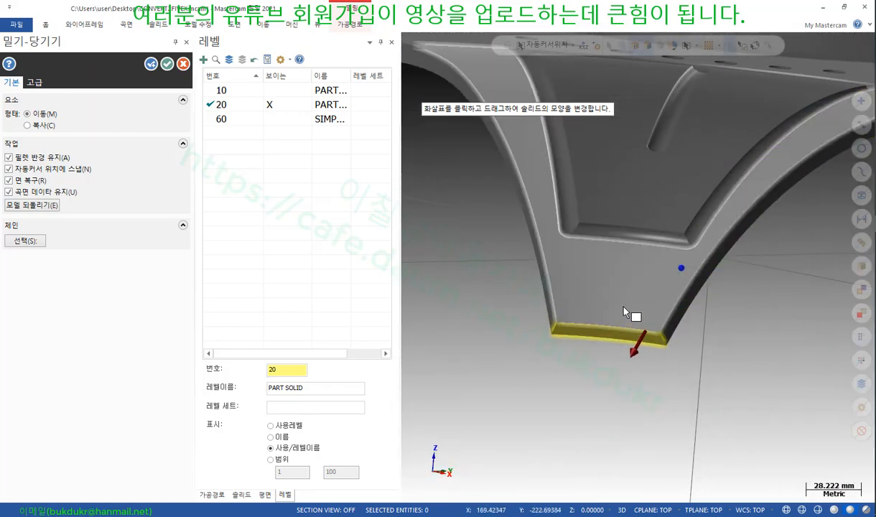
# Pull the tab's end face further outward and check the lengthened, narrowing tip from the side
pyautogui.scroll(3, 635, 341)
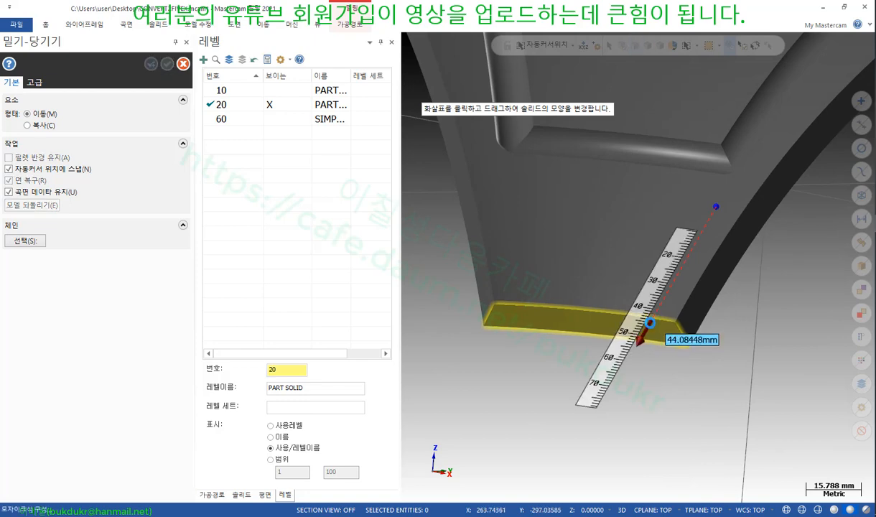
pyautogui.moveTo(642, 334); pyautogui.dragTo(610, 432)
pyautogui.scroll(-4, 638, 300)
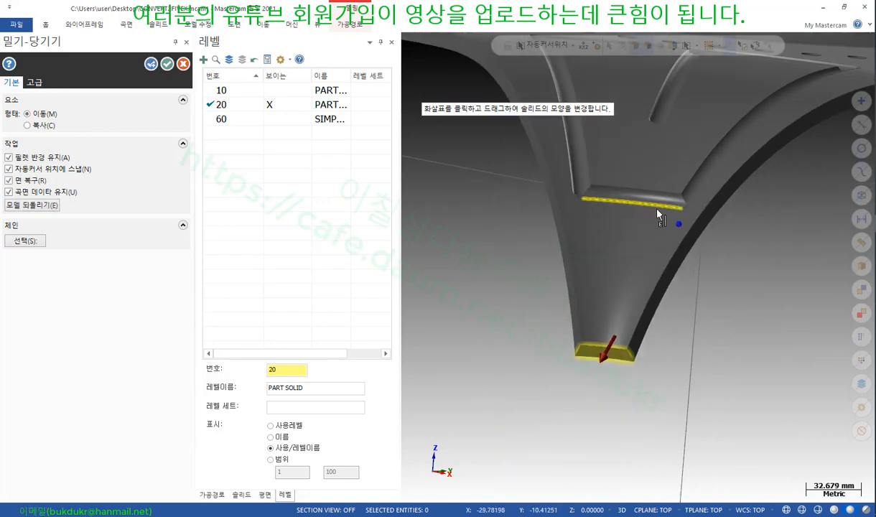
pyautogui.moveTo(658, 214); pyautogui.dragTo(682, 259, button='middle')
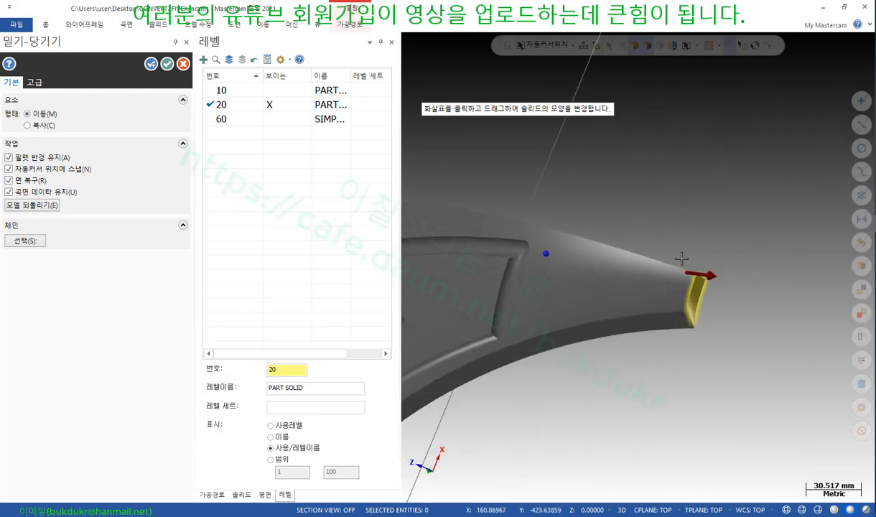
pyautogui.scroll(1, 682, 259)
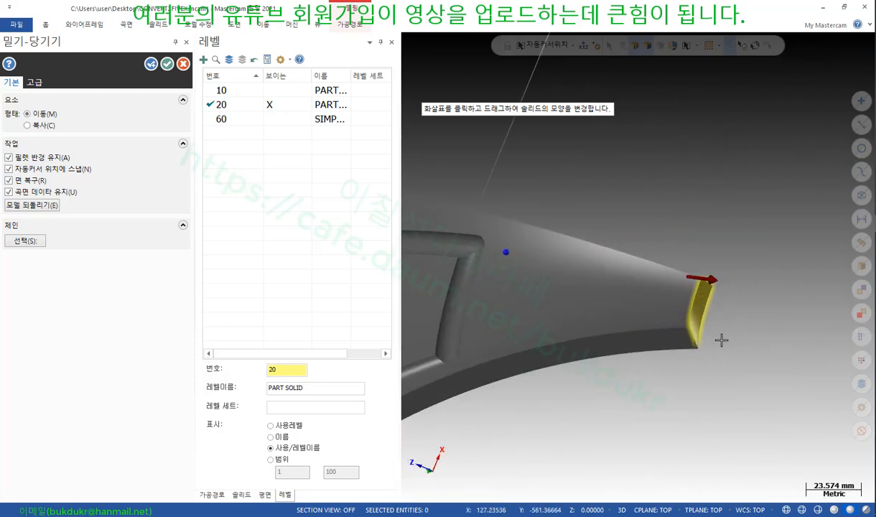
# Discard the tab's end-face extension and set the push-pull type to Copy
pyautogui.click(28, 125)
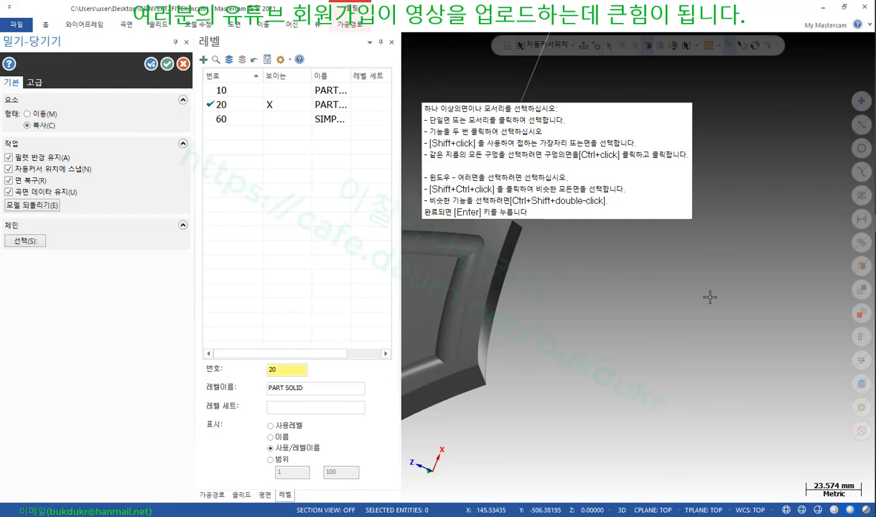
pyautogui.scroll(-5, 761, 322)
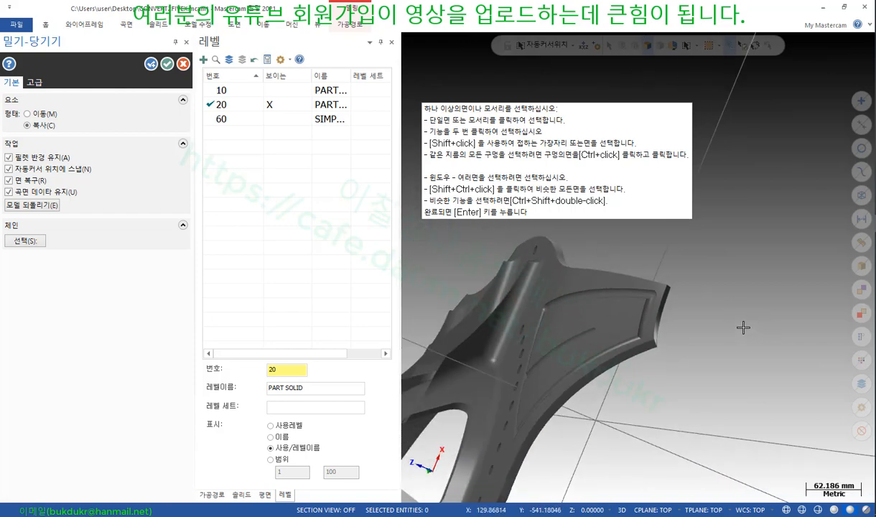
pyautogui.moveTo(750, 327); pyautogui.dragTo(578, 348, button='middle')
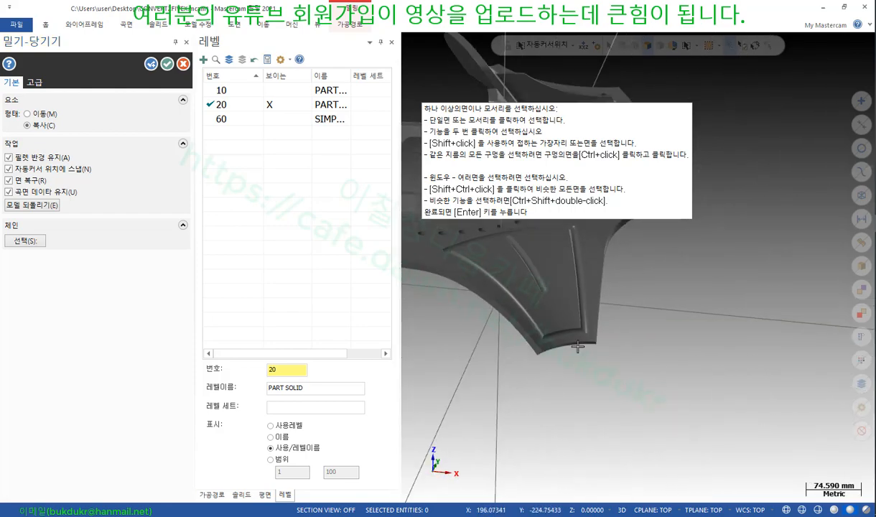
pyautogui.scroll(2, 505, 289)
pyautogui.click(41, 114)
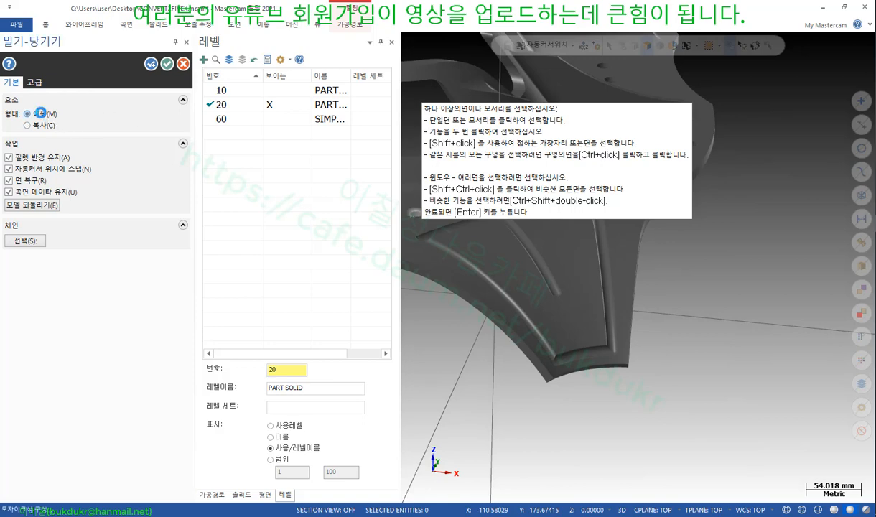
pyautogui.scroll(-3, 757, 339)
pyautogui.moveTo(757, 339); pyautogui.dragTo(735, 305, button='middle')
pyautogui.click(29, 125)
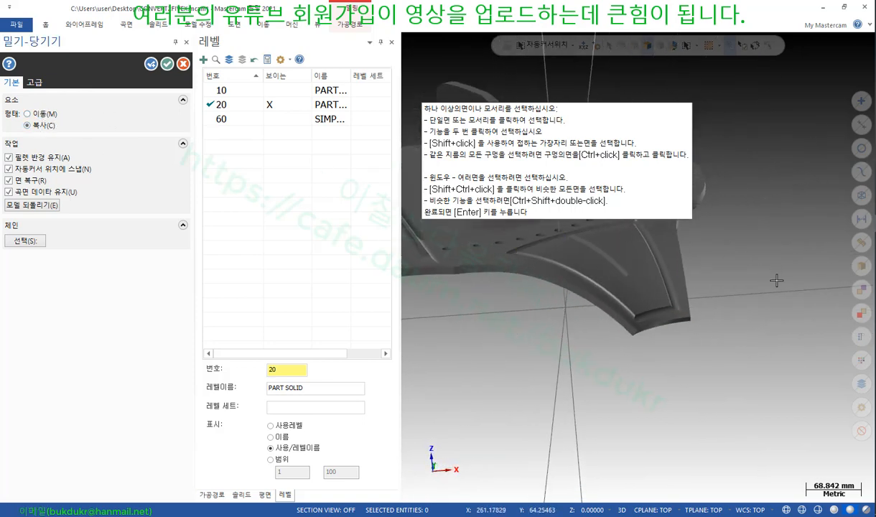
# Select the tab's narrow end face and pull a copy of it outward about 82 mm
pyautogui.scroll(4, 603, 345)
pyautogui.click(602, 345)
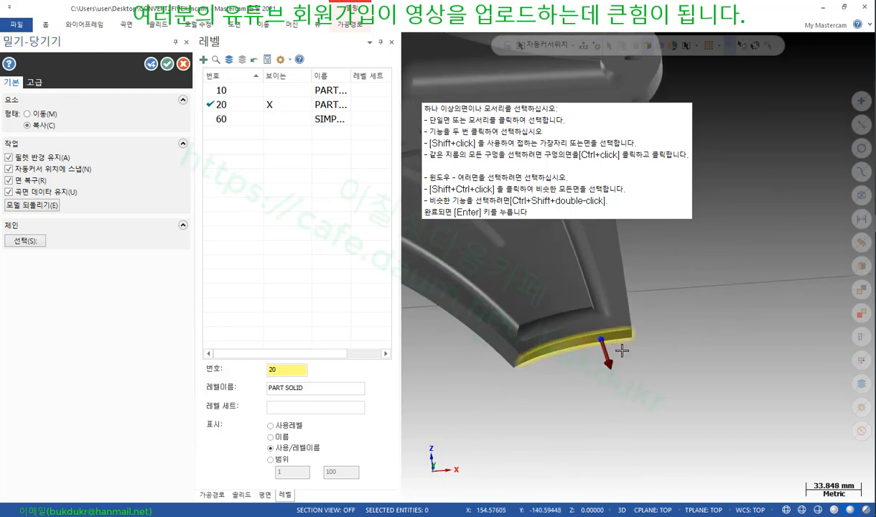
pyautogui.click(610, 356)
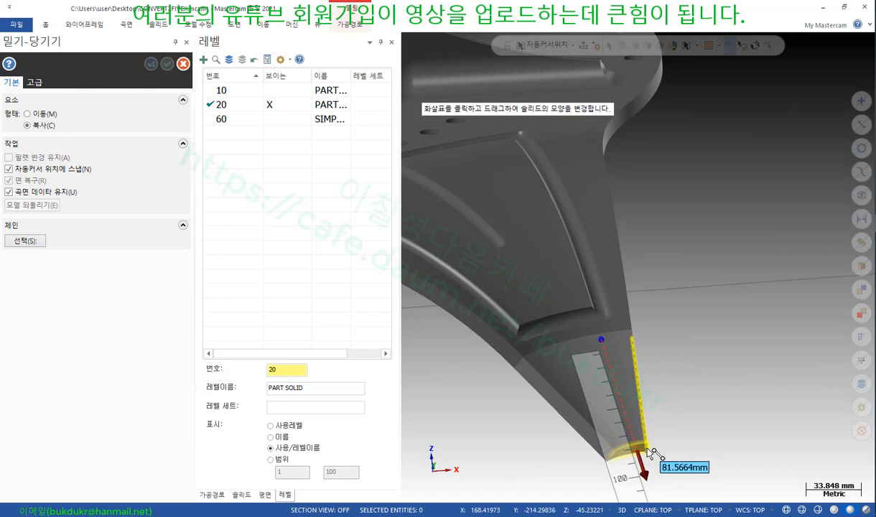
pyautogui.click(647, 452)
pyautogui.moveTo(692, 260); pyautogui.dragTo(747, 309, button='middle')
pyautogui.scroll(-1, 746, 310)
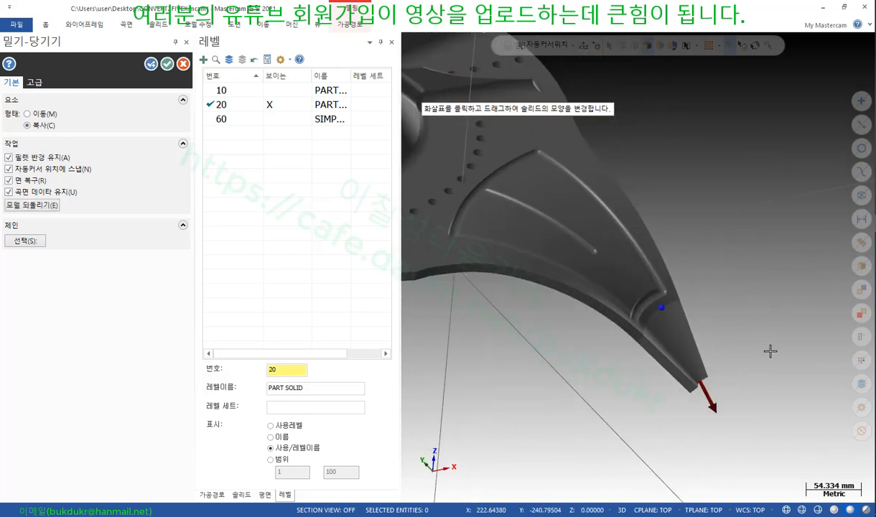
pyautogui.scroll(4, 748, 373)
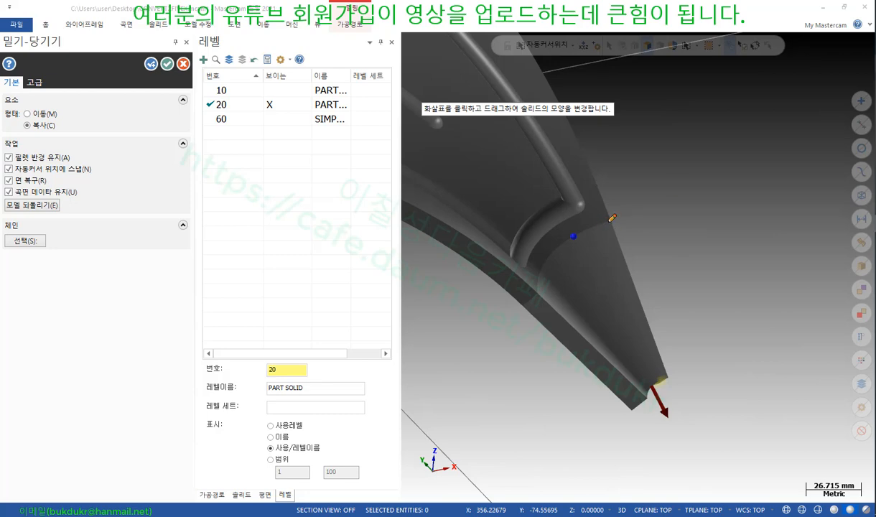
pyautogui.moveTo(608, 222); pyautogui.dragTo(669, 210)
pyautogui.moveTo(642, 247)
pyautogui.mouseDown()
pyautogui.moveTo(668, 325)
pyautogui.moveTo(675, 304)
pyautogui.mouseUp()
pyautogui.moveTo(531, 334); pyautogui.dragTo(585, 378)
pyautogui.moveTo(562, 380)
pyautogui.mouseDown()
pyautogui.moveTo(585, 386)
pyautogui.moveTo(593, 357)
pyautogui.mouseUp()
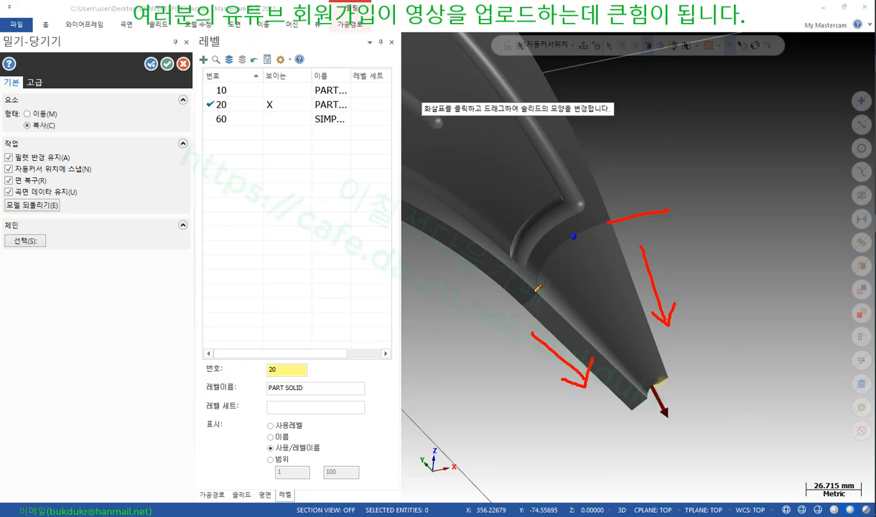
pyautogui.moveTo(619, 350)
pyautogui.mouseDown()
pyautogui.moveTo(591, 332)
pyautogui.moveTo(612, 309)
pyautogui.mouseUp()
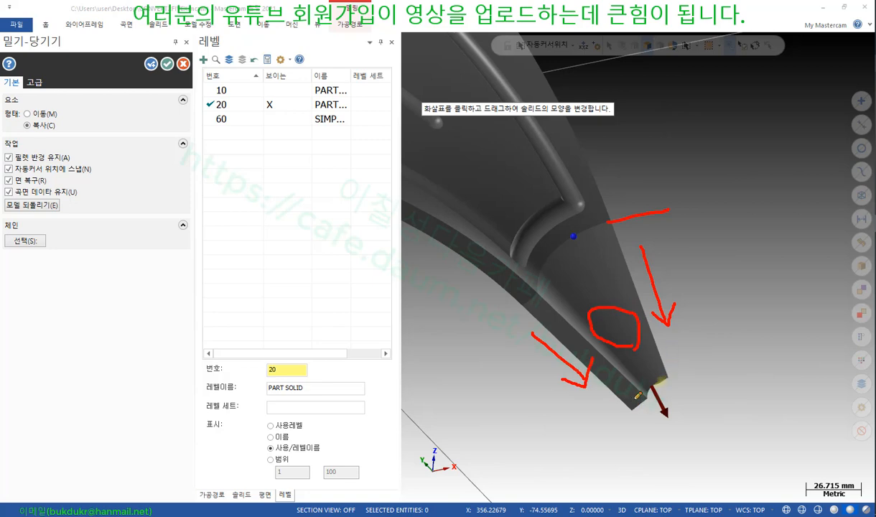
pyautogui.moveTo(459, 231); pyautogui.dragTo(518, 270)
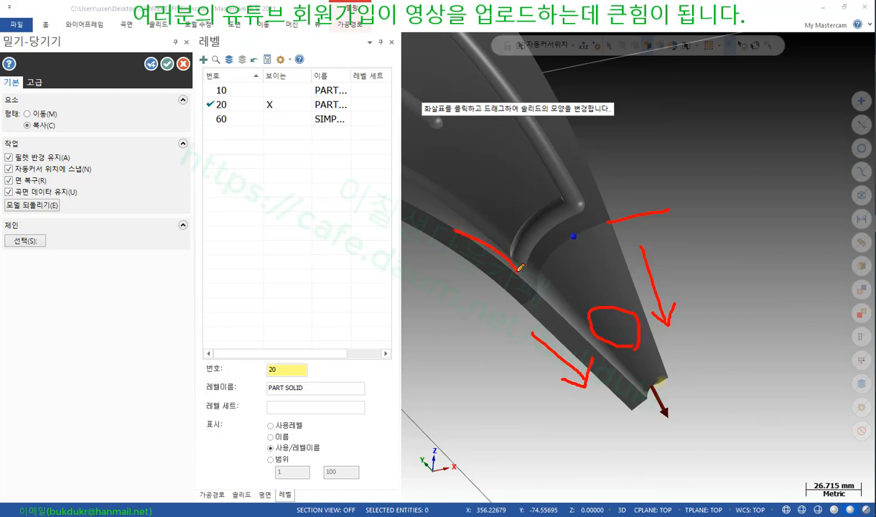
pyautogui.moveTo(600, 384)
pyautogui.mouseDown()
pyautogui.moveTo(540, 351)
pyautogui.moveTo(610, 267)
pyautogui.moveTo(632, 370)
pyautogui.moveTo(612, 400)
pyautogui.mouseUp()
pyautogui.moveTo(611, 220); pyautogui.dragTo(542, 292)
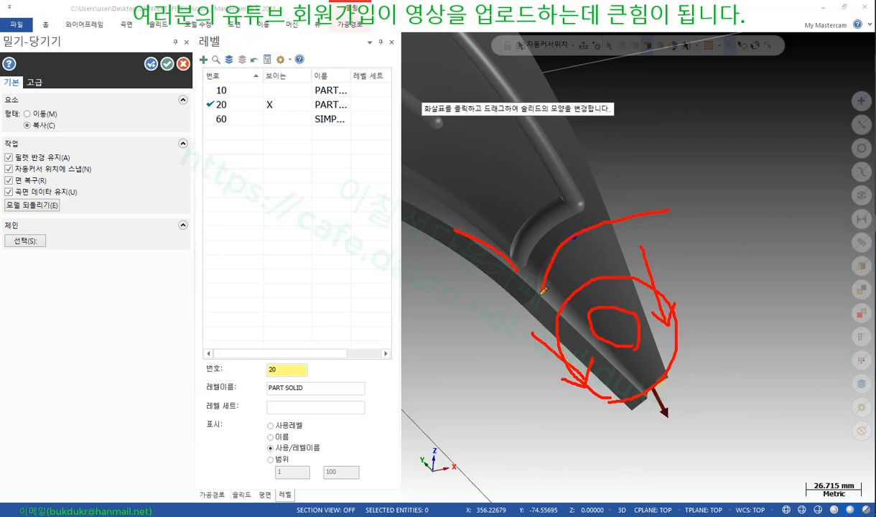
pyautogui.moveTo(644, 378)
pyautogui.mouseDown()
pyautogui.moveTo(674, 388)
pyautogui.moveTo(646, 417)
pyautogui.moveTo(632, 403)
pyautogui.mouseUp()
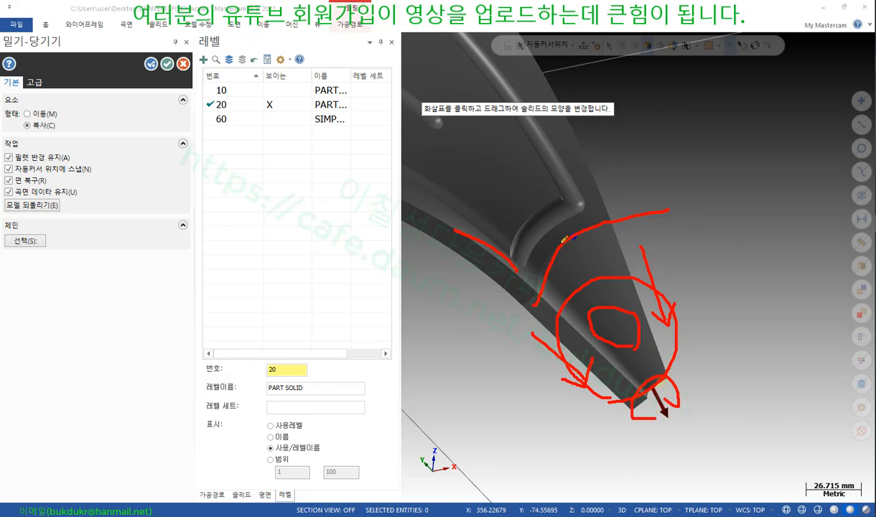
pyautogui.moveTo(561, 243); pyautogui.dragTo(635, 352)
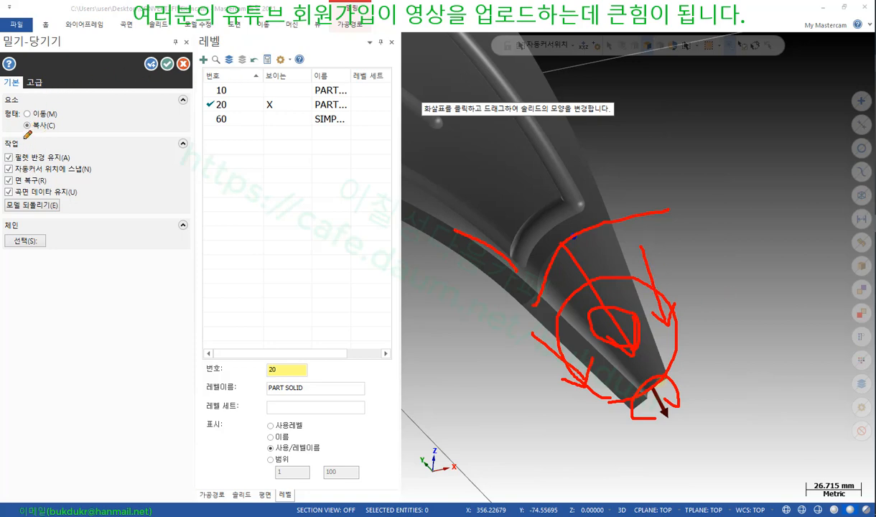
pyautogui.moveTo(17, 131); pyautogui.dragTo(60, 130)
pyautogui.moveTo(14, 163); pyautogui.dragTo(81, 172)
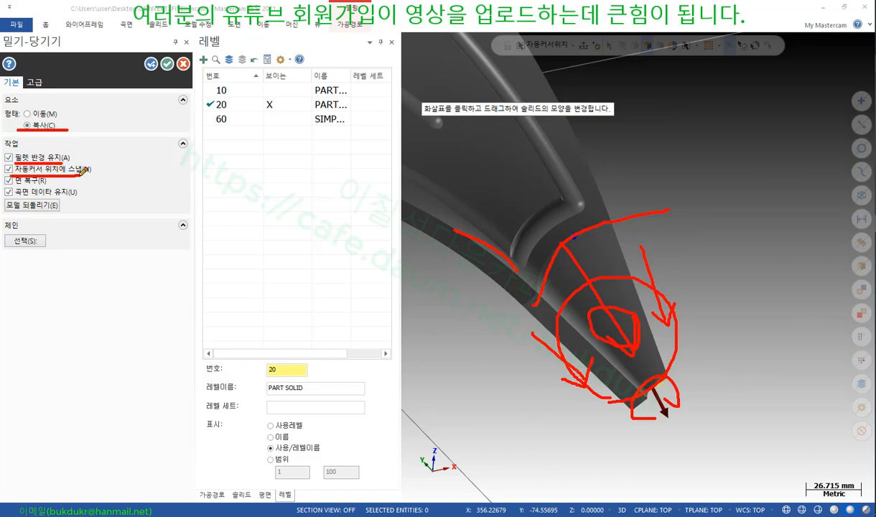
pyautogui.moveTo(15, 185); pyautogui.dragTo(76, 195)
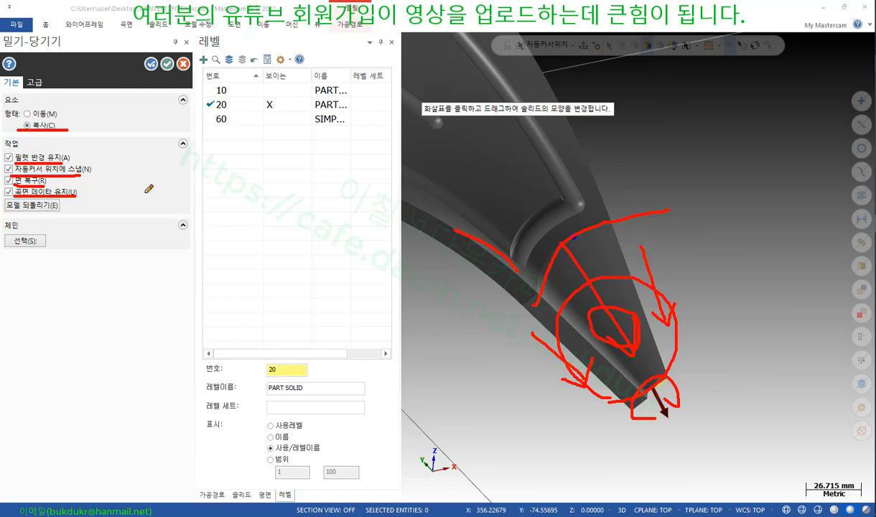
pyautogui.moveTo(81, 149); pyautogui.dragTo(76, 217)
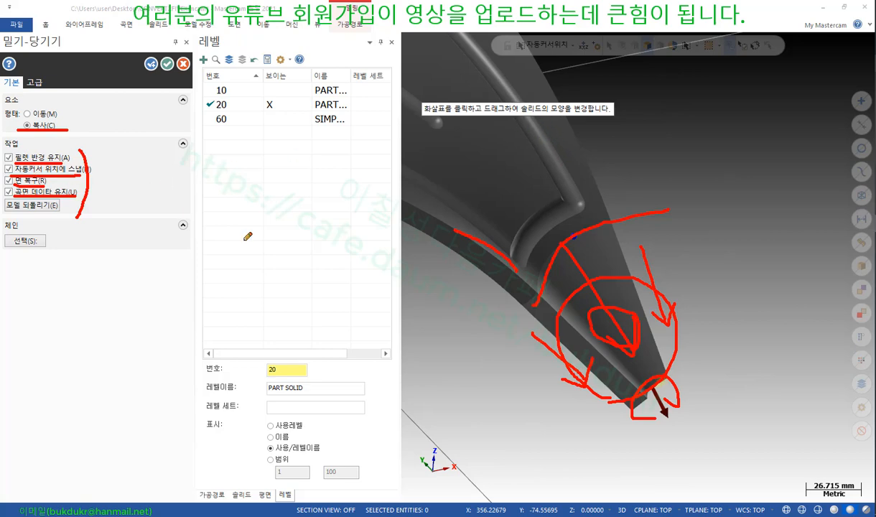
pyautogui.moveTo(6, 214); pyautogui.dragTo(58, 212)
pyautogui.moveTo(6, 49)
pyautogui.mouseDown()
pyautogui.moveTo(74, 19)
pyautogui.moveTo(11, 23)
pyautogui.moveTo(6, 47)
pyautogui.mouseUp()
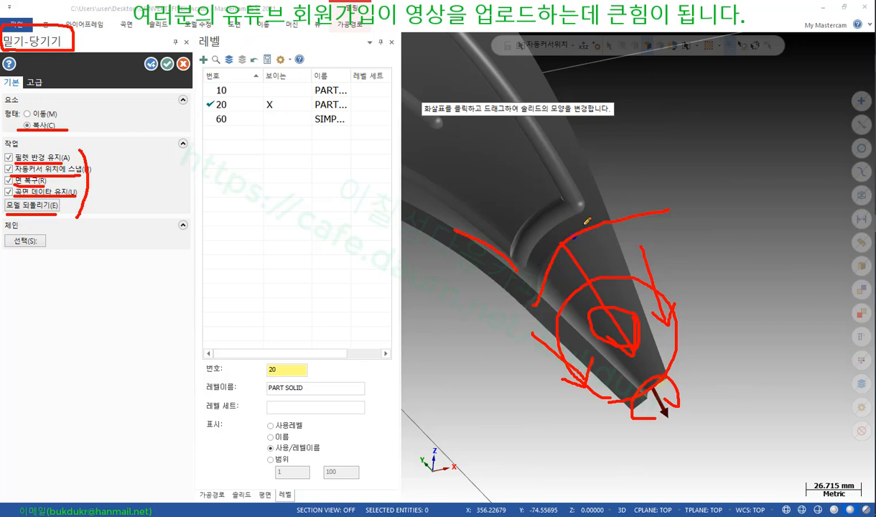
pyautogui.rightClick(732, 239)
pyautogui.click(793, 361)
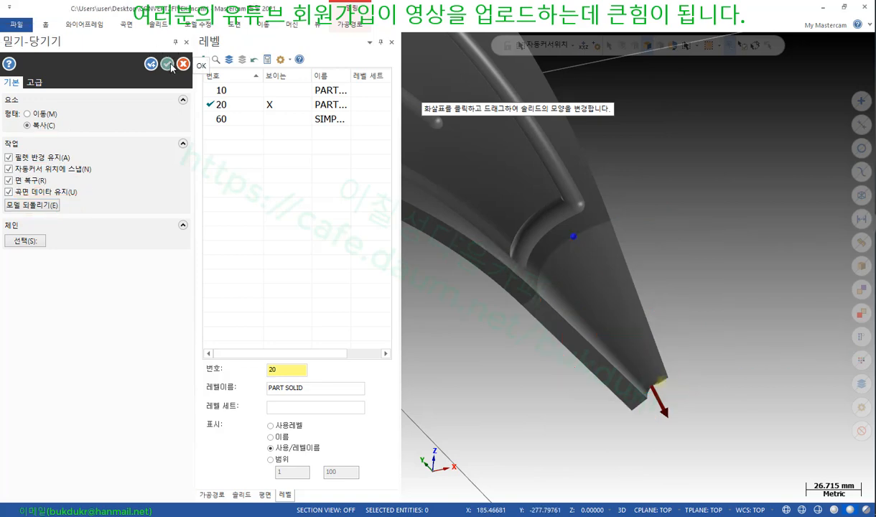
# Review the advanced growth and step options, and accept the copied push-pull of the tab's end face
pyautogui.click(35, 84)
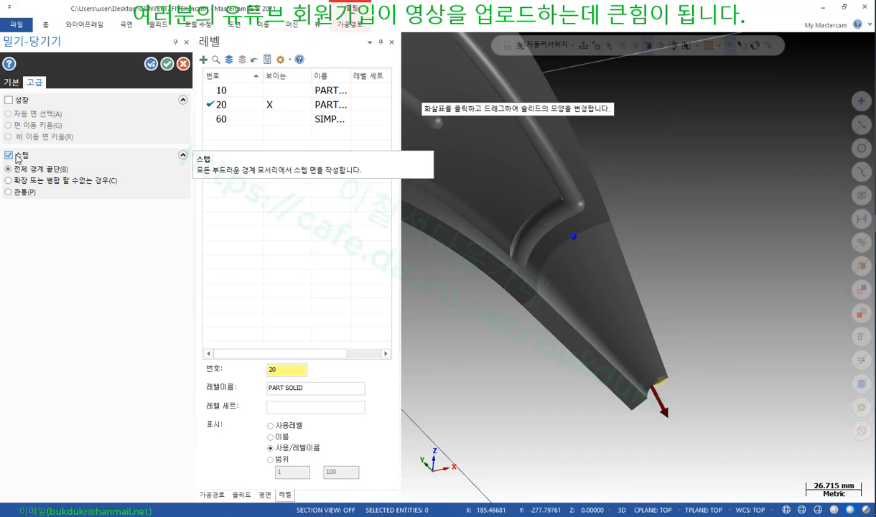
pyautogui.click(11, 82)
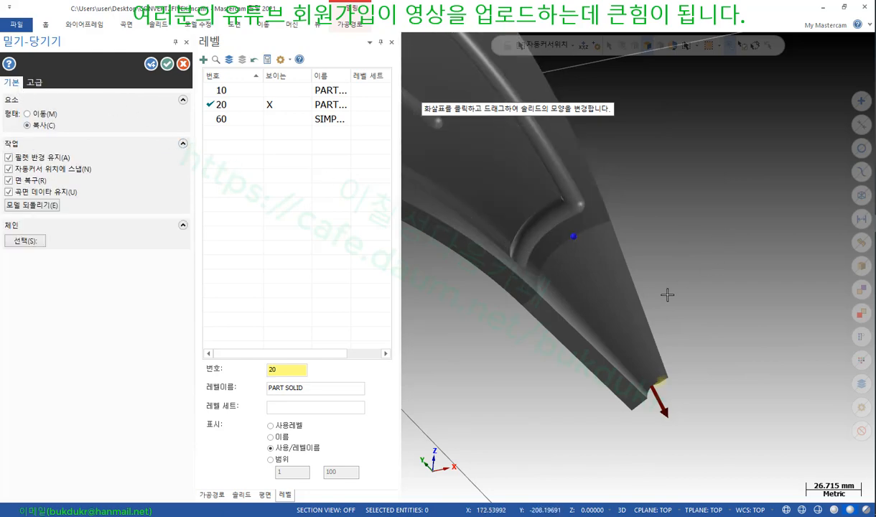
pyautogui.click(167, 64)
# Select the pulled tip piece and the main part in turn to check whether they are separate solid bodies
pyautogui.scroll(-2, 745, 198)
pyautogui.click(615, 268)
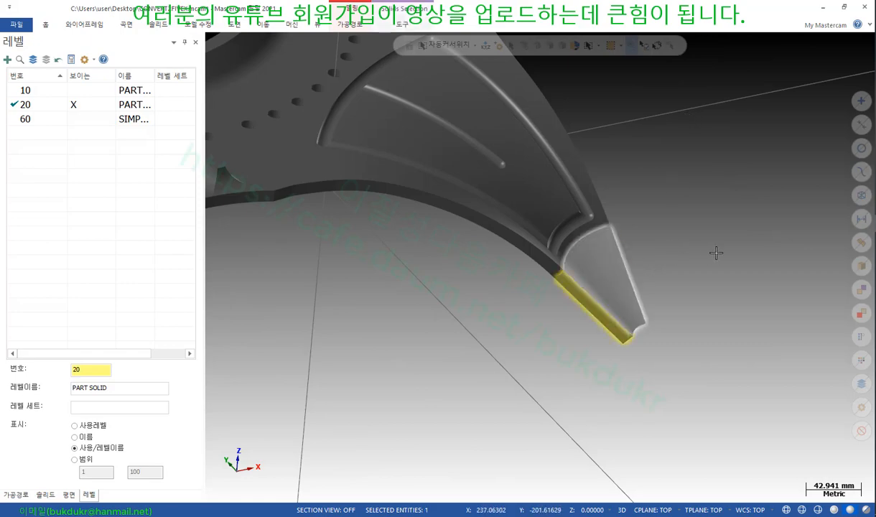
pyautogui.moveTo(717, 248); pyautogui.dragTo(649, 120, button='middle')
pyautogui.scroll(5, 649, 120)
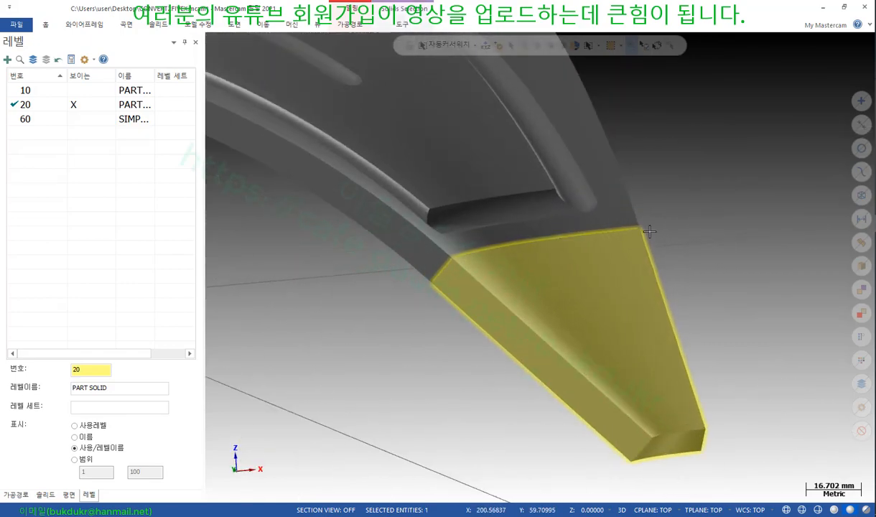
pyautogui.moveTo(633, 166); pyautogui.dragTo(571, 196, button='middle')
pyautogui.rightClick(596, 216)
pyautogui.click(723, 186)
pyautogui.click(571, 196)
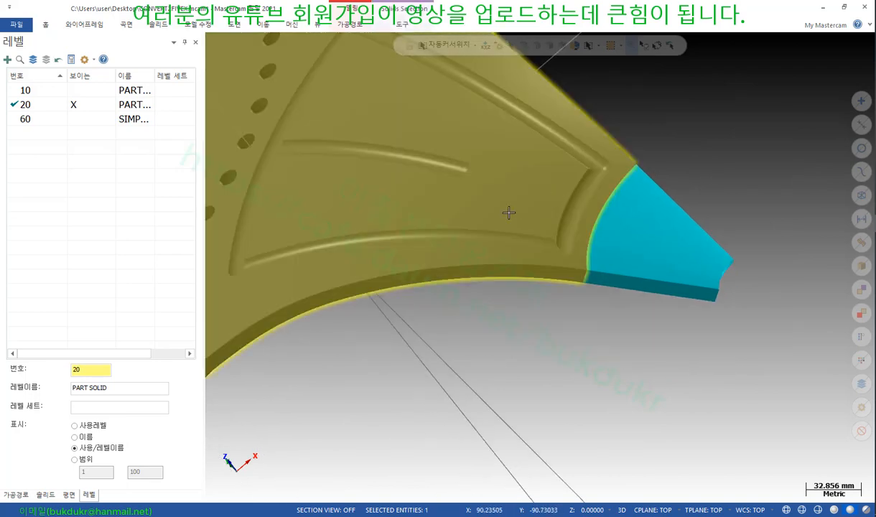
pyautogui.click(703, 261)
pyautogui.scroll(-3, 682, 316)
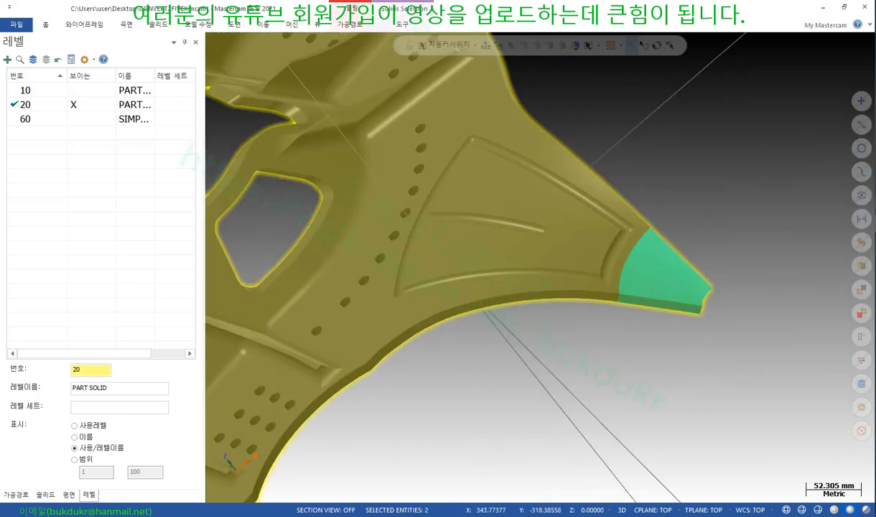
# Switch to the Mastercam textbook PDF in Adobe Acrobat and read the Push-Pull section's Move and Copy explanations and example figures
pyautogui.hotkey('alt', 'Tab')
pyautogui.scroll(-2, 157, 172)
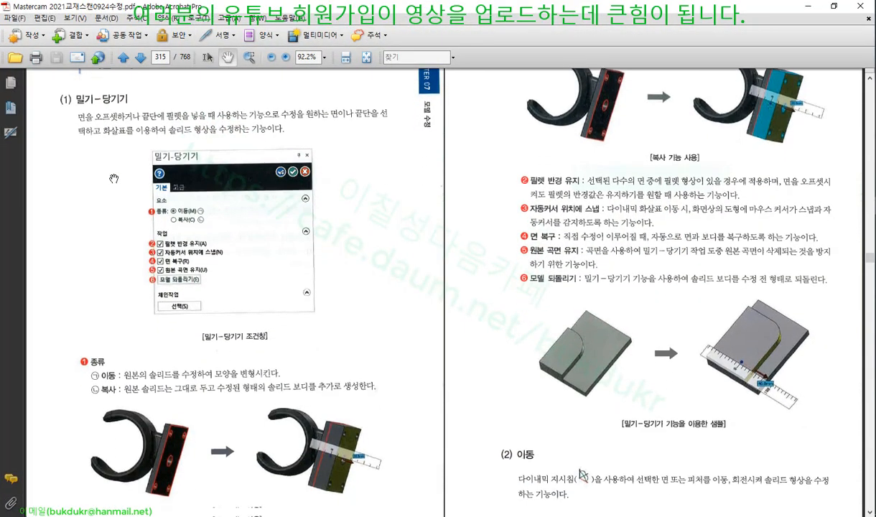
pyautogui.scroll(-1, 234, 192)
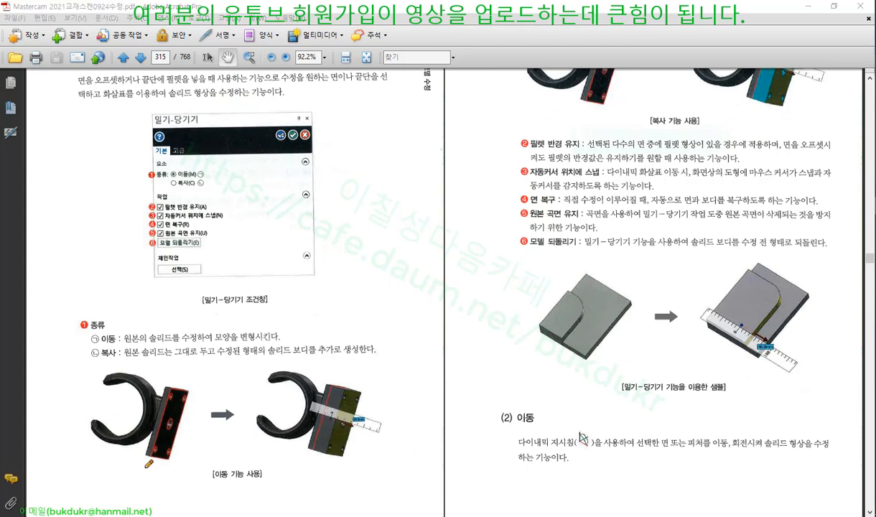
pyautogui.moveTo(150, 474)
pyautogui.mouseDown()
pyautogui.moveTo(176, 473)
pyautogui.moveTo(172, 489)
pyautogui.mouseUp()
pyautogui.moveTo(326, 466)
pyautogui.mouseDown()
pyautogui.moveTo(350, 466)
pyautogui.moveTo(341, 481)
pyautogui.mouseUp()
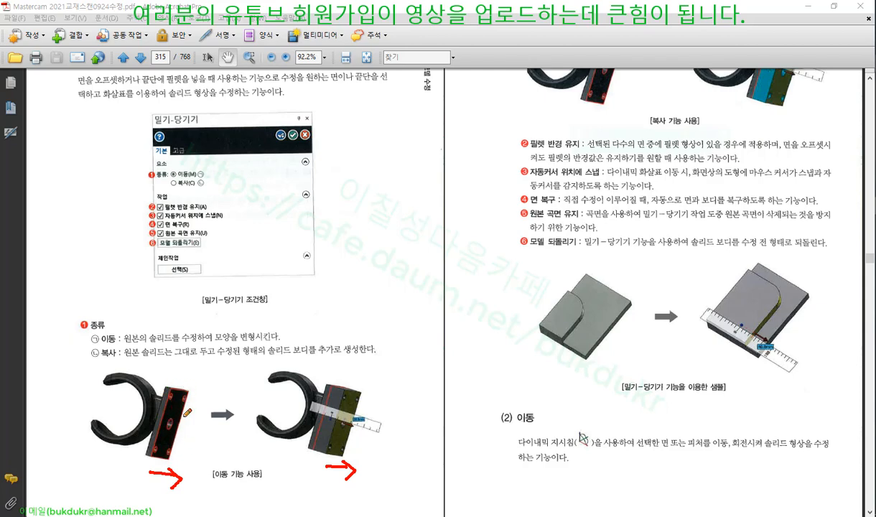
pyautogui.moveTo(339, 418)
pyautogui.mouseDown()
pyautogui.moveTo(343, 391)
pyautogui.moveTo(368, 404)
pyautogui.moveTo(354, 447)
pyautogui.mouseUp()
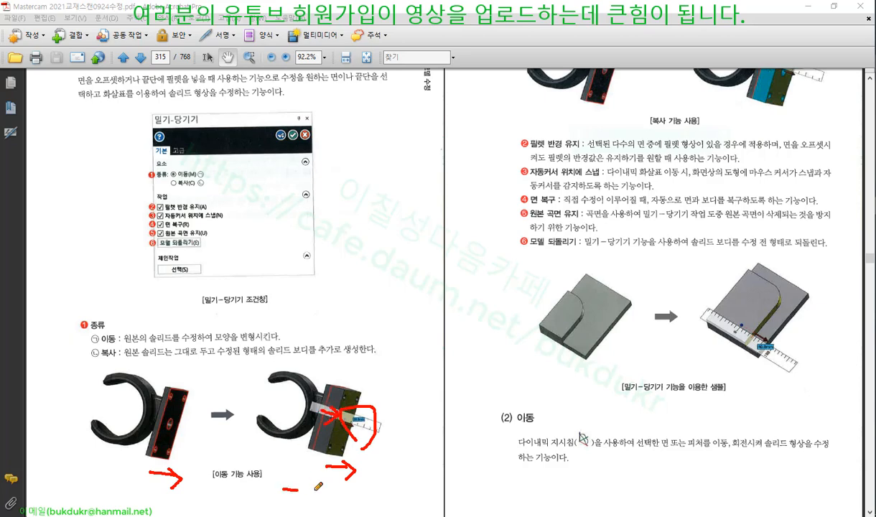
pyautogui.moveTo(284, 491); pyautogui.dragTo(351, 490)
pyautogui.rightClick(408, 345)
pyautogui.click(439, 467)
pyautogui.scroll(2, 678, 343)
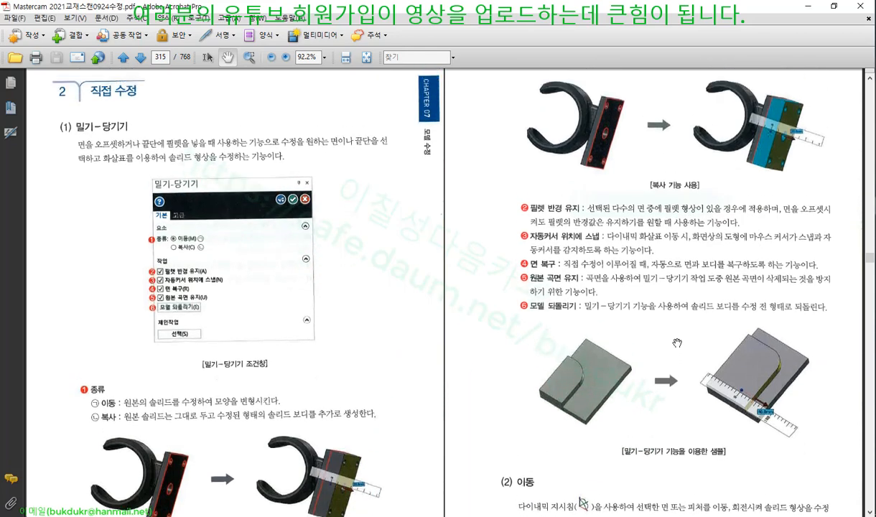
pyautogui.scroll(1, 678, 343)
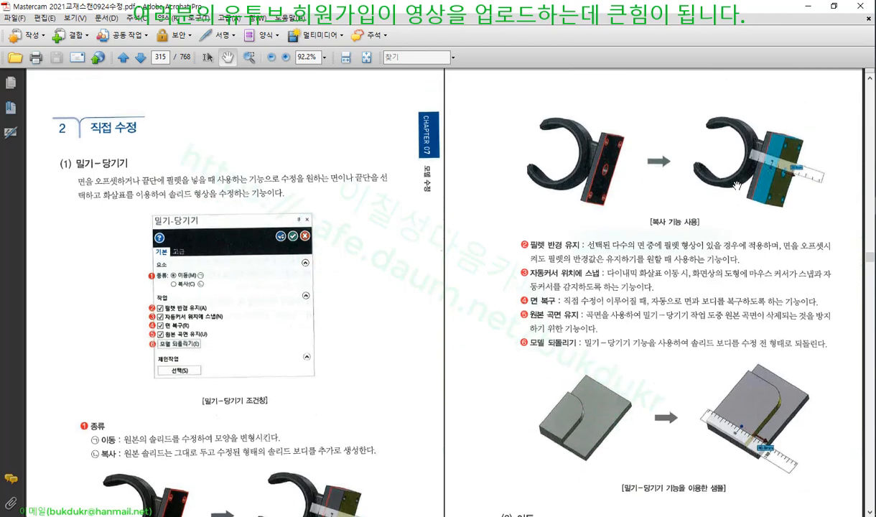
pyautogui.scroll(-2, 738, 185)
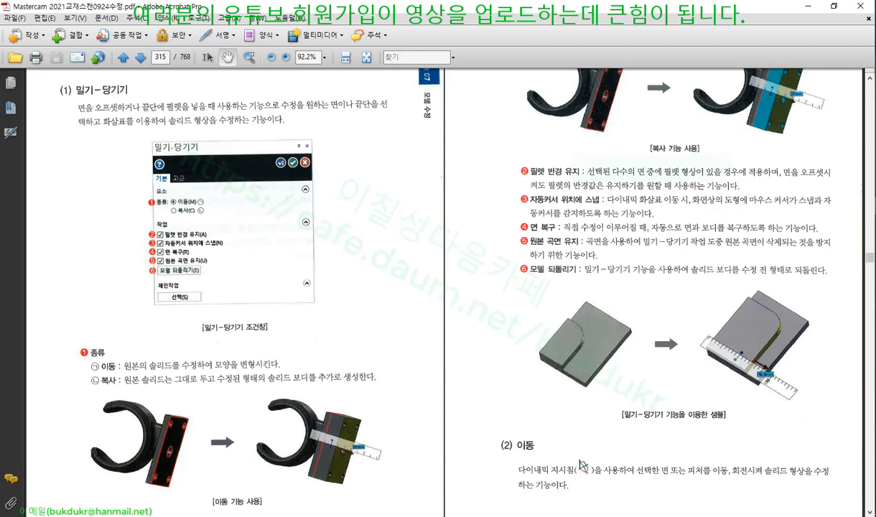
pyautogui.moveTo(519, 173); pyautogui.dragTo(589, 173)
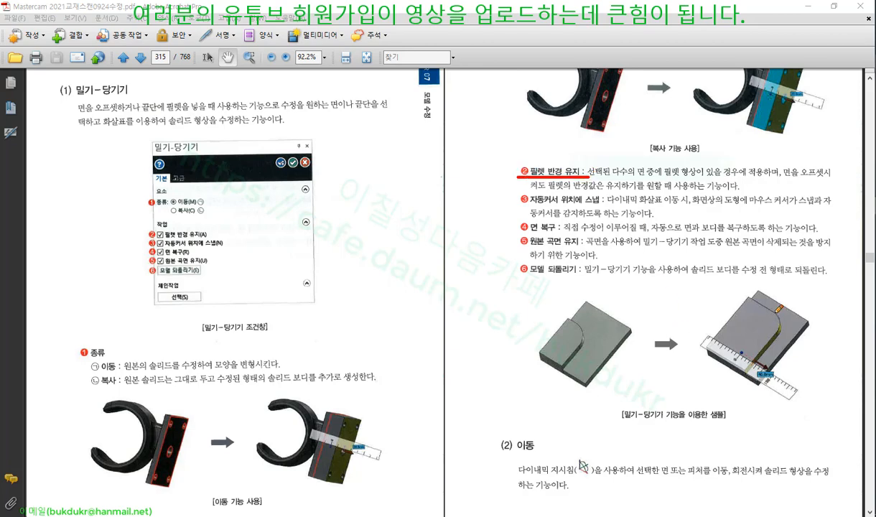
pyautogui.moveTo(775, 311); pyautogui.dragTo(783, 324)
pyautogui.moveTo(755, 364)
pyautogui.mouseDown()
pyautogui.moveTo(776, 358)
pyautogui.moveTo(783, 373)
pyautogui.mouseUp()
pyautogui.moveTo(568, 388)
pyautogui.mouseDown()
pyautogui.moveTo(530, 362)
pyautogui.moveTo(629, 314)
pyautogui.moveTo(551, 393)
pyautogui.mouseUp()
pyautogui.moveTo(627, 318)
pyautogui.mouseDown()
pyautogui.moveTo(686, 315)
pyautogui.moveTo(678, 338)
pyautogui.mouseUp()
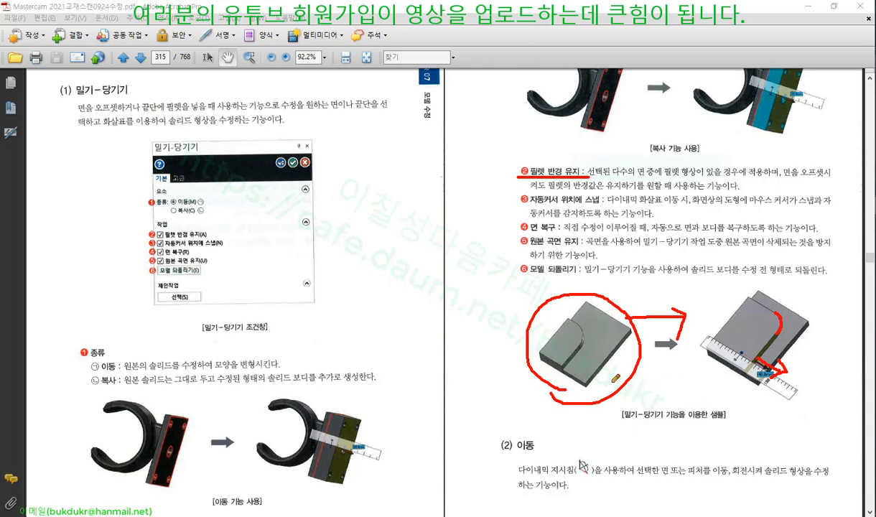
# Mark the Push-Pull sample figures and the Move example in red on the textbook page, and close the screen annotation
pyautogui.moveTo(584, 373); pyautogui.dragTo(604, 349)
pyautogui.moveTo(578, 309); pyautogui.dragTo(601, 317)
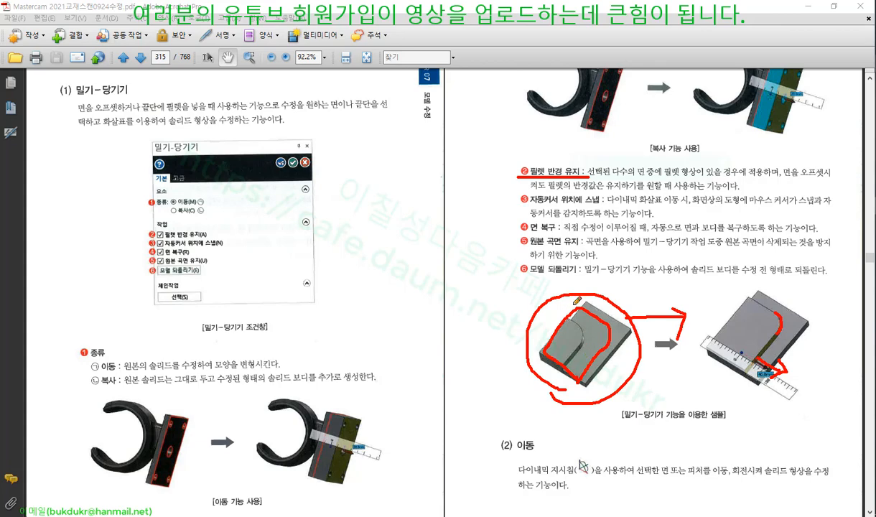
pyautogui.moveTo(747, 301)
pyautogui.mouseDown()
pyautogui.moveTo(774, 331)
pyautogui.moveTo(747, 382)
pyautogui.mouseUp()
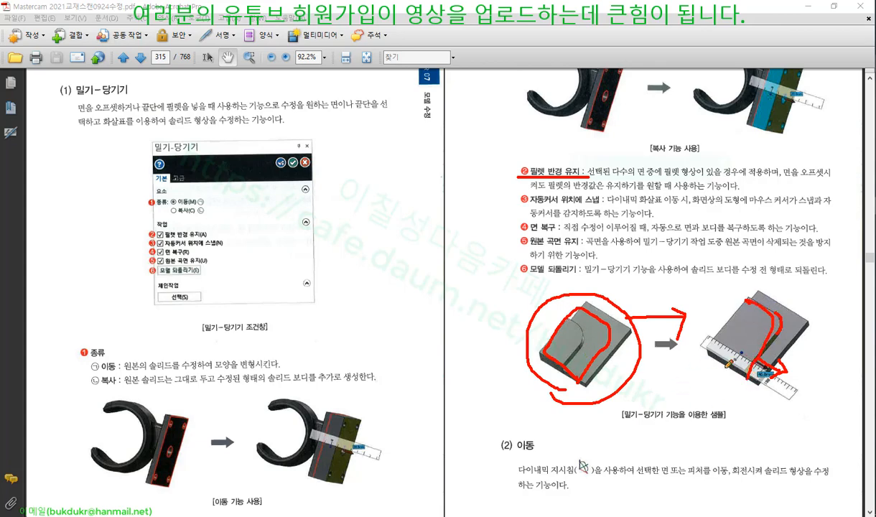
pyautogui.moveTo(280, 494); pyautogui.dragTo(370, 492)
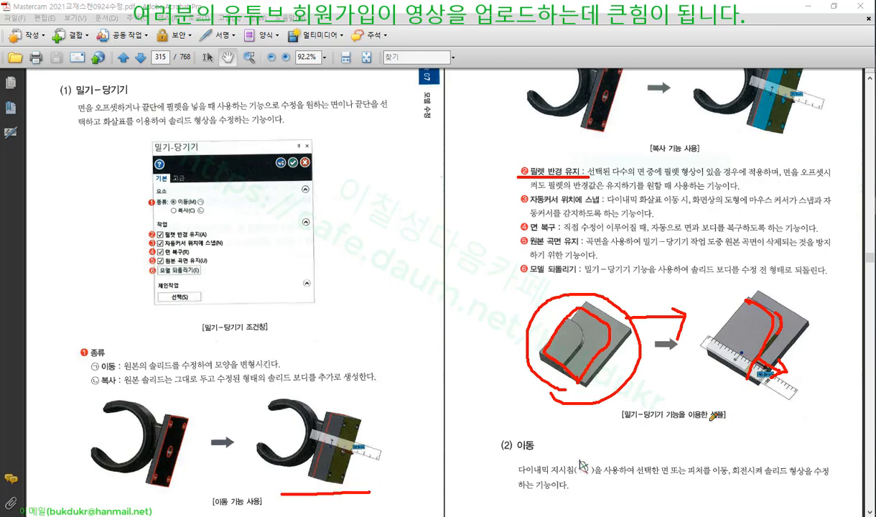
pyautogui.moveTo(710, 418); pyautogui.dragTo(793, 411)
pyautogui.moveTo(188, 465)
pyautogui.mouseDown()
pyautogui.moveTo(133, 356)
pyautogui.moveTo(138, 449)
pyautogui.mouseUp()
pyautogui.moveTo(314, 459)
pyautogui.mouseDown()
pyautogui.moveTo(240, 429)
pyautogui.moveTo(357, 457)
pyautogui.mouseUp()
pyautogui.moveTo(725, 388)
pyautogui.mouseDown()
pyautogui.moveTo(574, 373)
pyautogui.moveTo(722, 277)
pyautogui.moveTo(763, 373)
pyautogui.mouseUp()
pyautogui.rightClick(691, 214)
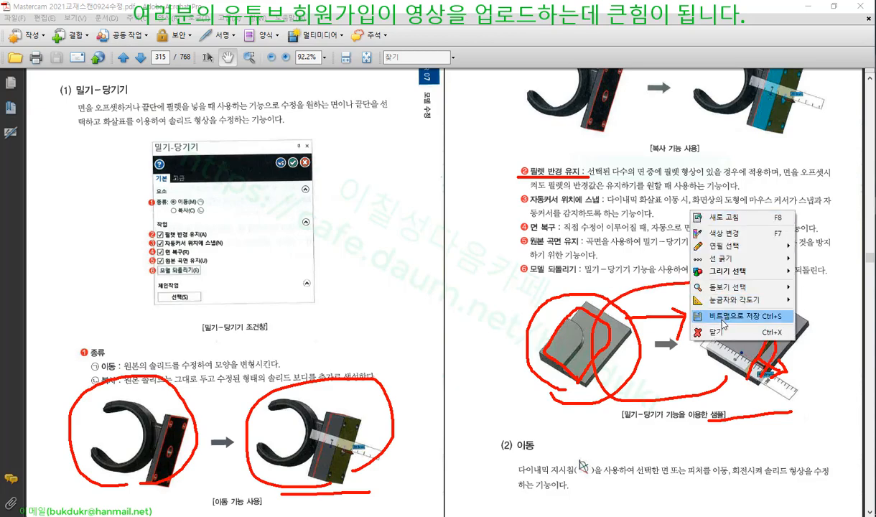
pyautogui.click(725, 334)
# Switch to Mastercam and inspect the copied tip piece's shape up close from its end
pyautogui.hotkey('alt', 'Tab')
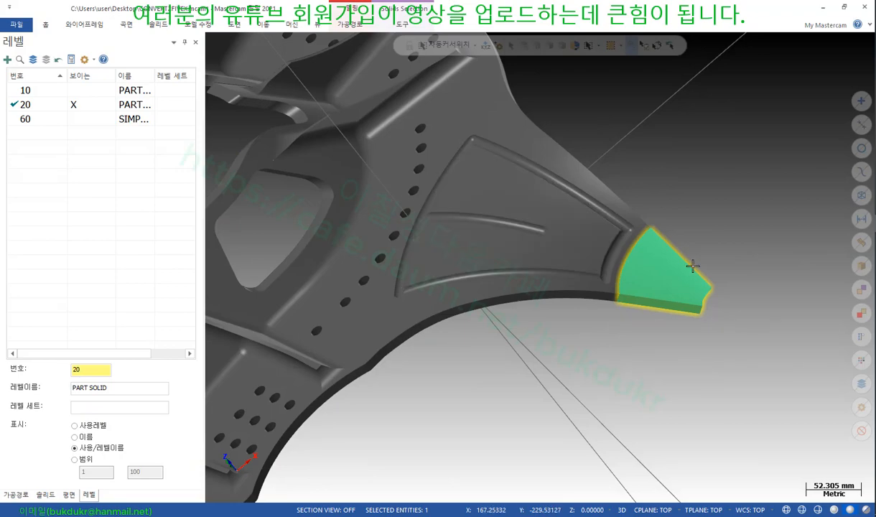
pyautogui.scroll(5, 681, 267)
pyautogui.moveTo(699, 268)
pyautogui.mouseDown(button='middle')
pyautogui.moveTo(573, 237)
pyautogui.moveTo(572, 190)
pyautogui.moveTo(618, 273)
pyautogui.mouseUp(button='middle')
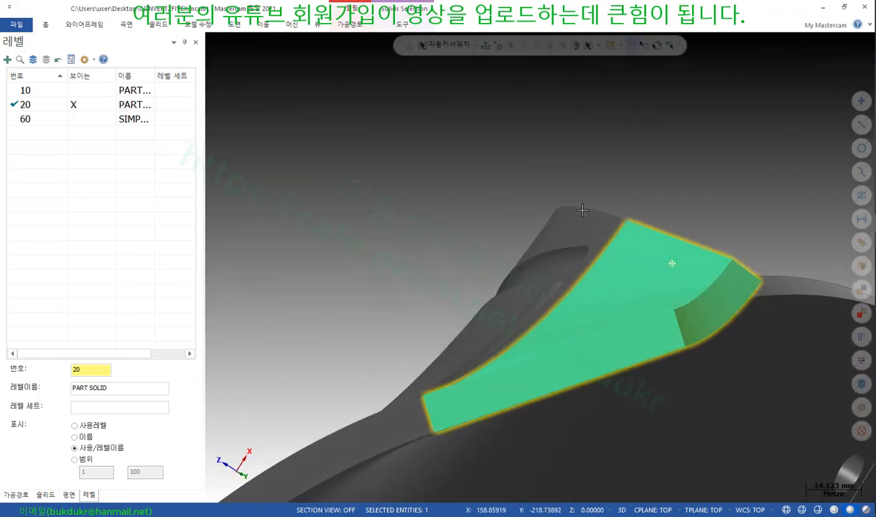
# Switch back to the textbook PDF and read the Move section and its example figures on page 317
pyautogui.hotkey('alt', 'Tab')
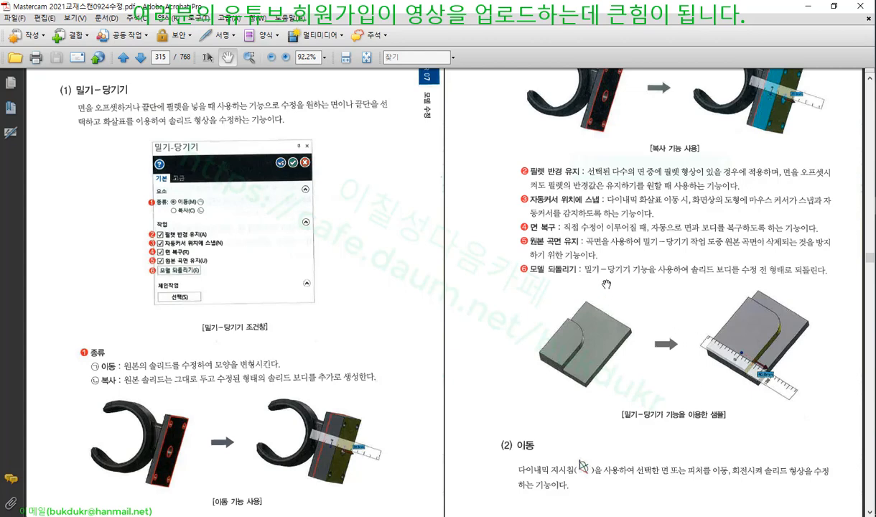
pyautogui.scroll(-2, 647, 401)
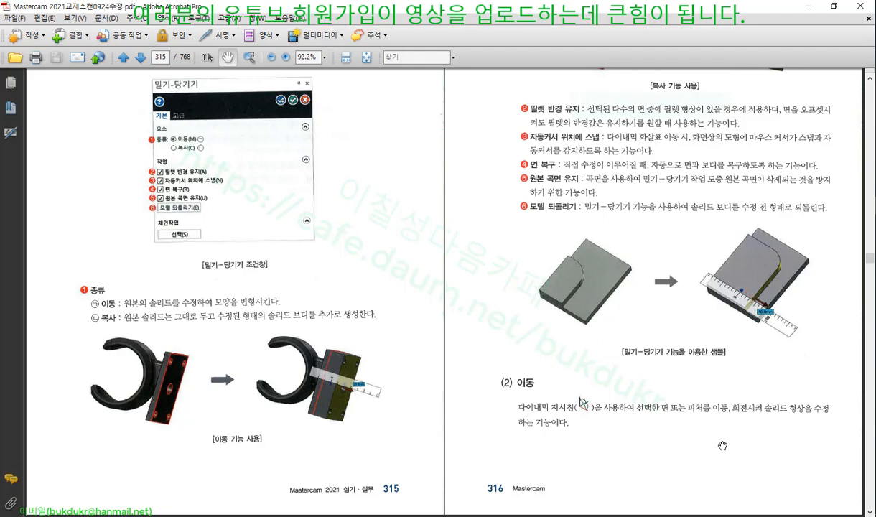
pyautogui.click(870, 469)
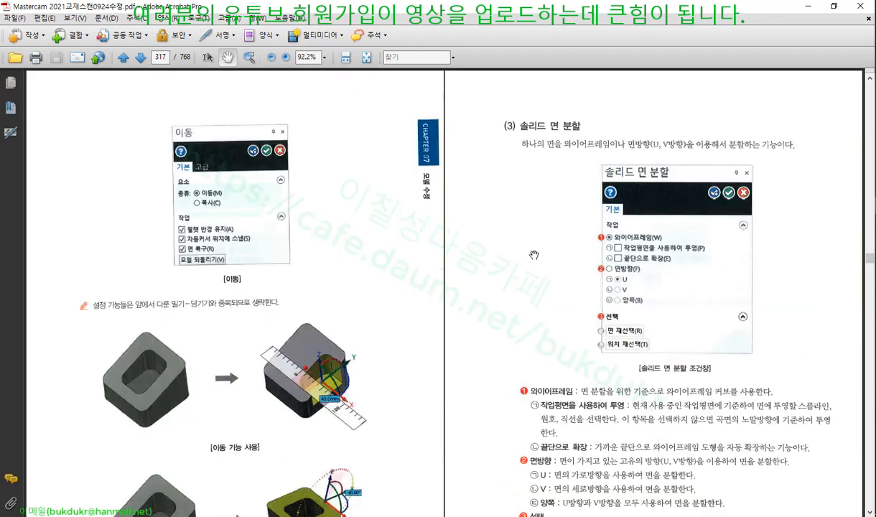
pyautogui.scroll(-4, 502, 248)
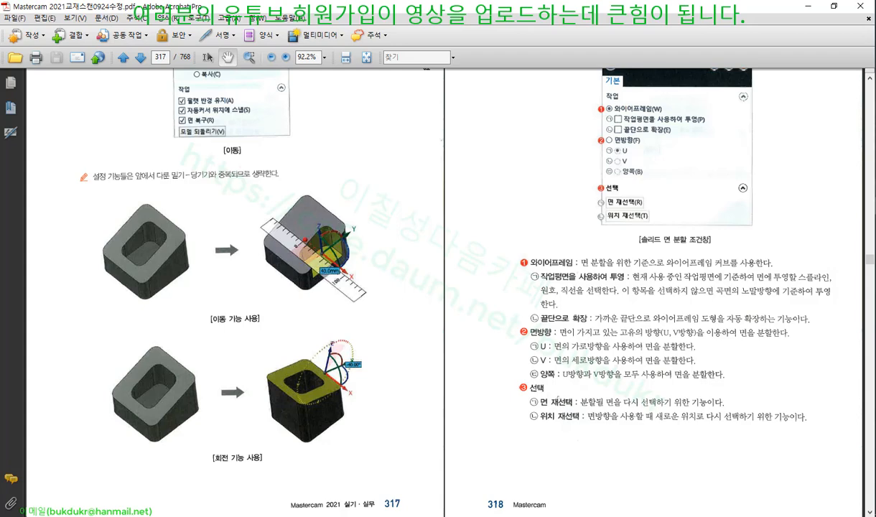
# Mark the pocket's shift and the tilted top face in red on the Move and Rotate example figures, and close the annotation
pyautogui.hotkey('ctrl', '2')
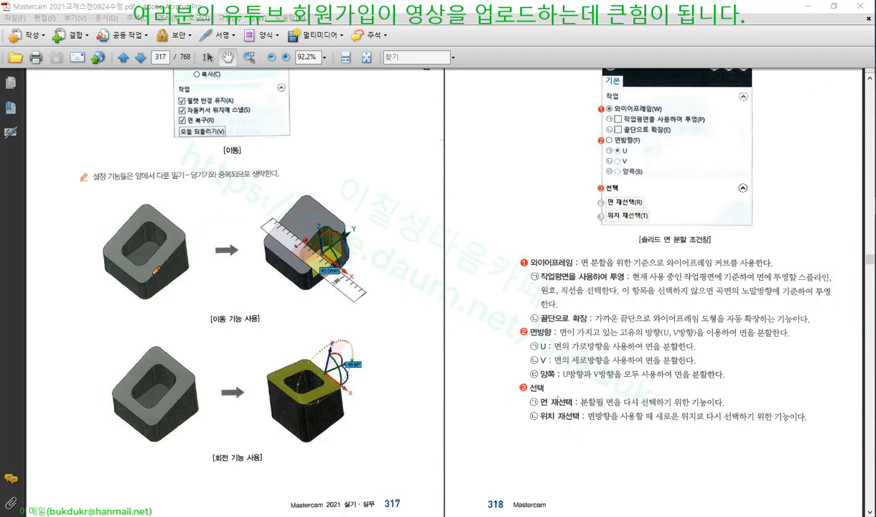
pyautogui.moveTo(155, 271)
pyautogui.mouseDown()
pyautogui.moveTo(108, 185)
pyautogui.moveTo(201, 288)
pyautogui.mouseUp()
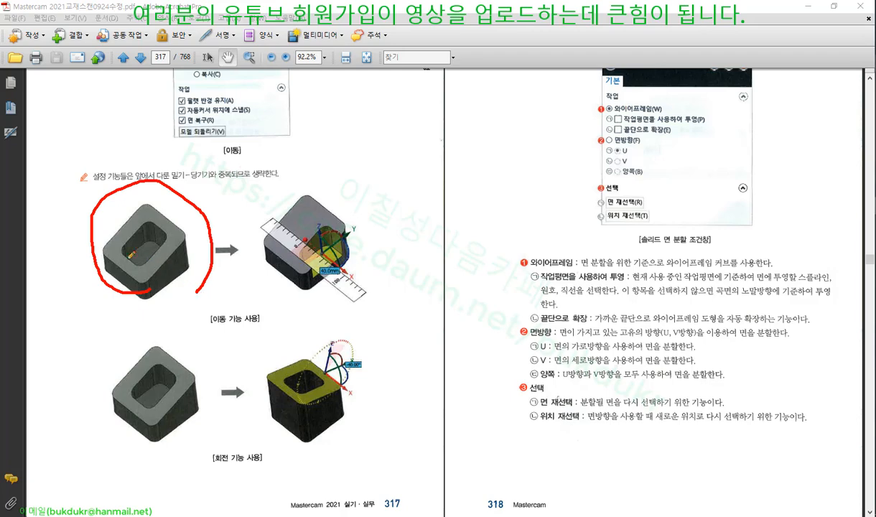
pyautogui.moveTo(142, 227); pyautogui.dragTo(124, 266)
pyautogui.moveTo(153, 252); pyautogui.dragTo(183, 282)
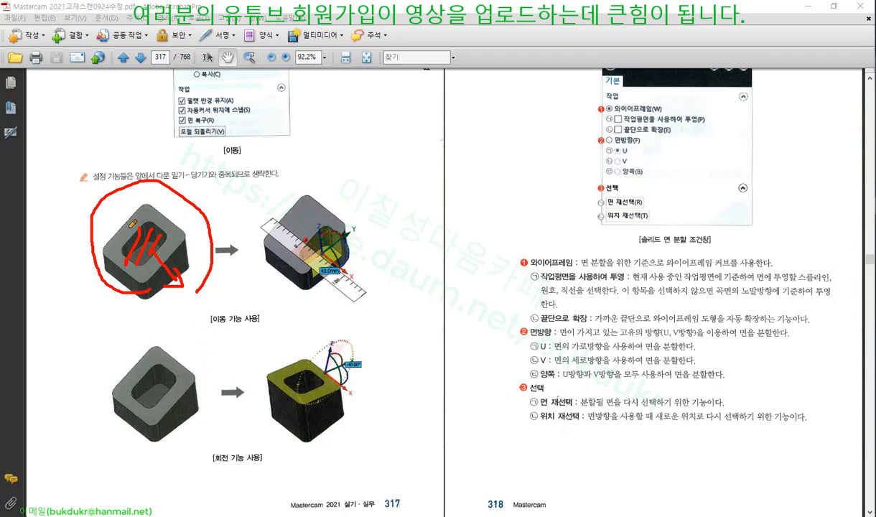
pyautogui.moveTo(191, 247)
pyautogui.mouseDown()
pyautogui.moveTo(209, 248)
pyautogui.moveTo(204, 267)
pyautogui.mouseUp()
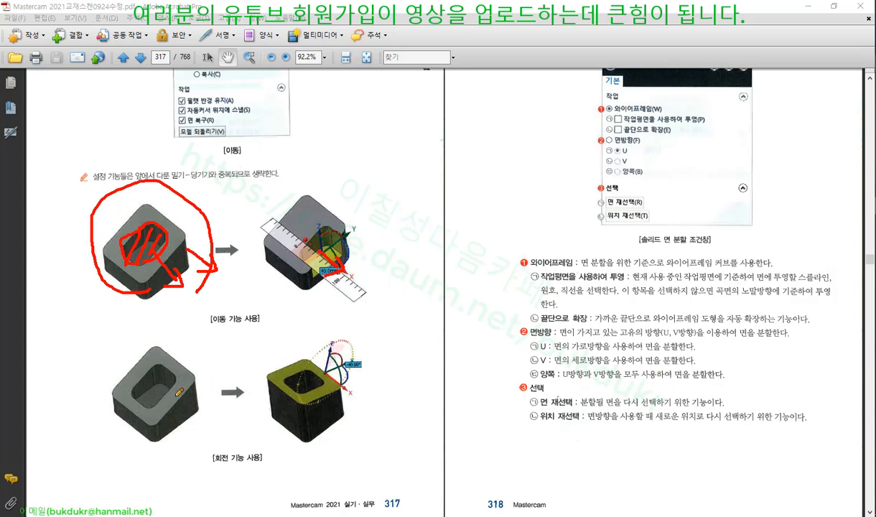
pyautogui.moveTo(147, 351)
pyautogui.mouseDown()
pyautogui.moveTo(112, 365)
pyautogui.moveTo(108, 388)
pyautogui.moveTo(135, 383)
pyautogui.mouseUp()
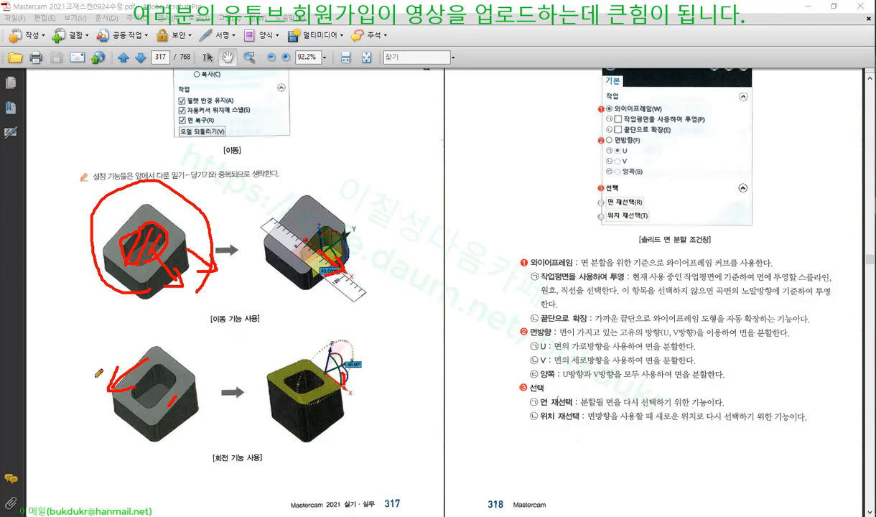
pyautogui.rightClick(394, 244)
pyautogui.click(411, 352)
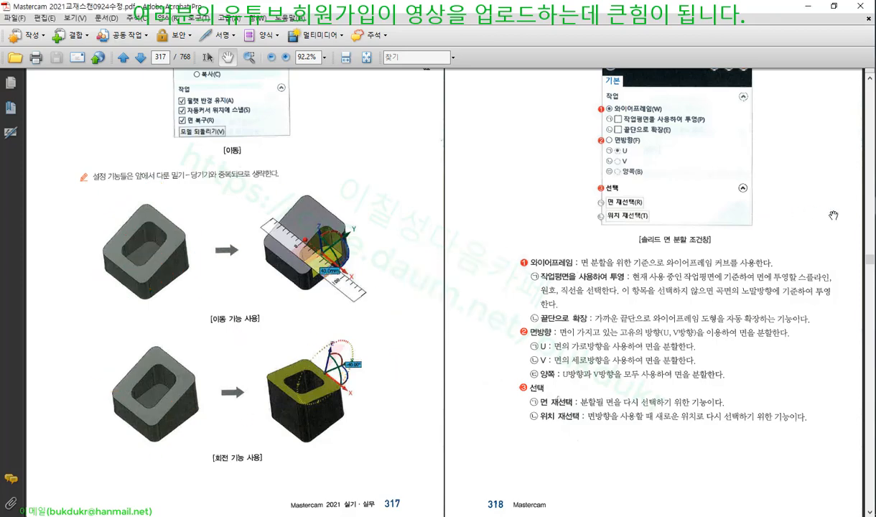
# Switch to Mastercam and examine the part solid from the copied tip round to the flange with the large round holes
pyautogui.hotkey('alt', 'Tab')
pyautogui.scroll(-6, 439, 168)
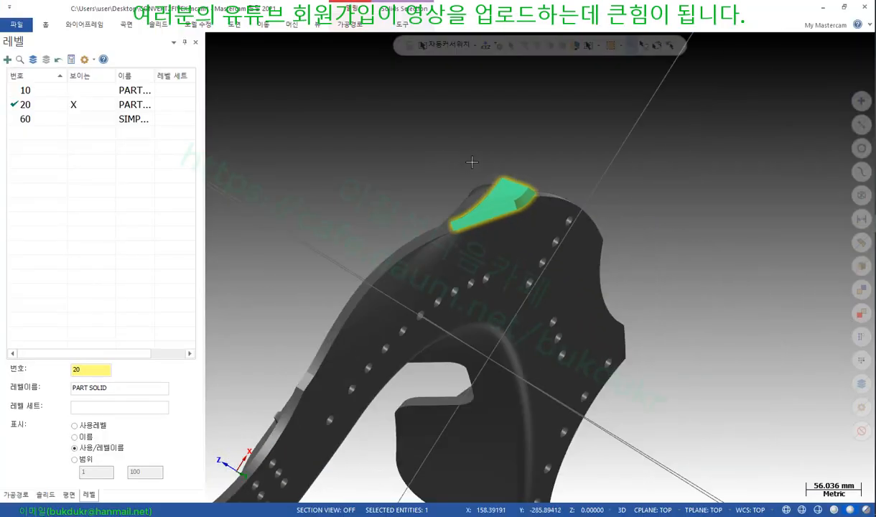
pyautogui.moveTo(471, 162); pyautogui.dragTo(482, 204, button='middle')
pyautogui.scroll(2, 525, 173)
pyautogui.moveTo(535, 219)
pyautogui.mouseDown(button='middle')
pyautogui.moveTo(505, 162)
pyautogui.moveTo(462, 224)
pyautogui.moveTo(511, 232)
pyautogui.mouseUp(button='middle')
pyautogui.scroll(-2, 467, 219)
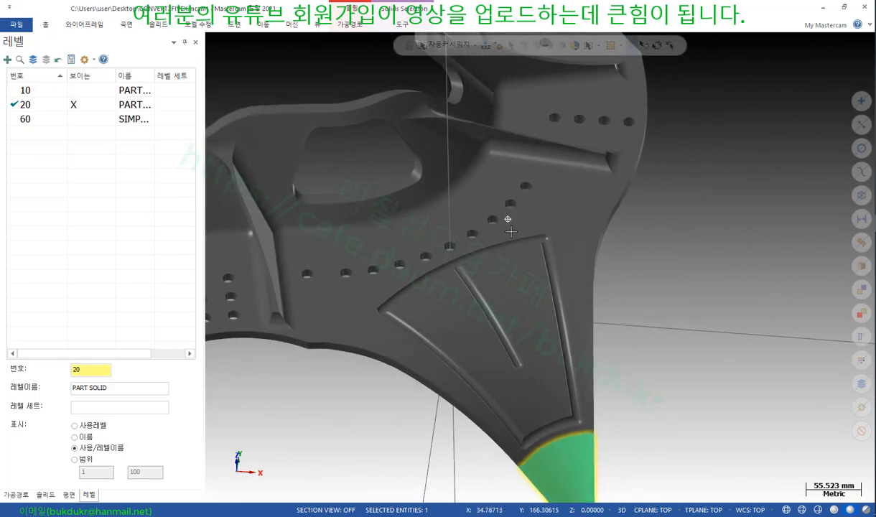
pyautogui.scroll(-2, 696, 439)
pyautogui.scroll(-2, 753, 409)
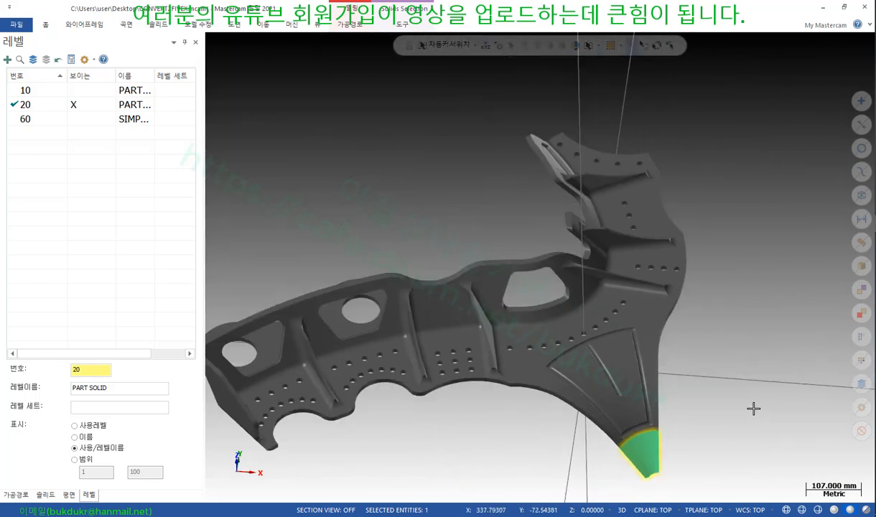
pyautogui.moveTo(749, 403)
pyautogui.mouseDown(button='middle')
pyautogui.moveTo(730, 362)
pyautogui.moveTo(681, 384)
pyautogui.moveTo(589, 303)
pyautogui.moveTo(605, 249)
pyautogui.mouseUp(button='middle')
pyautogui.scroll(-1, 681, 385)
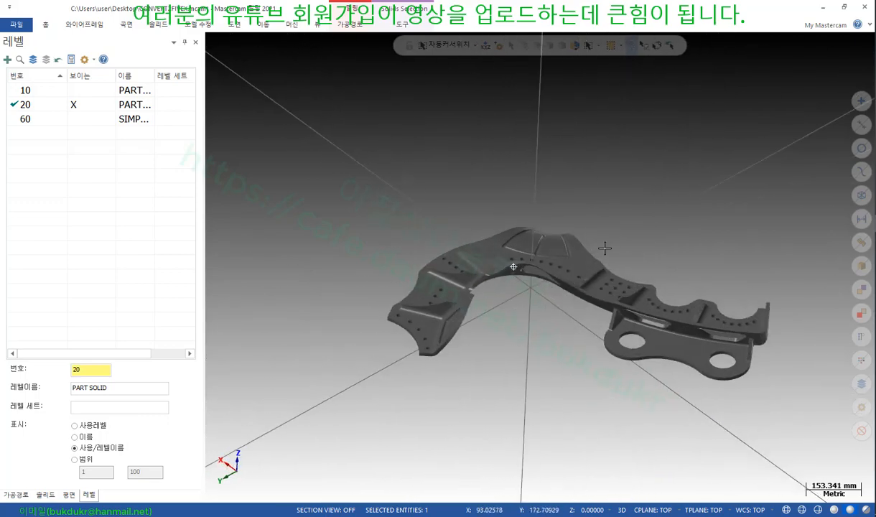
pyautogui.scroll(-1, 574, 253)
pyautogui.scroll(8, 724, 339)
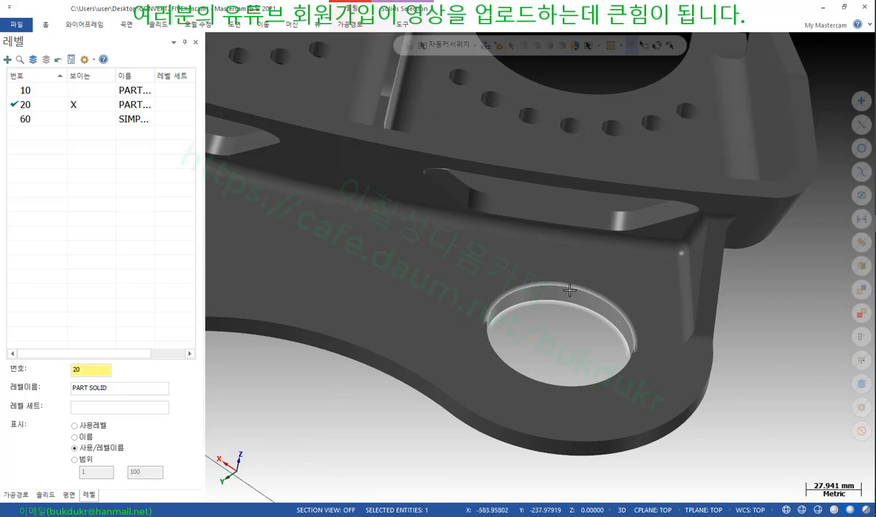
pyautogui.scroll(-1, 569, 290)
pyautogui.moveTo(569, 290); pyautogui.dragTo(499, 264, button='middle')
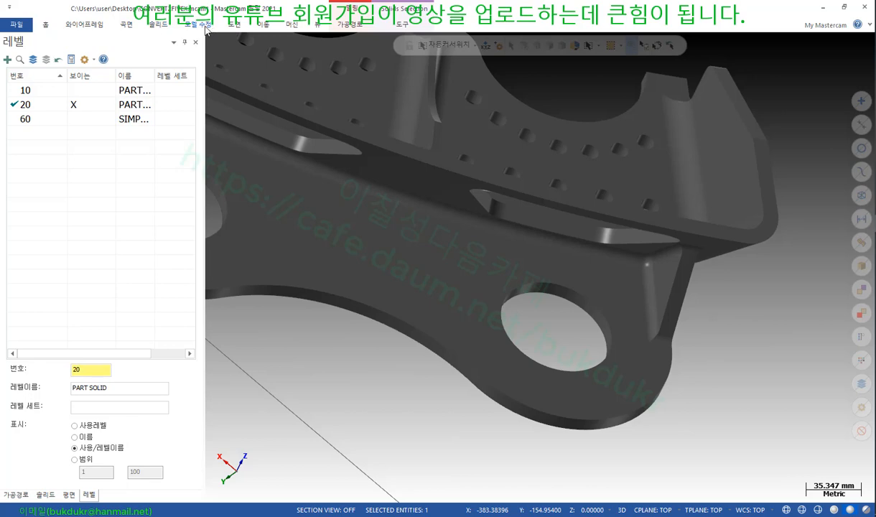
# Start the model Move command in Move mode, select the flange's end hole face and shift it about 30 mm along the X axis
pyautogui.click(204, 25)
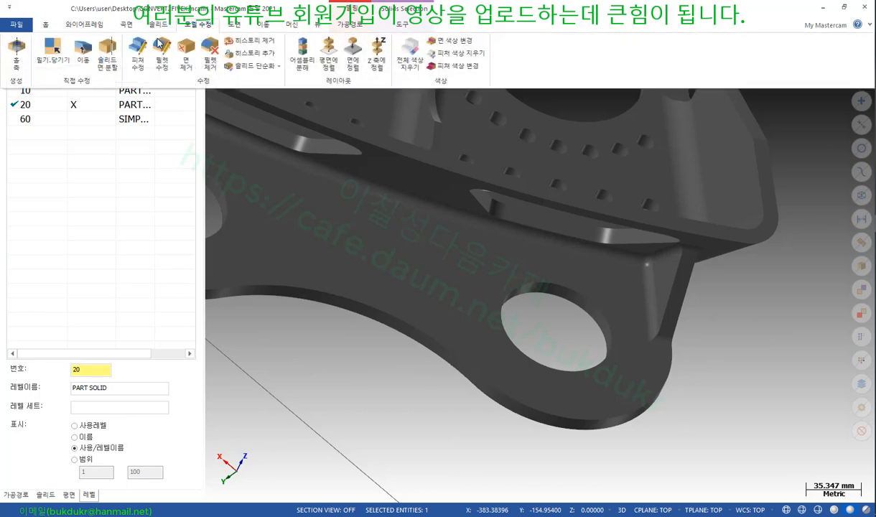
pyautogui.click(83, 49)
pyautogui.scroll(2, 701, 341)
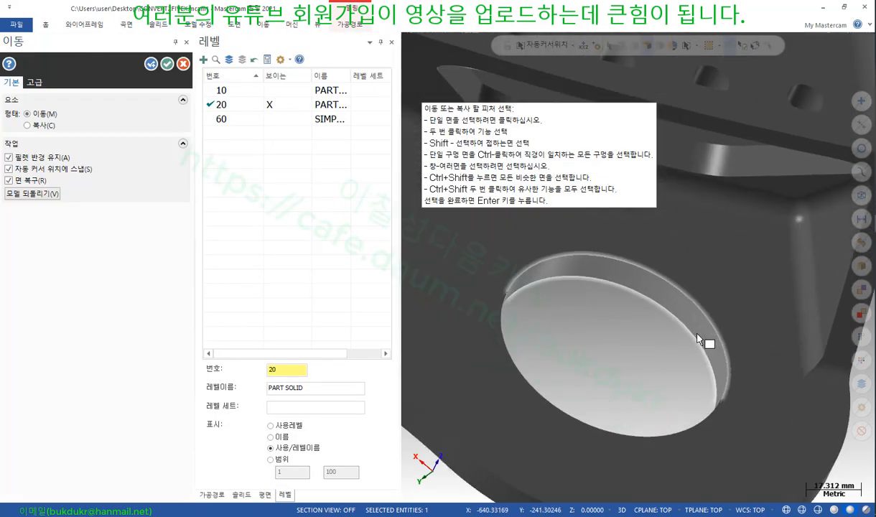
pyautogui.scroll(1, 681, 308)
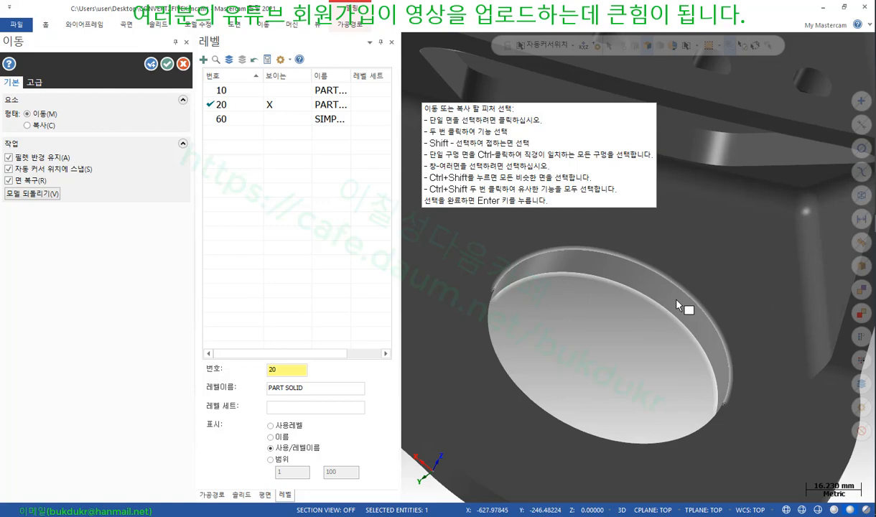
pyautogui.click(679, 307)
pyautogui.moveTo(679, 307); pyautogui.dragTo(681, 252, button='middle')
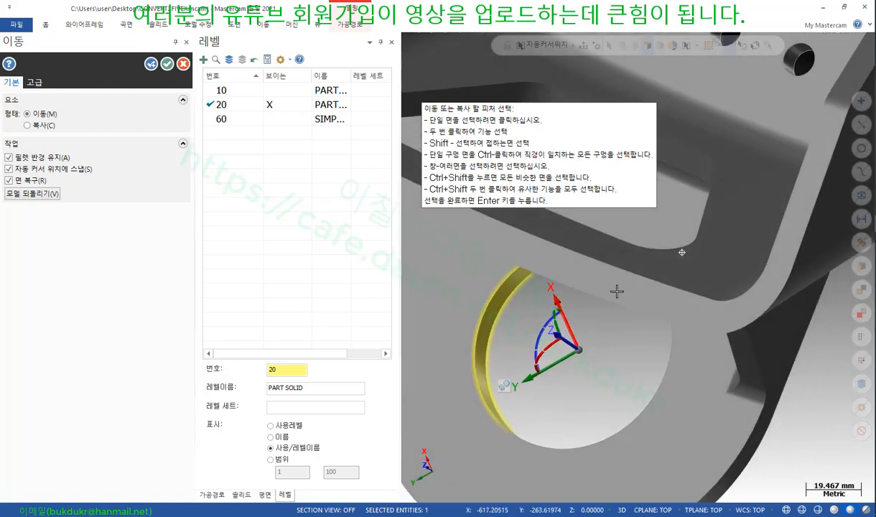
pyautogui.moveTo(617, 291)
pyautogui.mouseDown(button='middle')
pyautogui.moveTo(645, 348)
pyautogui.moveTo(667, 244)
pyautogui.moveTo(699, 346)
pyautogui.moveTo(674, 286)
pyautogui.moveTo(688, 337)
pyautogui.mouseUp(button='middle')
pyautogui.scroll(1, 680, 337)
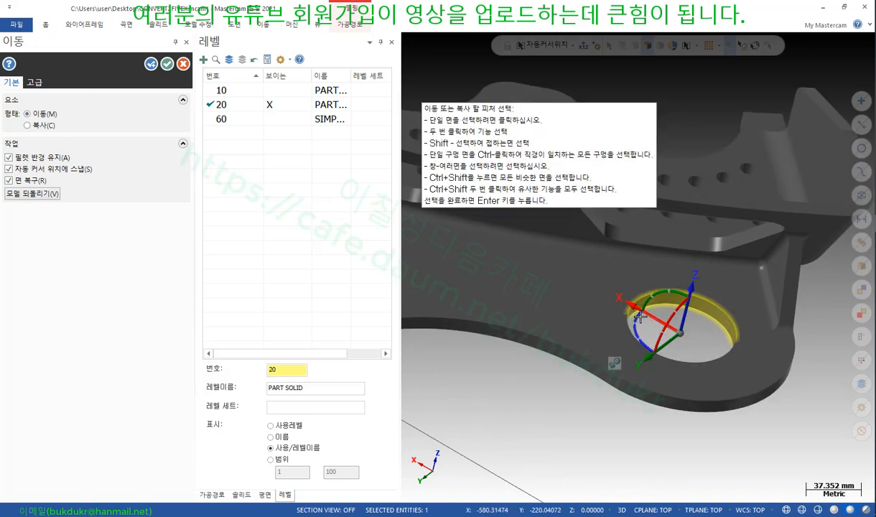
pyautogui.click(653, 319)
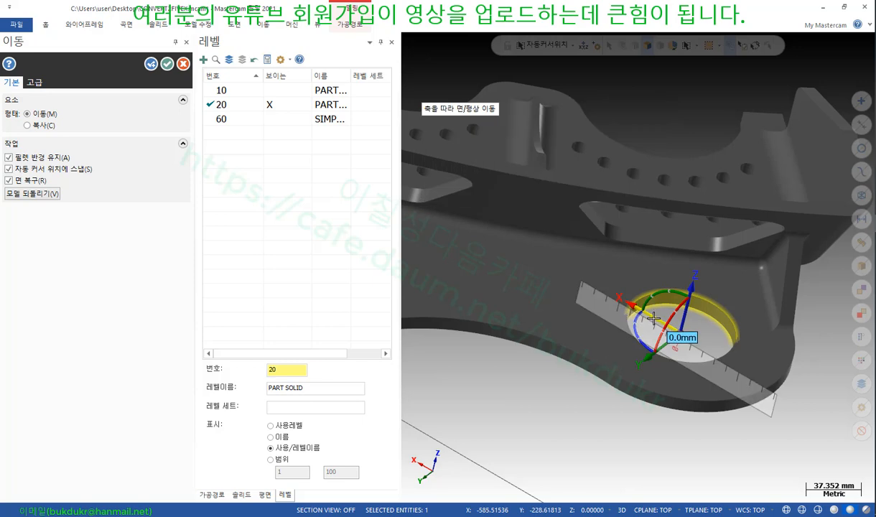
pyautogui.click(653, 318)
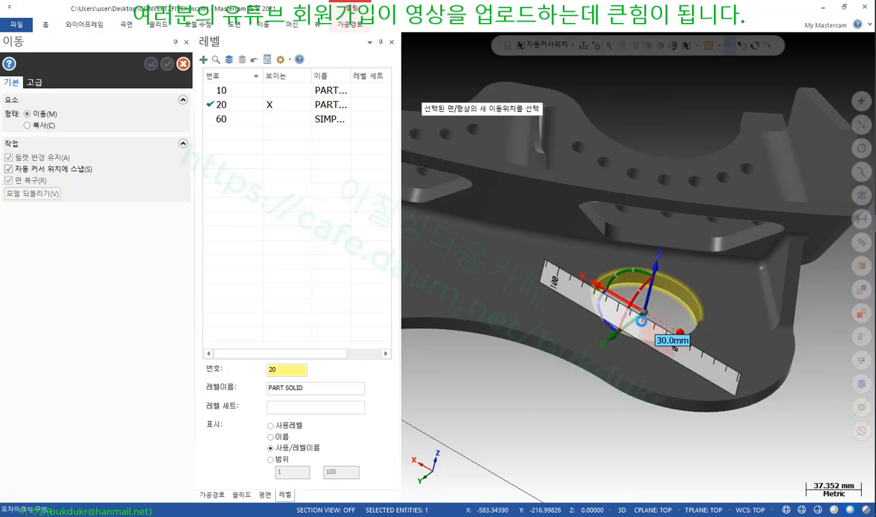
pyautogui.click(642, 321)
# Rotate the selected hole face in the flange plane and shift it along its rotated X axis toward the neighbouring hole
pyautogui.scroll(-2, 595, 392)
pyautogui.moveTo(595, 391); pyautogui.dragTo(629, 349, button='middle')
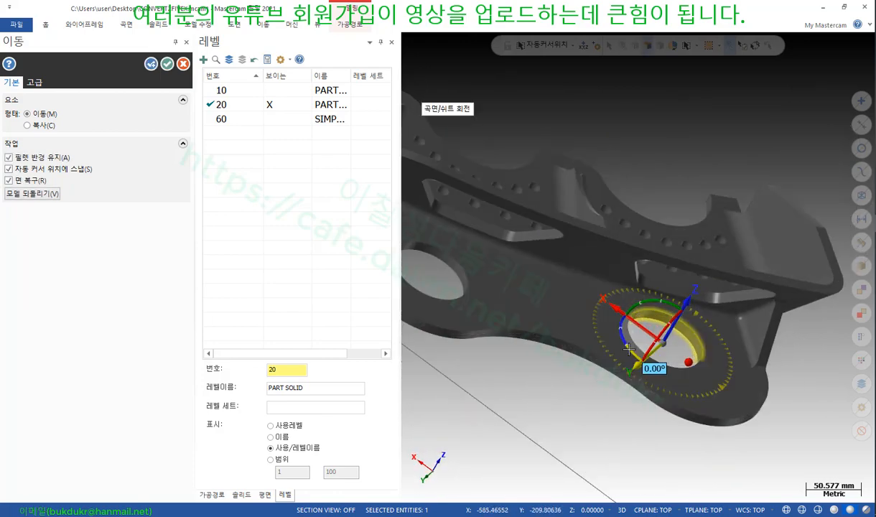
pyautogui.click(628, 349)
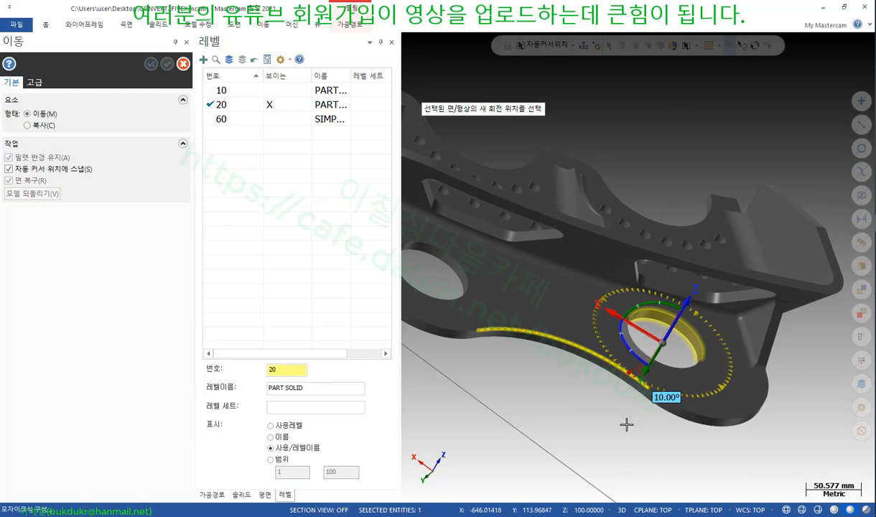
pyautogui.click(649, 456)
pyautogui.click(655, 342)
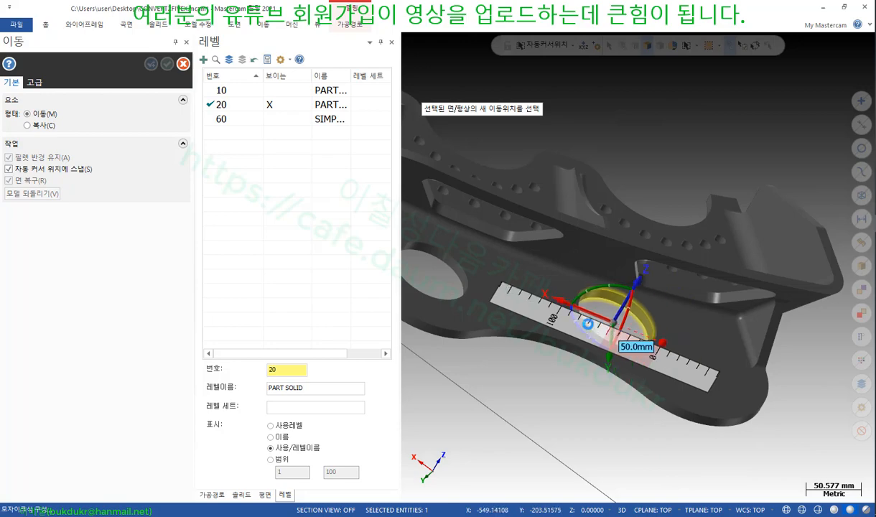
pyautogui.click(555, 310)
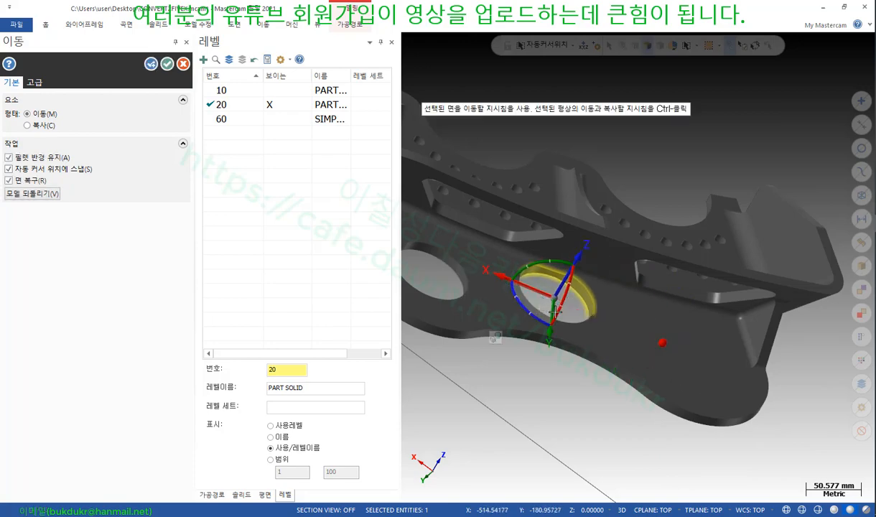
# Shift the selected hole face along its Y axis out through the flange's outer edge, and accept the move
pyautogui.moveTo(555, 311); pyautogui.dragTo(567, 329, button='middle')
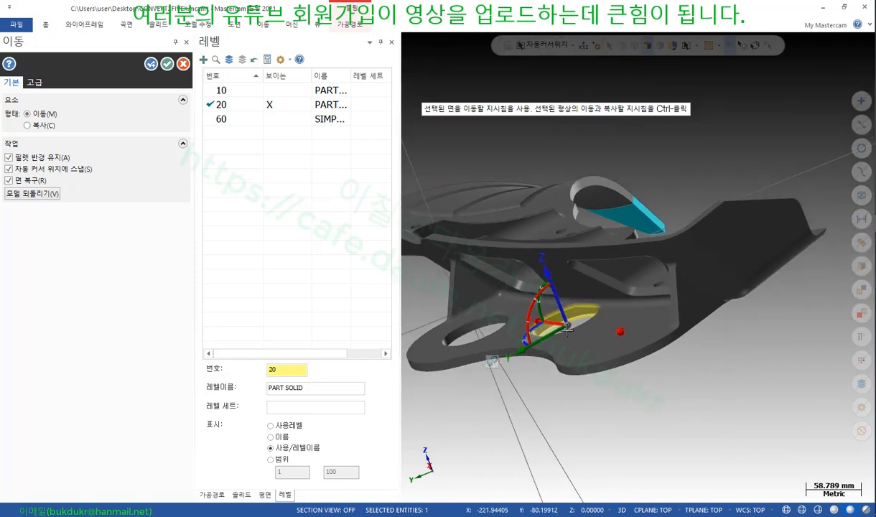
pyautogui.click(564, 331)
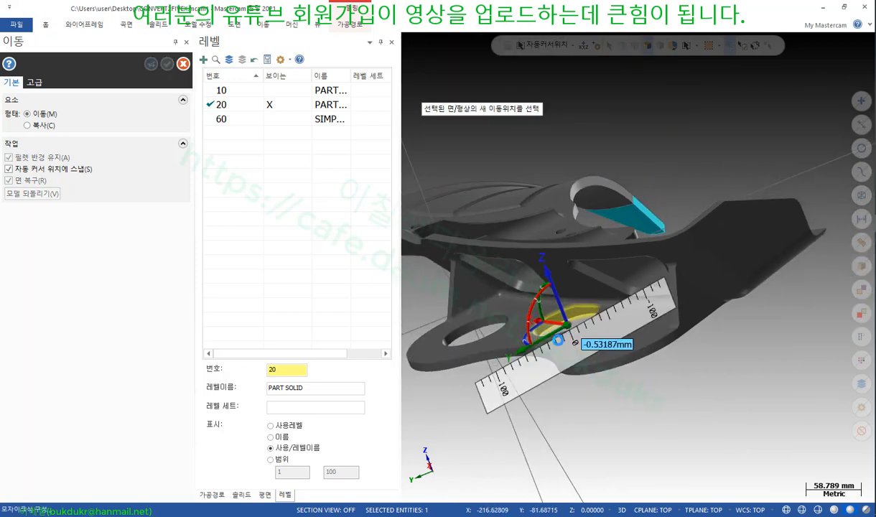
pyautogui.click(532, 380)
pyautogui.moveTo(644, 392); pyautogui.dragTo(639, 355, button='middle')
pyautogui.click(167, 63)
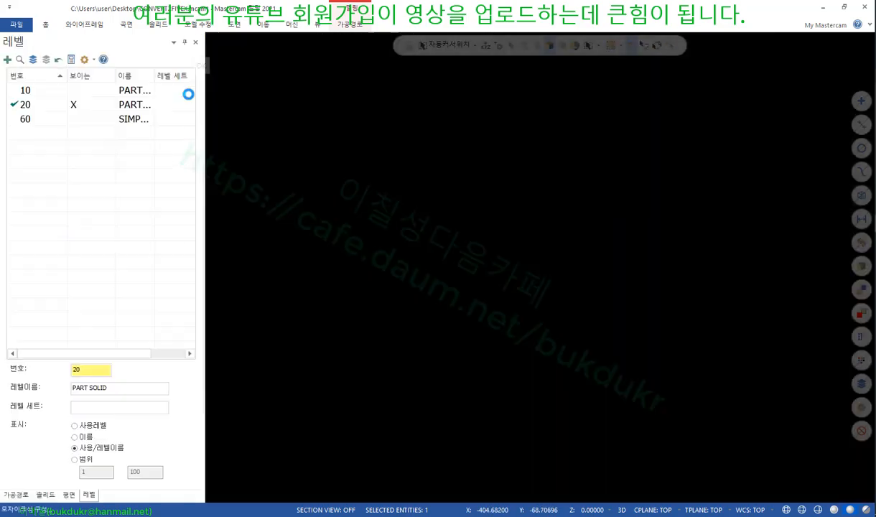
pyautogui.moveTo(464, 304); pyautogui.dragTo(590, 431, button='middle')
pyautogui.moveTo(576, 356); pyautogui.dragTo(512, 381, button='middle')
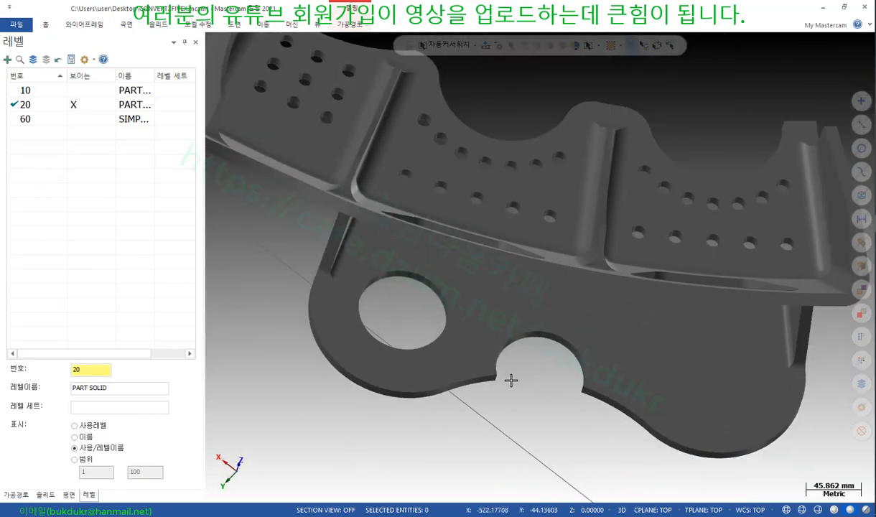
pyautogui.click(563, 287)
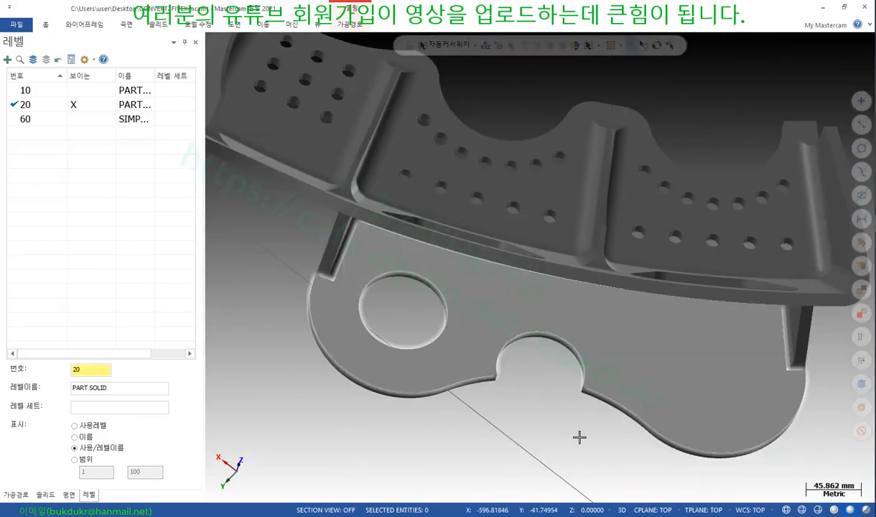
# Start the model Move command and select the long middle rib face inside the tapered pocket
pyautogui.moveTo(579, 438); pyautogui.dragTo(514, 212, button='middle')
pyautogui.scroll(5, 503, 219)
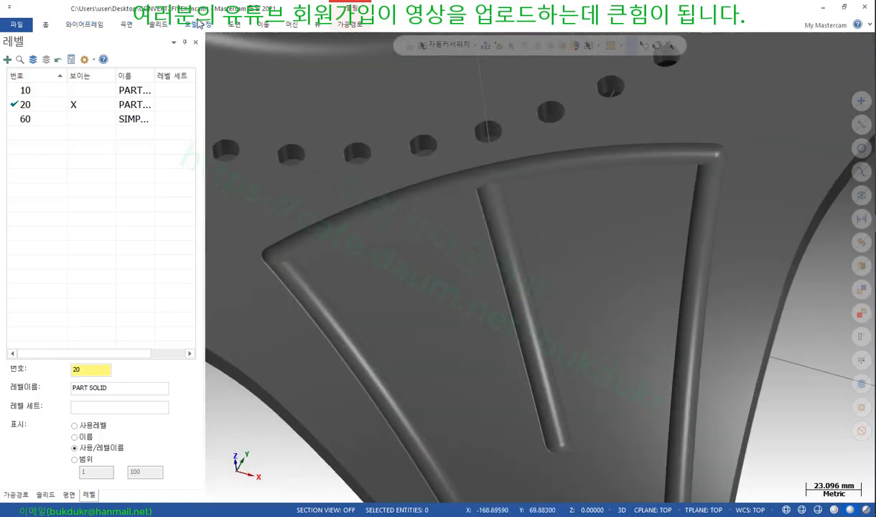
pyautogui.click(204, 27)
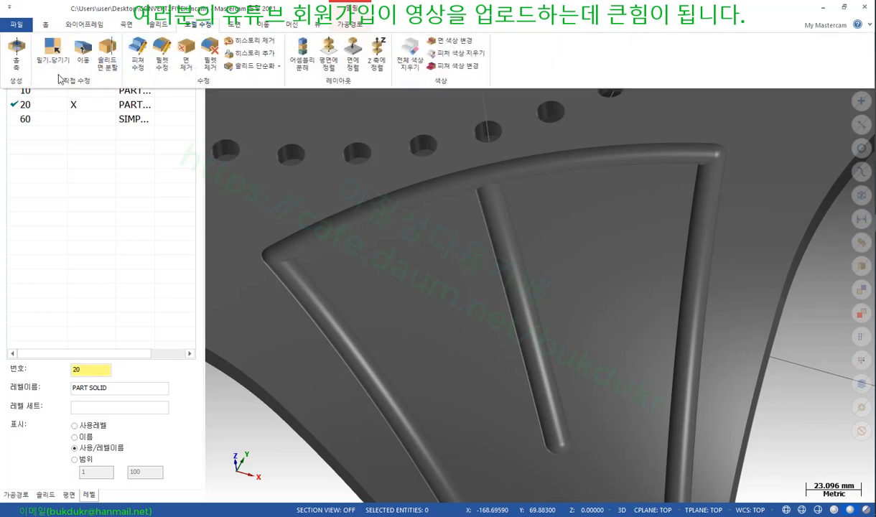
pyautogui.click(85, 50)
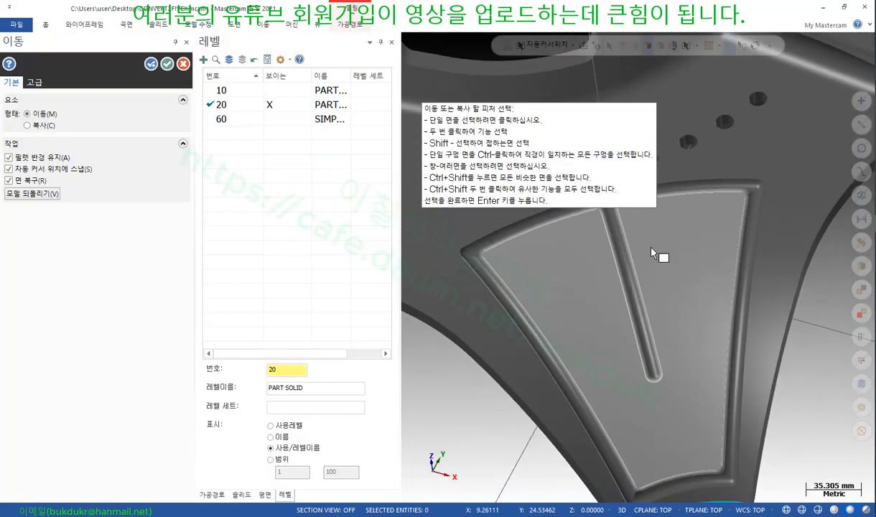
pyautogui.click(619, 253)
pyautogui.scroll(-3, 602, 371)
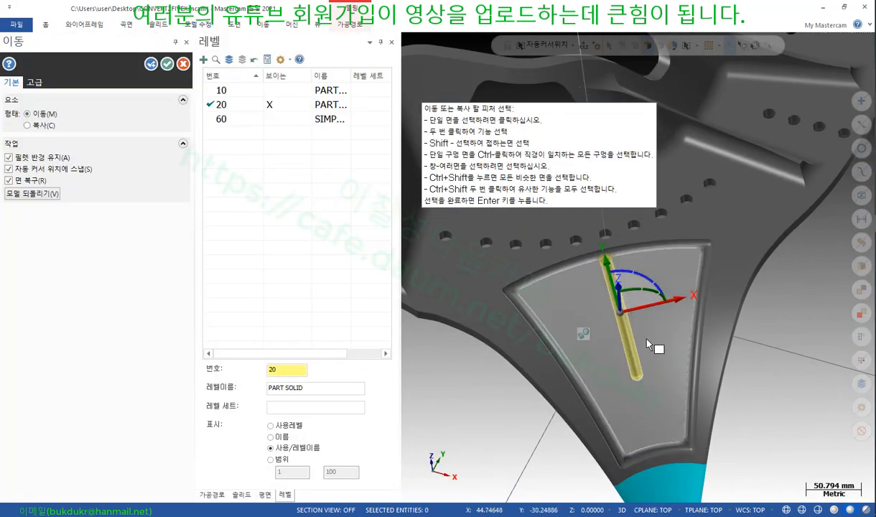
# Try to shift the selected rib face sideways along the X axis and vertically along the Z axis
pyautogui.click(643, 308)
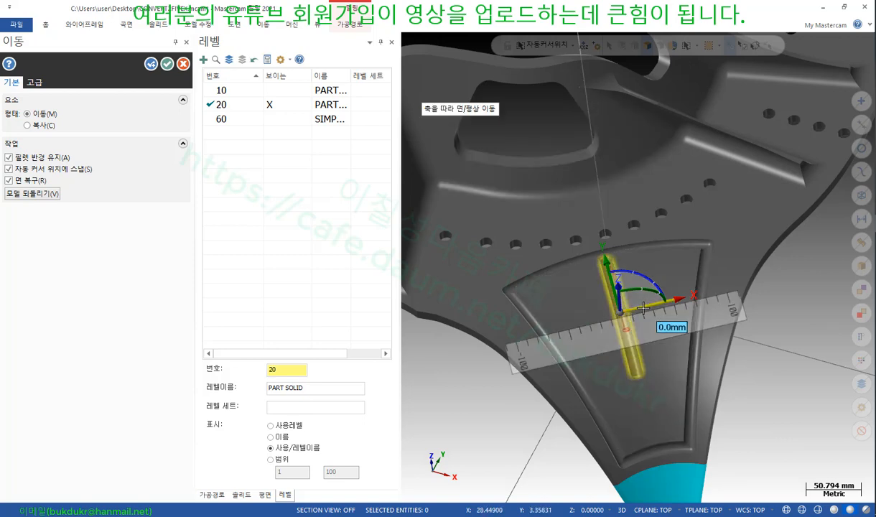
pyautogui.click(643, 308)
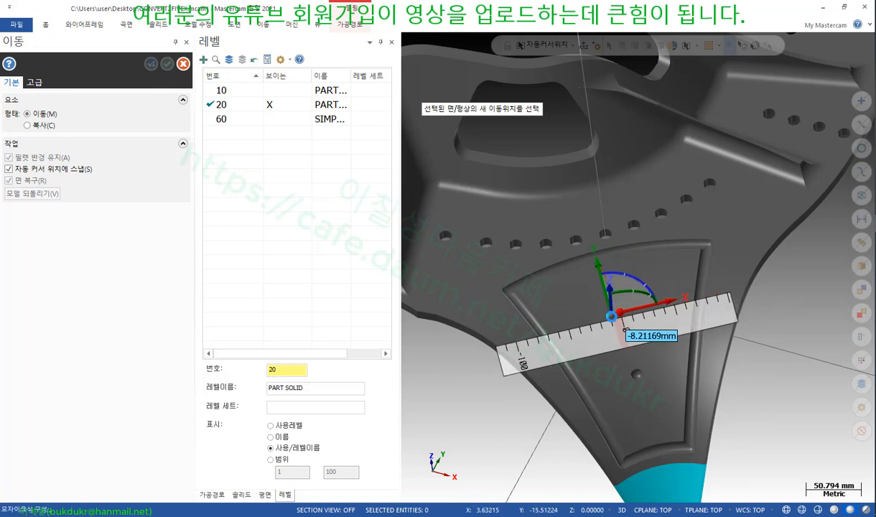
pyautogui.click(633, 340)
pyautogui.scroll(-1, 620, 357)
pyautogui.moveTo(597, 377); pyautogui.dragTo(663, 340, button='middle')
pyautogui.click(568, 323)
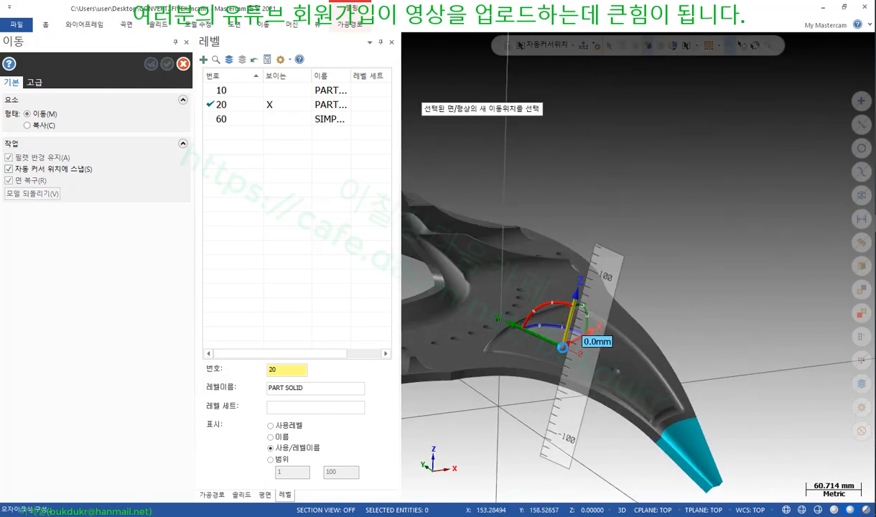
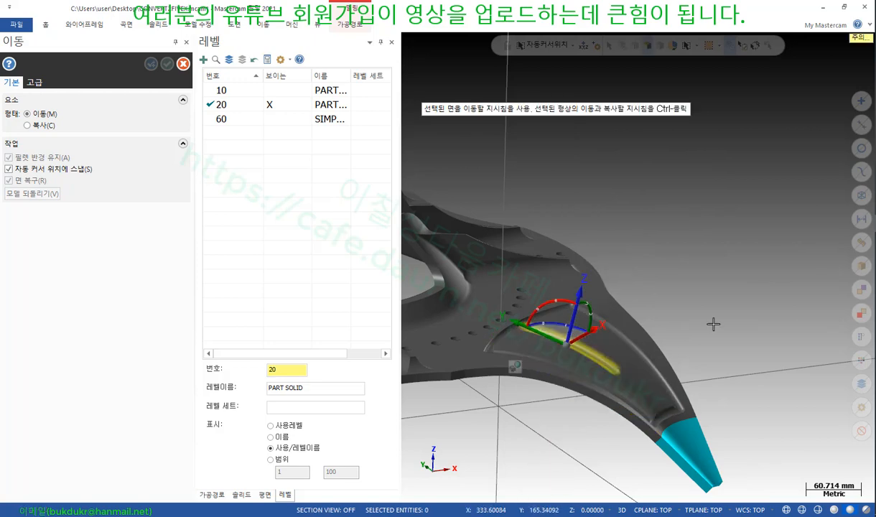
# Clear the selection and reselect the middle rib's faces together with its rounded end face
pyautogui.scroll(2, 690, 324)
pyautogui.moveTo(690, 325); pyautogui.dragTo(548, 295, button='middle')
pyautogui.scroll(4, 606, 352)
pyautogui.scroll(-1, 632, 279)
pyautogui.scroll(1, 627, 318)
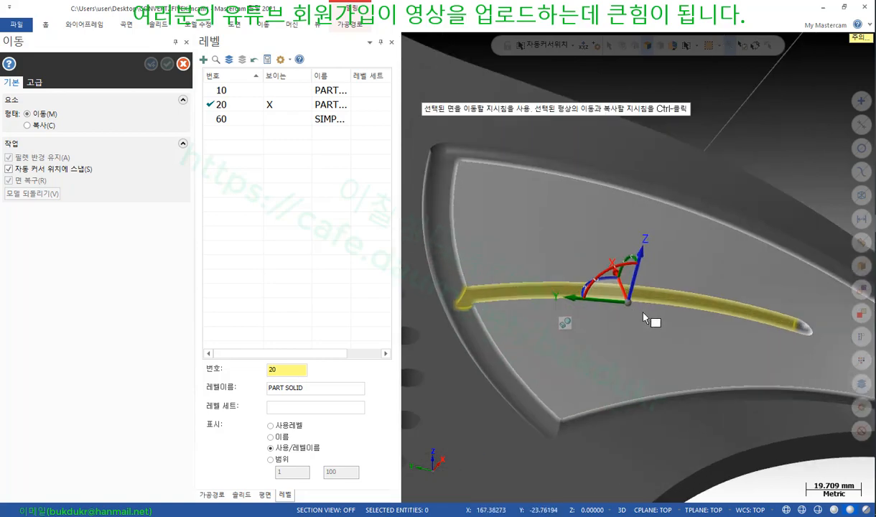
pyautogui.moveTo(641, 311)
pyautogui.mouseDown(button='middle')
pyautogui.moveTo(604, 343)
pyautogui.moveTo(814, 311)
pyautogui.mouseUp(button='middle')
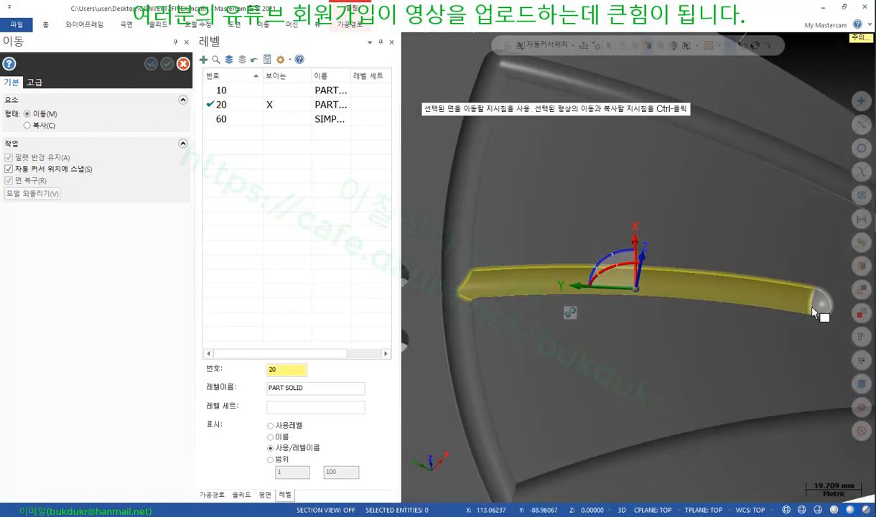
pyautogui.click(622, 288)
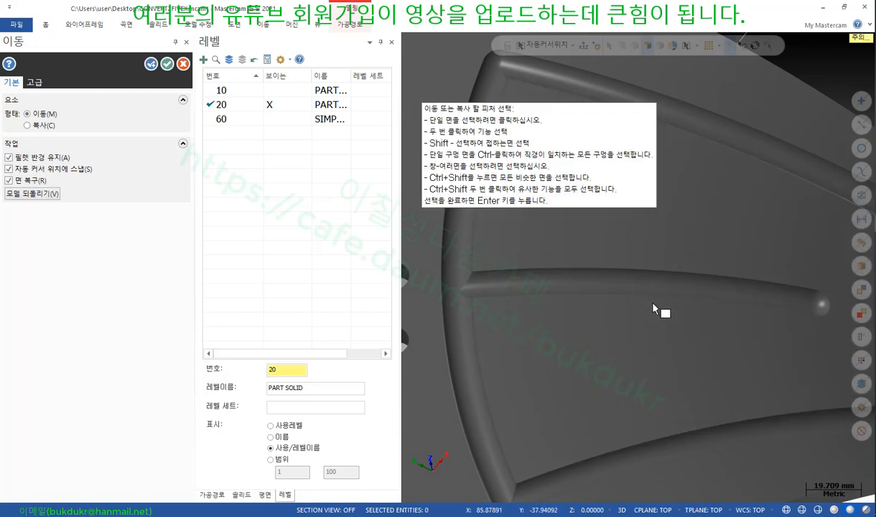
pyautogui.click(528, 284)
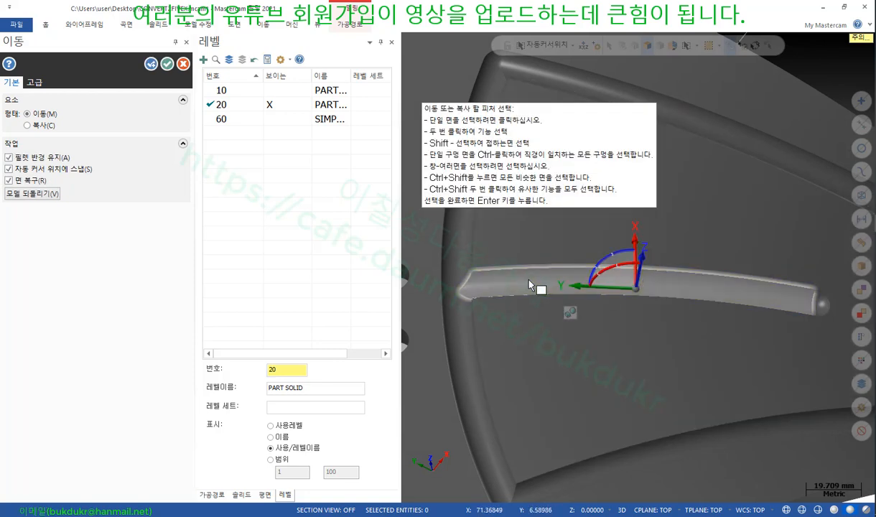
pyautogui.click(822, 305)
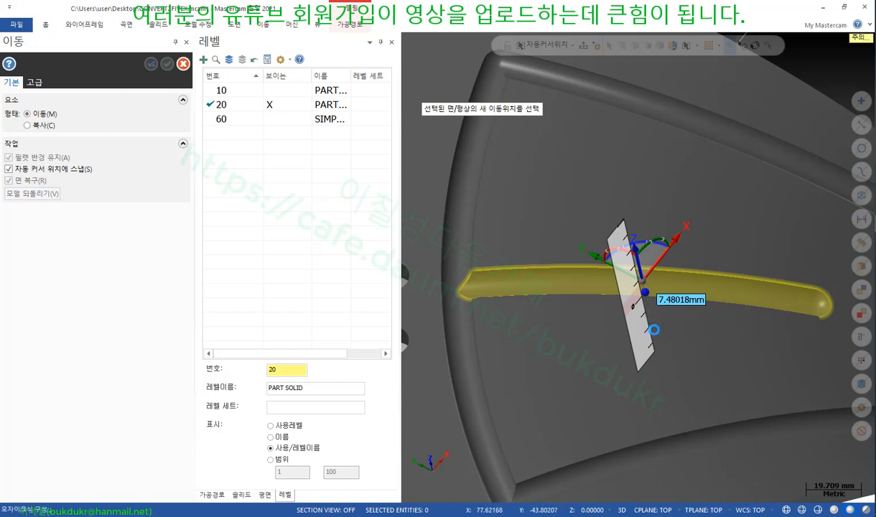
# Try to shift the complete rib about -27 mm along the Z axis
pyautogui.moveTo(654, 330); pyautogui.dragTo(656, 334)
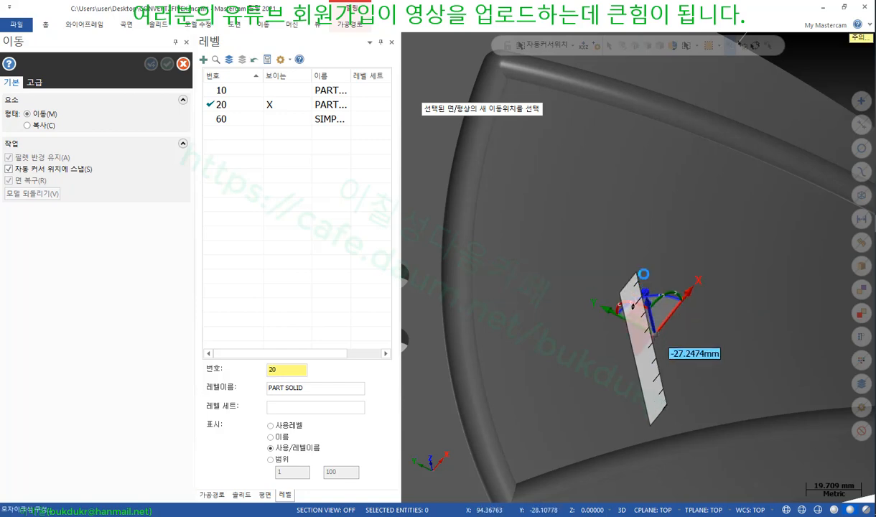
pyautogui.click(645, 275)
pyautogui.click(633, 230)
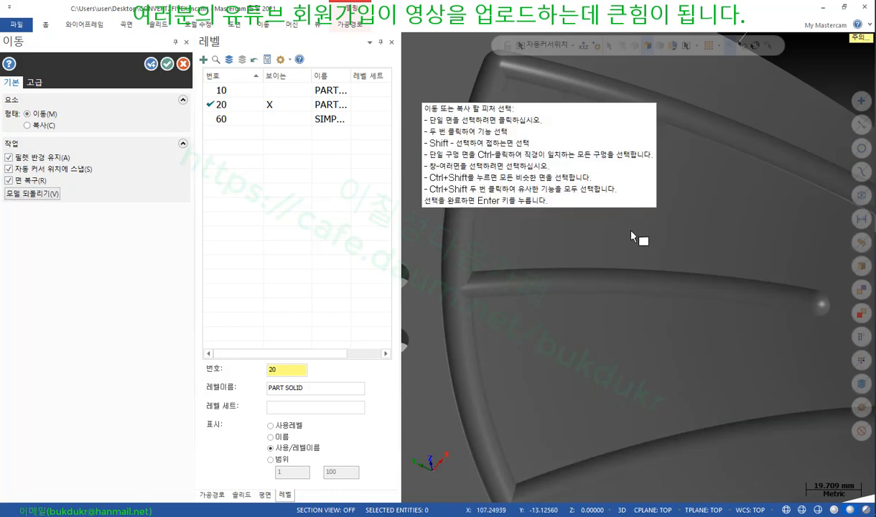
# Select the whole quarter-round pocket feature in the lug at the opposite end of the part from the flange holes
pyautogui.scroll(-2, 639, 249)
pyautogui.moveTo(646, 308)
pyautogui.mouseDown(button='middle')
pyautogui.moveTo(571, 294)
pyautogui.moveTo(721, 329)
pyautogui.moveTo(668, 334)
pyautogui.moveTo(701, 357)
pyautogui.moveTo(663, 350)
pyautogui.moveTo(634, 371)
pyautogui.moveTo(717, 323)
pyautogui.moveTo(694, 326)
pyautogui.moveTo(739, 343)
pyautogui.moveTo(757, 340)
pyautogui.moveTo(765, 325)
pyautogui.moveTo(788, 345)
pyautogui.moveTo(790, 337)
pyautogui.moveTo(637, 376)
pyautogui.moveTo(602, 407)
pyautogui.moveTo(566, 407)
pyautogui.moveTo(556, 317)
pyautogui.moveTo(565, 343)
pyautogui.moveTo(529, 410)
pyautogui.mouseUp(button='middle')
pyautogui.scroll(5, 760, 362)
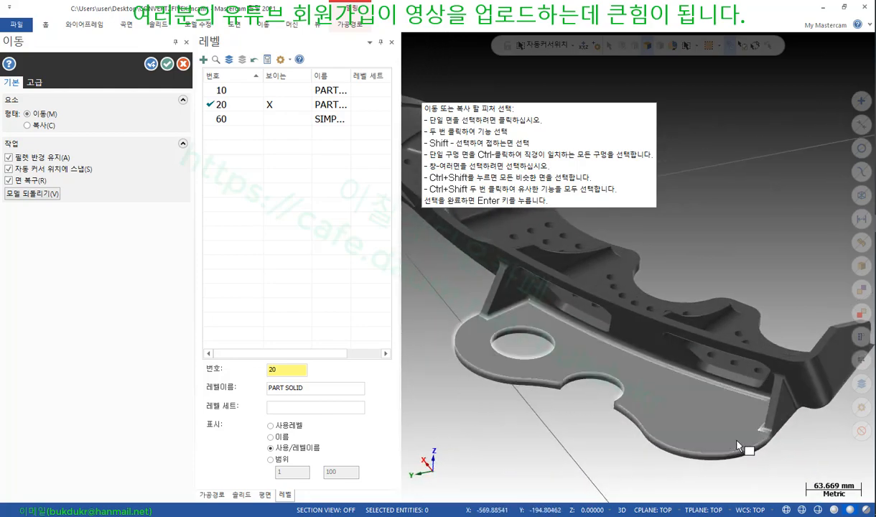
pyautogui.scroll(-3, 744, 445)
pyautogui.moveTo(680, 413); pyautogui.dragTo(596, 371, button='middle')
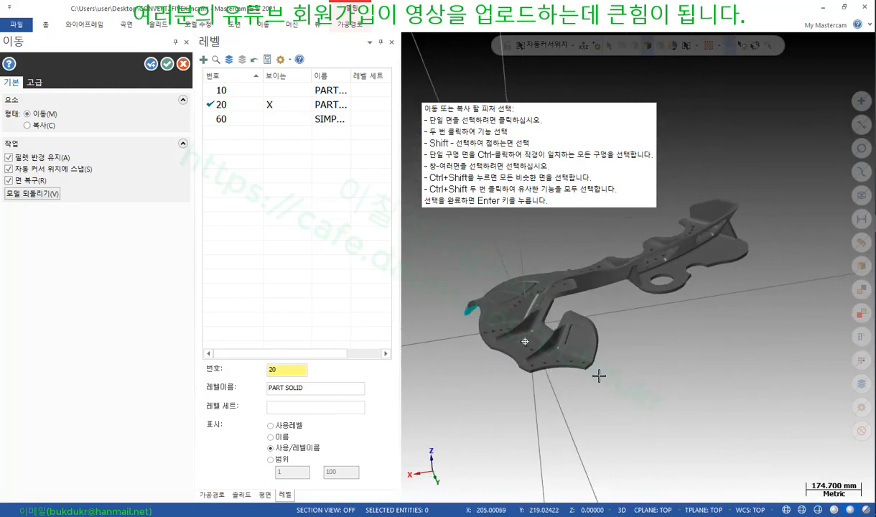
pyautogui.scroll(5, 554, 307)
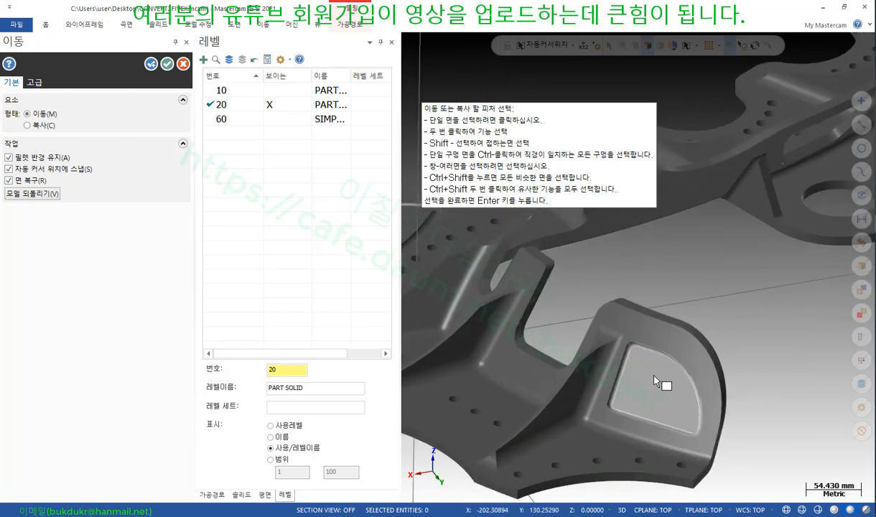
pyautogui.moveTo(654, 376)
pyautogui.mouseDown(button='middle')
pyautogui.moveTo(717, 348)
pyautogui.moveTo(705, 386)
pyautogui.mouseUp(button='middle')
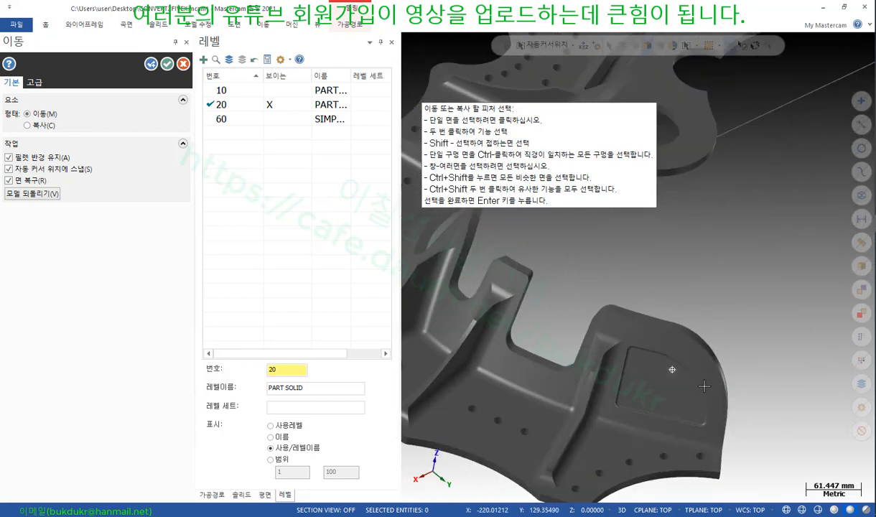
pyautogui.scroll(3, 705, 386)
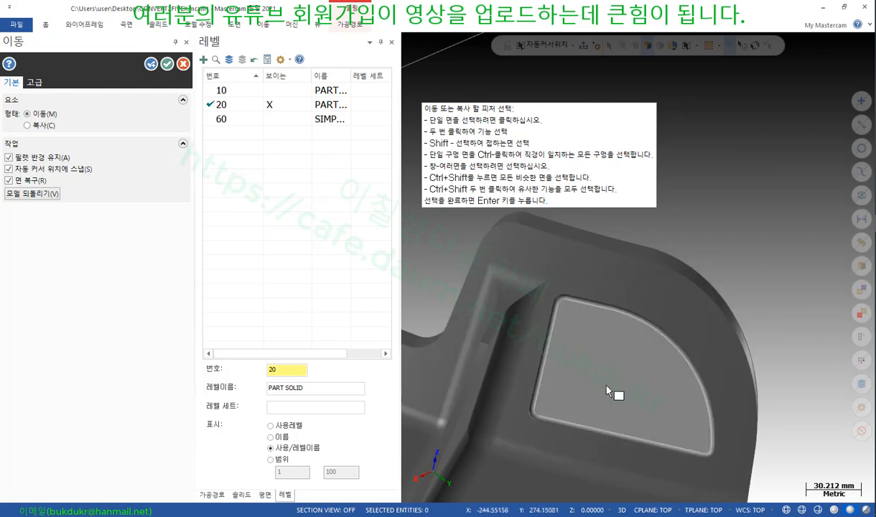
pyautogui.doubleClick(607, 385)
# Examine the selected pocket's walls and corner fillets from above and from the underside
pyautogui.moveTo(690, 382); pyautogui.dragTo(758, 325, button='middle')
pyautogui.scroll(-3, 684, 338)
pyautogui.moveTo(685, 339); pyautogui.dragTo(738, 386, button='middle')
pyautogui.scroll(8, 566, 274)
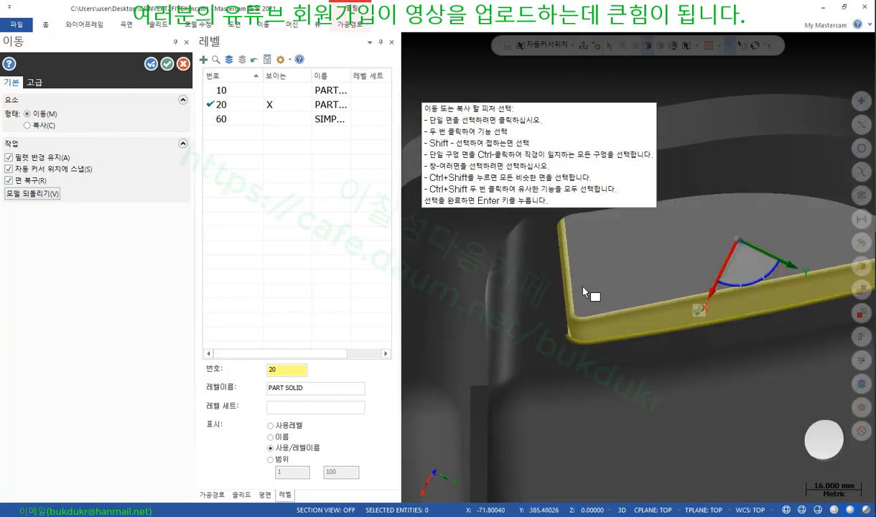
pyautogui.moveTo(555, 322); pyautogui.dragTo(533, 307, button='middle')
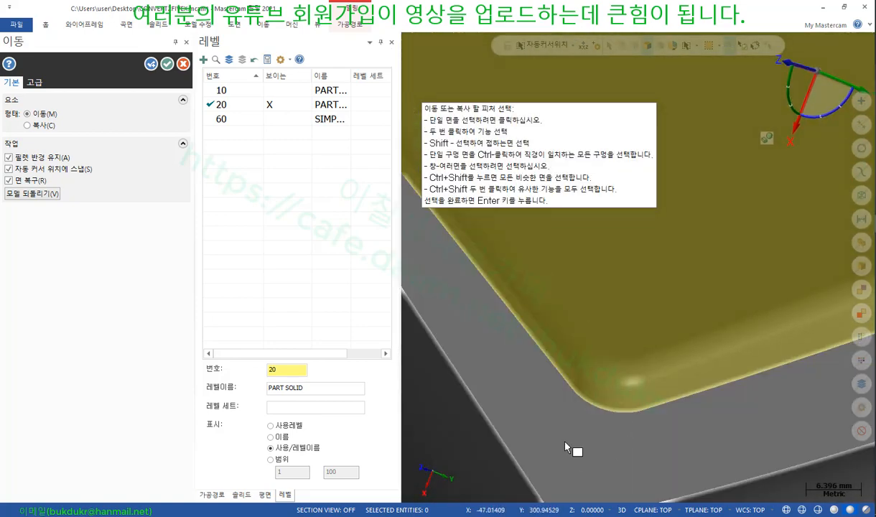
pyautogui.scroll(-3, 566, 440)
pyautogui.scroll(-2, 605, 453)
pyautogui.moveTo(596, 359); pyautogui.dragTo(633, 306, button='middle')
# Switch the gnomon to repositioning on the pocket floor and redirect its X axis
pyautogui.scroll(1, 529, 295)
pyautogui.scroll(1, 724, 354)
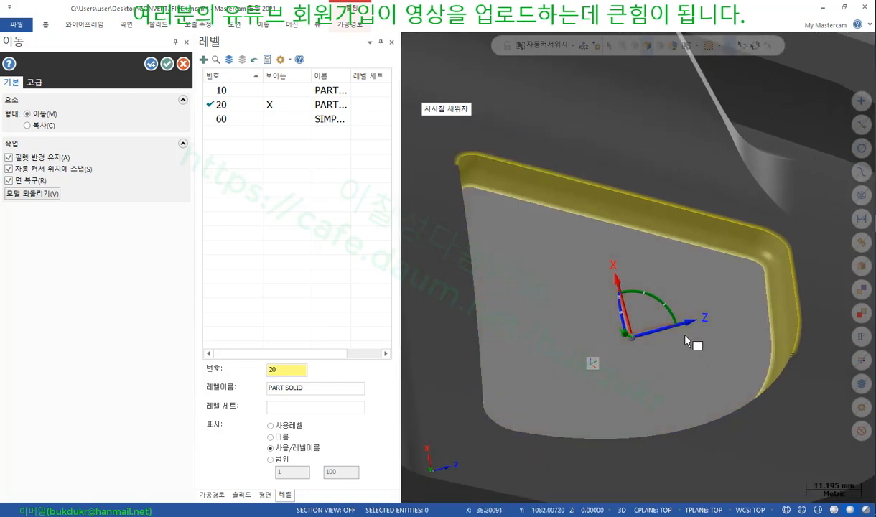
pyautogui.moveTo(671, 345); pyautogui.dragTo(605, 348, button='middle')
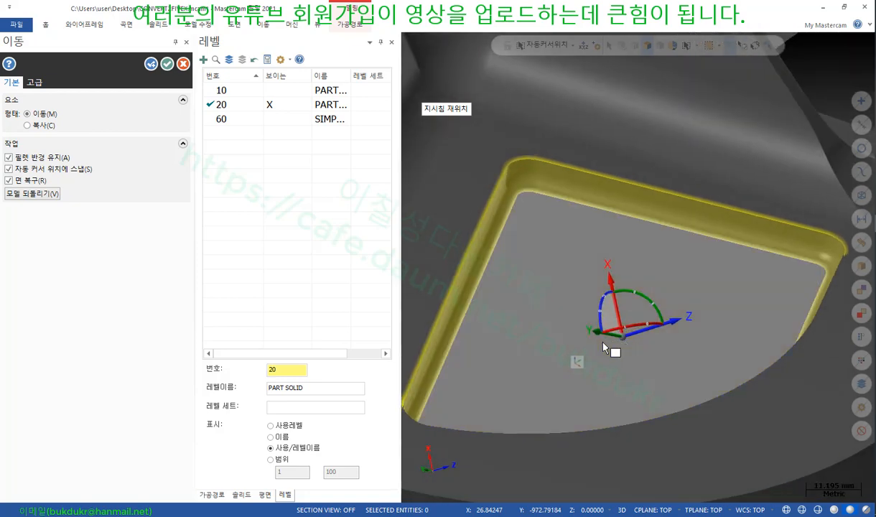
pyautogui.click(610, 282)
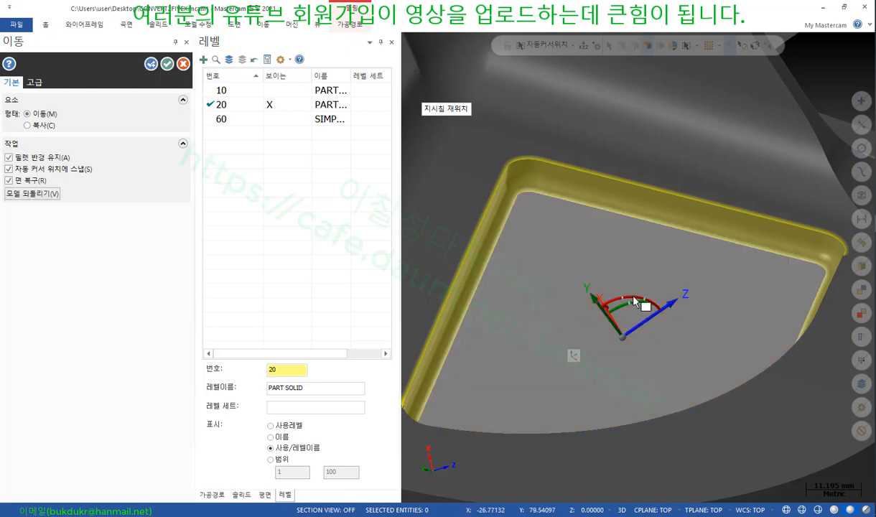
# Rotate the gnomon about -58° so its Y axis points to the pocket's sharp corner, and return it to face-moving mode
pyautogui.moveTo(658, 339); pyautogui.dragTo(625, 350, button='middle')
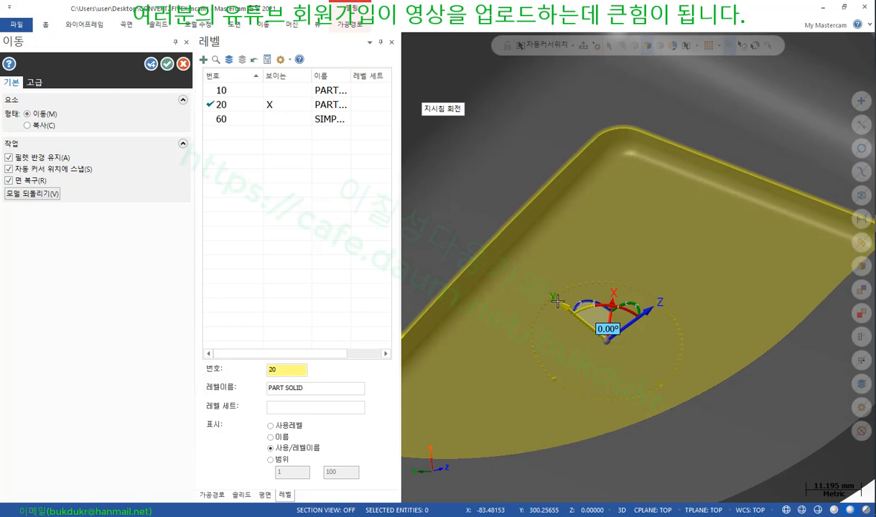
pyautogui.scroll(-3, 536, 341)
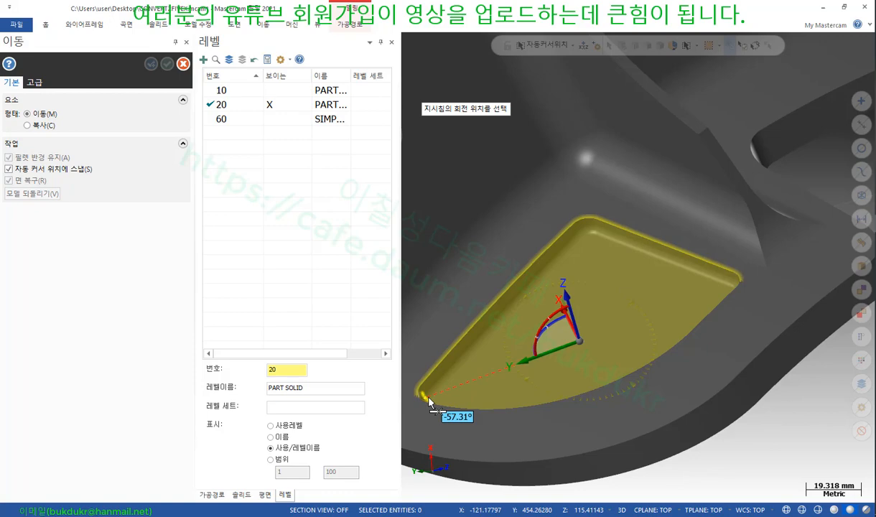
pyautogui.scroll(-4, 660, 286)
pyautogui.scroll(5, 646, 295)
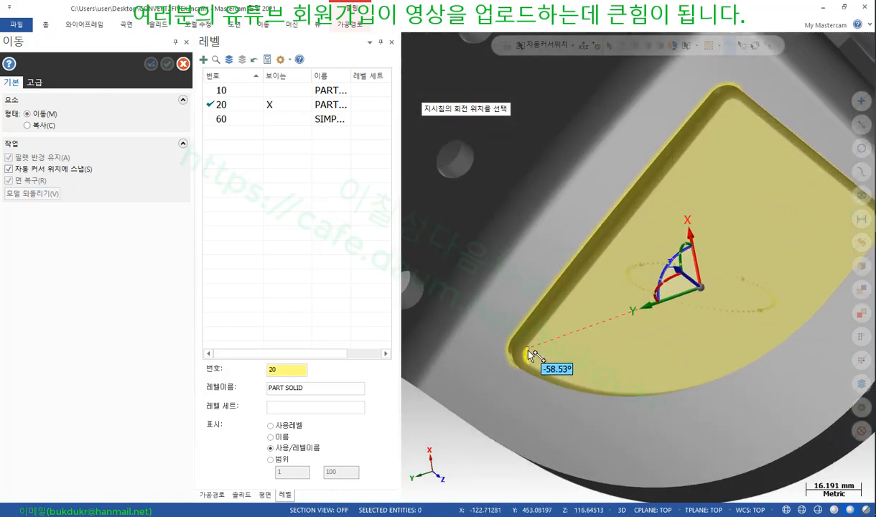
pyautogui.scroll(-2, 730, 312)
pyautogui.moveTo(730, 312); pyautogui.dragTo(682, 302, button='middle')
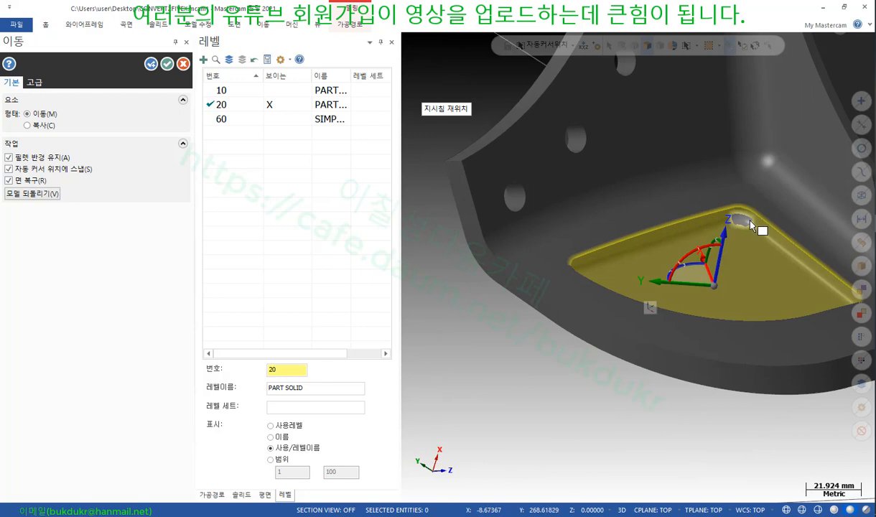
pyautogui.moveTo(752, 226); pyautogui.dragTo(673, 359, button='middle')
pyautogui.click(658, 294)
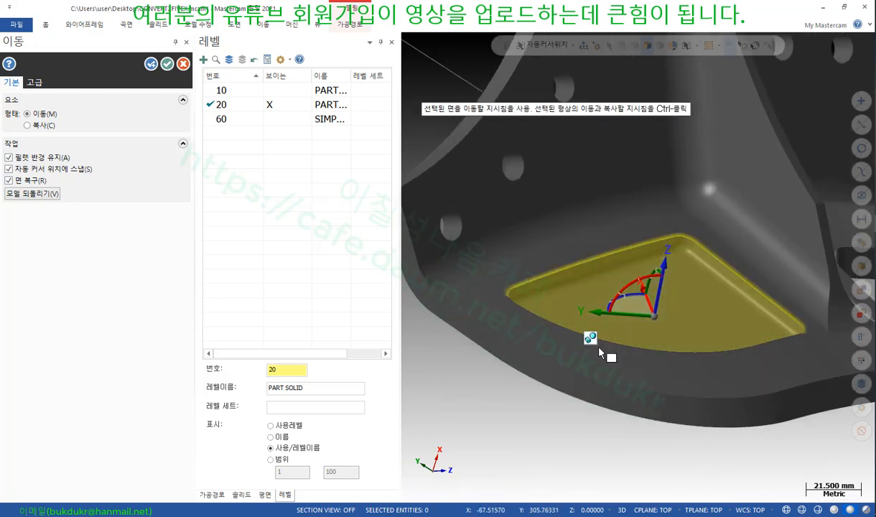
# Move the selected quarter-round pocket along the gnomon's Z axis
pyautogui.click(659, 291)
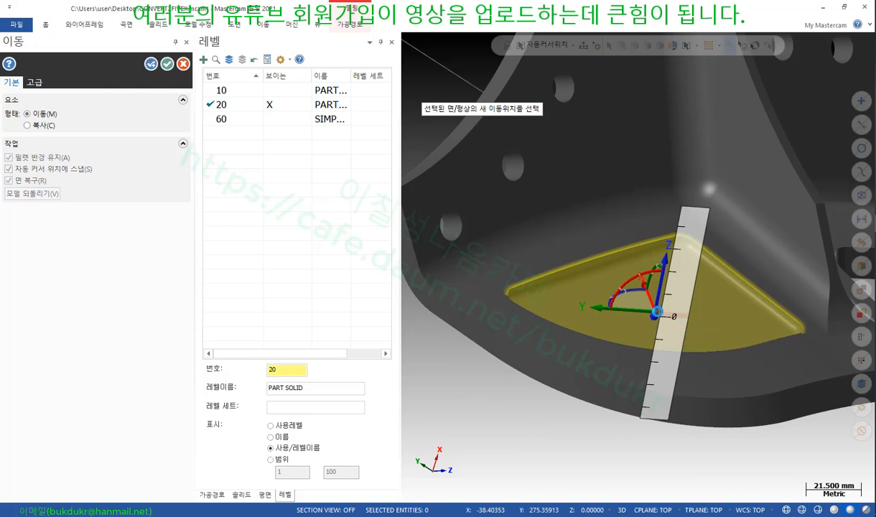
pyautogui.moveTo(717, 289); pyautogui.dragTo(661, 350, button='middle')
pyautogui.moveTo(635, 321); pyautogui.dragTo(629, 314)
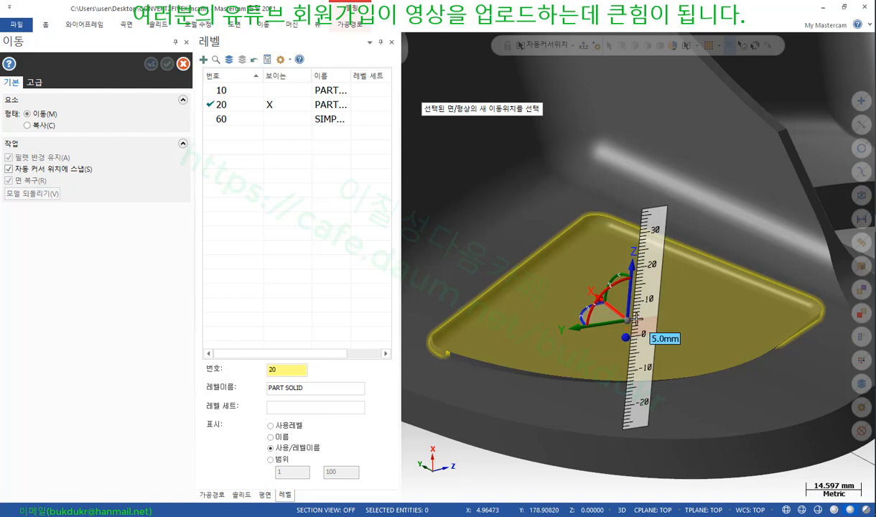
pyautogui.moveTo(639, 370); pyautogui.dragTo(608, 353)
# Turn off keeping the fillet radius, examine the moved pocket from both sides, and finish the Move command
pyautogui.moveTo(608, 354); pyautogui.dragTo(697, 365, button='middle')
pyautogui.scroll(4, 696, 365)
pyautogui.moveTo(729, 333); pyautogui.dragTo(798, 303, button='middle')
pyautogui.scroll(-4, 798, 303)
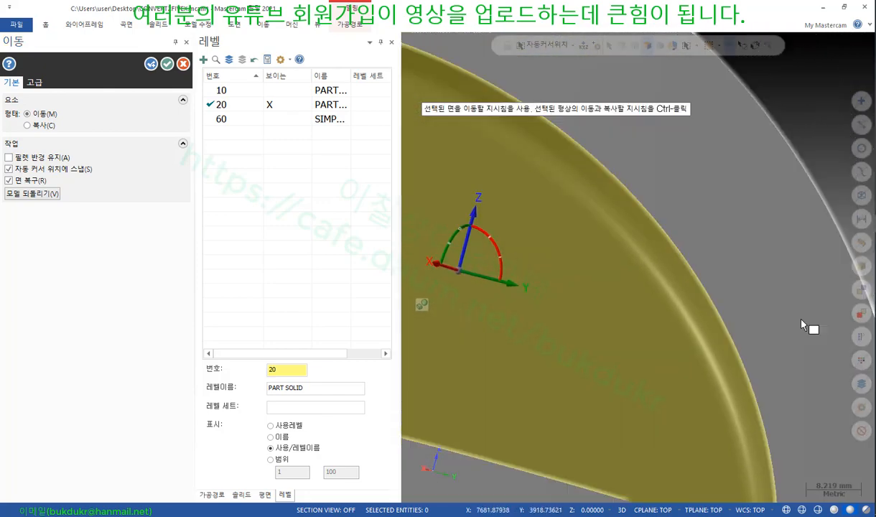
pyautogui.moveTo(745, 286); pyautogui.dragTo(676, 302, button='middle')
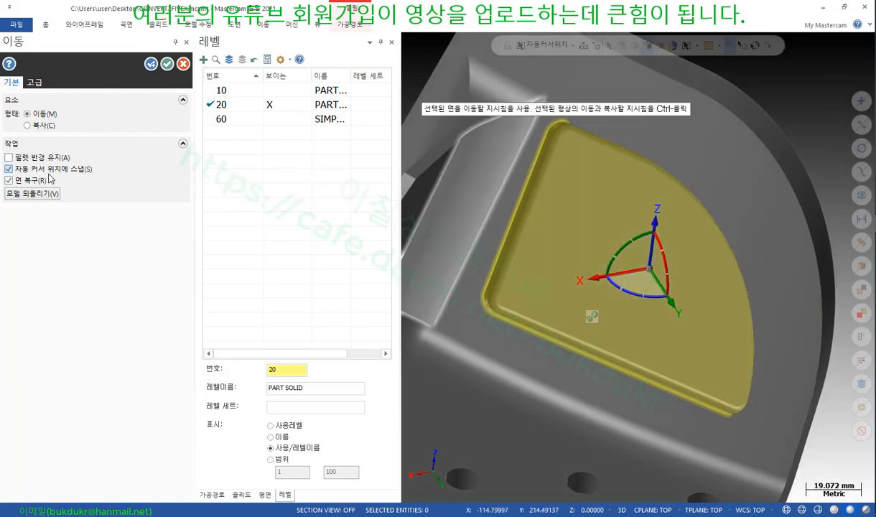
pyautogui.moveTo(699, 291); pyautogui.dragTo(554, 283, button='middle')
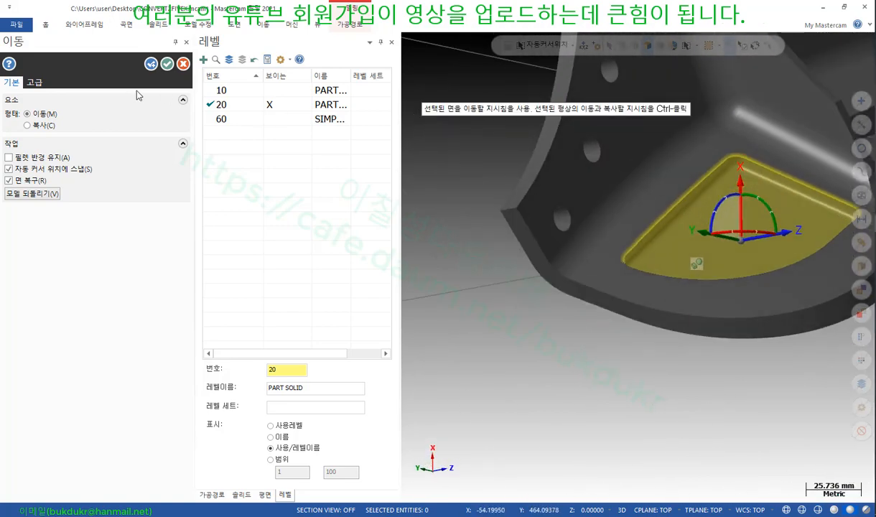
pyautogui.scroll(5, 668, 184)
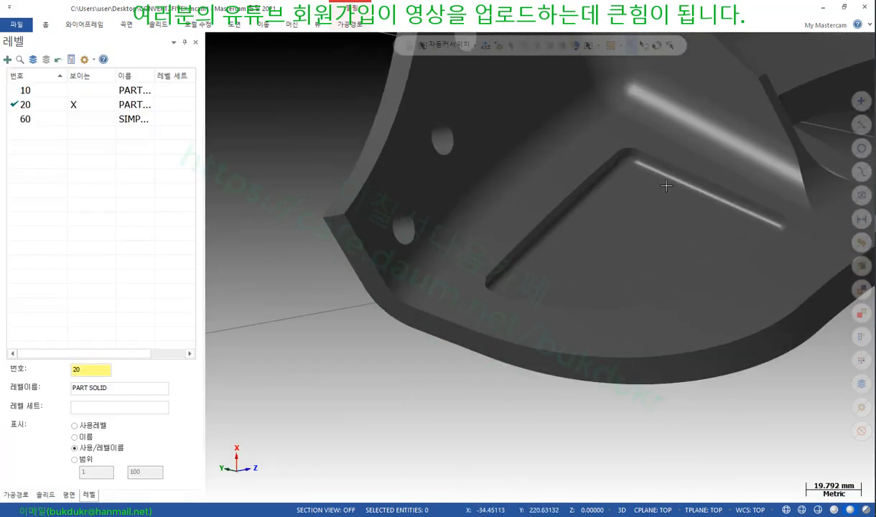
pyautogui.moveTo(667, 181); pyautogui.dragTo(563, 269, button='middle')
pyautogui.scroll(-20, 563, 268)
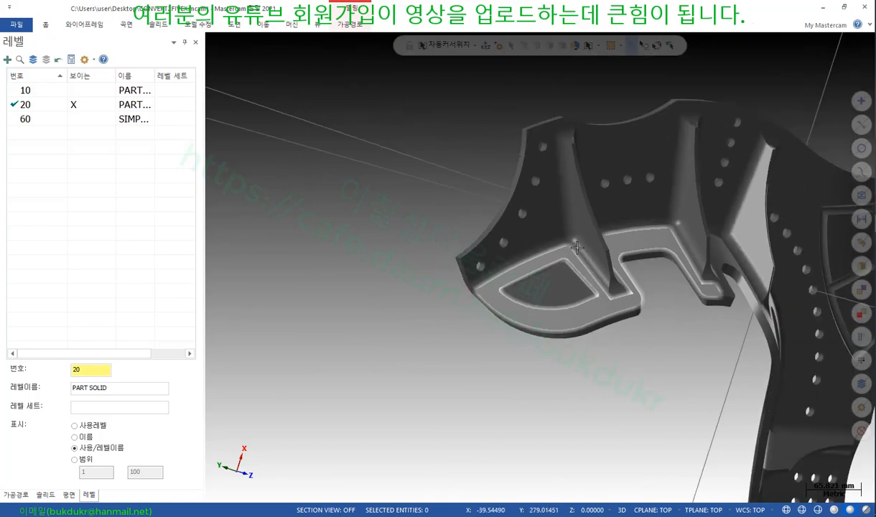
# Start Move and select the small flat end face on the flange rim between two scalloped edges
pyautogui.scroll(8, 618, 159)
pyautogui.moveTo(563, 177); pyautogui.dragTo(627, 156, button='middle')
pyautogui.moveTo(623, 138); pyautogui.dragTo(543, 209, button='middle')
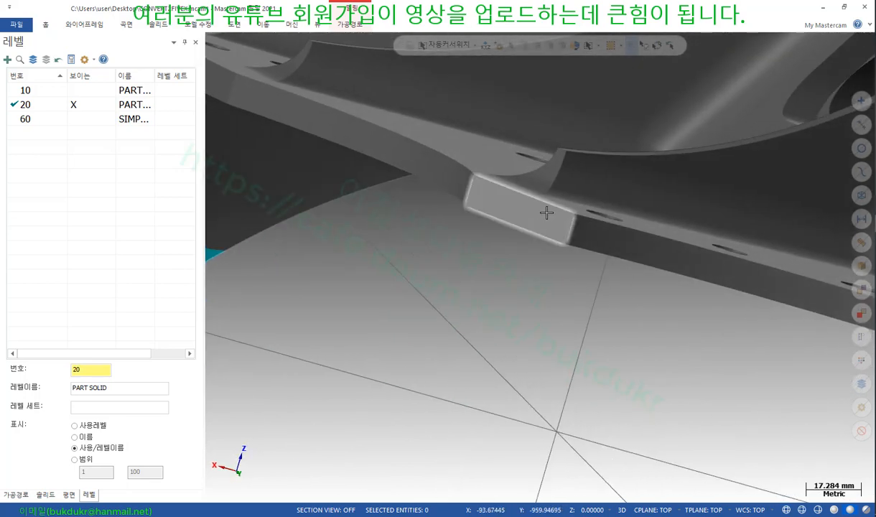
pyautogui.click(189, 26)
pyautogui.click(103, 49)
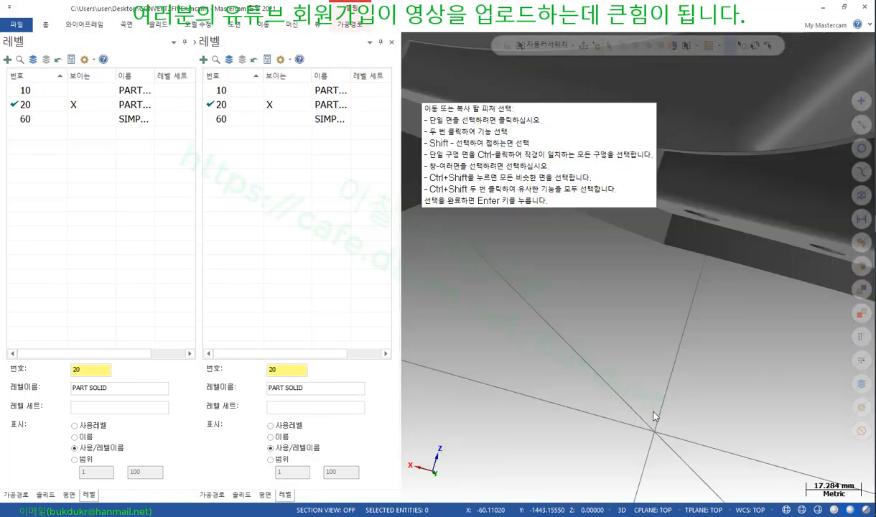
pyautogui.scroll(-2, 653, 416)
pyautogui.click(649, 279)
pyautogui.scroll(-1, 647, 350)
pyautogui.moveTo(647, 351); pyautogui.dragTo(538, 353, button='middle')
pyautogui.scroll(2, 675, 334)
pyautogui.scroll(-3, 507, 260)
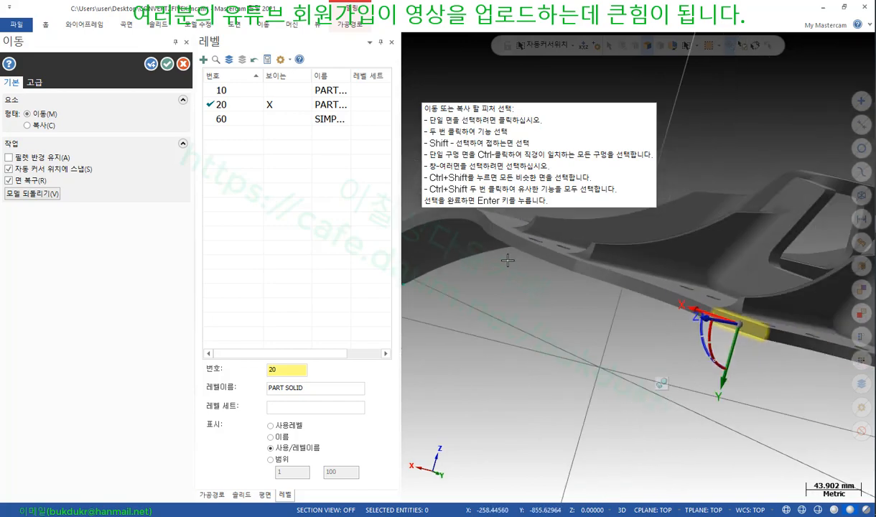
# Rotate the selected end face about the gnomon's X axis so it tilts relative to the flange
pyautogui.moveTo(508, 260); pyautogui.dragTo(570, 299, button='middle')
pyautogui.scroll(-2, 609, 296)
pyautogui.scroll(2, 802, 419)
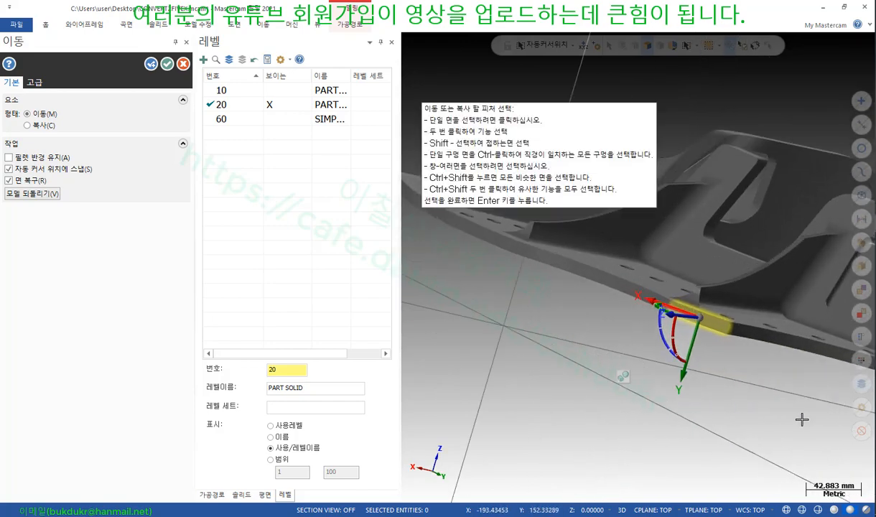
pyautogui.scroll(1, 693, 357)
pyautogui.click(663, 304)
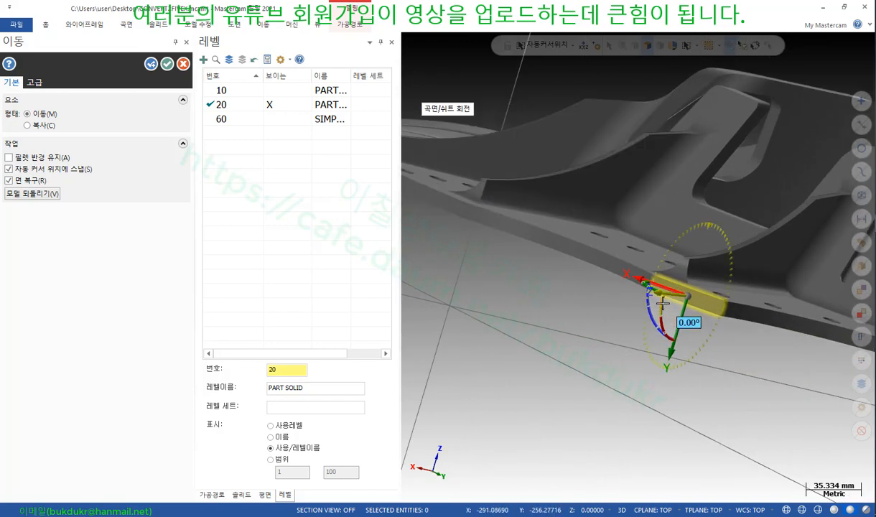
pyautogui.click(662, 304)
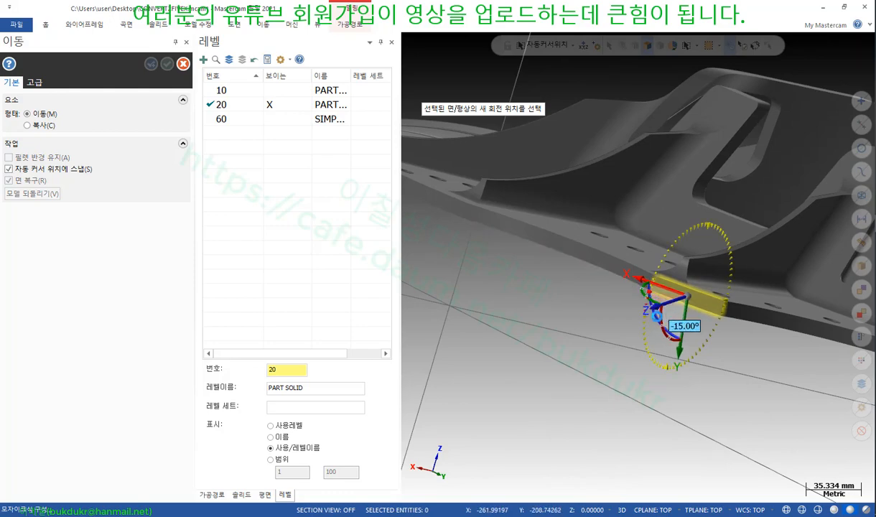
pyautogui.click(701, 297)
pyautogui.scroll(2, 715, 296)
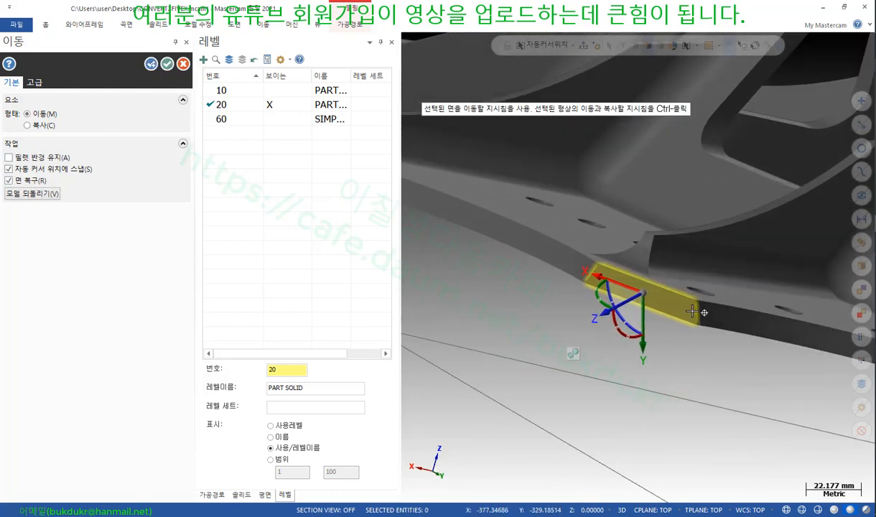
# Rotate the flange end face about the gnomon's X axis again in the opposite direction, and accept the result
pyautogui.moveTo(691, 311); pyautogui.dragTo(658, 311, button='middle')
pyautogui.scroll(-2, 618, 289)
pyautogui.scroll(6, 810, 331)
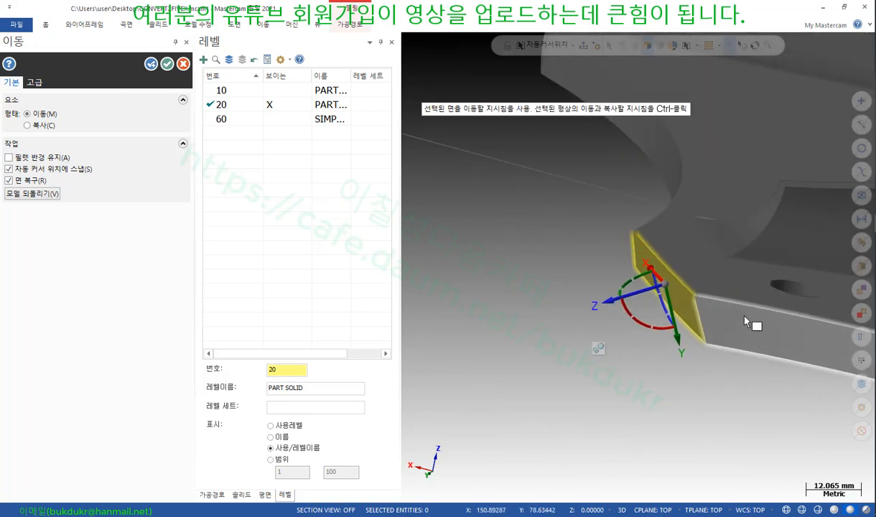
pyautogui.click(629, 298)
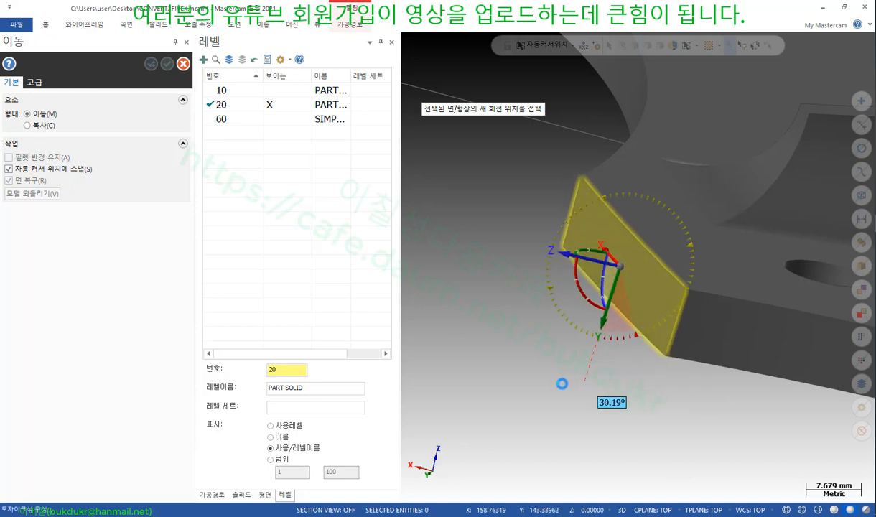
pyautogui.click(594, 384)
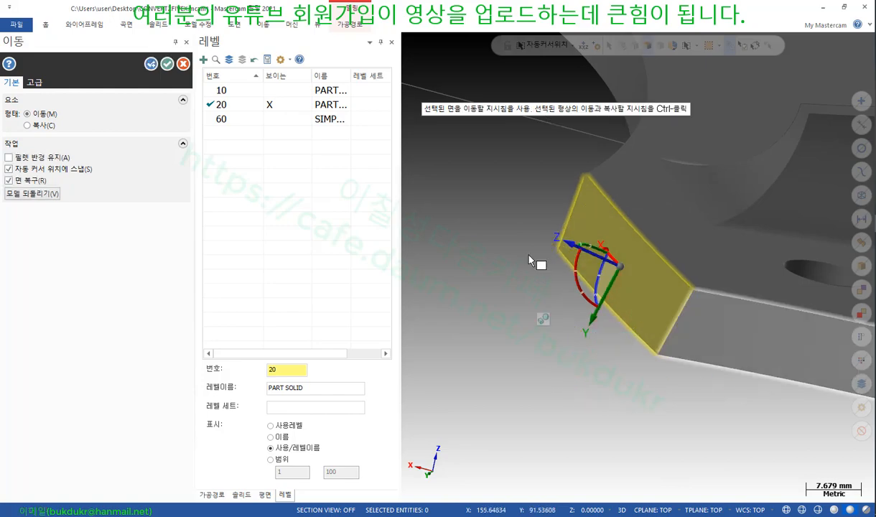
pyautogui.click(166, 63)
# Check the tilted end face against the rotation illustration on page 317 of the textbook PDF in Acrobat
pyautogui.moveTo(492, 229)
pyautogui.mouseDown(button='middle')
pyautogui.moveTo(531, 237)
pyautogui.moveTo(578, 225)
pyautogui.moveTo(778, 300)
pyautogui.moveTo(582, 231)
pyautogui.moveTo(596, 266)
pyautogui.moveTo(614, 281)
pyautogui.mouseUp(button='middle')
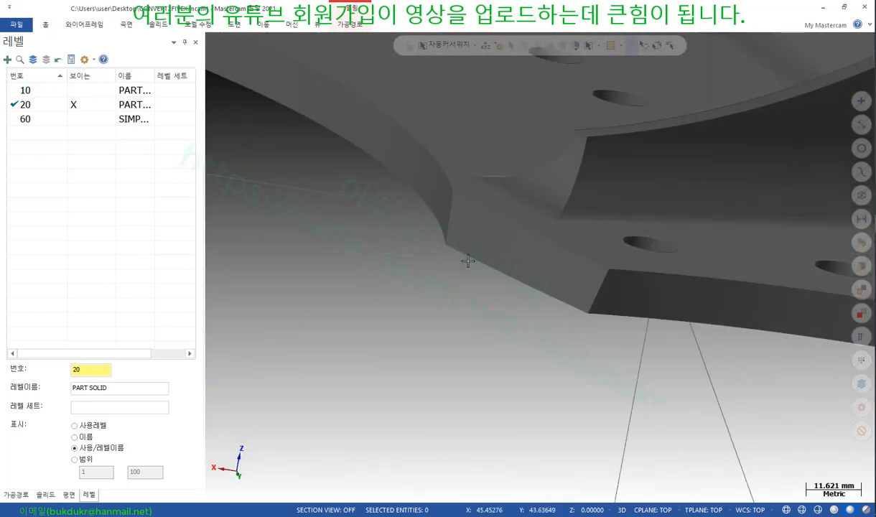
pyautogui.hotkey('alt', 'Tab')
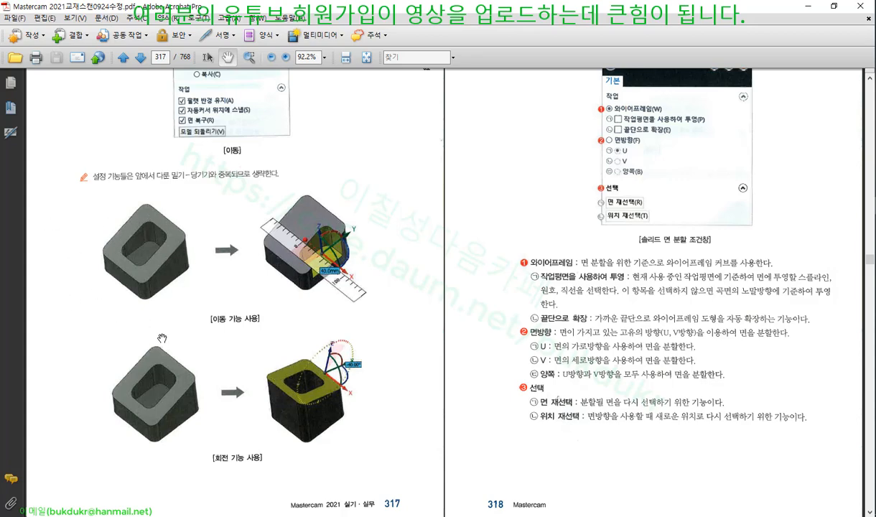
pyautogui.hotkey('alt', 'Tab')
pyautogui.scroll(-6, 467, 327)
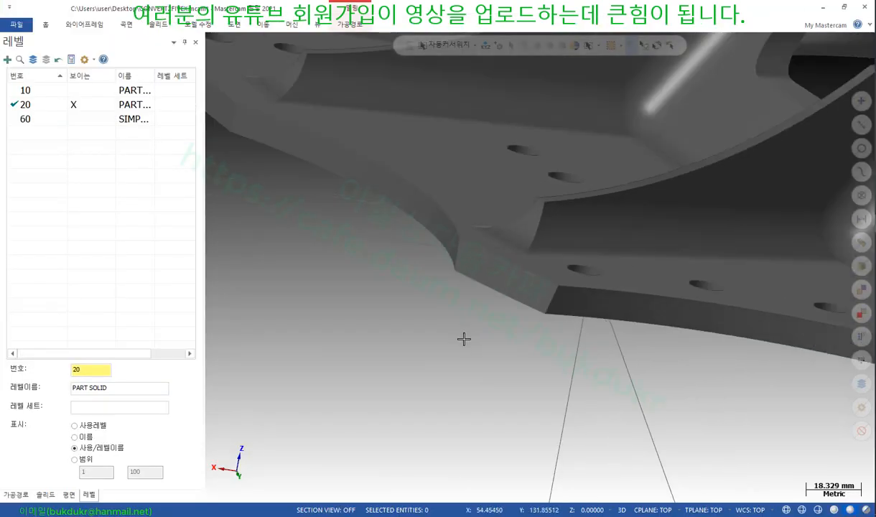
# Move the hole nearest the rib in the three-hole flange row about 25 mm along the gnomon's X axis and accept
pyautogui.moveTo(480, 248); pyautogui.dragTo(465, 301, button='middle')
pyautogui.scroll(5, 496, 287)
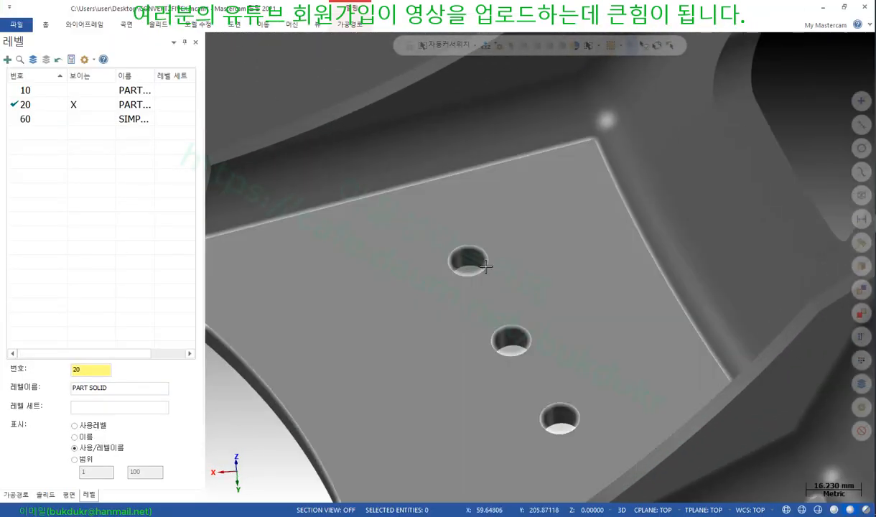
pyautogui.click(195, 25)
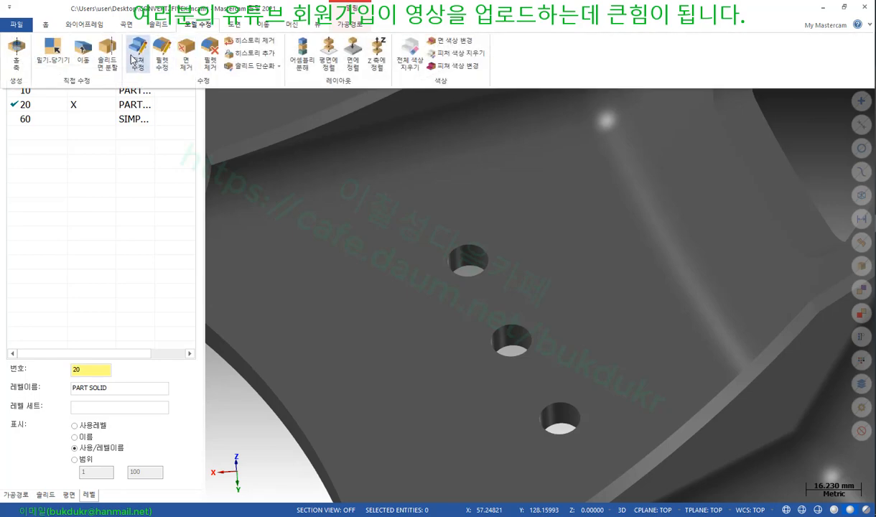
pyautogui.click(81, 51)
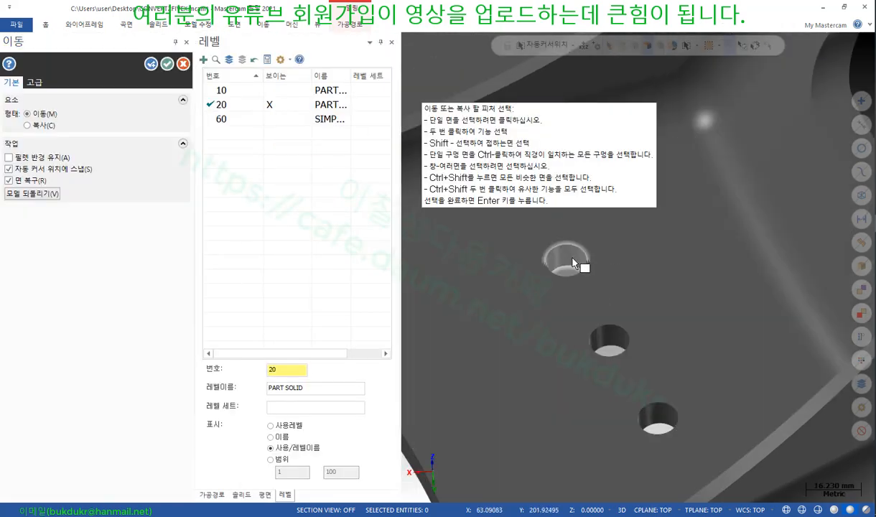
pyautogui.click(566, 260)
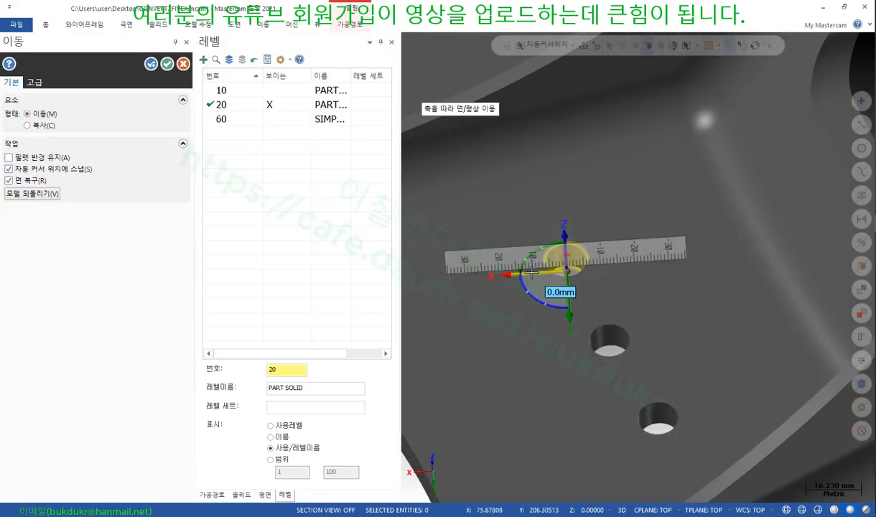
pyautogui.click(530, 276)
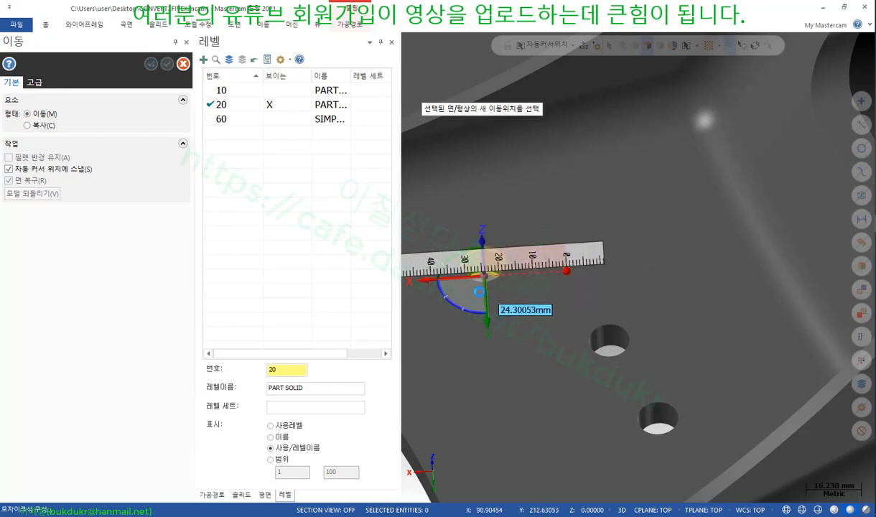
pyautogui.click(474, 282)
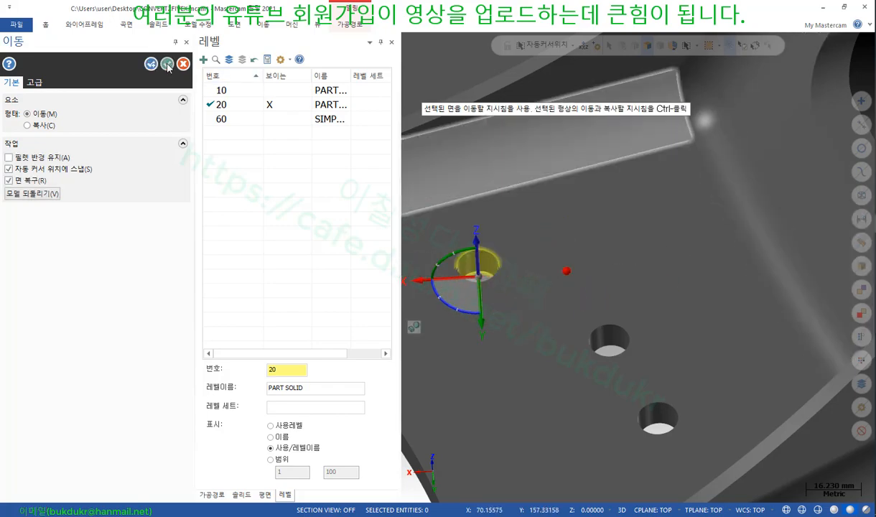
pyautogui.click(168, 66)
pyautogui.scroll(-2, 483, 201)
pyautogui.moveTo(521, 228)
pyautogui.mouseDown(button='middle')
pyautogui.moveTo(543, 265)
pyautogui.moveTo(521, 227)
pyautogui.mouseUp(button='middle')
pyautogui.scroll(-2, 451, 233)
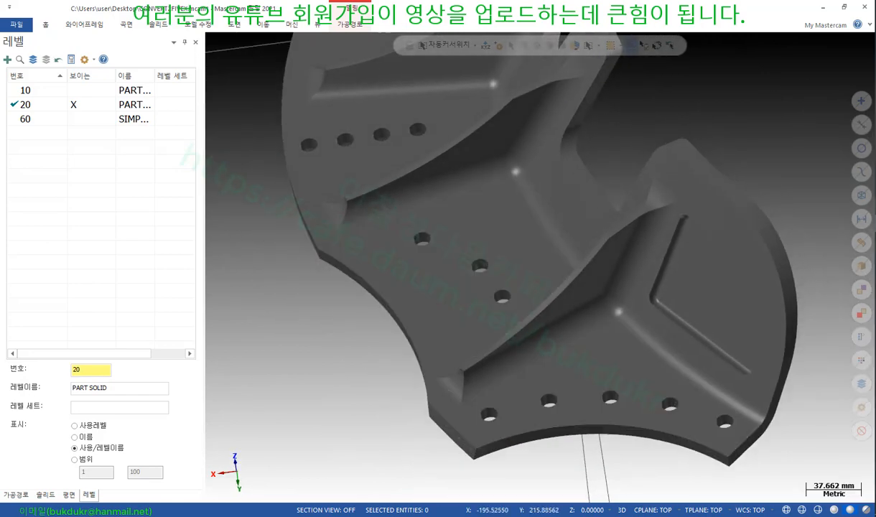
# Switch to the textbook PDF in Acrobat, review the Move and Split Solid Face sections on pages 317–318, and return to Mastercam
pyautogui.hotkey('alt', 'Tab')
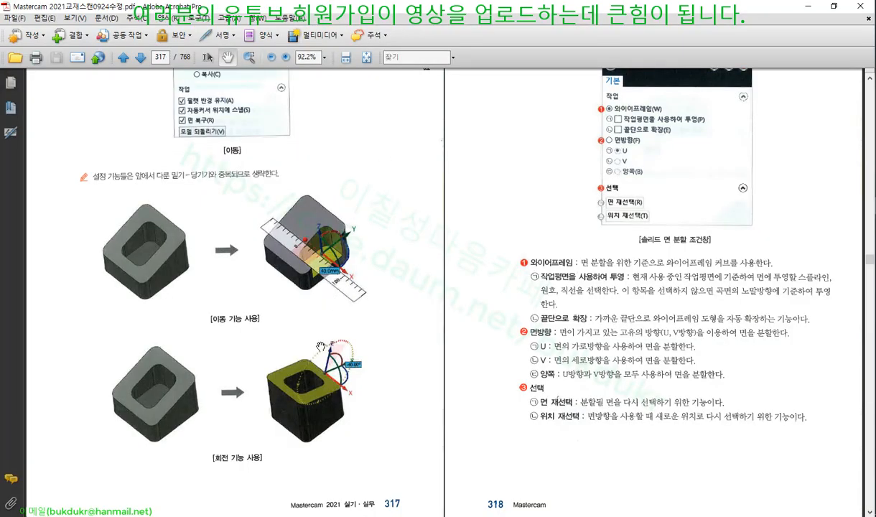
pyautogui.moveTo(321, 347); pyautogui.dragTo(292, 330)
pyautogui.scroll(5, 624, 281)
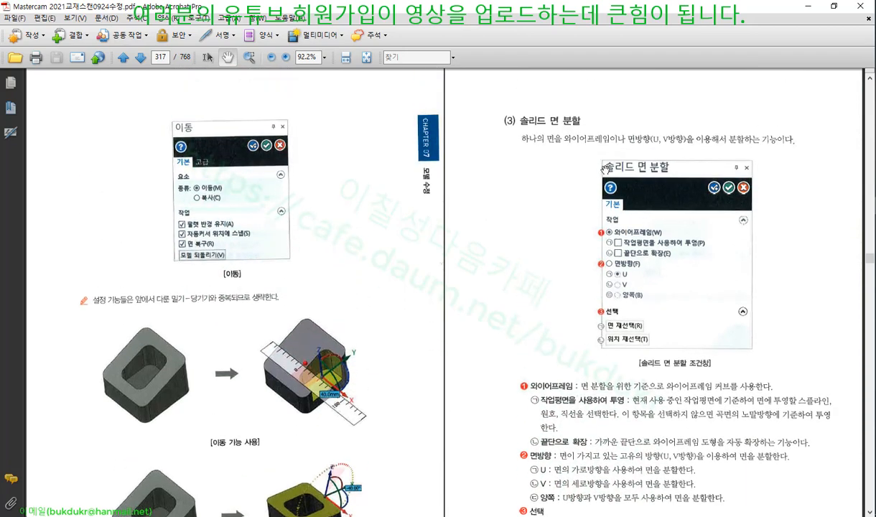
pyautogui.scroll(-2, 522, 262)
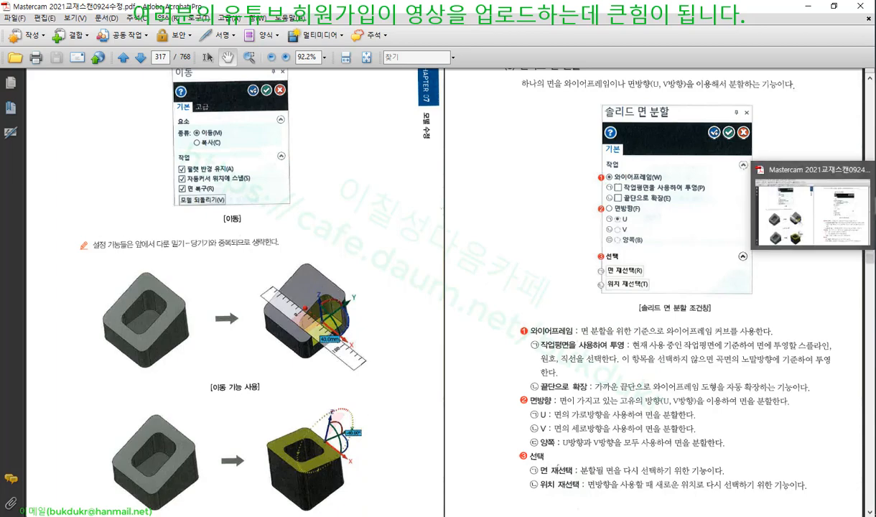
pyautogui.click(808, 223)
# Set the graphics view to Top (WCS) and examine the flange around the fan-shaped pocket and its curved hole row
pyautogui.moveTo(696, 250)
pyautogui.mouseDown(button='middle')
pyautogui.moveTo(562, 223)
pyautogui.moveTo(552, 249)
pyautogui.moveTo(603, 263)
pyautogui.moveTo(563, 258)
pyautogui.mouseUp(button='middle')
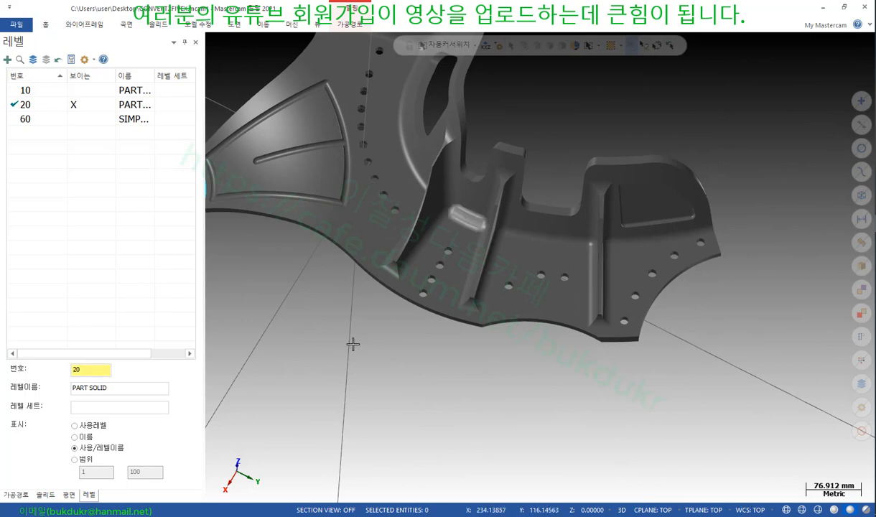
pyautogui.rightClick(314, 118)
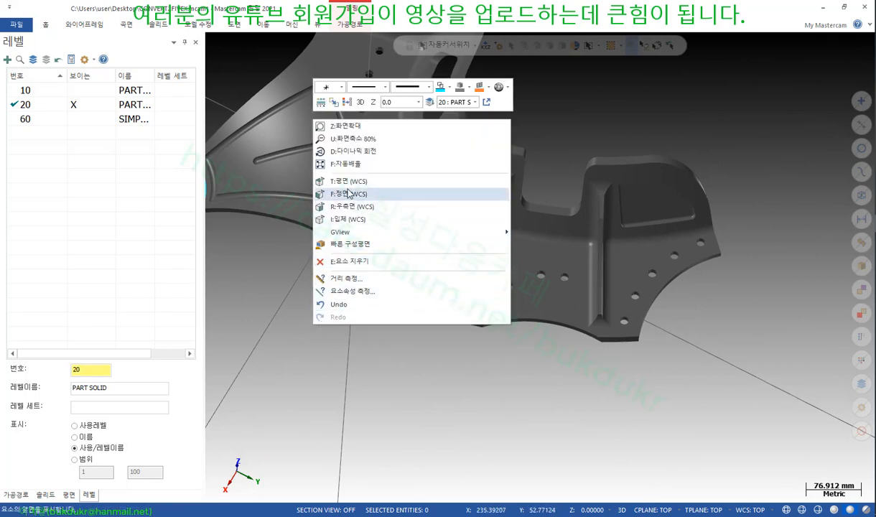
pyautogui.click(346, 181)
pyautogui.scroll(-1, 380, 204)
pyautogui.scroll(5, 702, 355)
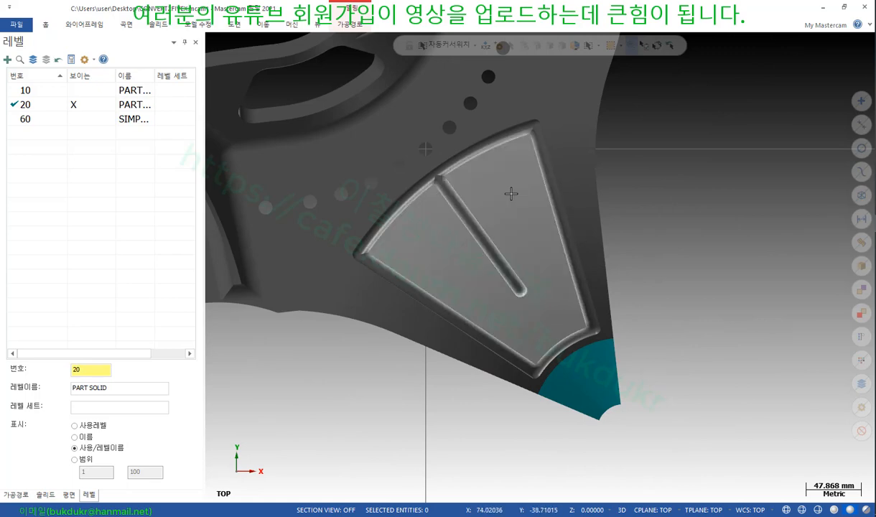
pyautogui.scroll(-3, 725, 280)
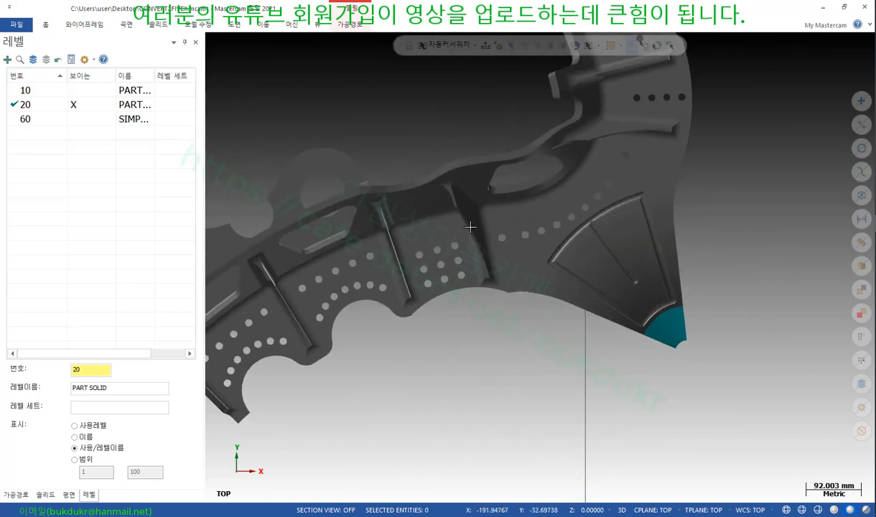
pyautogui.scroll(5, 470, 229)
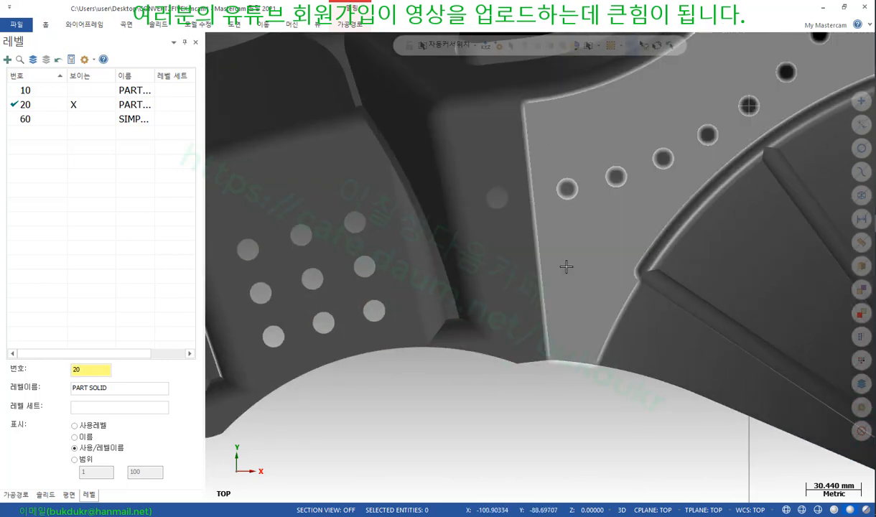
# Draw a centre-point circle about 44 mm in diameter on the flange between the curved hole row and the outer edge
pyautogui.scroll(-4, 566, 267)
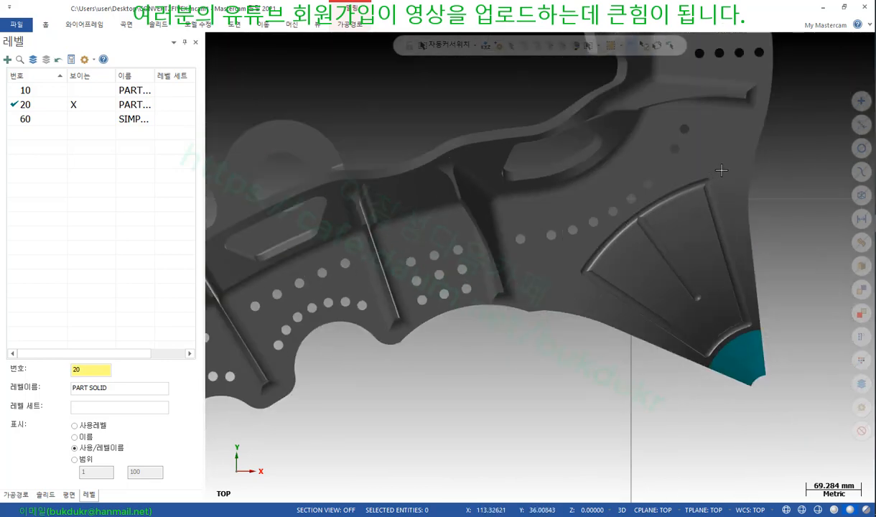
pyautogui.scroll(-2, 667, 214)
pyautogui.scroll(1, 690, 201)
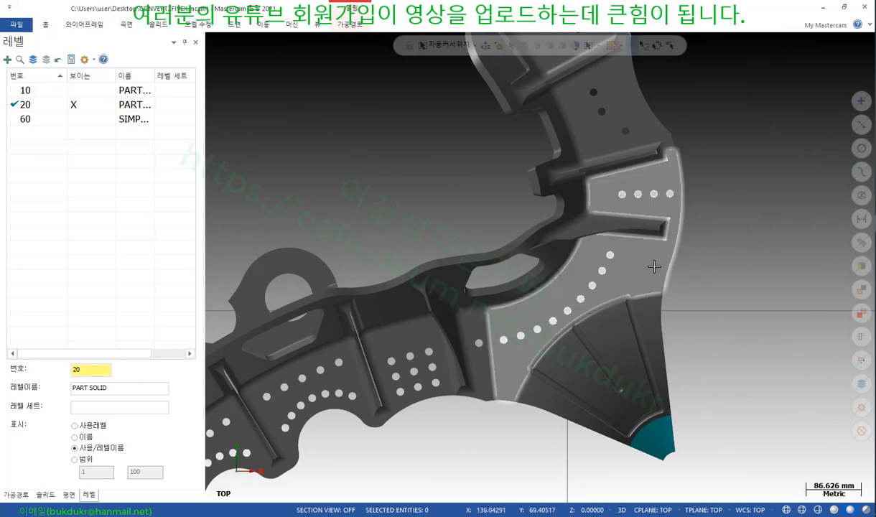
pyautogui.scroll(2, 654, 266)
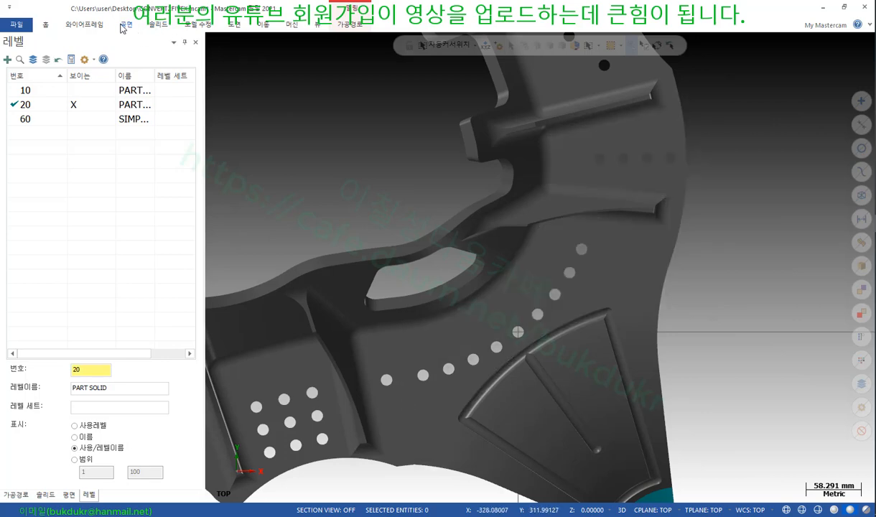
pyautogui.click(93, 25)
pyautogui.click(135, 51)
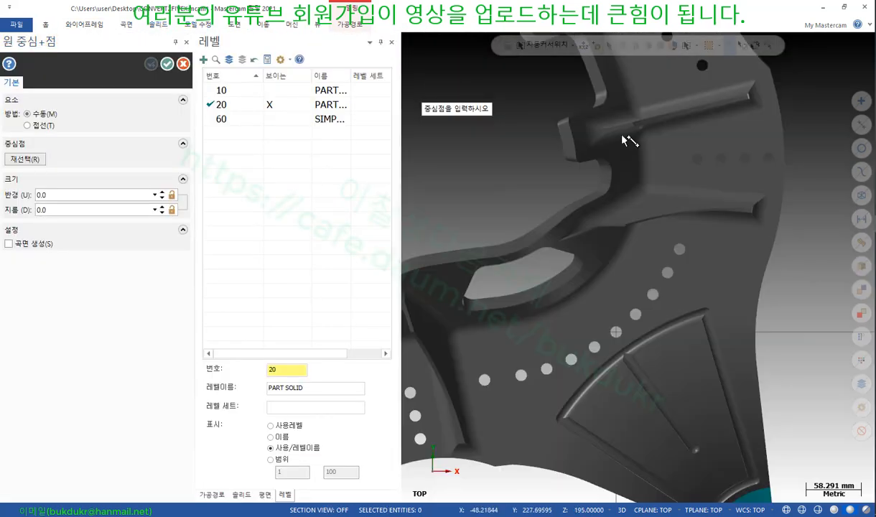
pyautogui.click(720, 265)
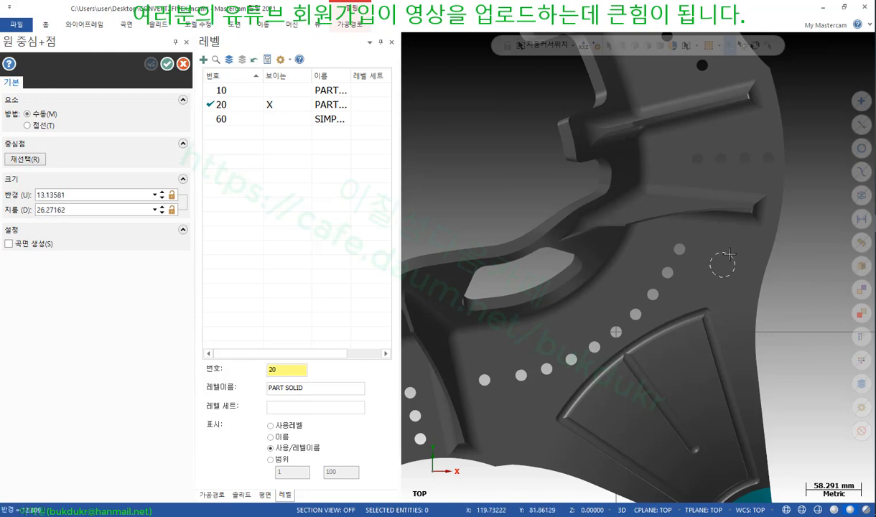
pyautogui.click(747, 257)
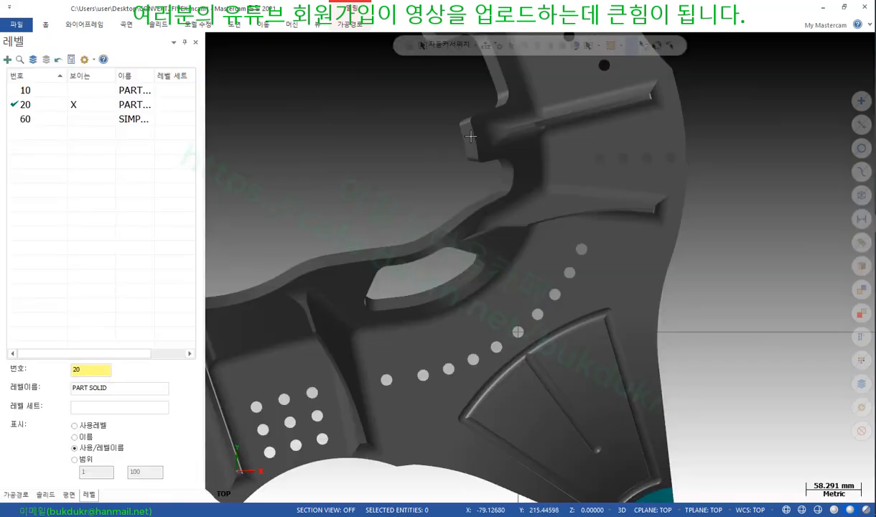
pyautogui.click(166, 64)
# Select the new circle in wireframe display, set its centre Z to 50 mm in the arc properties, and restore shading
pyautogui.hotkey('alt', 's')
pyautogui.click(638, 246)
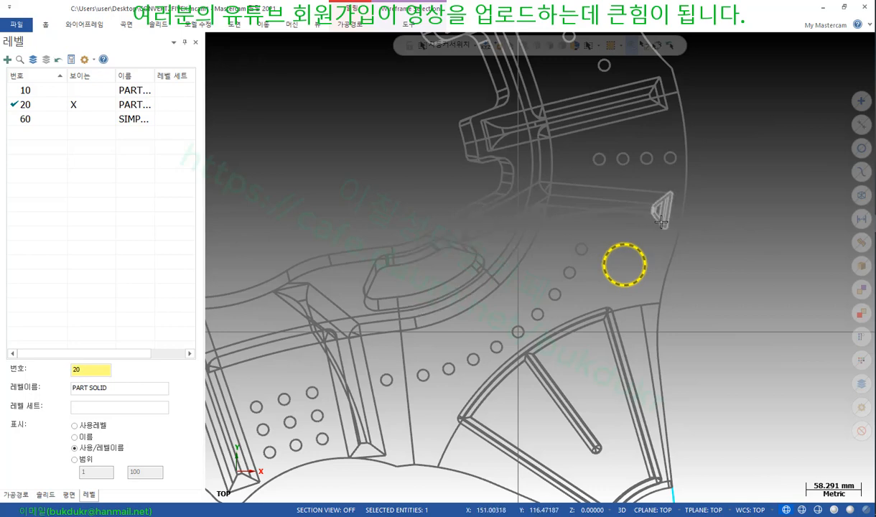
pyautogui.press('F4')
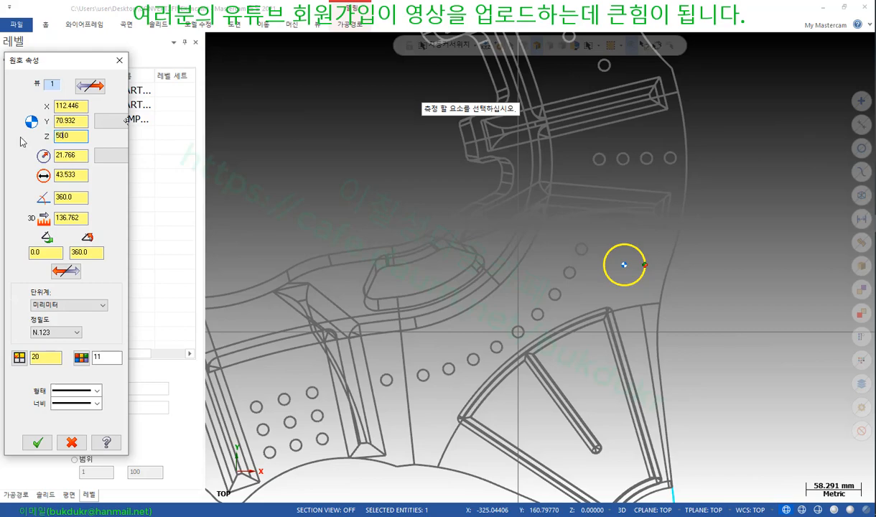
pyautogui.click(37, 442)
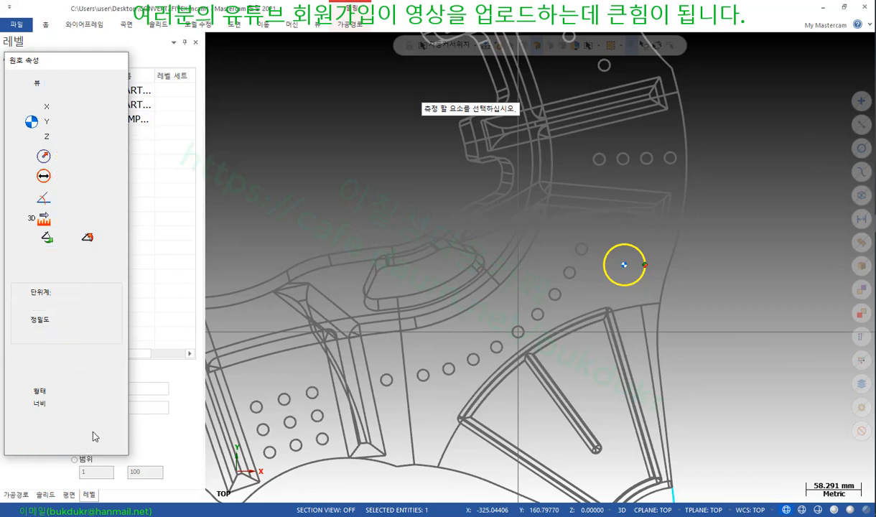
pyautogui.scroll(-1, 743, 233)
pyautogui.hotkey('alt', 's')
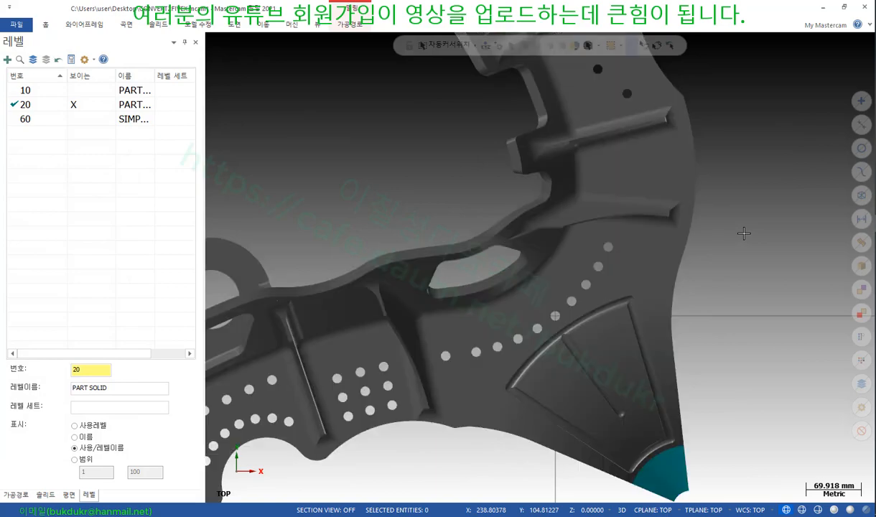
# Raise the circle toward the flange by setting its centre Z to 100 mm in the arc properties
pyautogui.moveTo(743, 233)
pyautogui.mouseDown(button='middle')
pyautogui.moveTo(573, 235)
pyautogui.moveTo(479, 209)
pyautogui.moveTo(493, 219)
pyautogui.mouseUp(button='middle')
pyautogui.click(673, 279)
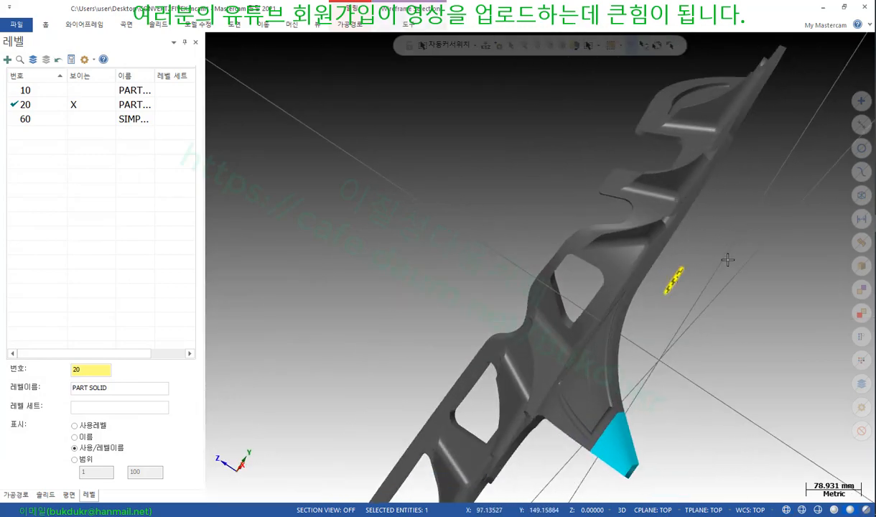
pyautogui.scroll(1, 728, 260)
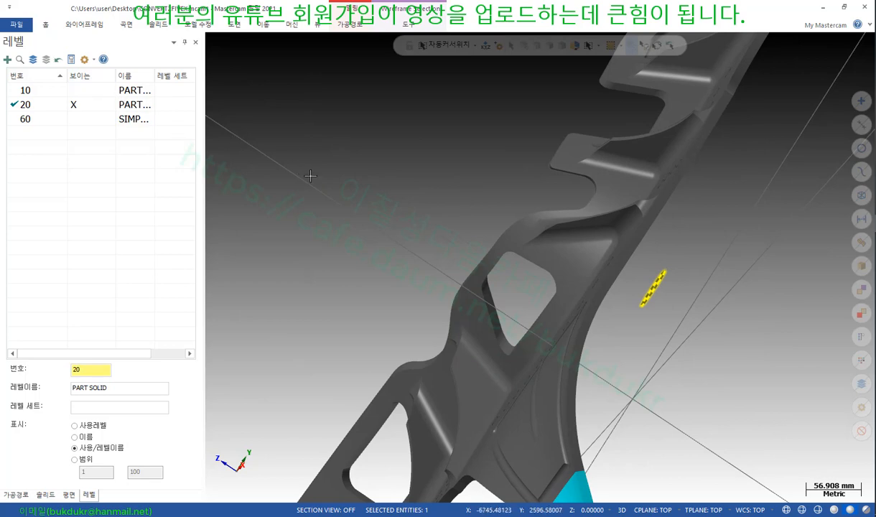
pyautogui.press('F4')
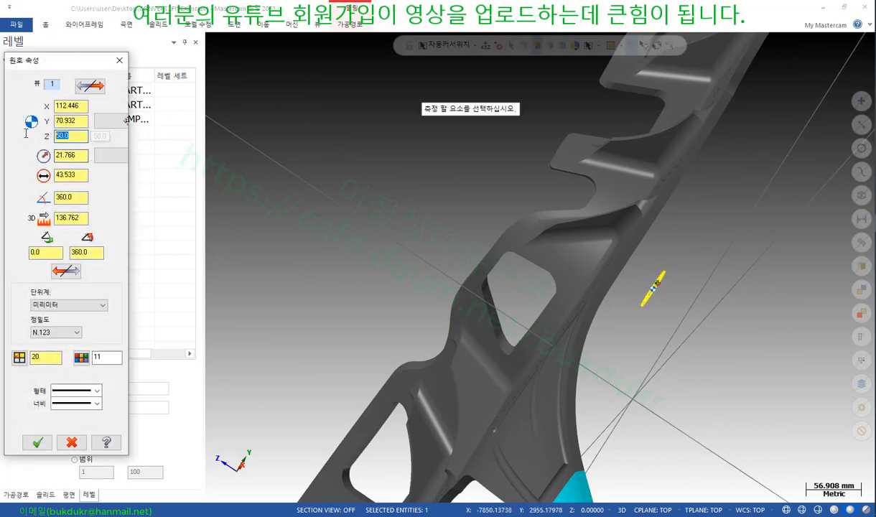
pyautogui.press('Return')
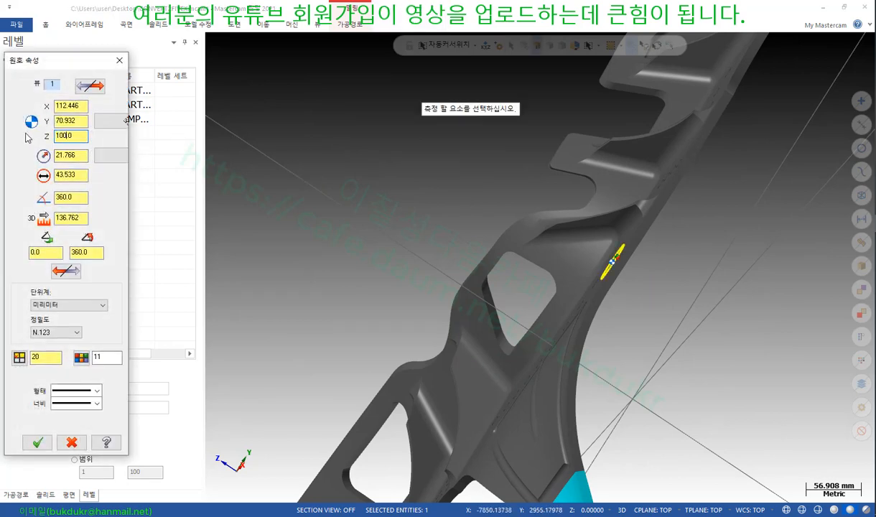
pyautogui.moveTo(622, 212)
pyautogui.mouseDown(button='middle')
pyautogui.moveTo(787, 304)
pyautogui.moveTo(809, 182)
pyautogui.moveTo(803, 226)
pyautogui.mouseUp(button='middle')
pyautogui.scroll(2, 802, 226)
pyautogui.press('Return')
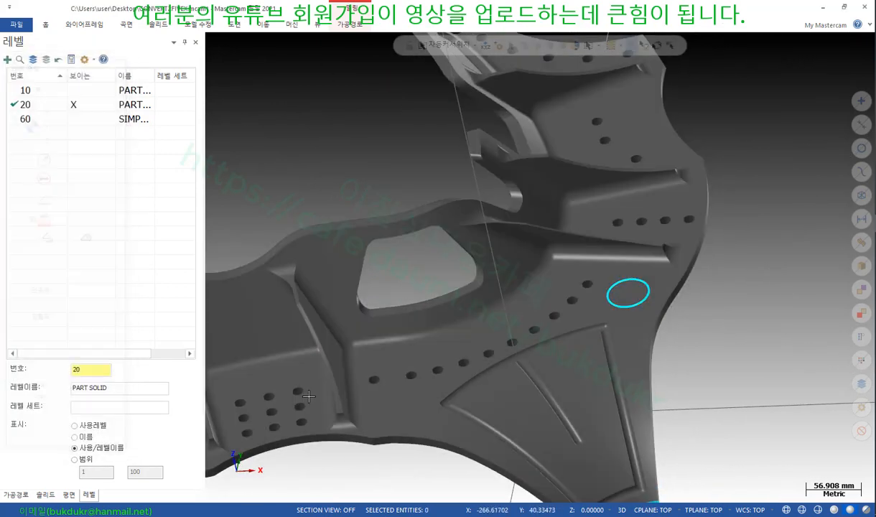
# Start Split Solid Face with the wireframe method and select the flange face around the circle and hole row
pyautogui.scroll(2, 739, 301)
pyautogui.scroll(2, 493, 290)
pyautogui.moveTo(493, 291)
pyautogui.mouseDown(button='middle')
pyautogui.moveTo(491, 243)
pyautogui.moveTo(495, 288)
pyautogui.mouseUp(button='middle')
pyautogui.scroll(2, 495, 289)
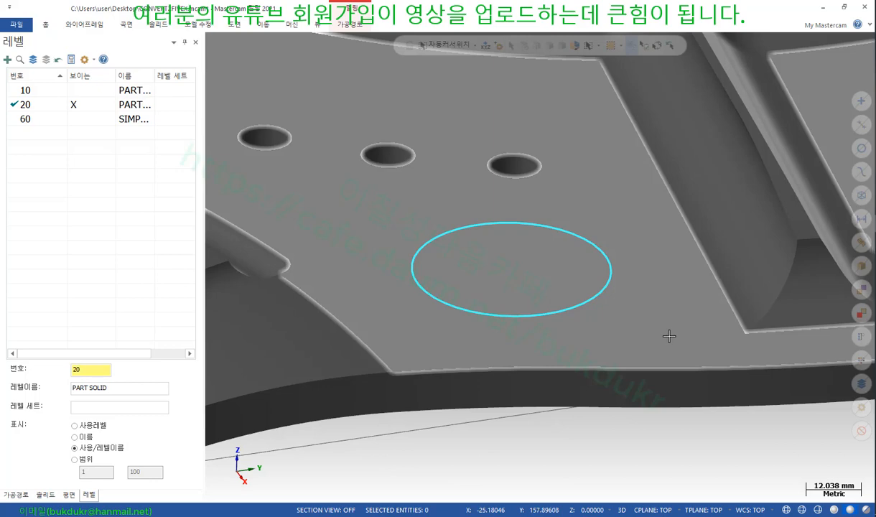
pyautogui.scroll(-1, 554, 251)
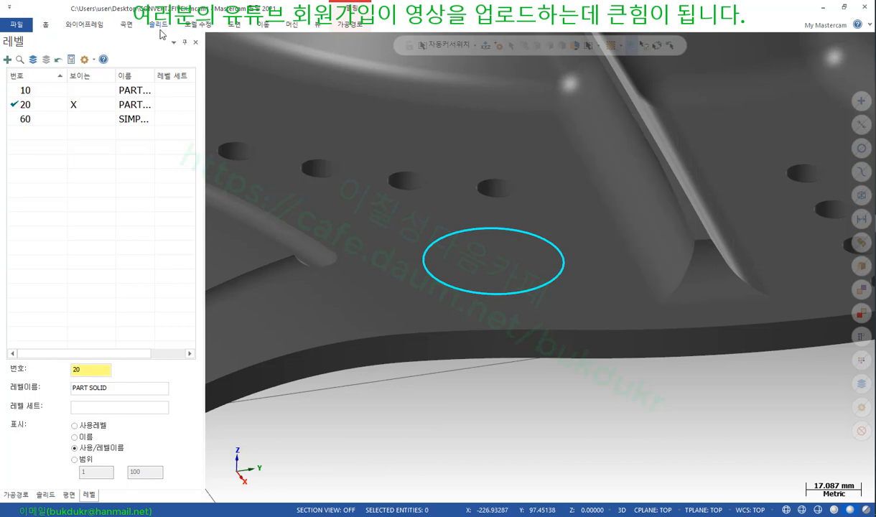
pyautogui.click(194, 25)
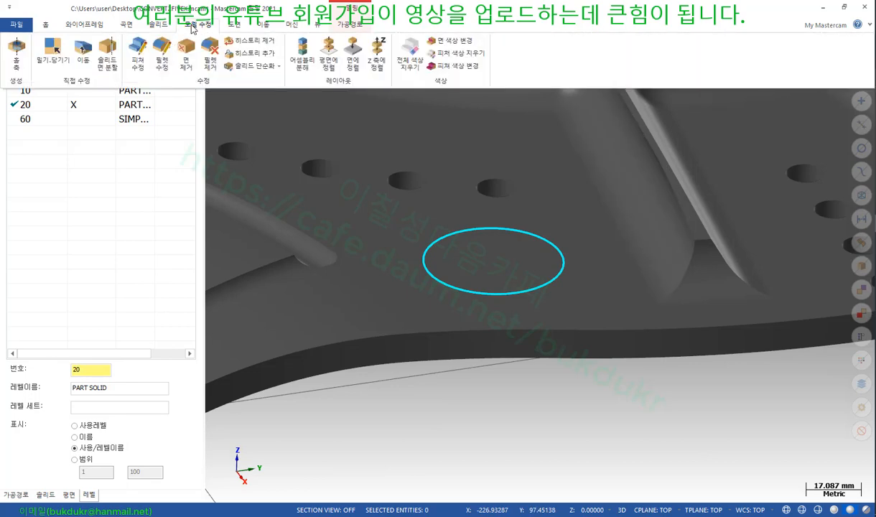
pyautogui.click(114, 57)
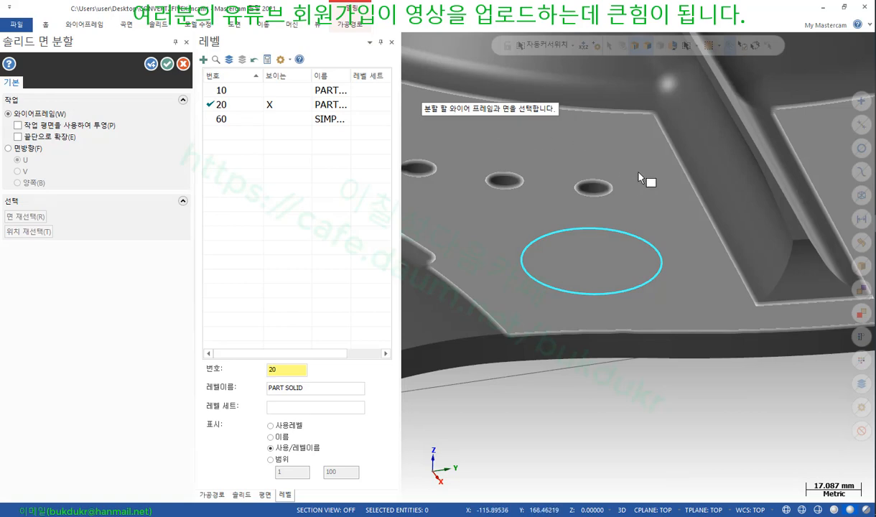
pyautogui.click(638, 172)
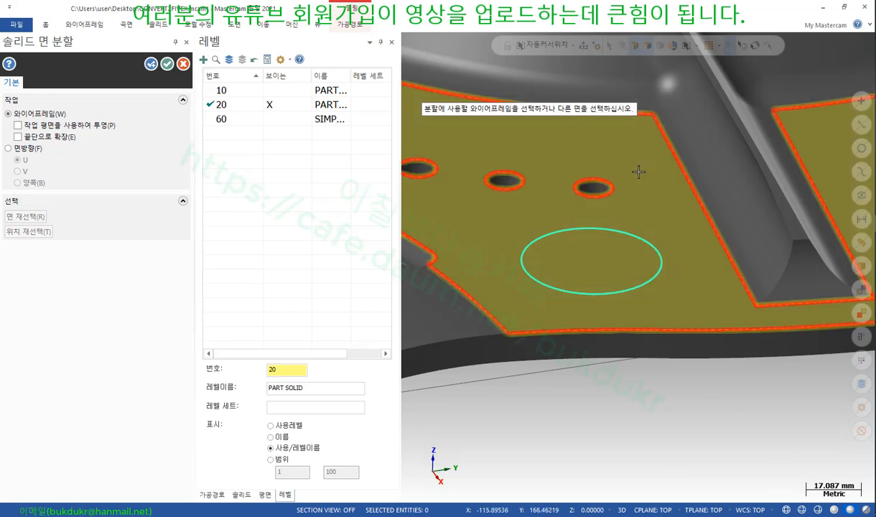
# Enable projecting the splitting wireframe onto the face using the construction plane
pyautogui.scroll(-3, 645, 234)
pyautogui.scroll(3, 655, 232)
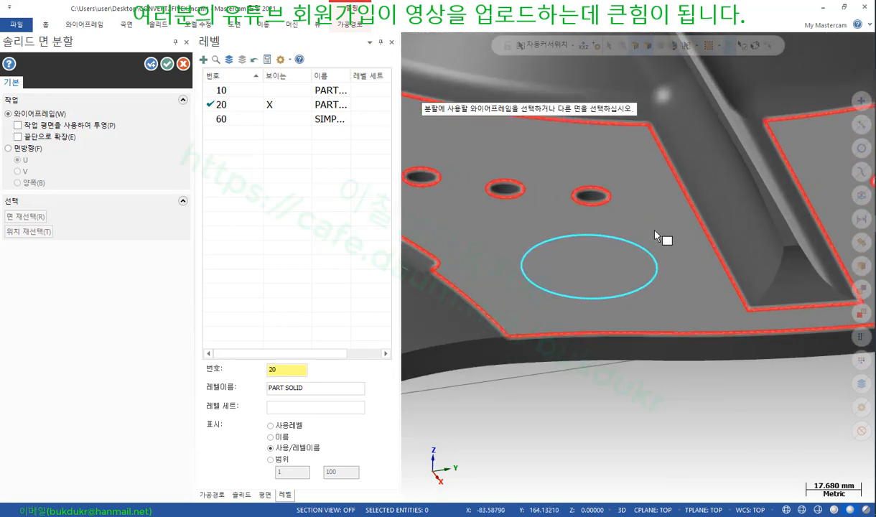
pyautogui.moveTo(582, 255); pyautogui.dragTo(514, 258, button='middle')
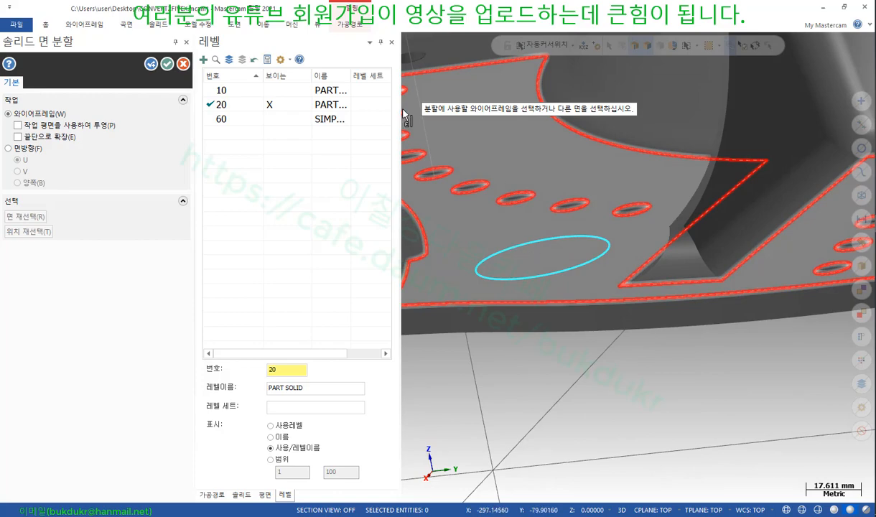
pyautogui.click(18, 125)
pyautogui.moveTo(568, 276)
pyautogui.mouseDown(button='middle')
pyautogui.moveTo(596, 271)
pyautogui.moveTo(556, 269)
pyautogui.mouseUp(button='middle')
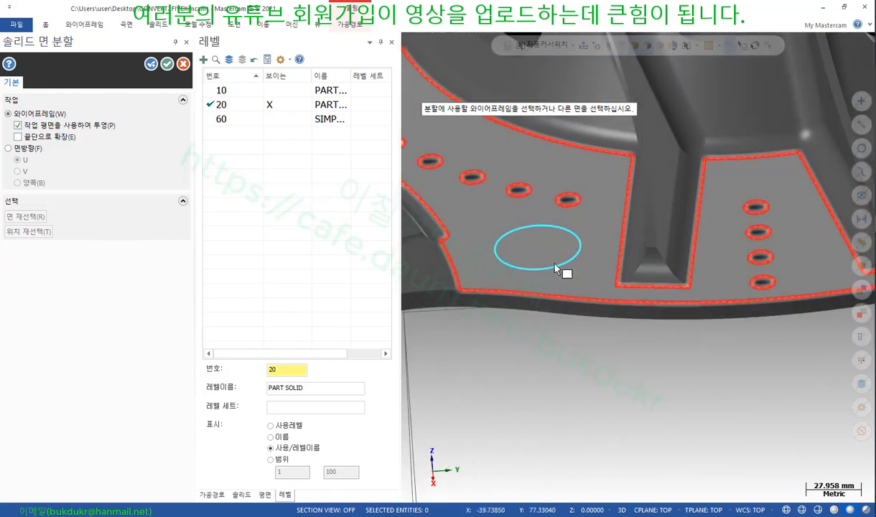
# Pick the circle in wireframe display as the splitting geometry, then apply the face split and finish the command
pyautogui.hotkey('alt', 's')
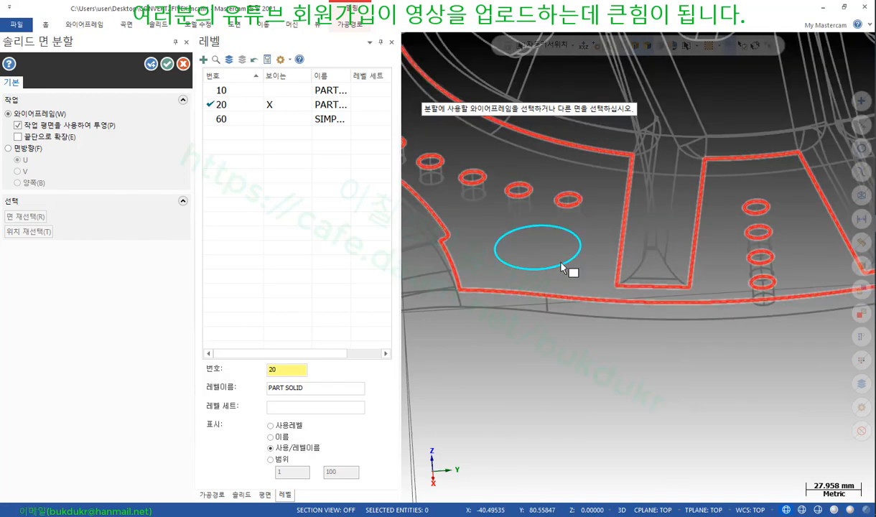
pyautogui.scroll(-2, 574, 270)
pyautogui.moveTo(584, 268); pyautogui.dragTo(546, 258, button='middle')
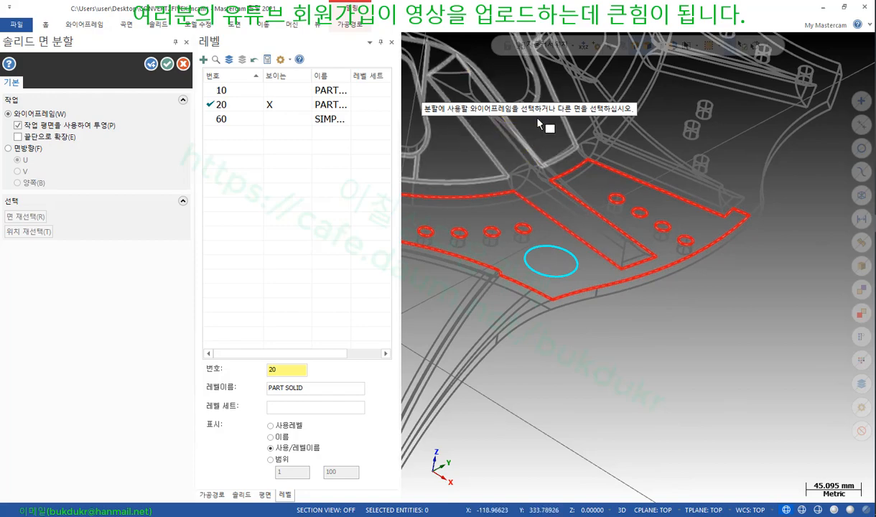
pyautogui.scroll(3, 573, 280)
pyautogui.scroll(-1, 567, 302)
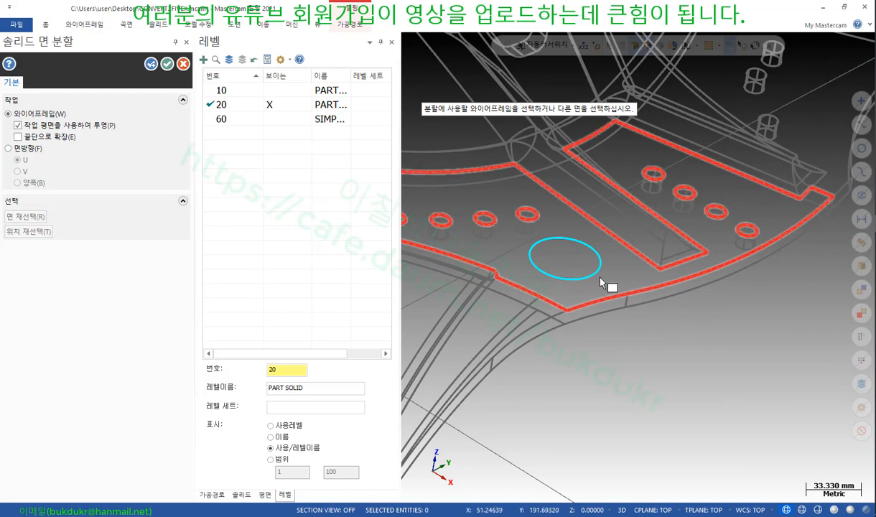
pyautogui.moveTo(609, 284); pyautogui.dragTo(514, 232)
pyautogui.scroll(-2, 649, 362)
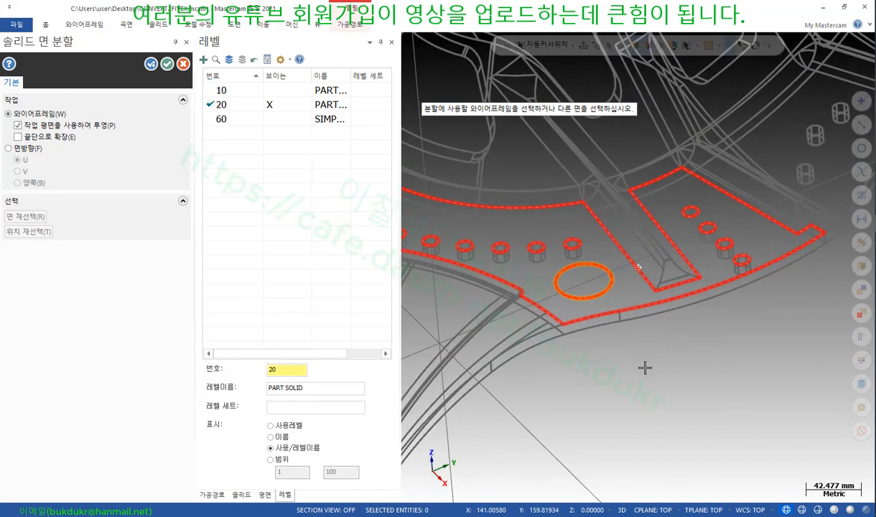
pyautogui.moveTo(645, 368); pyautogui.dragTo(535, 169, button='middle')
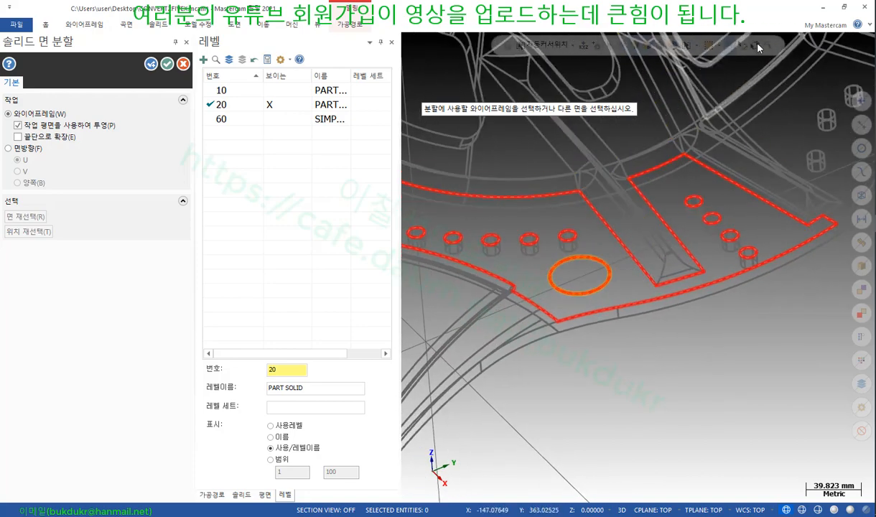
pyautogui.click(152, 64)
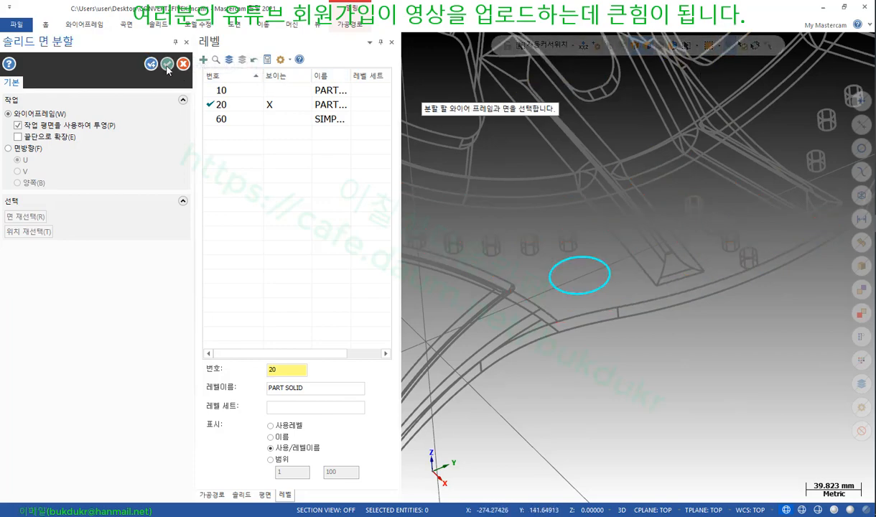
pyautogui.click(166, 65)
# Restore shaded display, examine the circular area split from the flange face, and bring up the model preparation commands
pyautogui.scroll(1, 546, 335)
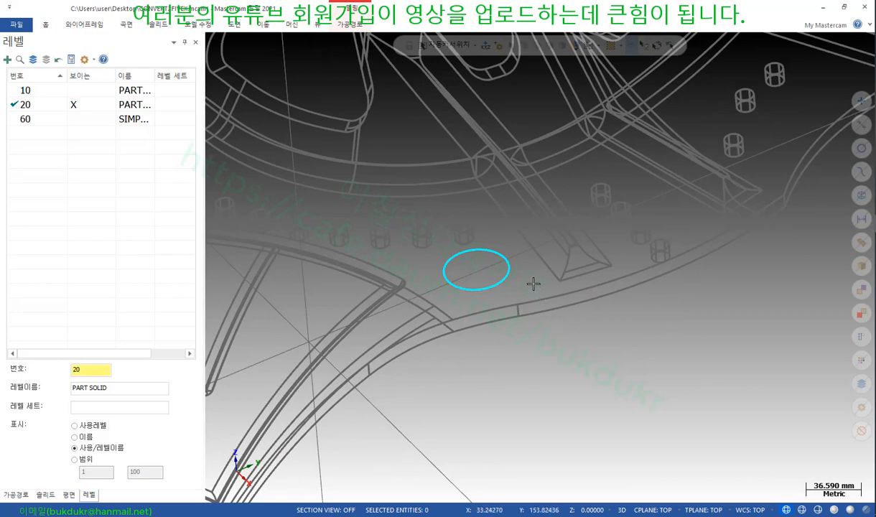
pyautogui.scroll(-2, 603, 362)
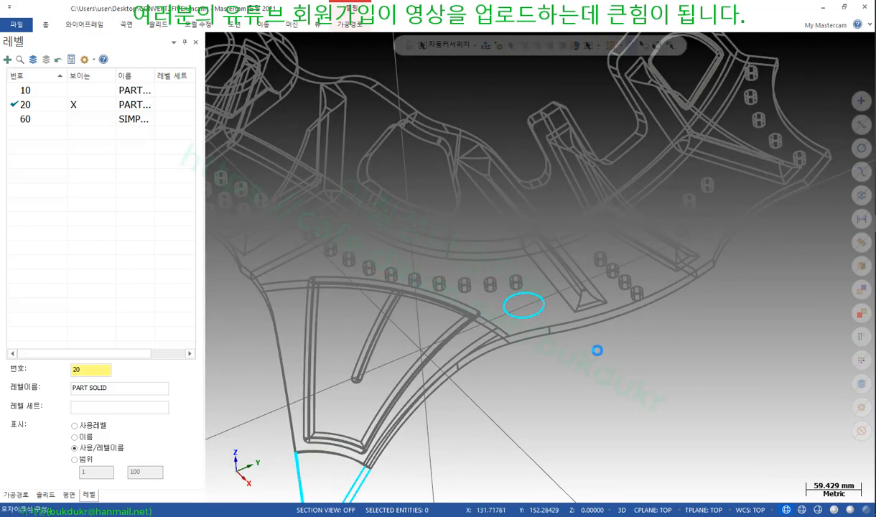
pyautogui.scroll(6, 596, 352)
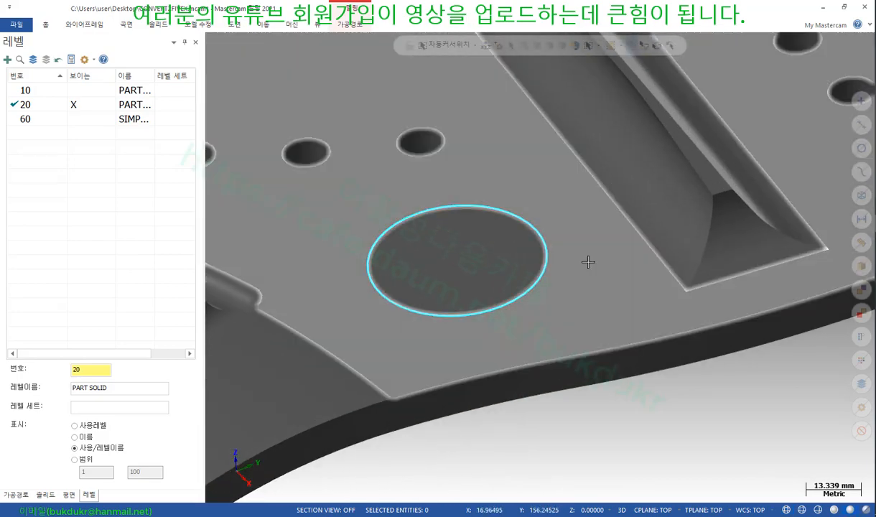
pyautogui.scroll(-2, 587, 263)
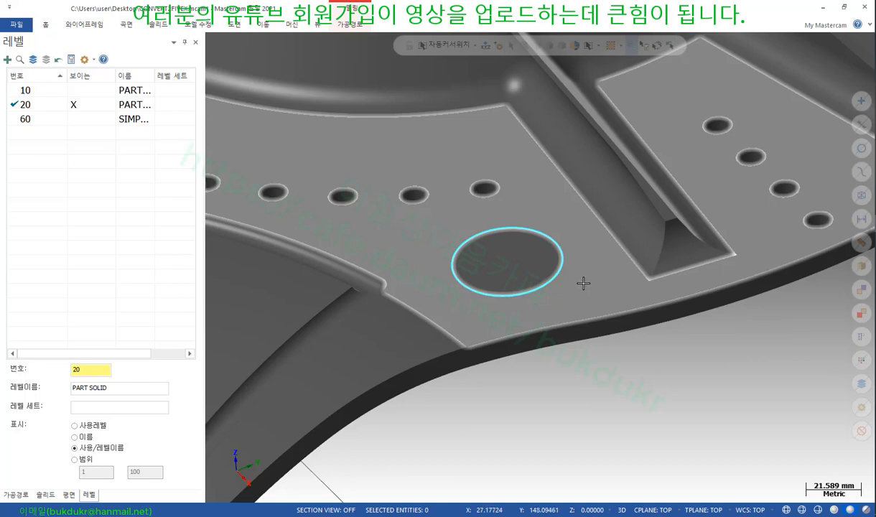
pyautogui.scroll(-2, 583, 283)
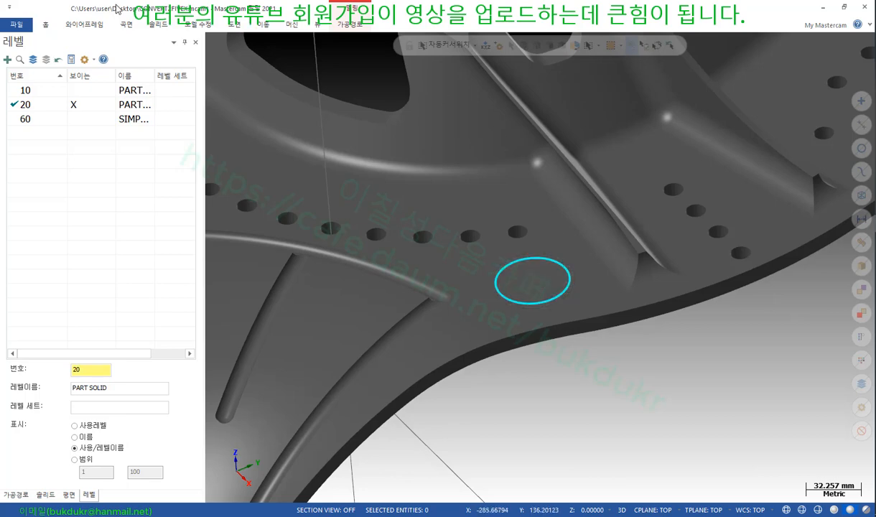
pyautogui.click(198, 25)
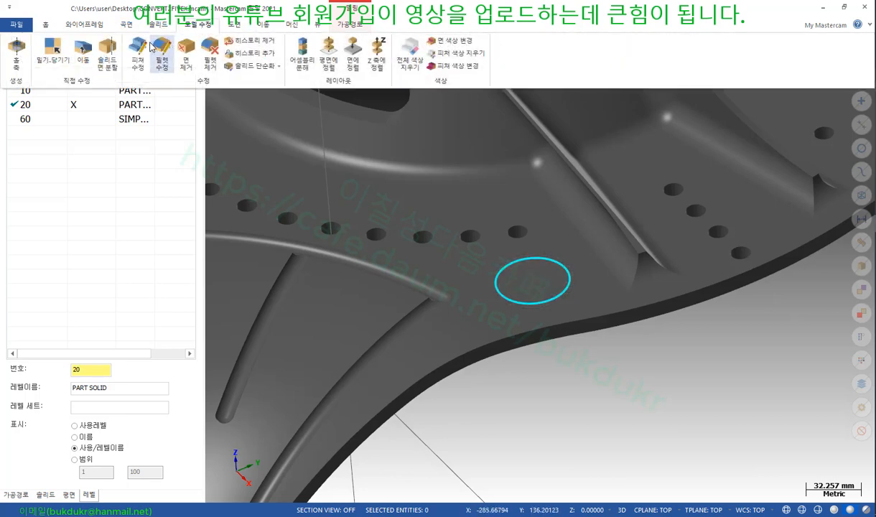
# Start Move on the circular split face and try to raise it along the Z axis
pyautogui.click(82, 50)
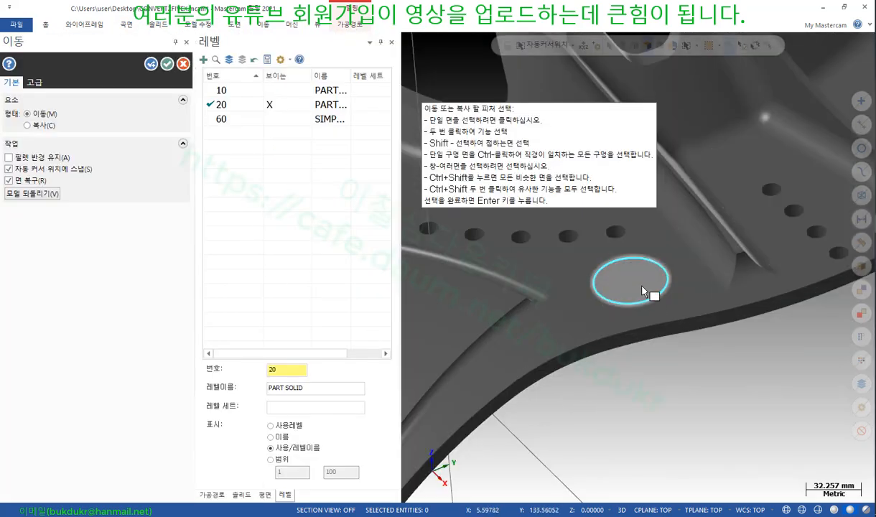
pyautogui.click(642, 289)
pyautogui.scroll(-2, 677, 412)
pyautogui.moveTo(678, 415); pyautogui.dragTo(698, 394, button='middle')
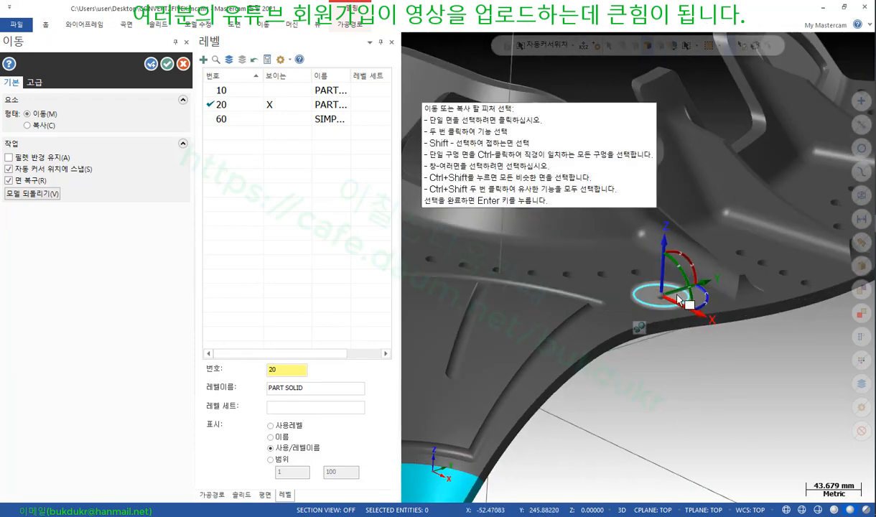
pyautogui.click(663, 279)
pyautogui.click(662, 272)
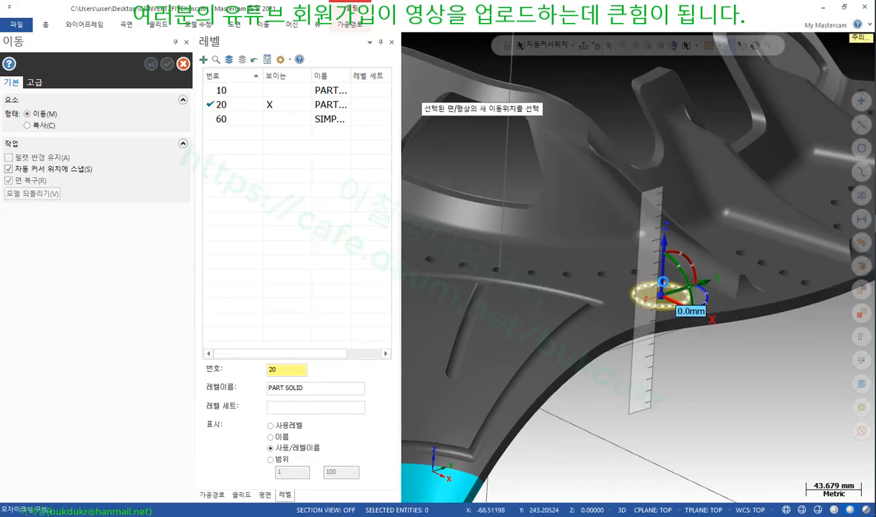
pyautogui.click(665, 263)
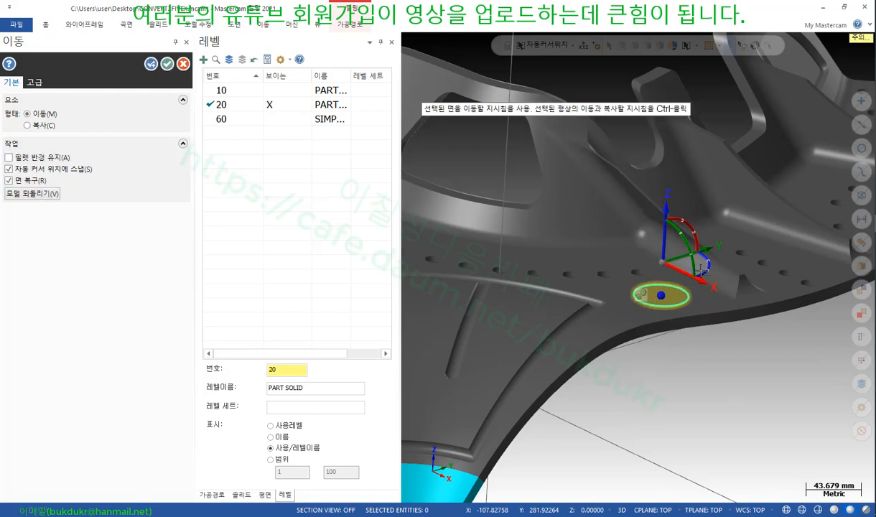
# Turn off face restoration and try to move the circular face 26 mm upward along Z
pyautogui.scroll(4, 627, 301)
pyautogui.moveTo(627, 301); pyautogui.dragTo(564, 310, button='middle')
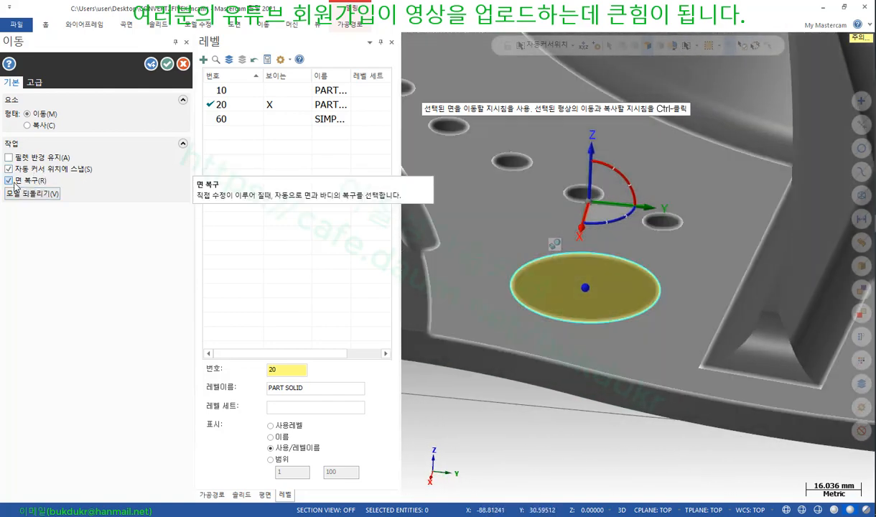
pyautogui.click(51, 183)
pyautogui.click(589, 244)
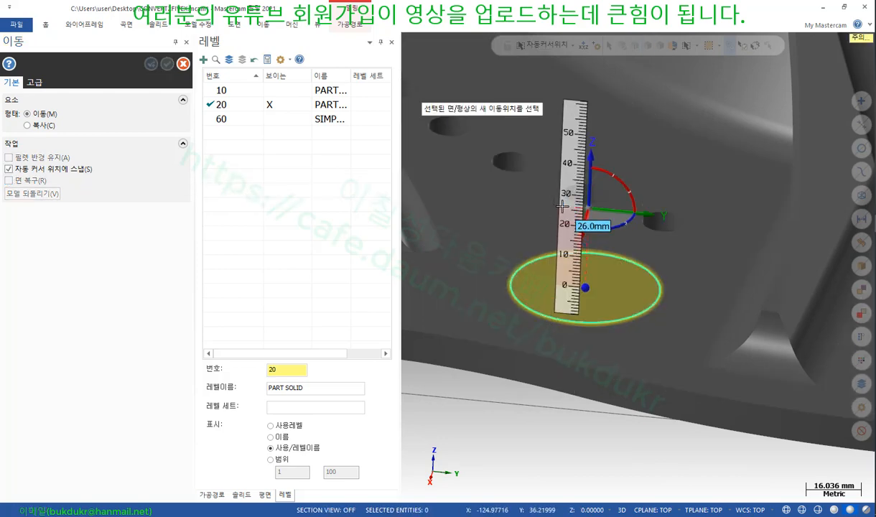
pyautogui.click(541, 308)
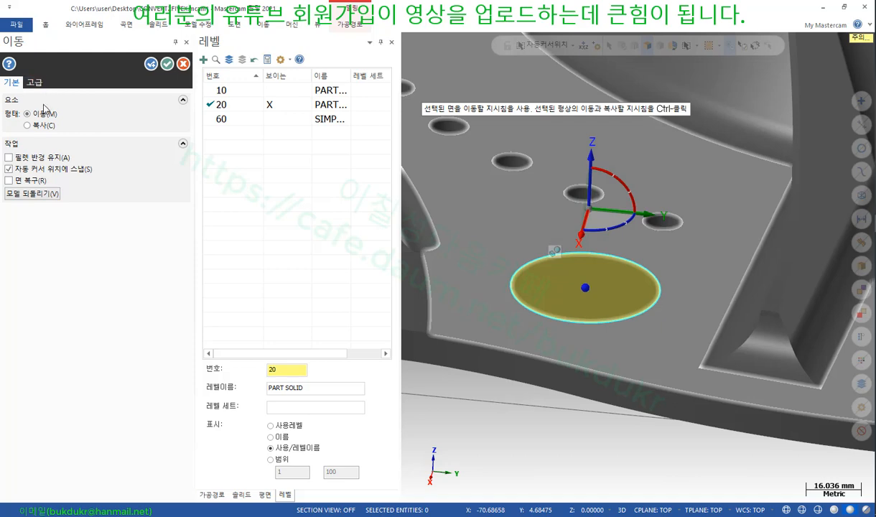
# Set the growth option to grow moved faces and try to raise the circular face about 16.37 mm along Z
pyautogui.click(34, 81)
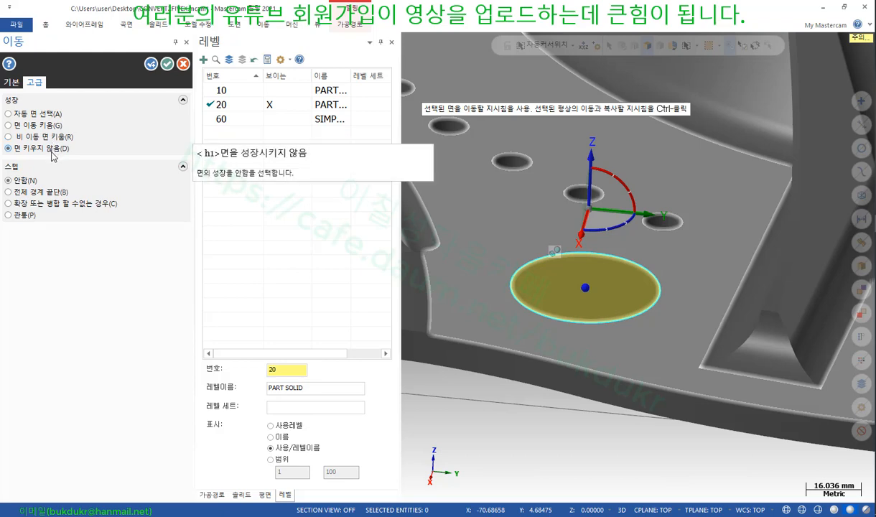
pyautogui.click(18, 125)
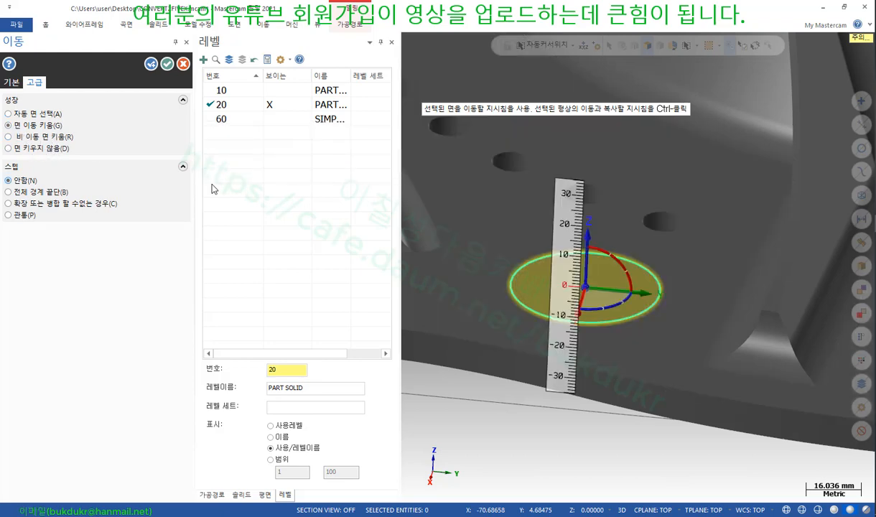
pyautogui.click(588, 267)
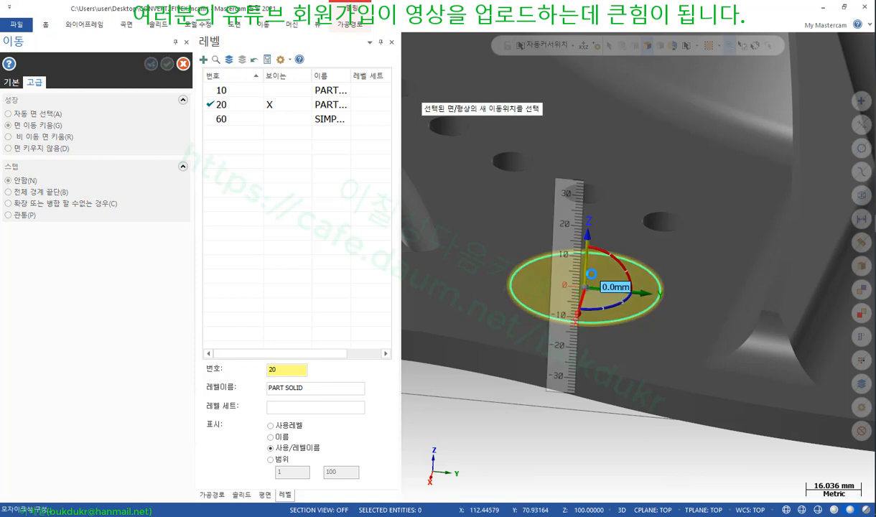
pyautogui.click(586, 237)
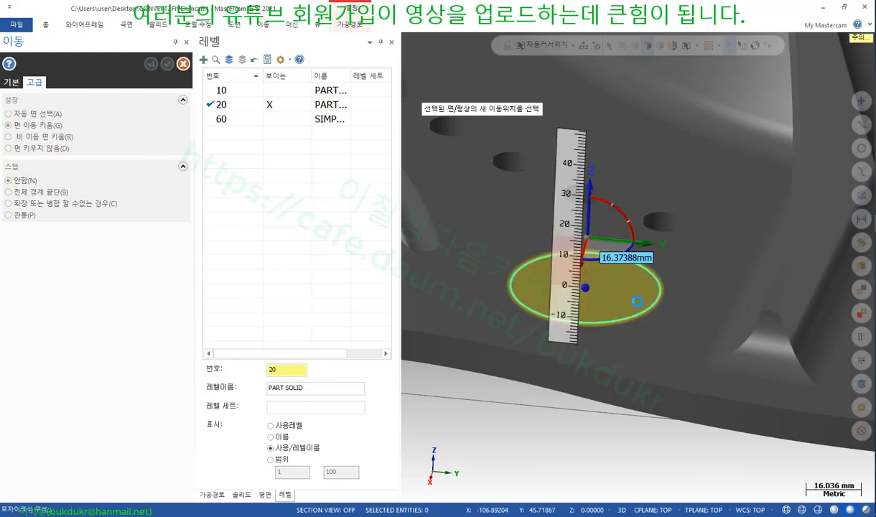
pyautogui.scroll(1, 632, 293)
pyautogui.moveTo(632, 293); pyautogui.dragTo(722, 287, button='middle')
pyautogui.scroll(1, 594, 305)
pyautogui.moveTo(594, 305); pyautogui.dragTo(448, 253, button='middle')
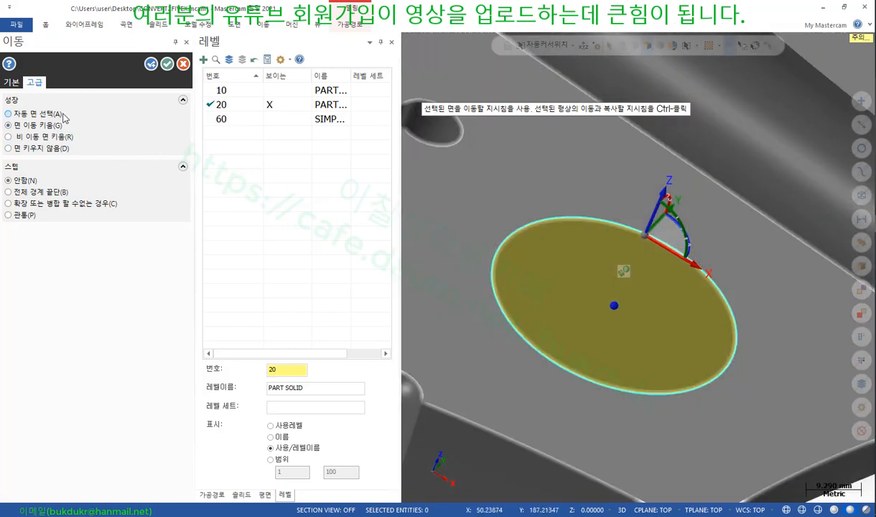
# Try the Z-axis move of the circular face once more with the basic settings, and leave the Move command
pyautogui.click(13, 83)
pyautogui.scroll(-2, 626, 317)
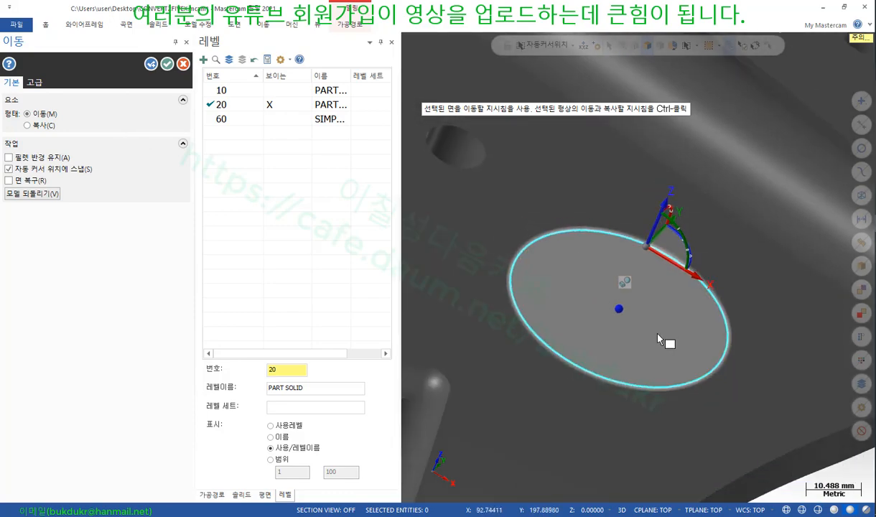
pyautogui.moveTo(627, 318); pyautogui.dragTo(559, 317, button='middle')
pyautogui.scroll(-2, 597, 292)
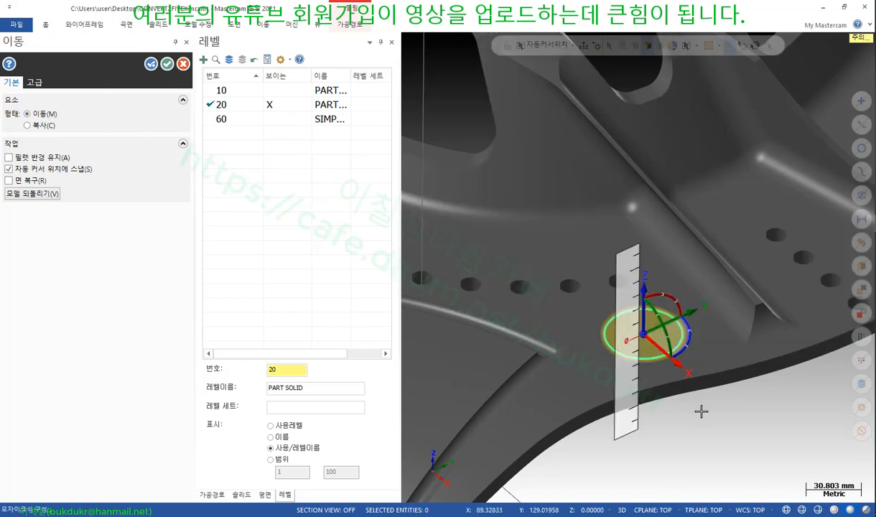
pyautogui.press('Escape')
pyautogui.scroll(-2, 607, 330)
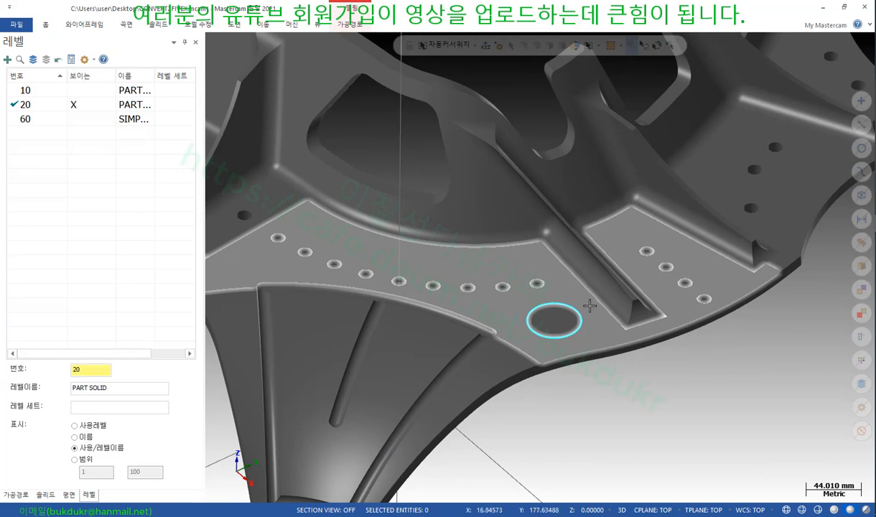
# Examine the split circle and the surrounding flange face from several angles, including edge-on
pyautogui.click(560, 322)
pyautogui.click(582, 321)
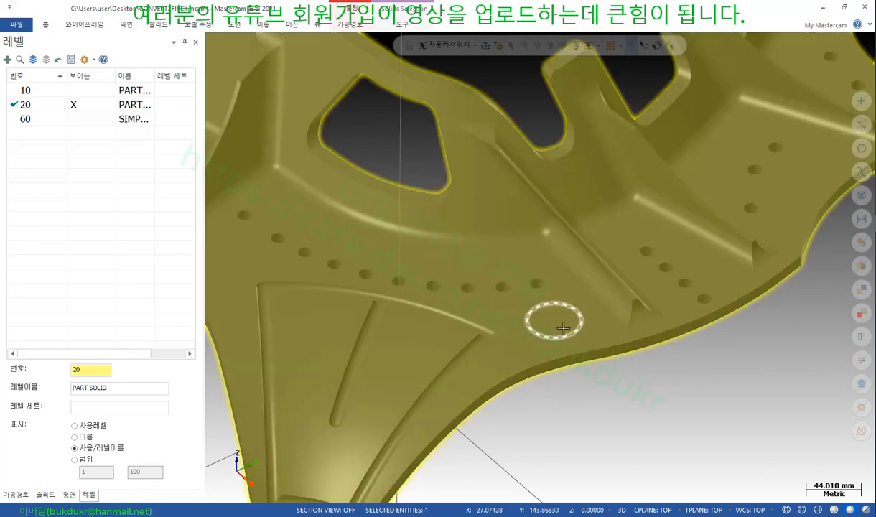
pyautogui.press('Escape')
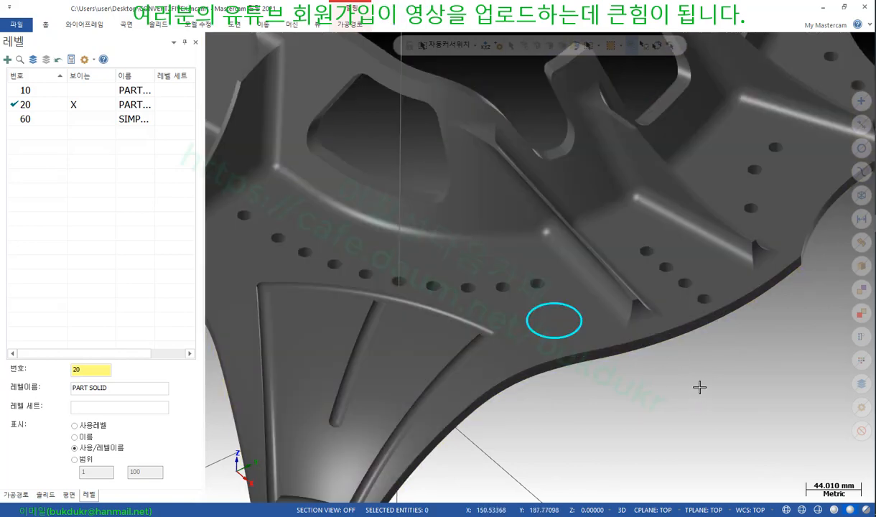
pyautogui.scroll(1, 532, 320)
pyautogui.moveTo(544, 321); pyautogui.dragTo(535, 346, button='middle')
pyautogui.scroll(-4, 655, 313)
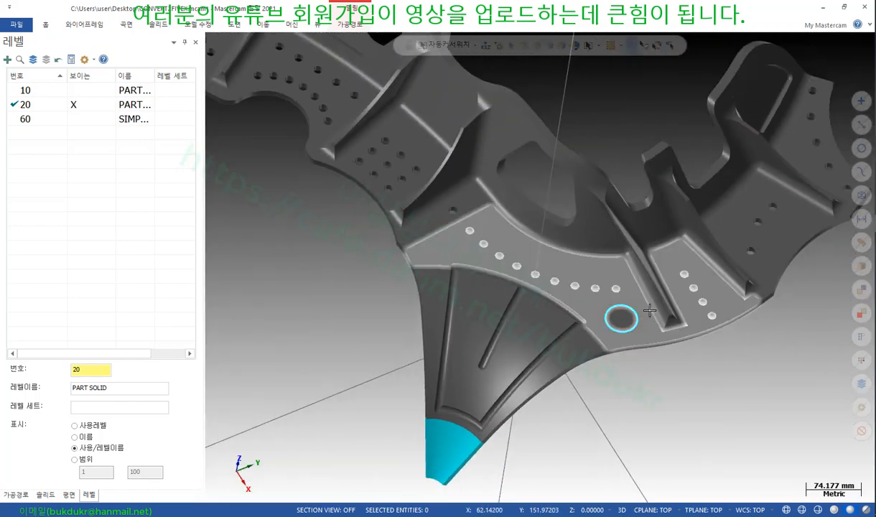
pyautogui.moveTo(632, 302); pyautogui.dragTo(554, 269, button='middle')
pyautogui.scroll(5, 586, 345)
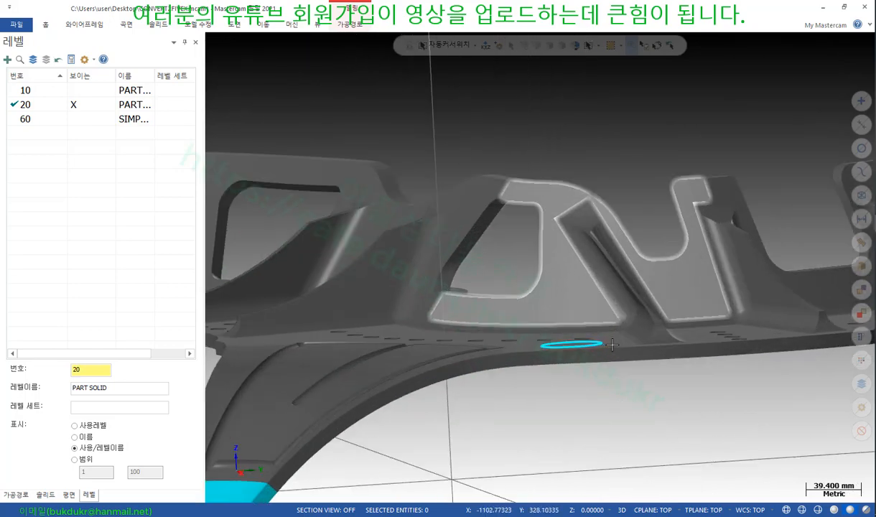
pyautogui.scroll(-7, 582, 401)
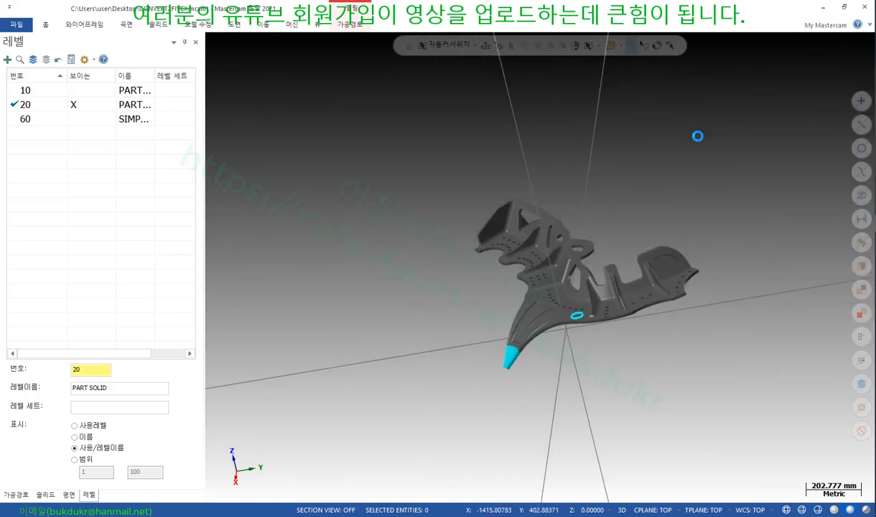
# Switch to the isometric view, window-select the whole part with its circle, and delete everything
pyautogui.rightClick(697, 135)
pyautogui.click(747, 239)
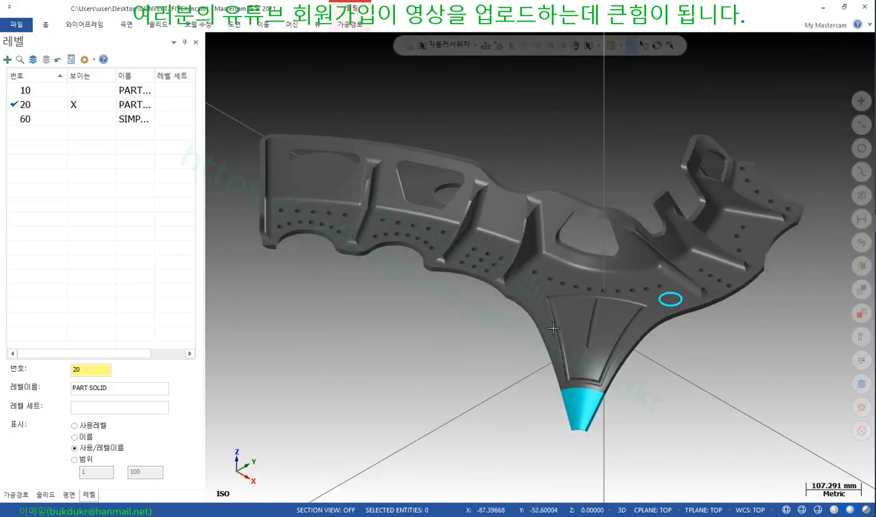
pyautogui.scroll(-3, 553, 328)
pyautogui.moveTo(695, 407); pyautogui.dragTo(336, 198)
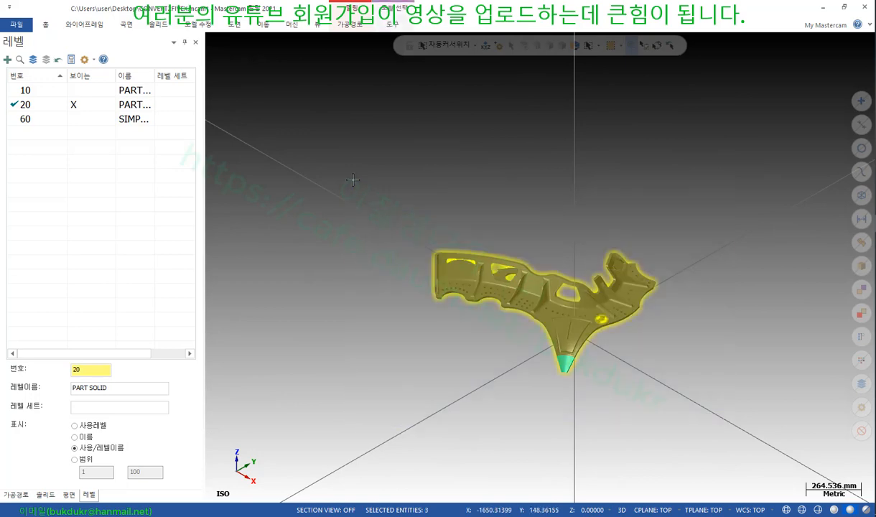
pyautogui.press('Delete')
pyautogui.click(173, 149)
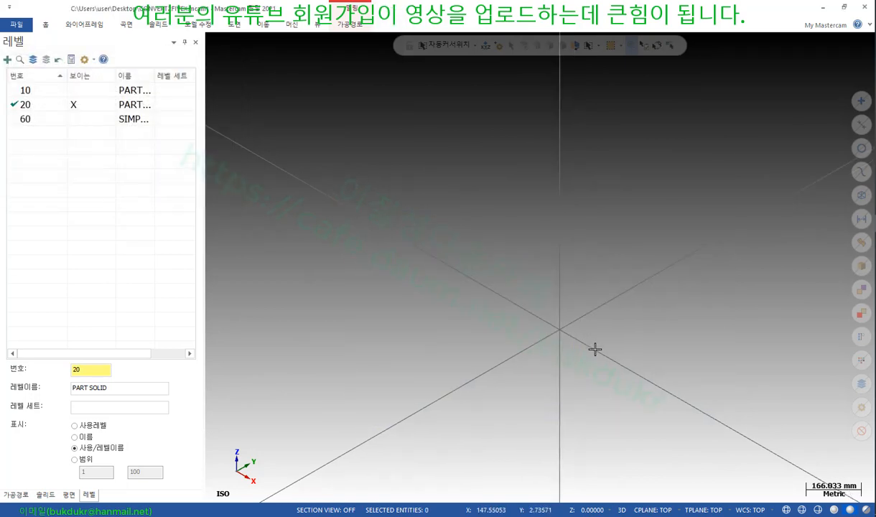
# Create a solid block from the origin, about 321 mm long, 214 mm wide and 453 mm high
pyautogui.click(158, 28)
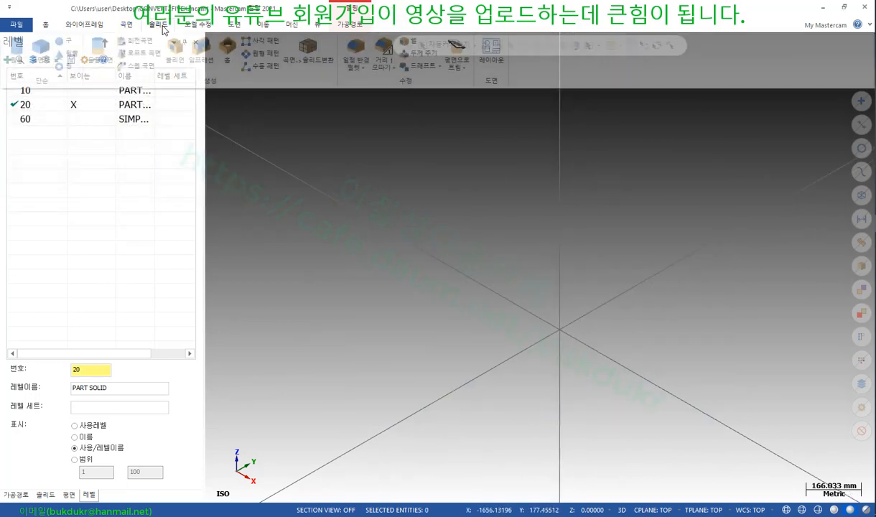
pyautogui.click(43, 49)
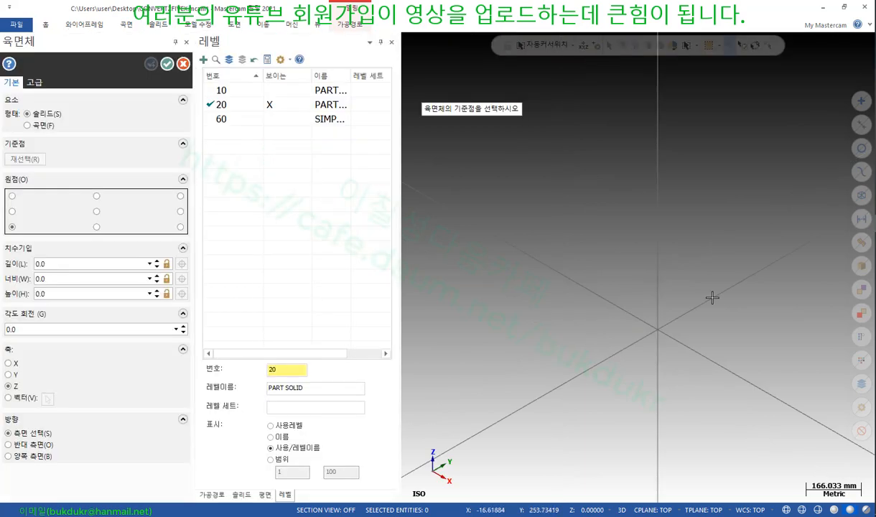
pyautogui.click(658, 331)
pyautogui.click(782, 344)
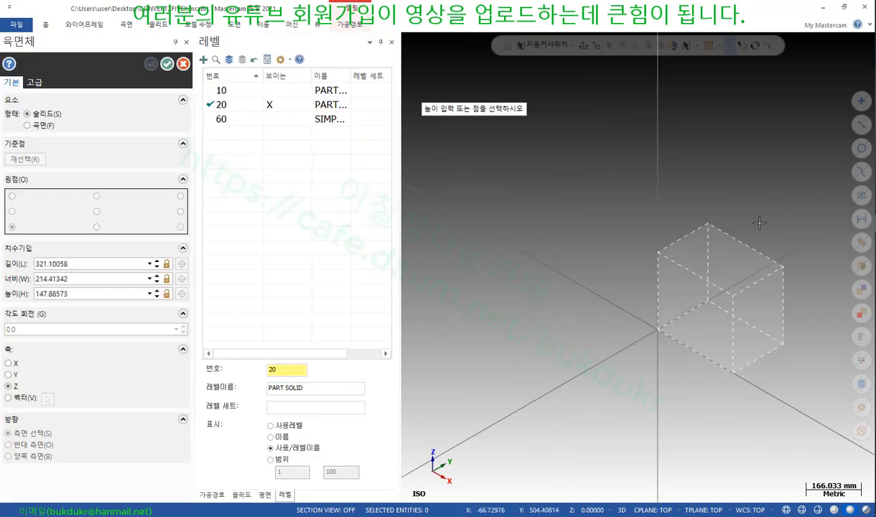
pyautogui.click(760, 207)
pyautogui.click(167, 64)
pyautogui.scroll(4, 603, 219)
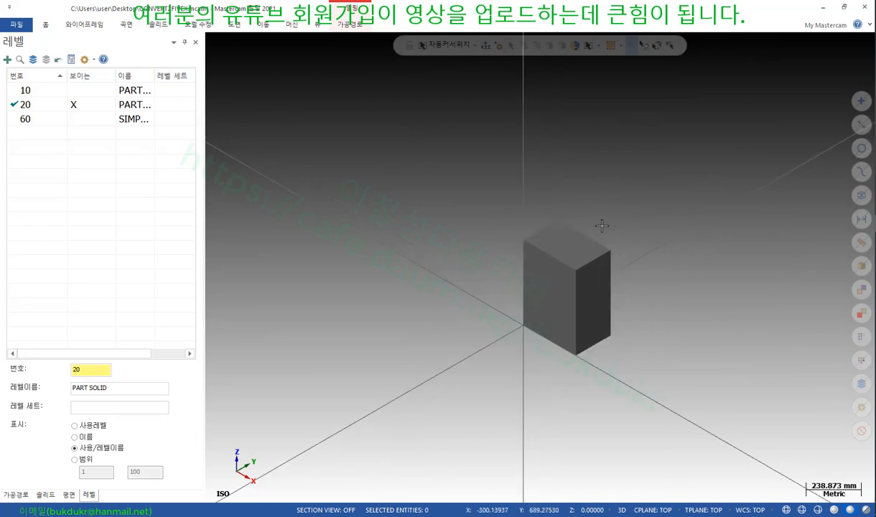
# Draw a two-point line across the block's top face between the midpoints of its two long edges
pyautogui.click(87, 26)
pyautogui.click(68, 51)
pyautogui.scroll(3, 560, 320)
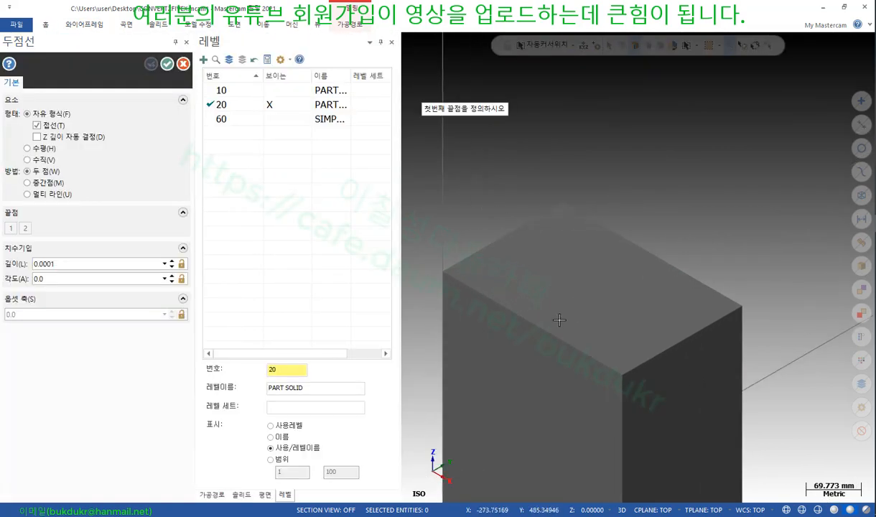
pyautogui.click(532, 322)
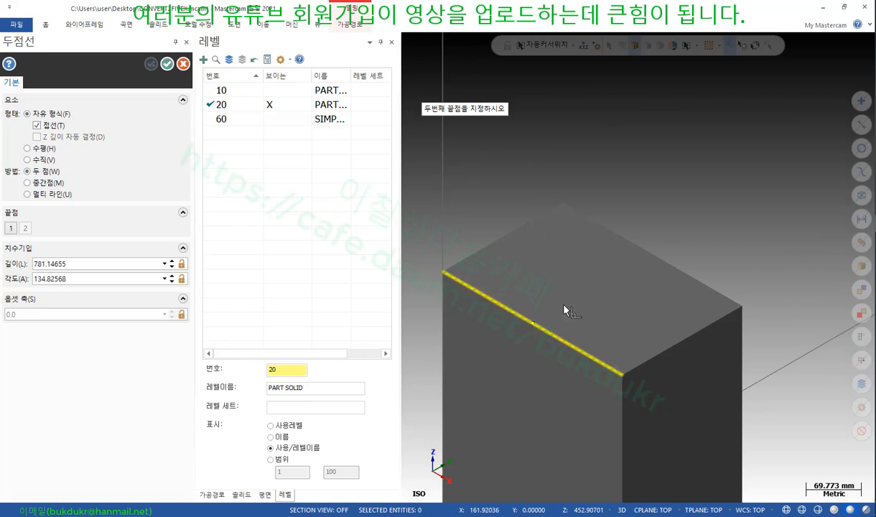
pyautogui.click(651, 256)
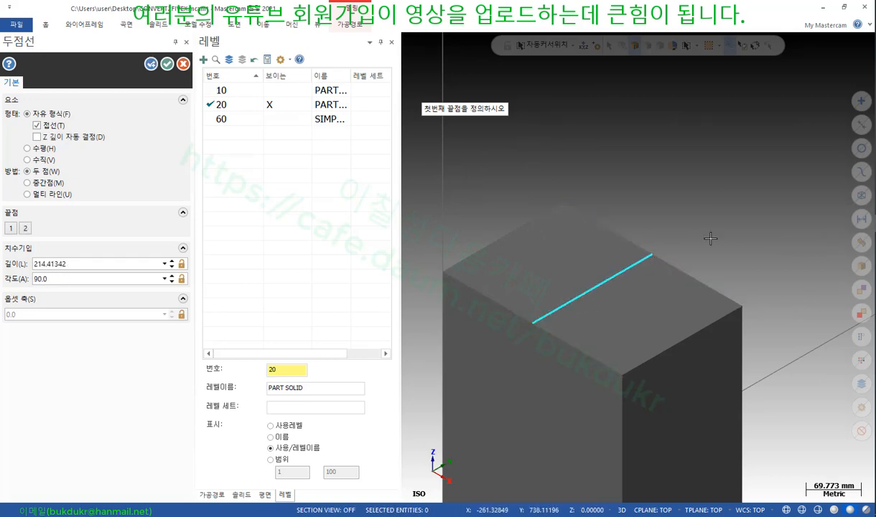
pyautogui.click(166, 65)
# Split the block's top face into two halves with Split Solid Face, using the drawn midline as the splitting wireframe
pyautogui.scroll(-3, 538, 264)
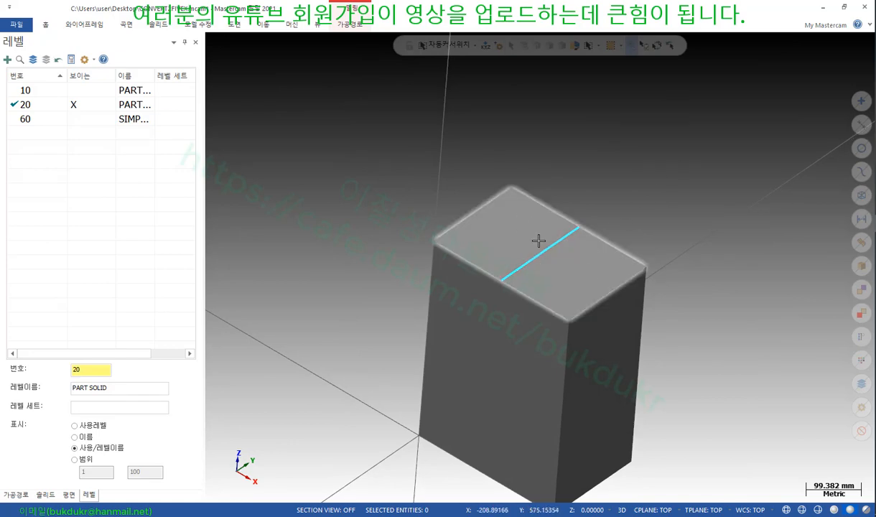
pyautogui.scroll(3, 539, 241)
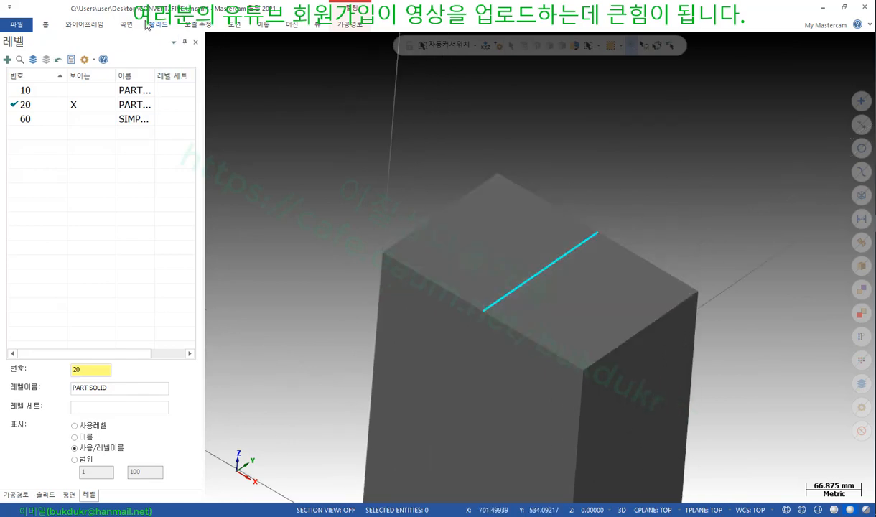
pyautogui.click(191, 26)
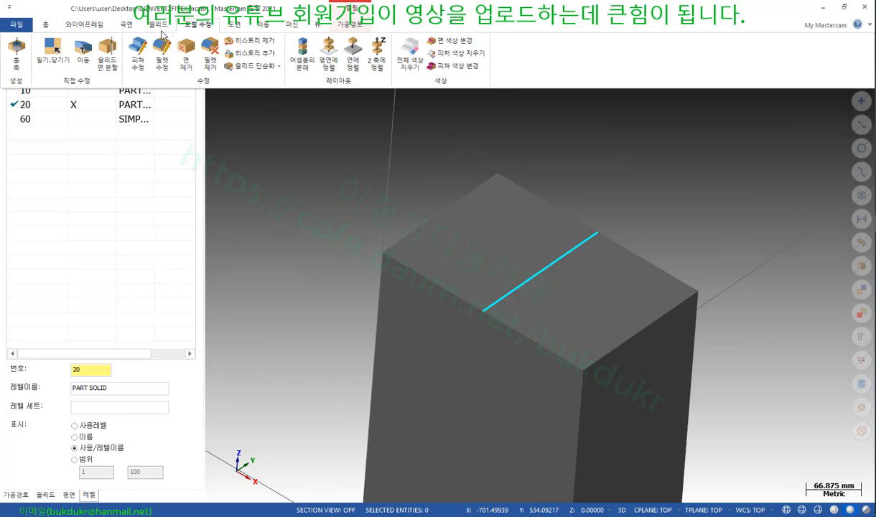
pyautogui.click(106, 56)
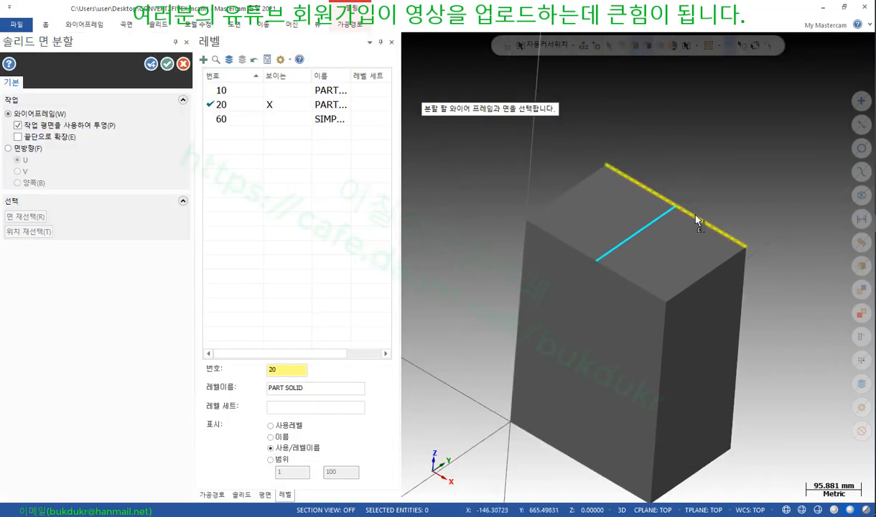
pyautogui.click(688, 240)
pyautogui.click(559, 322)
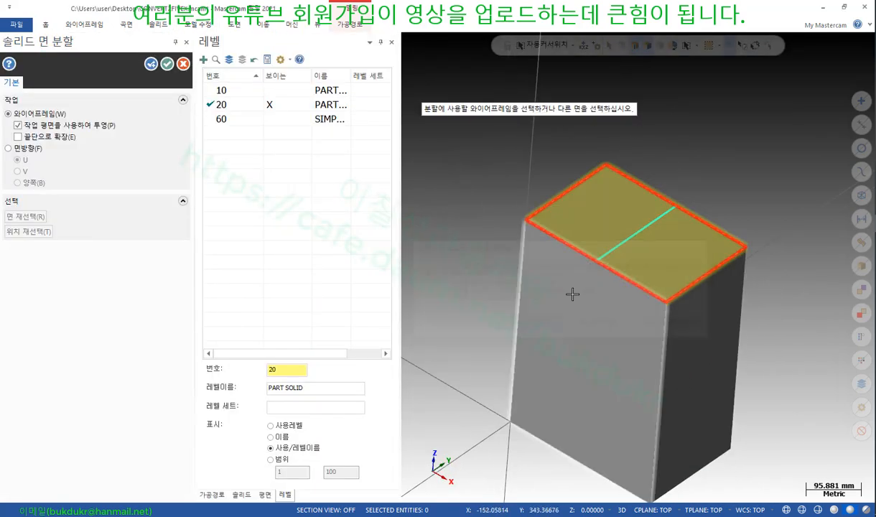
pyautogui.click(630, 255)
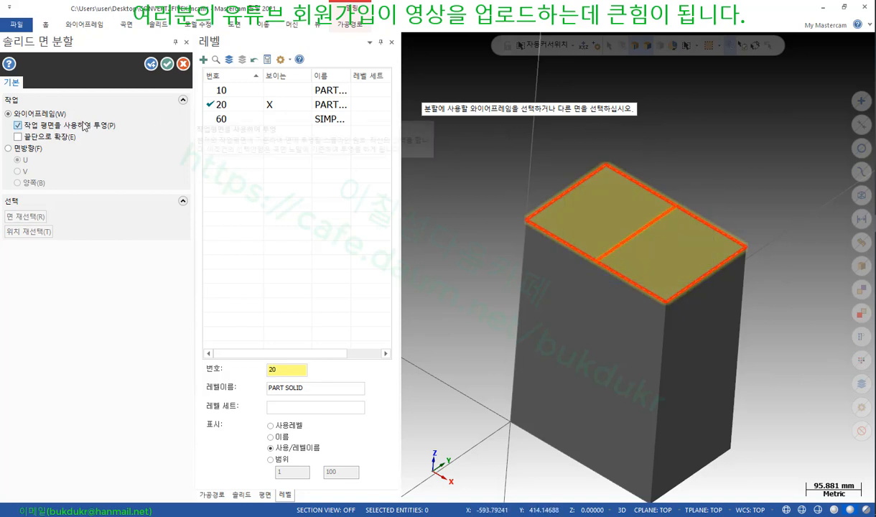
pyautogui.moveTo(70, 130)
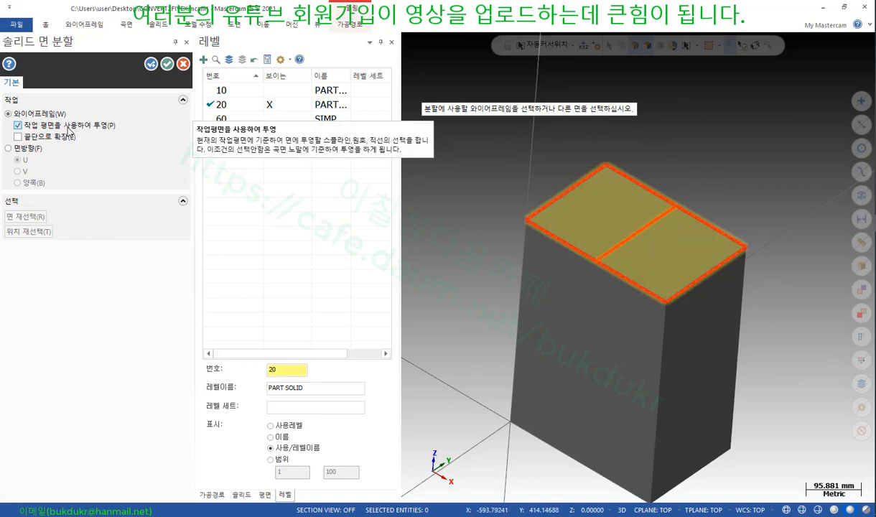
pyautogui.click(166, 64)
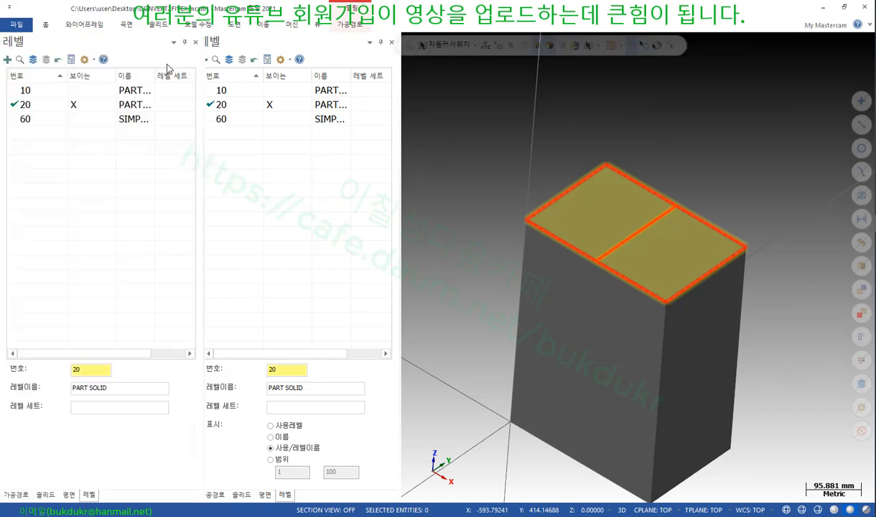
# Try to move the +X half of the top face up about 176 mm along Z, and open the advanced move options
pyautogui.scroll(4, 584, 259)
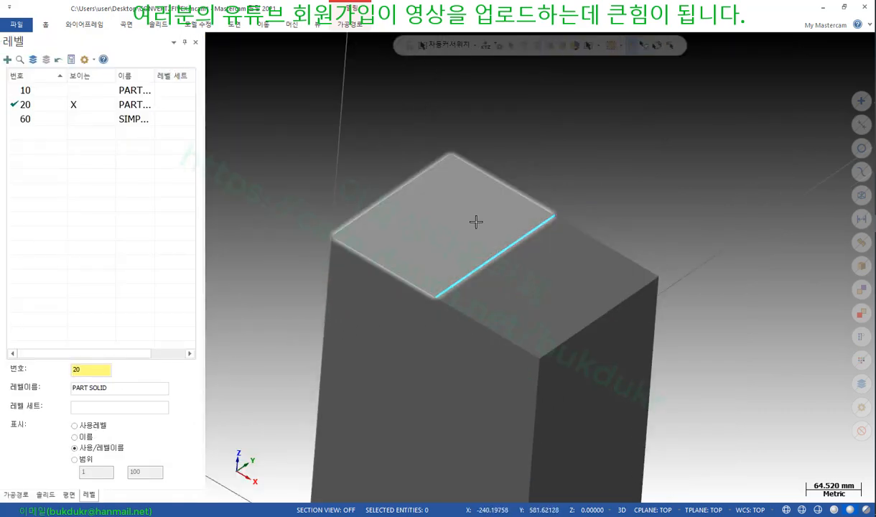
pyautogui.click(159, 29)
pyautogui.click(184, 27)
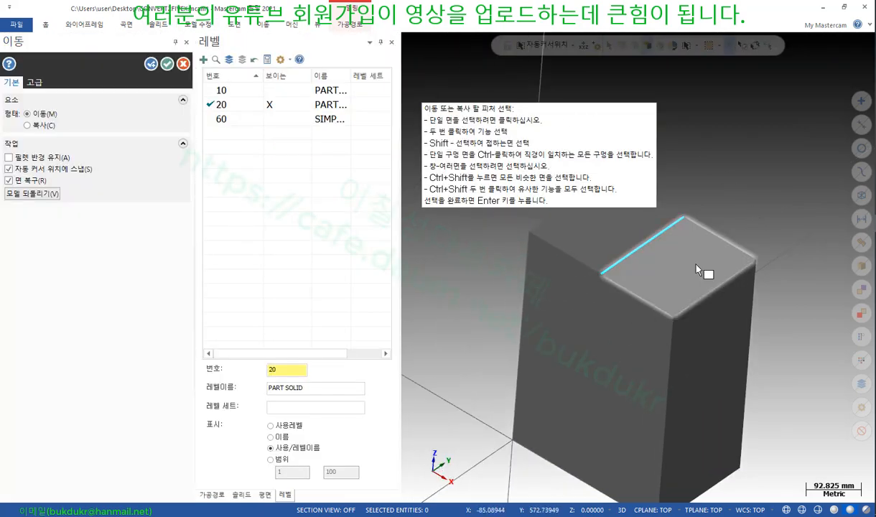
pyautogui.click(679, 262)
pyautogui.click(680, 250)
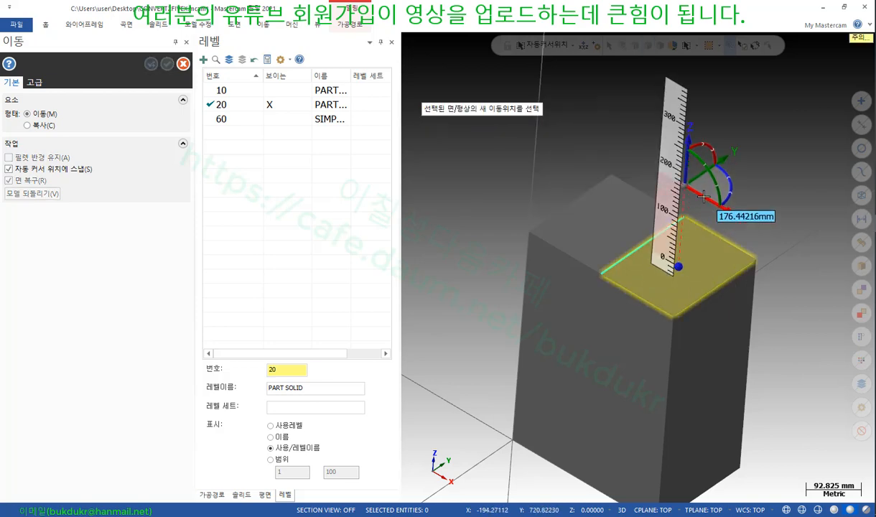
pyautogui.click(704, 196)
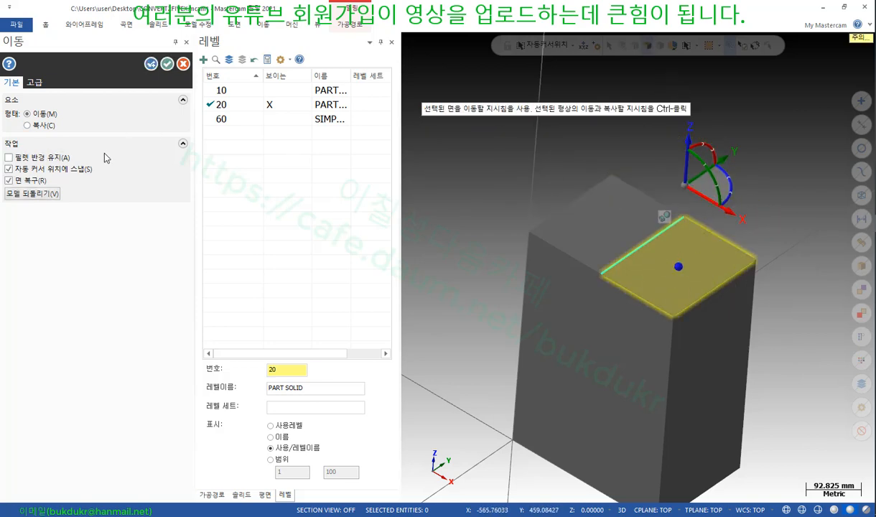
pyautogui.click(36, 83)
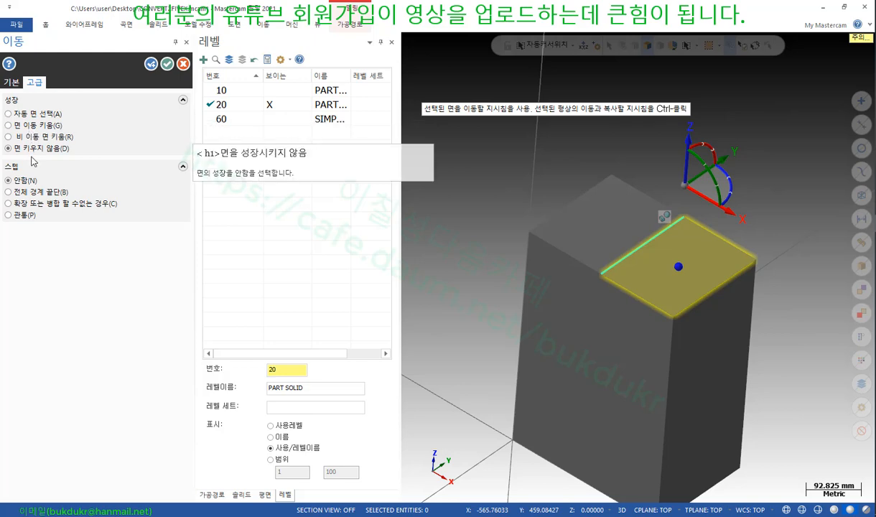
# Set the step option to full boundary ends (전체 경계 끝단) and raise the selected top face along Z
pyautogui.click(34, 192)
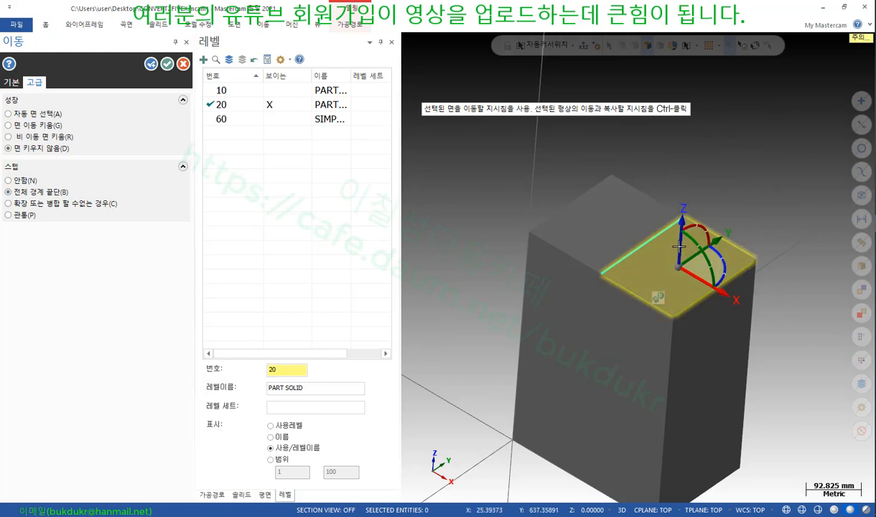
pyautogui.scroll(-1, 702, 175)
pyautogui.scroll(1, 704, 185)
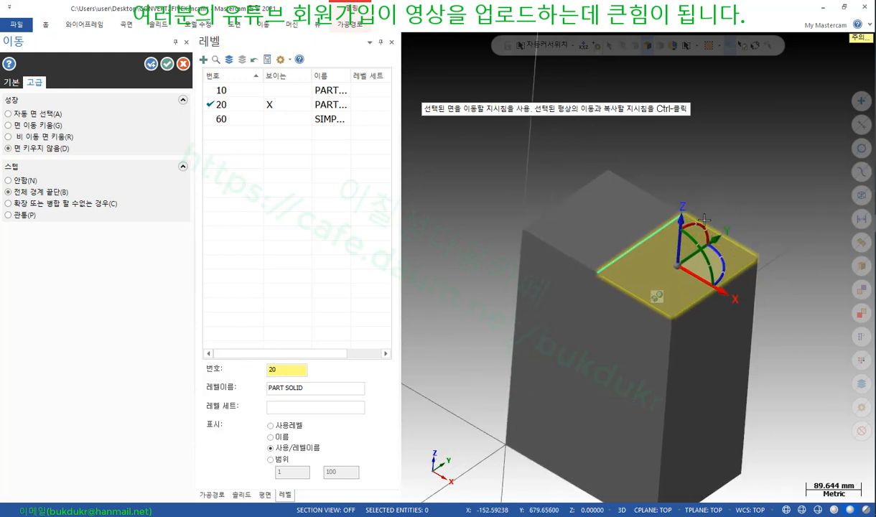
pyautogui.click(678, 247)
pyautogui.click(722, 209)
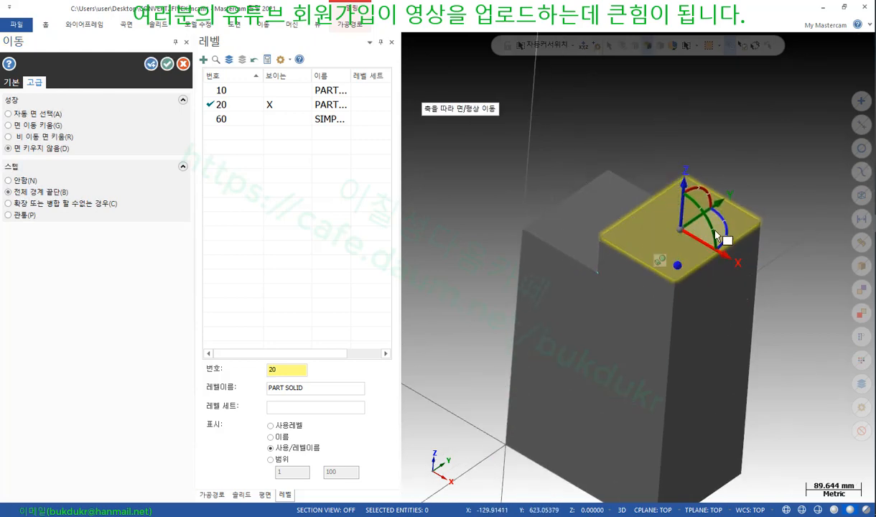
# Examine the step wall beneath the raised face from several angles and read the description of the full boundary ends option
pyautogui.scroll(2, 728, 207)
pyautogui.scroll(1, 728, 207)
pyautogui.moveTo(727, 208); pyautogui.dragTo(793, 193, button='middle')
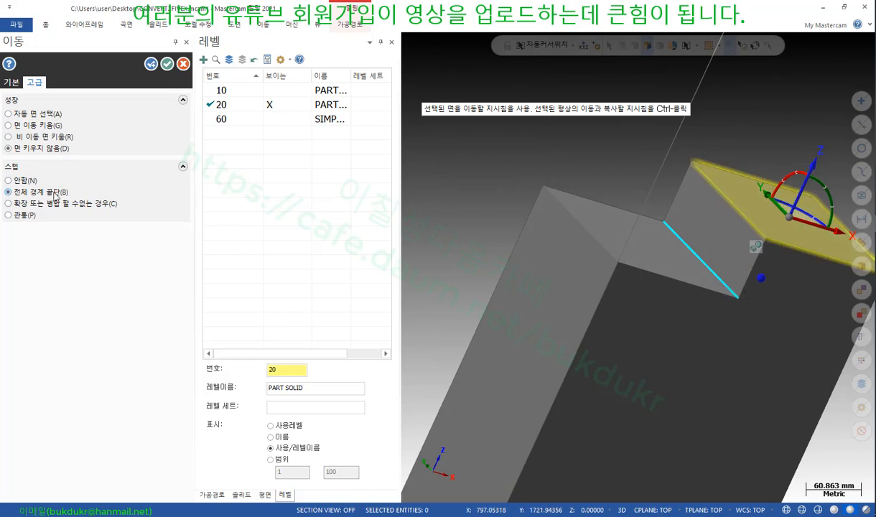
pyautogui.moveTo(19, 197)
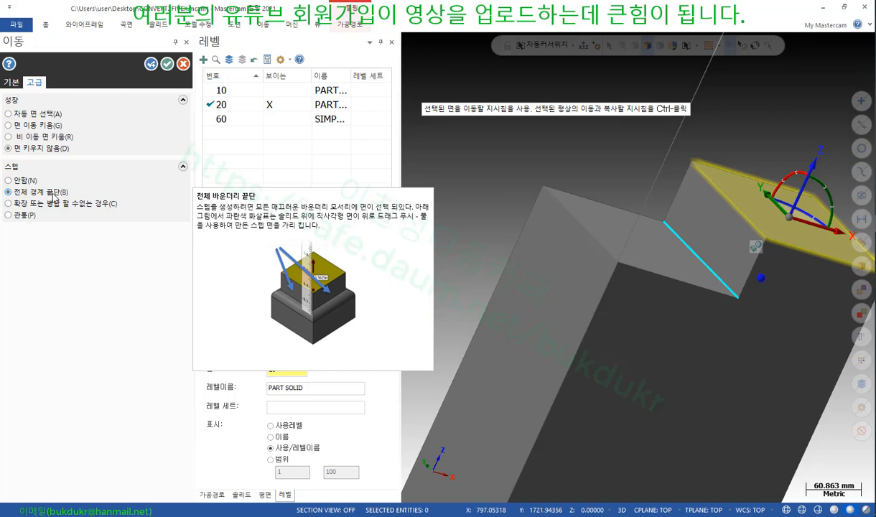
pyautogui.scroll(-2, 582, 188)
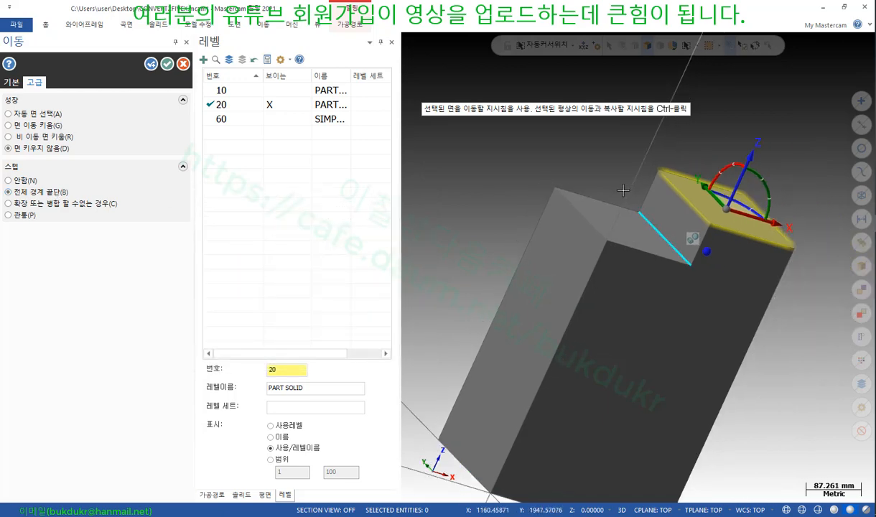
pyautogui.moveTo(622, 189); pyautogui.dragTo(566, 194, button='middle')
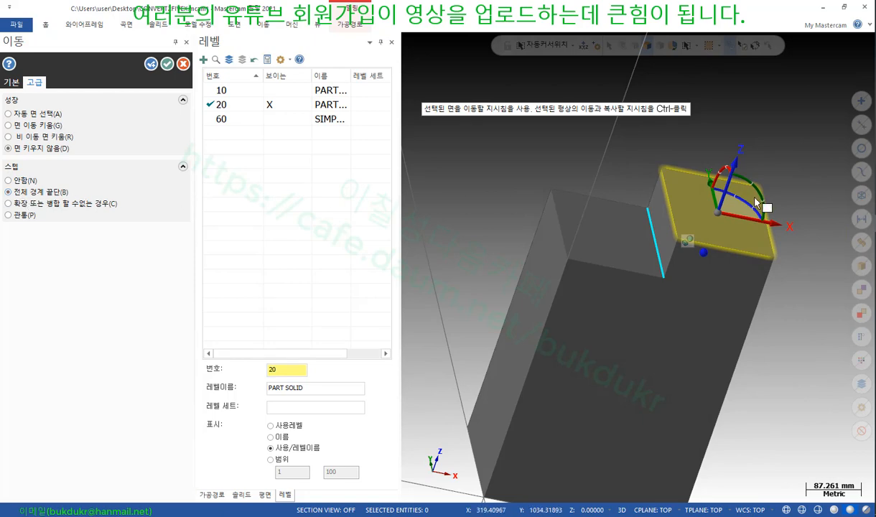
pyautogui.scroll(2, 603, 202)
pyautogui.scroll(-1, 603, 202)
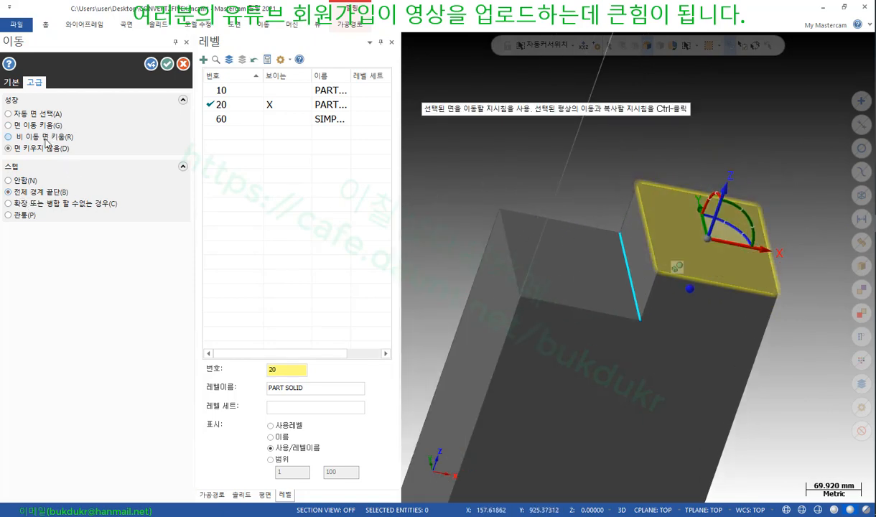
pyautogui.scroll(-1, 604, 208)
pyautogui.moveTo(604, 208); pyautogui.dragTo(628, 200, button='middle')
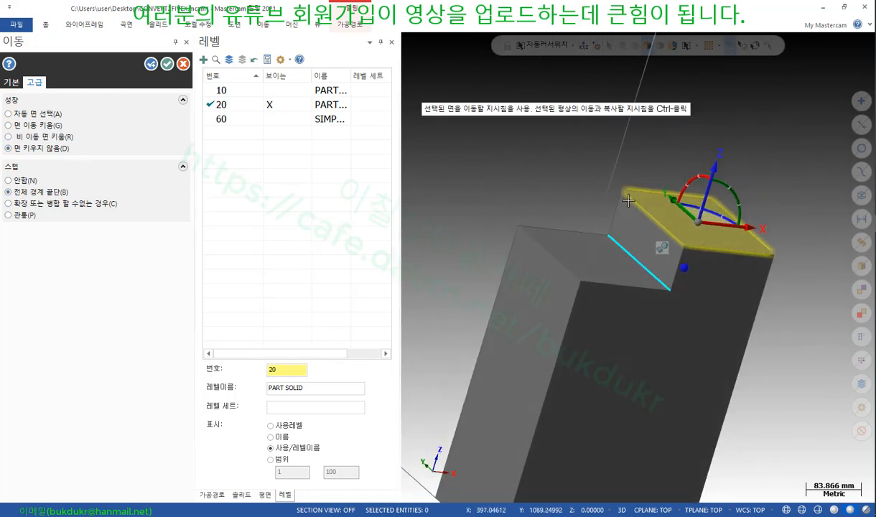
pyautogui.scroll(1, 754, 204)
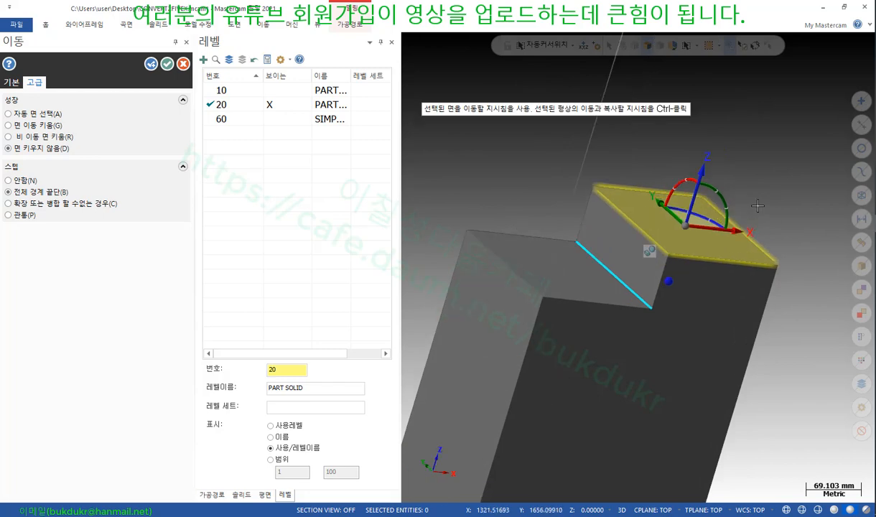
# Raise the top face slightly further along Z and tilt it about the Y axis
pyautogui.click(691, 203)
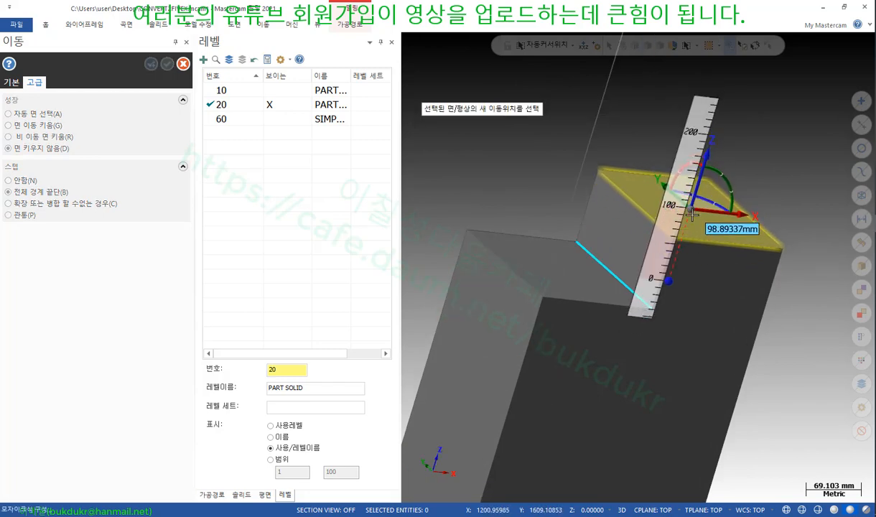
pyautogui.click(704, 218)
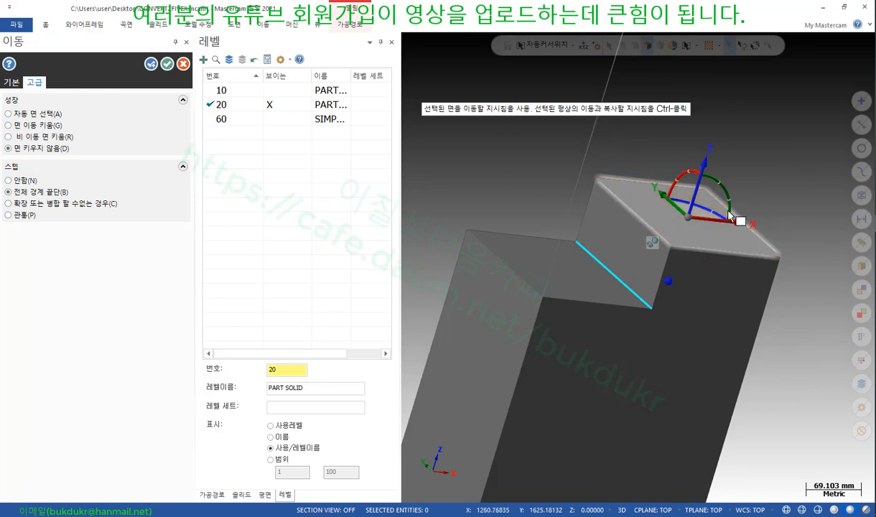
pyautogui.click(737, 203)
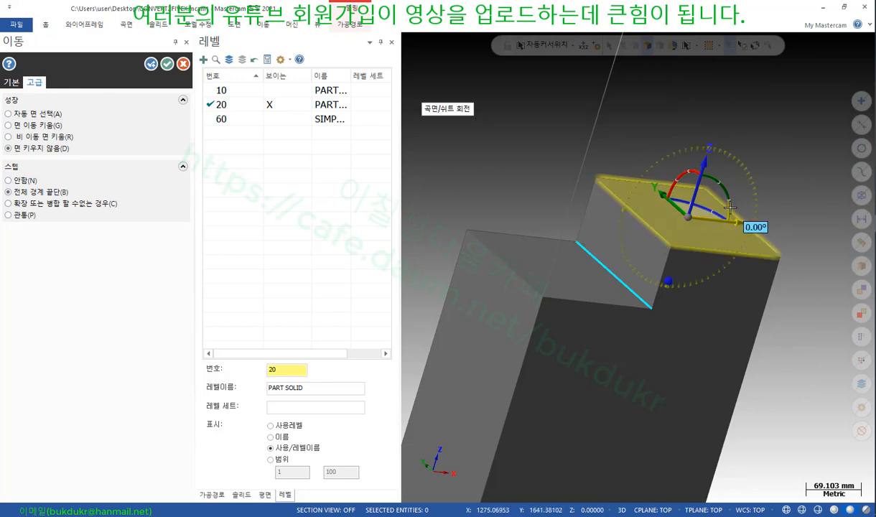
pyautogui.click(744, 189)
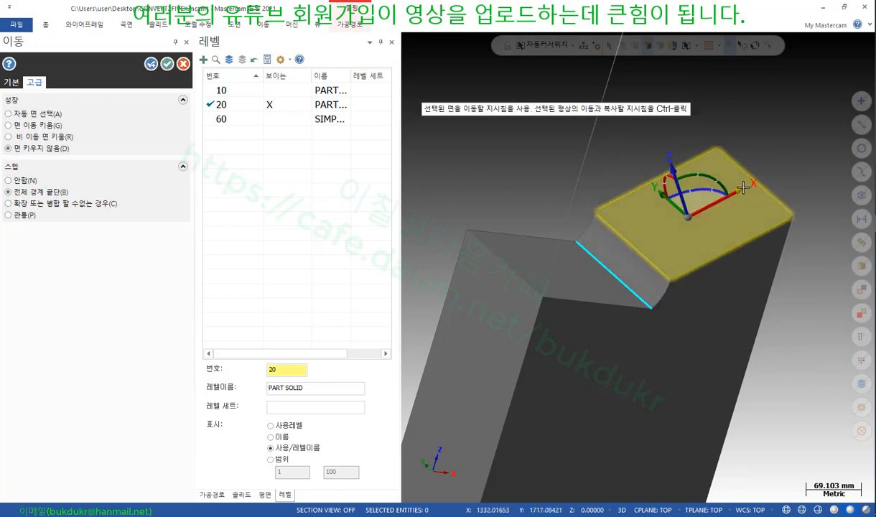
# Move the tilted top face outward along its own Z axis
pyautogui.moveTo(744, 189); pyautogui.dragTo(704, 265, button='middle')
pyautogui.click(662, 221)
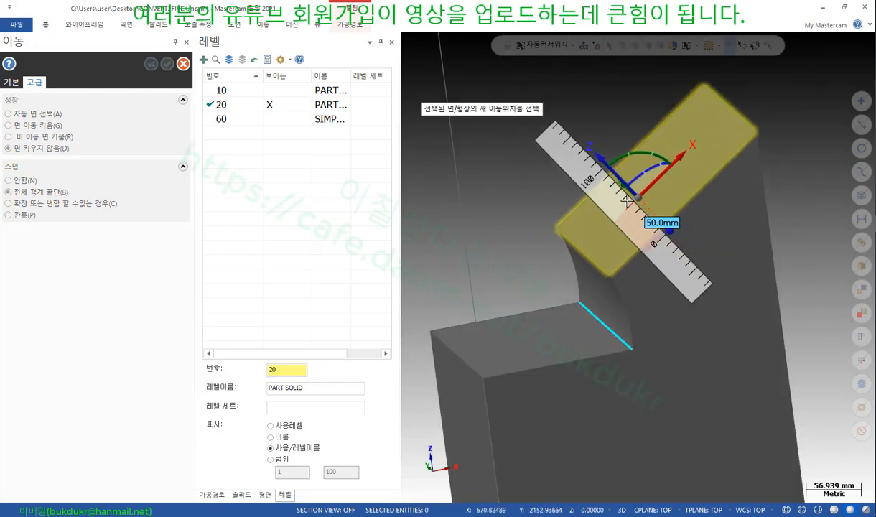
pyautogui.click(603, 186)
# Slide the tilted face about 187 mm along its own X axis and apply the move
pyautogui.moveTo(744, 327)
pyautogui.mouseDown(button='middle')
pyautogui.moveTo(705, 308)
pyautogui.moveTo(658, 324)
pyautogui.moveTo(798, 356)
pyautogui.moveTo(747, 334)
pyautogui.moveTo(753, 317)
pyautogui.mouseUp(button='middle')
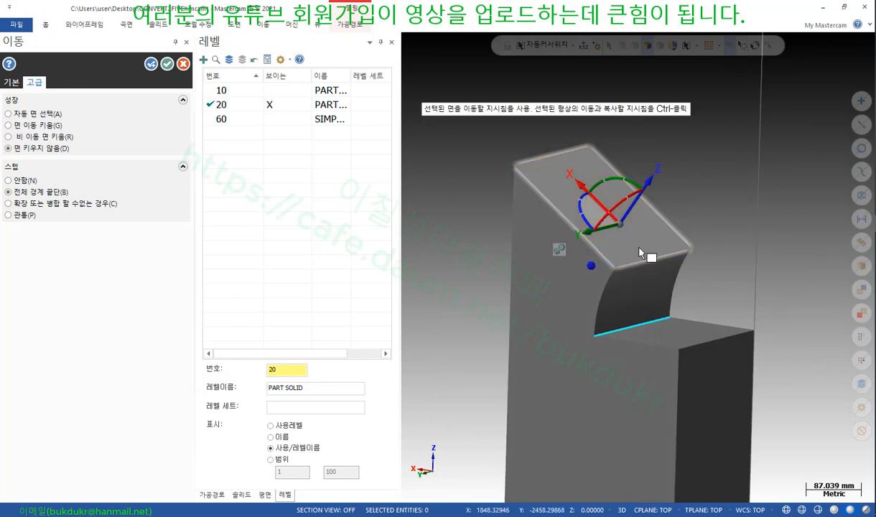
pyautogui.click(601, 204)
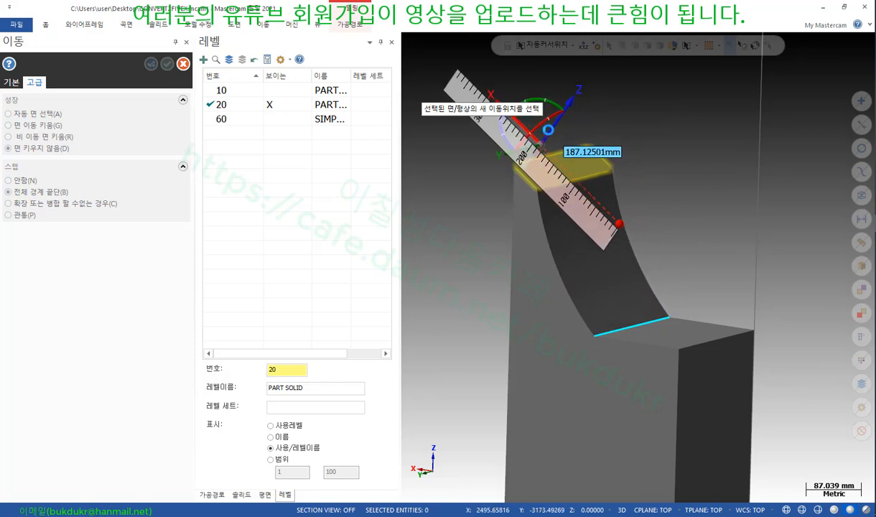
pyautogui.click(544, 122)
pyautogui.moveTo(543, 122); pyautogui.dragTo(604, 142, button='middle')
pyautogui.scroll(2, 605, 142)
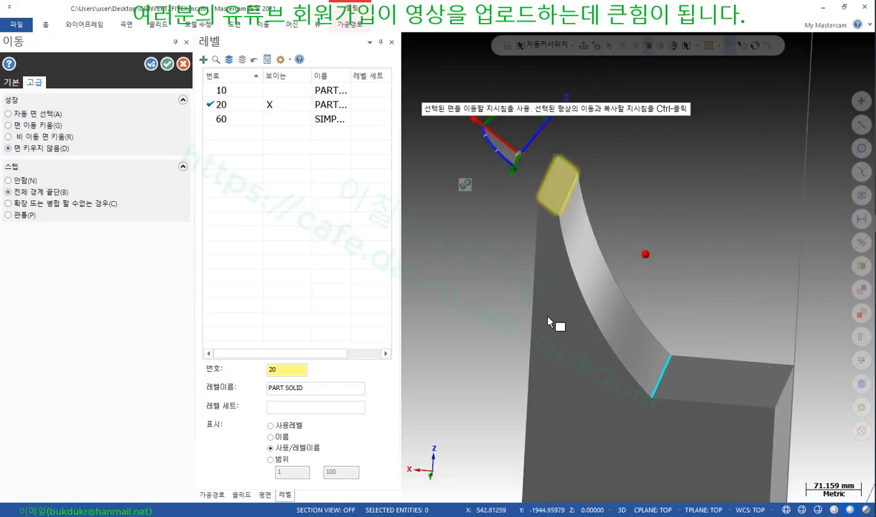
pyautogui.scroll(-2, 655, 381)
pyautogui.scroll(1, 653, 248)
pyautogui.moveTo(708, 271); pyautogui.dragTo(690, 253, button='middle')
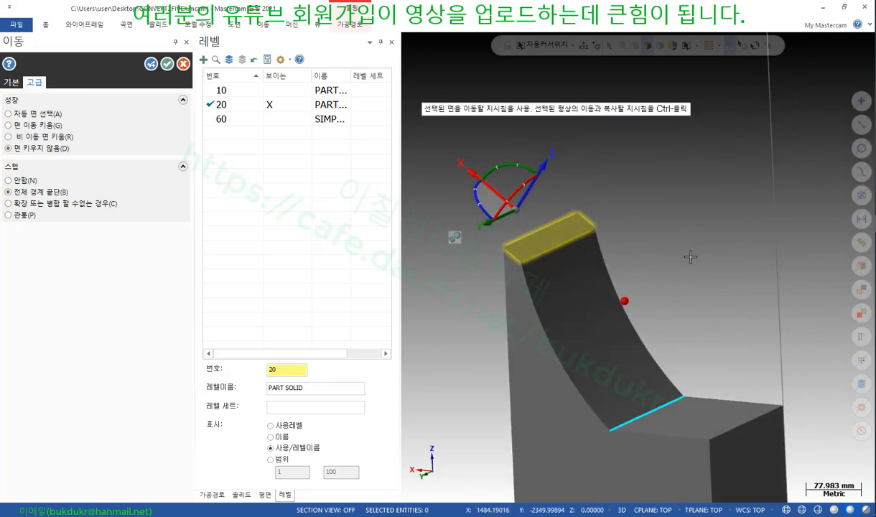
pyautogui.click(164, 66)
# Select the concave curved face of the step for moving and rotate it slightly about the Y axis
pyautogui.click(640, 337)
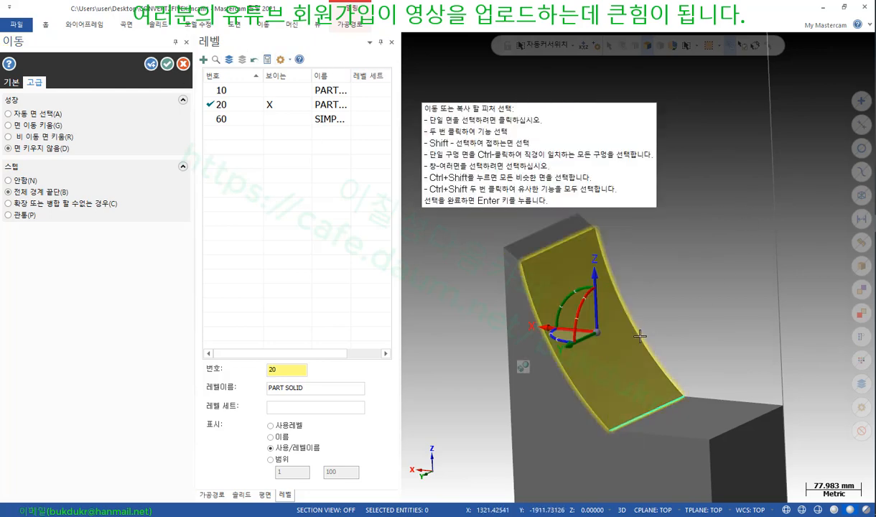
pyautogui.moveTo(695, 297); pyautogui.dragTo(734, 294, button='middle')
pyautogui.click(624, 330)
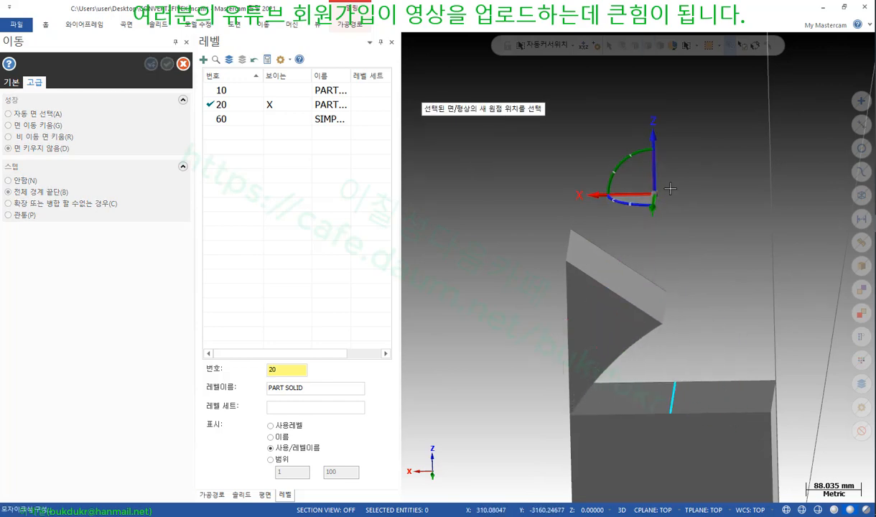
pyautogui.press('Escape')
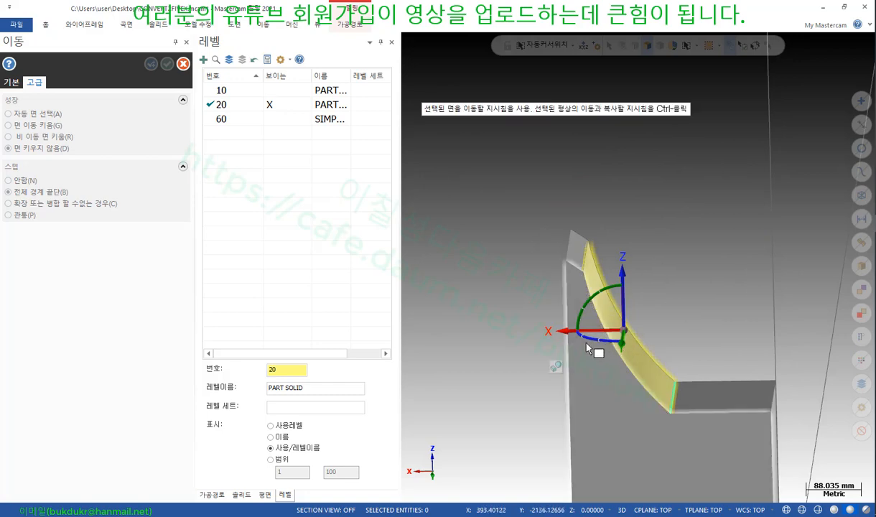
pyautogui.click(581, 317)
pyautogui.click(579, 317)
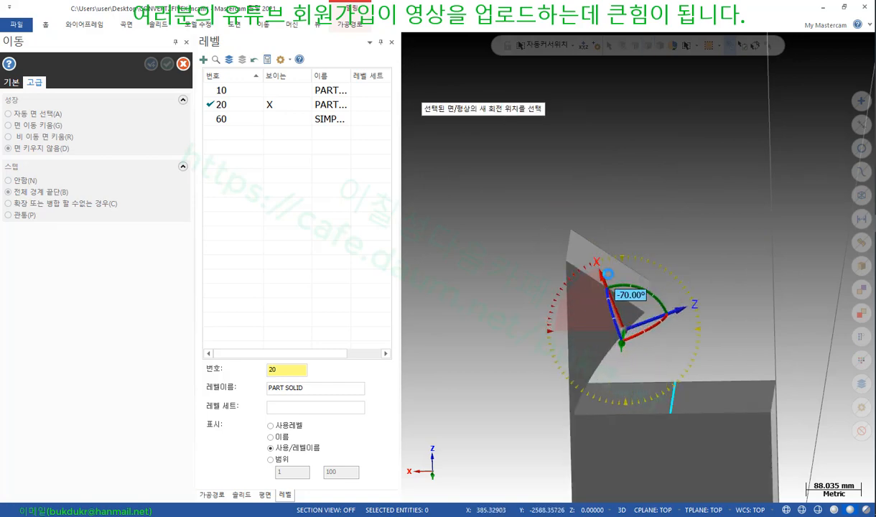
pyautogui.click(533, 326)
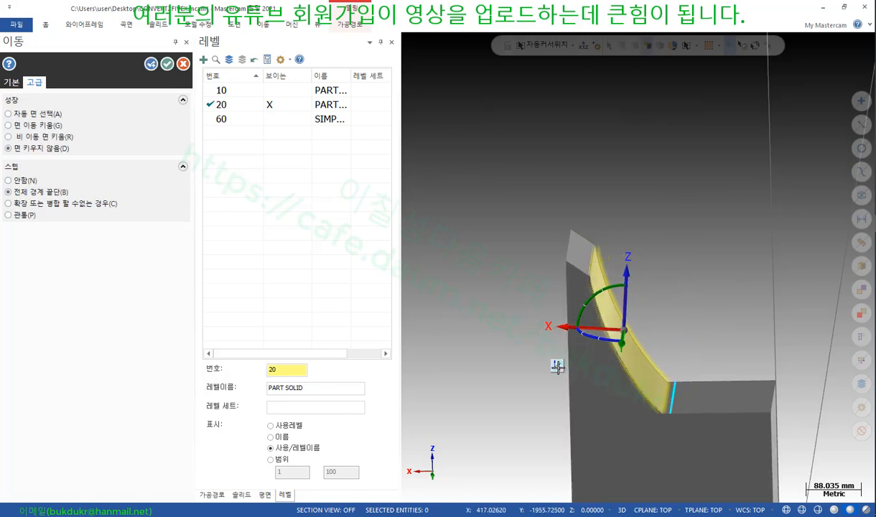
# Rotate only the gnomon -150° about Y so that its X axis points away from the curved face
pyautogui.moveTo(595, 328)
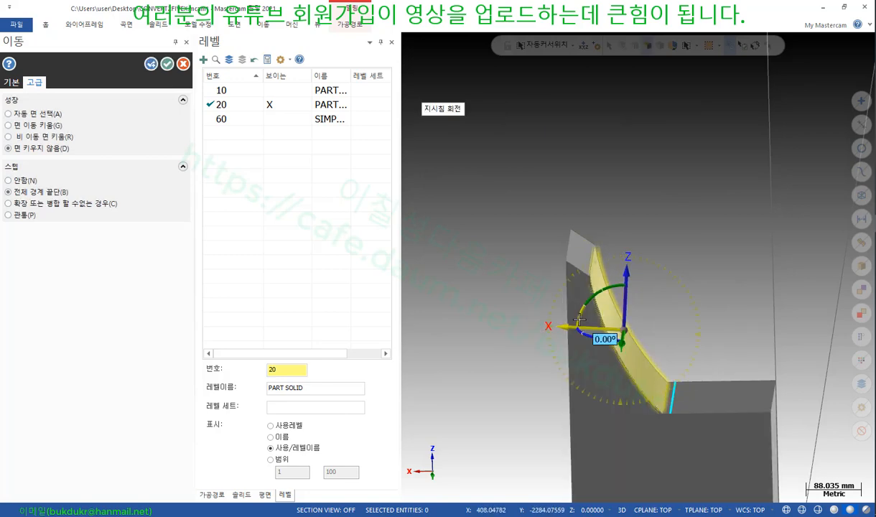
pyautogui.click(591, 308)
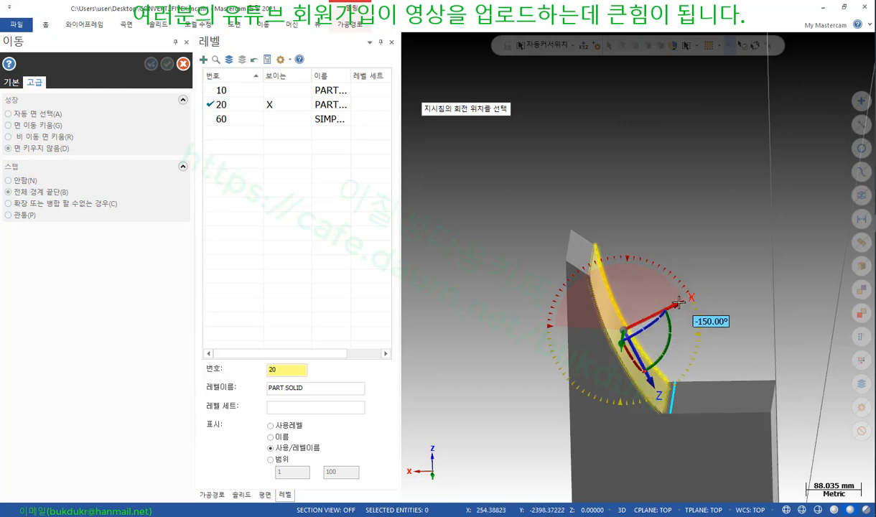
pyautogui.click(697, 356)
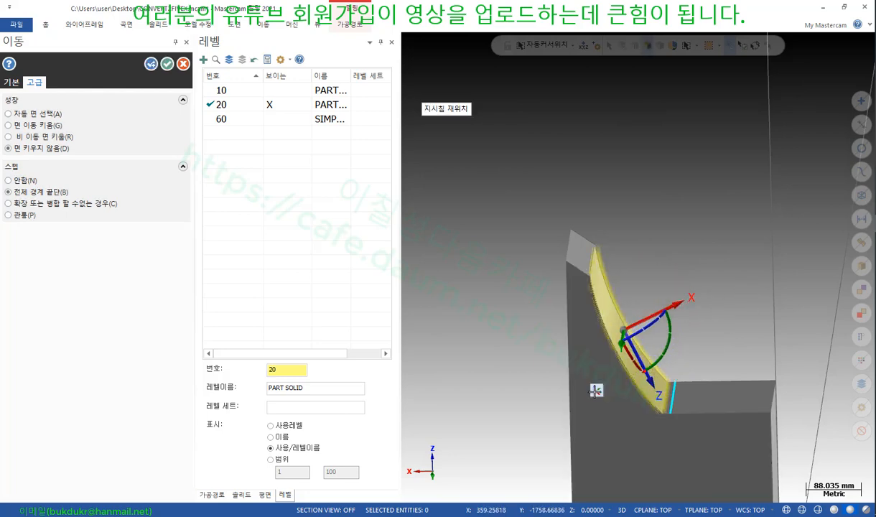
# Push the curved face outward about 113 mm along the gnomon's X axis
pyautogui.scroll(2, 686, 384)
pyautogui.scroll(2, 686, 384)
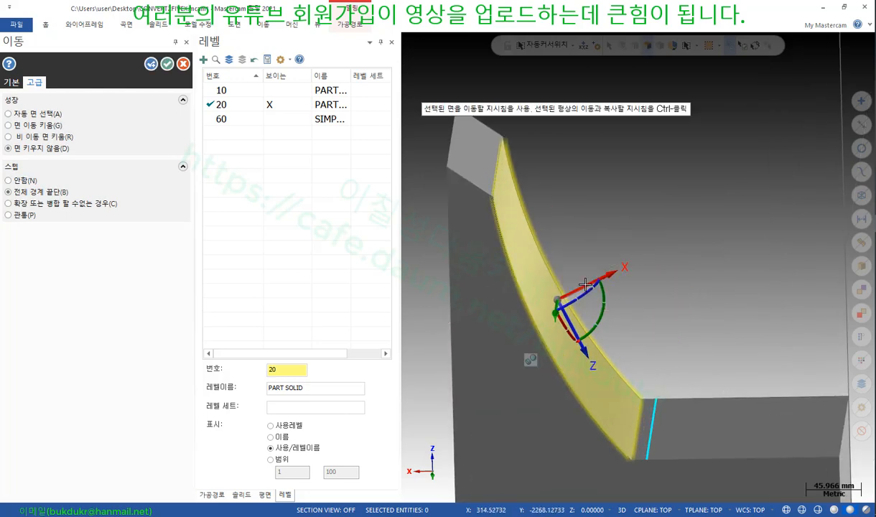
pyautogui.click(569, 293)
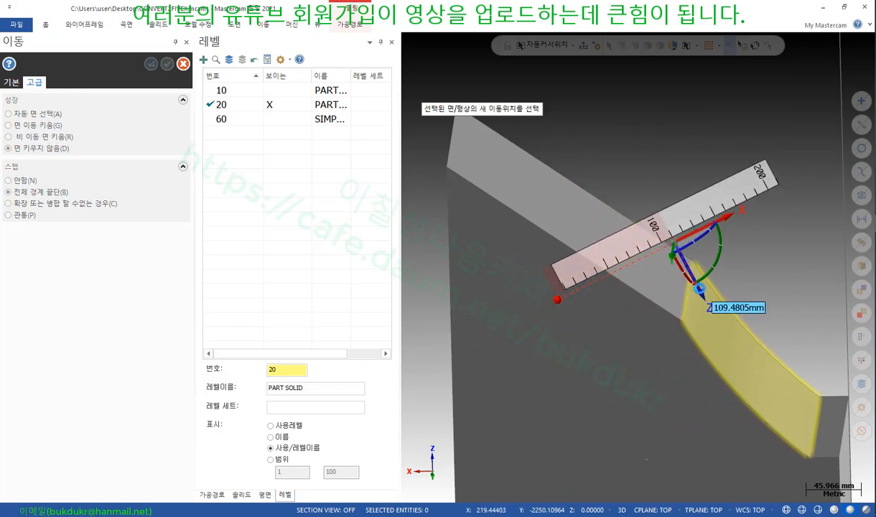
pyautogui.click(707, 306)
pyautogui.scroll(-2, 625, 320)
pyautogui.moveTo(720, 268); pyautogui.dragTo(696, 268, button='middle')
pyautogui.click(640, 241)
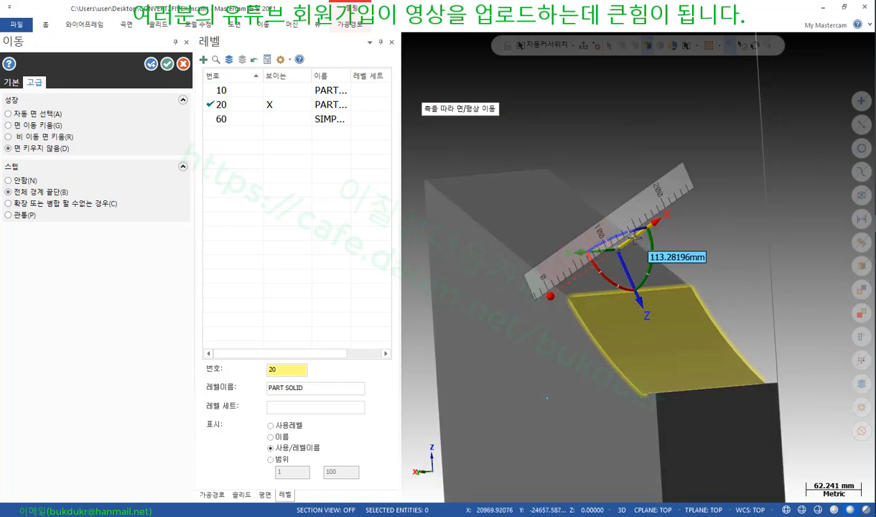
pyautogui.click(636, 237)
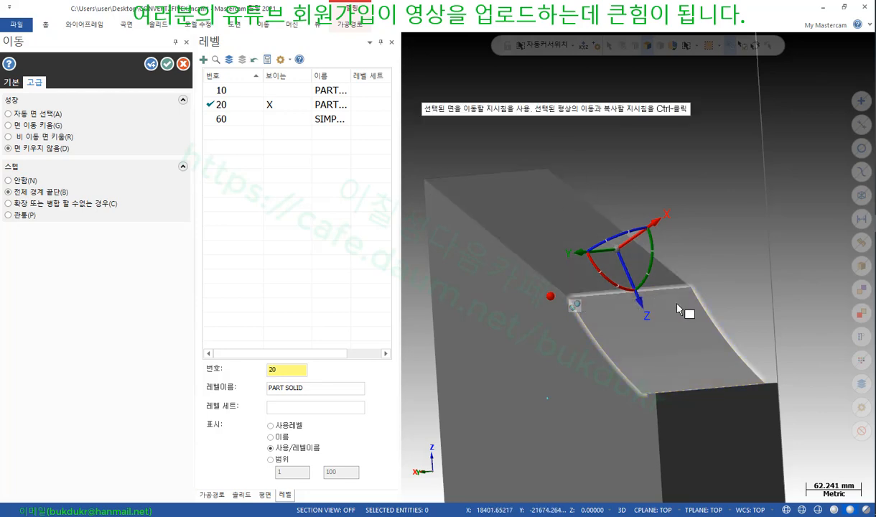
# Set the curved face's offset along the gnomon's X axis to about 31 mm and accept the move
pyautogui.scroll(-1, 719, 265)
pyautogui.moveTo(719, 265); pyautogui.dragTo(544, 271, button='middle')
pyautogui.click(610, 239)
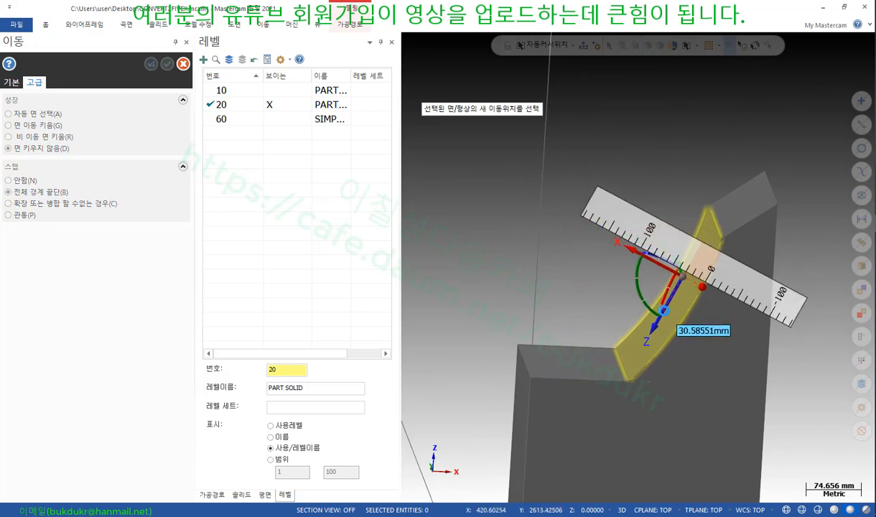
pyautogui.click(667, 313)
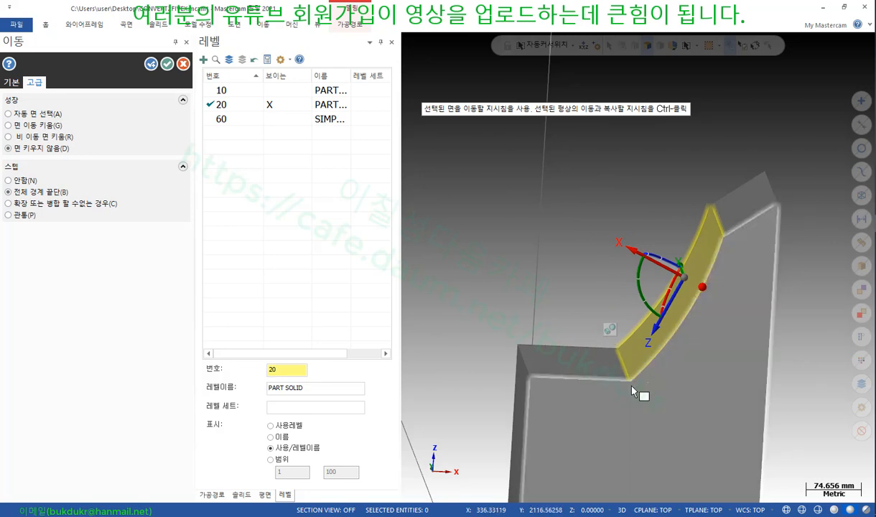
pyautogui.click(673, 262)
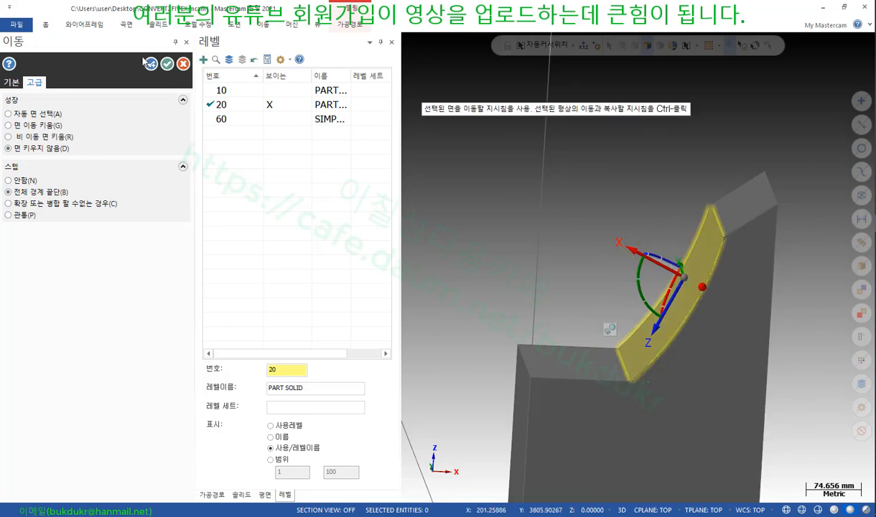
pyautogui.click(166, 65)
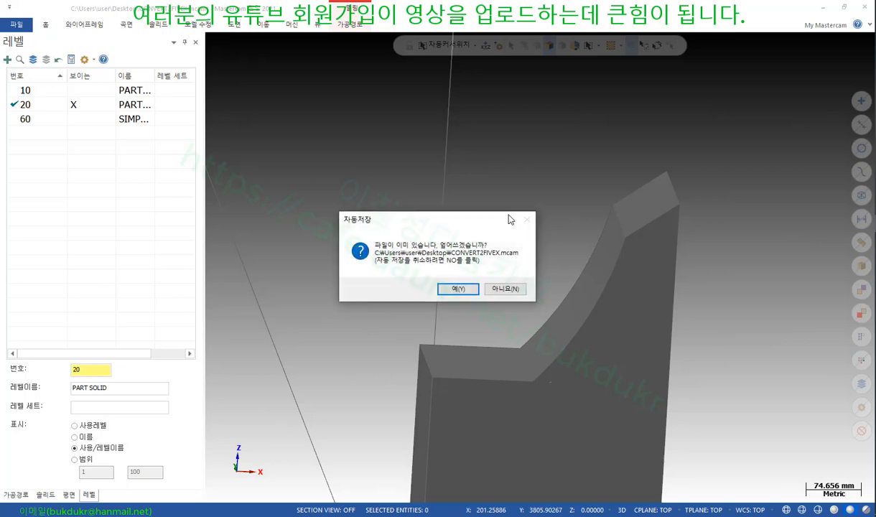
# Decline the autosave overwrite and pull the slanted top face of the solid outward with Push-Pull in Copy mode
pyautogui.click(505, 289)
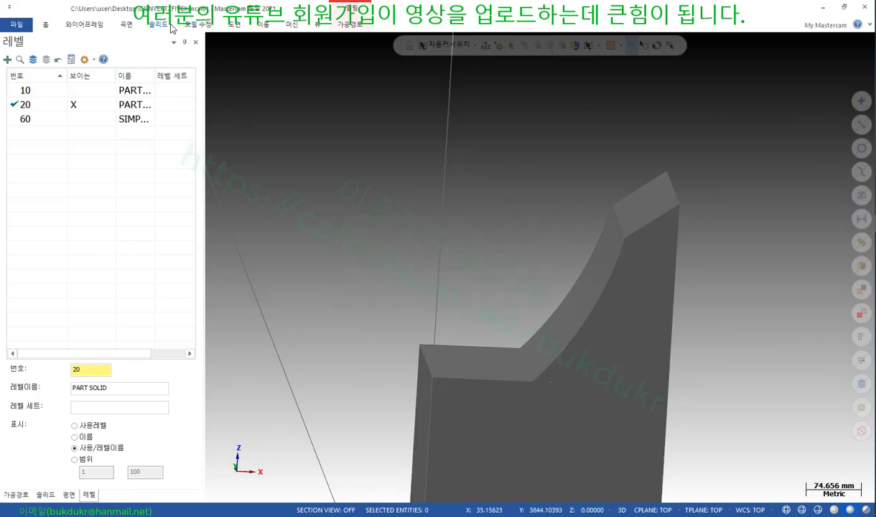
pyautogui.click(191, 26)
pyautogui.click(46, 50)
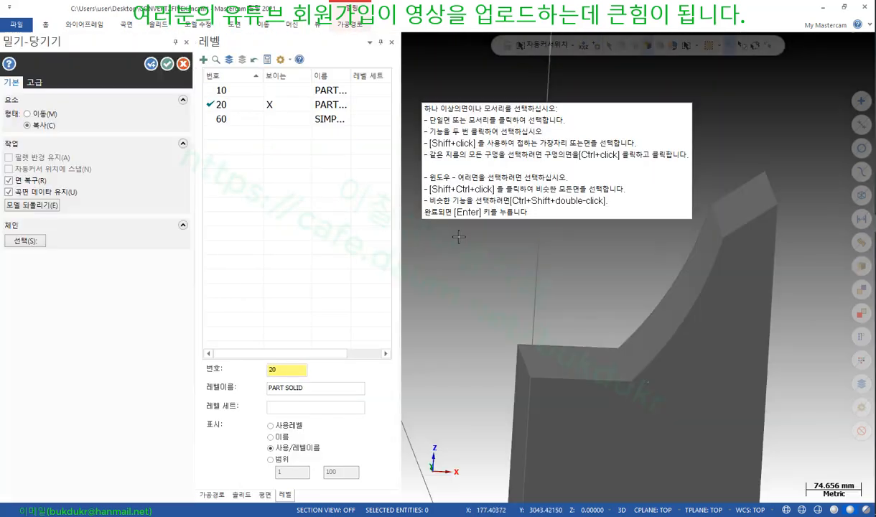
pyautogui.click(740, 213)
pyautogui.moveTo(697, 187); pyautogui.dragTo(647, 108)
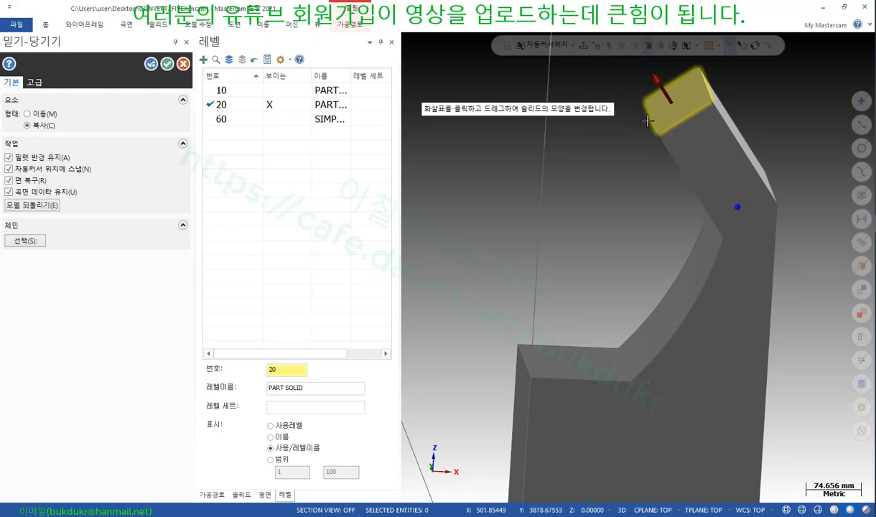
# Pull the concave curved face outward with Push-Pull in Copy mode and accept the changes
pyautogui.scroll(-1, 661, 328)
pyautogui.moveTo(659, 327); pyautogui.dragTo(734, 273, button='middle')
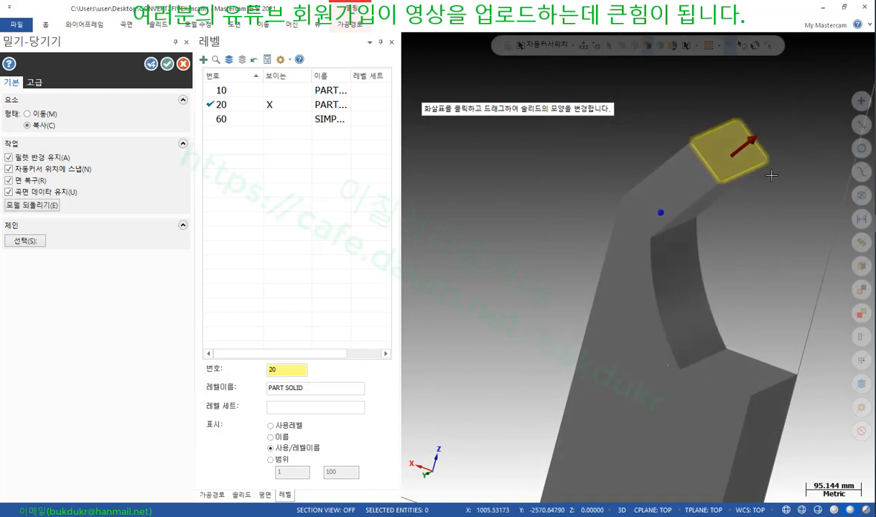
pyautogui.moveTo(656, 299); pyautogui.dragTo(774, 295)
pyautogui.moveTo(773, 294); pyautogui.dragTo(536, 262, button='middle')
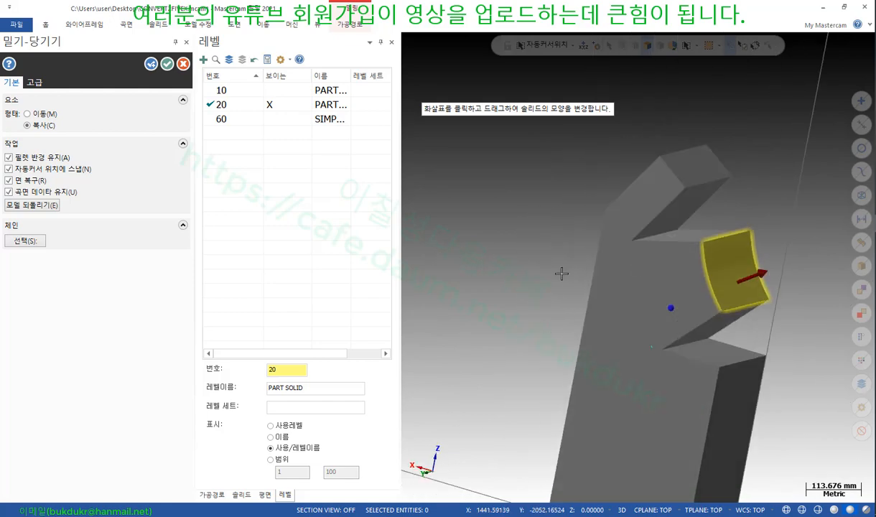
pyautogui.click(166, 64)
pyautogui.moveTo(714, 268); pyautogui.dragTo(675, 308, button='middle')
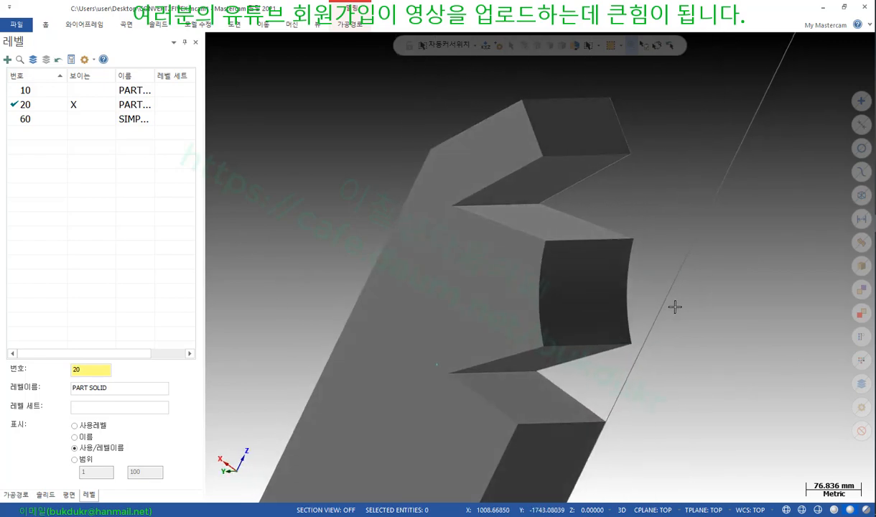
# Switch to the PDF textbook in Acrobat and examine the solid face split sample on page 319, tracing its split line temporarily in red
pyautogui.hotkey('alt', 'Tab')
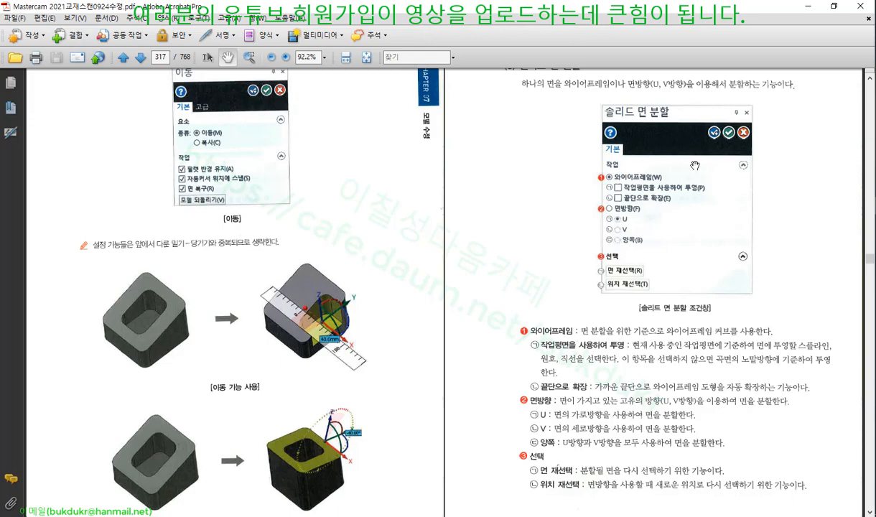
pyautogui.scroll(-3, 761, 273)
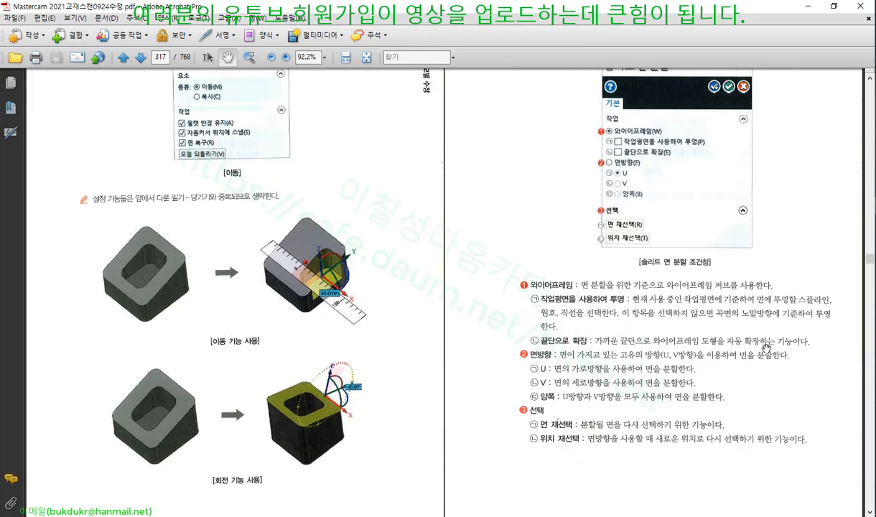
pyautogui.scroll(-3, 767, 349)
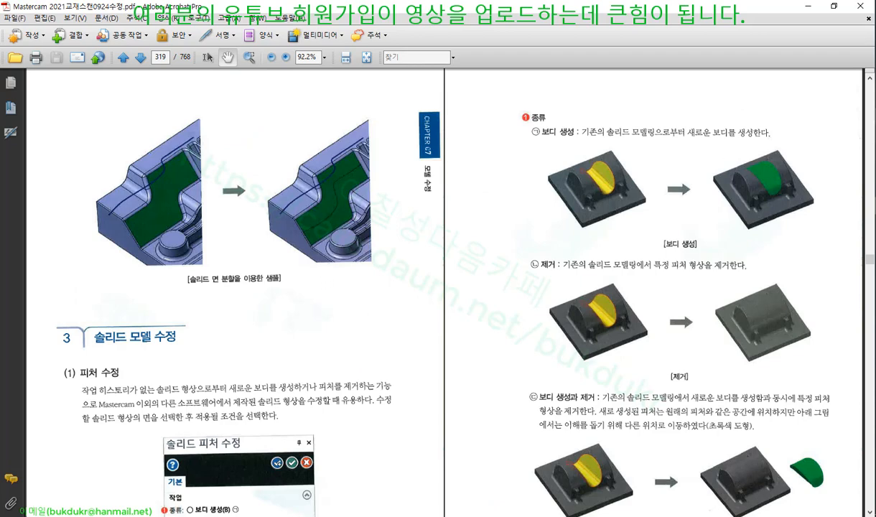
pyautogui.hotkey('ctrl', '2')
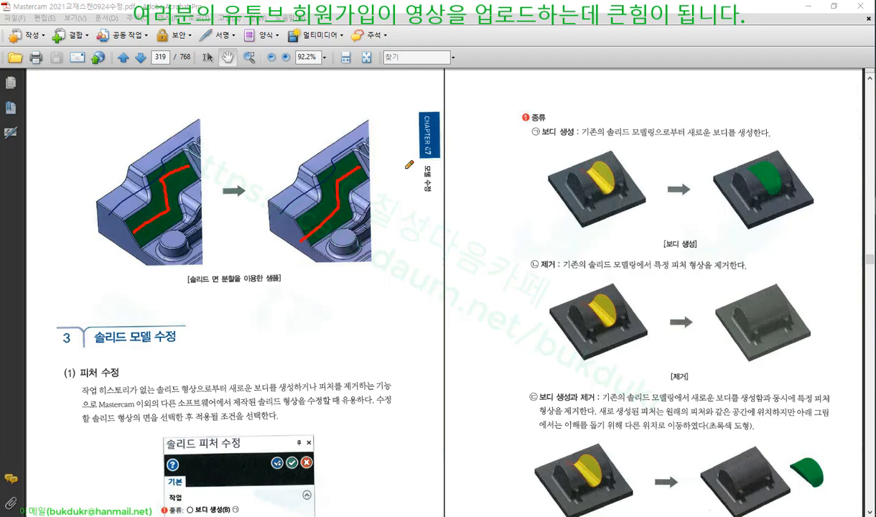
pyautogui.rightClick(417, 194)
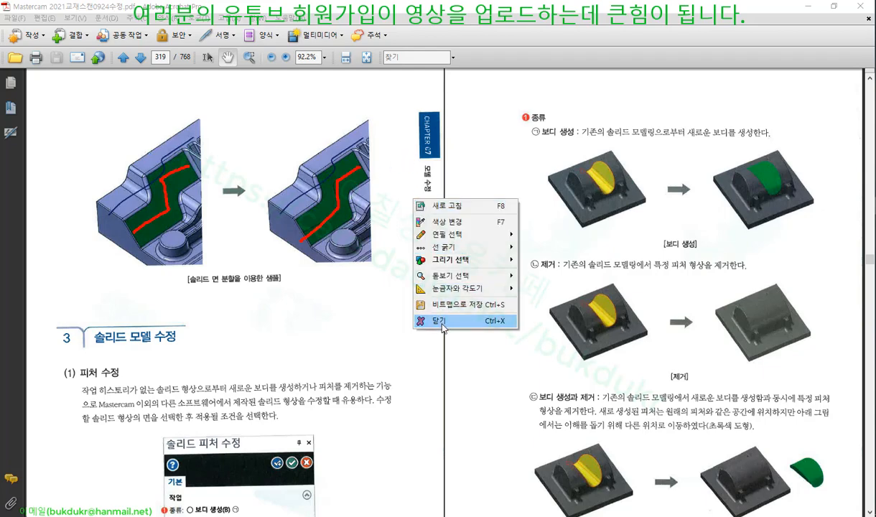
pyautogui.click(449, 313)
# Examine the textbook's solid feature modification types, circling create body, remove, and create and remove body temporarily, and return to Mastercam
pyautogui.scroll(-3, 273, 248)
pyautogui.scroll(-1, 271, 223)
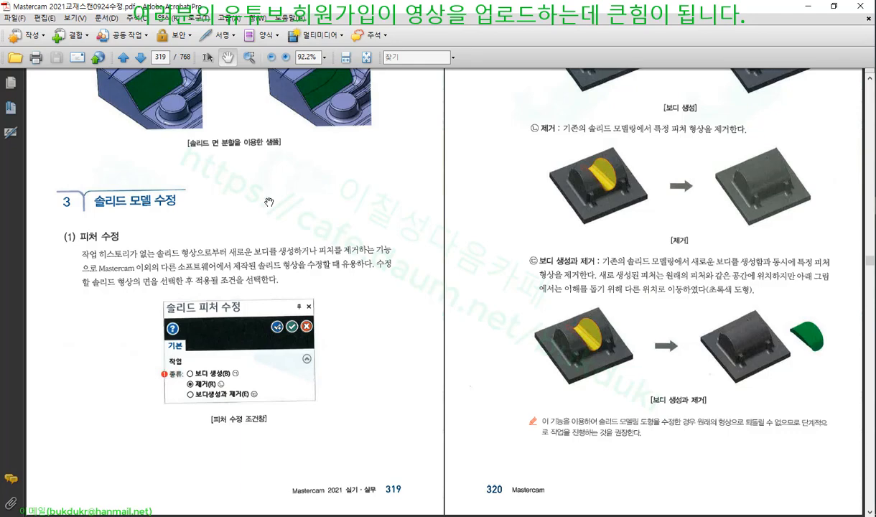
pyautogui.scroll(3, 569, 218)
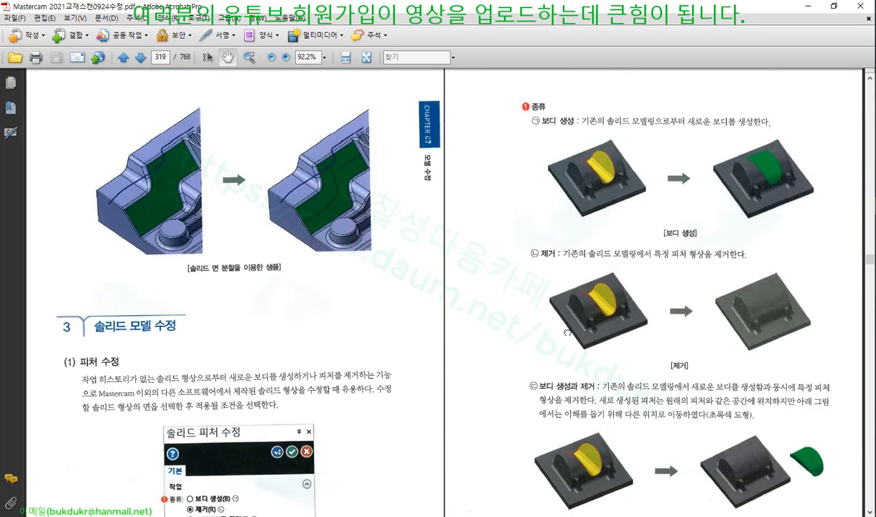
pyautogui.scroll(-1, 609, 285)
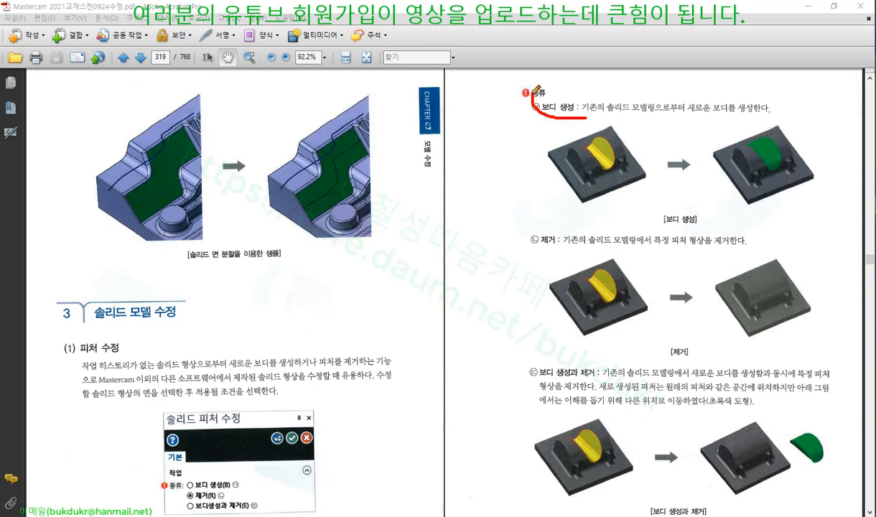
pyautogui.moveTo(550, 215); pyautogui.dragTo(519, 225)
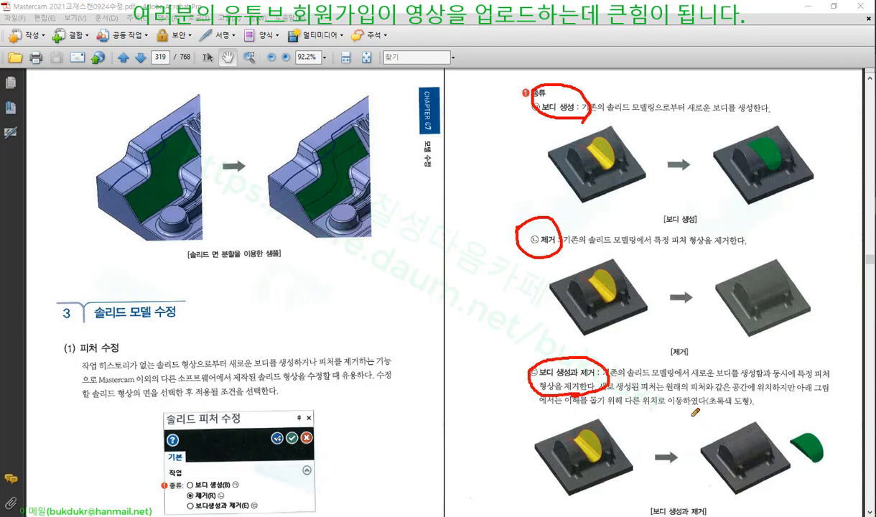
pyautogui.rightClick(683, 165)
pyautogui.click(698, 283)
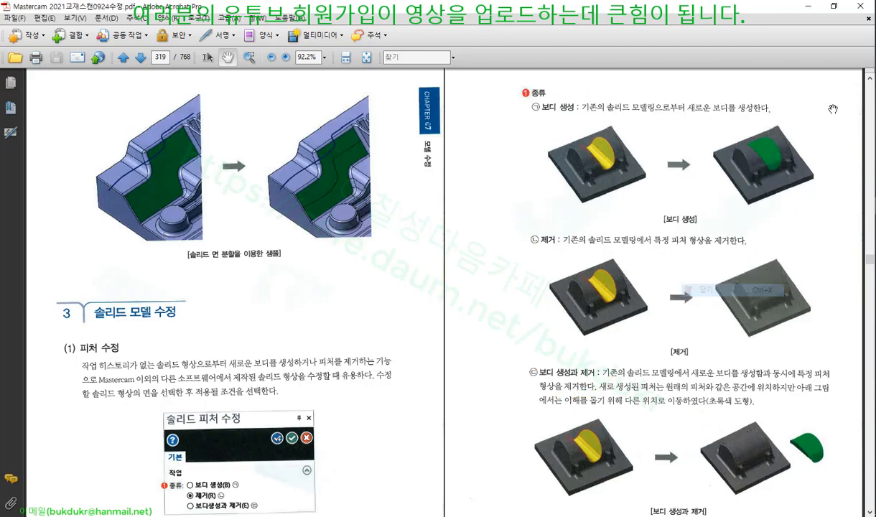
pyautogui.click(808, 7)
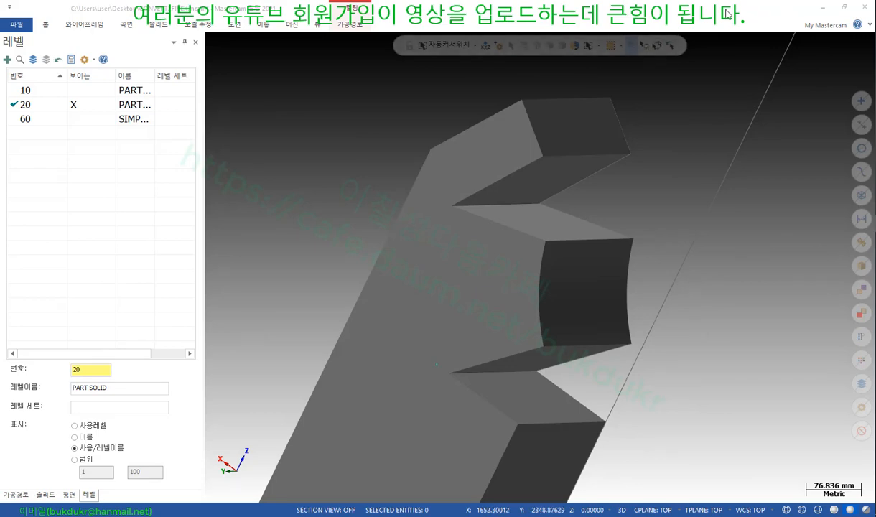
# Open the RESTMILL file from the desktop in Mastercam, accept the switch to inch units and maximize the window
pyautogui.doubleClick(441, 16)
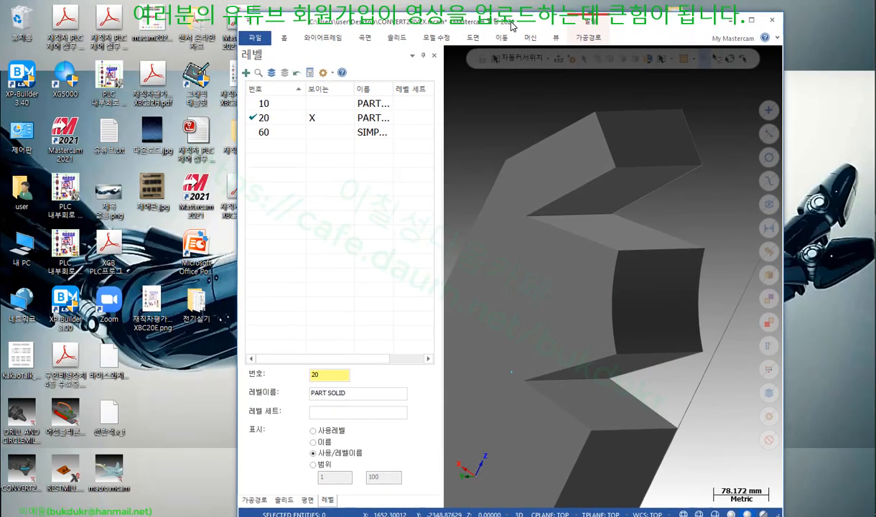
pyautogui.moveTo(102, 480); pyautogui.dragTo(560, 300)
pyautogui.click(546, 293)
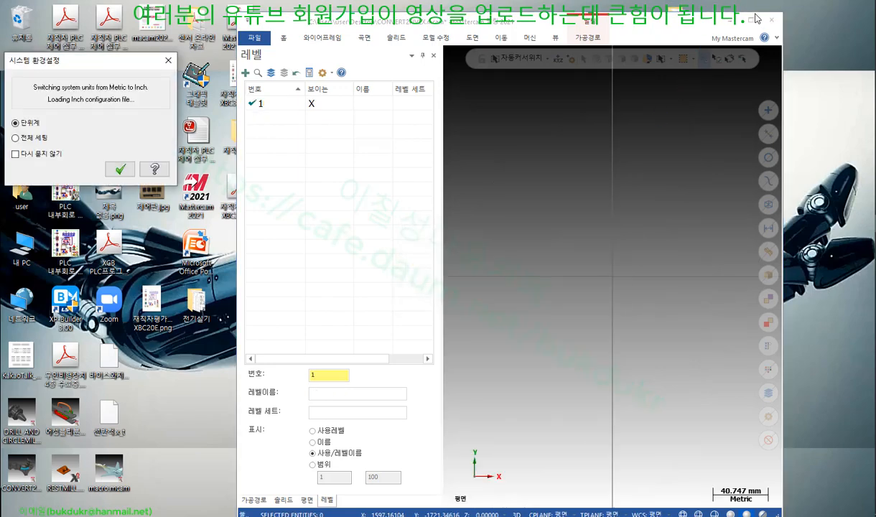
pyautogui.click(120, 169)
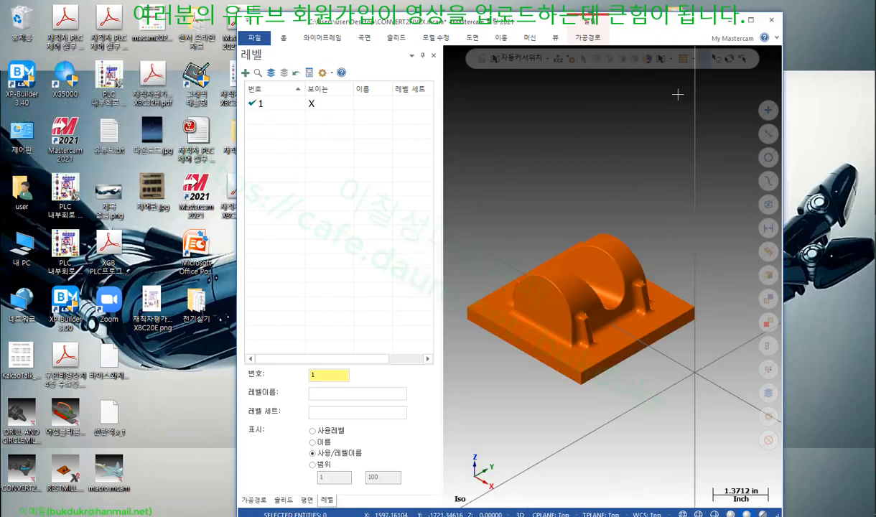
pyautogui.click(750, 20)
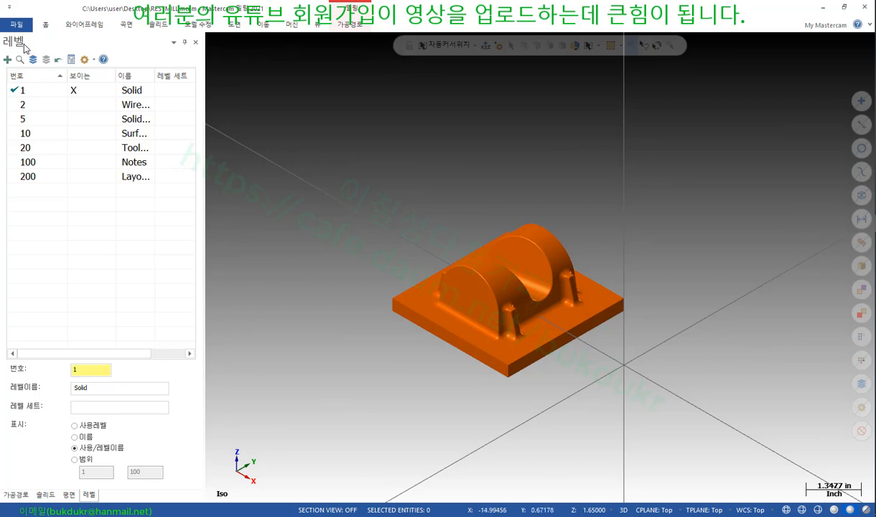
# Switch the system configuration to the metric mcamxm.config, scale the current part to metric units and fit it to the view
pyautogui.click(16, 23)
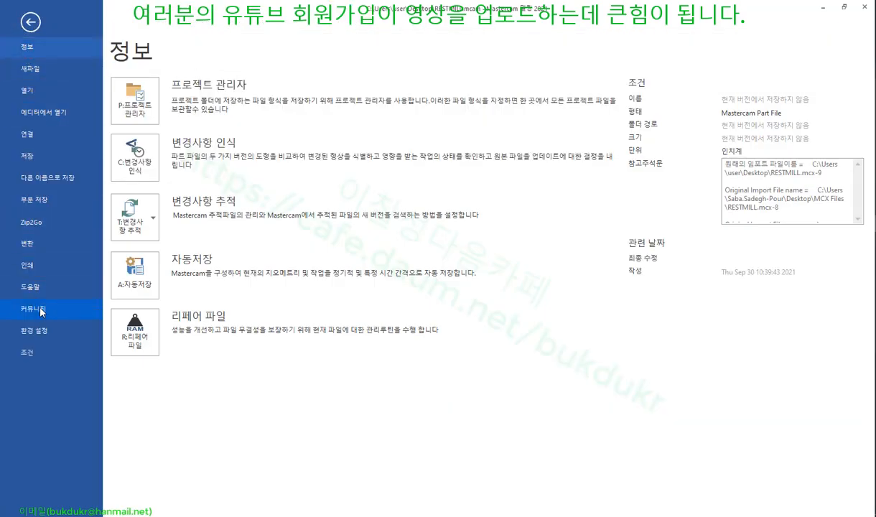
pyautogui.click(43, 332)
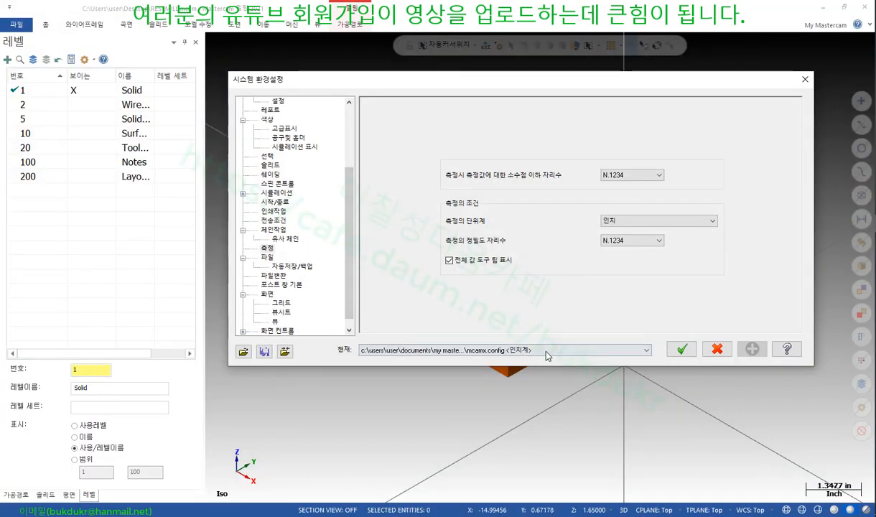
pyautogui.click(546, 355)
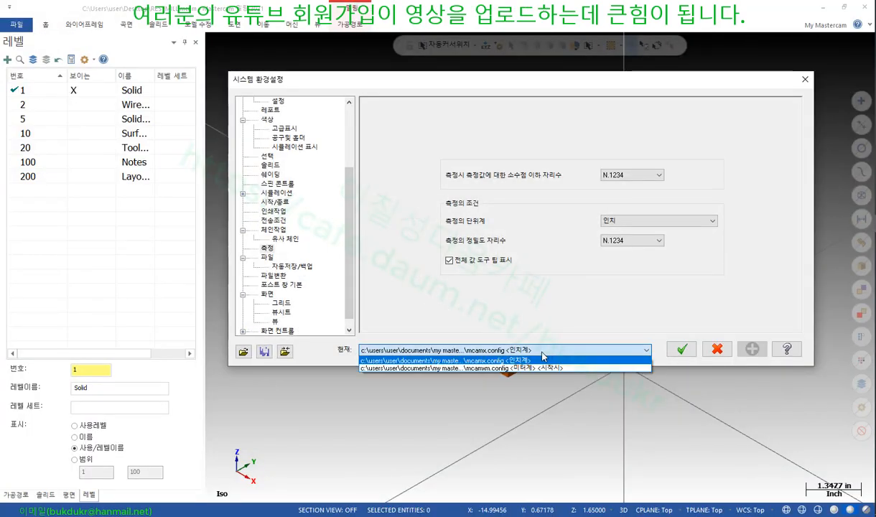
pyautogui.click(567, 371)
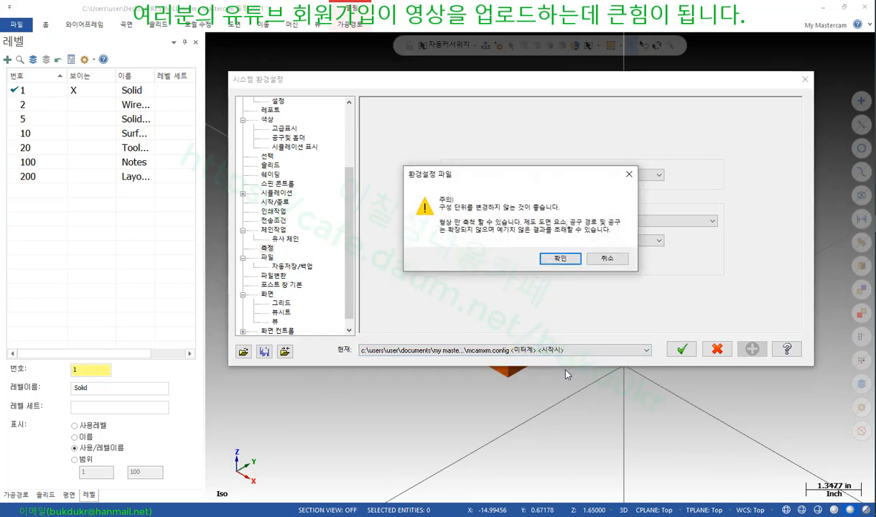
pyautogui.click(561, 257)
pyautogui.click(682, 350)
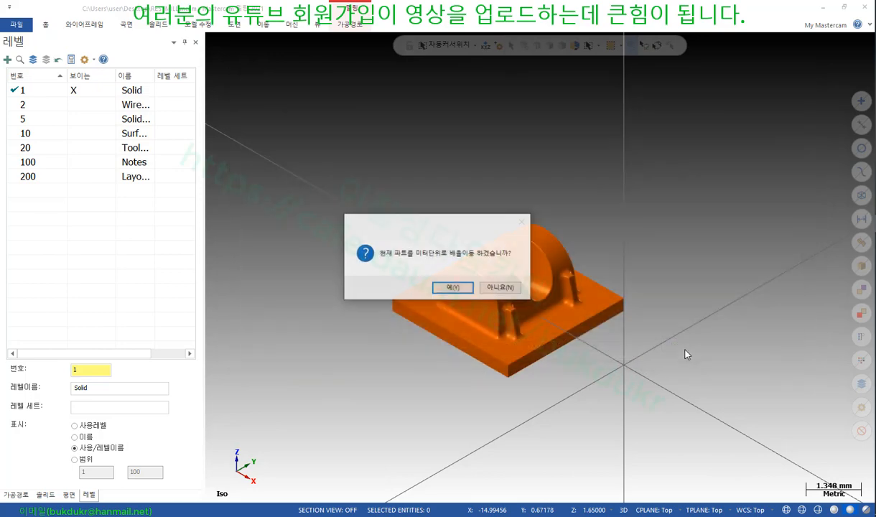
pyautogui.click(471, 287)
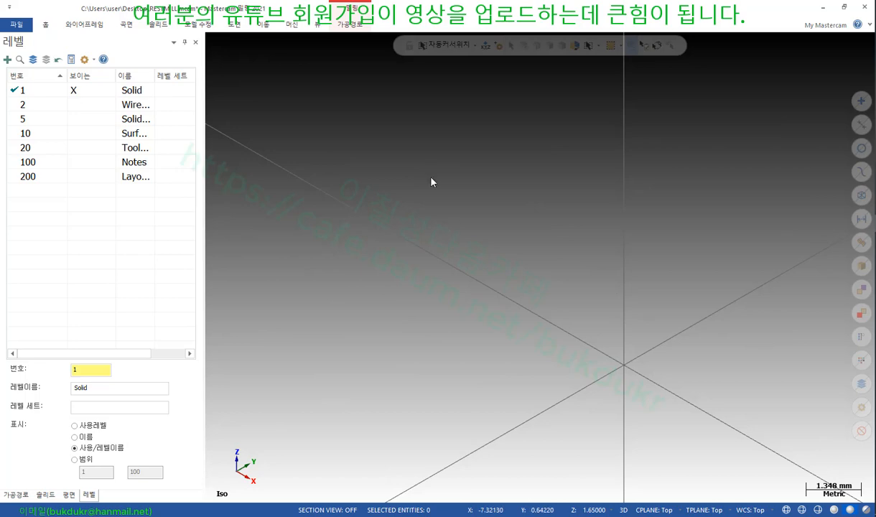
pyautogui.rightClick(431, 182)
pyautogui.click(440, 223)
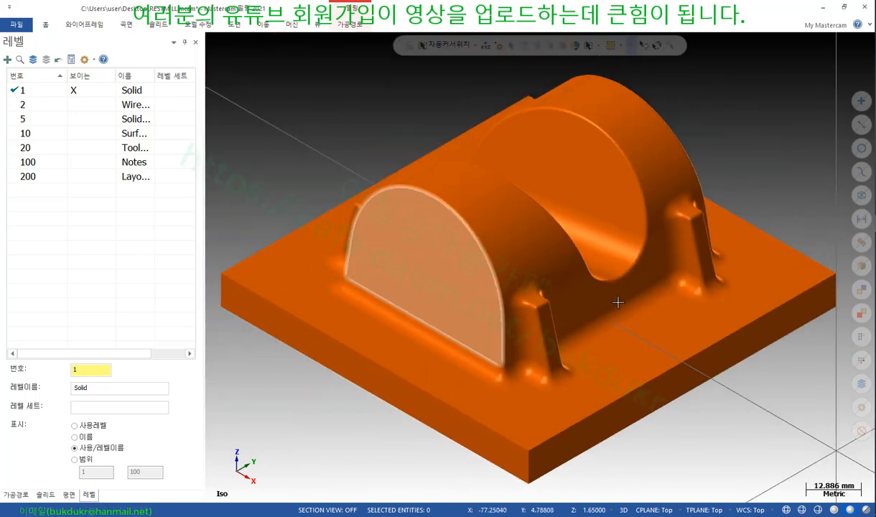
pyautogui.scroll(-6, 617, 302)
pyautogui.moveTo(561, 182)
pyautogui.mouseDown(button='middle')
pyautogui.moveTo(557, 135)
pyautogui.moveTo(552, 160)
pyautogui.mouseUp(button='middle')
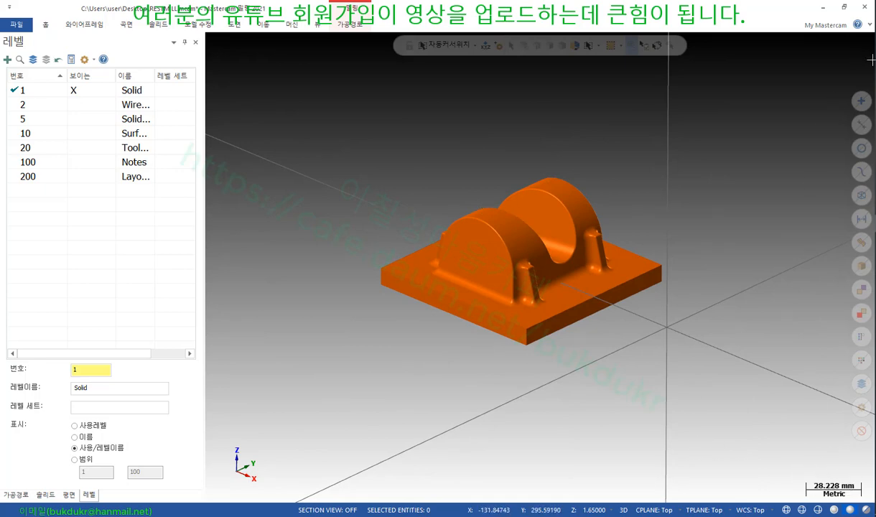
# Mark the metric scale bar and circle the converted part with the screen pen, and clear the marks
pyautogui.moveTo(844, 491)
pyautogui.mouseDown()
pyautogui.moveTo(793, 463)
pyautogui.moveTo(859, 493)
pyautogui.mouseUp()
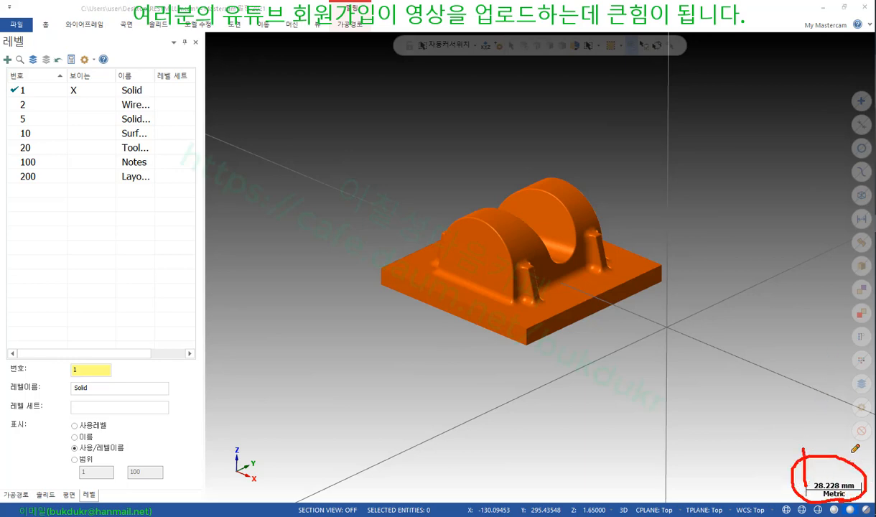
pyautogui.moveTo(551, 350)
pyautogui.mouseDown()
pyautogui.moveTo(626, 215)
pyautogui.moveTo(600, 350)
pyautogui.mouseUp()
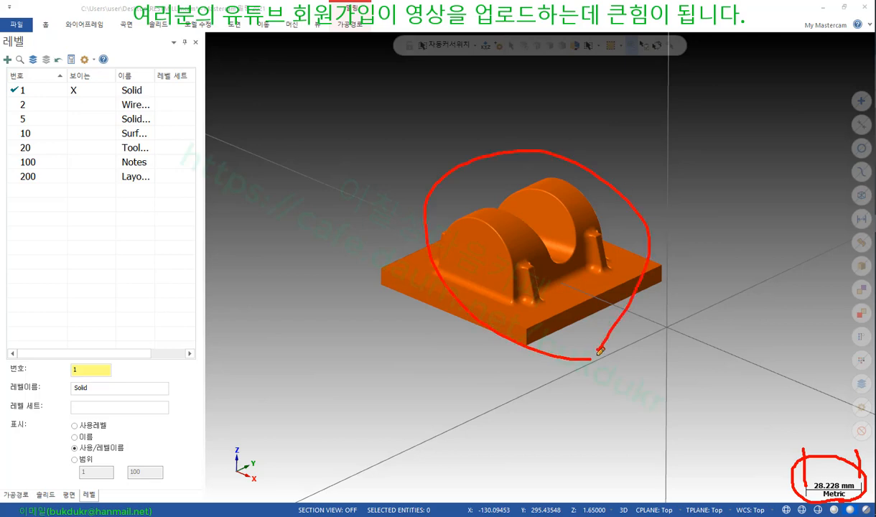
pyautogui.rightClick(669, 159)
pyautogui.click(704, 285)
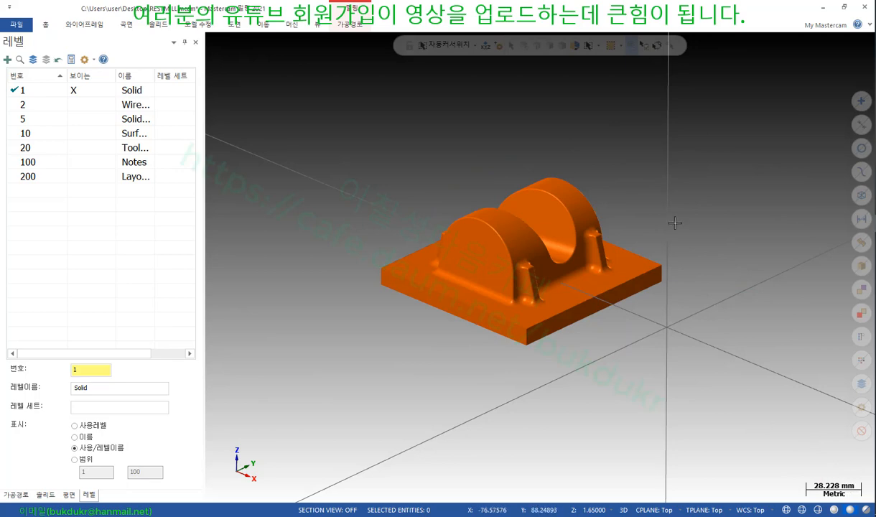
# Select the whole RESTMILL solid body and display its operation history in the Solids manager
pyautogui.scroll(2, 597, 192)
pyautogui.moveTo(593, 190)
pyautogui.mouseDown(button='middle')
pyautogui.moveTo(622, 223)
pyautogui.moveTo(587, 202)
pyautogui.mouseUp(button='middle')
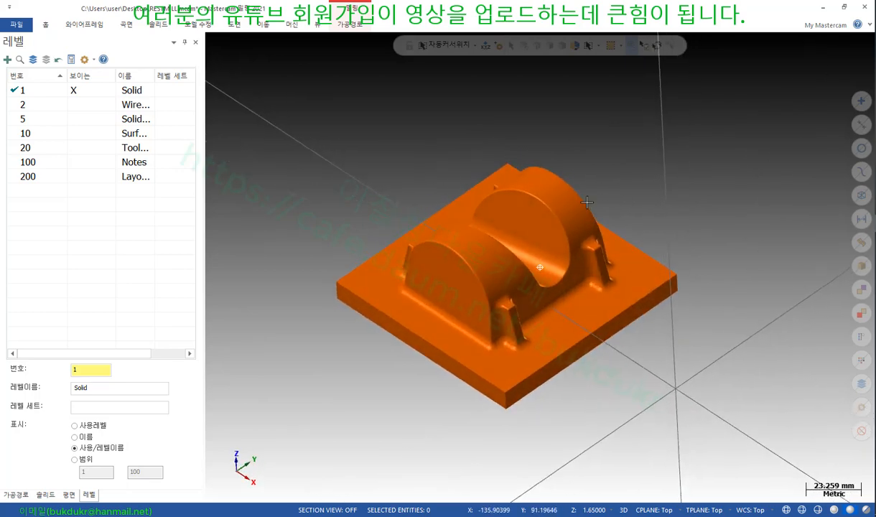
pyautogui.scroll(1, 586, 202)
pyautogui.click(505, 260)
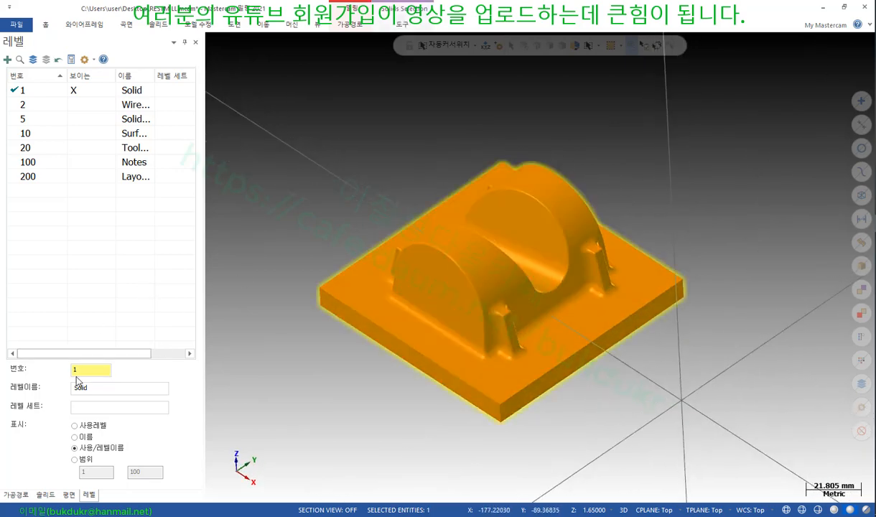
pyautogui.click(45, 495)
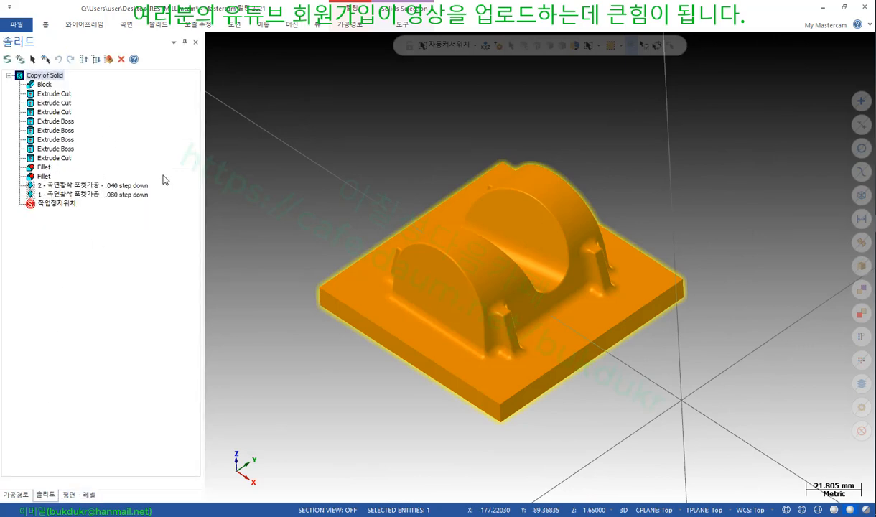
# Remove the operation history from the Copy of Solid body, leaving it as a plain body
pyautogui.rightClick(42, 76)
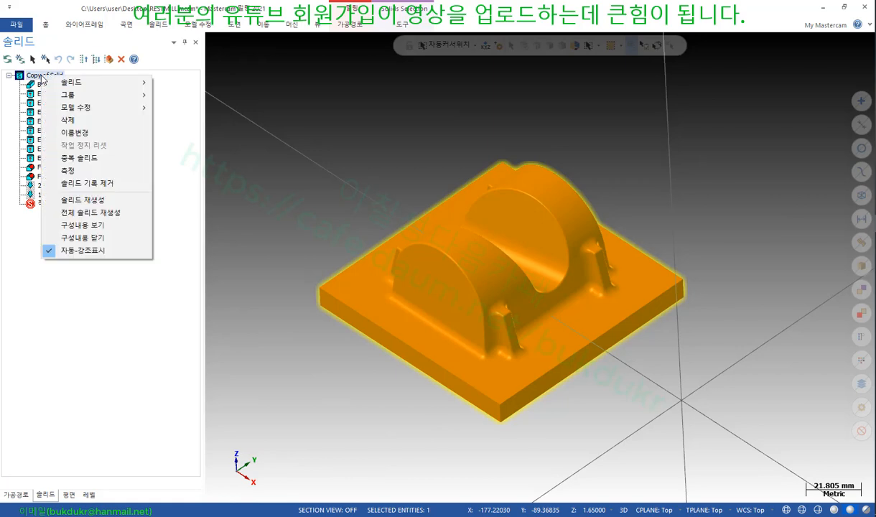
pyautogui.click(79, 184)
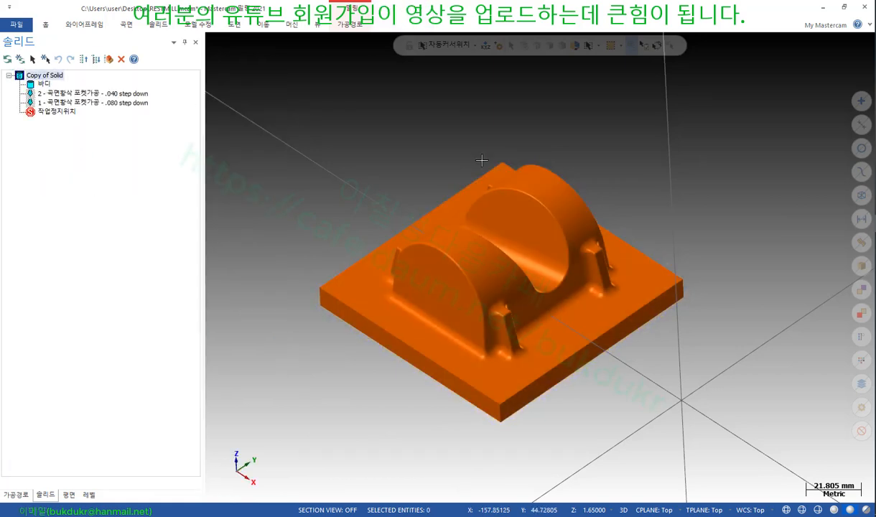
pyautogui.scroll(1, 507, 263)
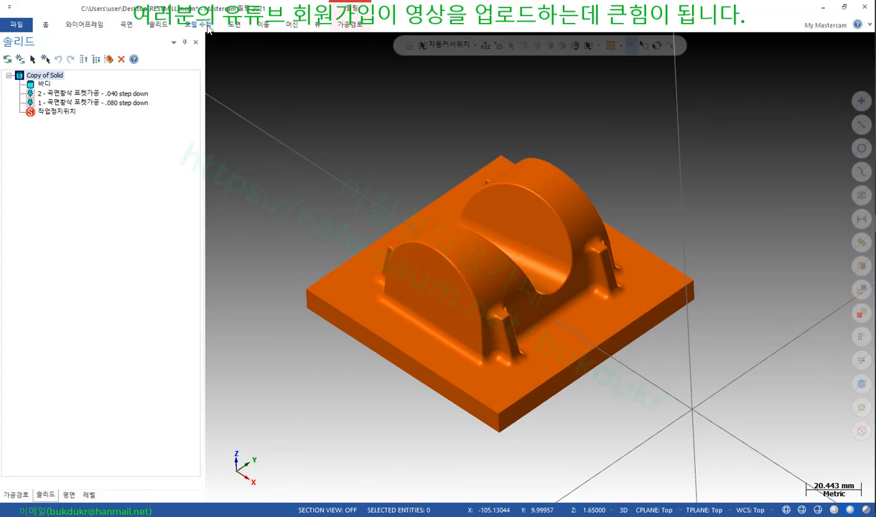
pyautogui.scroll(5, 485, 235)
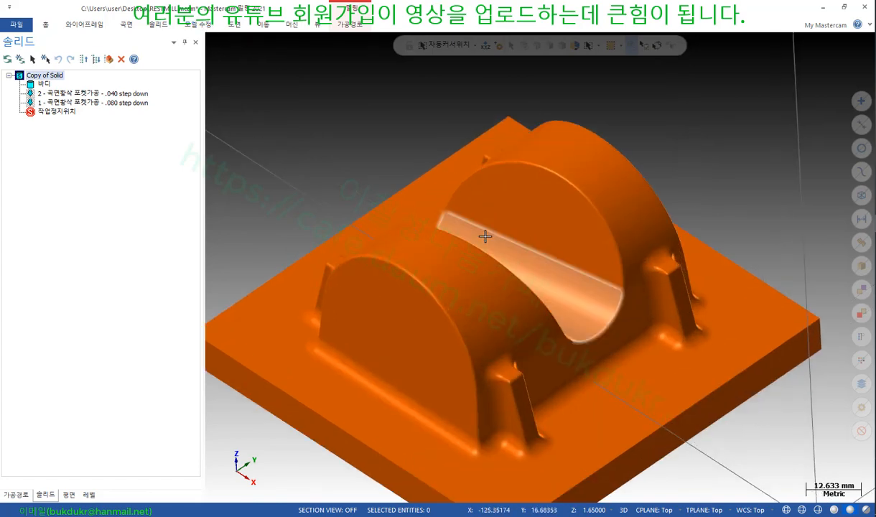
pyautogui.moveTo(488, 210)
pyautogui.mouseDown(button='middle')
pyautogui.moveTo(495, 170)
pyautogui.moveTo(422, 191)
pyautogui.moveTo(366, 188)
pyautogui.moveTo(431, 186)
pyautogui.mouseUp(button='middle')
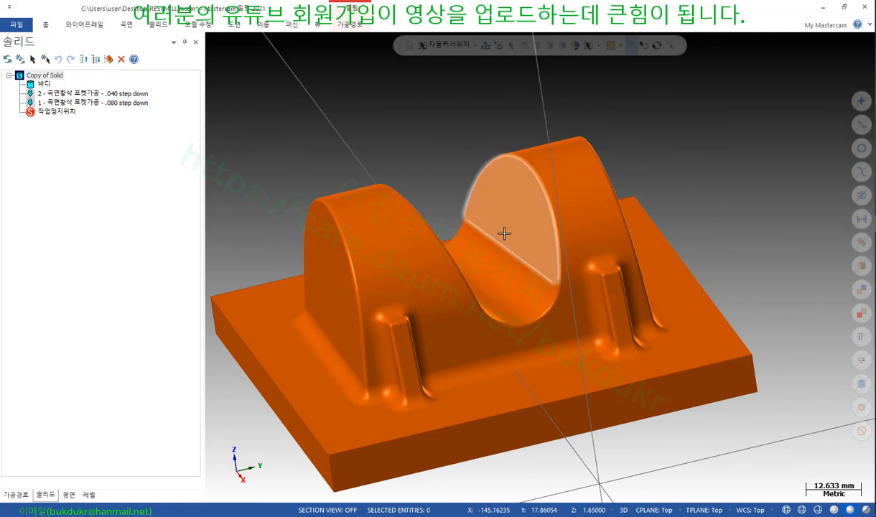
pyautogui.scroll(-2, 506, 236)
pyautogui.moveTo(505, 233); pyautogui.dragTo(469, 288, button='middle')
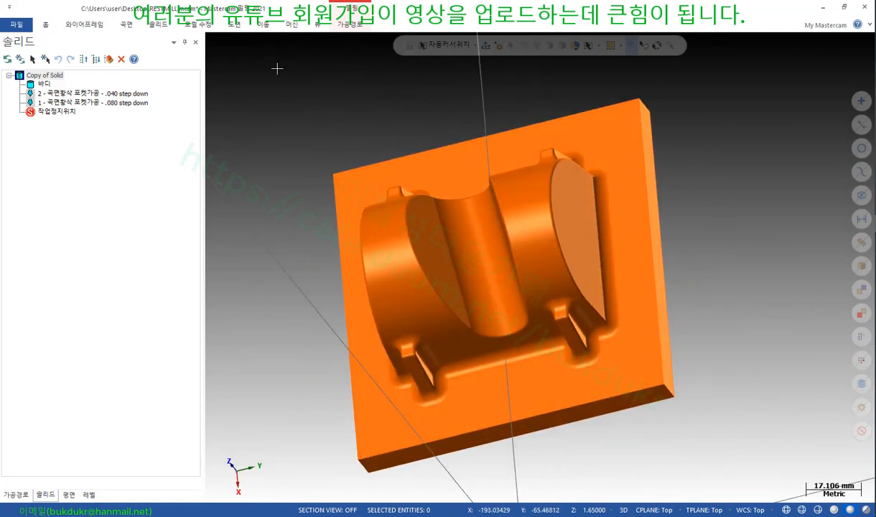
# Clear all face and feature colors from the solid so it returns to its original color
pyautogui.click(153, 26)
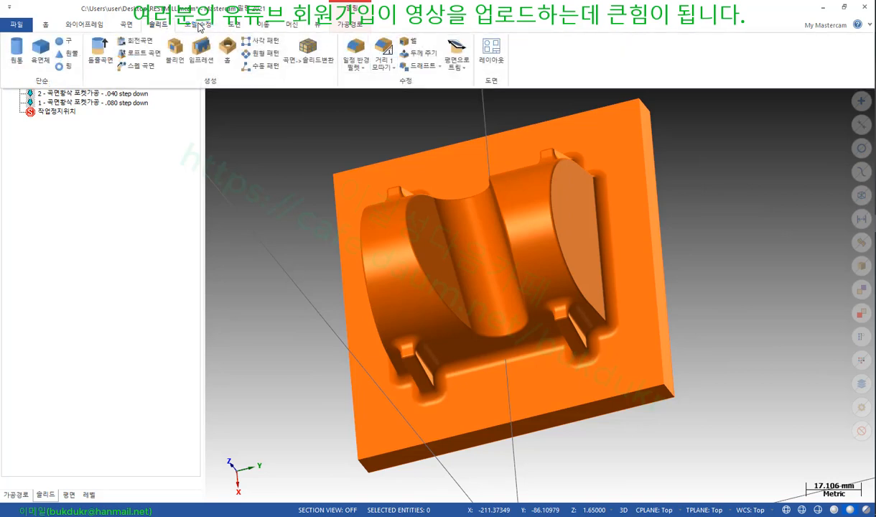
pyautogui.click(199, 24)
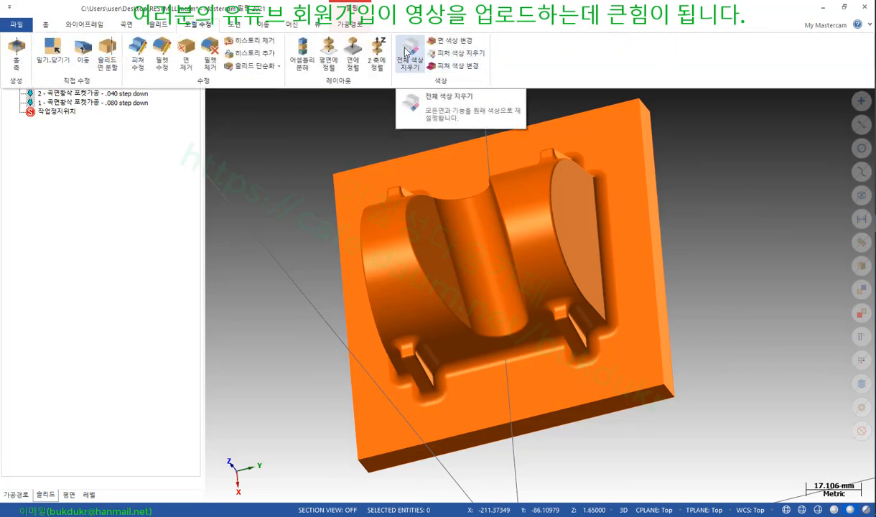
pyautogui.click(406, 51)
pyautogui.scroll(-5, 566, 223)
pyautogui.scroll(2, 641, 177)
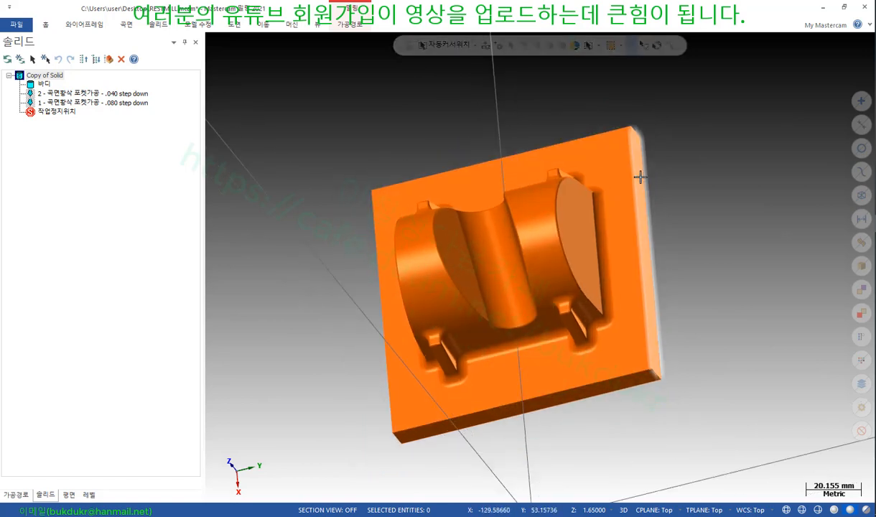
pyautogui.moveTo(641, 176); pyautogui.dragTo(531, 187, button='middle')
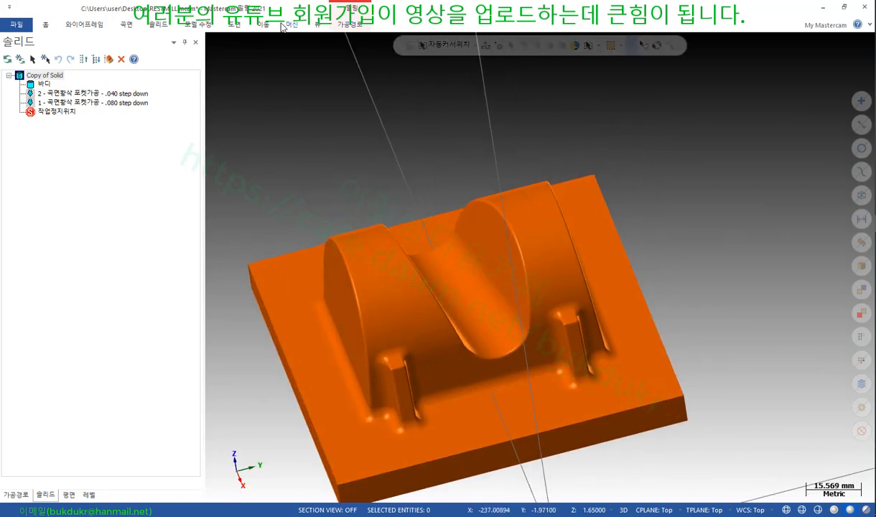
# Start a solid face color change with the dark blue set color and select the groove's side walls and curved floor
pyautogui.click(199, 25)
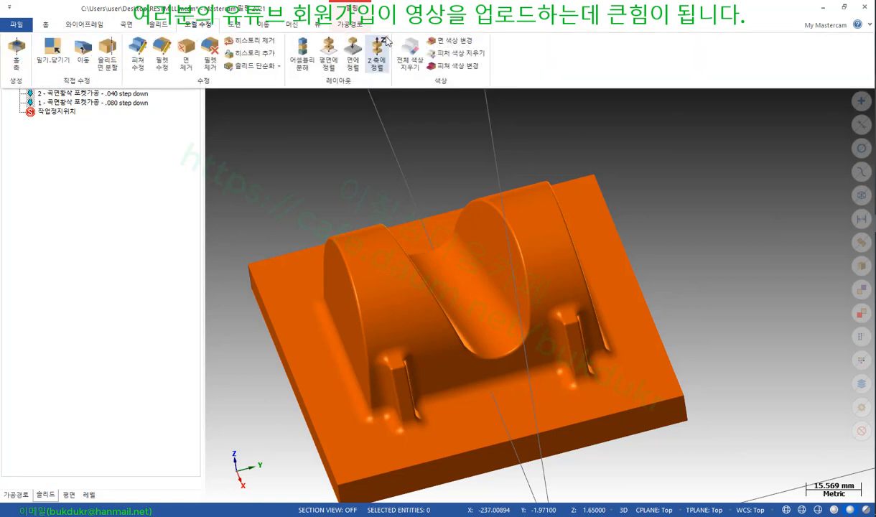
pyautogui.click(451, 44)
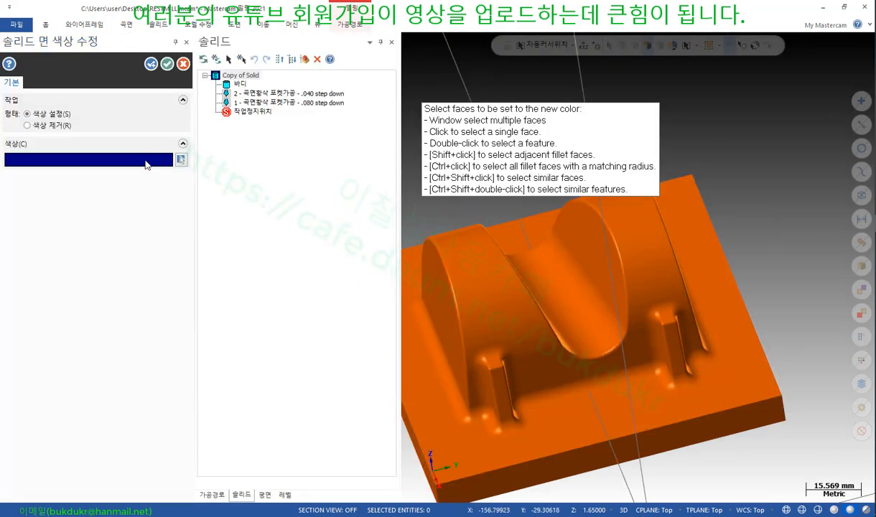
pyautogui.scroll(2, 591, 277)
pyautogui.click(593, 238)
pyautogui.click(565, 294)
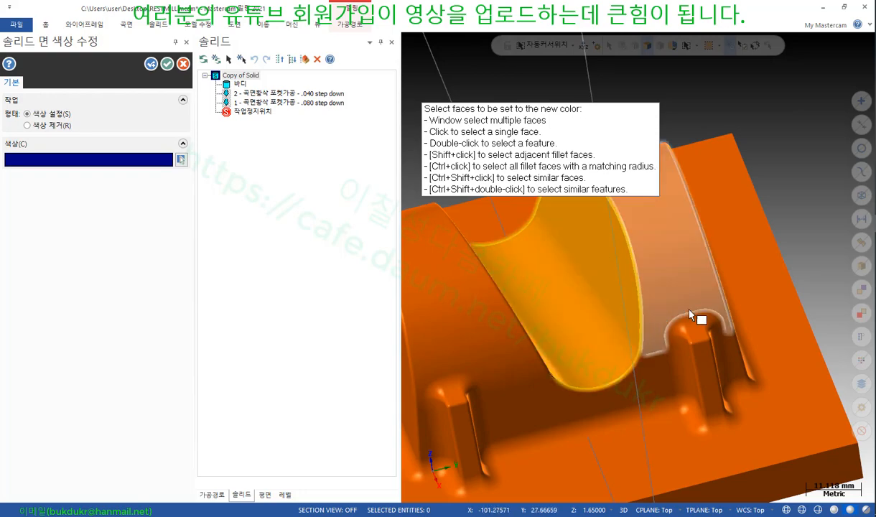
pyautogui.scroll(-3, 689, 311)
pyautogui.moveTo(688, 311); pyautogui.dragTo(632, 313, button='middle')
pyautogui.click(619, 280)
pyautogui.scroll(1, 622, 283)
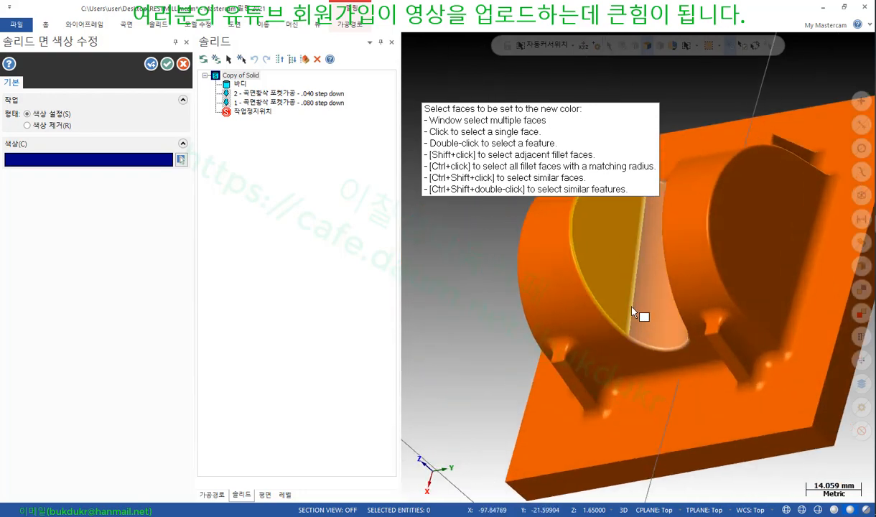
pyautogui.scroll(1, 603, 309)
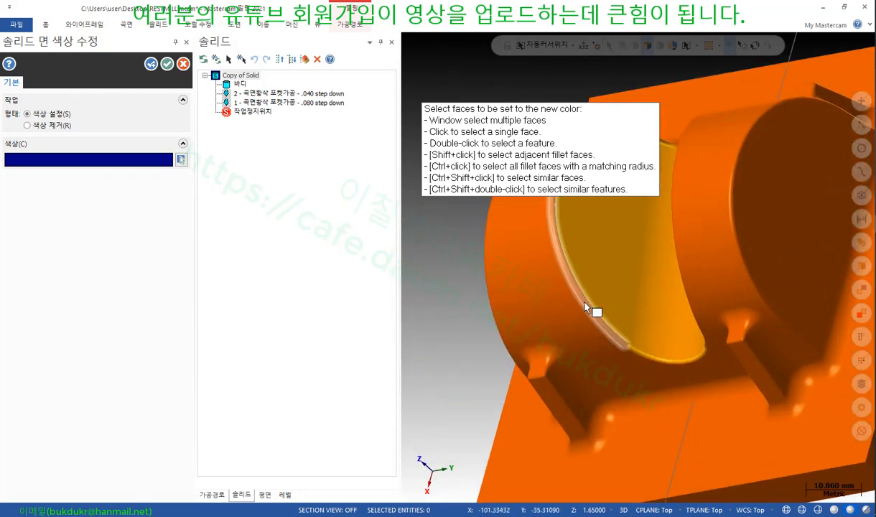
# Add the groove's edge fillet faces to the selection and apply the dark blue color
pyautogui.click(585, 307)
pyautogui.scroll(-2, 624, 329)
pyautogui.moveTo(624, 329); pyautogui.dragTo(701, 329, button='middle')
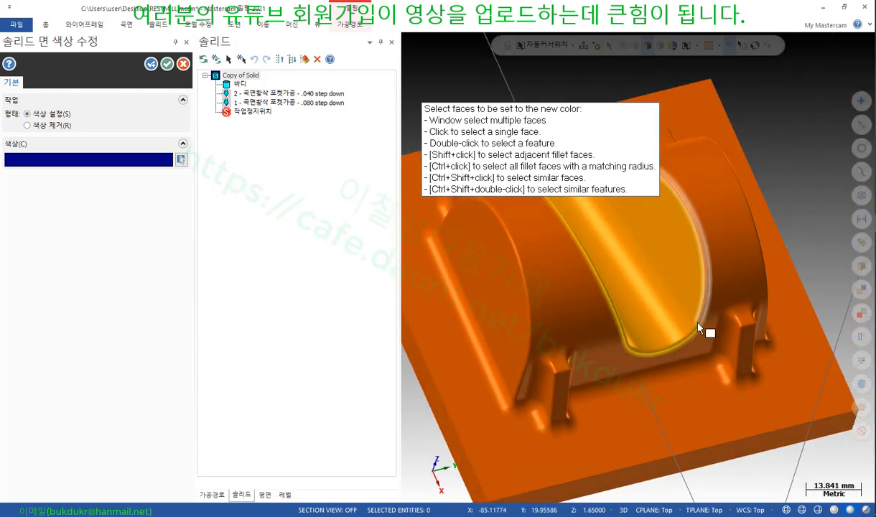
pyautogui.scroll(-2, 698, 323)
pyautogui.scroll(2, 704, 266)
pyautogui.moveTo(678, 257)
pyautogui.mouseDown(button='middle')
pyautogui.moveTo(667, 338)
pyautogui.moveTo(661, 223)
pyautogui.moveTo(650, 237)
pyautogui.moveTo(632, 215)
pyautogui.moveTo(618, 239)
pyautogui.moveTo(629, 246)
pyautogui.moveTo(632, 273)
pyautogui.mouseUp(button='middle')
pyautogui.click(166, 64)
pyautogui.scroll(-1, 625, 244)
pyautogui.scroll(3, 508, 323)
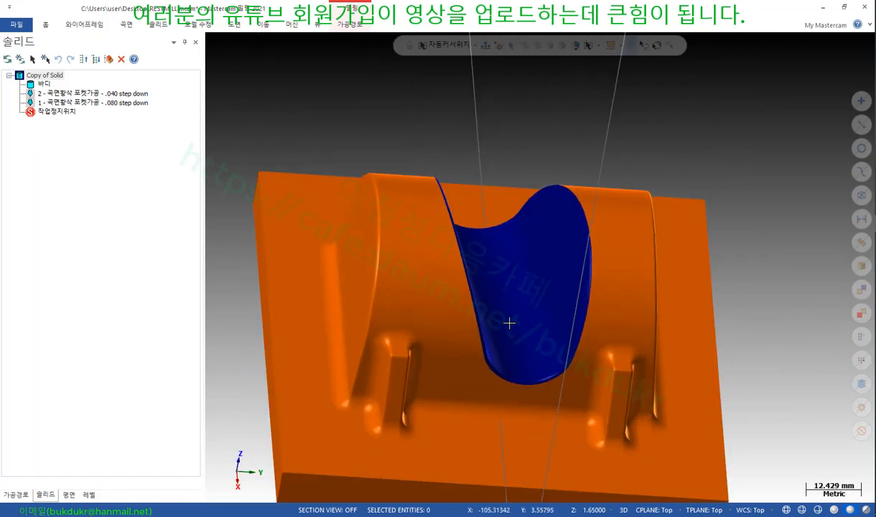
# Try a Modify Feature operation of the Create Body type, selecting the blue groove's faces and edge fillets individually
pyautogui.moveTo(556, 280)
pyautogui.mouseDown(button='middle')
pyautogui.moveTo(450, 265)
pyautogui.moveTo(540, 237)
pyautogui.moveTo(732, 279)
pyautogui.moveTo(575, 221)
pyautogui.moveTo(563, 227)
pyautogui.mouseUp(button='middle')
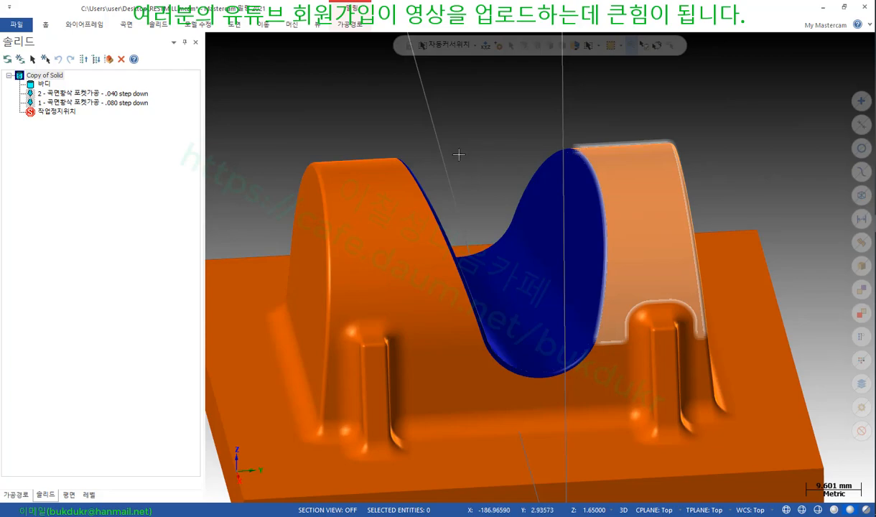
pyautogui.scroll(-2, 502, 136)
pyautogui.moveTo(525, 122)
pyautogui.mouseDown(button='middle')
pyautogui.moveTo(452, 157)
pyautogui.moveTo(497, 111)
pyautogui.moveTo(524, 137)
pyautogui.mouseUp(button='middle')
pyautogui.click(197, 25)
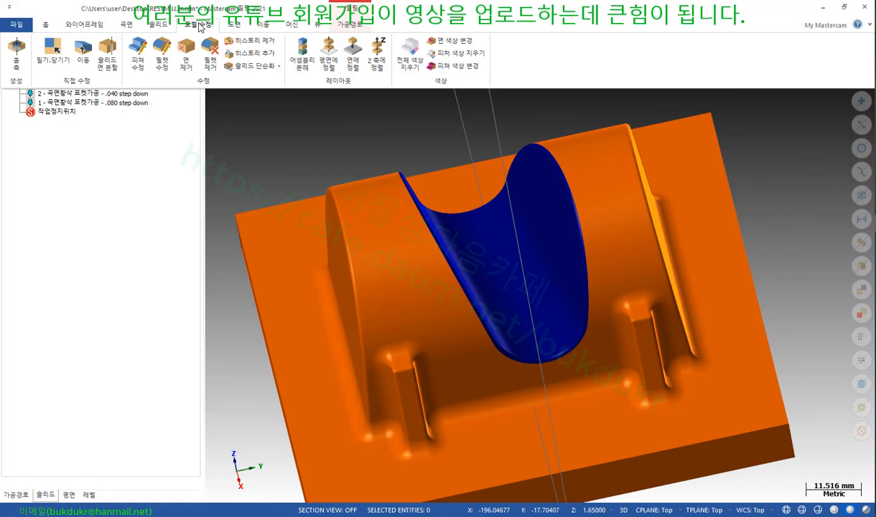
pyautogui.click(138, 48)
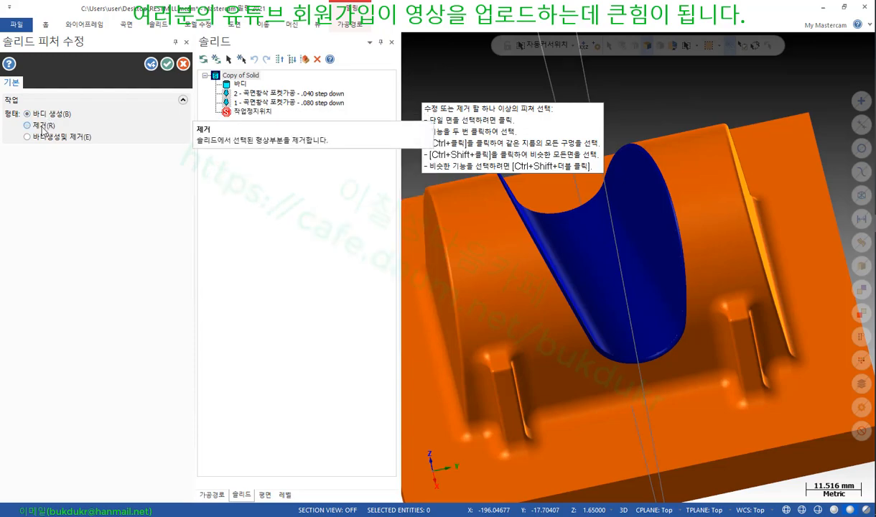
pyautogui.moveTo(643, 320); pyautogui.dragTo(666, 205, button='middle')
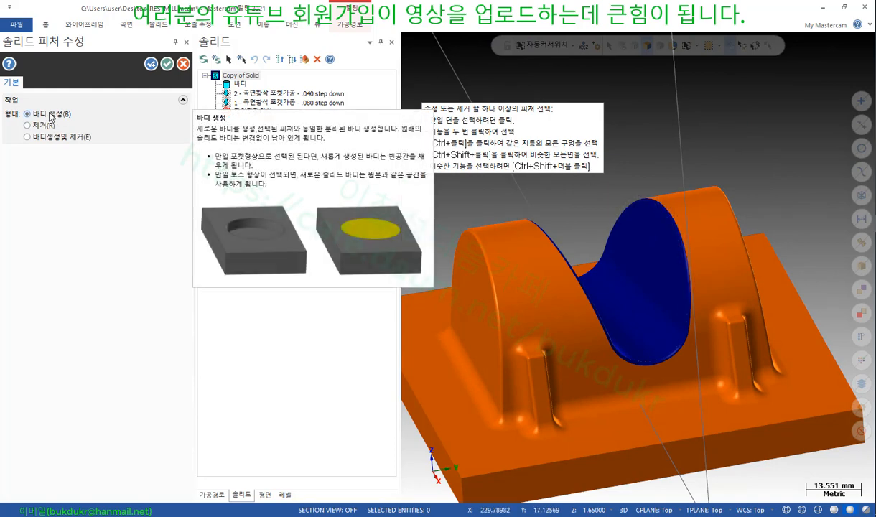
pyautogui.scroll(2, 690, 288)
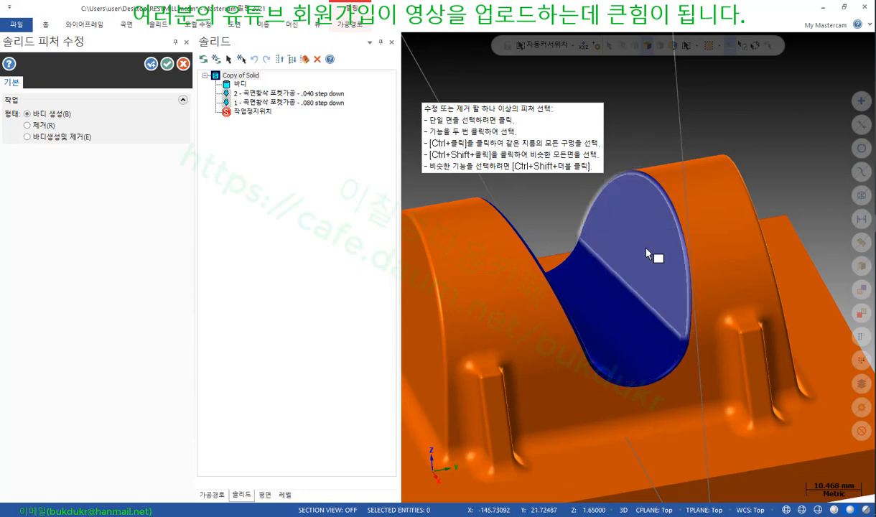
pyautogui.scroll(-2, 544, 250)
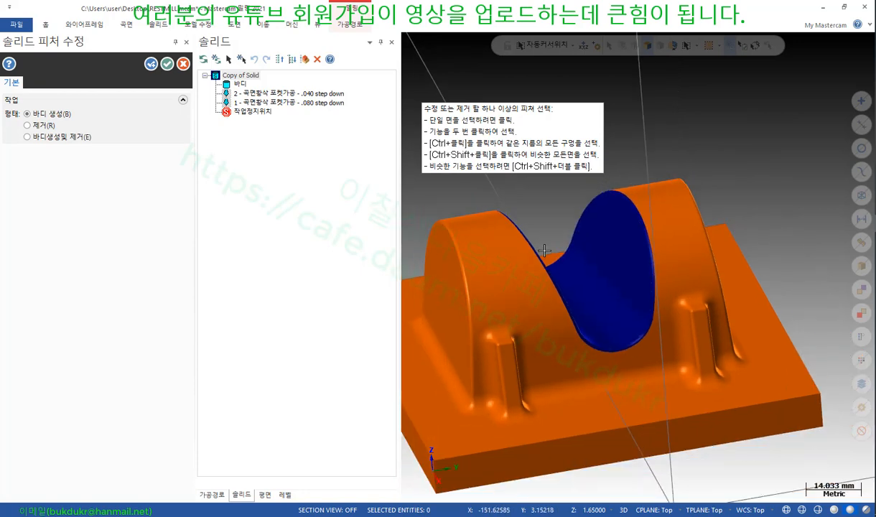
pyautogui.scroll(1, 618, 233)
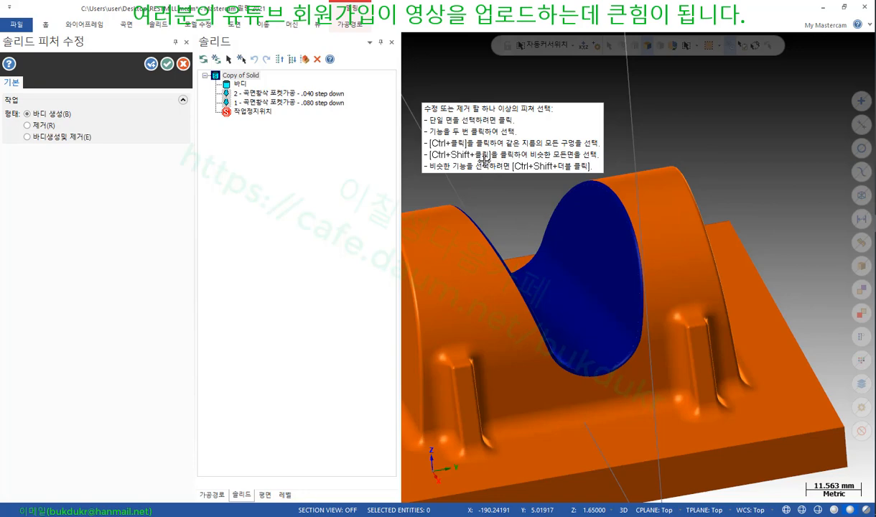
pyautogui.click(620, 261)
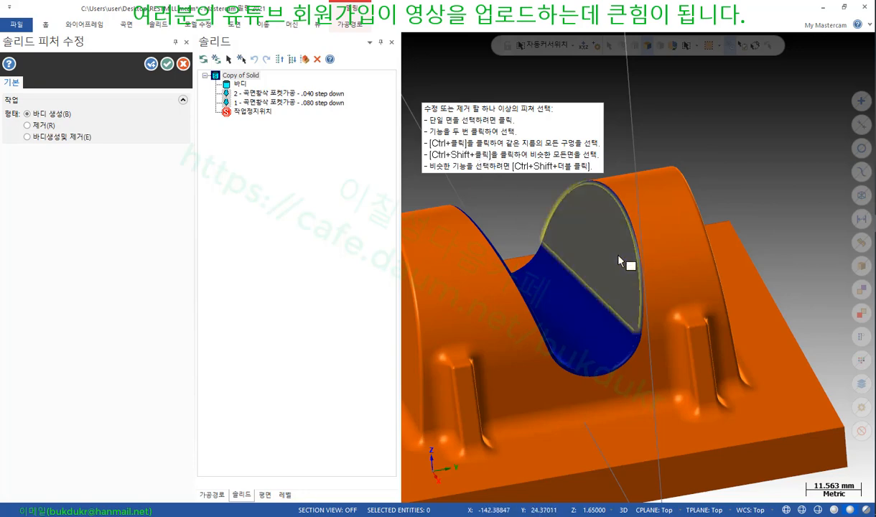
pyautogui.moveTo(607, 245)
pyautogui.mouseDown(button='middle')
pyautogui.moveTo(561, 279)
pyautogui.moveTo(519, 260)
pyautogui.moveTo(494, 304)
pyautogui.mouseUp(button='middle')
pyautogui.scroll(3, 493, 305)
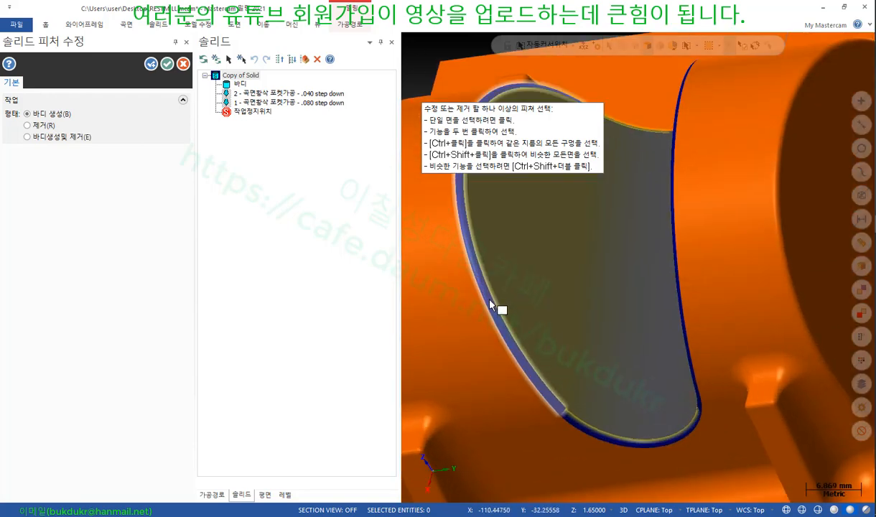
pyautogui.click(490, 305)
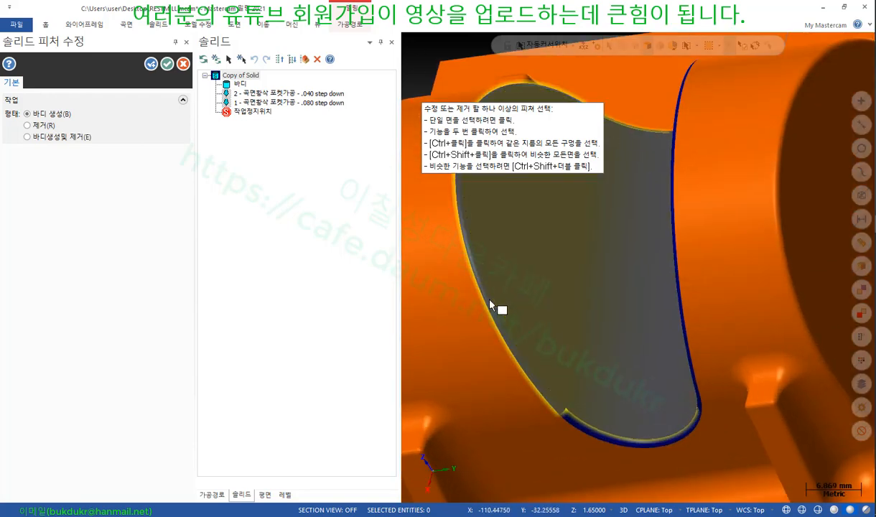
pyautogui.click(589, 436)
# Examine the selected groove faces and fillet corners from several sides for missed faces, and leave the feature command
pyautogui.scroll(-2, 544, 321)
pyautogui.moveTo(544, 321)
pyautogui.mouseDown(button='middle')
pyautogui.moveTo(633, 300)
pyautogui.moveTo(711, 333)
pyautogui.moveTo(664, 277)
pyautogui.moveTo(573, 239)
pyautogui.mouseUp(button='middle')
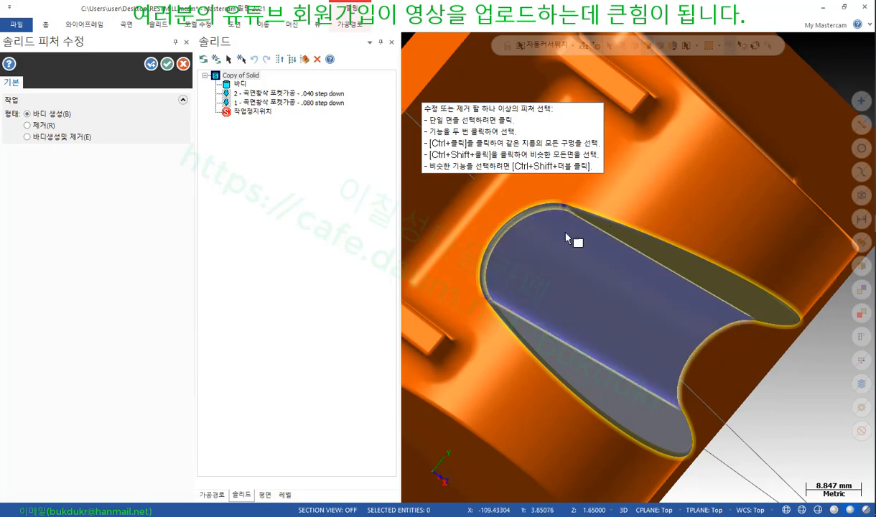
pyautogui.moveTo(580, 283); pyautogui.dragTo(536, 283, button='middle')
pyautogui.scroll(6, 477, 302)
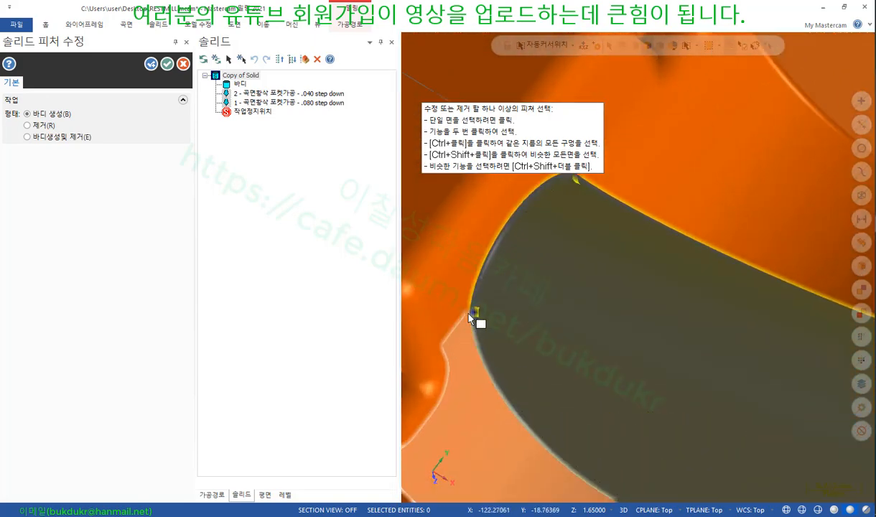
pyautogui.moveTo(483, 298); pyautogui.dragTo(765, 323, button='middle')
pyautogui.scroll(6, 761, 338)
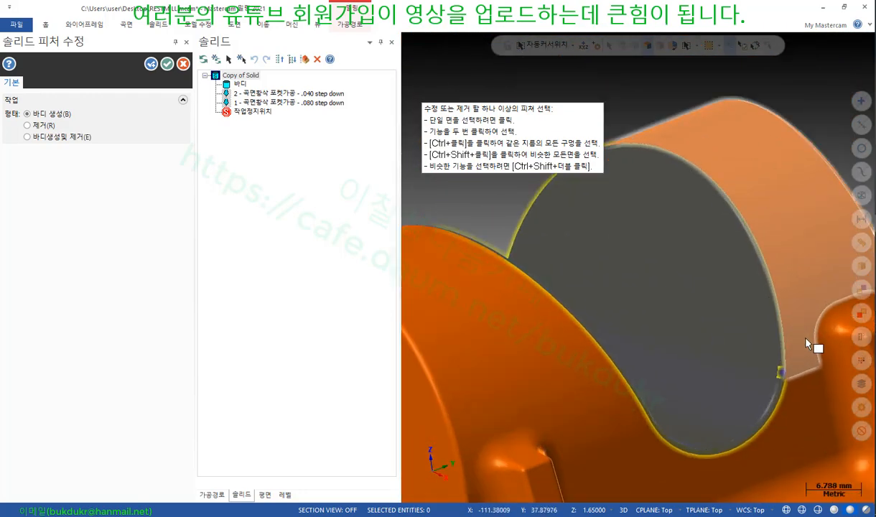
pyautogui.scroll(-5, 747, 370)
pyautogui.moveTo(763, 287)
pyautogui.mouseDown(button='middle')
pyautogui.moveTo(718, 301)
pyautogui.moveTo(749, 291)
pyautogui.mouseUp(button='middle')
pyautogui.scroll(-2, 620, 329)
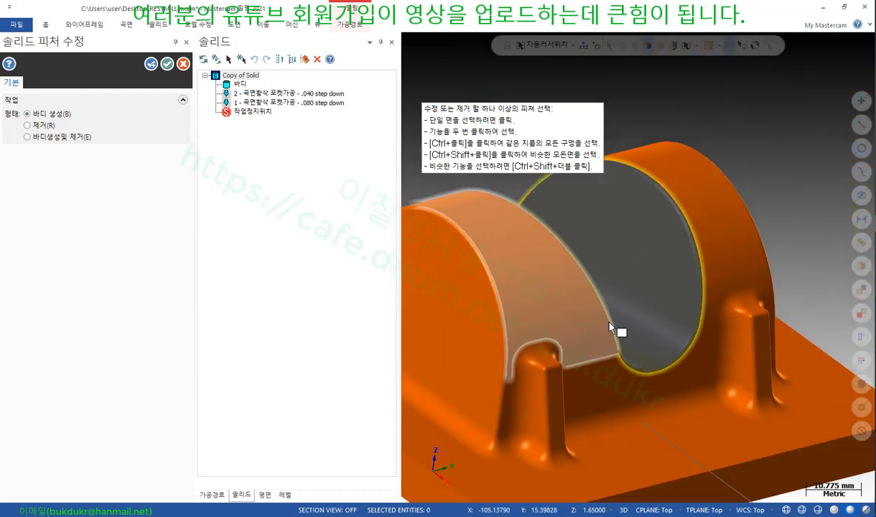
pyautogui.click(651, 233)
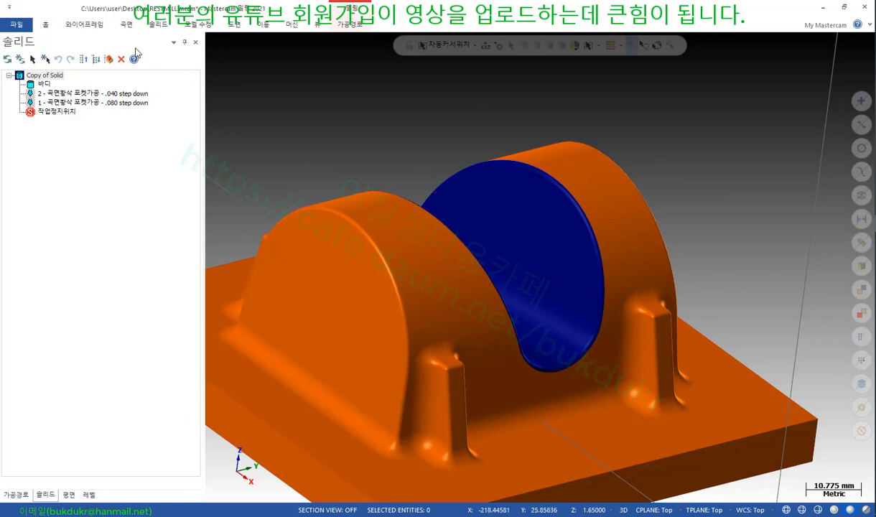
# Create a body from the groove with Modify Feature's Create Body type, selecting all dark blue faces by color 1
pyautogui.click(207, 26)
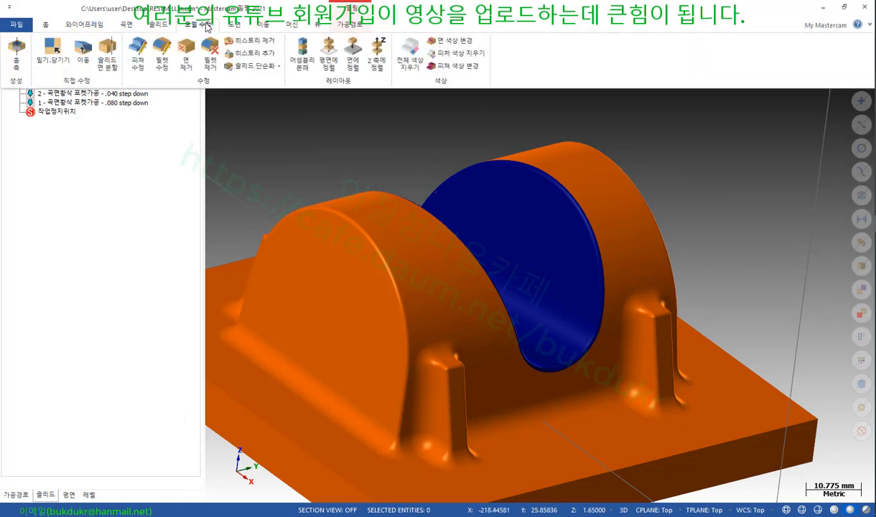
pyautogui.click(137, 54)
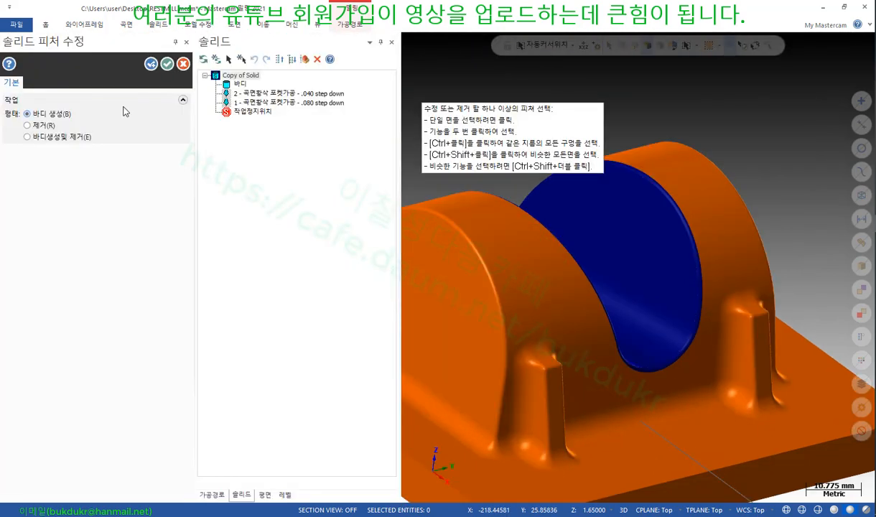
pyautogui.moveTo(612, 172); pyautogui.dragTo(643, 205, button='middle')
pyautogui.scroll(-2, 643, 204)
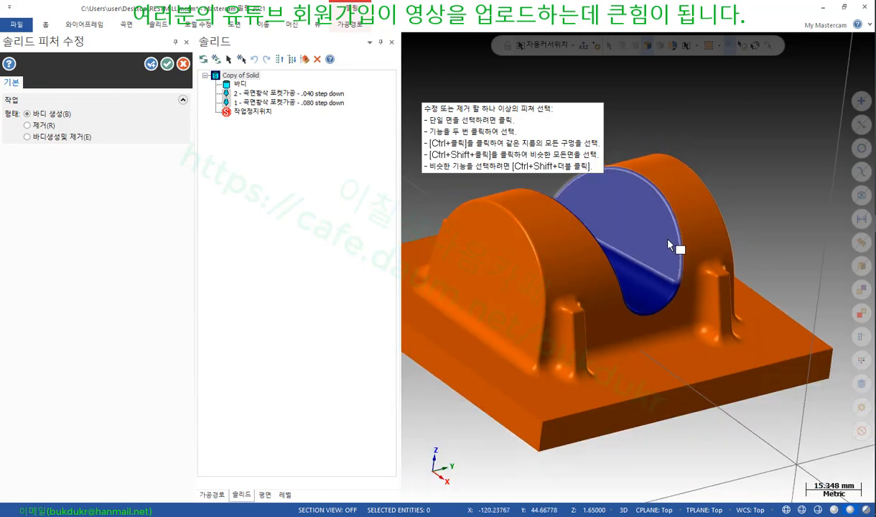
pyautogui.click(860, 363)
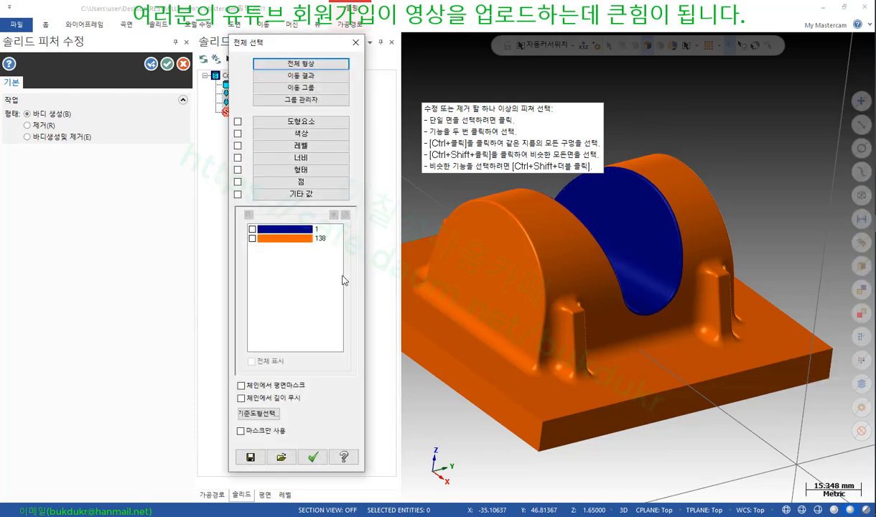
pyautogui.click(252, 229)
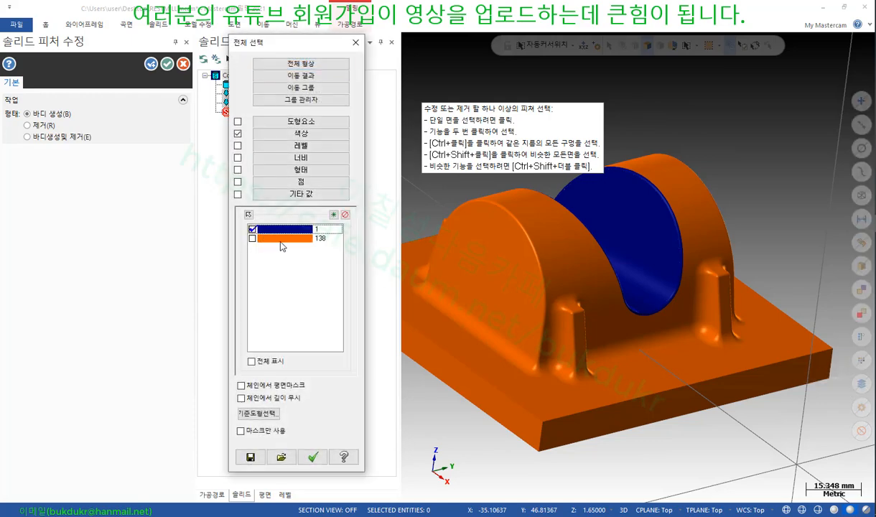
pyautogui.click(313, 457)
pyautogui.scroll(3, 708, 192)
pyautogui.scroll(-4, 707, 192)
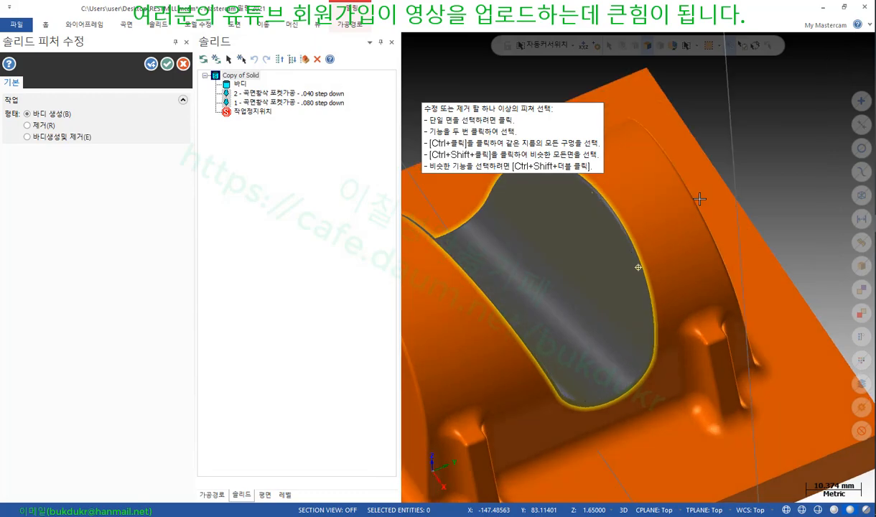
pyautogui.moveTo(707, 256); pyautogui.dragTo(699, 241, button='middle')
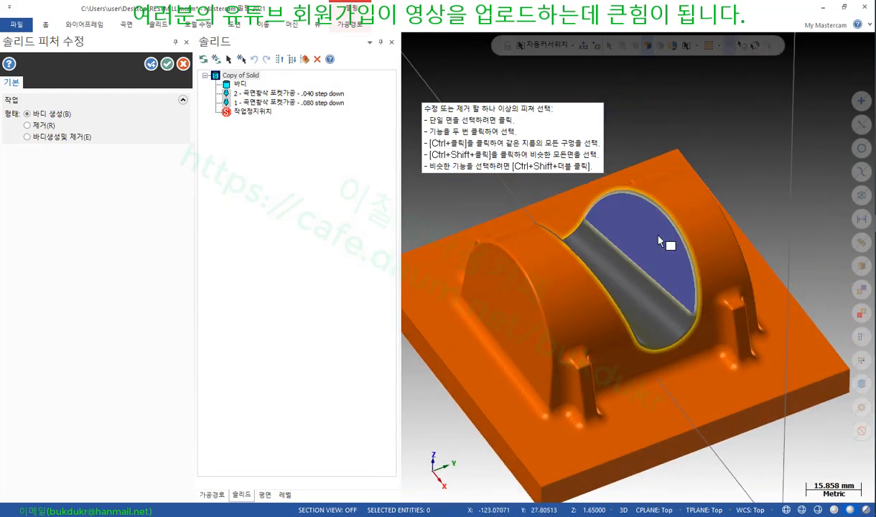
pyautogui.click(167, 66)
pyautogui.scroll(2, 565, 243)
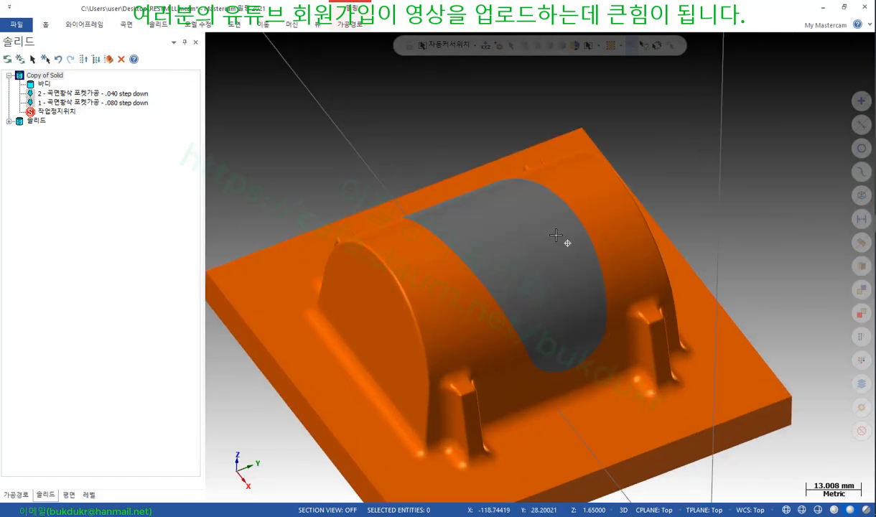
# Lift the newly created body along the Z axis out of the groove with a Dynamic transform using the Move method
pyautogui.moveTo(566, 243)
pyautogui.mouseDown(button='middle')
pyautogui.moveTo(531, 211)
pyautogui.moveTo(532, 250)
pyautogui.mouseUp(button='middle')
pyautogui.moveTo(706, 227); pyautogui.dragTo(622, 169, button='middle')
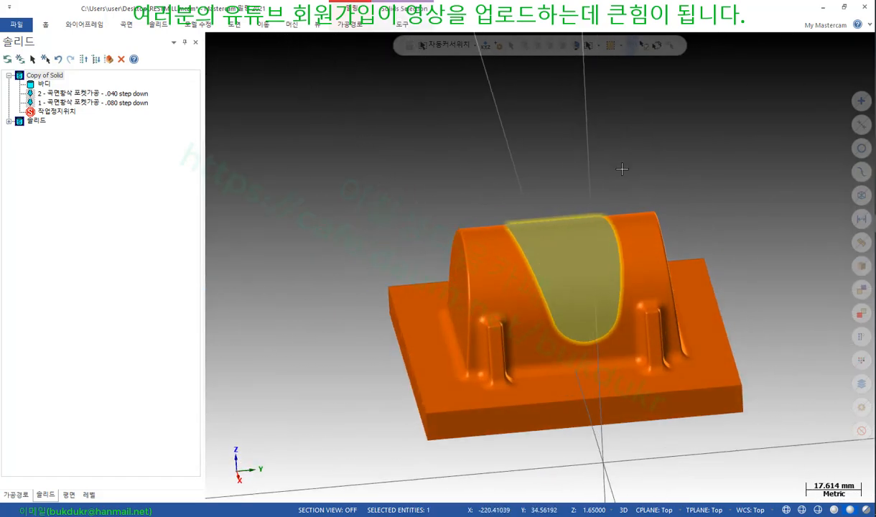
pyautogui.click(264, 25)
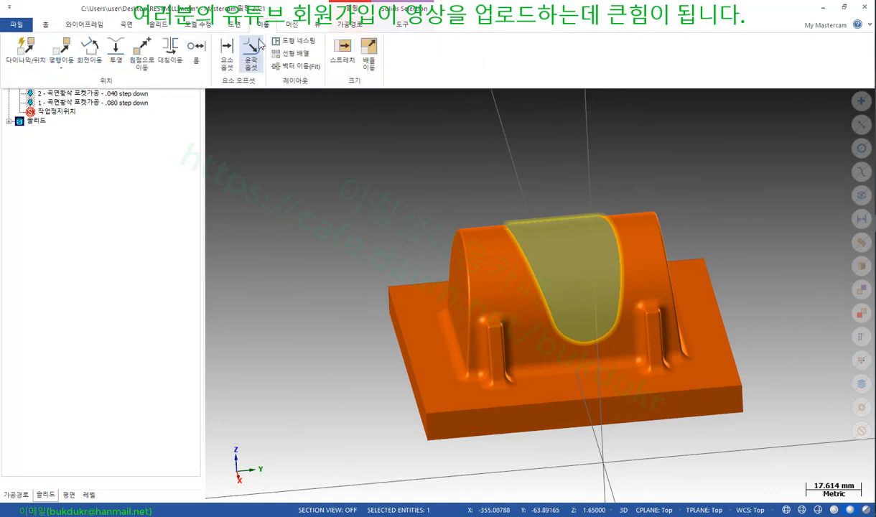
pyautogui.click(25, 53)
pyautogui.click(448, 284)
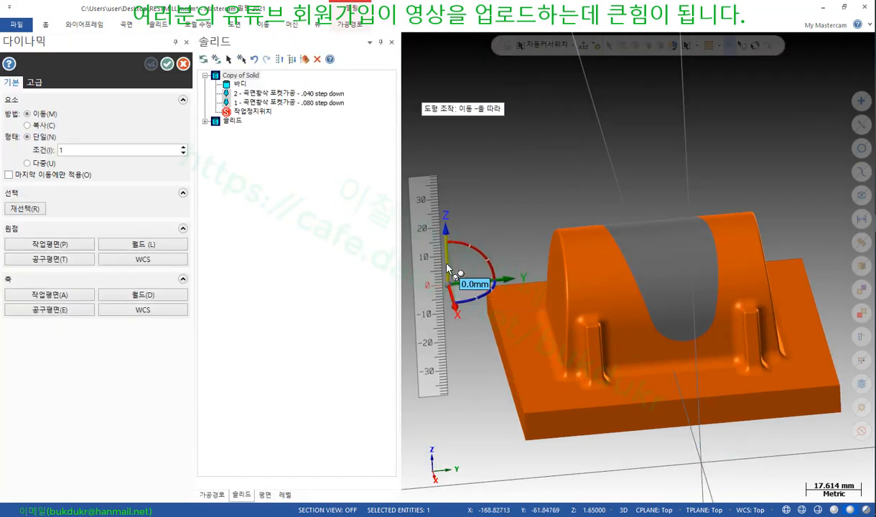
pyautogui.click(447, 264)
pyautogui.click(453, 228)
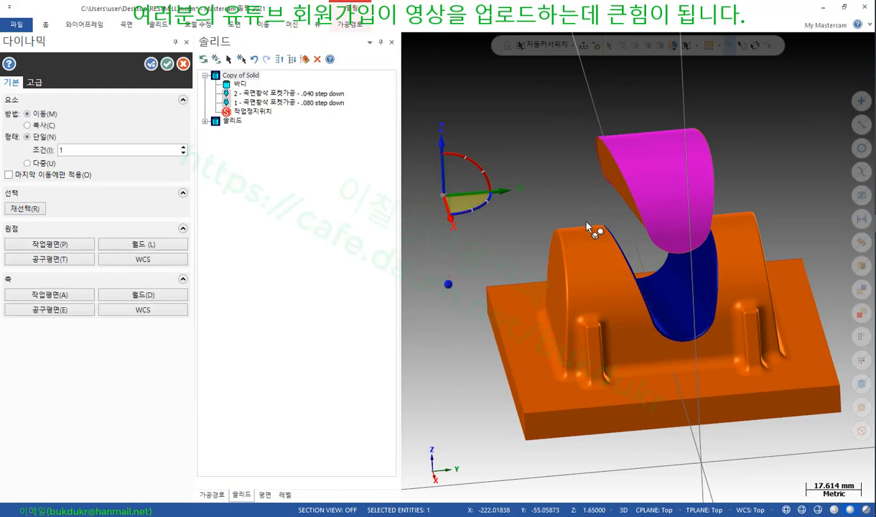
pyautogui.scroll(2, 688, 268)
pyautogui.moveTo(688, 265)
pyautogui.mouseDown(button='middle')
pyautogui.moveTo(660, 258)
pyautogui.moveTo(682, 245)
pyautogui.moveTo(765, 293)
pyautogui.moveTo(808, 291)
pyautogui.moveTo(747, 266)
pyautogui.moveTo(590, 257)
pyautogui.moveTo(561, 243)
pyautogui.moveTo(569, 260)
pyautogui.moveTo(625, 239)
pyautogui.moveTo(622, 197)
pyautogui.moveTo(660, 257)
pyautogui.moveTo(703, 280)
pyautogui.mouseUp(button='middle')
pyautogui.scroll(-3, 703, 280)
pyautogui.moveTo(680, 329)
pyautogui.mouseDown(button='middle')
pyautogui.moveTo(659, 294)
pyautogui.moveTo(680, 313)
pyautogui.mouseUp(button='middle')
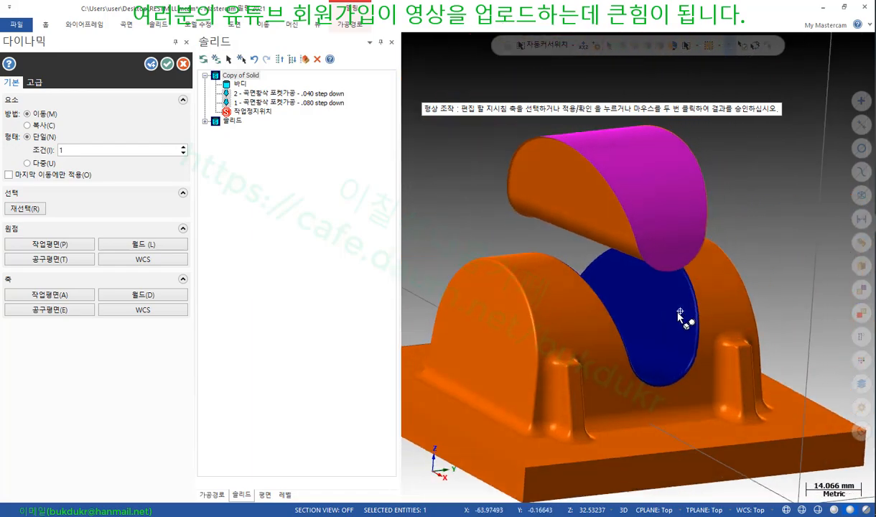
pyautogui.click(167, 64)
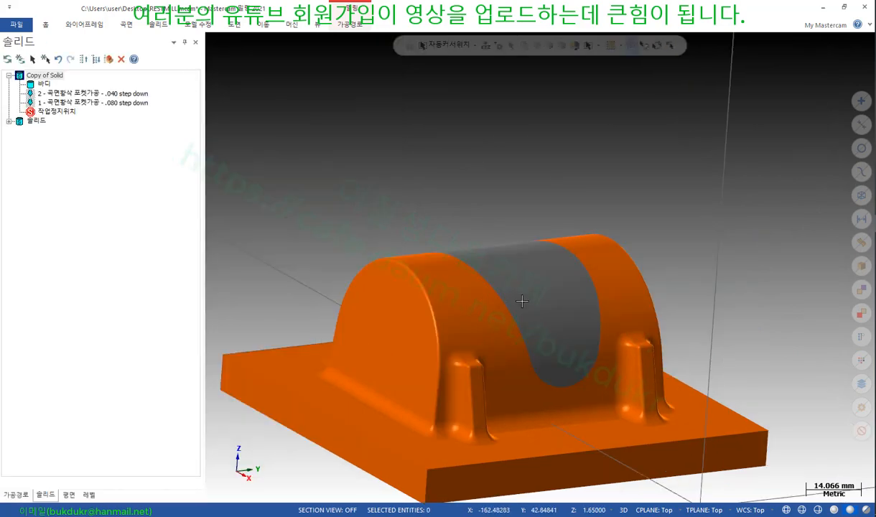
# Undo the move and the creation of the groove body
pyautogui.click(539, 287)
pyautogui.click(622, 211)
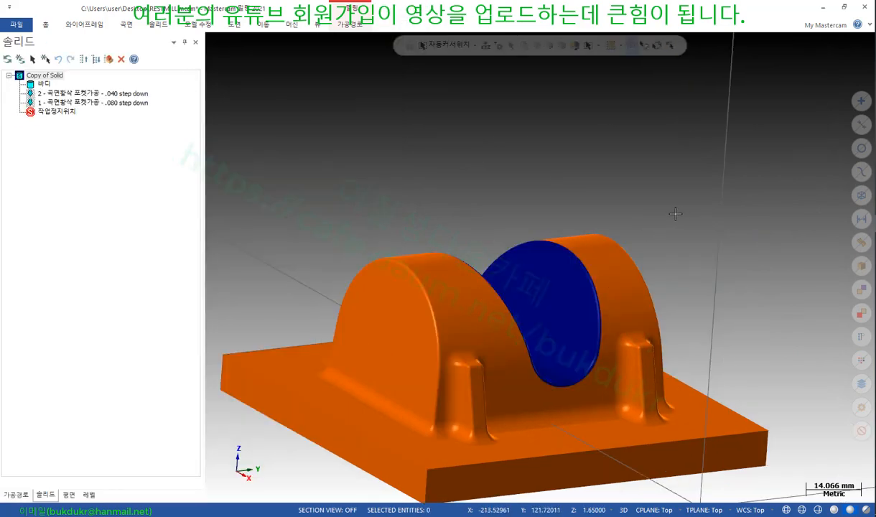
pyautogui.moveTo(622, 211); pyautogui.dragTo(610, 234, button='middle')
pyautogui.scroll(4, 610, 234)
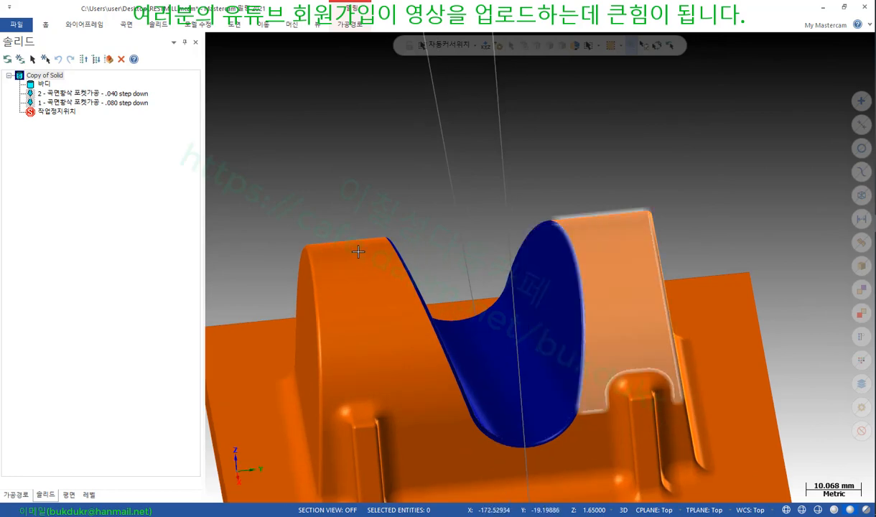
pyautogui.scroll(-2, 515, 289)
pyautogui.moveTo(514, 293)
pyautogui.mouseDown(button='middle')
pyautogui.moveTo(523, 262)
pyautogui.moveTo(481, 287)
pyautogui.moveTo(503, 286)
pyautogui.mouseUp(button='middle')
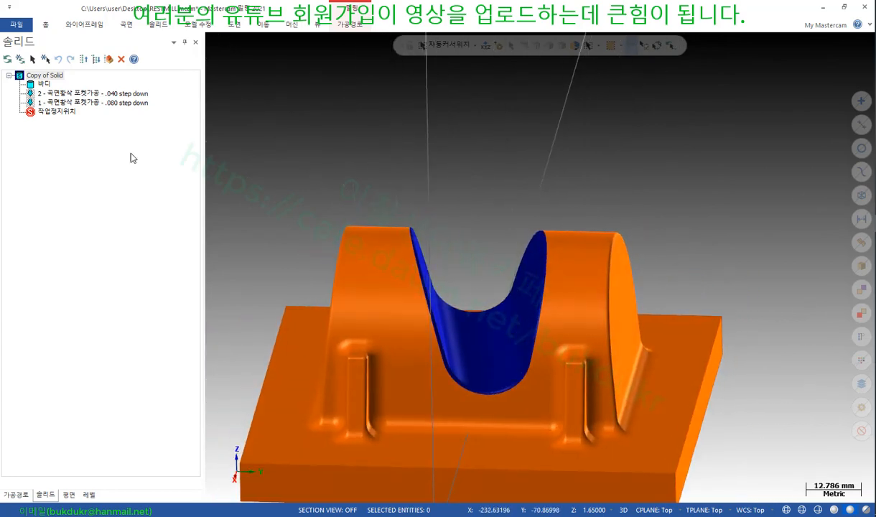
# Remove the groove from the solid with Modify Feature's Remove type, selecting all dark blue faces by color 1
pyautogui.click(194, 26)
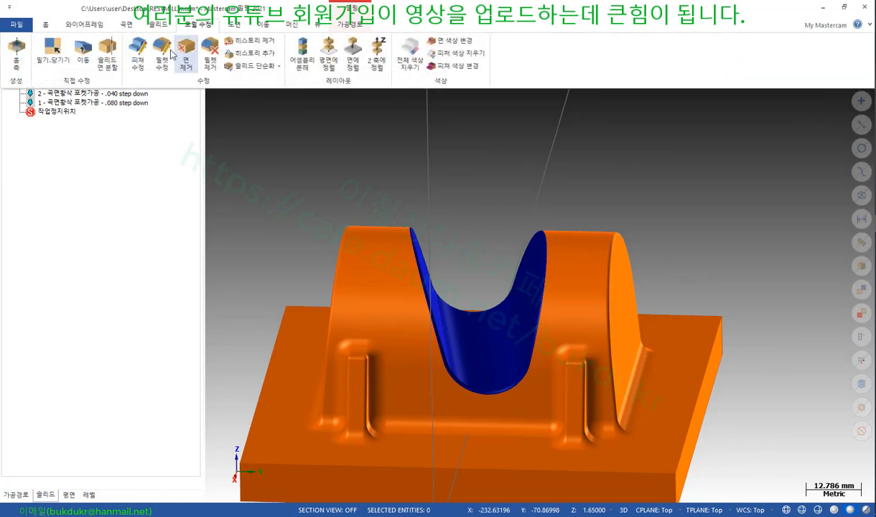
pyautogui.click(137, 54)
pyautogui.scroll(-1, 607, 141)
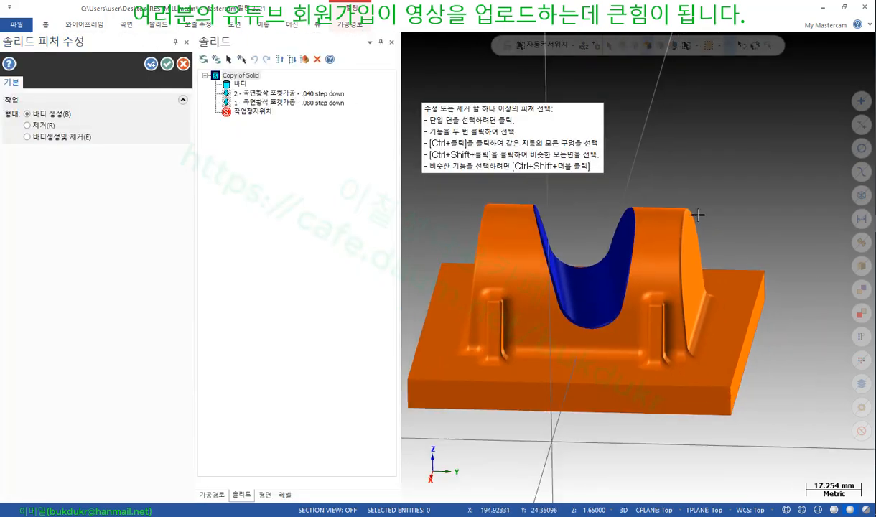
pyautogui.click(862, 362)
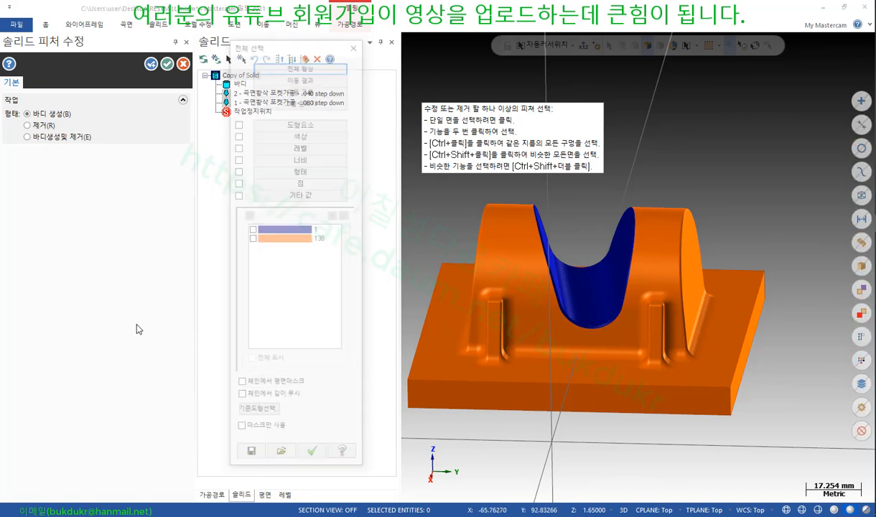
pyautogui.click(264, 229)
pyautogui.click(314, 458)
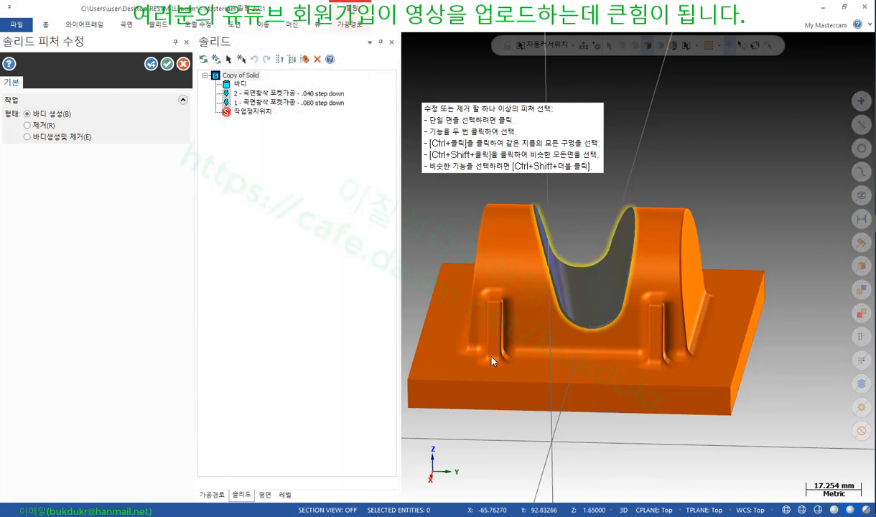
pyautogui.click(35, 126)
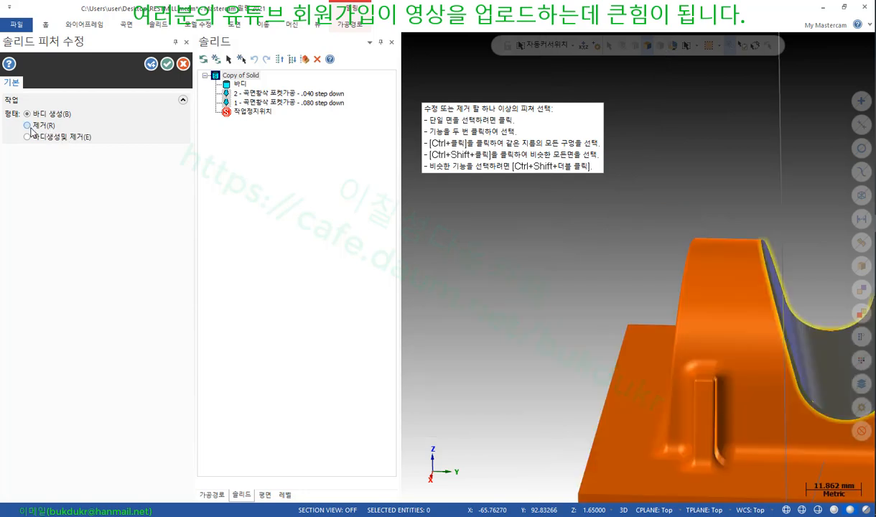
pyautogui.scroll(-2, 650, 258)
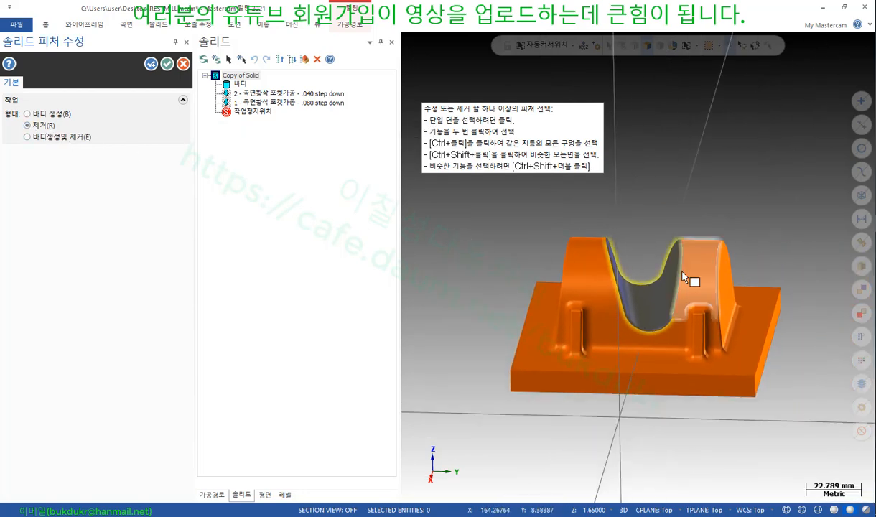
pyautogui.click(167, 64)
pyautogui.scroll(3, 559, 278)
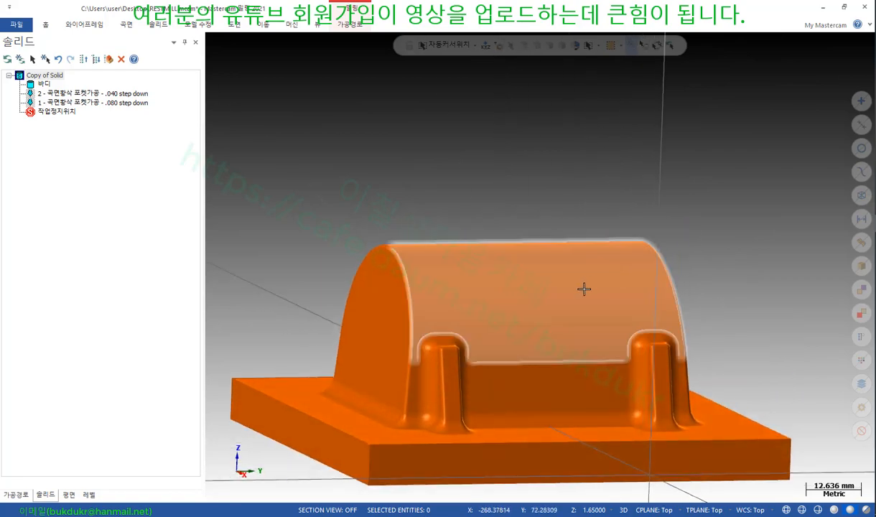
pyautogui.click(584, 289)
pyautogui.press('Escape')
# Start a Modify Feature operation of the Remove type and select the fillet faces bordering one small rib's sides and top
pyautogui.scroll(-2, 669, 235)
pyautogui.moveTo(669, 235)
pyautogui.mouseDown(button='middle')
pyautogui.moveTo(686, 286)
pyautogui.moveTo(778, 332)
pyautogui.moveTo(653, 235)
pyautogui.mouseUp(button='middle')
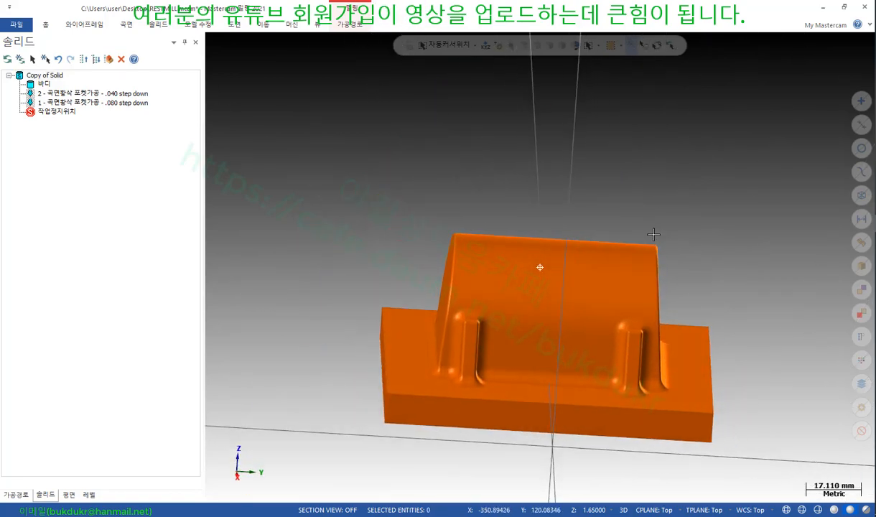
pyautogui.scroll(3, 513, 354)
pyautogui.scroll(2, 408, 406)
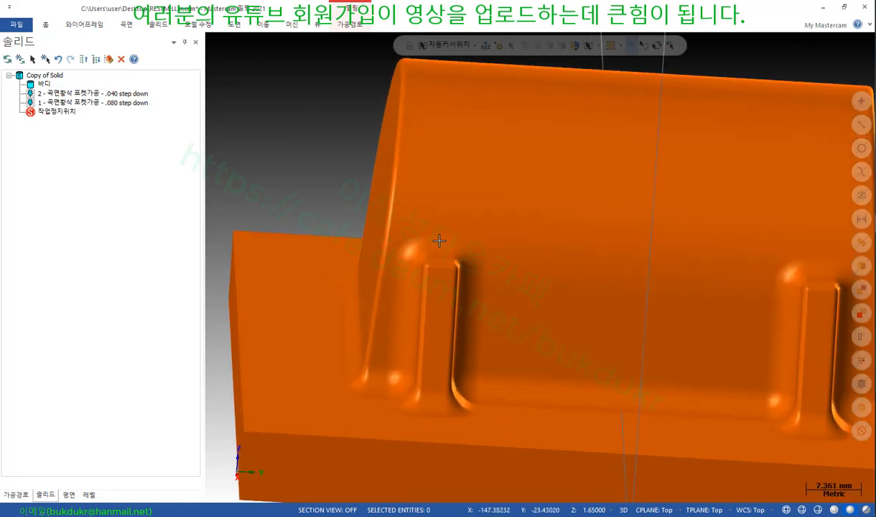
pyautogui.click(198, 24)
pyautogui.click(135, 54)
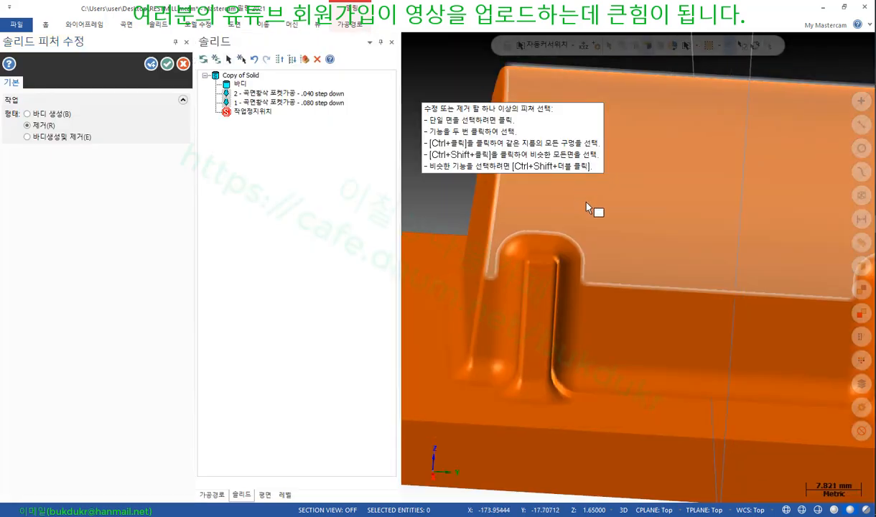
pyautogui.moveTo(587, 208); pyautogui.dragTo(557, 274, button='middle')
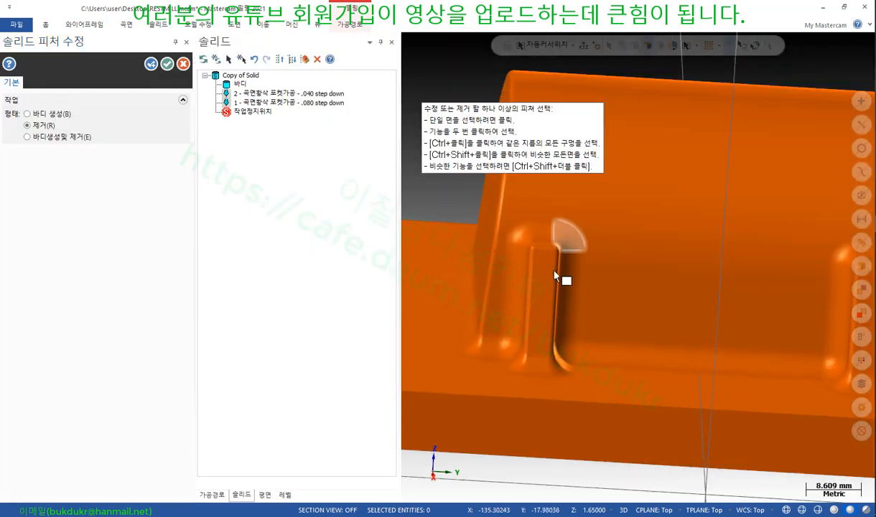
pyautogui.click(514, 301)
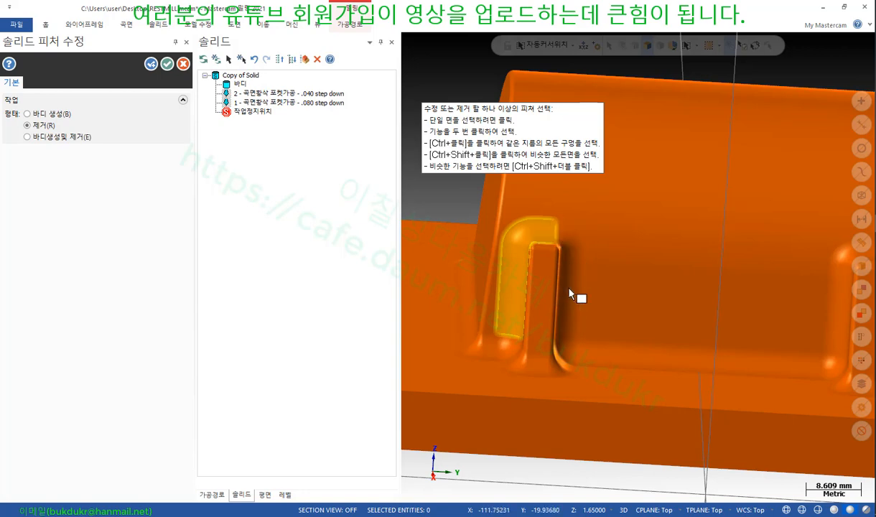
pyautogui.click(567, 245)
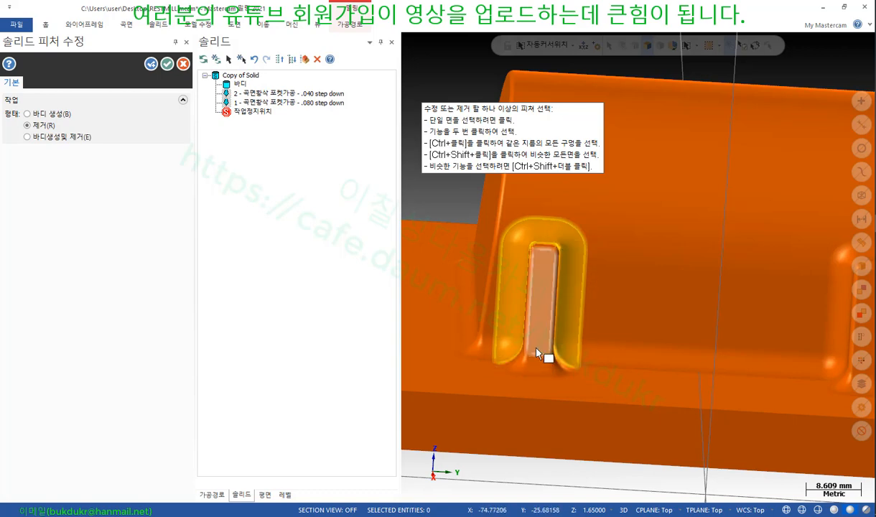
# Add the rib's base fillets and its front and side faces to the removal selection
pyautogui.moveTo(536, 352); pyautogui.dragTo(584, 368, button='middle')
pyautogui.scroll(1, 502, 363)
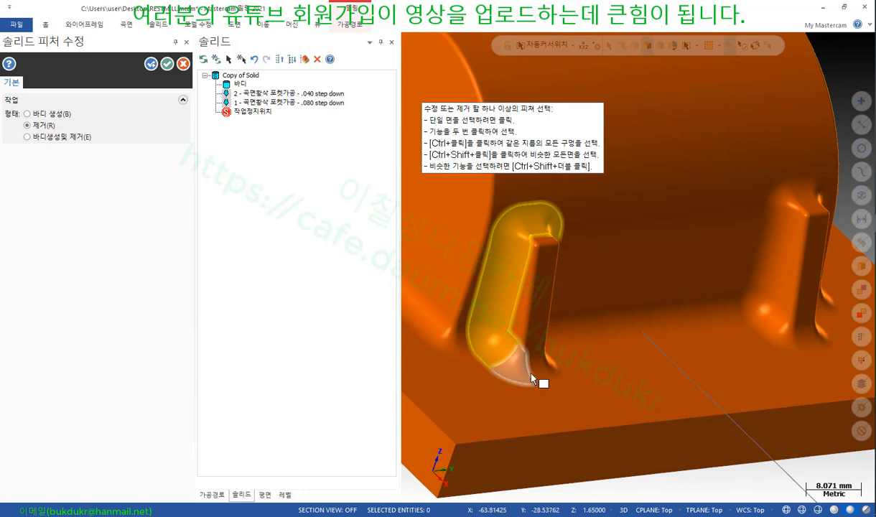
pyautogui.click(521, 356)
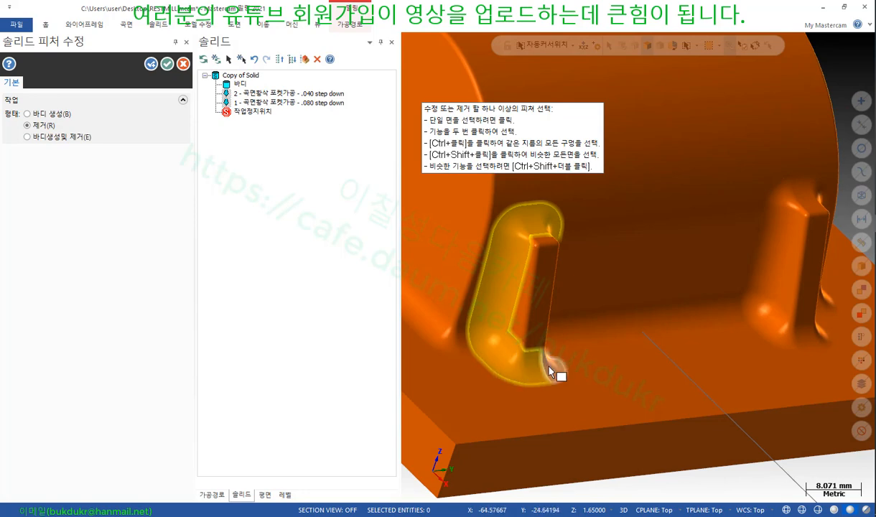
pyautogui.click(525, 327)
# Add the small rib's top face and its remaining corner and side faces to the selection, and remove the rib from the solid
pyautogui.scroll(4, 556, 222)
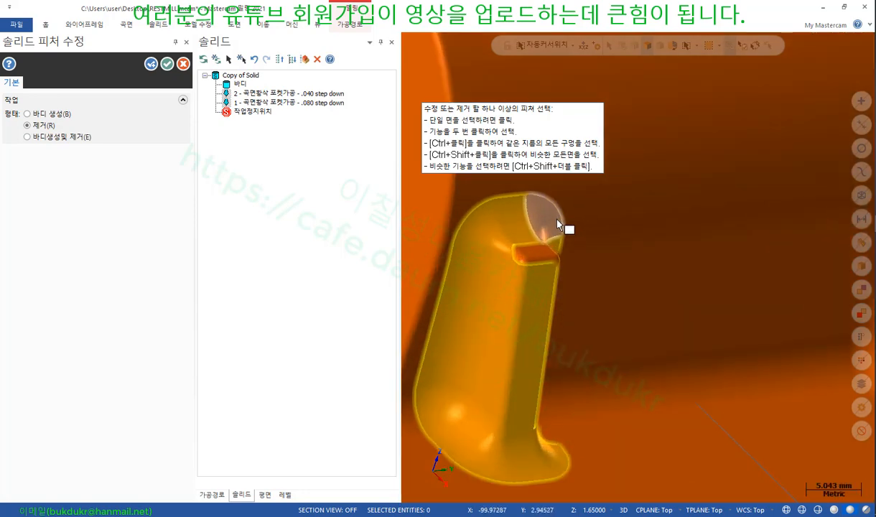
pyautogui.moveTo(557, 224); pyautogui.dragTo(523, 254, button='middle')
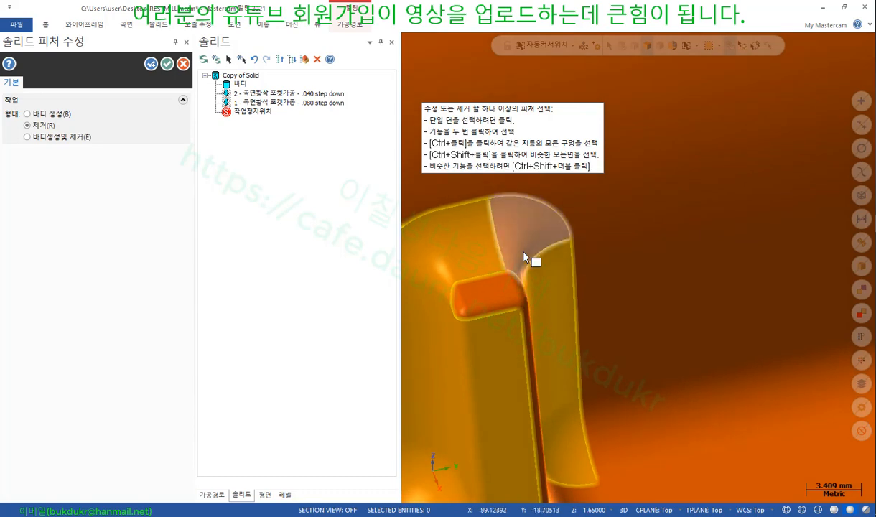
pyautogui.click(509, 295)
pyautogui.click(460, 314)
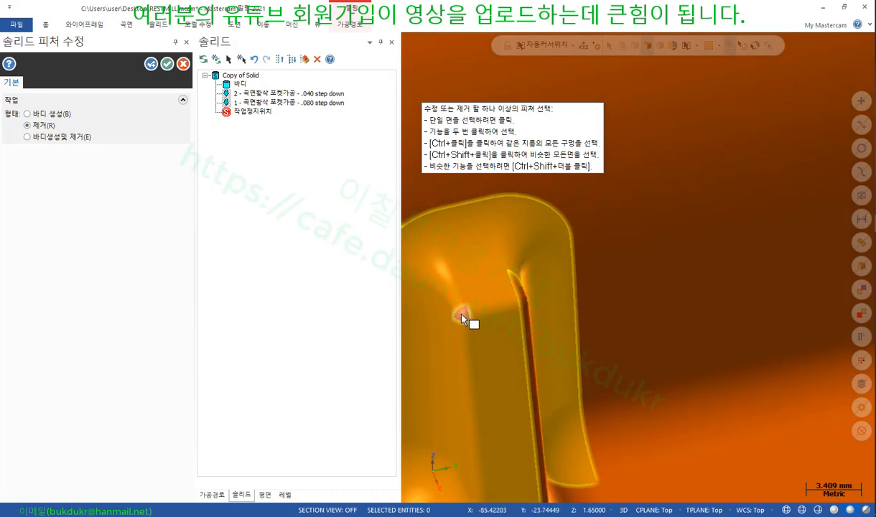
pyautogui.moveTo(508, 320); pyautogui.dragTo(448, 314, button='middle')
pyautogui.scroll(-2, 506, 231)
pyautogui.scroll(-2, 506, 231)
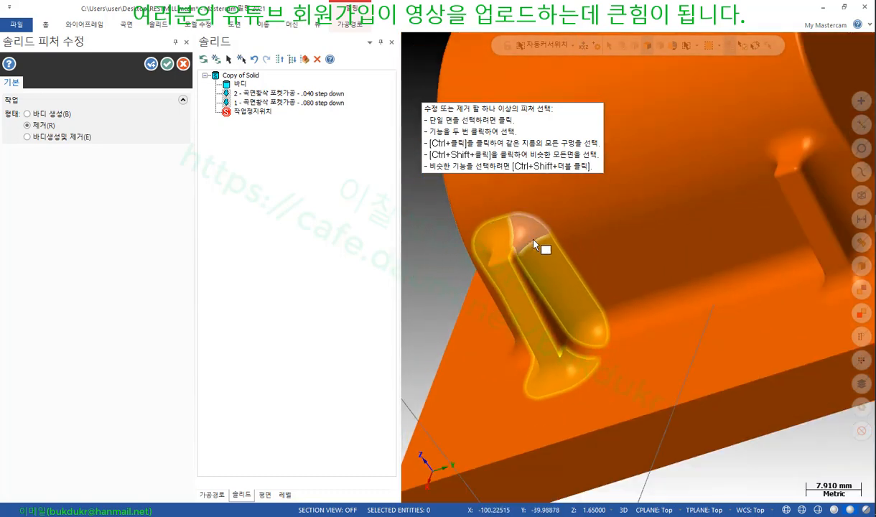
pyautogui.scroll(4, 554, 266)
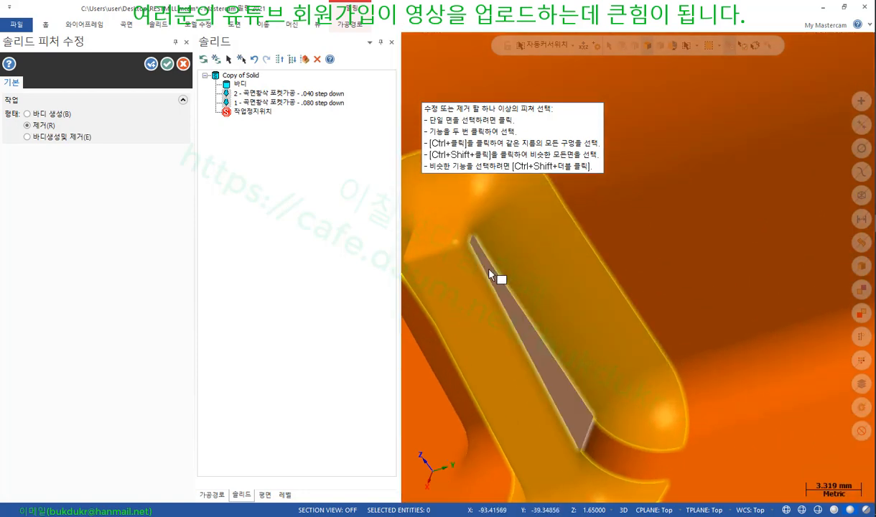
pyautogui.scroll(-5, 564, 290)
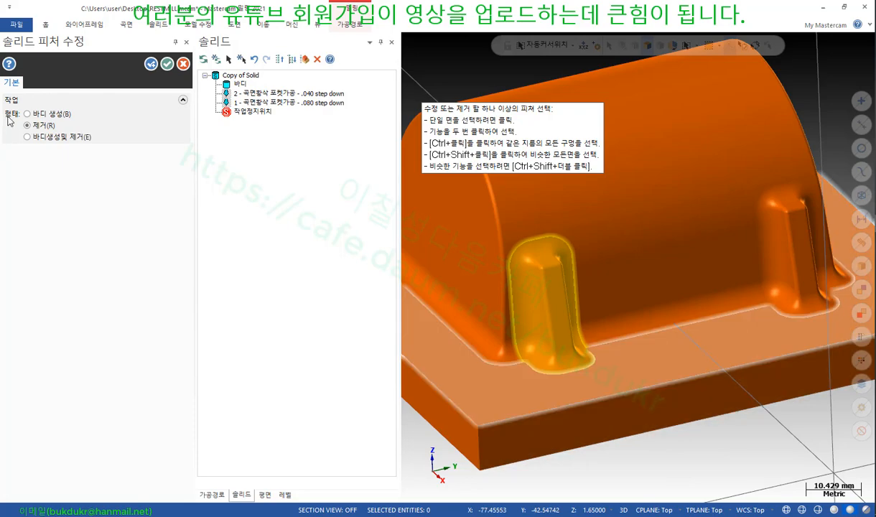
pyautogui.click(167, 64)
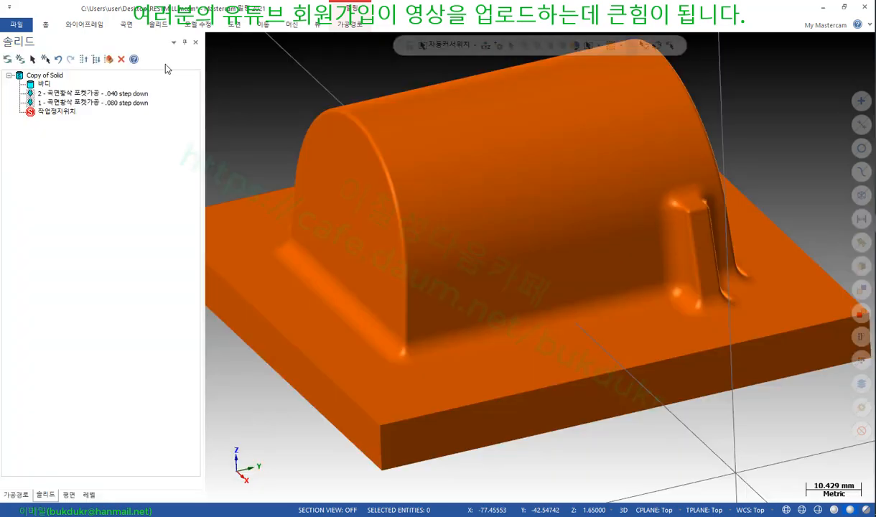
# Examine the side where the rib was removed and the shape and surrounding fillets of the remaining small ribs
pyautogui.scroll(-3, 405, 360)
pyautogui.moveTo(502, 350); pyautogui.dragTo(432, 318, button='middle')
pyautogui.scroll(5, 770, 372)
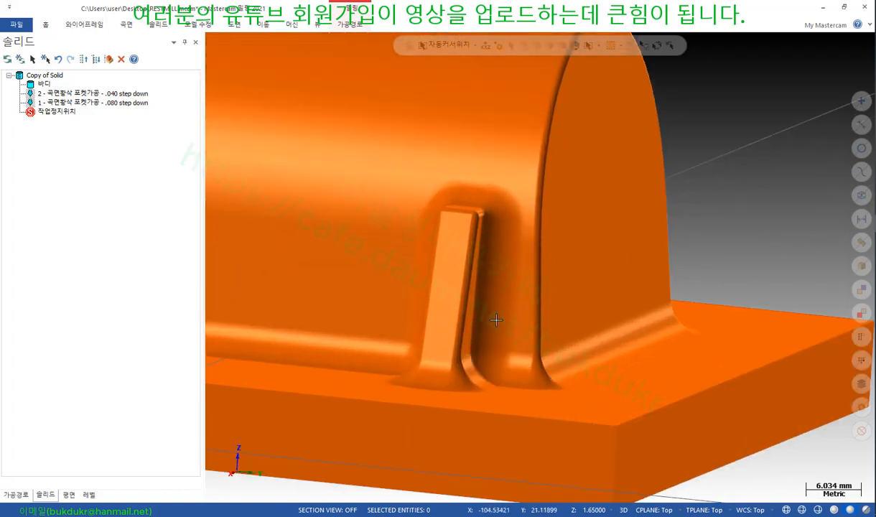
pyautogui.moveTo(402, 378)
pyautogui.mouseDown(button='middle')
pyautogui.moveTo(392, 382)
pyautogui.moveTo(427, 405)
pyautogui.moveTo(381, 400)
pyautogui.moveTo(395, 391)
pyautogui.moveTo(487, 399)
pyautogui.mouseUp(button='middle')
pyautogui.scroll(-2, 711, 439)
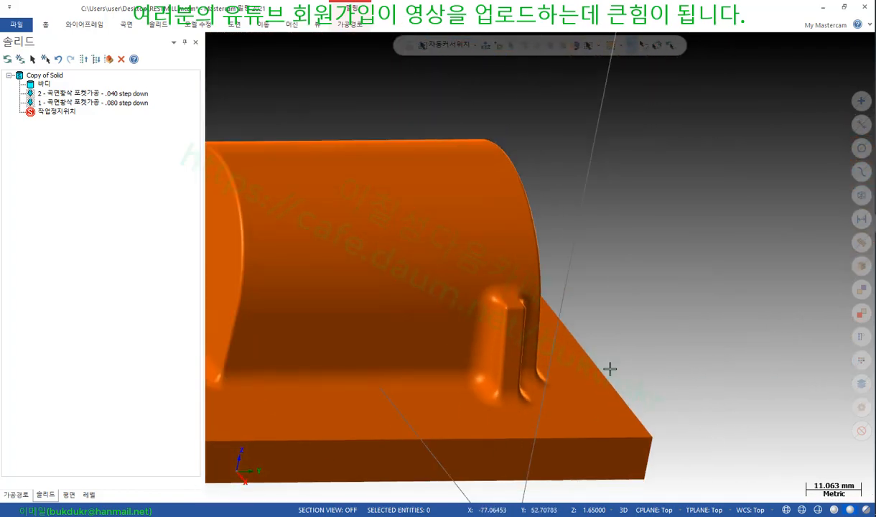
pyautogui.scroll(4, 546, 345)
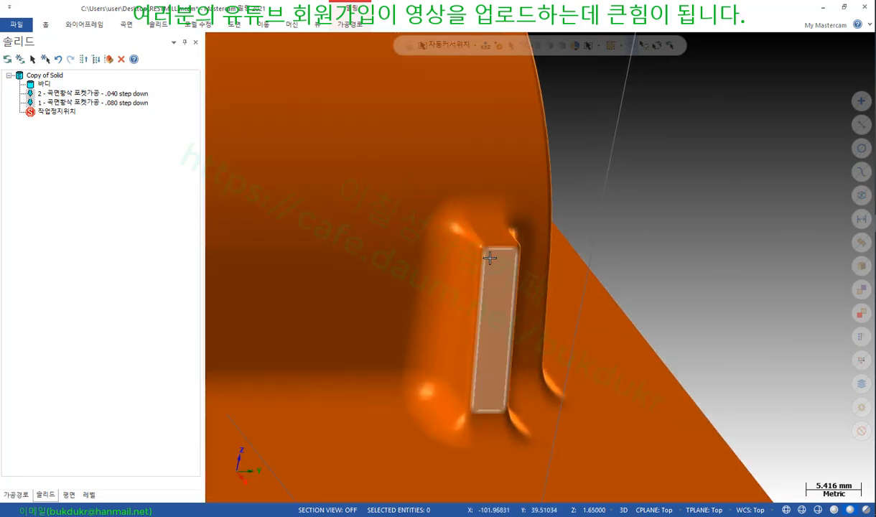
pyautogui.scroll(-3, 490, 257)
pyautogui.moveTo(616, 358); pyautogui.dragTo(593, 360, button='middle')
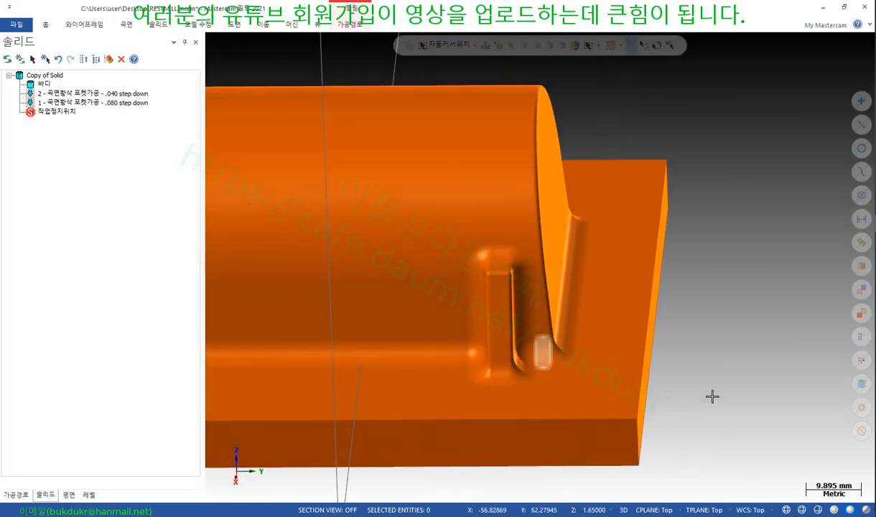
# Start another Modify Feature operation of the Remove type and window-select all faces of the remaining small rib on the first side
pyautogui.click(193, 24)
pyautogui.click(134, 56)
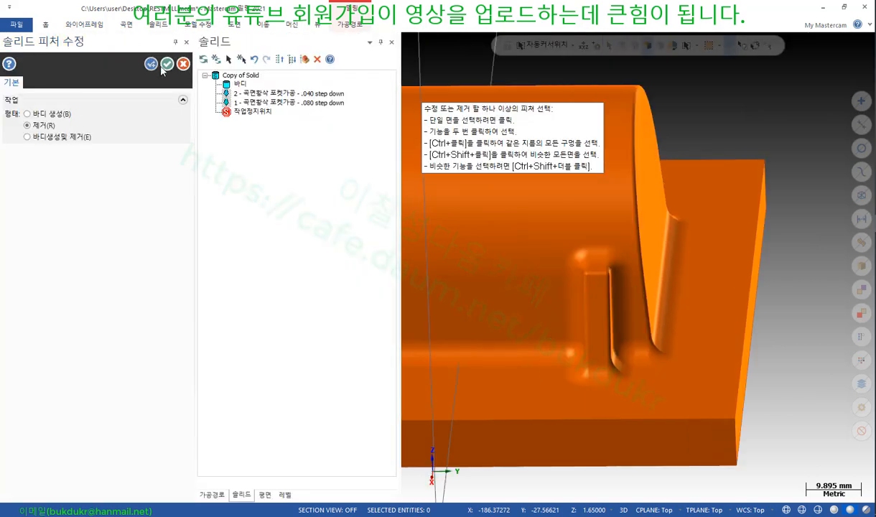
pyautogui.scroll(-2, 505, 262)
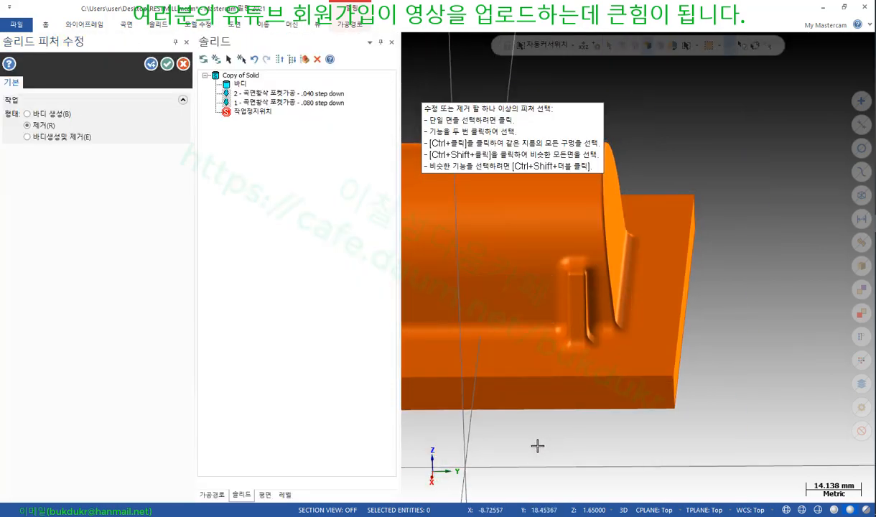
pyautogui.moveTo(542, 455); pyautogui.dragTo(604, 228)
pyautogui.scroll(-1, 773, 399)
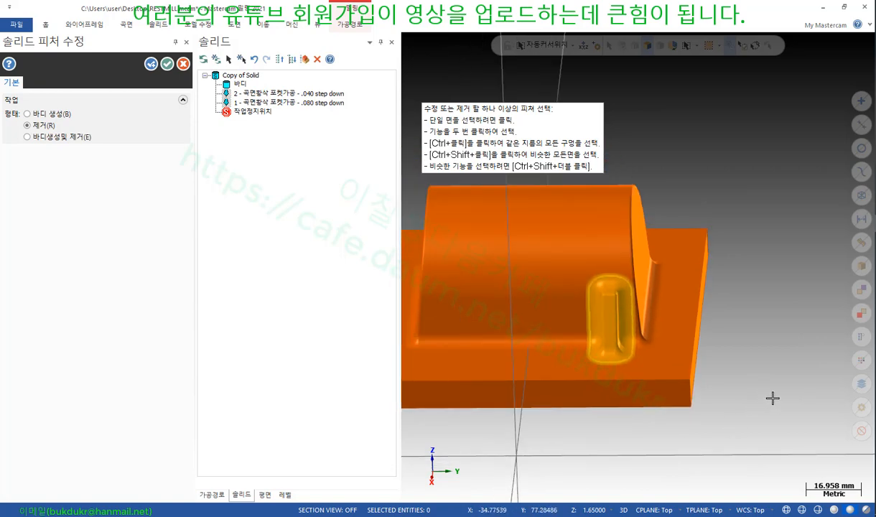
pyautogui.moveTo(773, 399); pyautogui.dragTo(776, 293, button='middle')
pyautogui.scroll(-1, 776, 293)
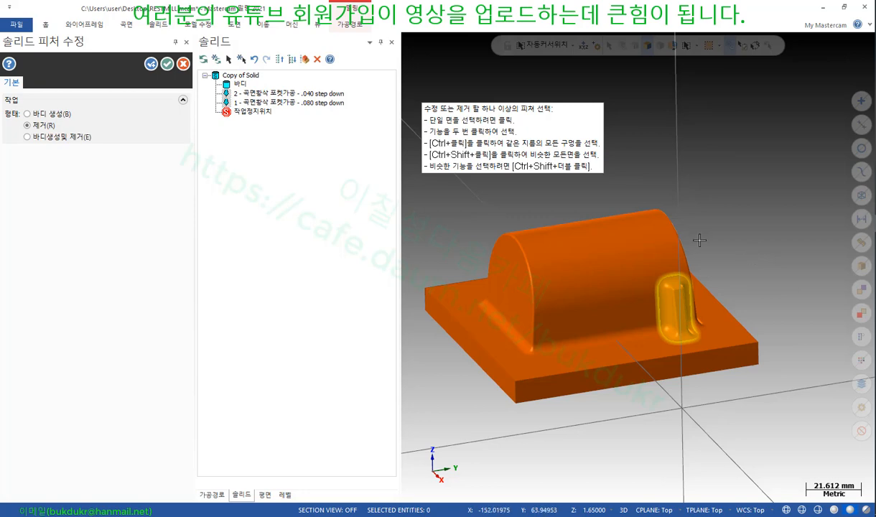
# Window-select all faces of both small ribs on the opposite side and remove every selected rib from the solid
pyautogui.moveTo(605, 227); pyautogui.dragTo(736, 340, button='middle')
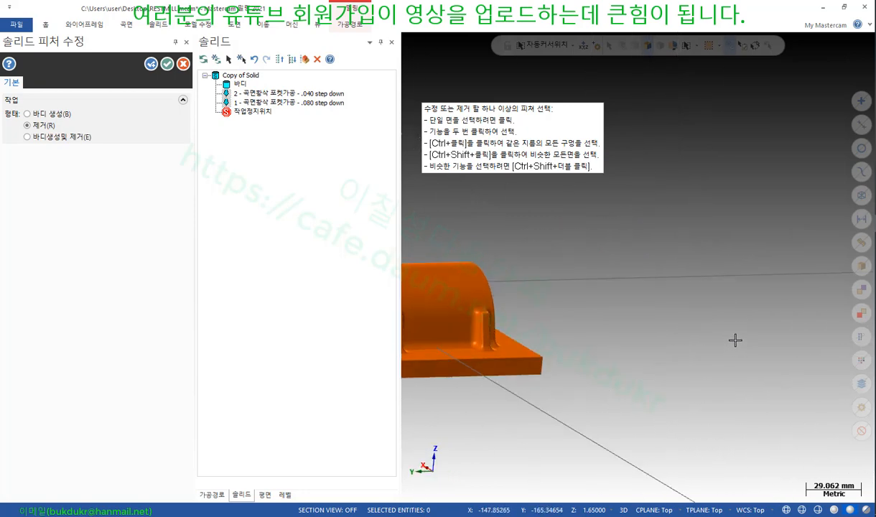
pyautogui.scroll(-2, 736, 340)
pyautogui.scroll(6, 518, 278)
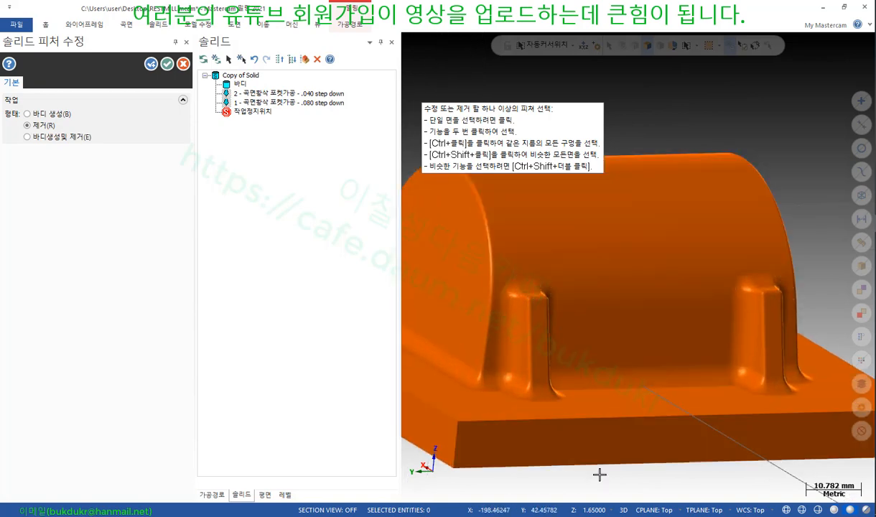
pyautogui.moveTo(594, 494); pyautogui.dragTo(496, 248)
pyautogui.scroll(-2, 517, 302)
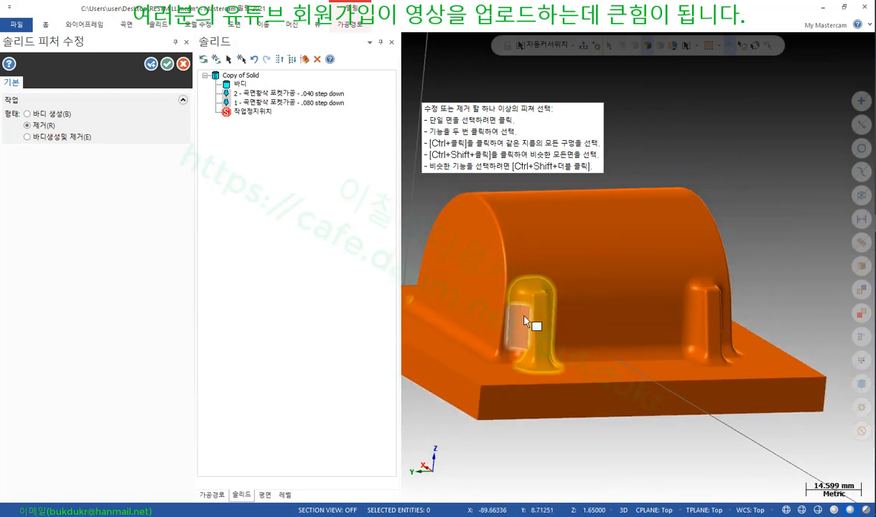
pyautogui.moveTo(562, 360); pyautogui.dragTo(632, 453, button='middle')
pyautogui.moveTo(631, 458); pyautogui.dragTo(686, 248)
pyautogui.moveTo(671, 323); pyautogui.dragTo(694, 242, button='middle')
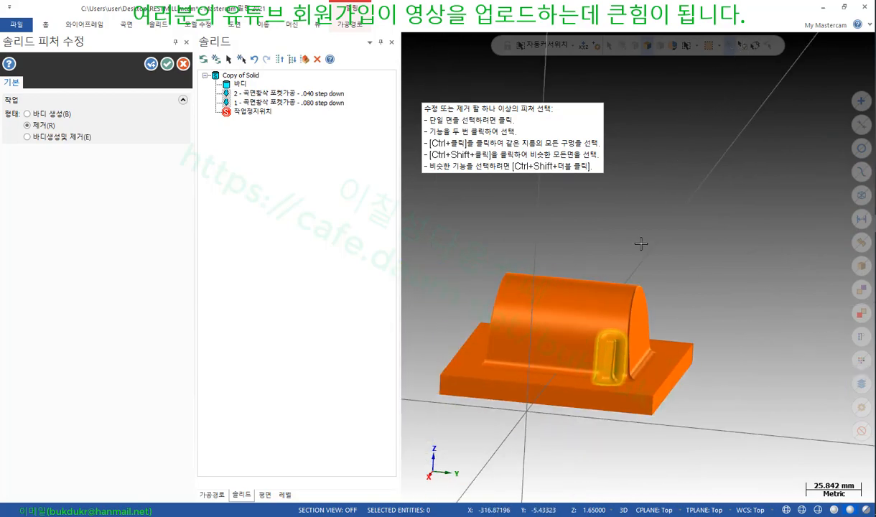
pyautogui.click(168, 65)
# Use Modify Fillet to set the fillet chain around the base of the half-round boss to a radius of 3 mm
pyautogui.moveTo(512, 192); pyautogui.dragTo(549, 335, button='middle')
pyautogui.scroll(4, 560, 297)
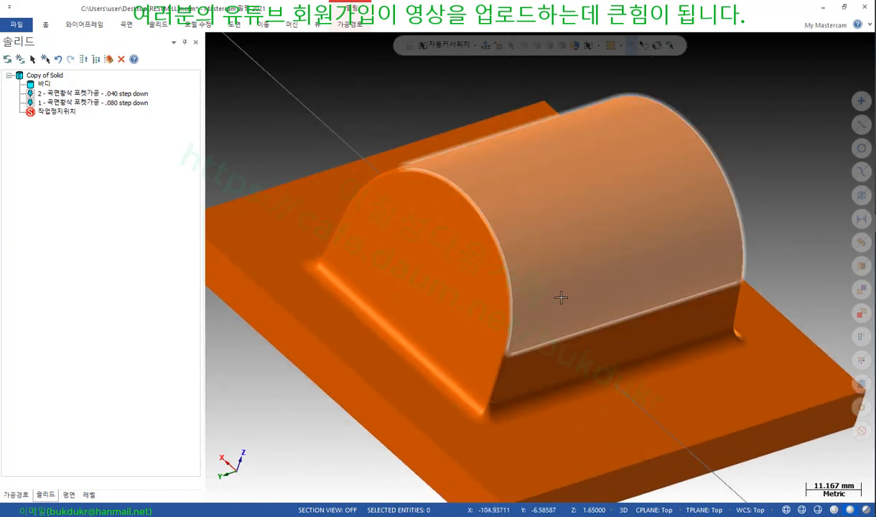
pyautogui.moveTo(559, 297); pyautogui.dragTo(481, 234, button='middle')
pyautogui.scroll(-2, 555, 217)
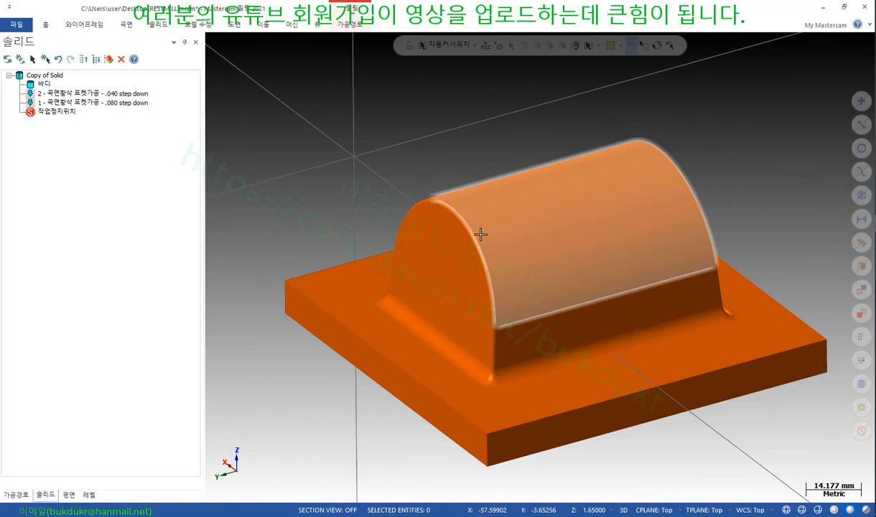
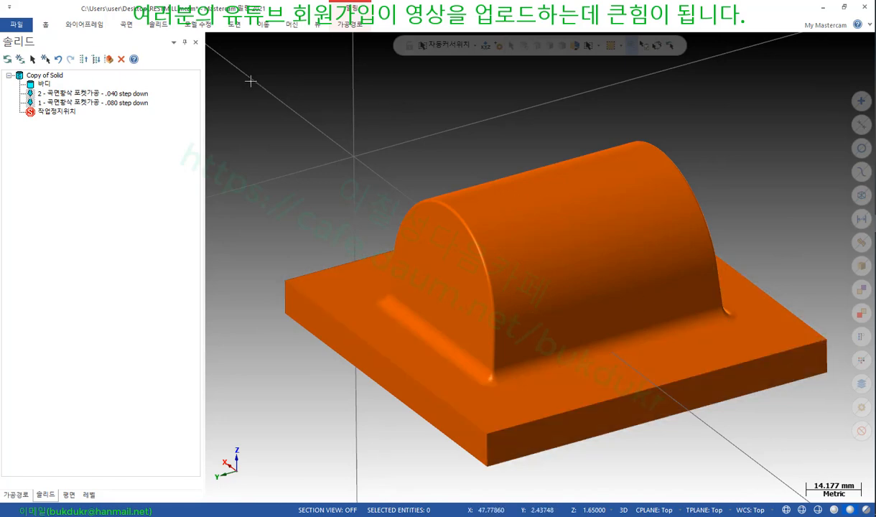
pyautogui.click(201, 25)
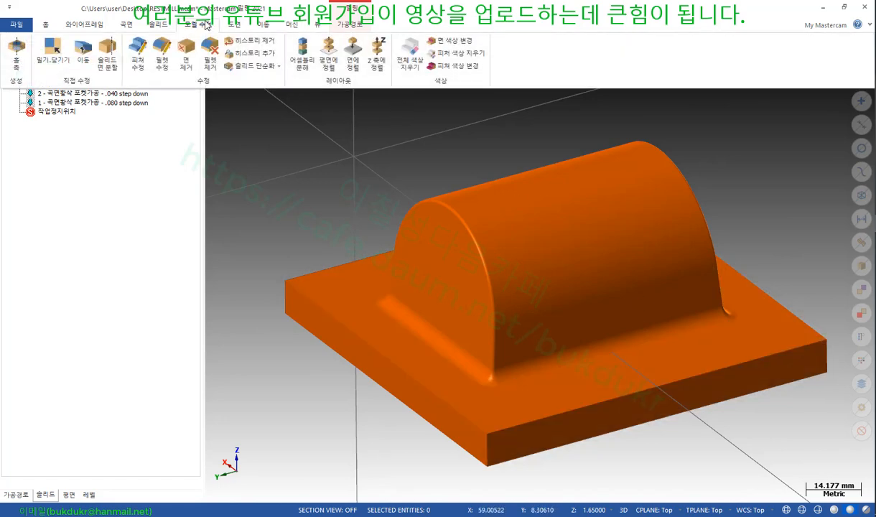
pyautogui.click(164, 51)
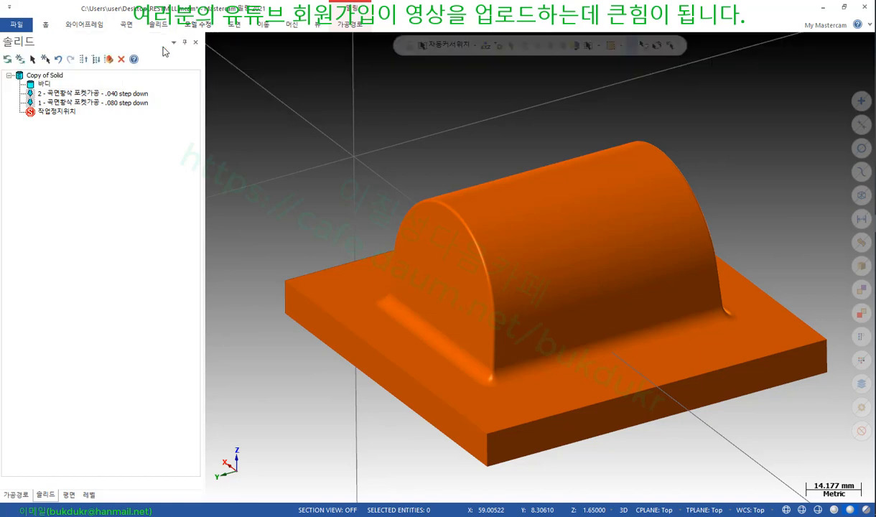
pyautogui.scroll(5, 596, 402)
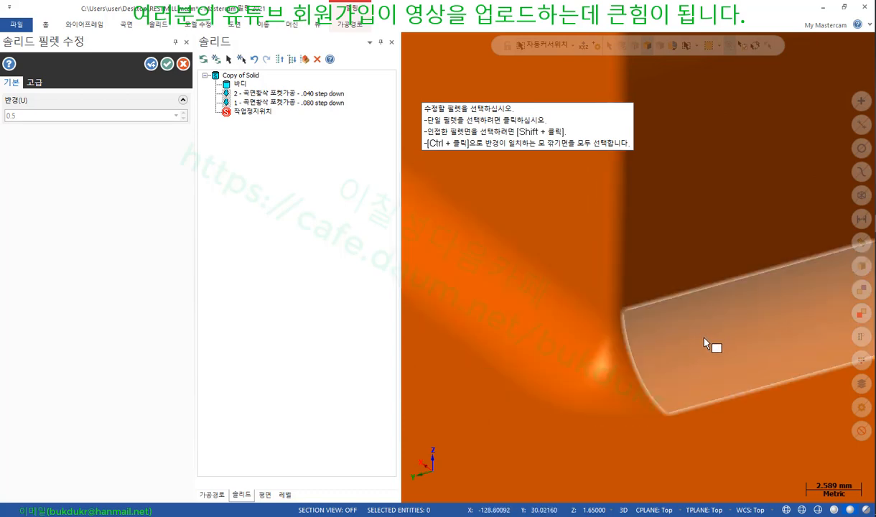
pyautogui.scroll(-6, 706, 344)
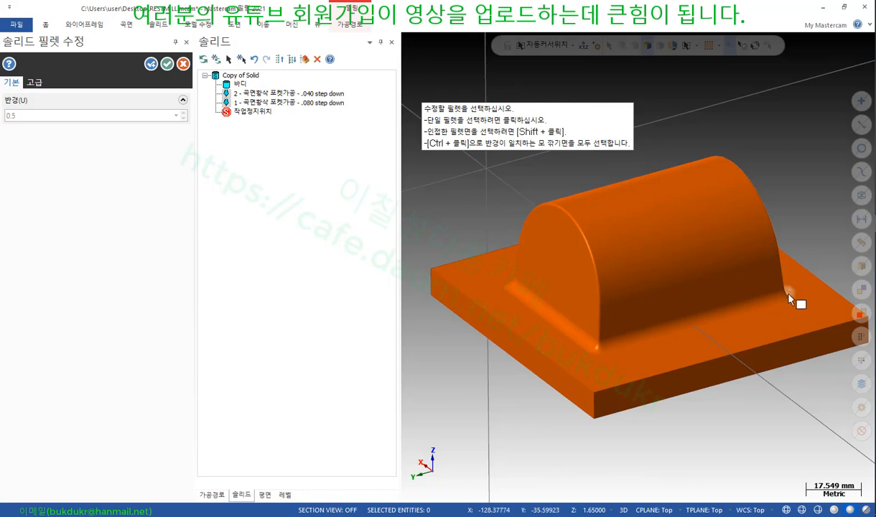
pyautogui.scroll(-1, 469, 376)
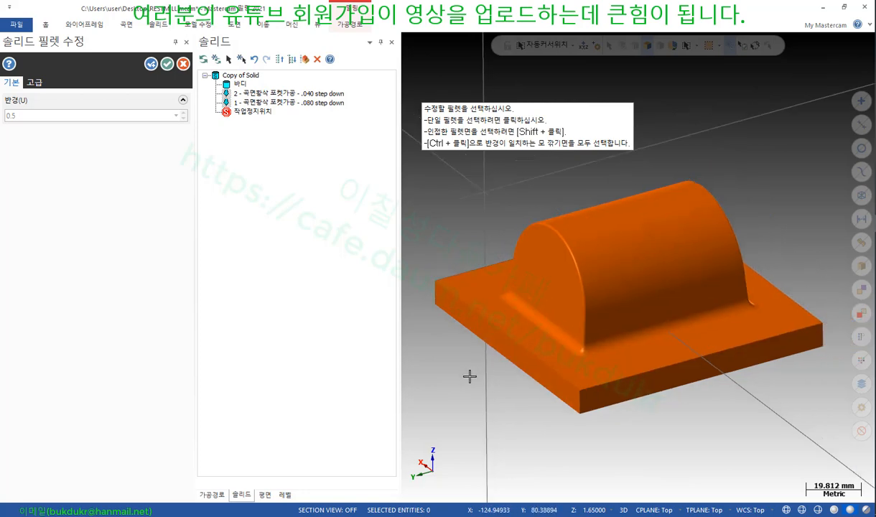
pyautogui.moveTo(469, 376); pyautogui.dragTo(774, 197, button='middle')
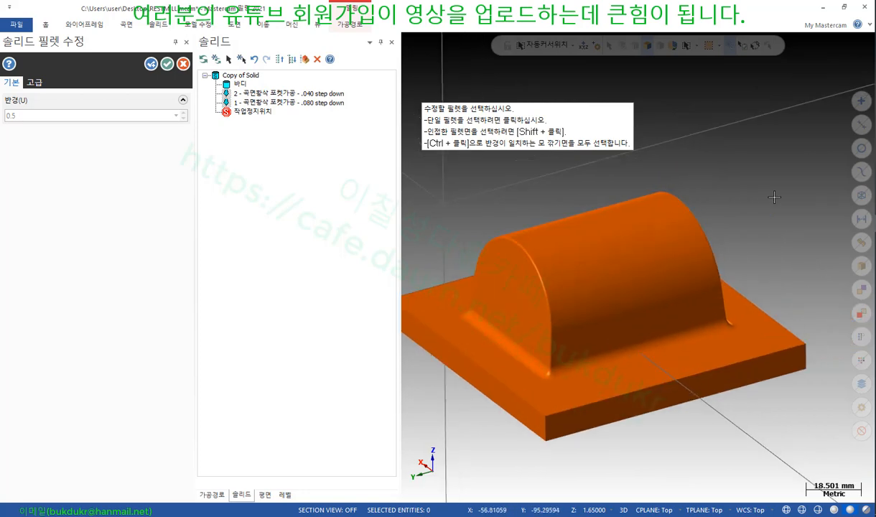
pyautogui.click(520, 358)
pyautogui.moveTo(526, 360); pyautogui.dragTo(804, 226, button='middle')
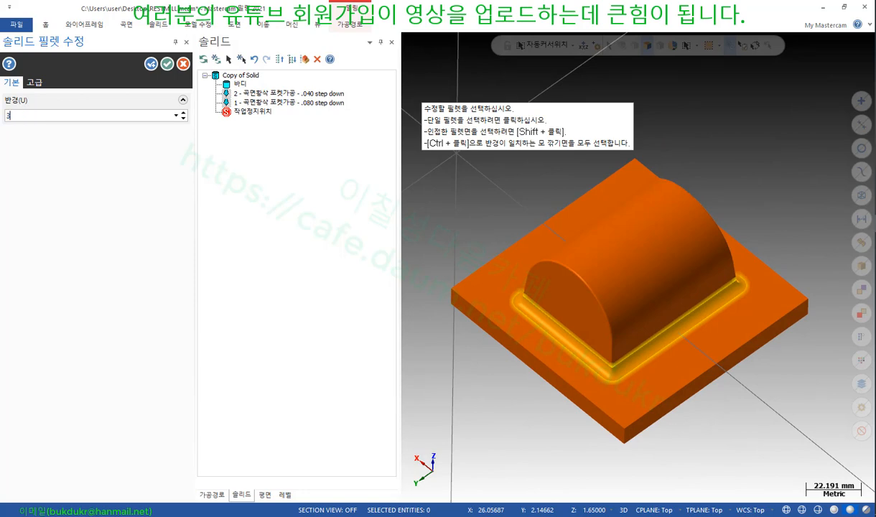
pyautogui.click(168, 64)
# Check the radius of the base fillet at the boss's flat end face with Dynamic Analysis
pyautogui.scroll(5, 492, 271)
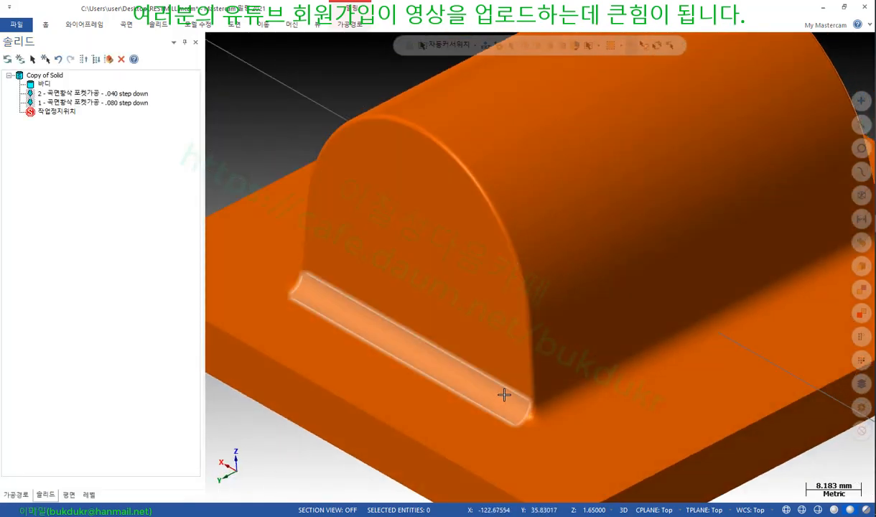
pyautogui.click(45, 25)
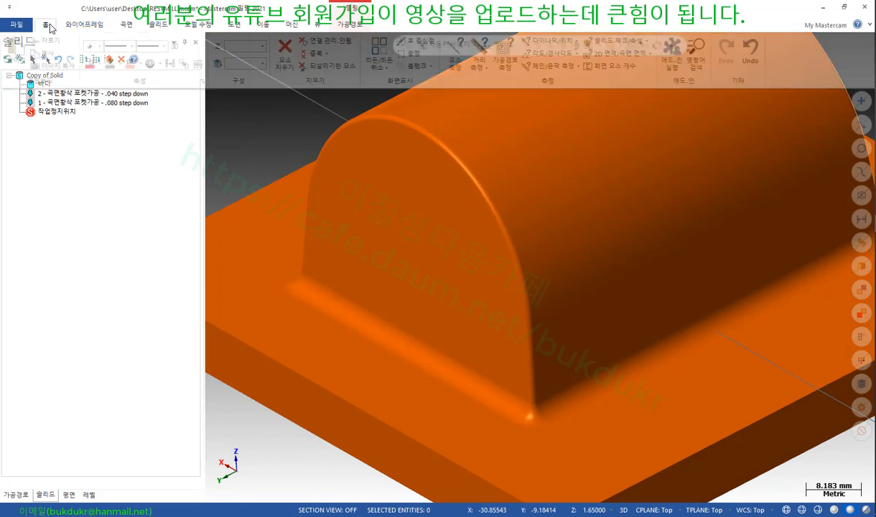
pyautogui.click(544, 44)
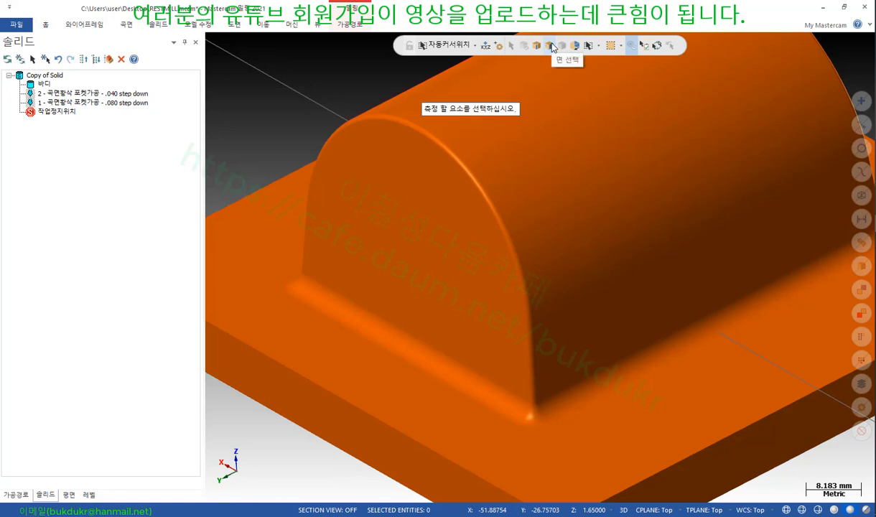
pyautogui.click(412, 354)
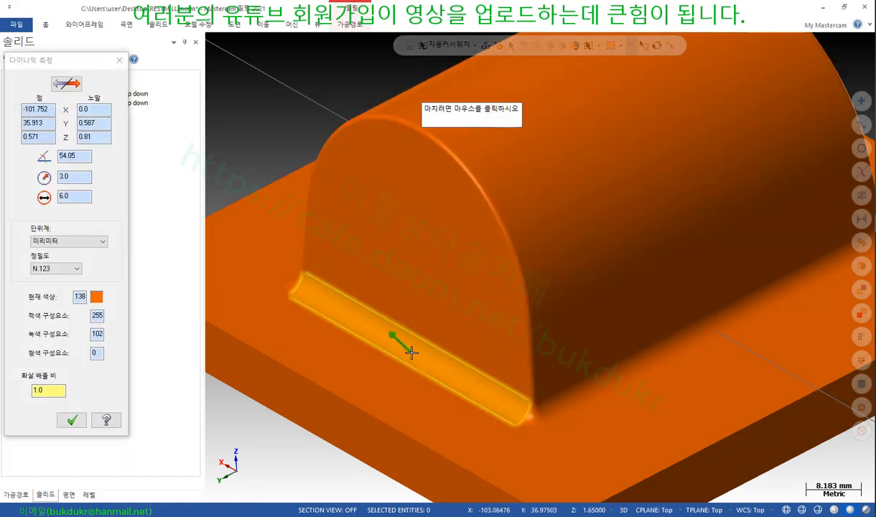
pyautogui.click(412, 352)
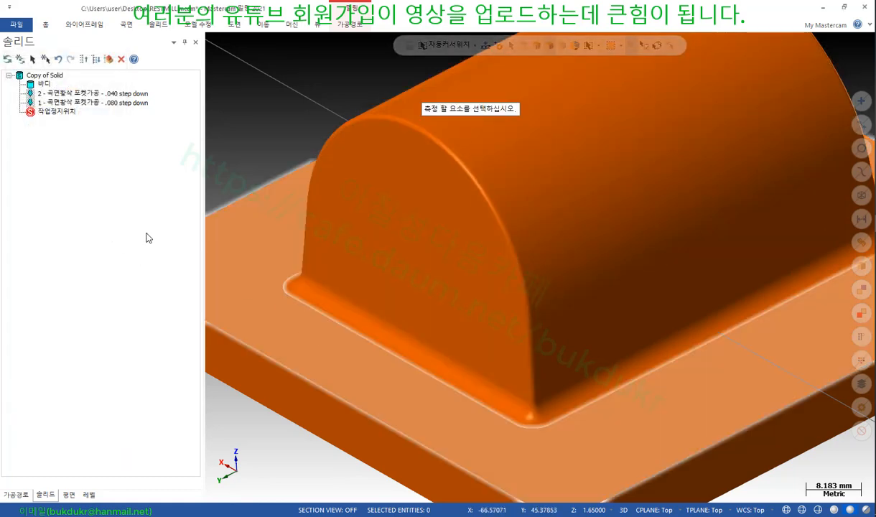
pyautogui.click(387, 338)
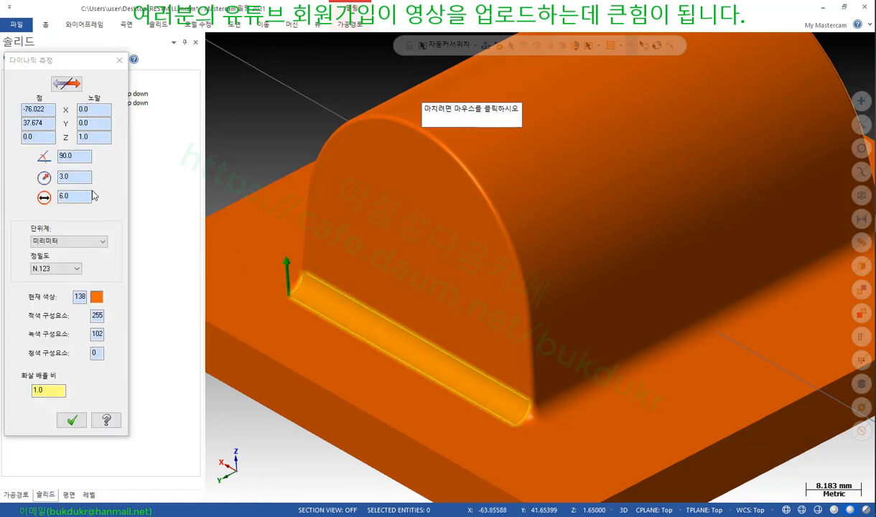
# Close the dynamic analysis and use Remove Fillets on all fillet faces along the boss's end edges and around its base
pyautogui.click(71, 420)
pyautogui.scroll(-3, 448, 235)
pyautogui.moveTo(447, 235); pyautogui.dragTo(642, 295, button='middle')
pyautogui.scroll(3, 356, 227)
pyautogui.scroll(-2, 438, 229)
pyautogui.scroll(2, 600, 357)
pyautogui.moveTo(600, 357); pyautogui.dragTo(577, 364, button='middle')
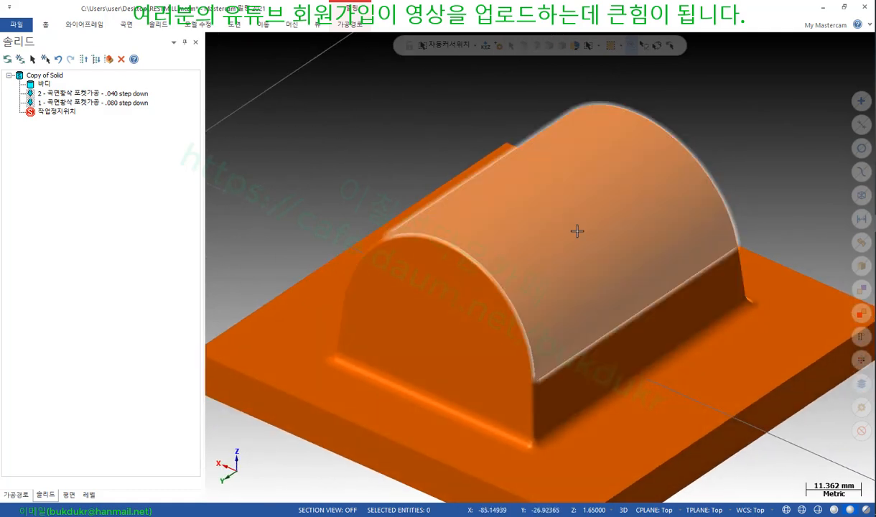
pyautogui.click(198, 23)
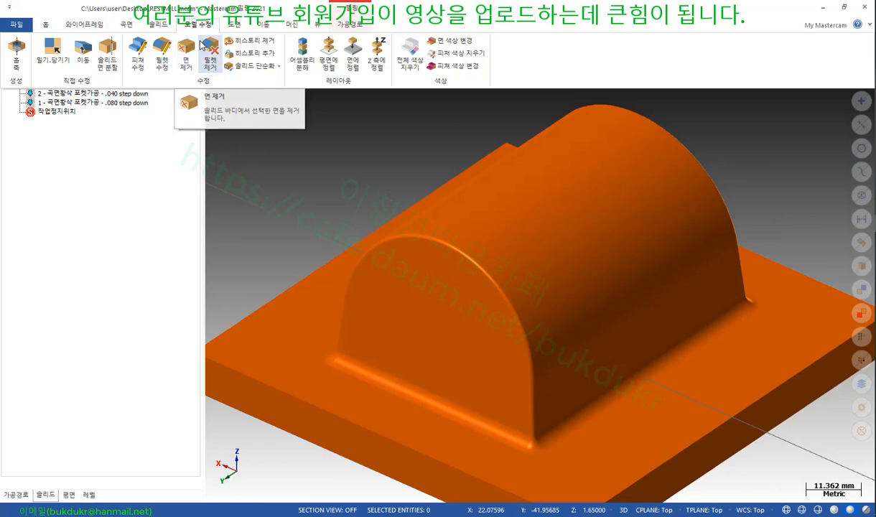
pyautogui.click(205, 46)
pyautogui.scroll(-3, 546, 215)
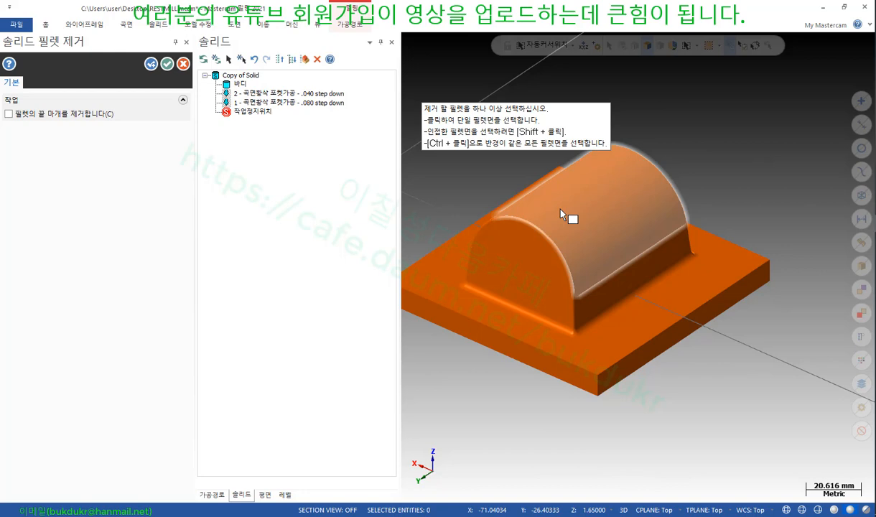
pyautogui.scroll(3, 579, 245)
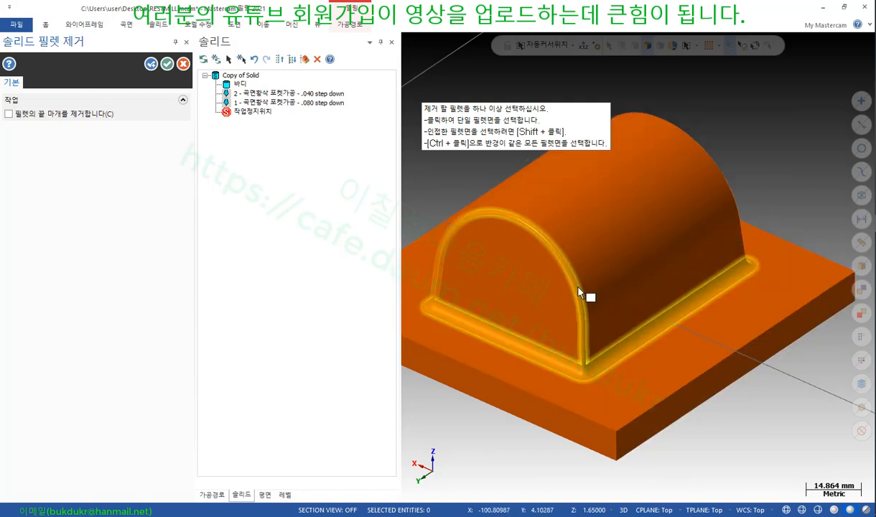
pyautogui.moveTo(737, 282); pyautogui.dragTo(675, 165, button='middle')
pyautogui.scroll(-2, 592, 265)
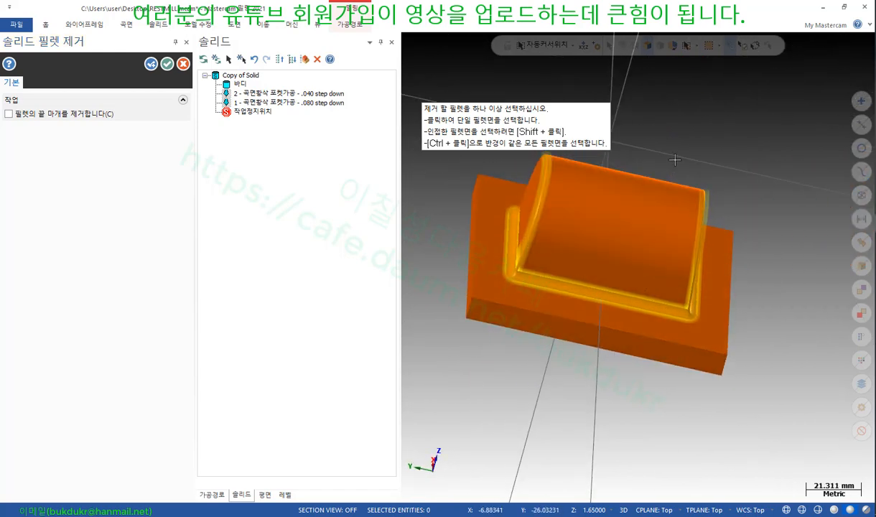
pyautogui.scroll(1, 676, 165)
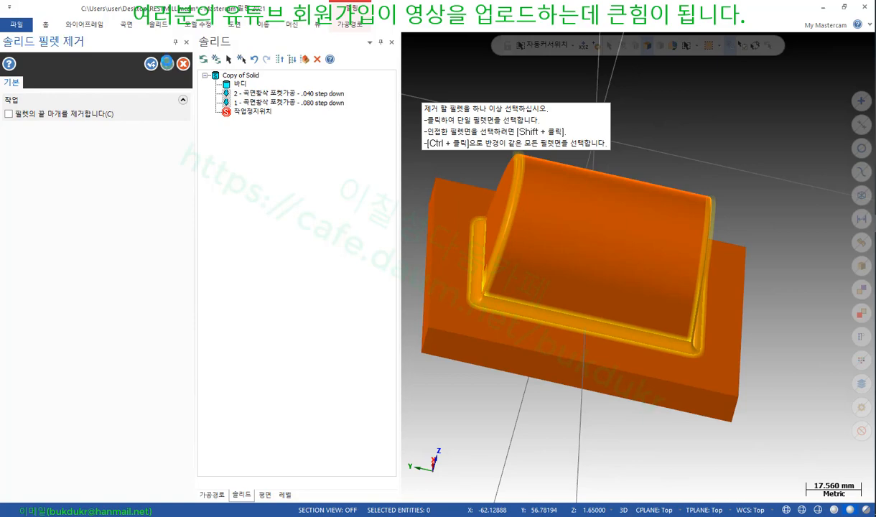
pyautogui.click(166, 63)
# Examine the boss's end edges and base from several sides where the fillets were removed
pyautogui.moveTo(576, 246)
pyautogui.mouseDown(button='middle')
pyautogui.moveTo(536, 205)
pyautogui.moveTo(590, 251)
pyautogui.mouseUp(button='middle')
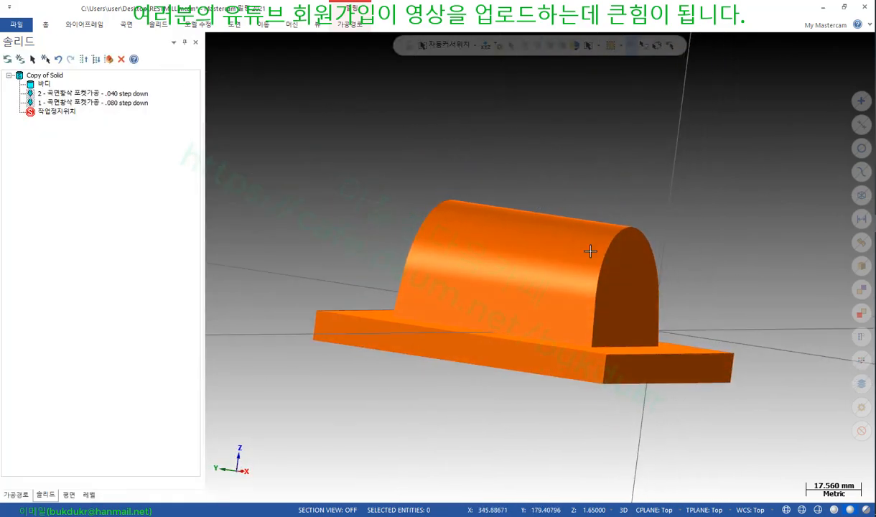
pyautogui.scroll(4, 612, 292)
pyautogui.moveTo(598, 348); pyautogui.dragTo(595, 380, button='middle')
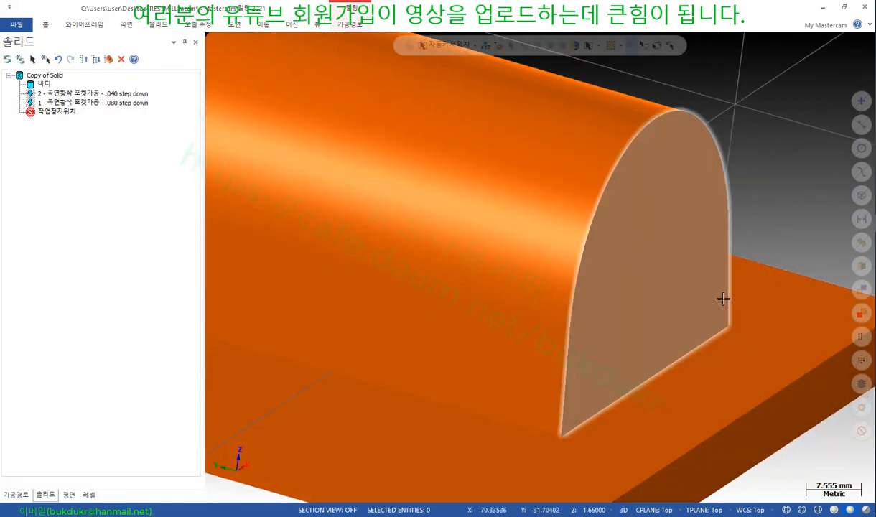
pyautogui.scroll(-2, 724, 299)
pyautogui.scroll(-2, 551, 278)
pyautogui.moveTo(552, 277); pyautogui.dragTo(703, 258, button='middle')
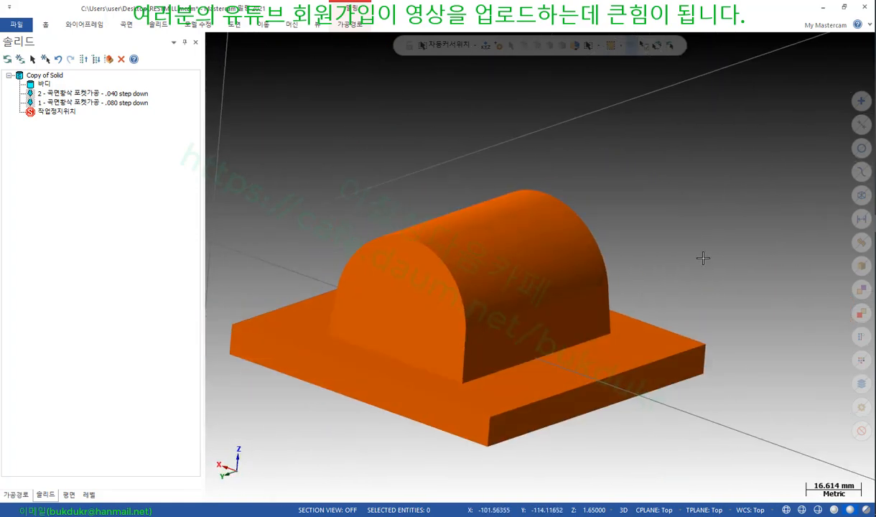
pyautogui.scroll(-2, 703, 258)
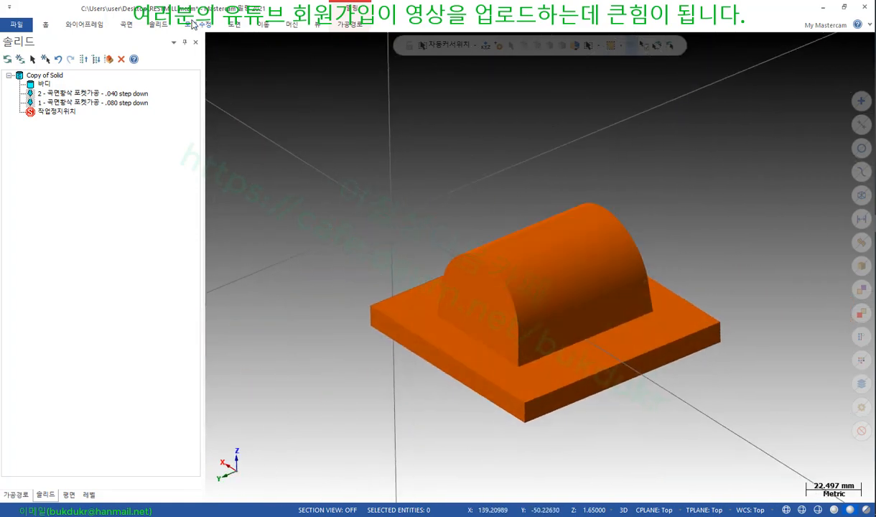
pyautogui.click(195, 24)
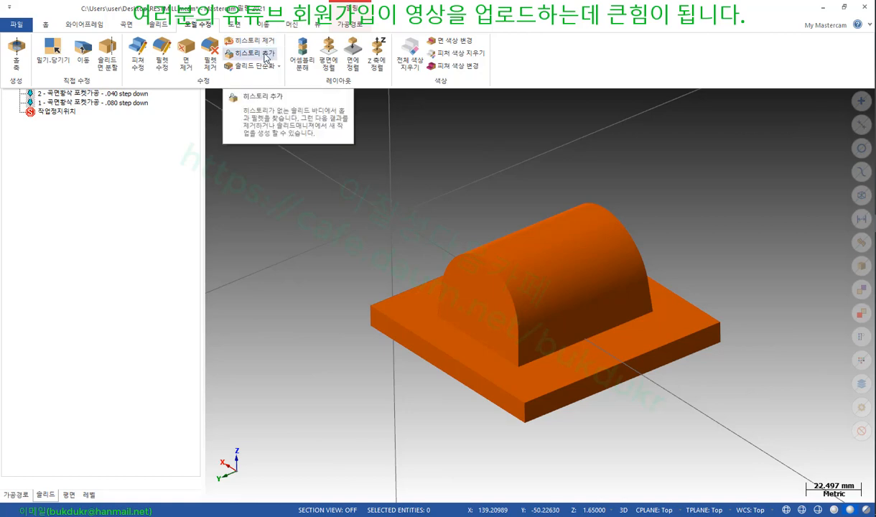
pyautogui.click(673, 187)
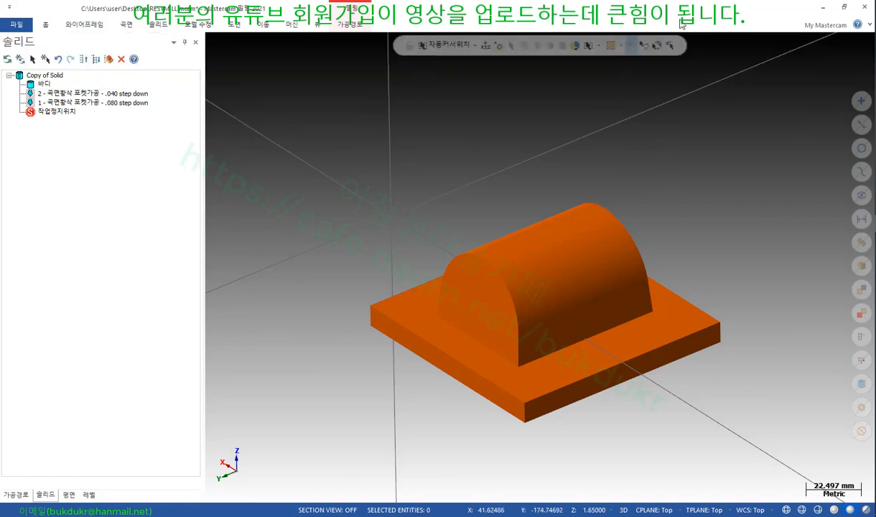
# Open the desktop part file whose name starts with CONVERT2, discard the changes to RESTMILL.mcam, and maximize the window
pyautogui.doubleClick(461, 14)
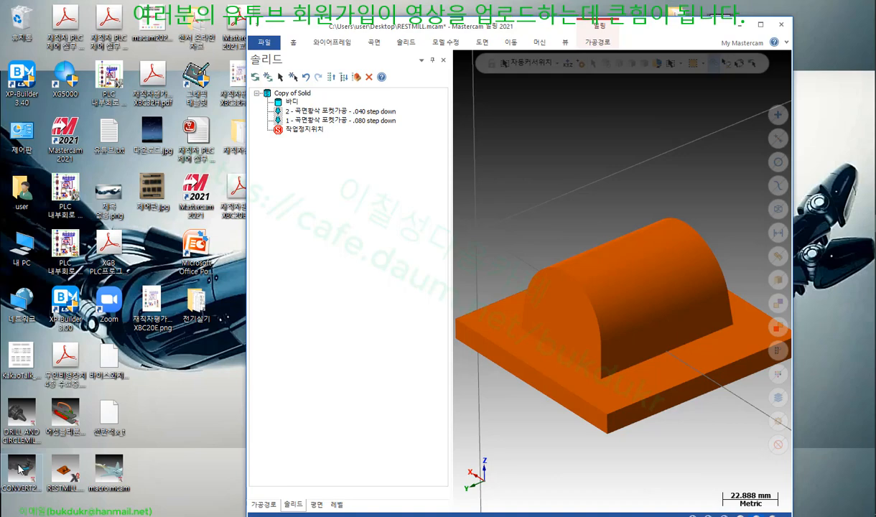
pyautogui.moveTo(18, 469); pyautogui.dragTo(466, 284)
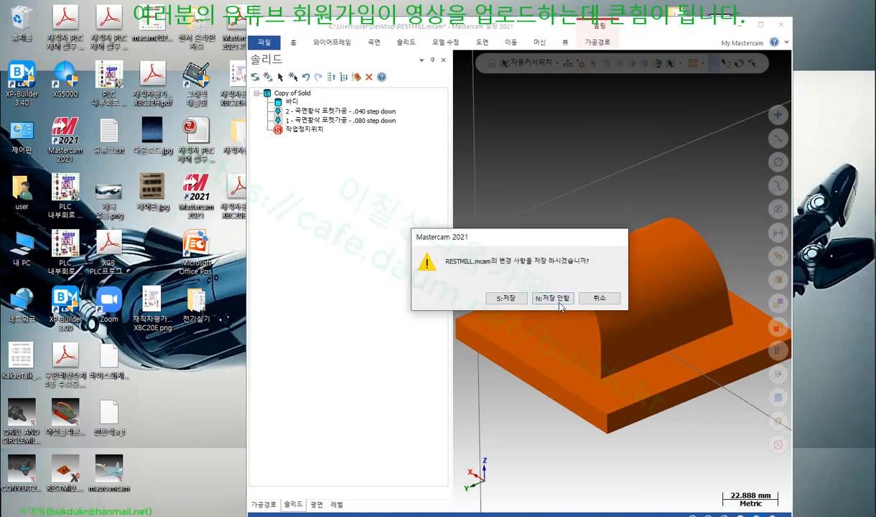
pyautogui.click(553, 298)
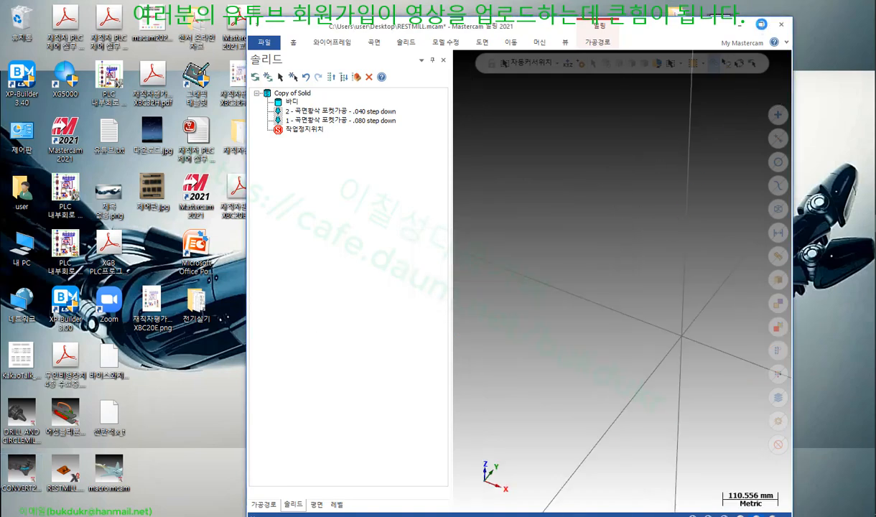
pyautogui.click(761, 23)
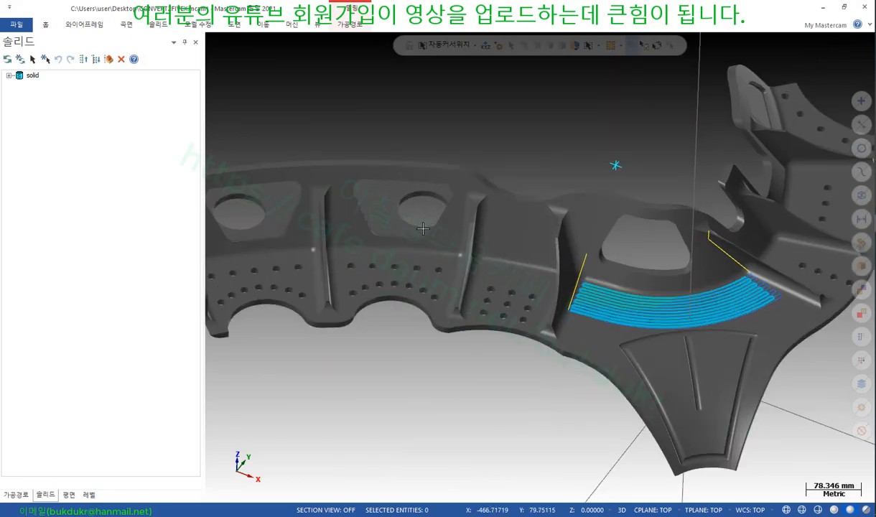
# Hide level 60 so that only the PART SOLID level 20 is displayed
pyautogui.moveTo(423, 229)
pyautogui.mouseDown(button='middle')
pyautogui.moveTo(499, 302)
pyautogui.moveTo(472, 229)
pyautogui.mouseUp(button='middle')
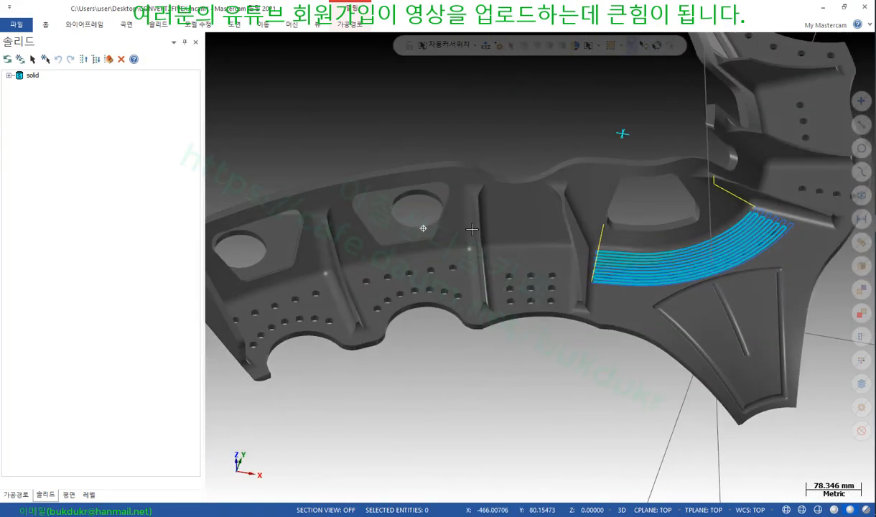
pyautogui.scroll(-3, 471, 228)
pyautogui.scroll(6, 763, 383)
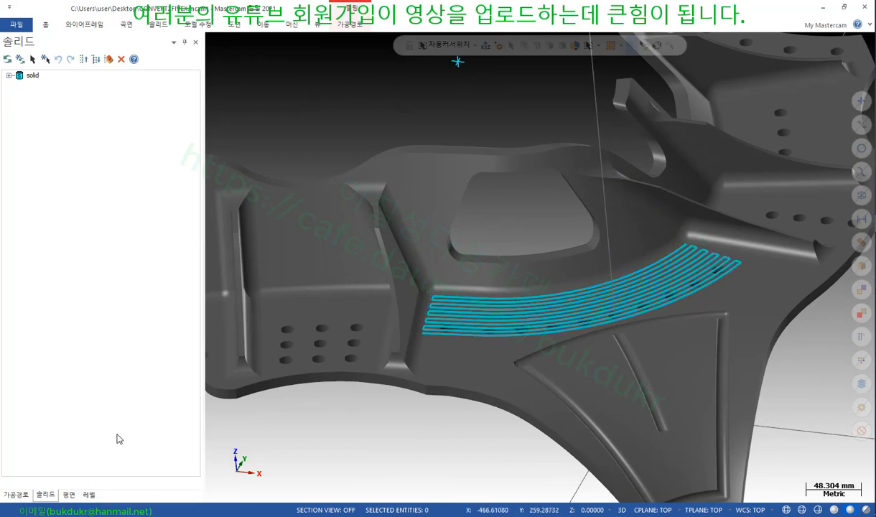
pyautogui.click(88, 494)
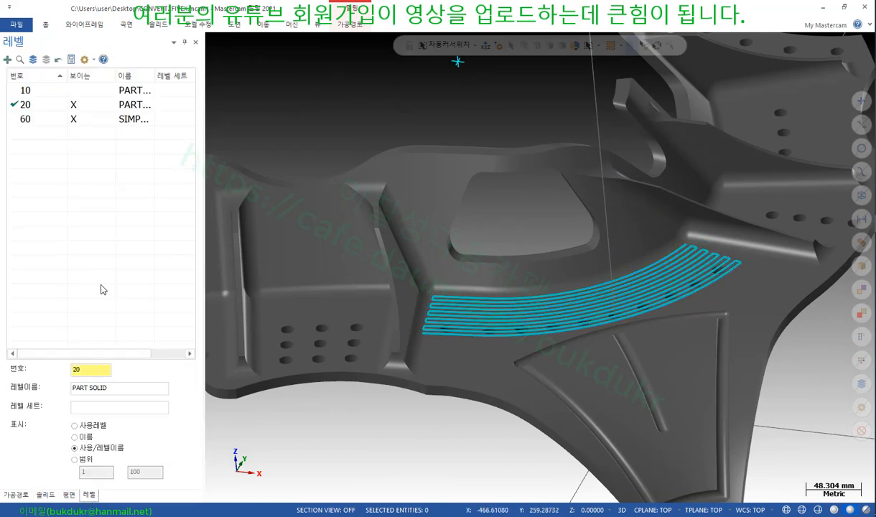
pyautogui.click(74, 119)
# Examine the whole bracket-shaped solid and its rows of small holes from different angles
pyautogui.scroll(-10, 553, 327)
pyautogui.moveTo(632, 237); pyautogui.dragTo(596, 266, button='middle')
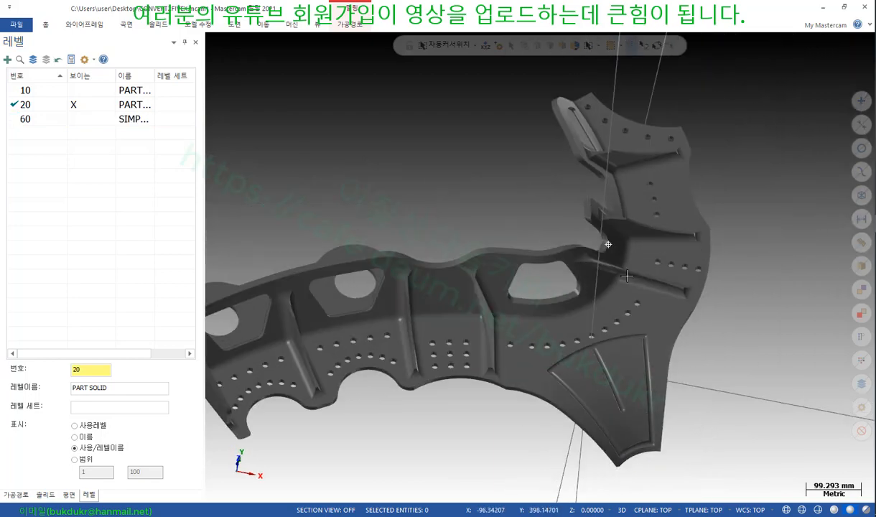
pyautogui.scroll(-6, 678, 320)
pyautogui.scroll(-2, 678, 320)
pyautogui.moveTo(579, 322)
pyautogui.mouseDown(button='middle')
pyautogui.moveTo(579, 357)
pyautogui.moveTo(501, 323)
pyautogui.moveTo(538, 279)
pyautogui.moveTo(711, 275)
pyautogui.mouseUp(button='middle')
pyautogui.scroll(6, 578, 351)
pyautogui.scroll(-2, 610, 278)
pyautogui.scroll(10, 362, 337)
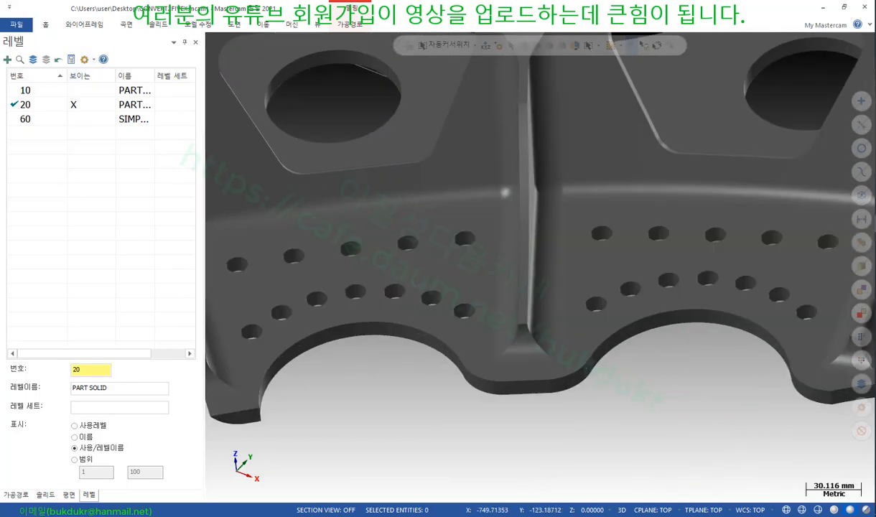
# Expand the solid's operation list and remove the solid history, leaving a plain body
pyautogui.click(45, 493)
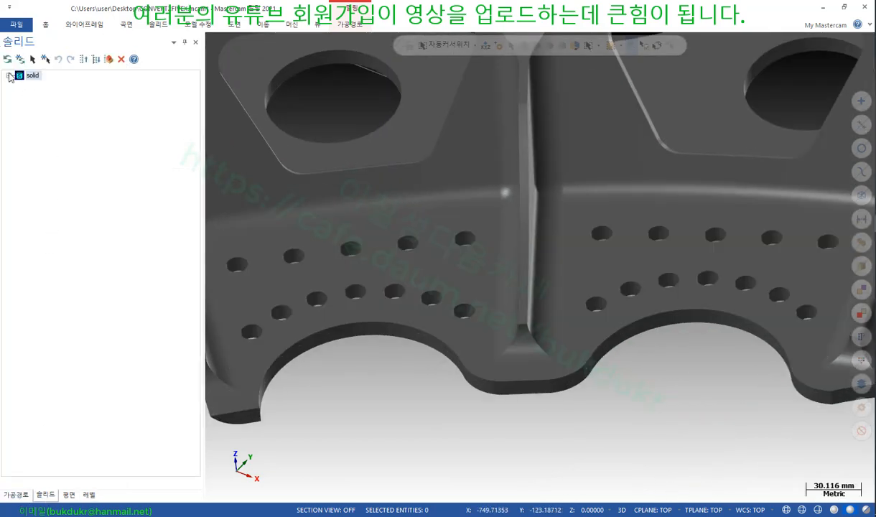
pyautogui.click(9, 76)
pyautogui.scroll(-5, 477, 375)
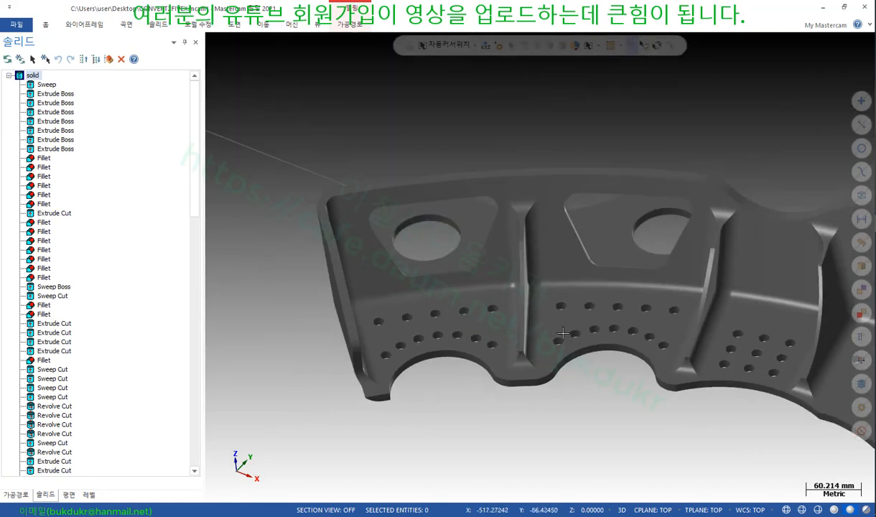
pyautogui.scroll(-2, 321, 230)
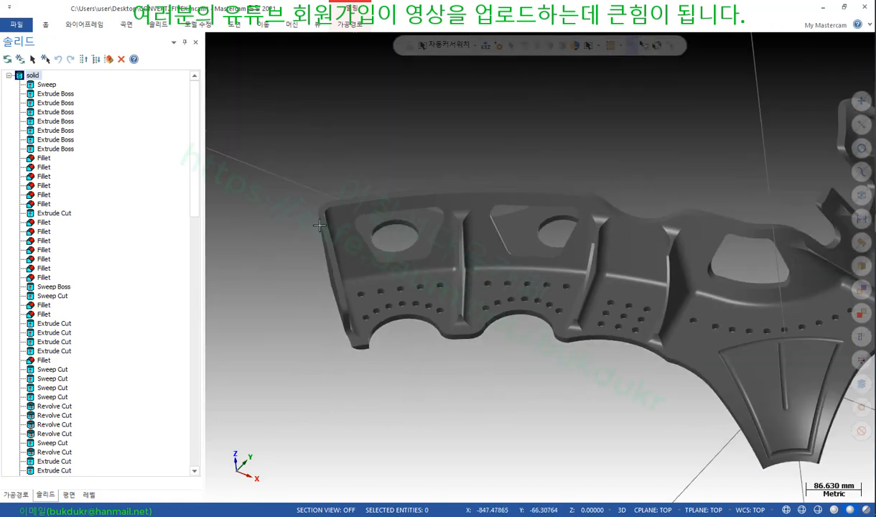
pyautogui.rightClick(32, 79)
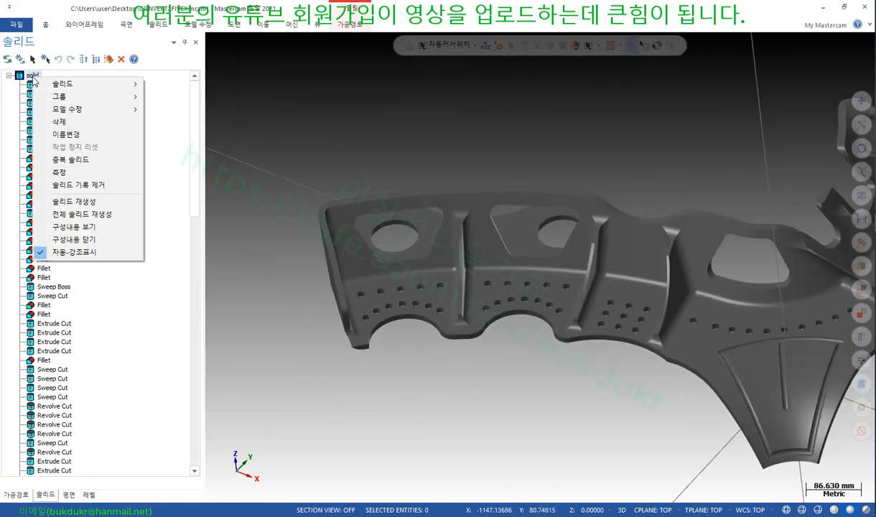
pyautogui.click(85, 186)
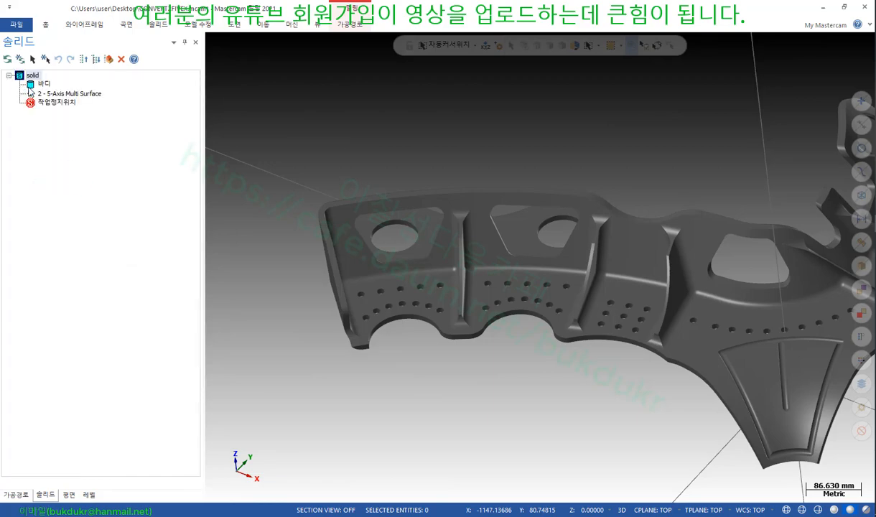
# Inspect the small holes, ribs and overall shape of the solid without history
pyautogui.scroll(-2, 336, 215)
pyautogui.scroll(8, 534, 304)
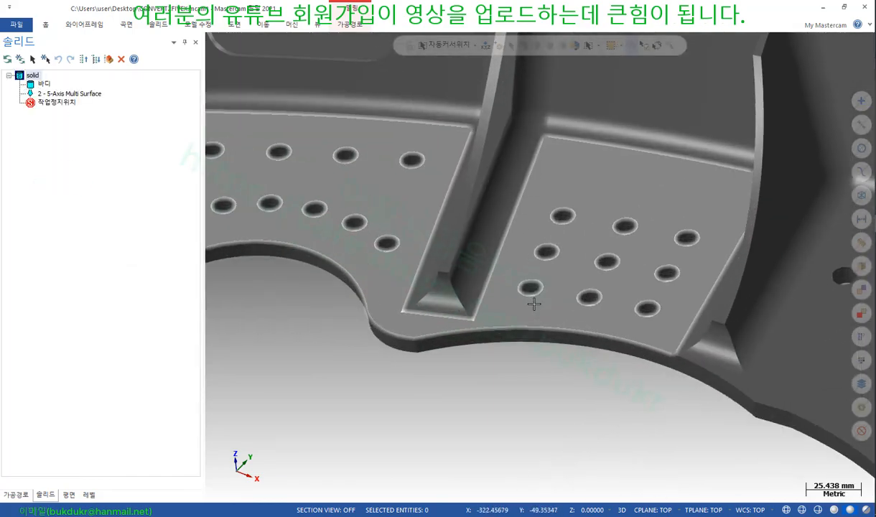
pyautogui.scroll(2, 533, 305)
pyautogui.moveTo(518, 248); pyautogui.dragTo(558, 202, button='middle')
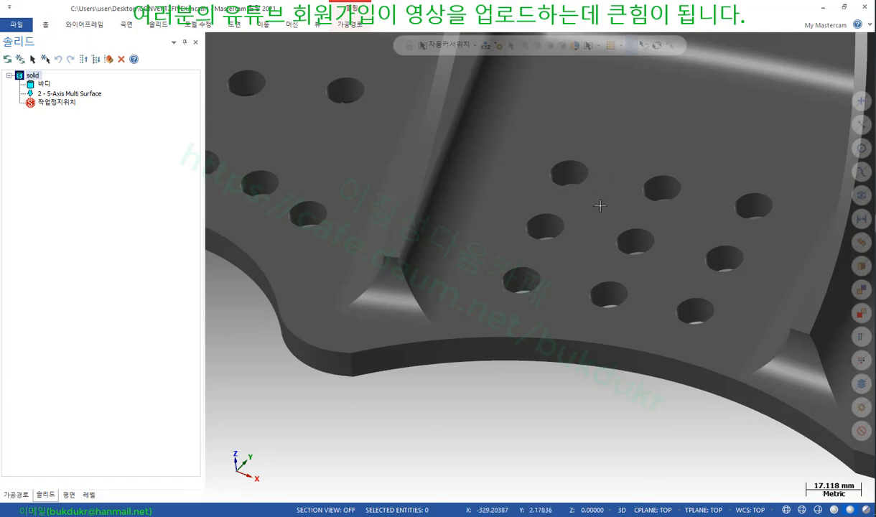
pyautogui.scroll(-2, 613, 313)
pyautogui.scroll(-2, 547, 277)
pyautogui.scroll(-3, 552, 369)
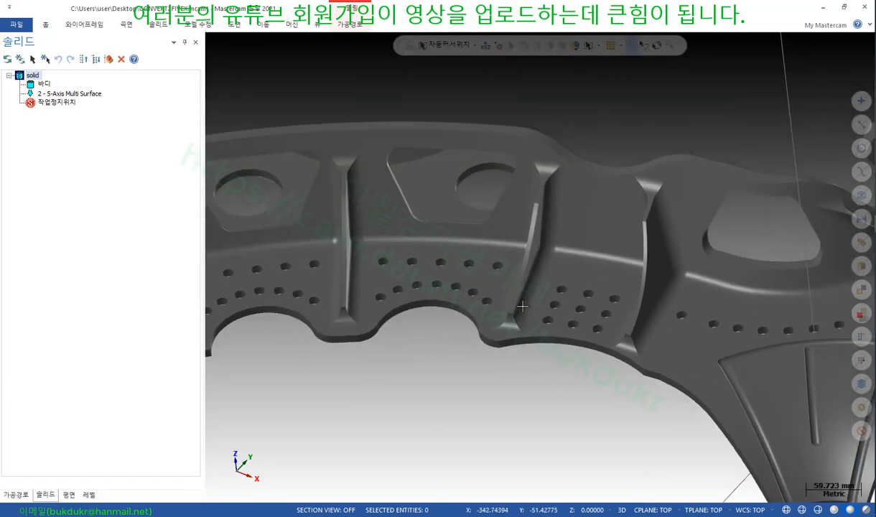
pyautogui.scroll(-3, 479, 308)
pyautogui.moveTo(479, 308); pyautogui.dragTo(627, 240, button='middle')
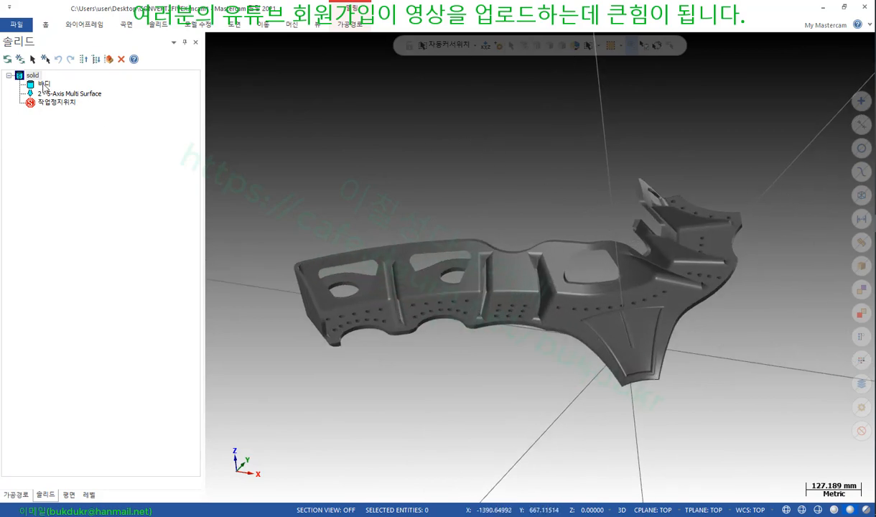
pyautogui.scroll(2, 388, 295)
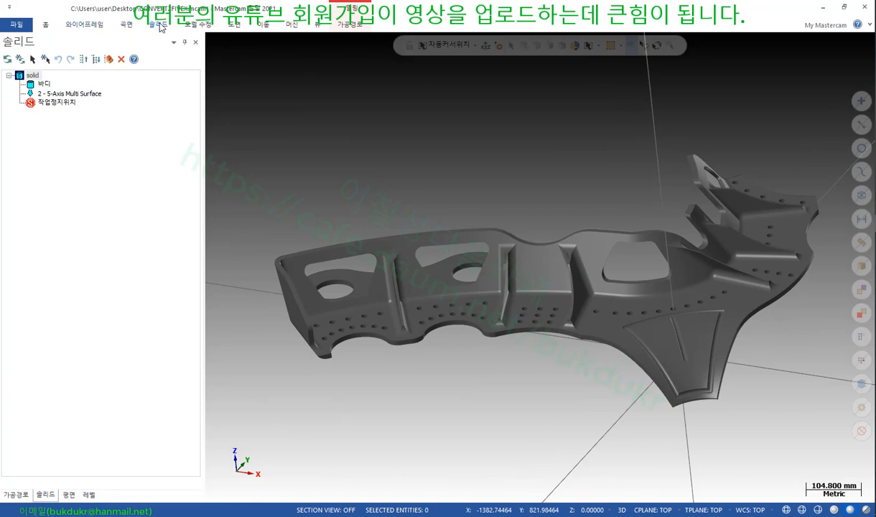
# Set up Add History to create hole operations on all visible solids, picking a small hole's radius (6.0) as the maximum
pyautogui.click(207, 25)
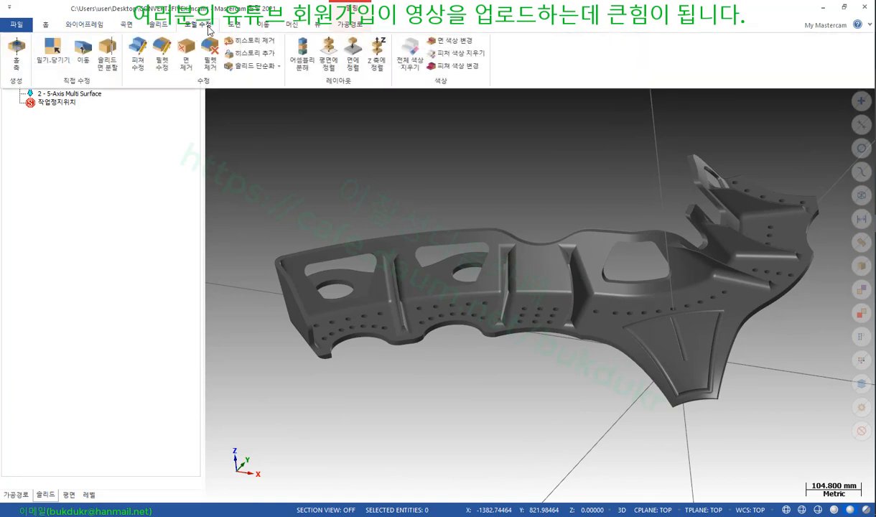
pyautogui.click(263, 56)
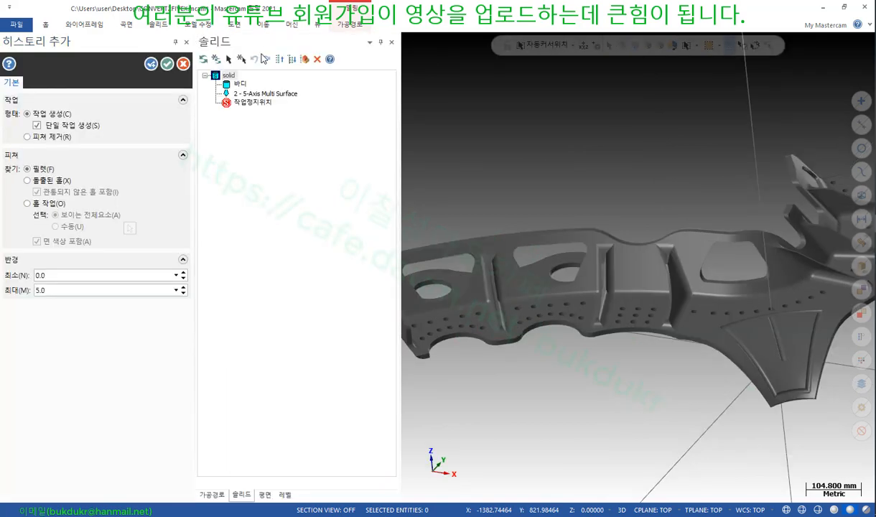
pyautogui.scroll(-4, 567, 168)
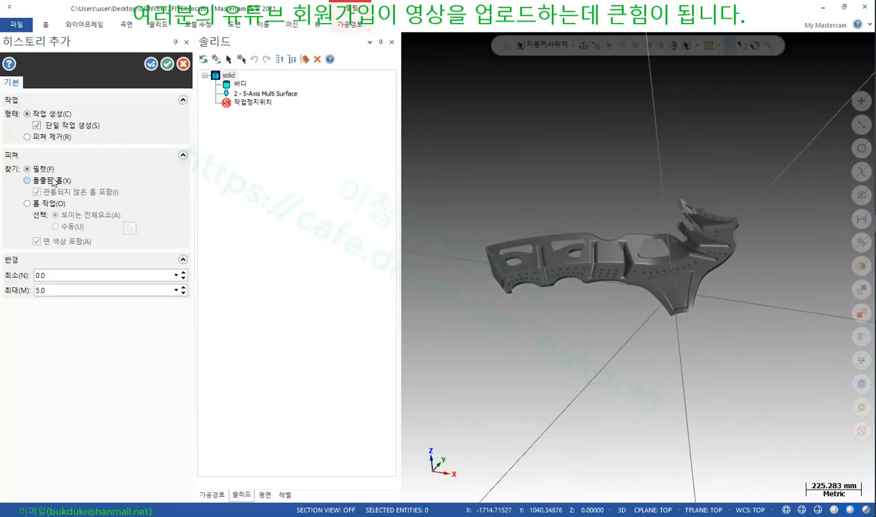
pyautogui.click(27, 204)
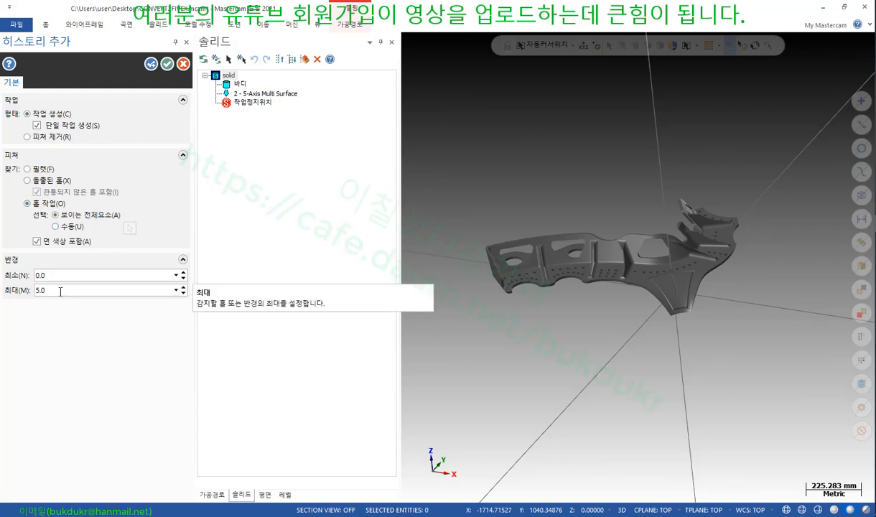
pyautogui.rightClick(60, 291)
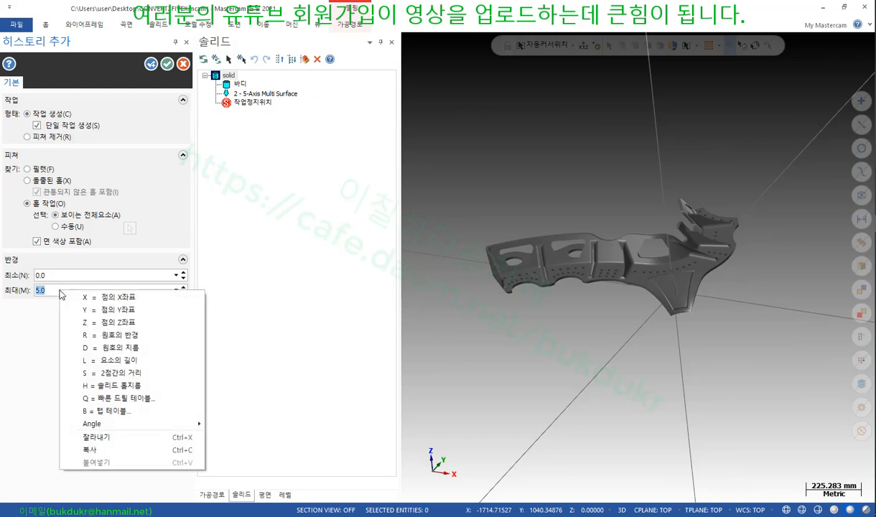
pyautogui.click(101, 335)
pyautogui.scroll(10, 505, 284)
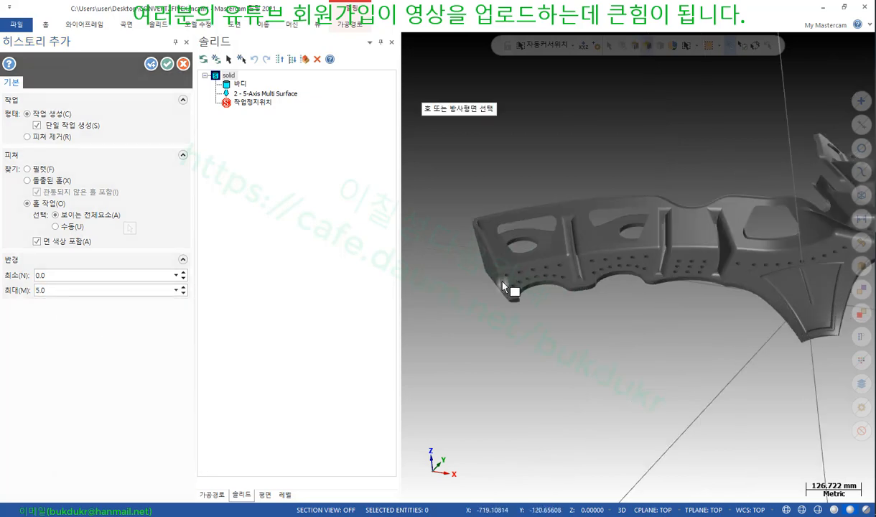
pyautogui.scroll(3, 597, 295)
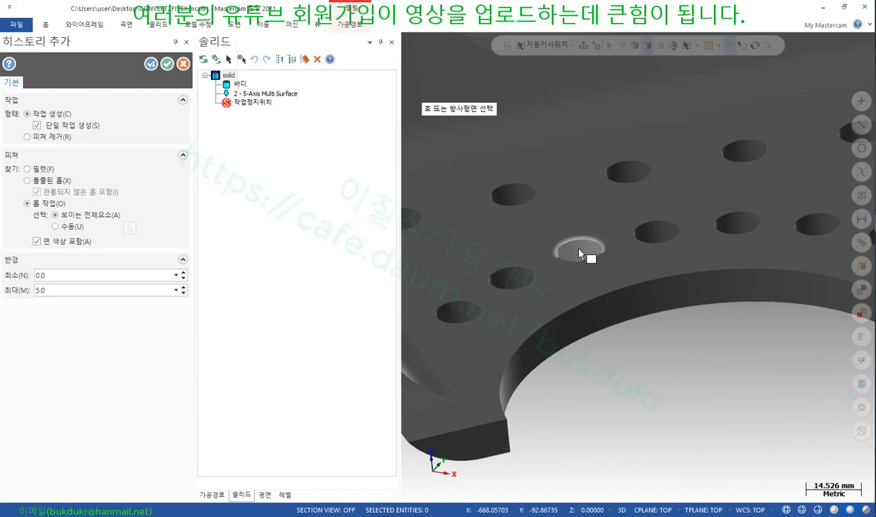
pyautogui.click(579, 253)
pyautogui.scroll(-4, 579, 249)
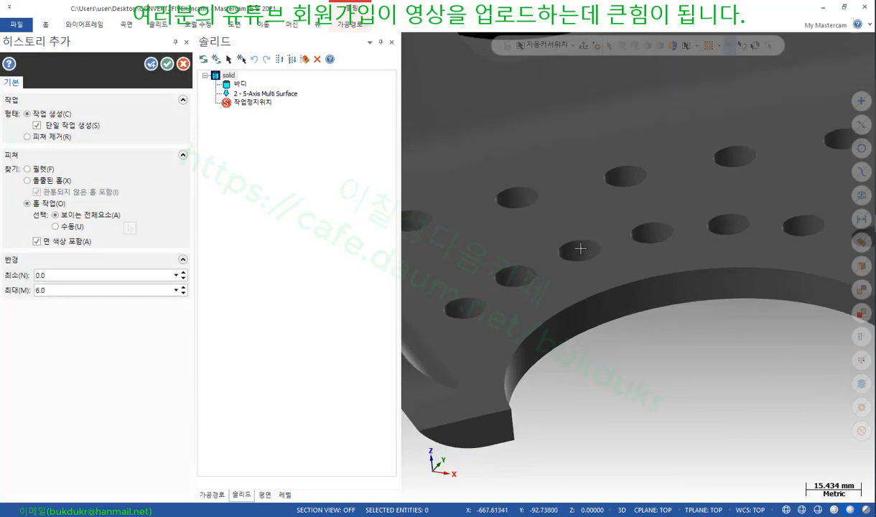
pyautogui.moveTo(596, 248); pyautogui.dragTo(602, 291, button='middle')
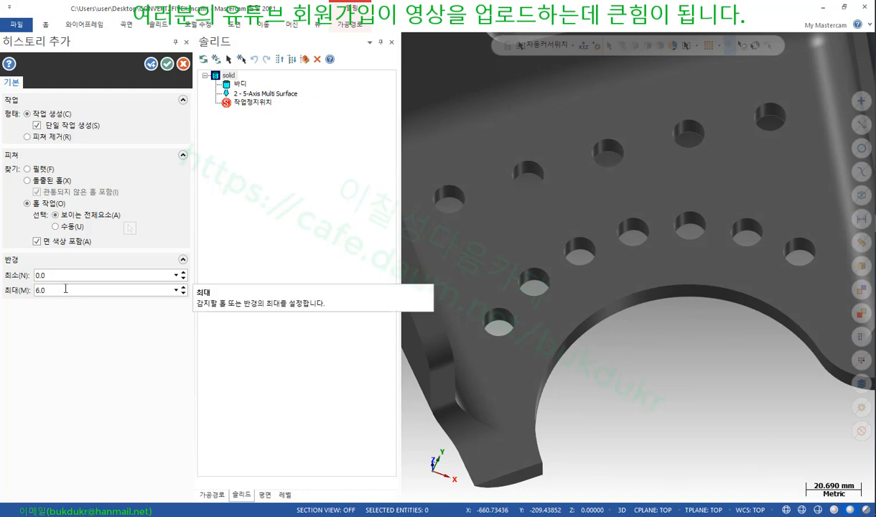
# Run the Add History hole detection on the whole bracket solid and dismiss the result message
pyautogui.scroll(-8, 511, 323)
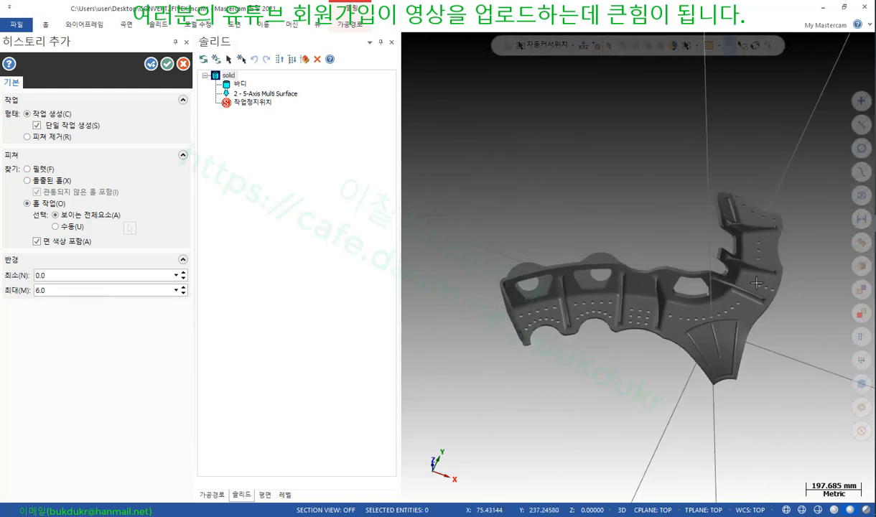
pyautogui.scroll(2, 817, 270)
pyautogui.scroll(-2, 803, 277)
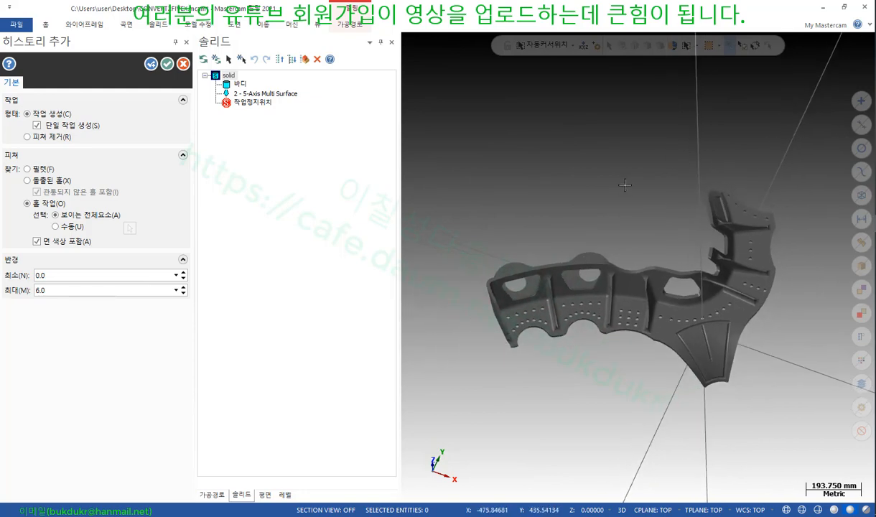
pyautogui.scroll(-2, 709, 248)
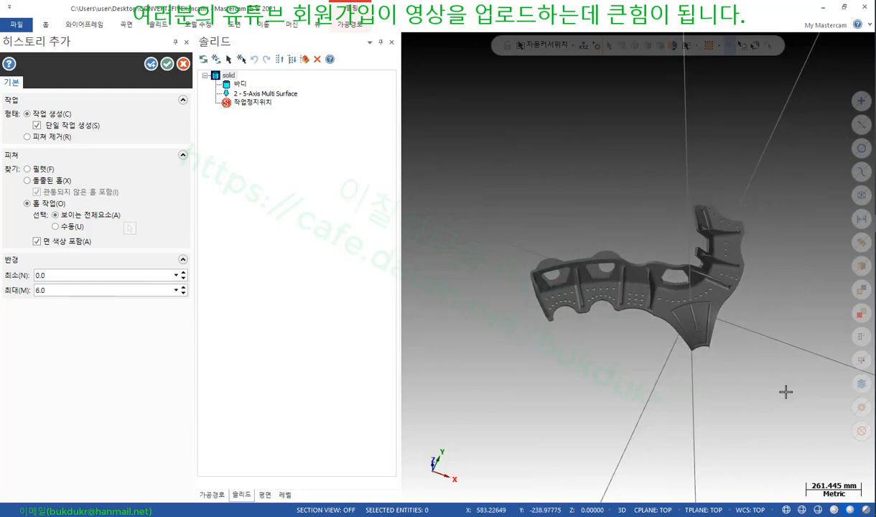
pyautogui.scroll(2, 689, 258)
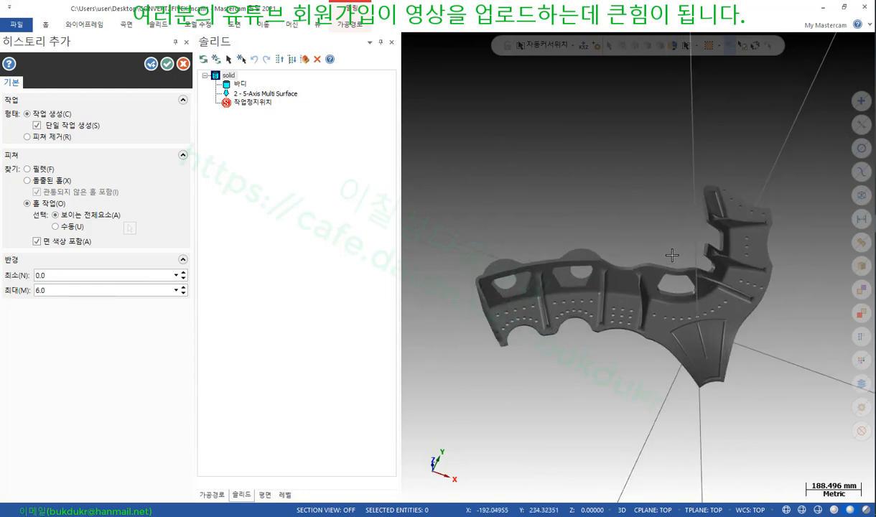
pyautogui.click(166, 64)
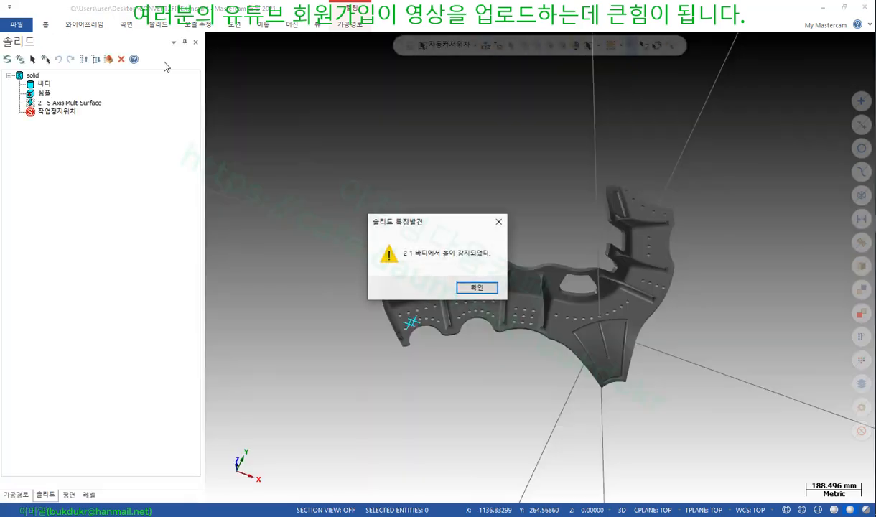
pyautogui.click(472, 289)
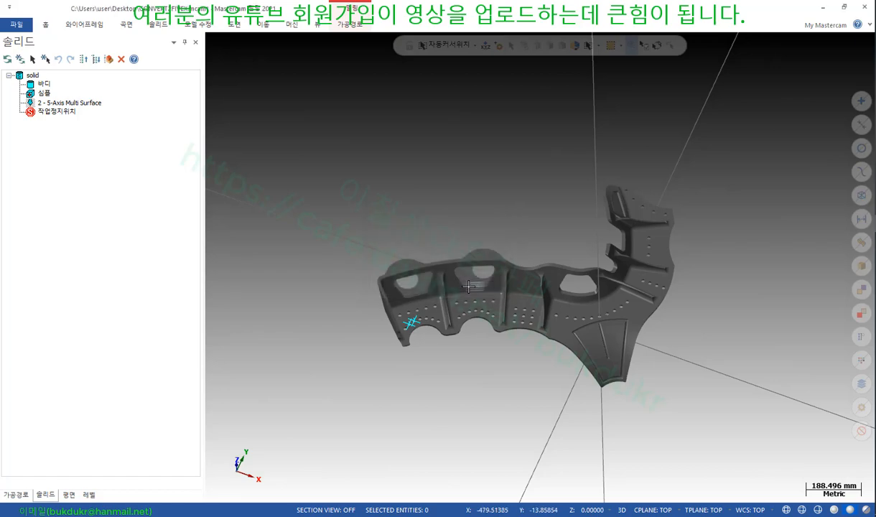
# Open the detected simple hole operation, examine its parameters and hole locations on the solid, and close it
pyautogui.scroll(6, 440, 304)
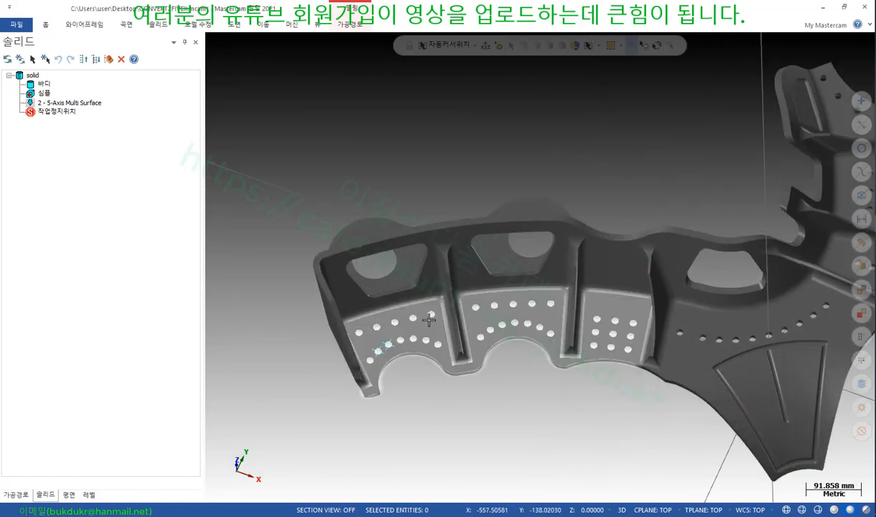
pyautogui.moveTo(446, 327)
pyautogui.mouseDown(button='middle')
pyautogui.moveTo(431, 208)
pyautogui.moveTo(406, 122)
pyautogui.moveTo(438, 336)
pyautogui.moveTo(439, 316)
pyautogui.mouseUp(button='middle')
pyautogui.scroll(-2, 439, 316)
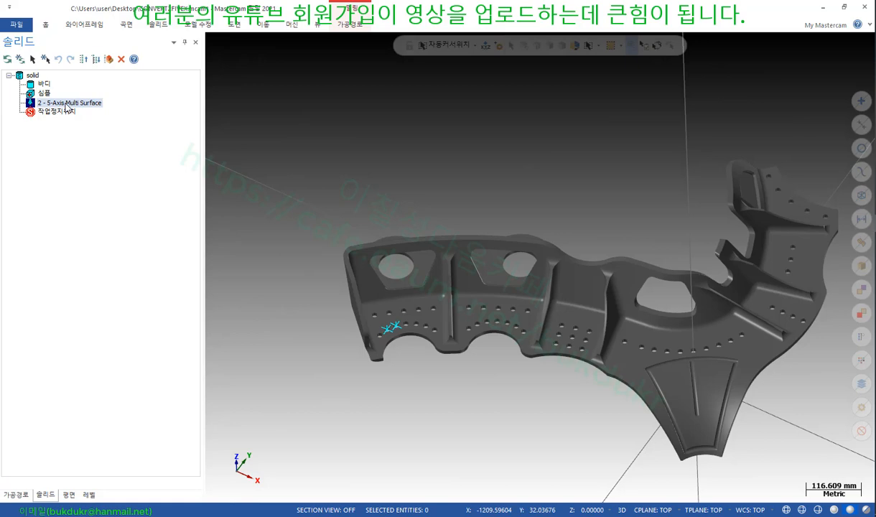
pyautogui.doubleClick(42, 96)
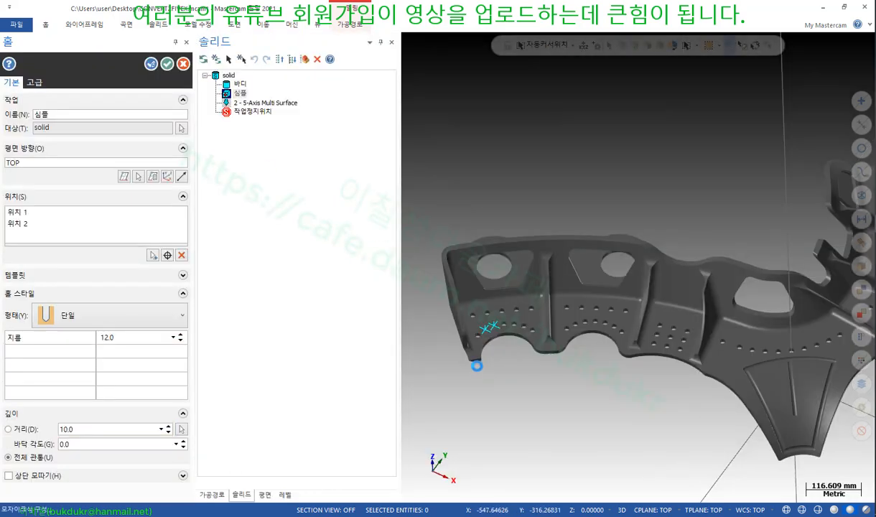
pyautogui.scroll(2, 467, 357)
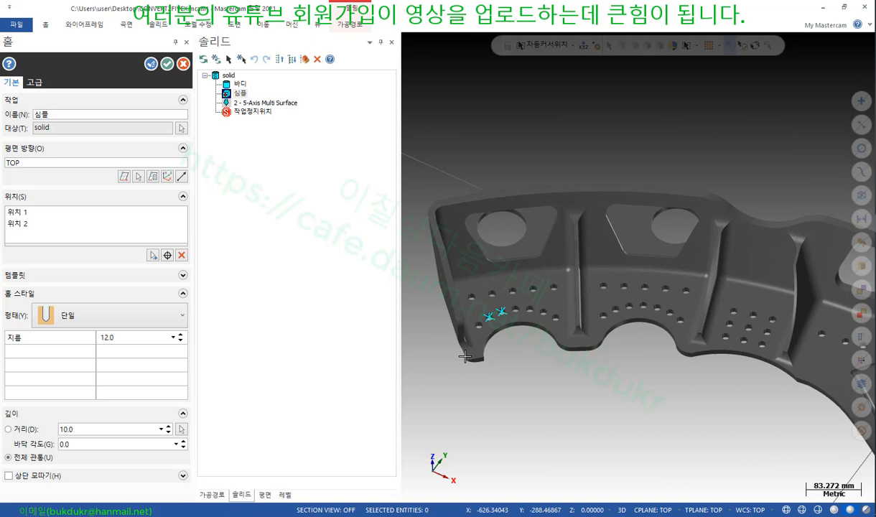
pyautogui.scroll(10, 465, 357)
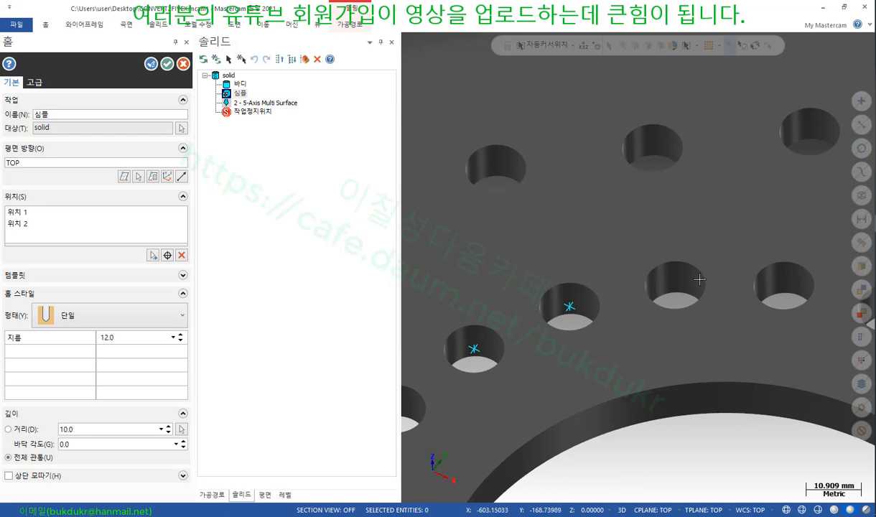
pyautogui.click(167, 64)
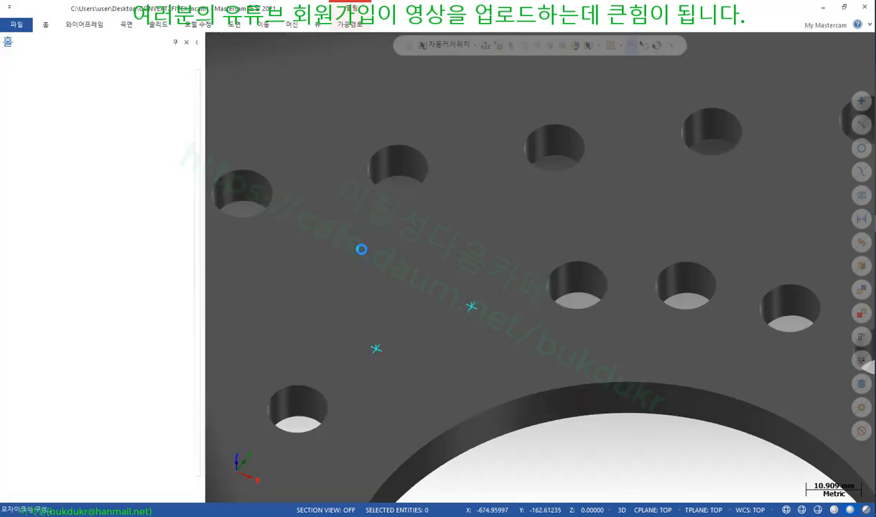
pyautogui.scroll(-5, 550, 348)
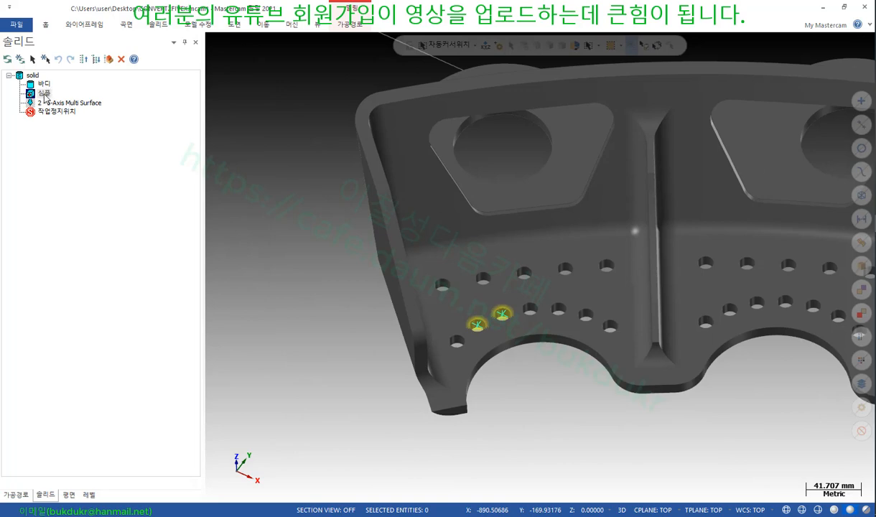
# Remove the solid's history again and expand its operation list
pyautogui.rightClick(32, 75)
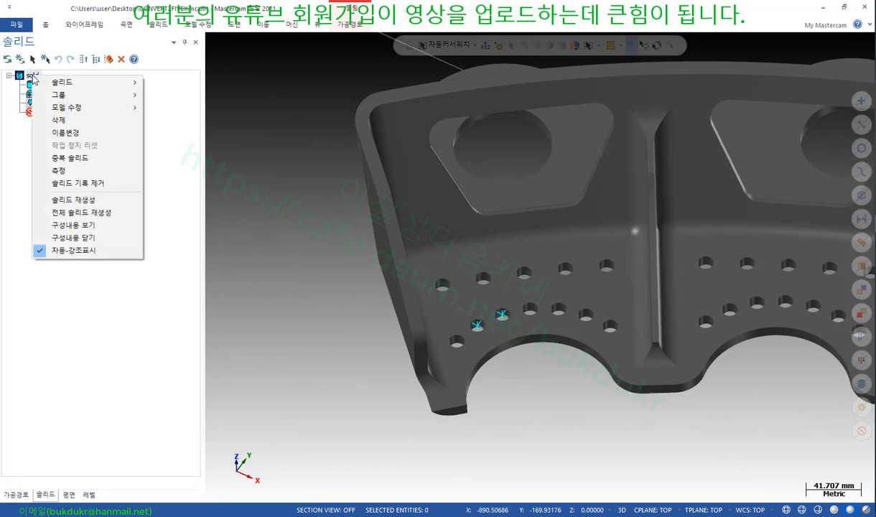
pyautogui.click(84, 182)
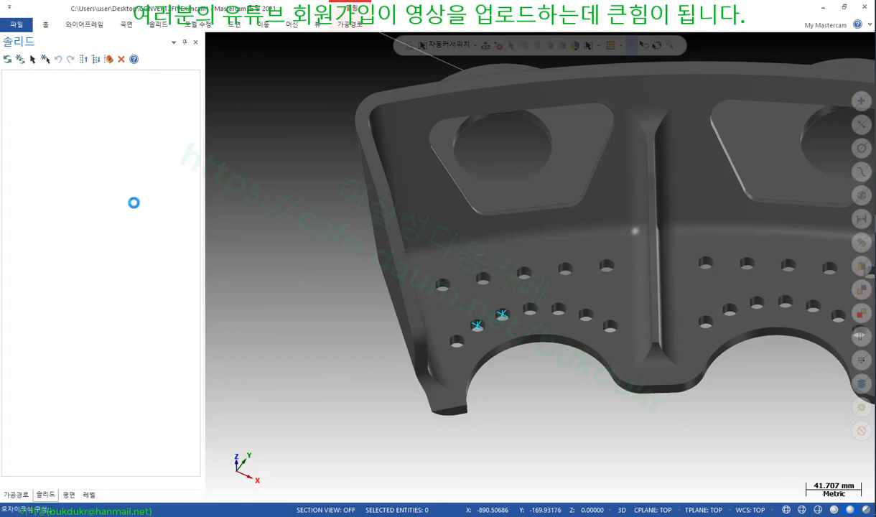
pyautogui.scroll(-3, 388, 295)
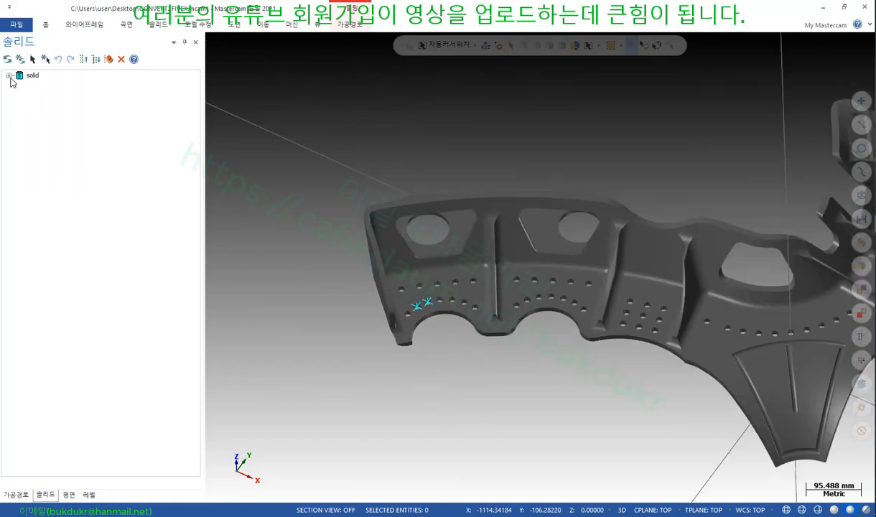
pyautogui.click(9, 75)
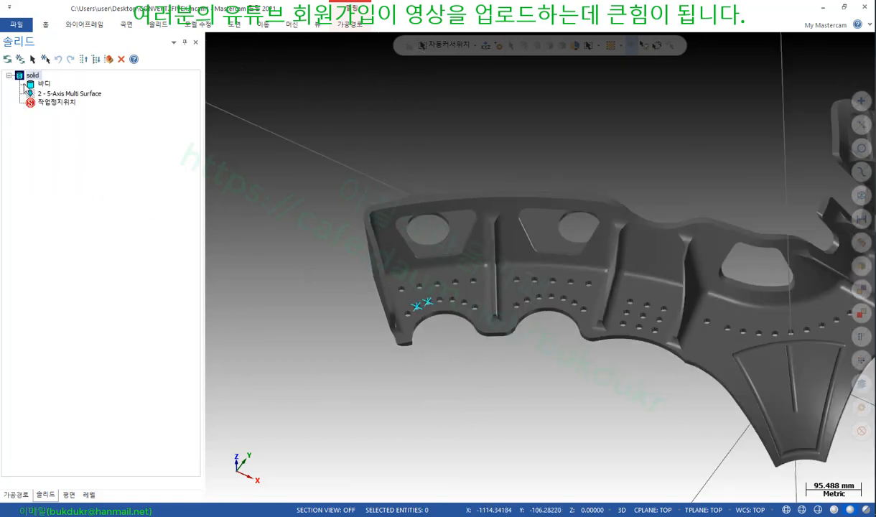
# Delete the 5-Axis Multi Surface entry from the solid's operation list, confirming the deletion of associated geometry
pyautogui.click(89, 100)
pyautogui.press('Delete')
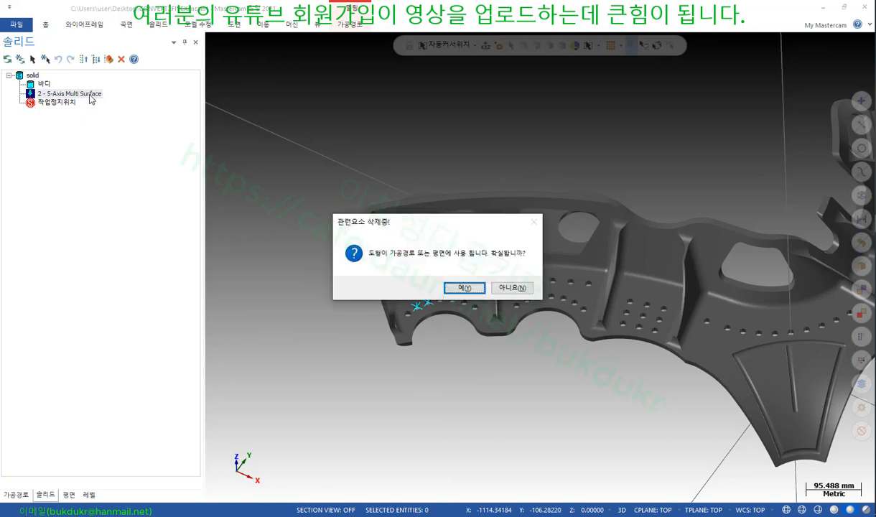
pyautogui.click(462, 285)
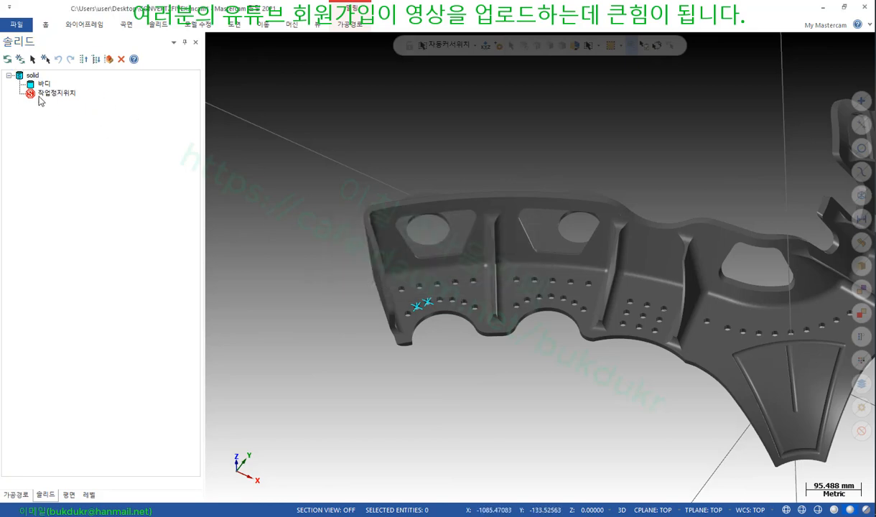
# Delete both toolpath operations in the CONVERT TO FIVE AXIS group
pyautogui.click(17, 495)
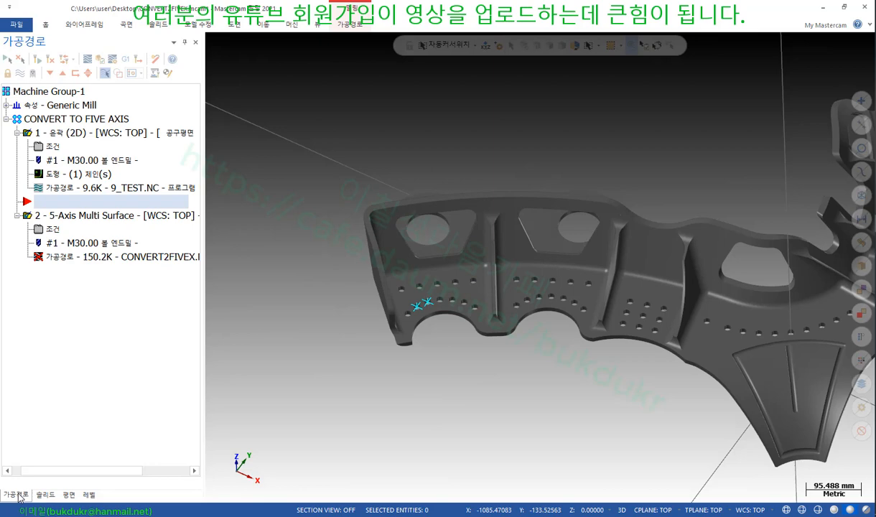
pyautogui.click(65, 120)
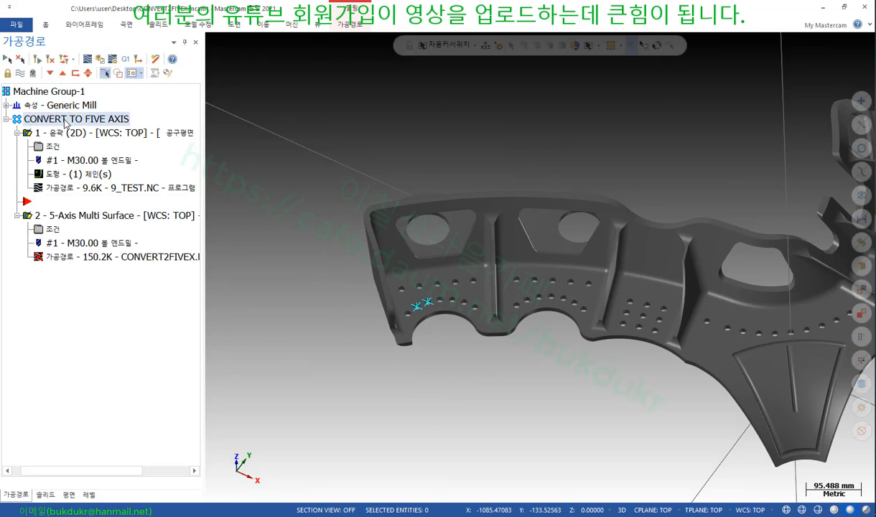
pyautogui.press('Delete')
pyautogui.click(477, 308)
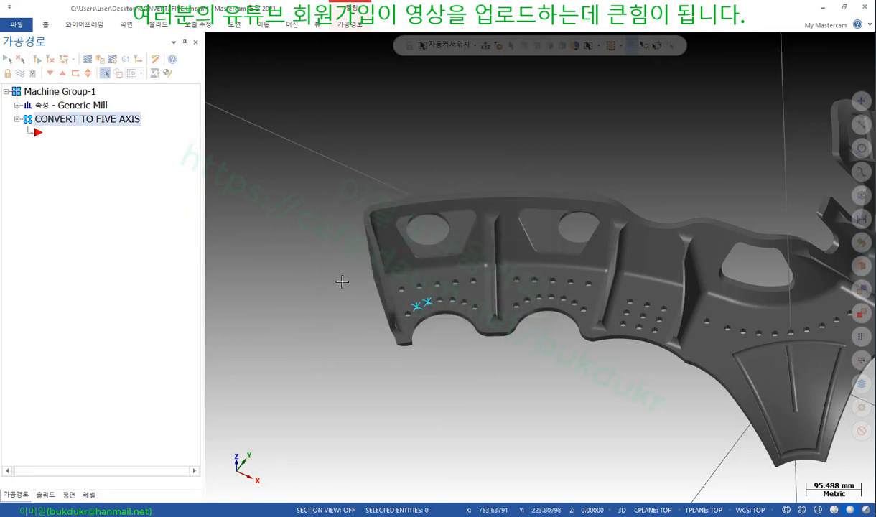
# Select all point entities and delete the two leftover hole points from the solid
pyautogui.scroll(3, 466, 284)
pyautogui.click(513, 217)
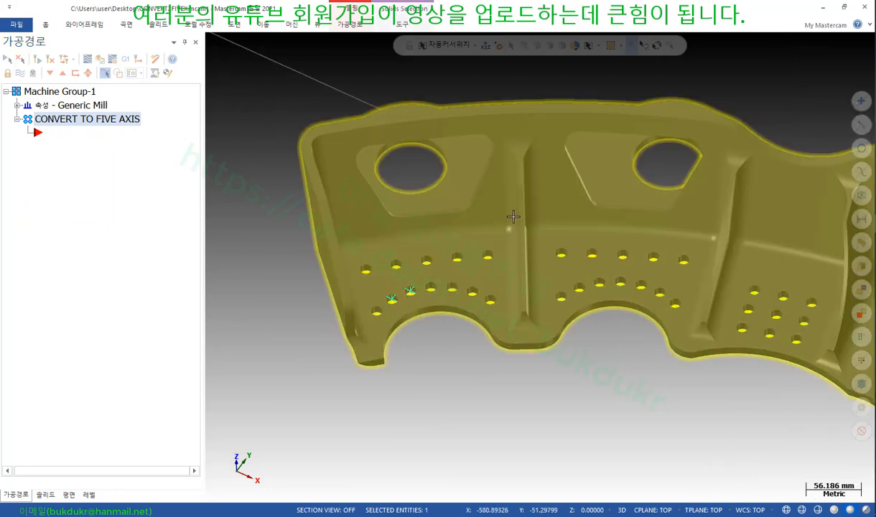
pyautogui.click(642, 46)
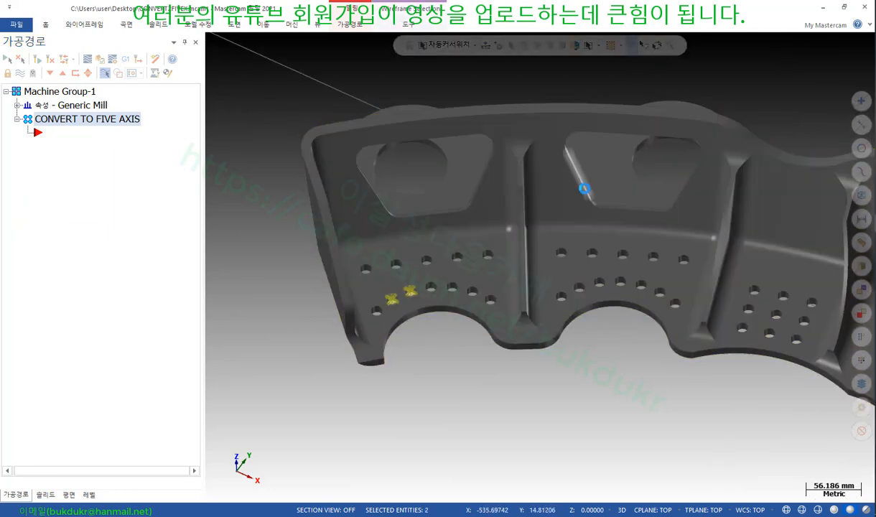
# Examine the bracket's ribs, openings and rows of small holes from several angles
pyautogui.scroll(-5, 388, 252)
pyautogui.moveTo(388, 252); pyautogui.dragTo(538, 205, button='middle')
pyautogui.scroll(8, 450, 308)
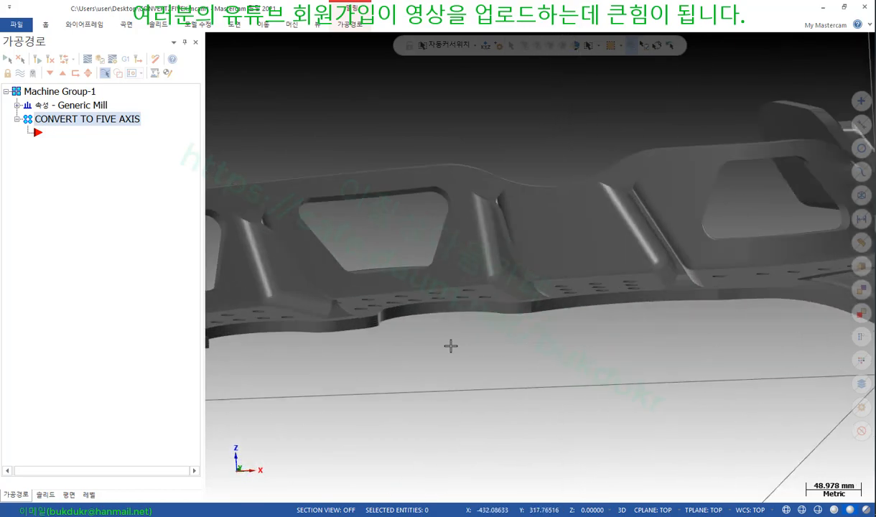
pyautogui.moveTo(506, 234); pyautogui.dragTo(518, 330, button='middle')
pyautogui.click(668, 259)
pyautogui.scroll(-6, 519, 330)
pyautogui.press('Escape')
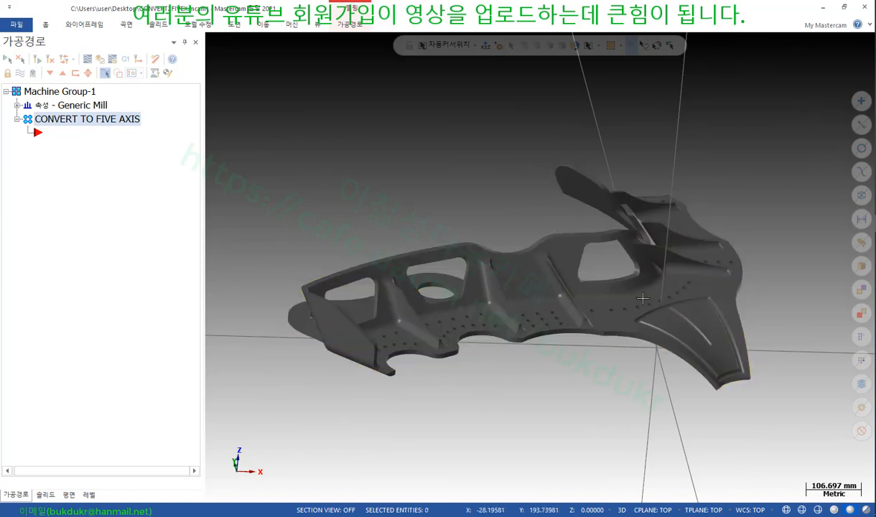
# Measure the plane direction of the perforated faces between the ribs and beside the fan-shaped pocket with dynamic measurement
pyautogui.click(45, 24)
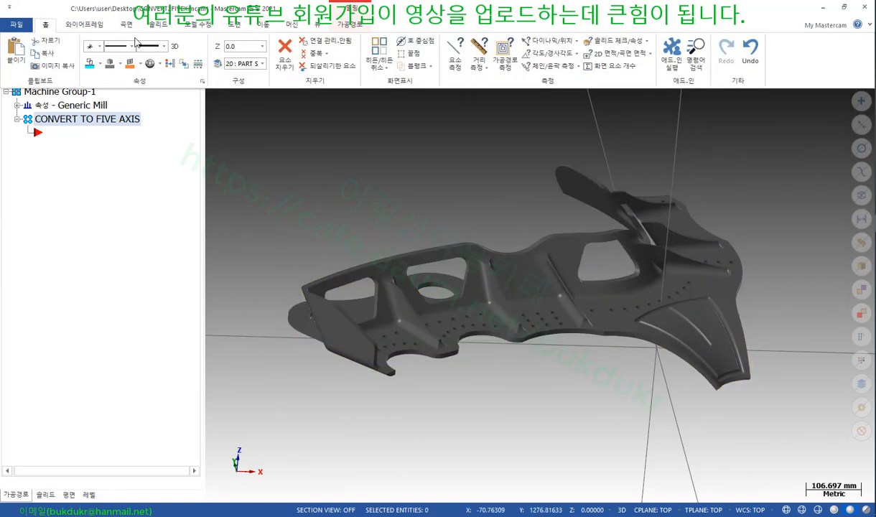
pyautogui.click(549, 48)
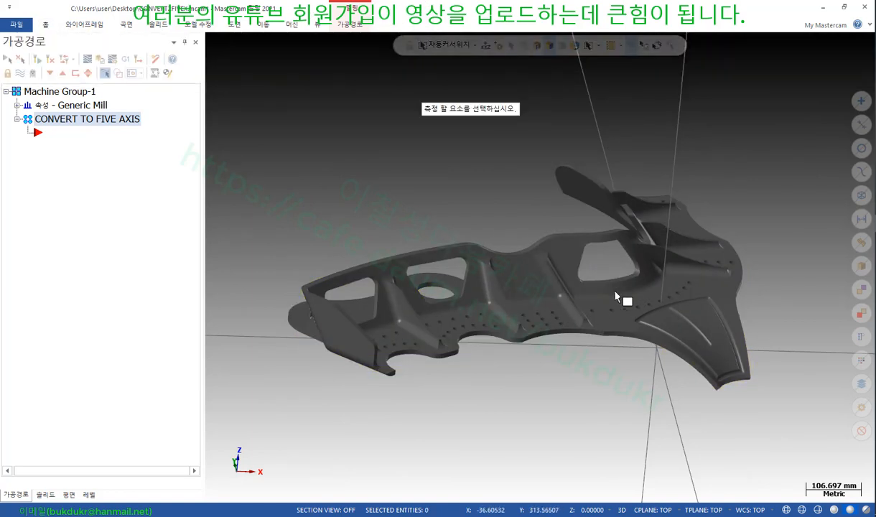
pyautogui.click(617, 322)
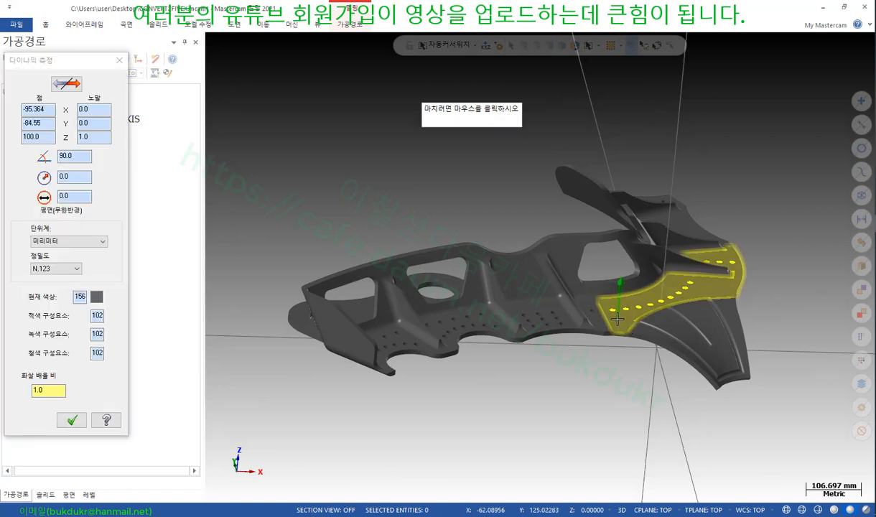
pyautogui.click(617, 322)
pyautogui.click(483, 319)
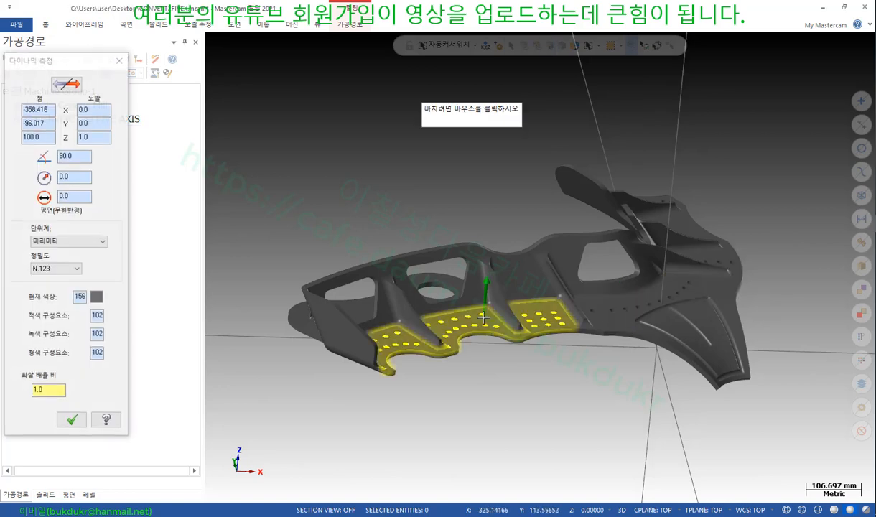
pyautogui.click(484, 319)
pyautogui.moveTo(773, 249); pyautogui.dragTo(703, 263, button='middle')
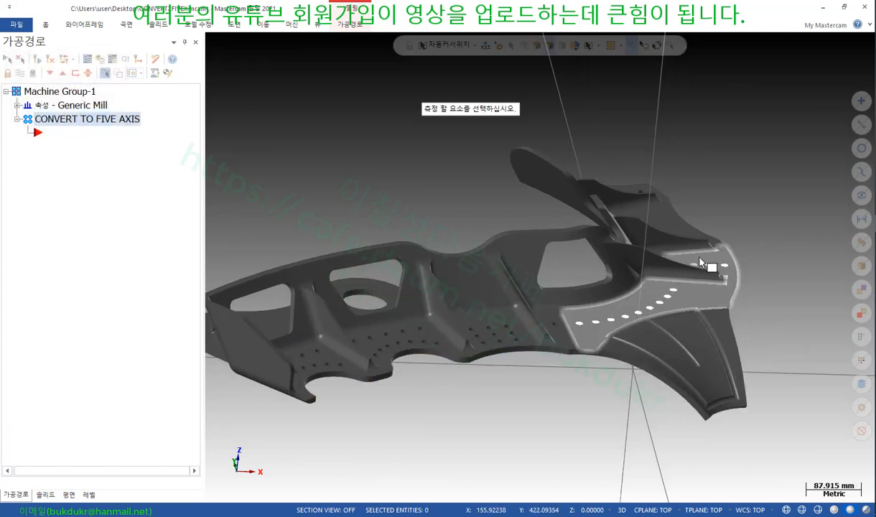
pyautogui.click(704, 296)
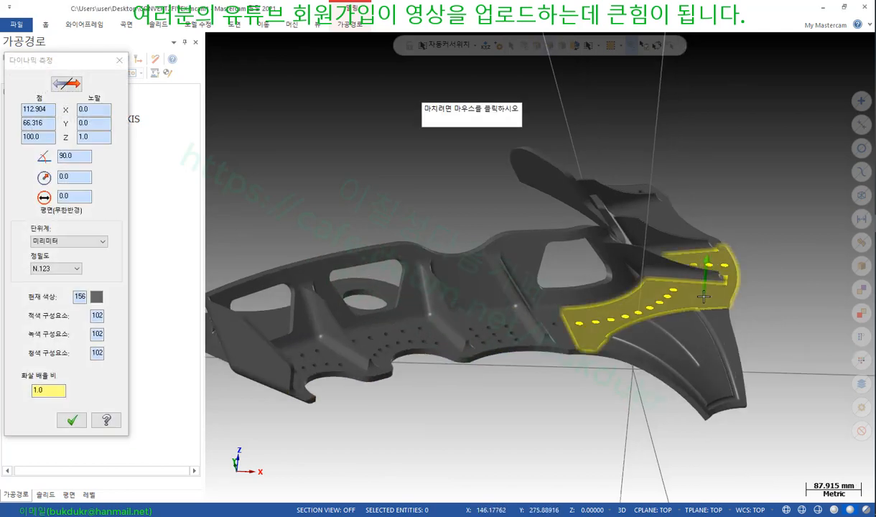
pyautogui.click(704, 296)
# Run Add History on all visible bodies, creating a hole operation with a maximum radius of 10.0 and face colours included
pyautogui.scroll(-2, 792, 272)
pyautogui.scroll(1, 589, 145)
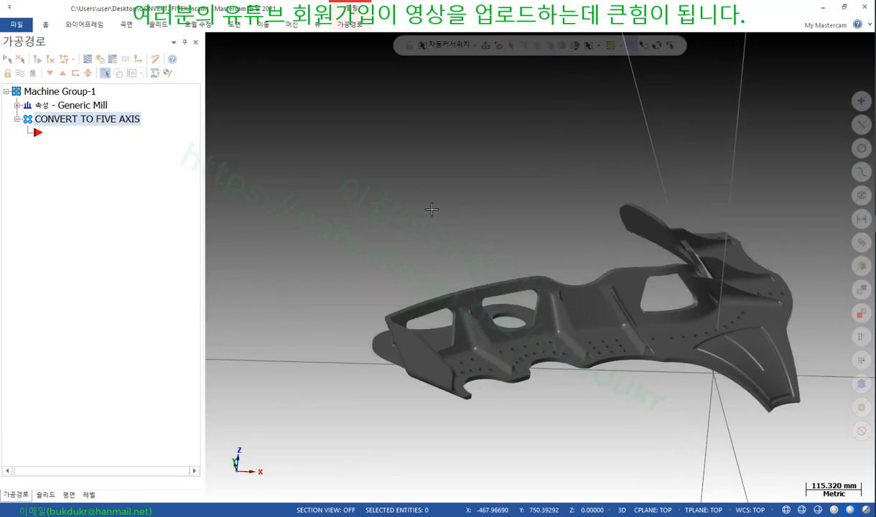
pyautogui.moveTo(432, 209)
pyautogui.mouseDown(button='middle')
pyautogui.moveTo(459, 208)
pyautogui.moveTo(417, 209)
pyautogui.mouseUp(button='middle')
pyautogui.click(193, 26)
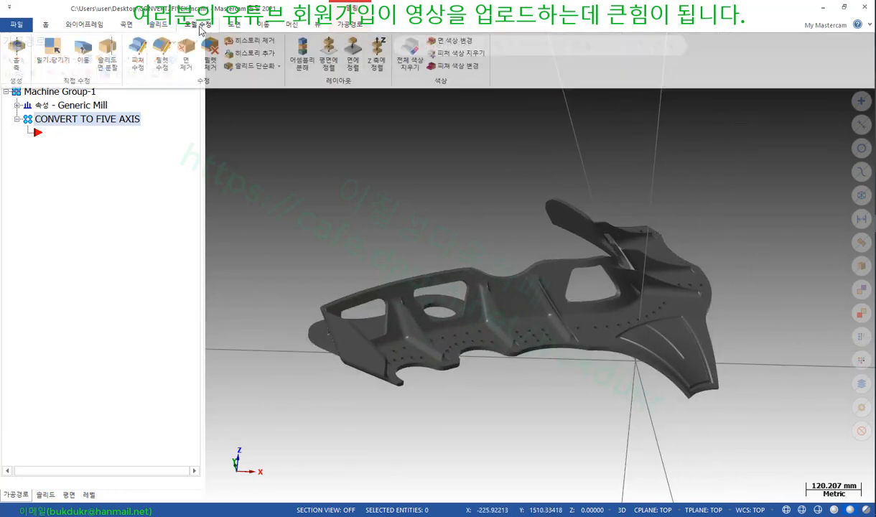
pyautogui.click(260, 54)
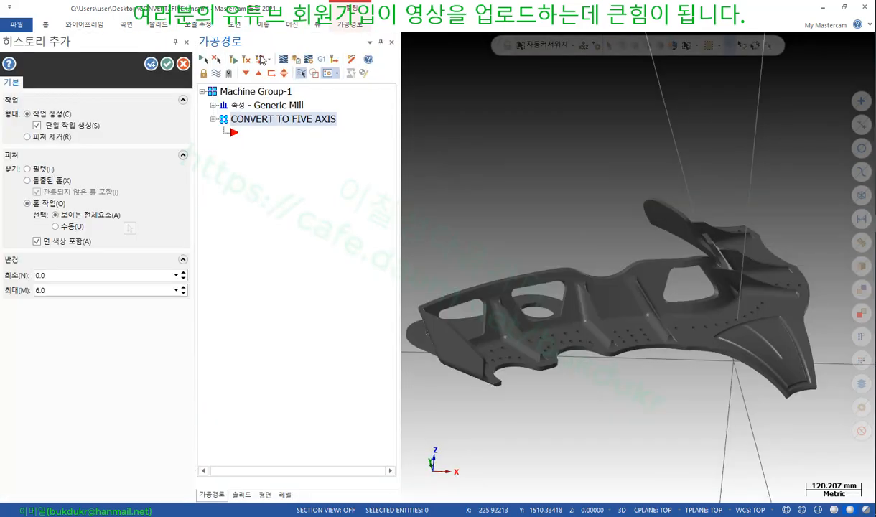
pyautogui.click(86, 290)
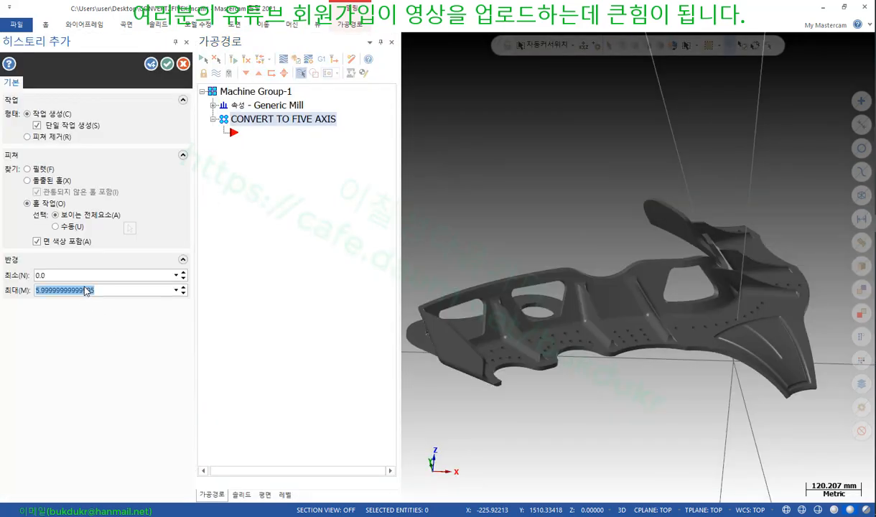
pyautogui.write('10.0')
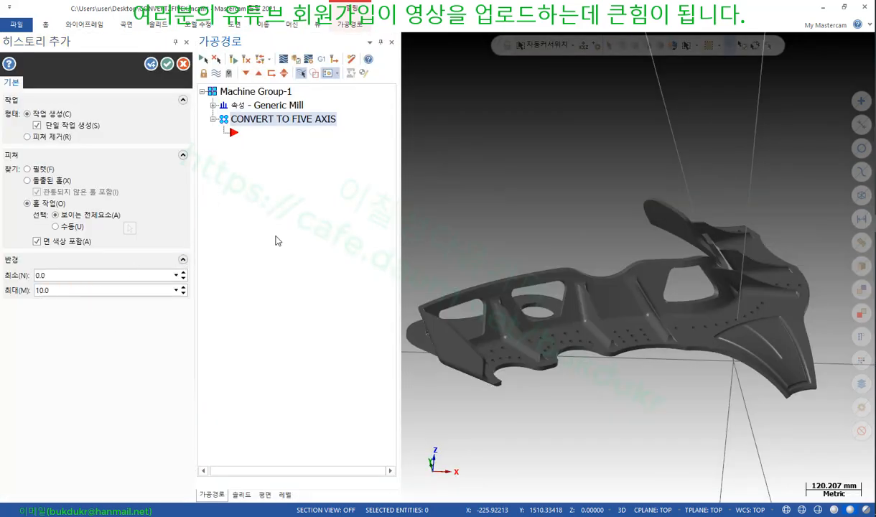
pyautogui.scroll(-4, 576, 221)
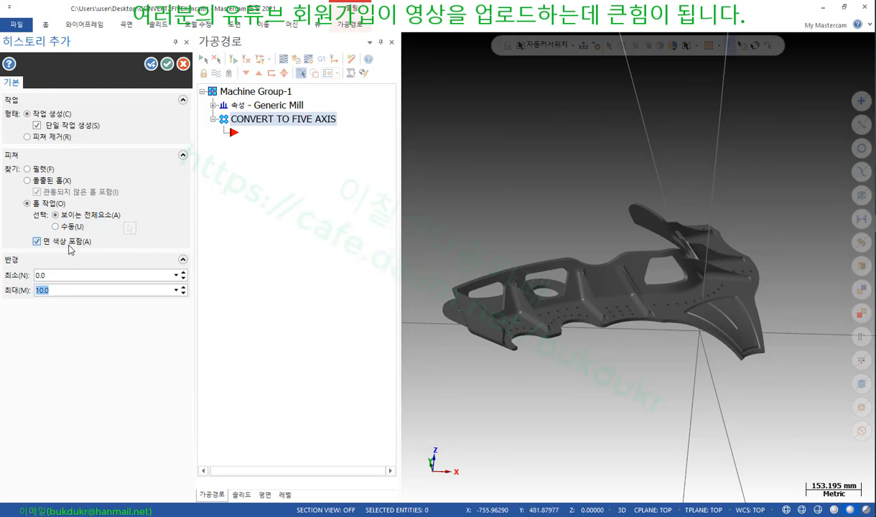
pyautogui.moveTo(70, 250)
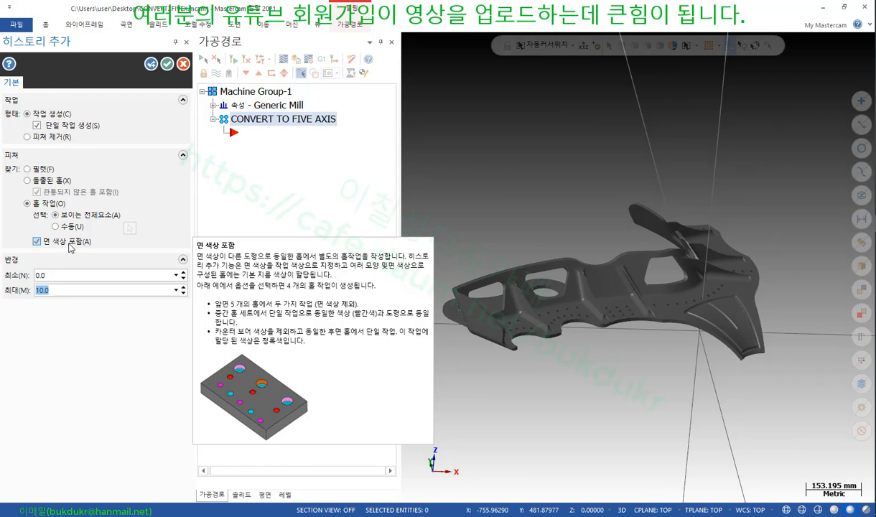
pyautogui.moveTo(53, 141)
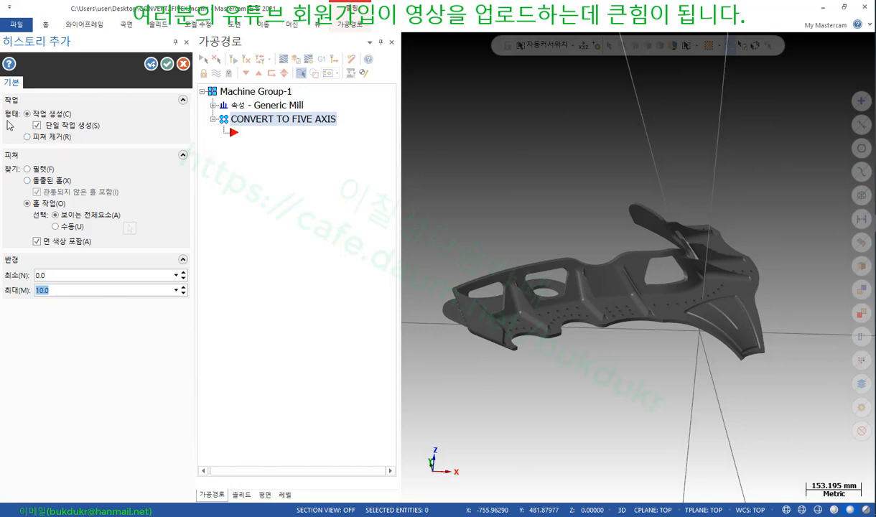
pyautogui.click(166, 65)
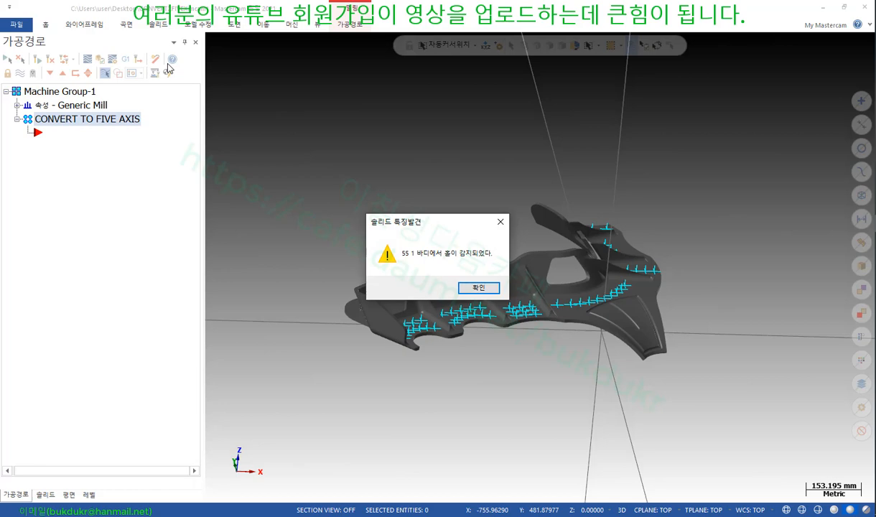
pyautogui.click(477, 288)
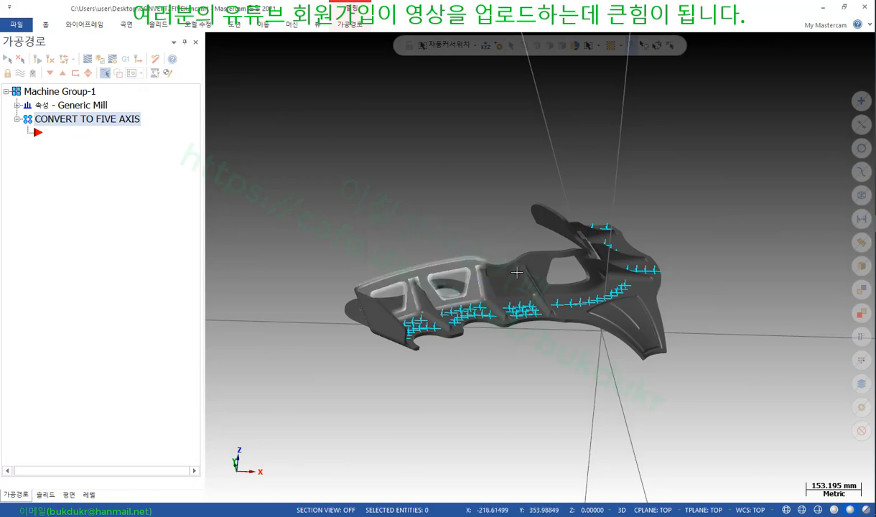
# Examine the centre points placed in the hole rows across the bracket, up close and from several angles
pyautogui.scroll(4, 523, 309)
pyautogui.moveTo(522, 309); pyautogui.dragTo(525, 345, button='middle')
pyautogui.scroll(-2, 603, 393)
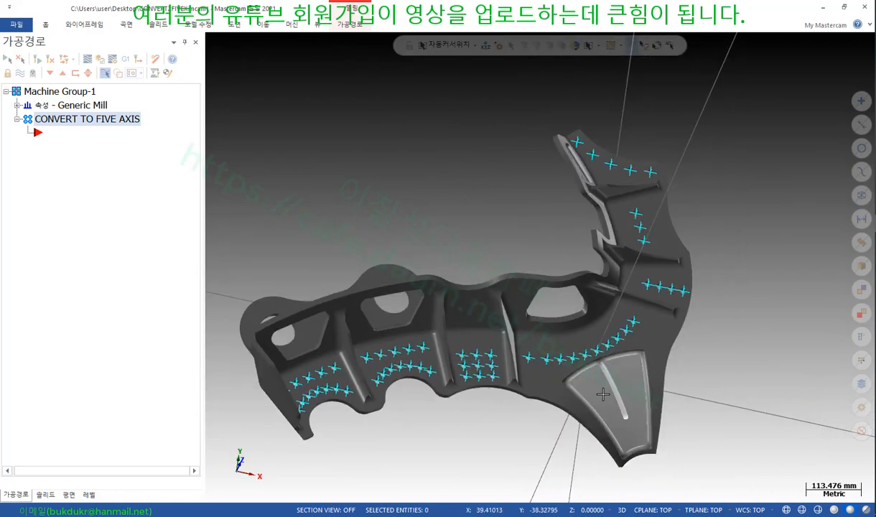
pyautogui.moveTo(603, 393); pyautogui.dragTo(760, 258, button='middle')
pyautogui.scroll(10, 760, 258)
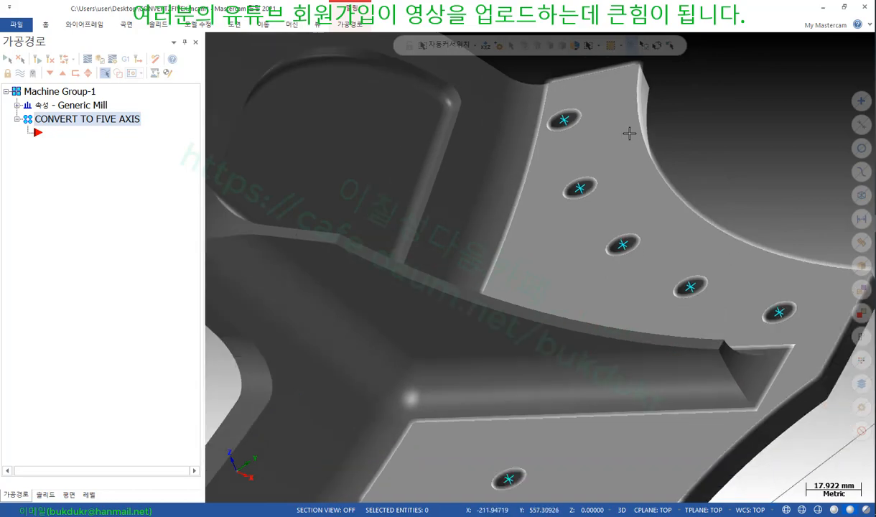
pyautogui.scroll(-5, 635, 188)
pyautogui.scroll(-1, 635, 188)
pyautogui.moveTo(635, 188); pyautogui.dragTo(406, 264, button='middle')
pyautogui.scroll(-3, 758, 235)
pyautogui.scroll(12, 380, 267)
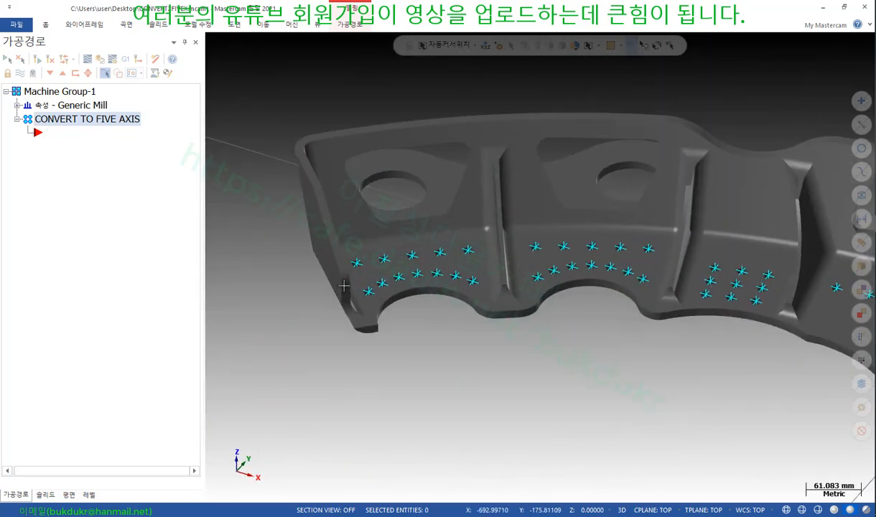
pyautogui.scroll(2, 454, 285)
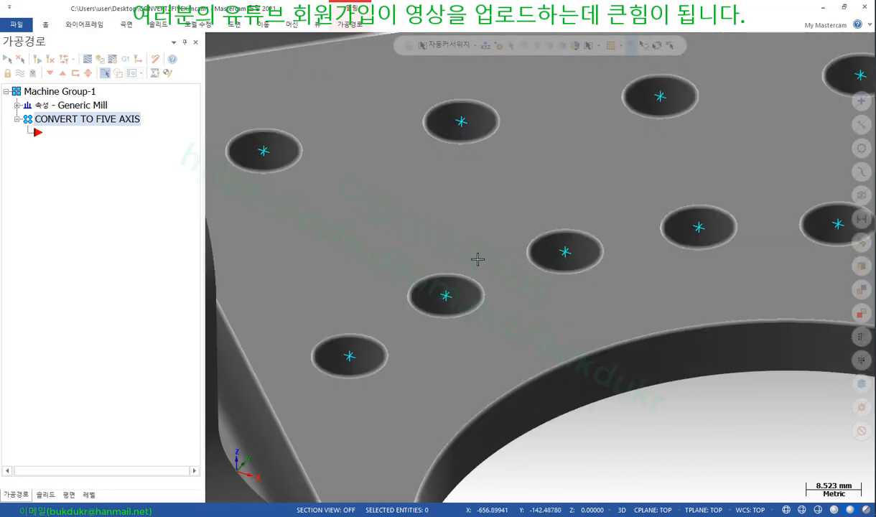
pyautogui.scroll(-2, 450, 183)
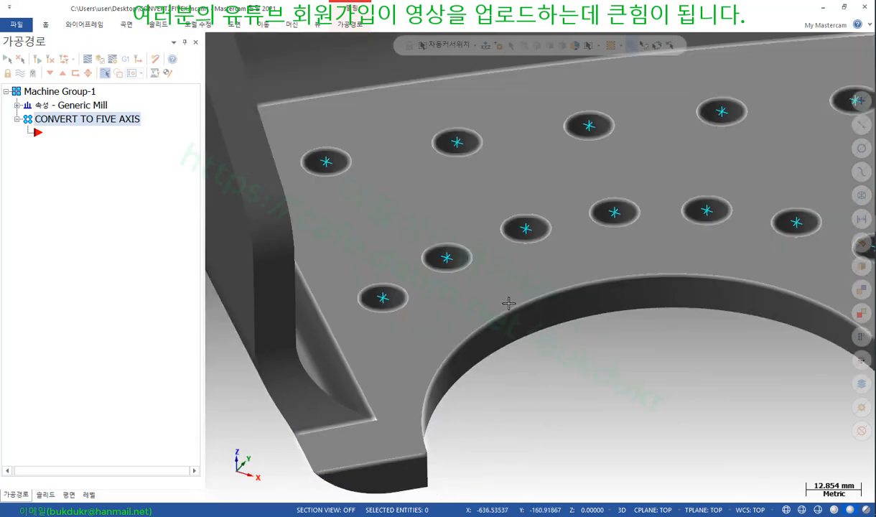
pyautogui.moveTo(509, 304); pyautogui.dragTo(463, 284, button='middle')
pyautogui.scroll(3, 463, 284)
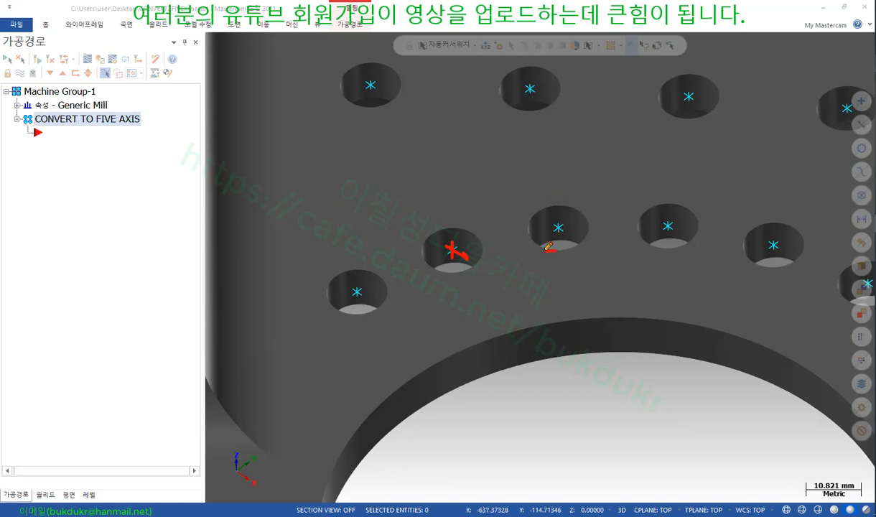
pyautogui.moveTo(534, 217); pyautogui.dragTo(578, 206)
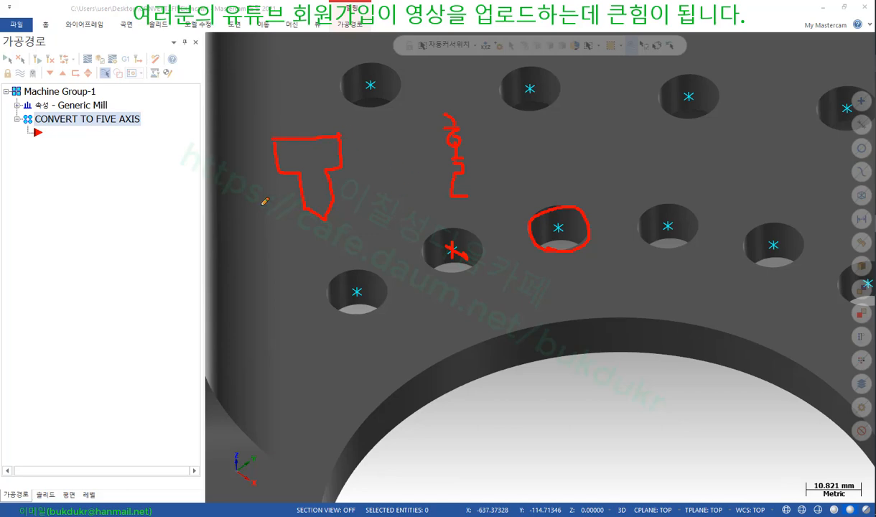
pyautogui.moveTo(233, 201); pyautogui.dragTo(251, 296)
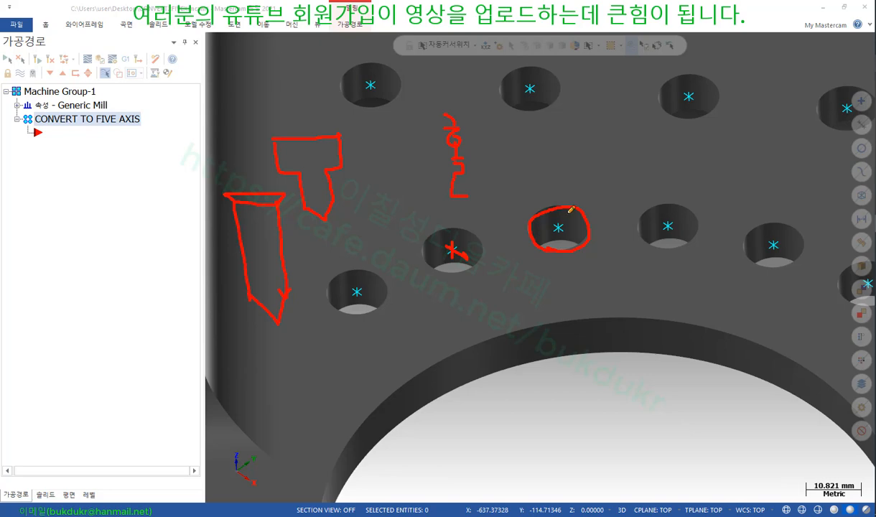
pyautogui.rightClick(566, 155)
pyautogui.click(597, 273)
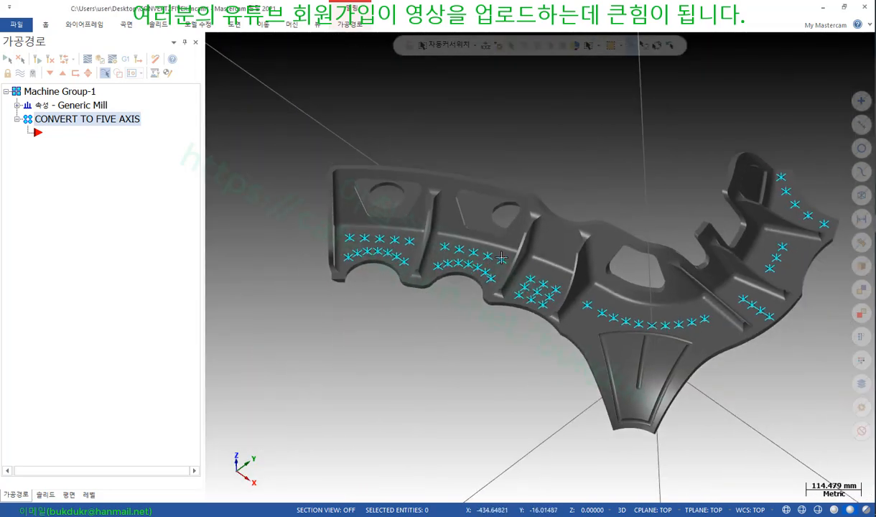
# Edit the solid's simple hole operation, set the hole diameter to 10.0, and regenerate the solid
pyautogui.click(45, 495)
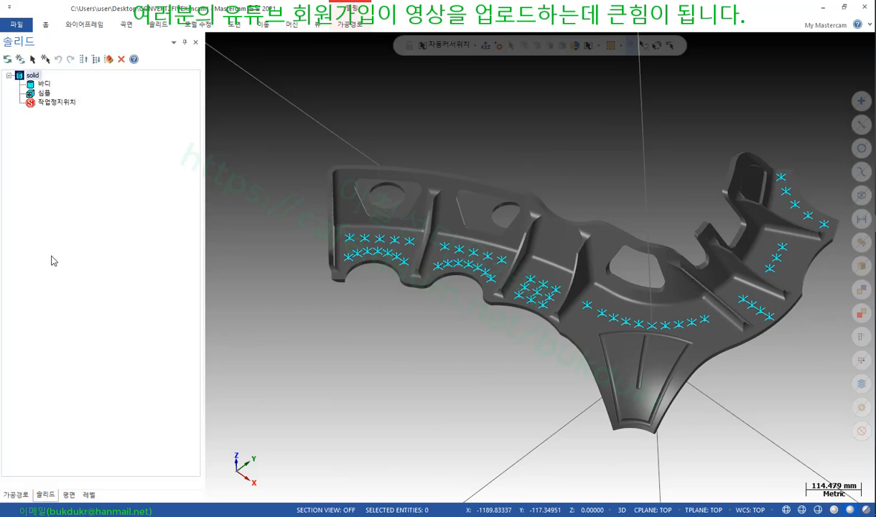
pyautogui.click(34, 95)
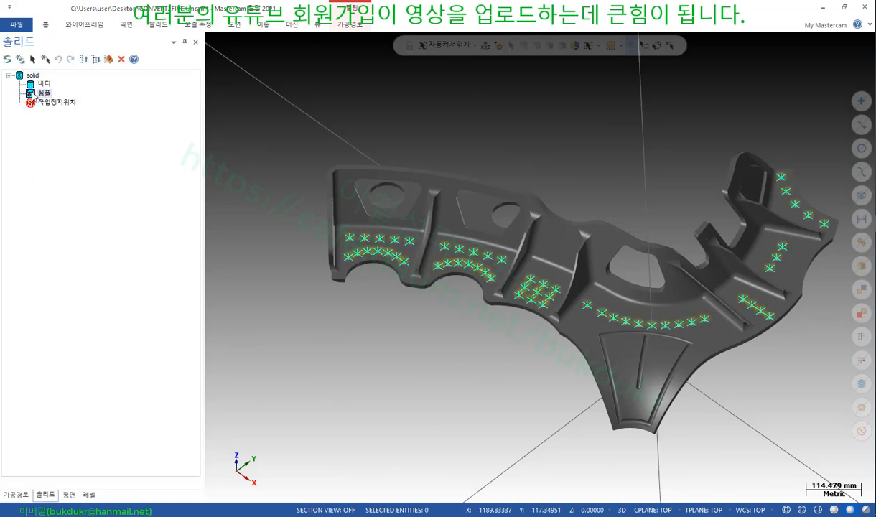
pyautogui.doubleClick(34, 95)
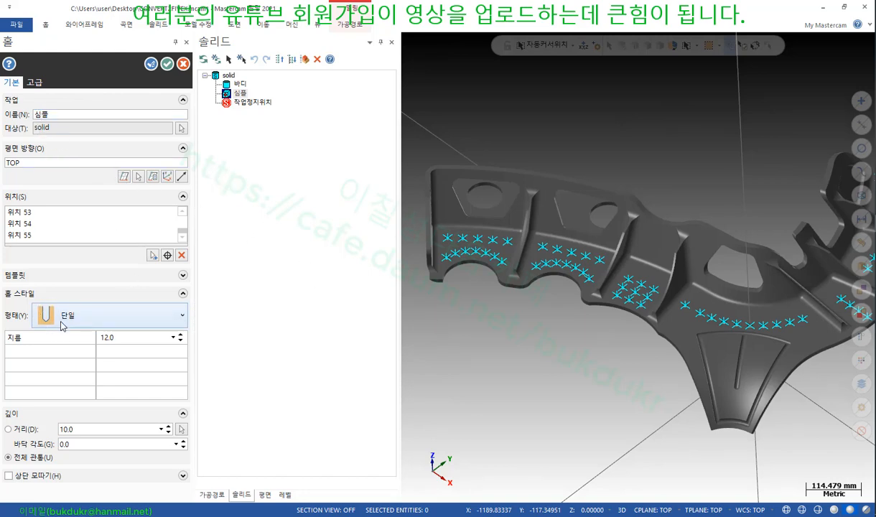
pyautogui.scroll(10, 580, 255)
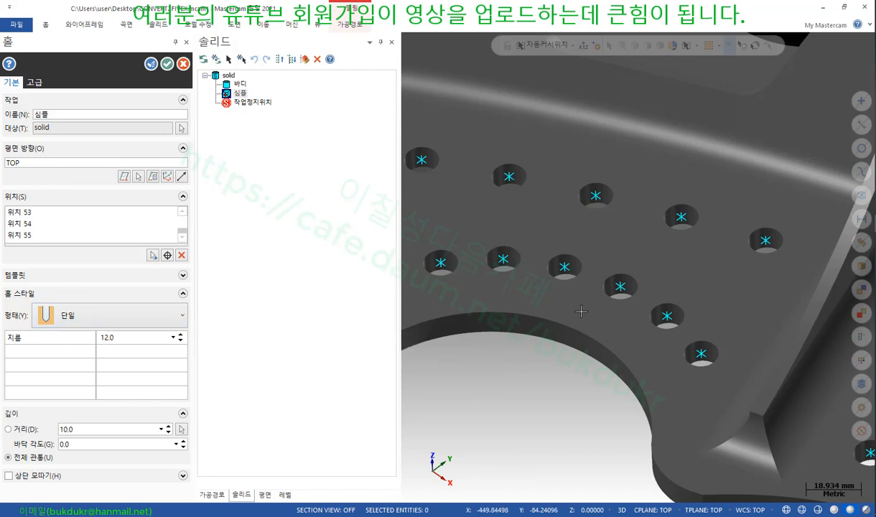
pyautogui.click(132, 337)
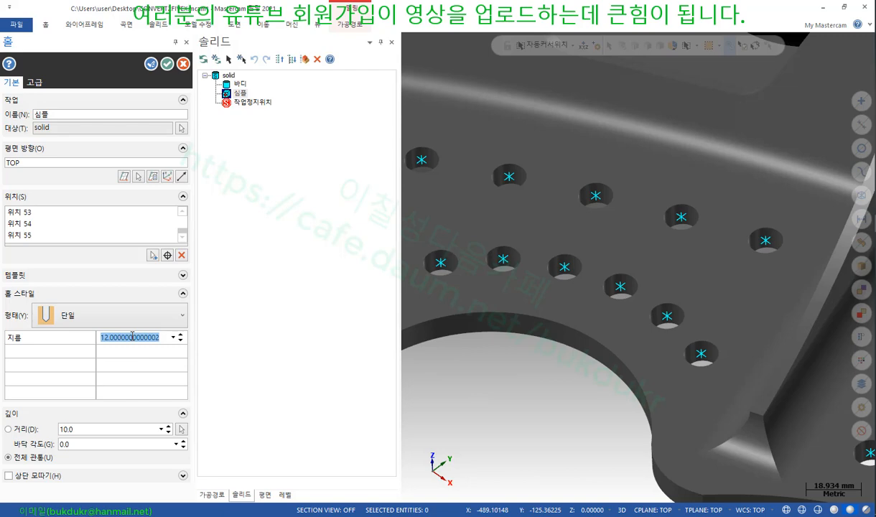
pyautogui.write('10.0')
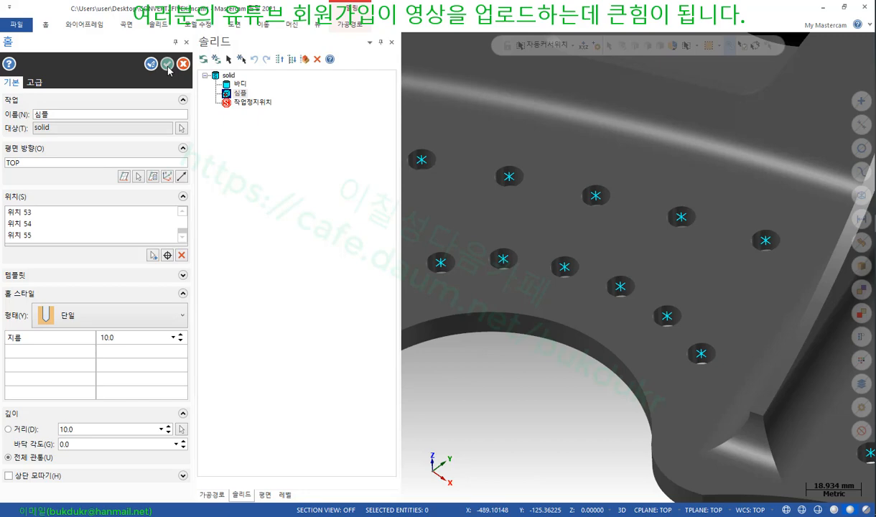
pyautogui.click(166, 64)
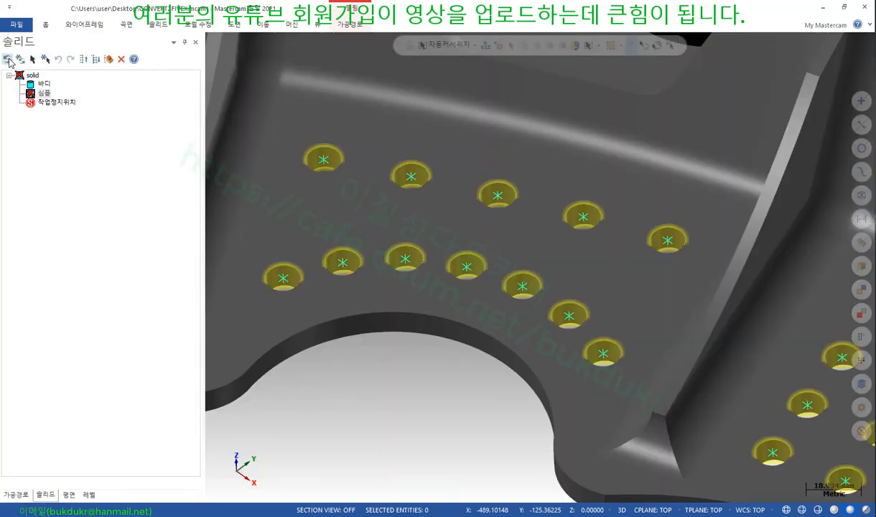
pyautogui.click(8, 60)
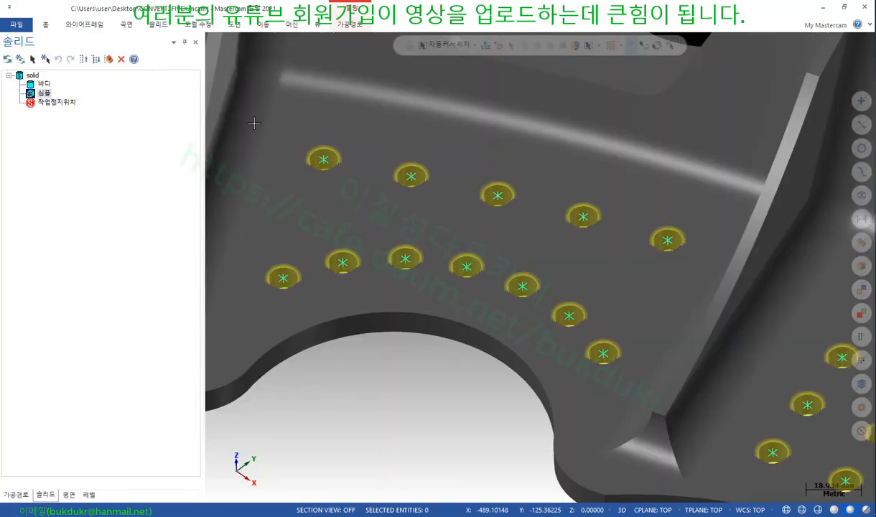
# Inspect the resized holes along the bracket, including the three-by-three group between the ribs
pyautogui.scroll(-2, 453, 238)
pyautogui.scroll(-2, 432, 363)
pyautogui.moveTo(432, 363)
pyautogui.mouseDown(button='middle')
pyautogui.moveTo(451, 401)
pyautogui.moveTo(427, 392)
pyautogui.mouseUp(button='middle')
pyautogui.moveTo(541, 317); pyautogui.dragTo(571, 273, button='middle')
pyautogui.scroll(4, 646, 340)
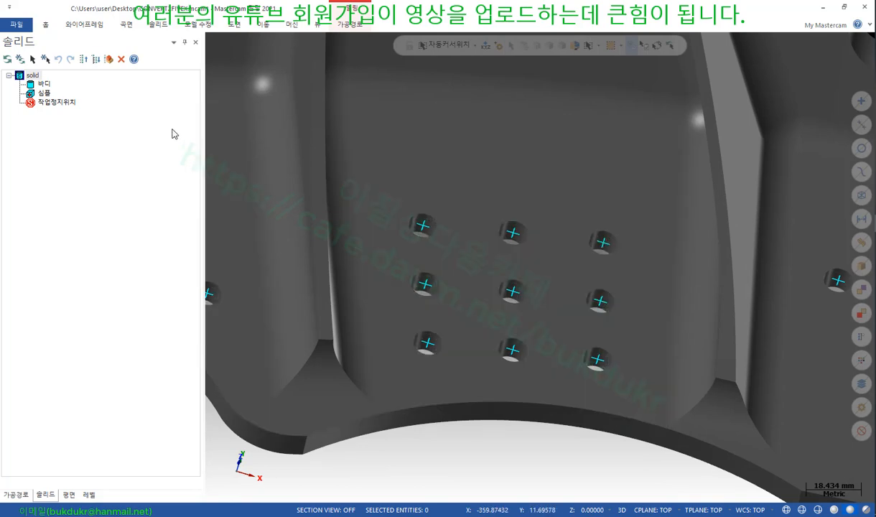
pyautogui.scroll(-2, 546, 219)
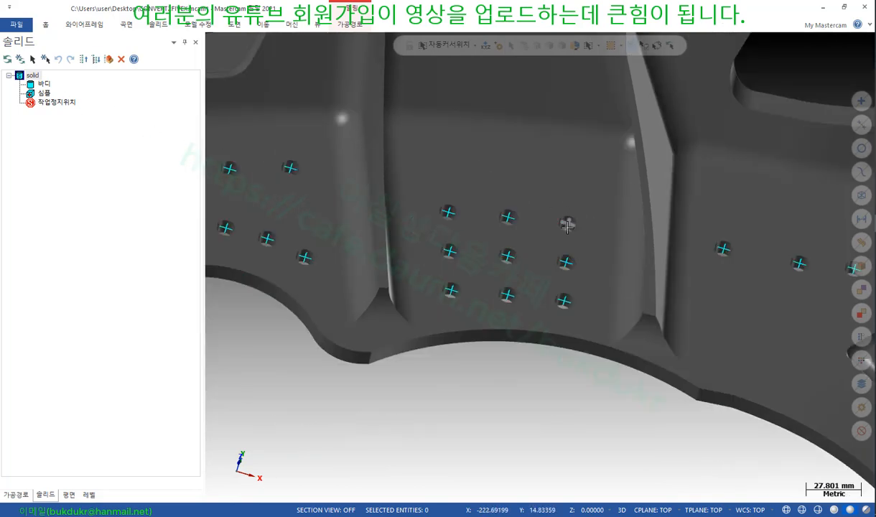
# Inspect the resized hole rows and ribs along the full length of the bracket from several angles
pyautogui.scroll(-2, 491, 272)
pyautogui.scroll(-3, 491, 272)
pyautogui.moveTo(491, 272); pyautogui.dragTo(476, 248, button='middle')
pyautogui.scroll(3, 635, 262)
pyautogui.scroll(3, 650, 272)
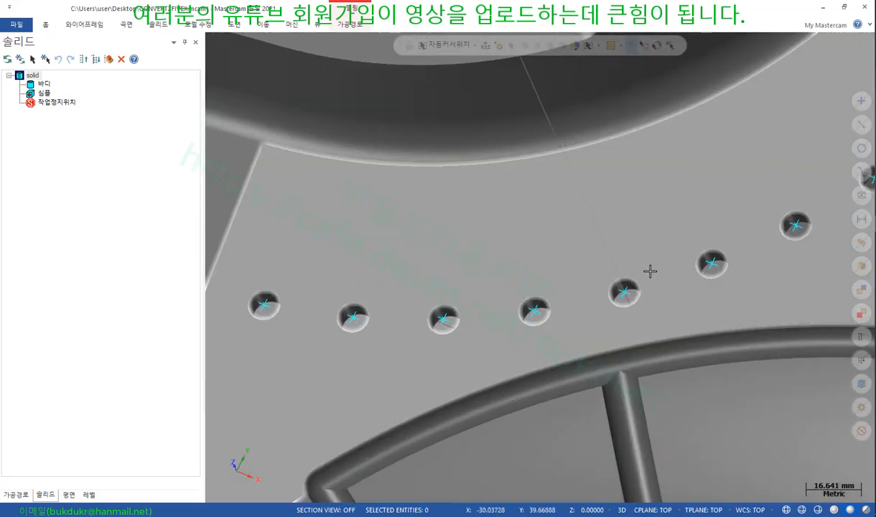
pyautogui.scroll(-5, 689, 264)
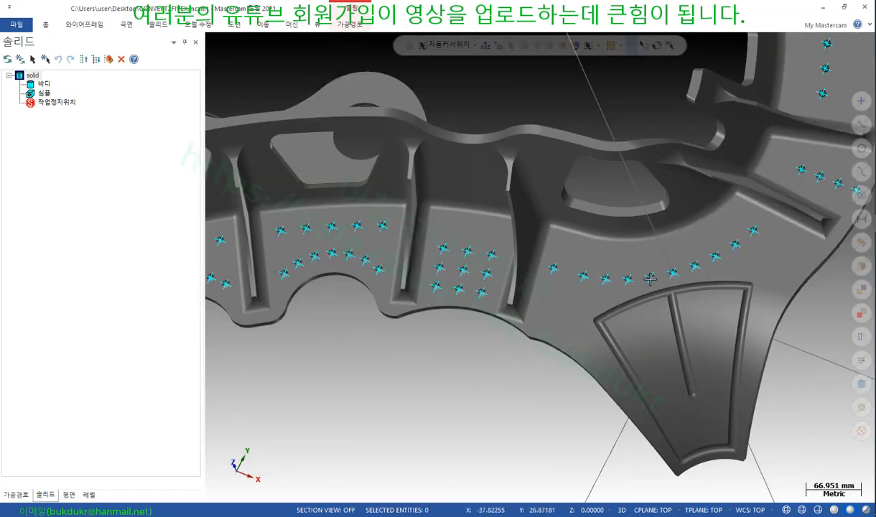
pyautogui.moveTo(688, 262); pyautogui.dragTo(589, 245, button='middle')
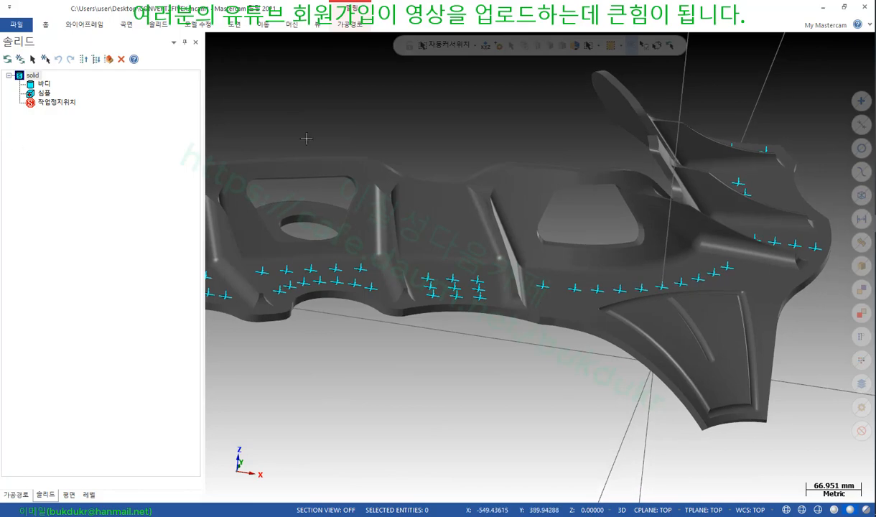
pyautogui.scroll(3, 358, 222)
pyautogui.moveTo(370, 245); pyautogui.dragTo(388, 240, button='middle')
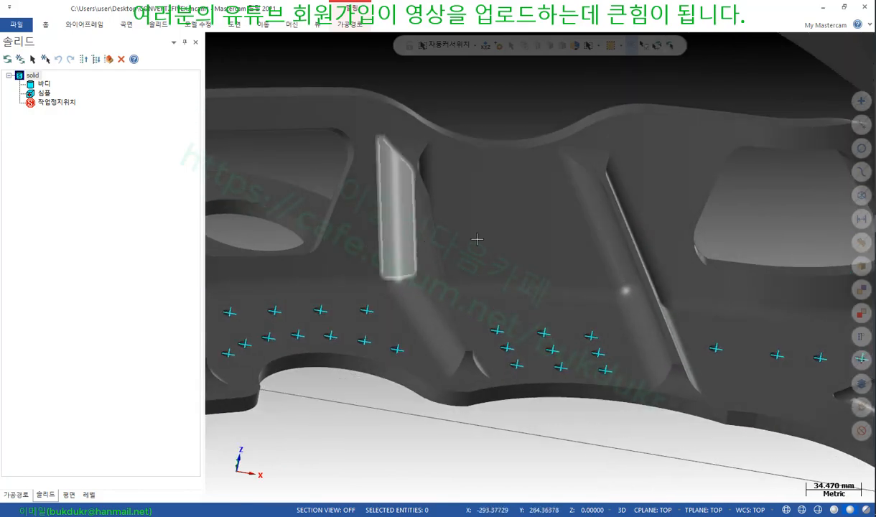
pyautogui.scroll(-2, 544, 233)
pyautogui.moveTo(544, 233)
pyautogui.mouseDown(button='middle')
pyautogui.moveTo(431, 268)
pyautogui.moveTo(546, 237)
pyautogui.moveTo(538, 232)
pyautogui.mouseUp(button='middle')
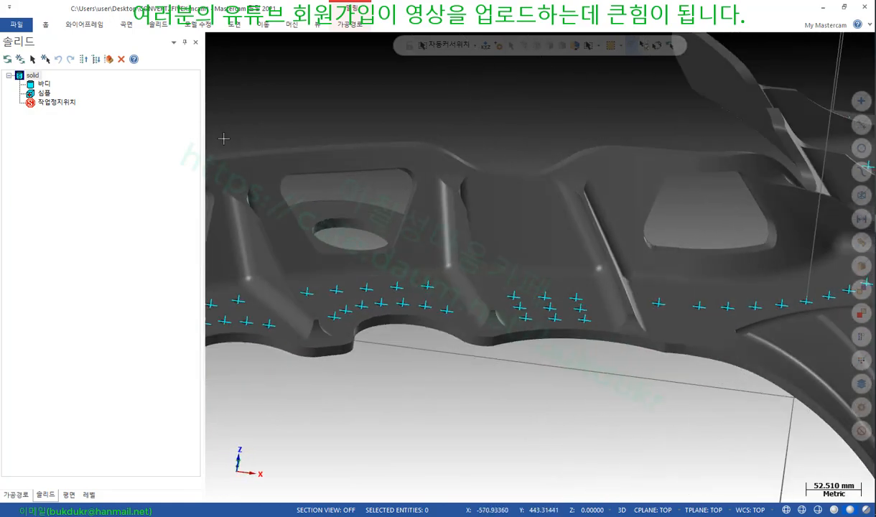
pyautogui.scroll(-3, 639, 245)
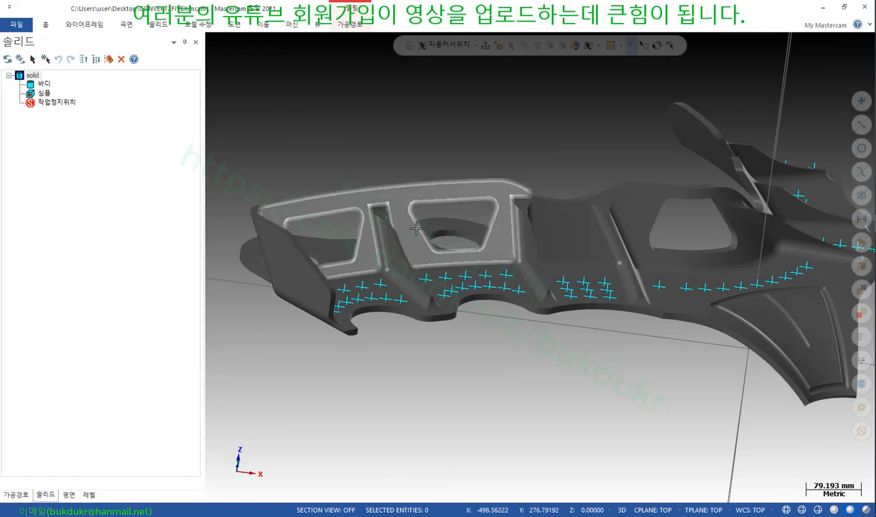
pyautogui.scroll(2, 416, 229)
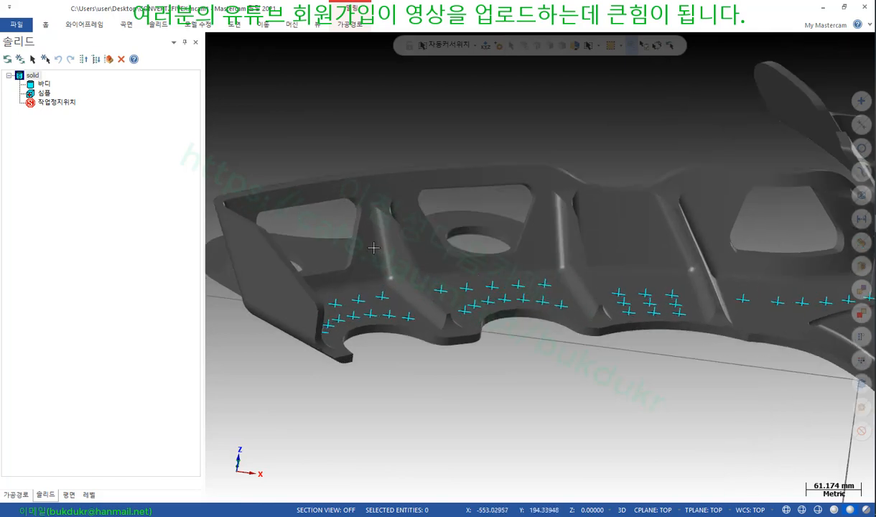
# Start Add History again and set it to find fillets instead of hole operations
pyautogui.click(200, 25)
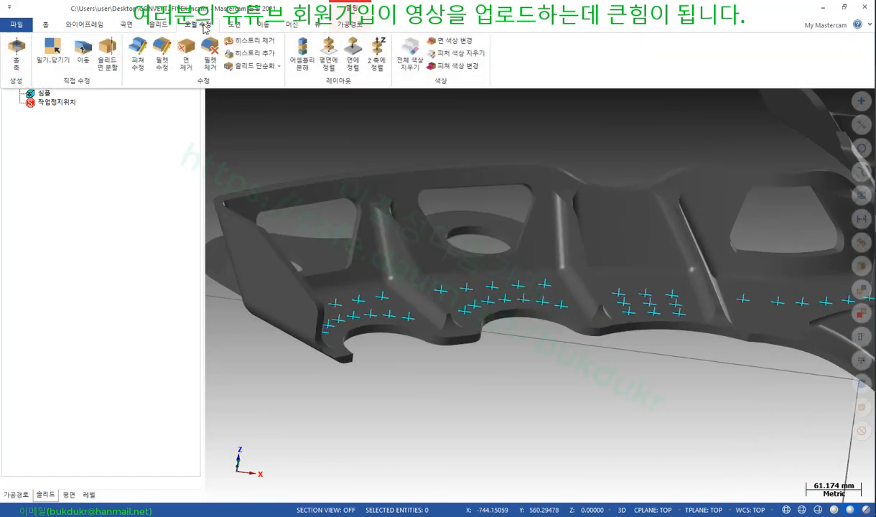
pyautogui.click(251, 54)
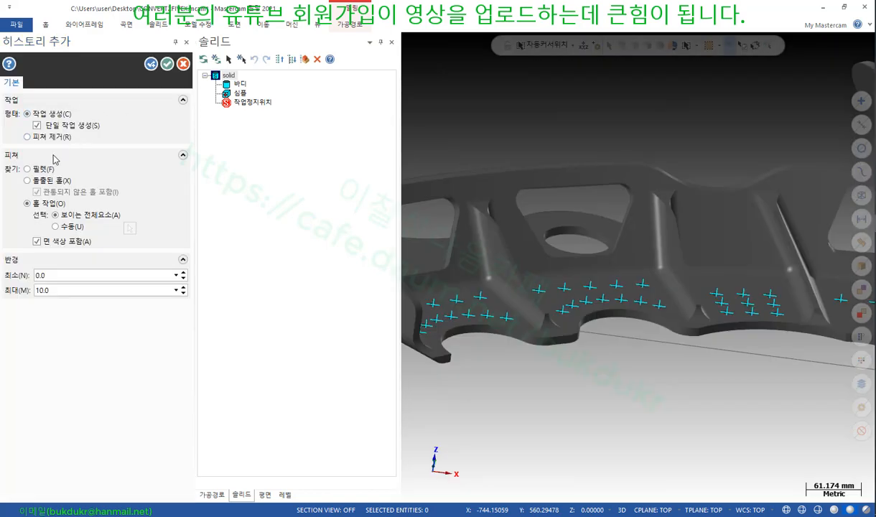
pyautogui.click(27, 169)
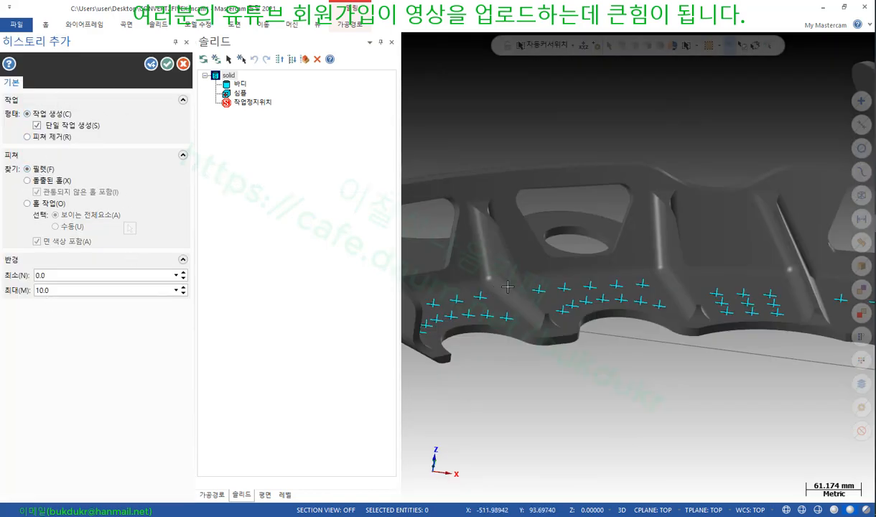
# Set the maximum radius to 8 with reference to the rib's fillet face, and run the detection to create fillet operations
pyautogui.scroll(-2, 577, 262)
pyautogui.scroll(2, 704, 237)
pyautogui.scroll(5, 704, 236)
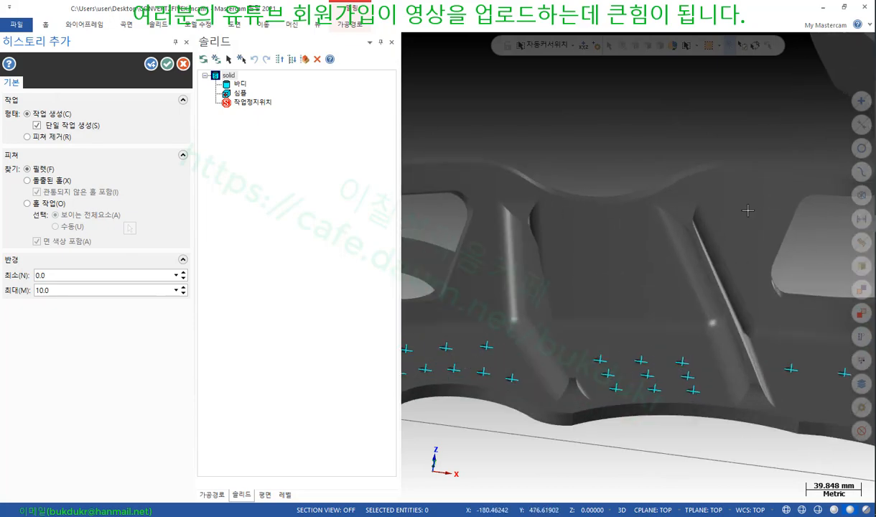
pyautogui.scroll(-4, 634, 268)
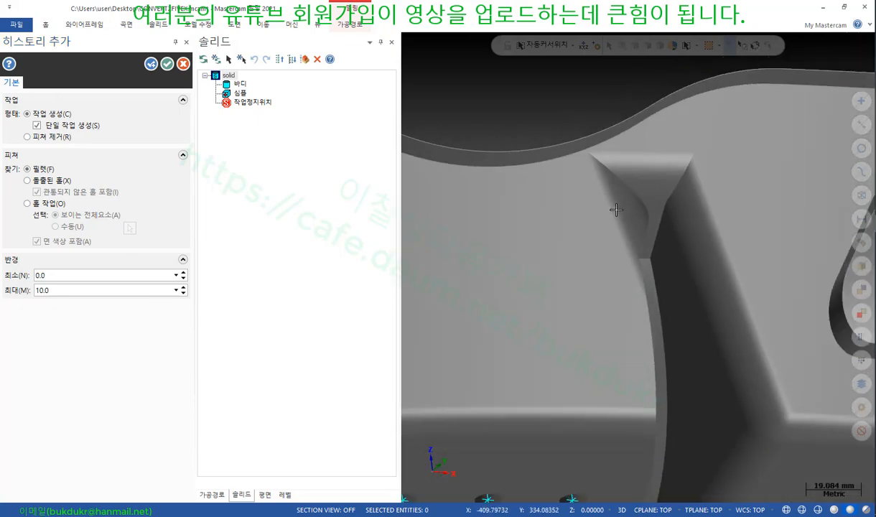
pyautogui.moveTo(616, 206)
pyautogui.mouseDown(button='middle')
pyautogui.moveTo(645, 339)
pyautogui.moveTo(620, 255)
pyautogui.moveTo(603, 262)
pyautogui.moveTo(523, 191)
pyautogui.moveTo(509, 241)
pyautogui.moveTo(632, 359)
pyautogui.mouseUp(button='middle')
pyautogui.scroll(4, 693, 405)
pyautogui.scroll(3, 694, 404)
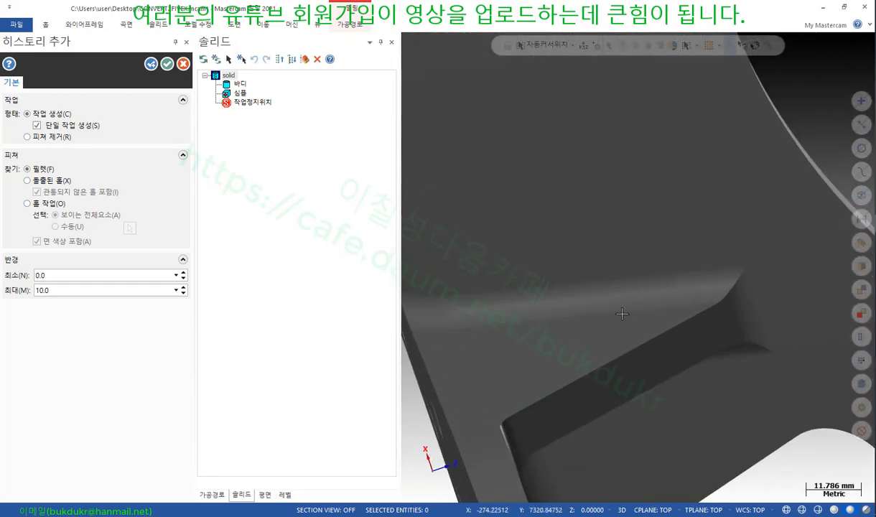
pyautogui.moveTo(622, 315); pyautogui.dragTo(700, 290, button='middle')
pyautogui.scroll(-2, 700, 290)
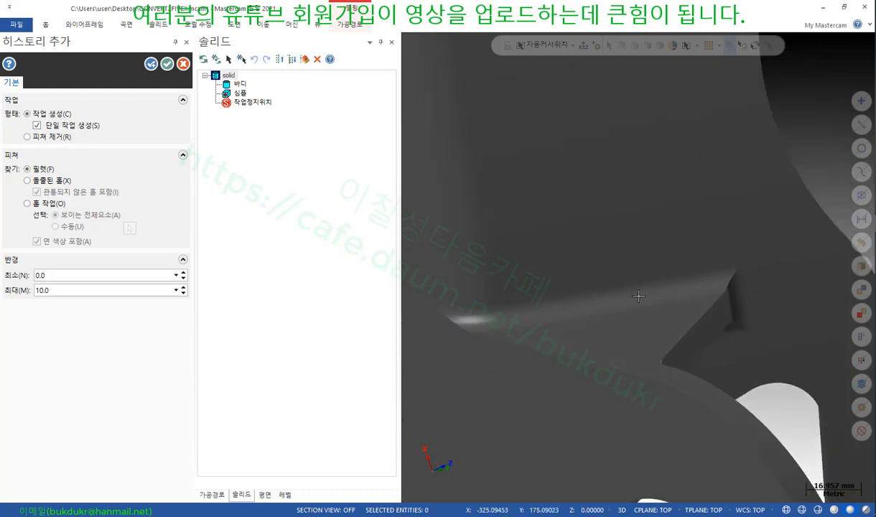
pyautogui.scroll(1, 590, 321)
pyautogui.moveTo(591, 320); pyautogui.dragTo(588, 349, button='middle')
pyautogui.scroll(-2, 645, 310)
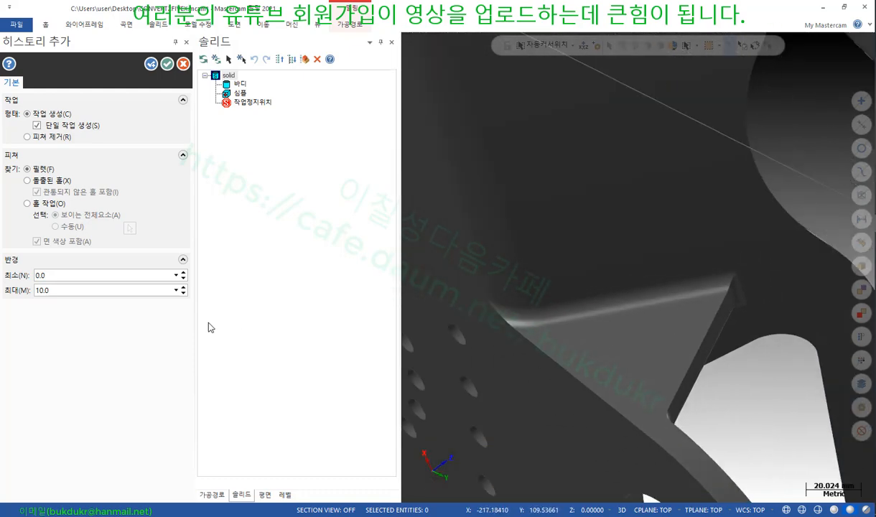
pyautogui.rightClick(79, 290)
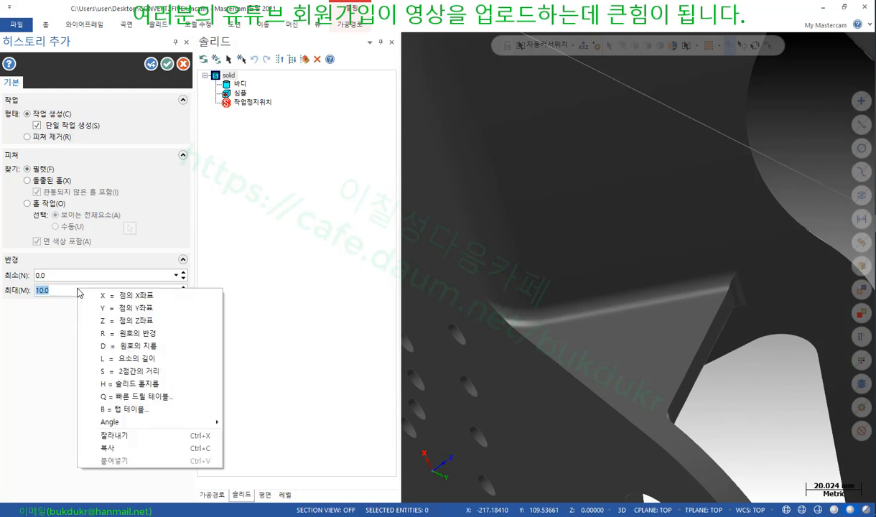
pyautogui.click(111, 335)
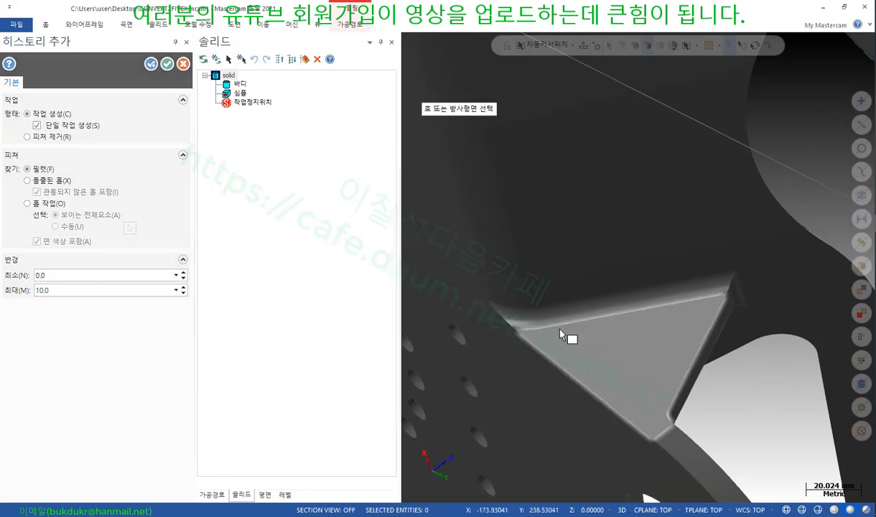
pyautogui.click(577, 309)
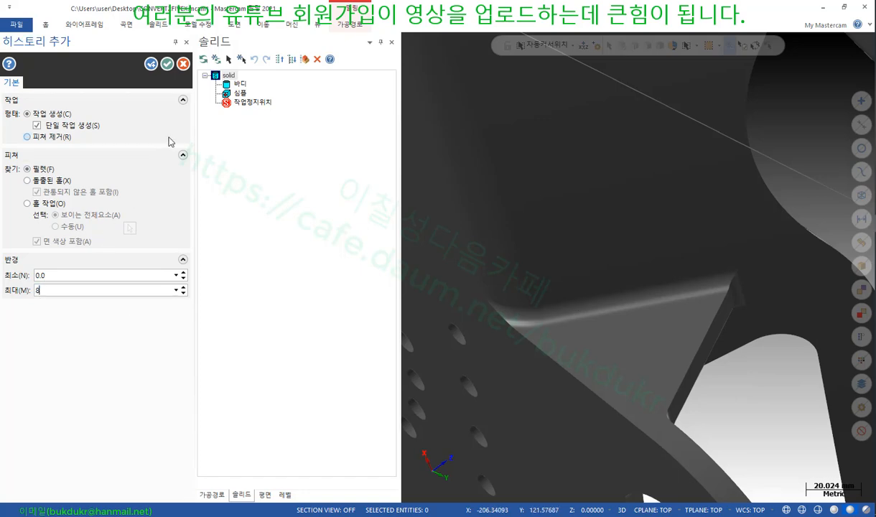
pyautogui.click(167, 64)
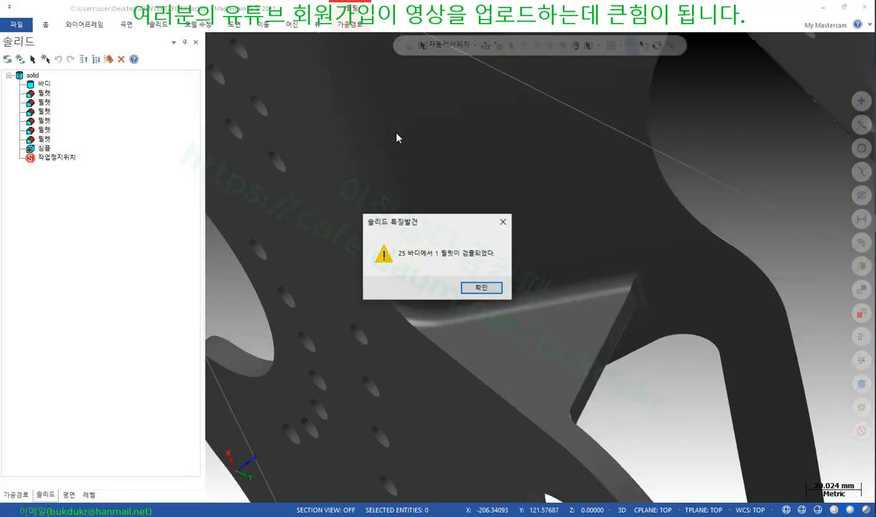
pyautogui.click(475, 288)
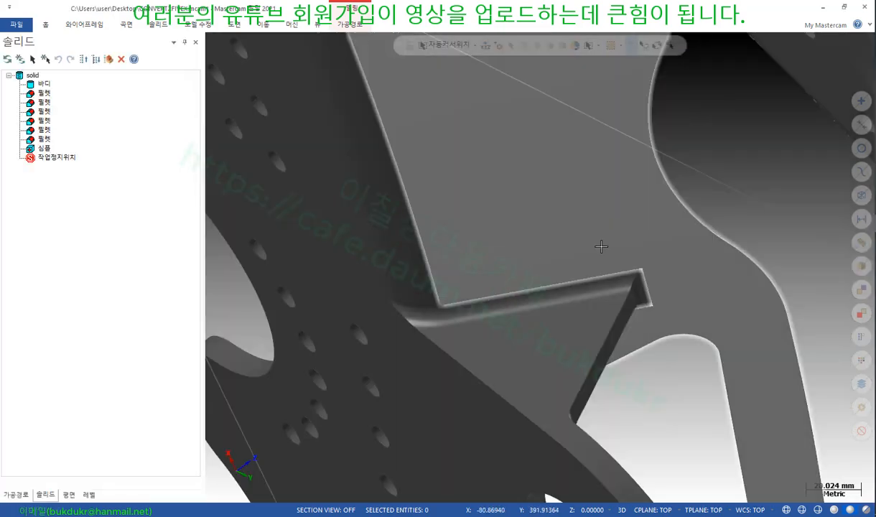
# Highlight the last fillet operation in the solid's history and examine its faces around the quarter-round pocket
pyautogui.scroll(-2, 645, 236)
pyautogui.scroll(-3, 645, 236)
pyautogui.moveTo(645, 235); pyautogui.dragTo(315, 117, button='middle')
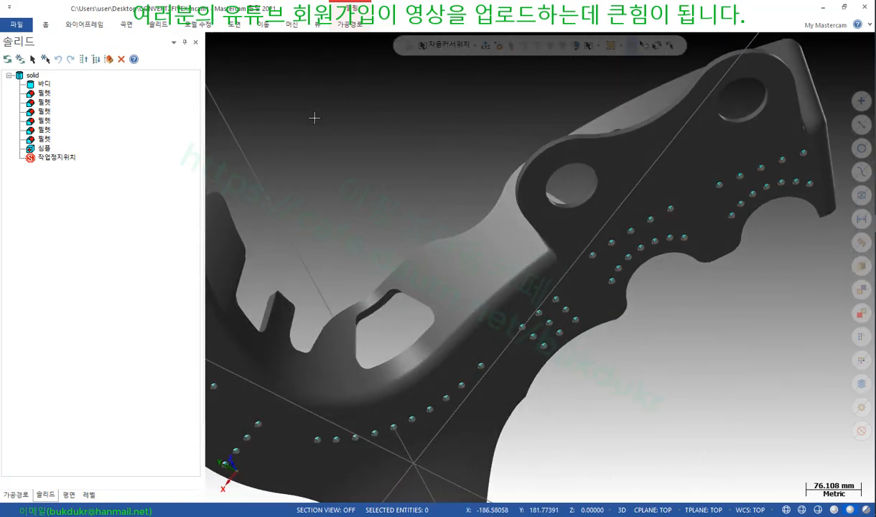
pyautogui.scroll(-2, 612, 311)
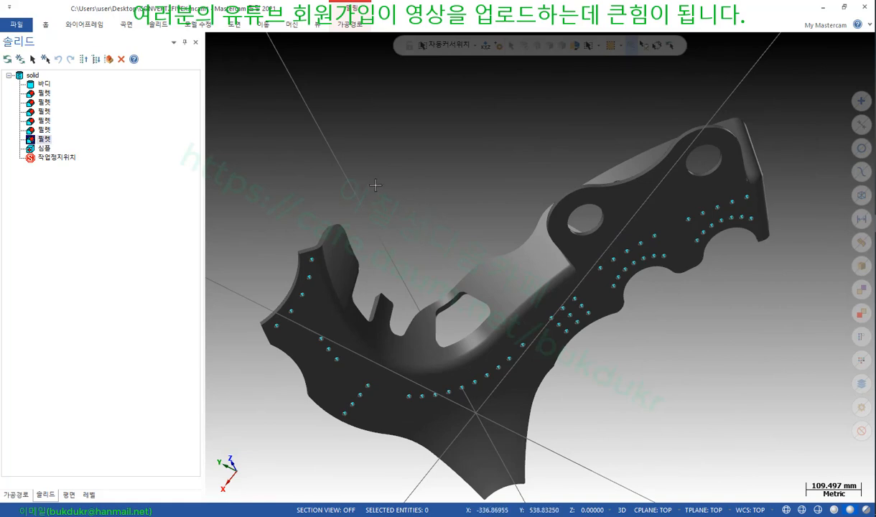
pyautogui.rightClick(45, 143)
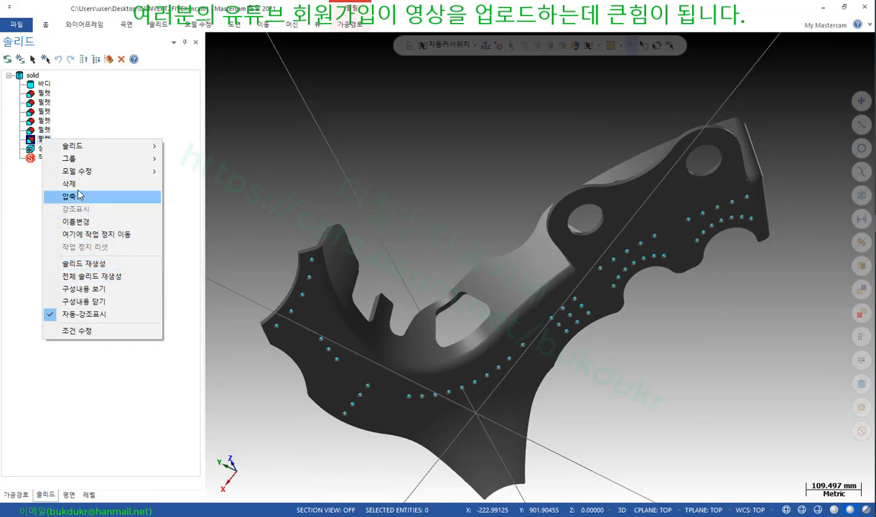
pyautogui.click(25, 216)
pyautogui.scroll(-2, 498, 185)
pyautogui.moveTo(498, 185); pyautogui.dragTo(625, 288, button='middle')
pyautogui.scroll(3, 536, 444)
pyautogui.scroll(3, 536, 445)
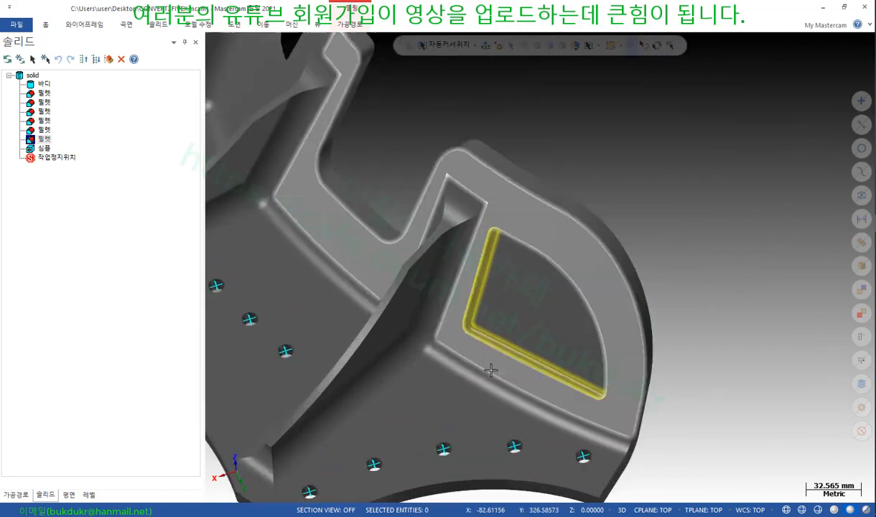
pyautogui.scroll(2, 489, 364)
pyautogui.moveTo(486, 288); pyautogui.dragTo(601, 261, button='middle')
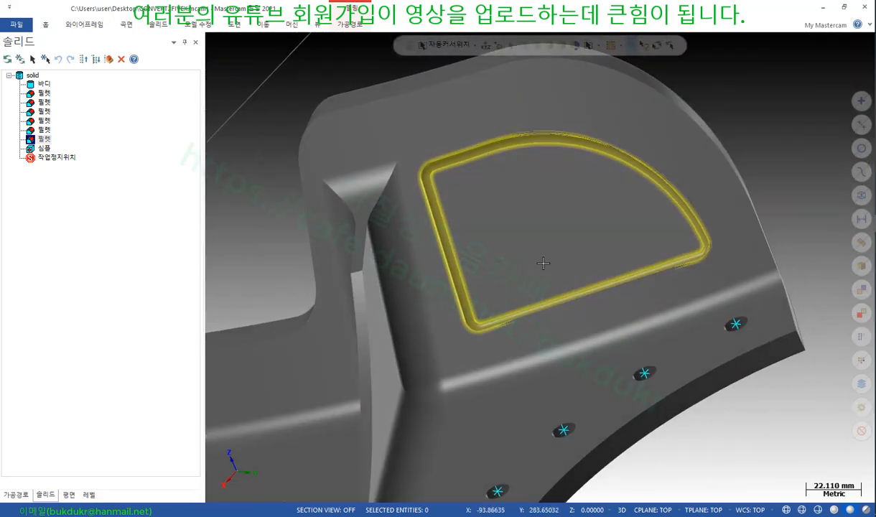
# Open the pocket fillet's constant-radius parameters, check the radius and the filleted edges, and accept the settings
pyautogui.doubleClick(39, 139)
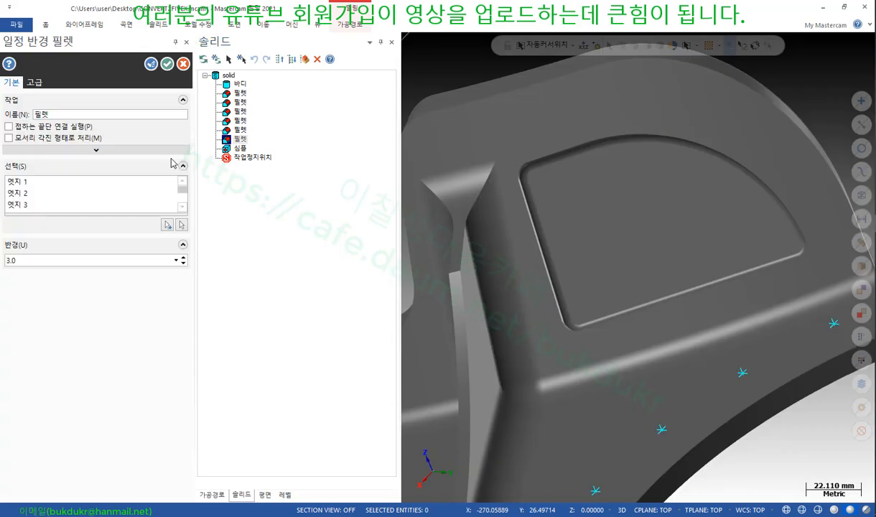
pyautogui.click(57, 263)
pyautogui.scroll(-1, 577, 308)
pyautogui.moveTo(585, 294); pyautogui.dragTo(617, 242, button='middle')
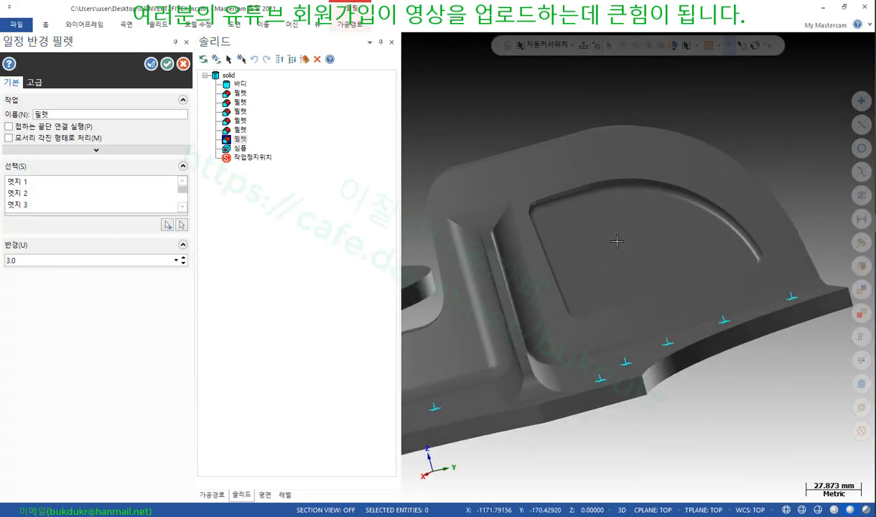
pyautogui.click(167, 64)
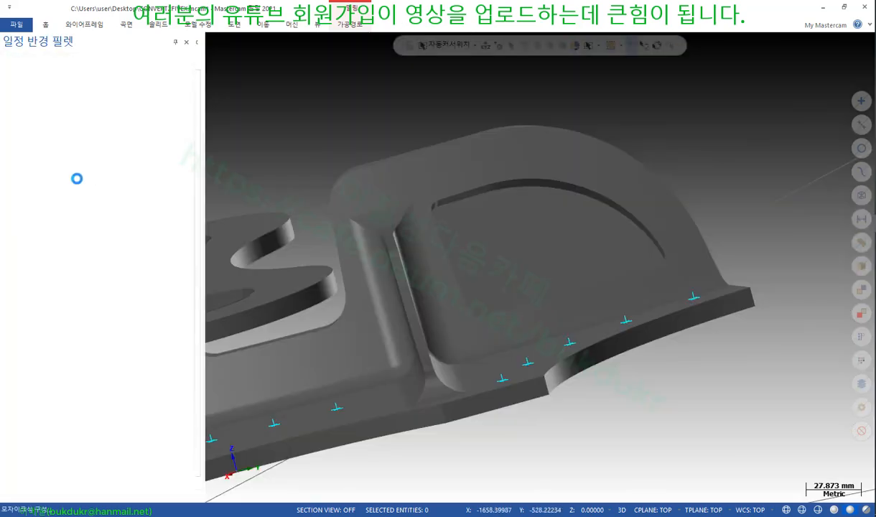
# Highlight the fifth fillet operation in the history and examine its face at the tab's tip up close
pyautogui.click(38, 130)
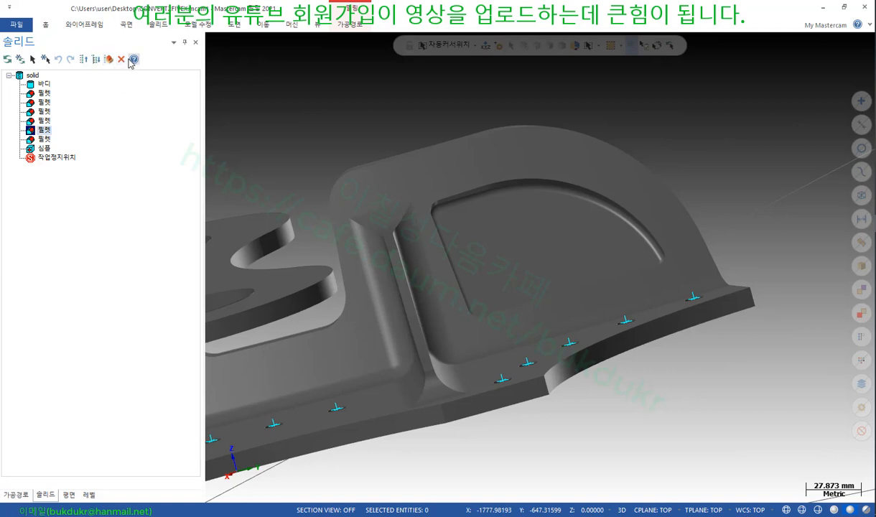
pyautogui.moveTo(646, 216); pyautogui.dragTo(425, 309, button='middle')
pyautogui.scroll(5, 427, 355)
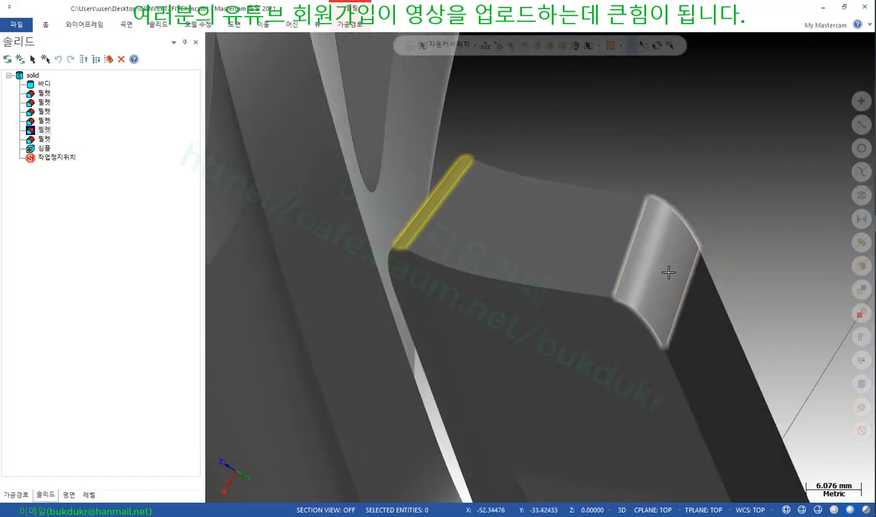
# Highlight the fourth fillet operation in the history and examine its small corner faces at the pocket edge
pyautogui.click(44, 121)
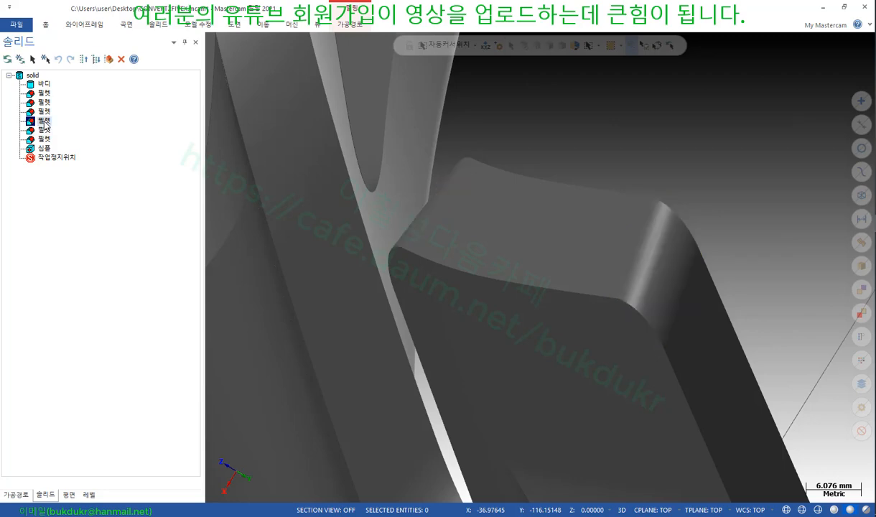
pyautogui.scroll(-11, 477, 141)
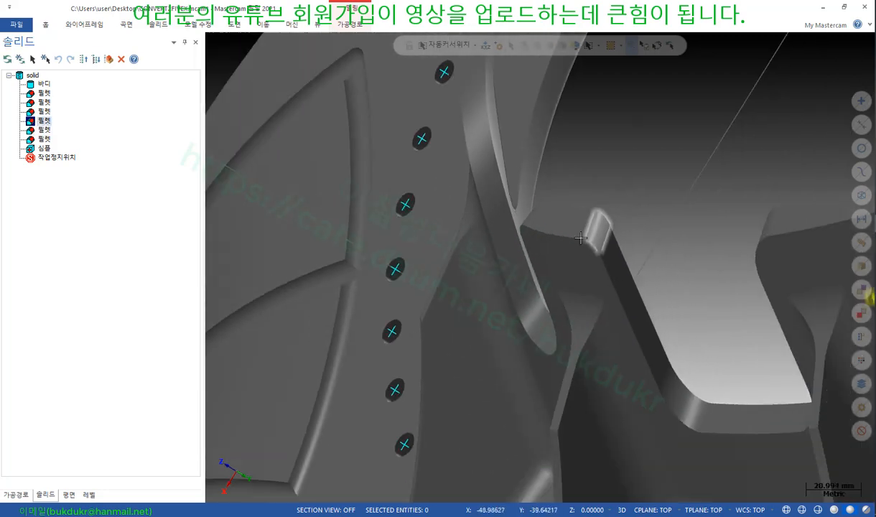
pyautogui.scroll(9, 512, 225)
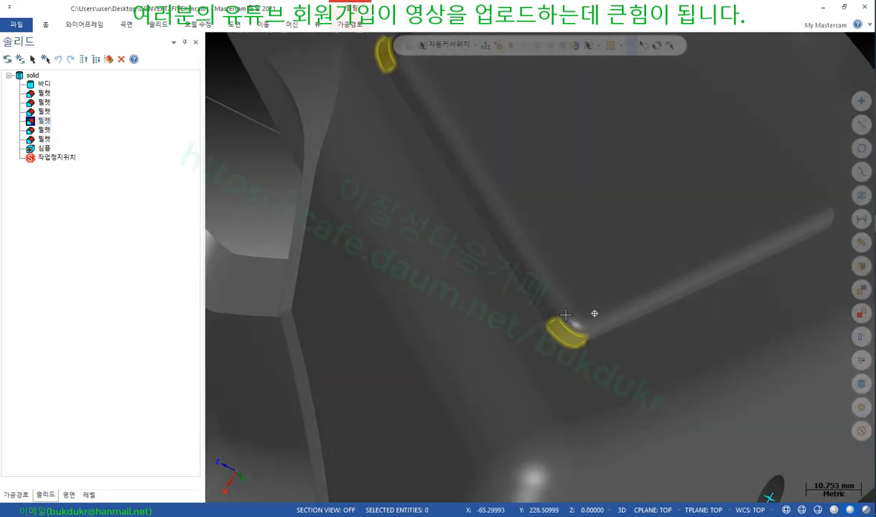
pyautogui.moveTo(566, 315); pyautogui.dragTo(577, 346, button='middle')
pyautogui.scroll(2, 568, 320)
pyautogui.scroll(3, 577, 347)
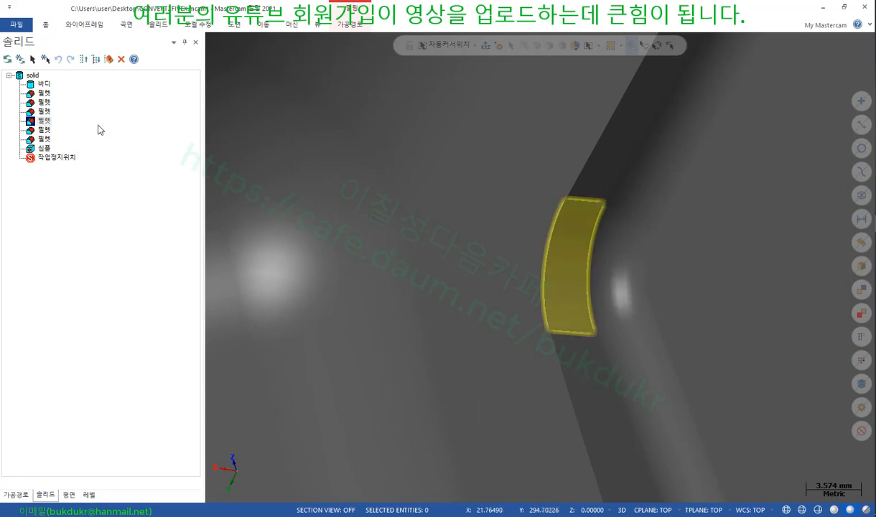
# Highlight the third fillet operation in the history and examine its faces along the triangular rib and the flange with two large holes
pyautogui.click(42, 111)
pyautogui.scroll(-9, 619, 320)
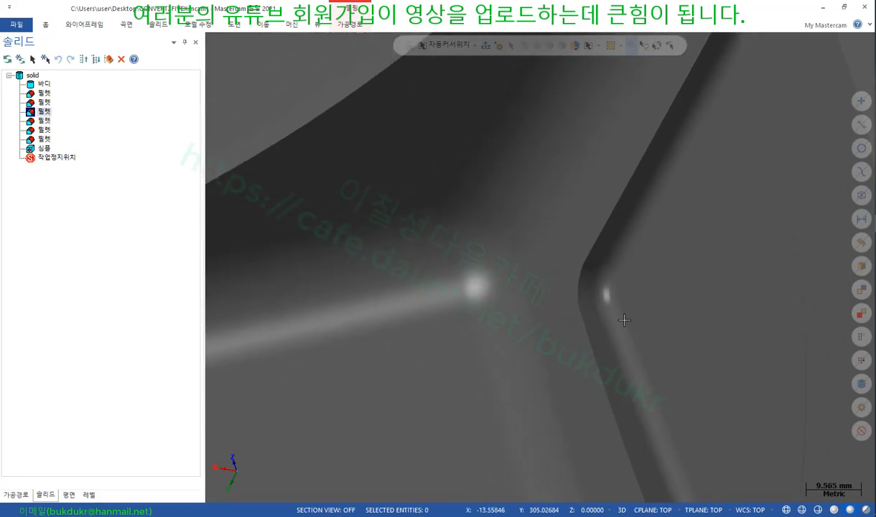
pyautogui.scroll(-5, 616, 324)
pyautogui.moveTo(617, 324); pyautogui.dragTo(745, 302, button='middle')
pyautogui.scroll(-5, 333, 284)
pyautogui.scroll(3, 433, 268)
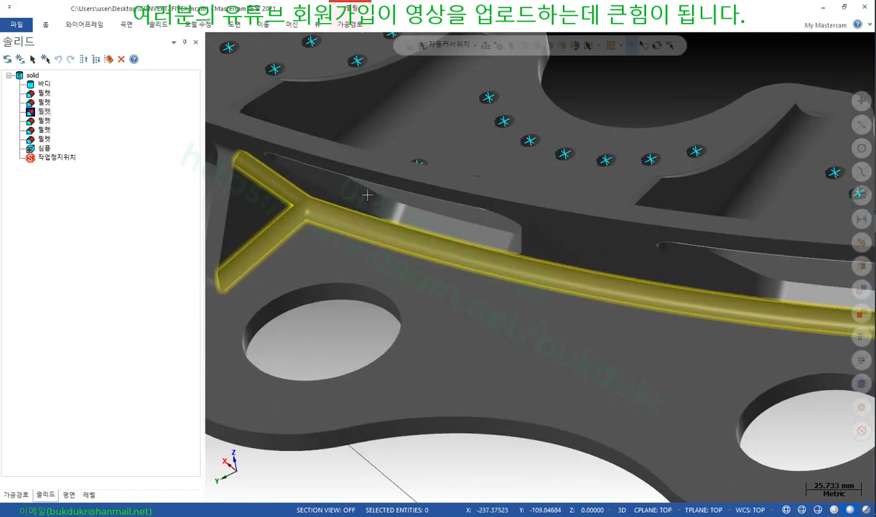
pyautogui.moveTo(433, 268); pyautogui.dragTo(401, 180, button='middle')
pyautogui.scroll(-2, 332, 208)
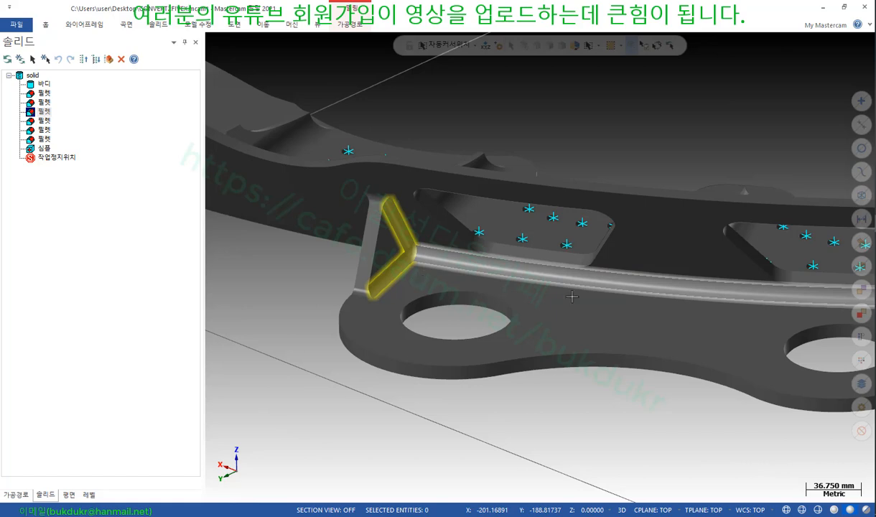
pyautogui.scroll(-2, 572, 296)
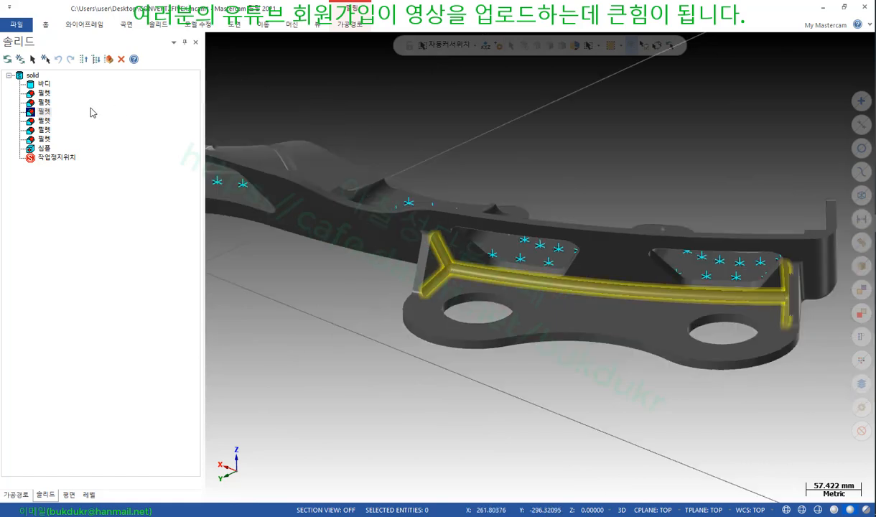
# Check the third fillet's constant-radius parameters, accept them, regenerate the solid, and inspect the fillet junction at the triangular rib
pyautogui.doubleClick(29, 112)
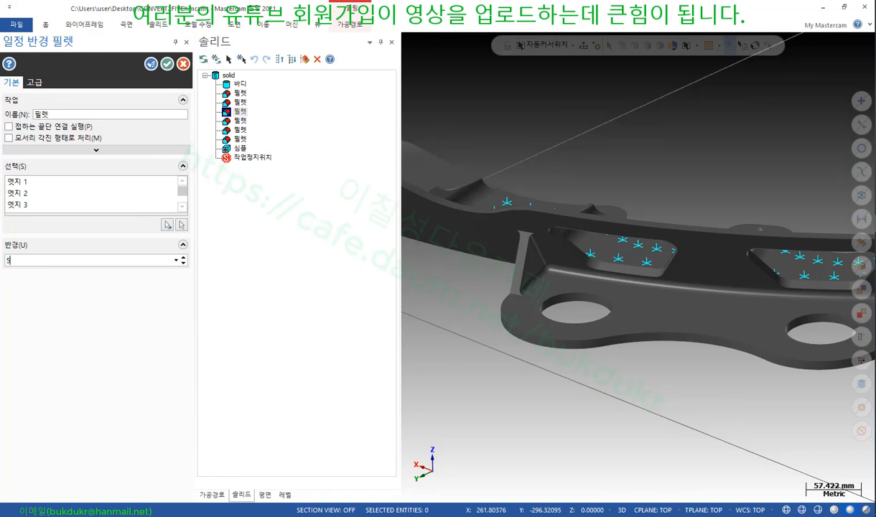
pyautogui.click(167, 64)
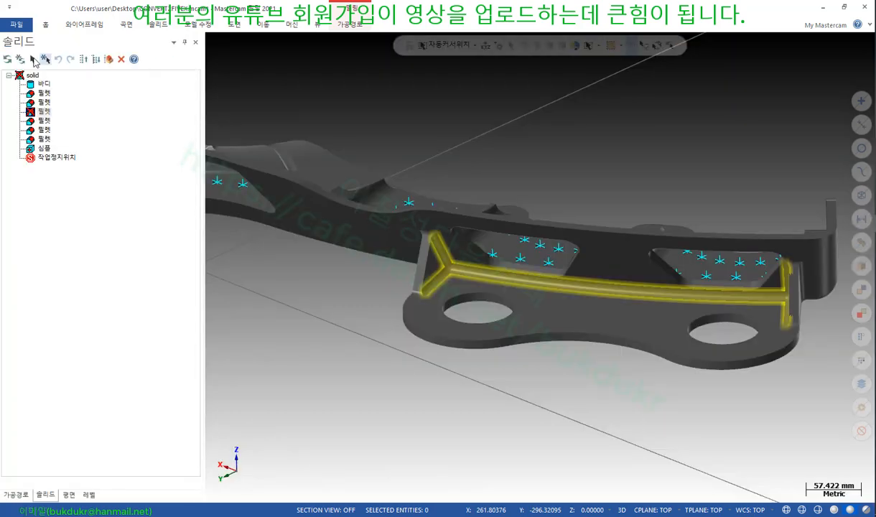
pyautogui.scroll(1, 458, 280)
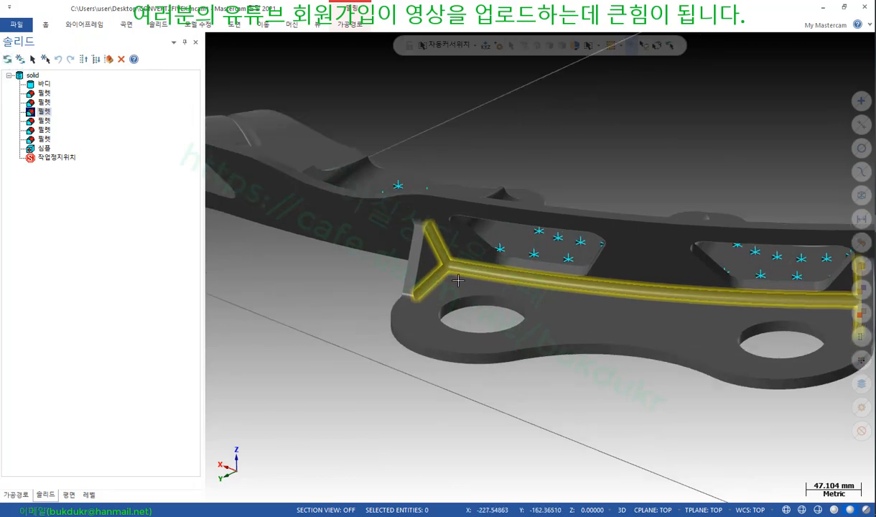
pyautogui.scroll(8, 458, 280)
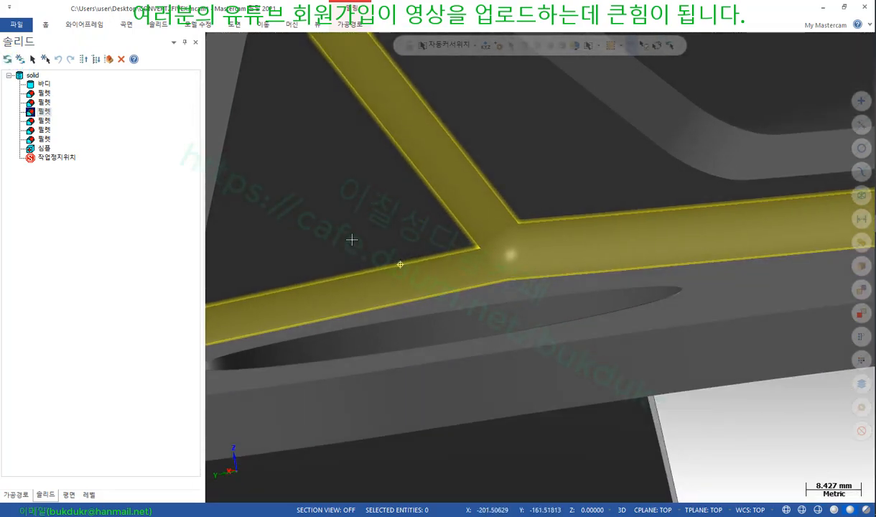
pyautogui.scroll(-4, 413, 276)
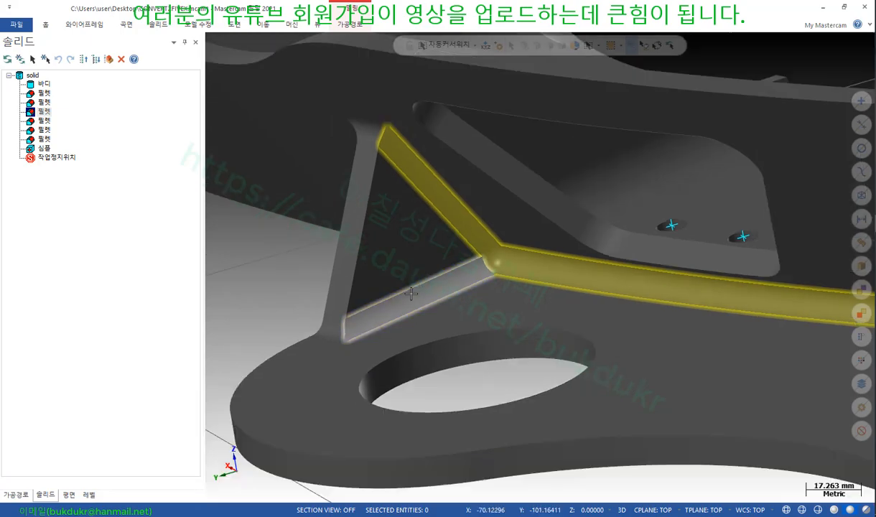
pyautogui.scroll(-4, 411, 293)
pyautogui.moveTo(411, 294); pyautogui.dragTo(460, 290, button='middle')
pyautogui.scroll(-2, 614, 363)
pyautogui.moveTo(283, 213); pyautogui.dragTo(587, 215, button='middle')
pyautogui.scroll(-4, 626, 204)
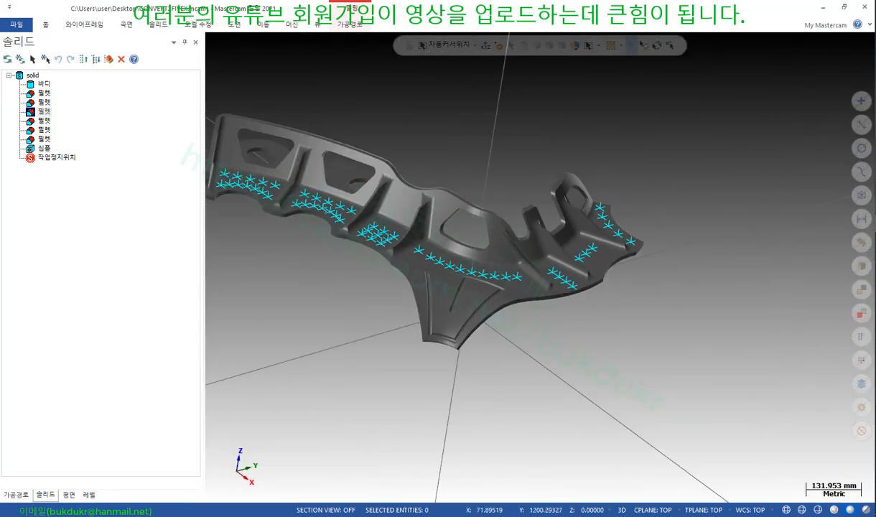
# Switch to the Mastercam 2021 textbook PDF in Acrobat and review the model modification pages from feature modification through solid simplification
pyautogui.hotkey('alt', 'Tab')
pyautogui.scroll(-2, 549, 272)
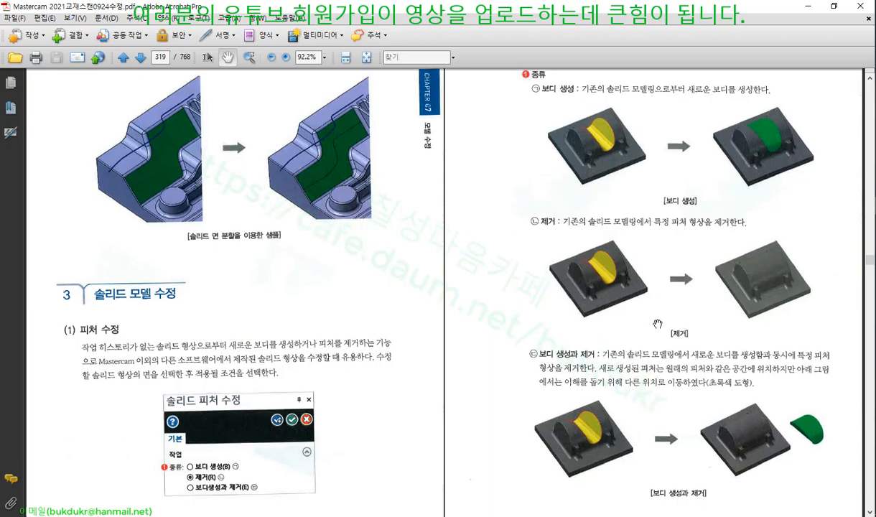
pyautogui.scroll(-10, 659, 322)
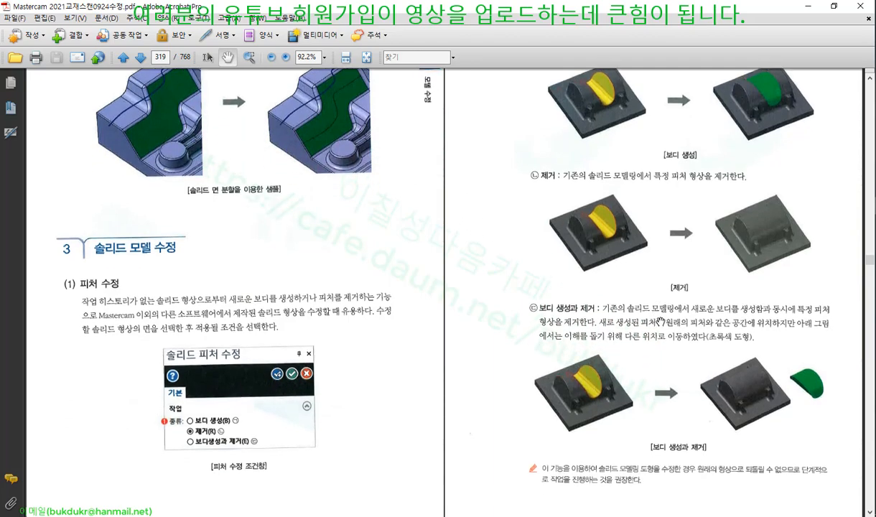
pyautogui.scroll(-1, 662, 321)
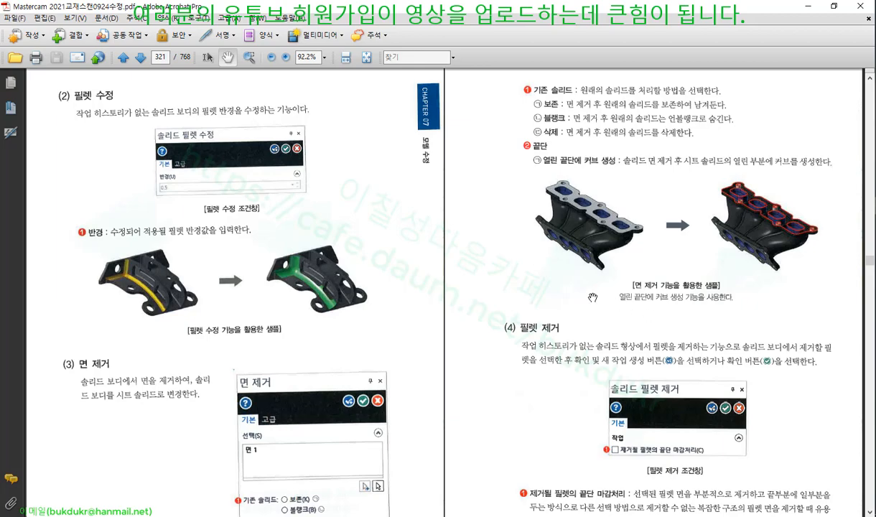
pyautogui.scroll(-4, 592, 297)
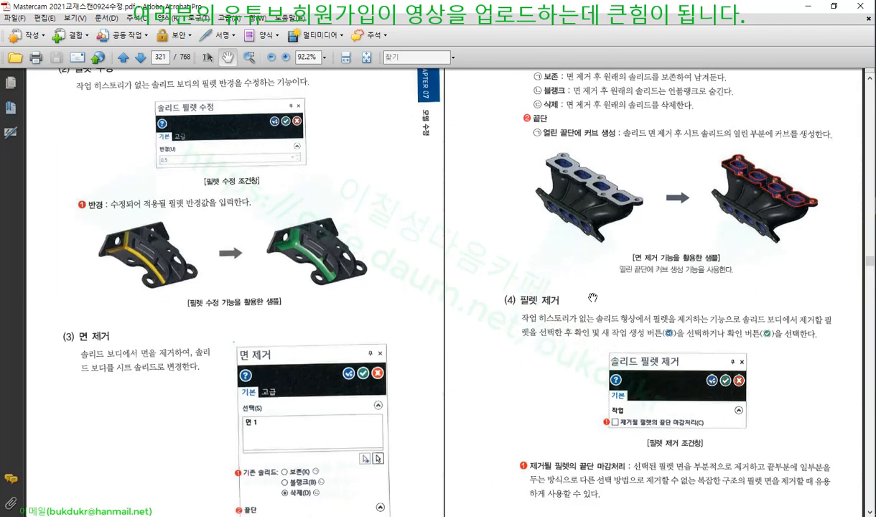
pyautogui.scroll(-6, 594, 298)
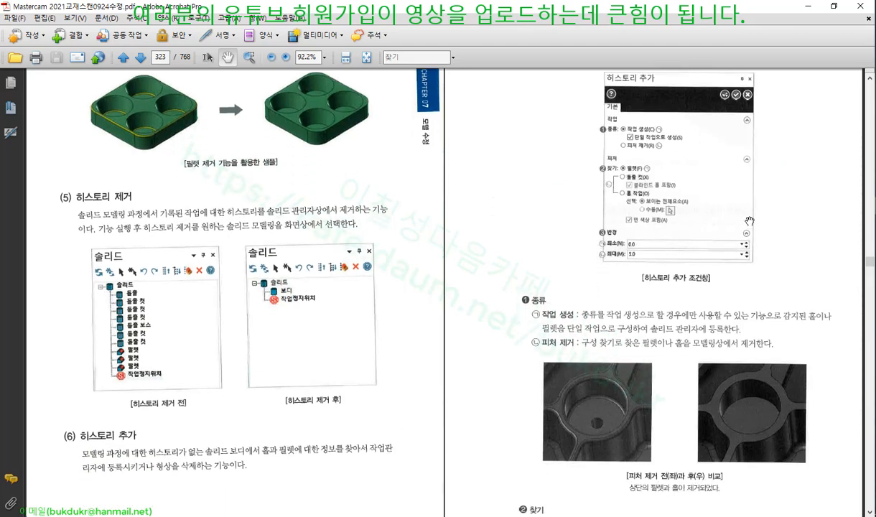
pyautogui.scroll(-8, 740, 227)
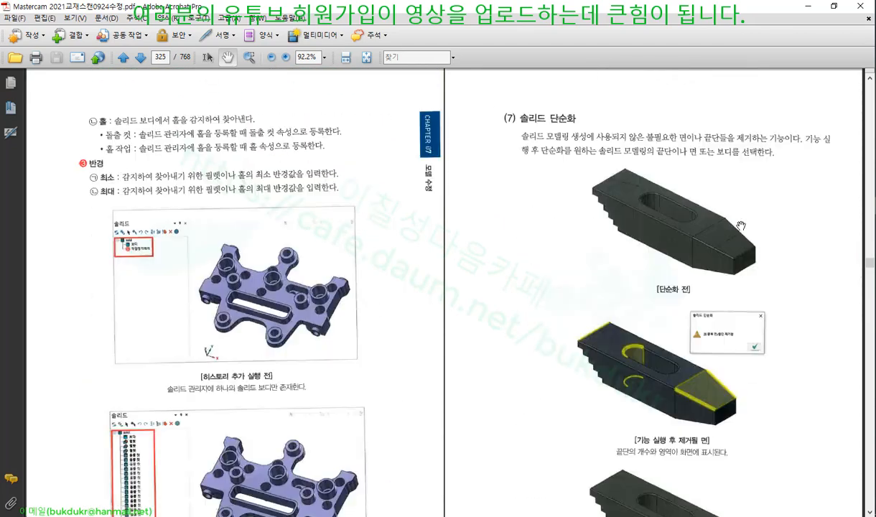
pyautogui.scroll(-2, 377, 230)
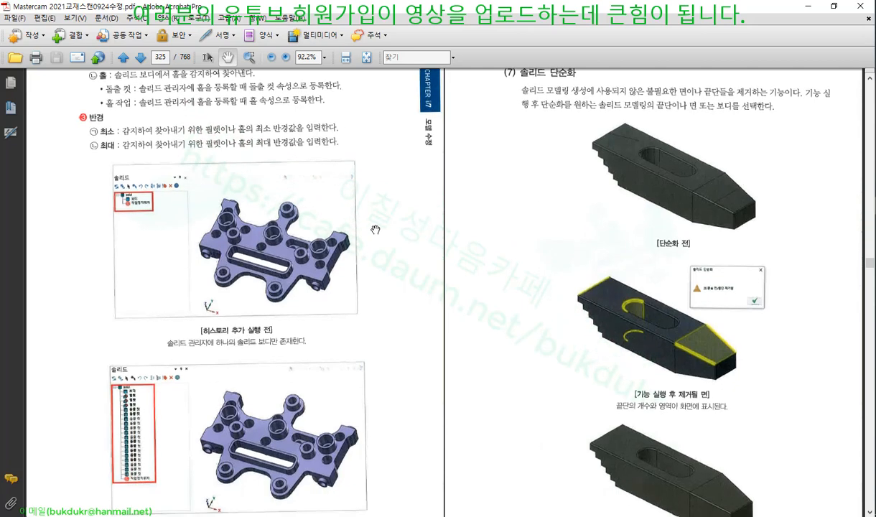
pyautogui.scroll(1, 375, 230)
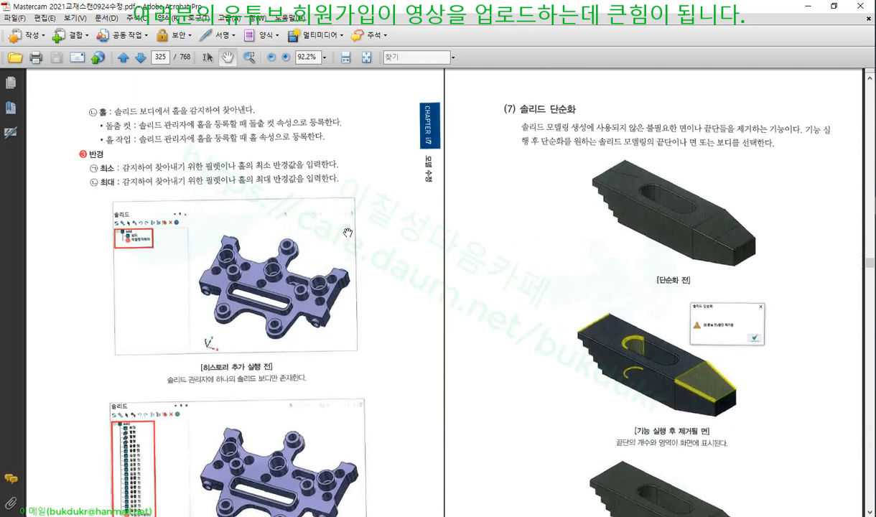
pyautogui.scroll(-1, 214, 202)
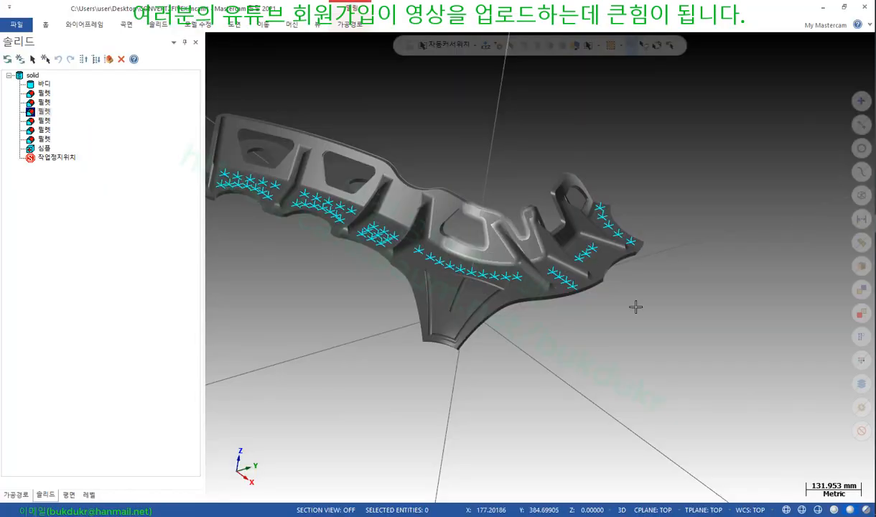
# Return to Mastercam and examine the part's hole rows, ribs and fan-shaped recess from several angles
pyautogui.moveTo(636, 308); pyautogui.dragTo(512, 310, button='middle')
pyautogui.scroll(3, 500, 349)
pyautogui.scroll(-4, 463, 290)
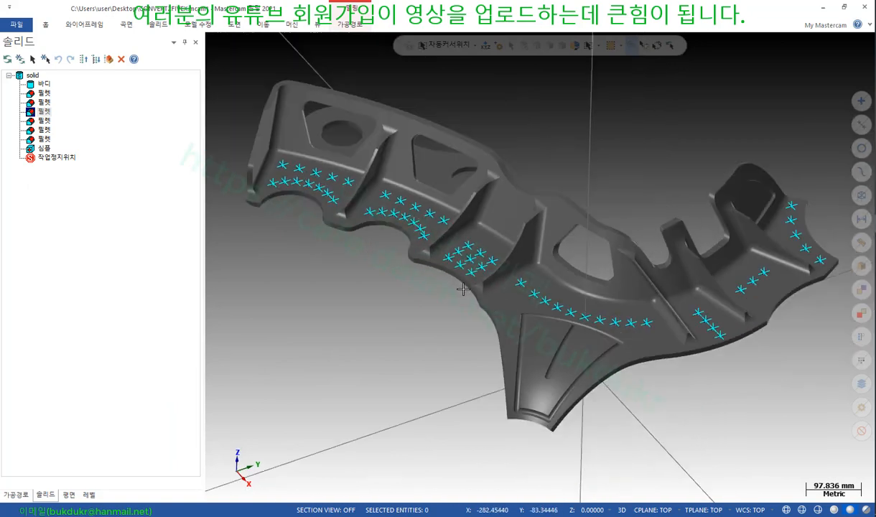
pyautogui.scroll(3, 783, 356)
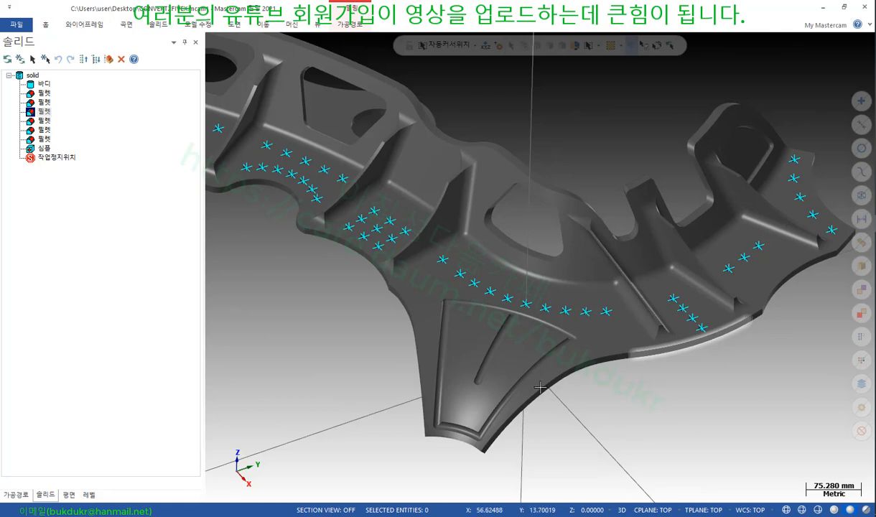
pyautogui.scroll(4, 426, 397)
pyautogui.moveTo(427, 400)
pyautogui.mouseDown(button='middle')
pyautogui.moveTo(409, 443)
pyautogui.moveTo(446, 374)
pyautogui.moveTo(474, 352)
pyautogui.moveTo(415, 312)
pyautogui.mouseUp(button='middle')
pyautogui.scroll(-5, 491, 362)
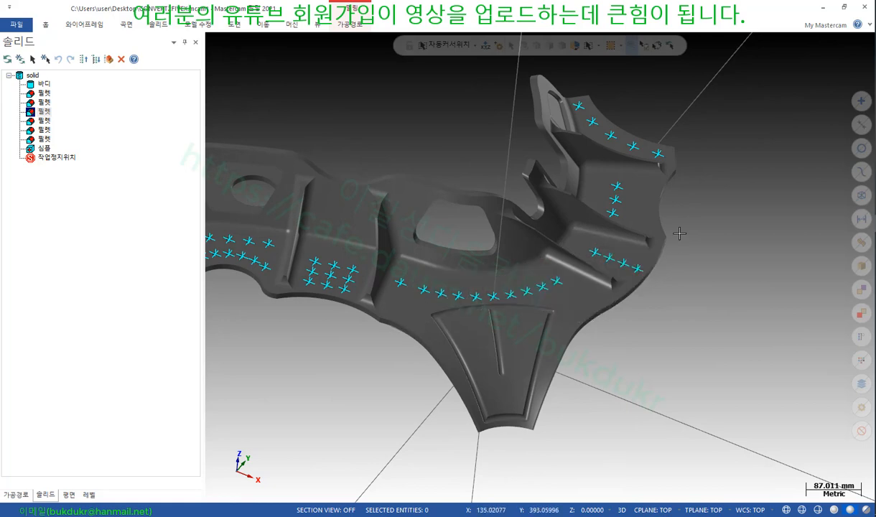
pyautogui.scroll(8, 415, 312)
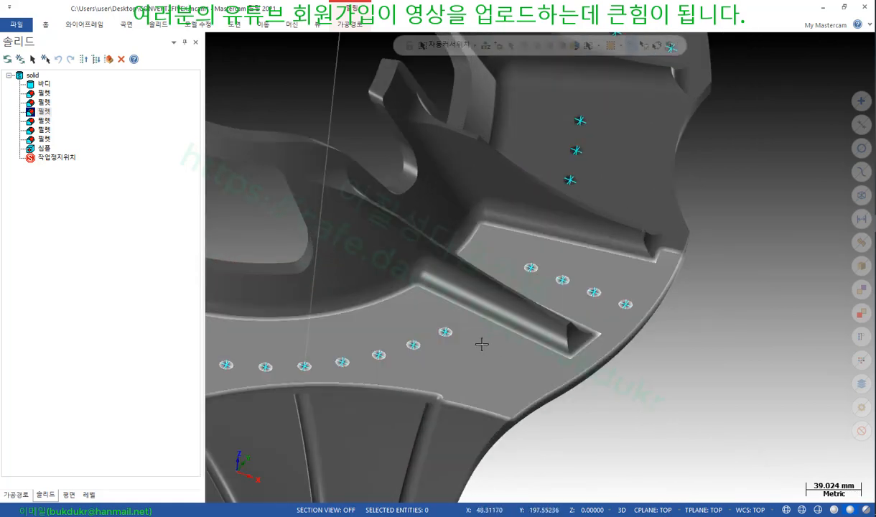
pyautogui.moveTo(518, 379); pyautogui.dragTo(546, 358, button='middle')
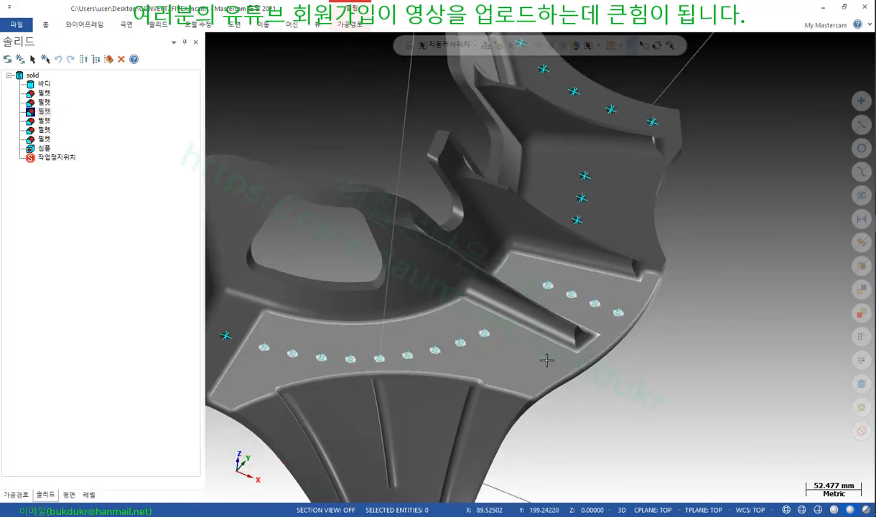
pyautogui.scroll(-7, 641, 332)
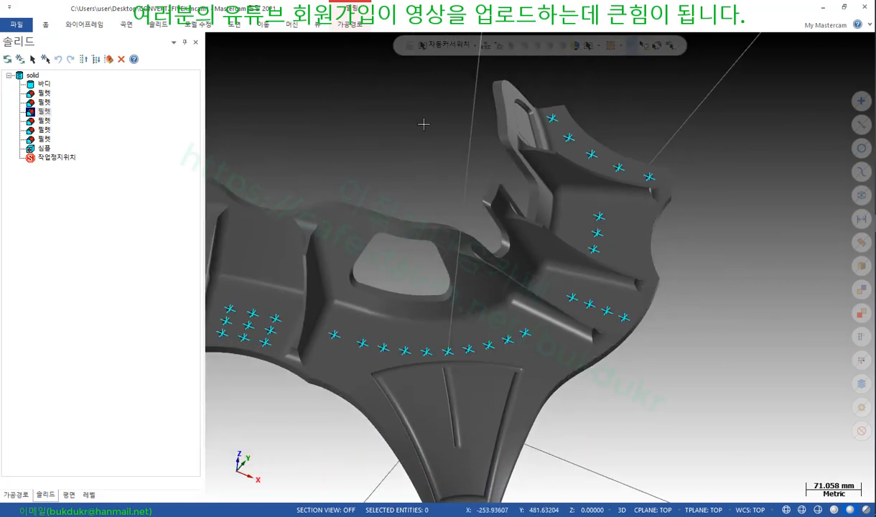
# Draw a freeform two-point line about 320 mm long diagonally across the part, from the window opening past the outer edge
pyautogui.click(102, 27)
pyautogui.click(70, 84)
pyautogui.scroll(3, 578, 307)
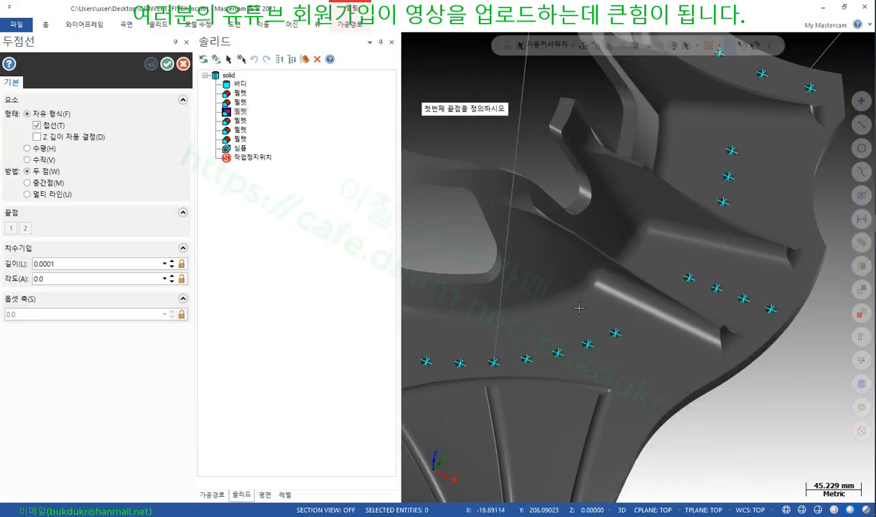
pyautogui.click(442, 182)
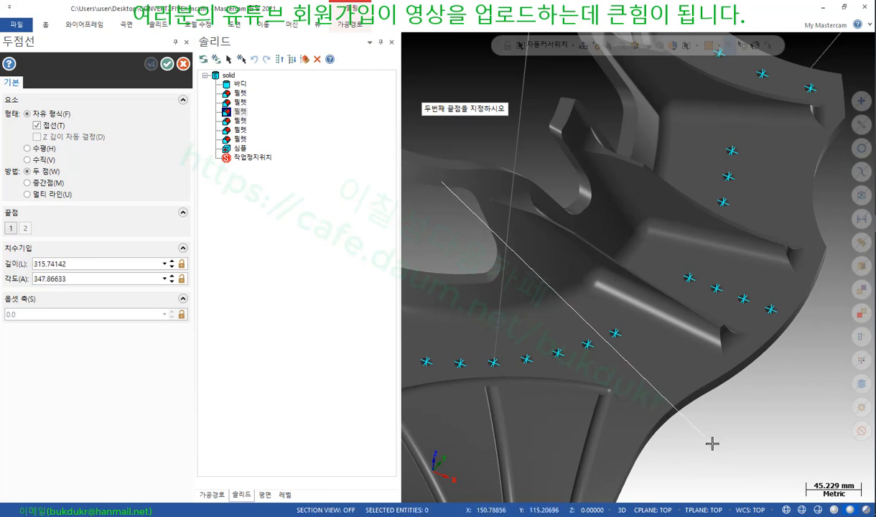
pyautogui.click(743, 424)
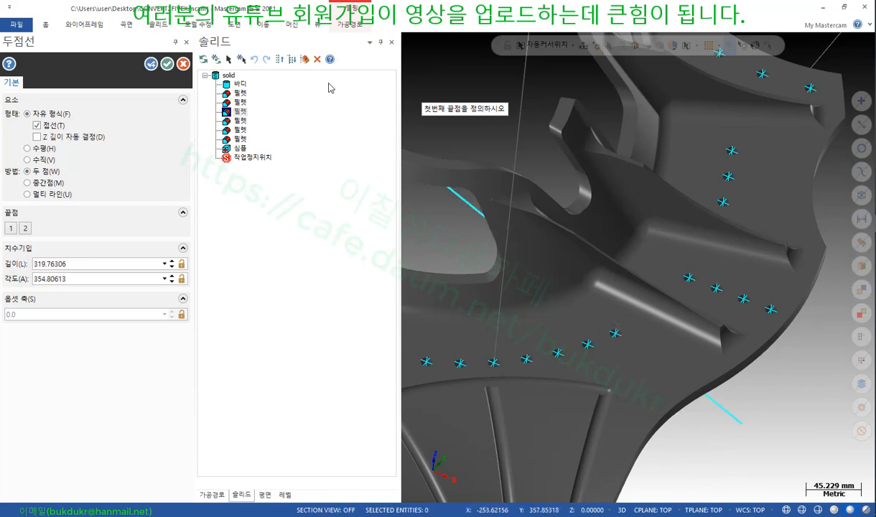
pyautogui.click(167, 64)
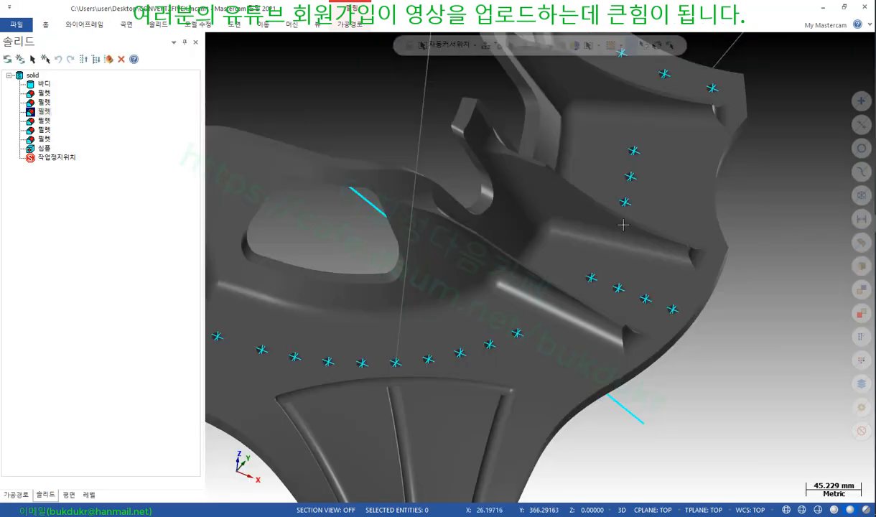
# Open the diagonal line's properties in the top view and move its second endpoint beyond the part's outer edge, at about X231, Y38
pyautogui.click(576, 351)
pyautogui.moveTo(576, 352); pyautogui.dragTo(638, 349, button='middle')
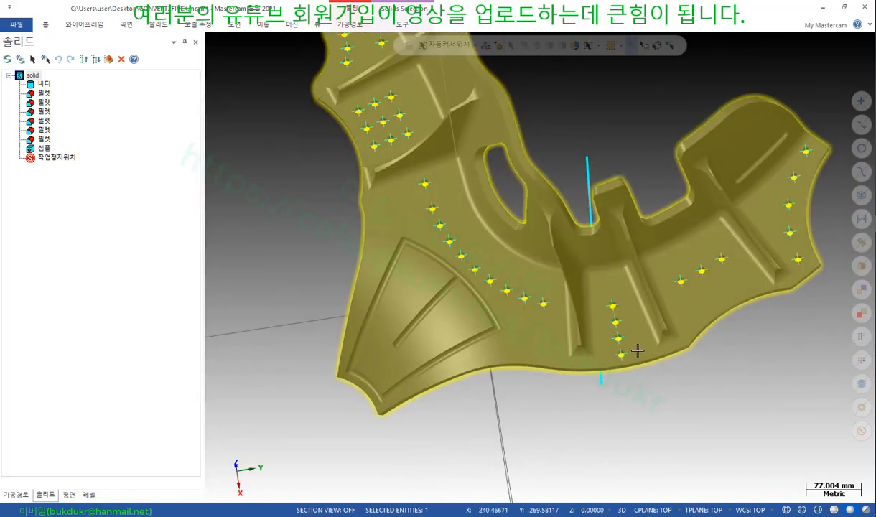
pyautogui.rightClick(567, 61)
pyautogui.click(605, 172)
pyautogui.scroll(5, 765, 237)
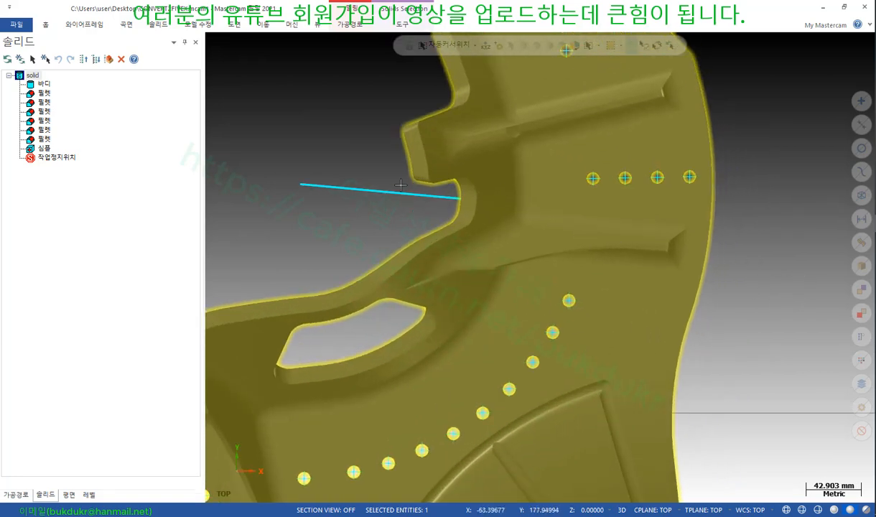
pyautogui.press('Escape')
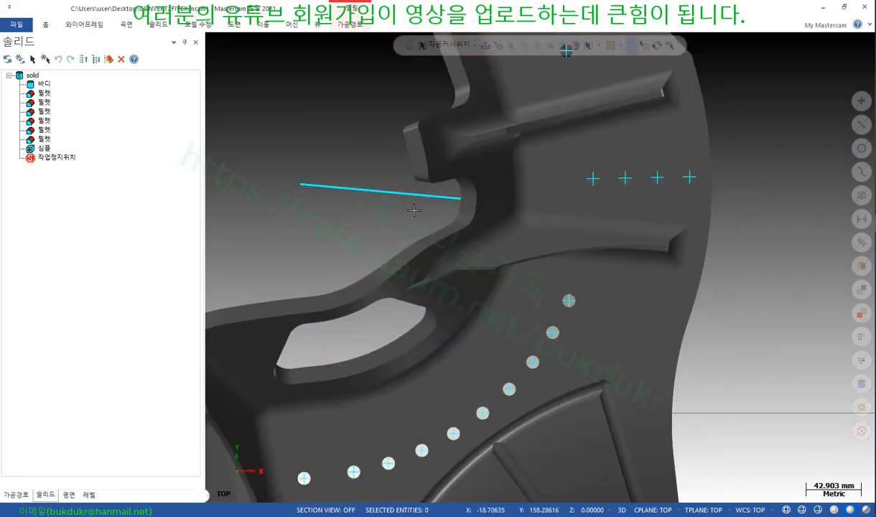
pyautogui.click(358, 189)
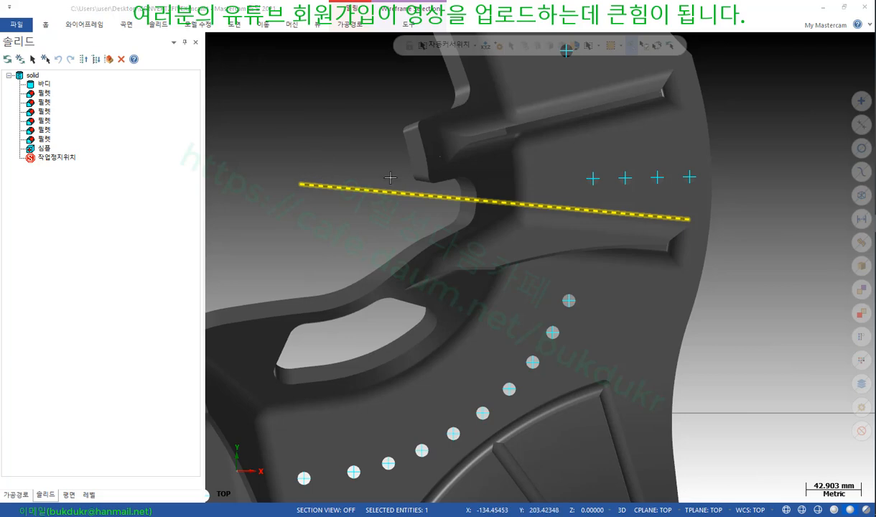
pyautogui.press('F4')
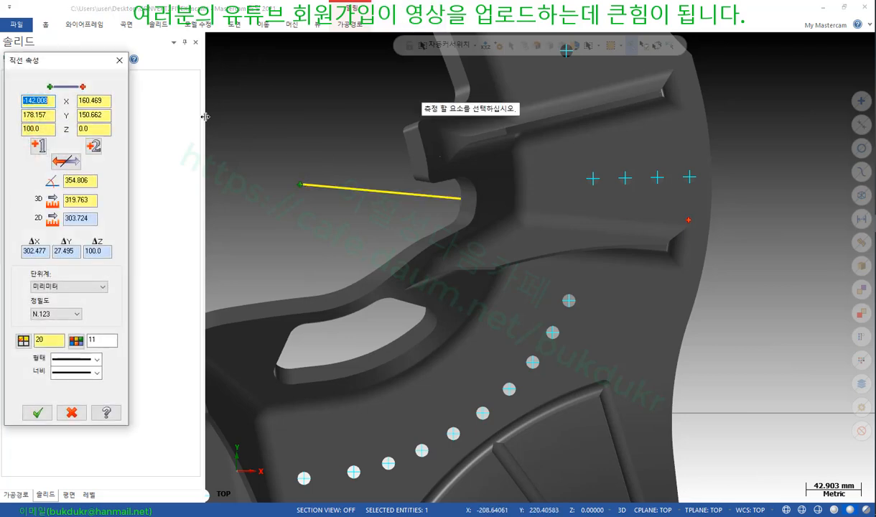
pyautogui.click(96, 147)
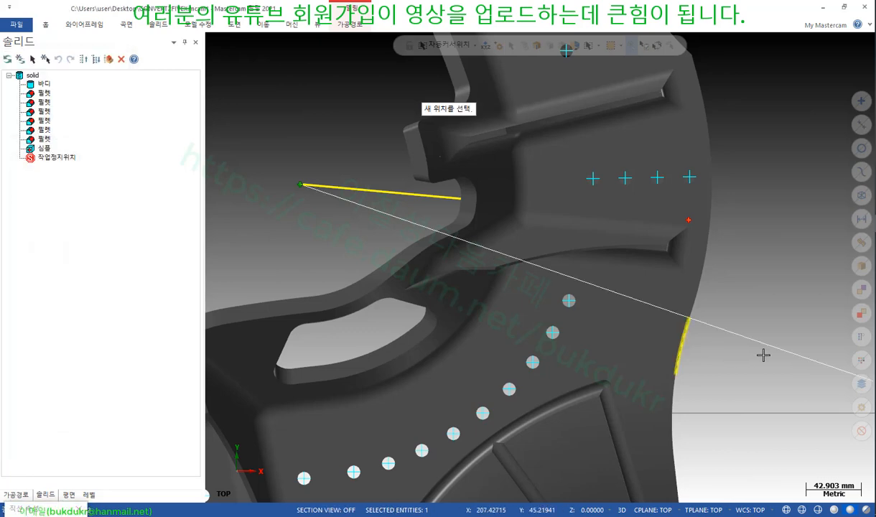
pyautogui.click(781, 364)
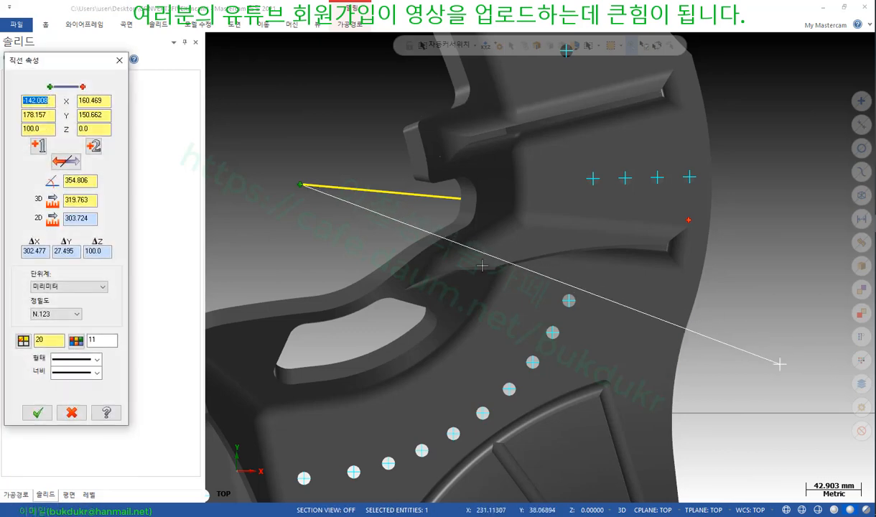
# Move the line's first endpoint into the window opening at about X-54, Y77, Z0, and accept the edited line properties
pyautogui.click(38, 142)
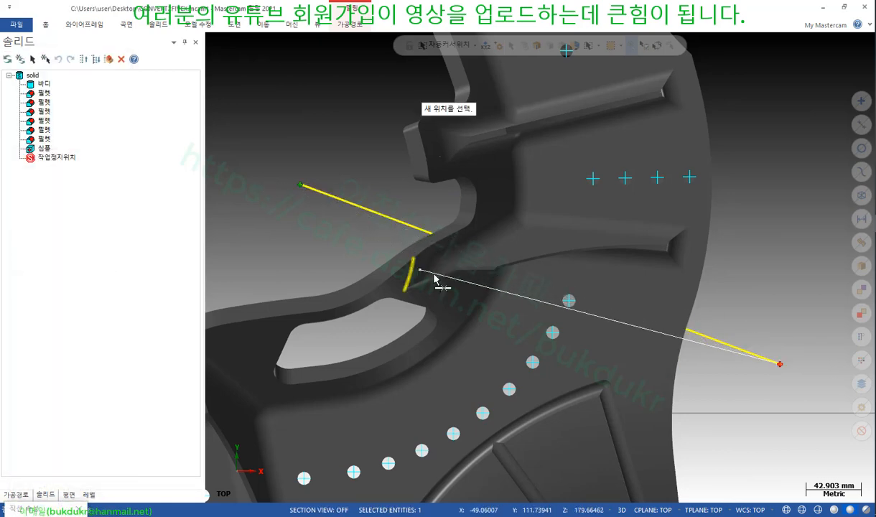
pyautogui.click(413, 314)
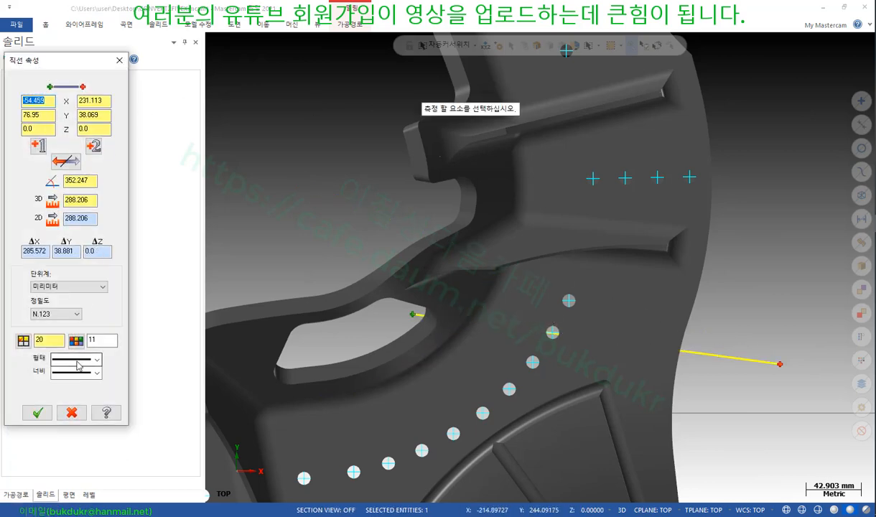
pyautogui.click(37, 413)
# Start Split Solid Face in wireframe mode on the broad face with the hole rows, removing the solid's history
pyautogui.scroll(-3, 652, 272)
pyautogui.moveTo(718, 286); pyautogui.dragTo(731, 268, button='middle')
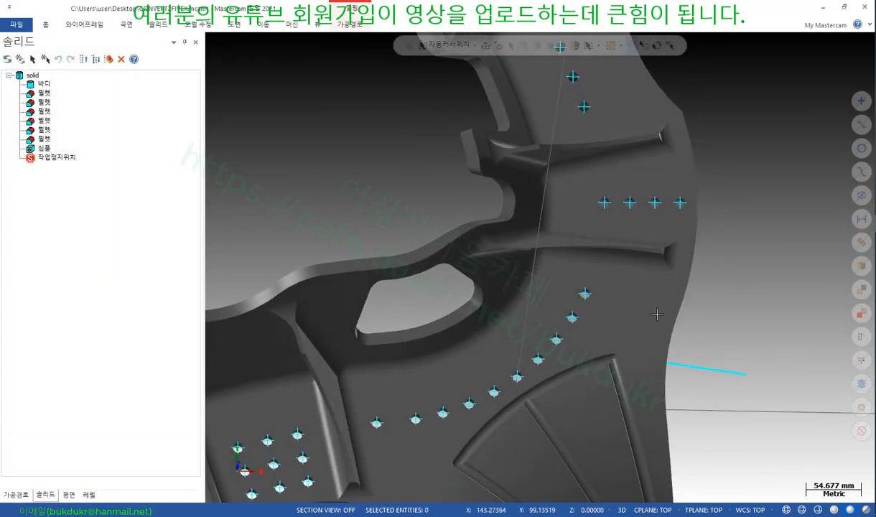
pyautogui.moveTo(775, 292); pyautogui.dragTo(764, 306, button='middle')
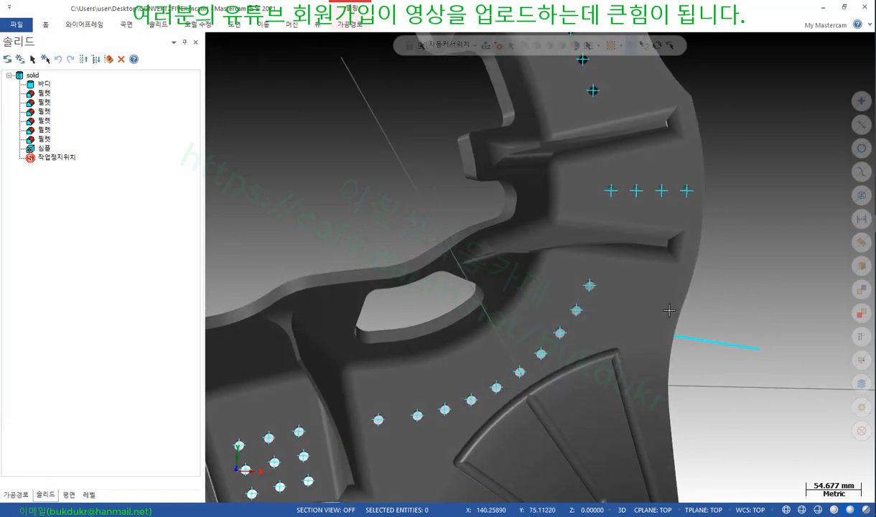
pyautogui.click(507, 290)
pyautogui.click(205, 25)
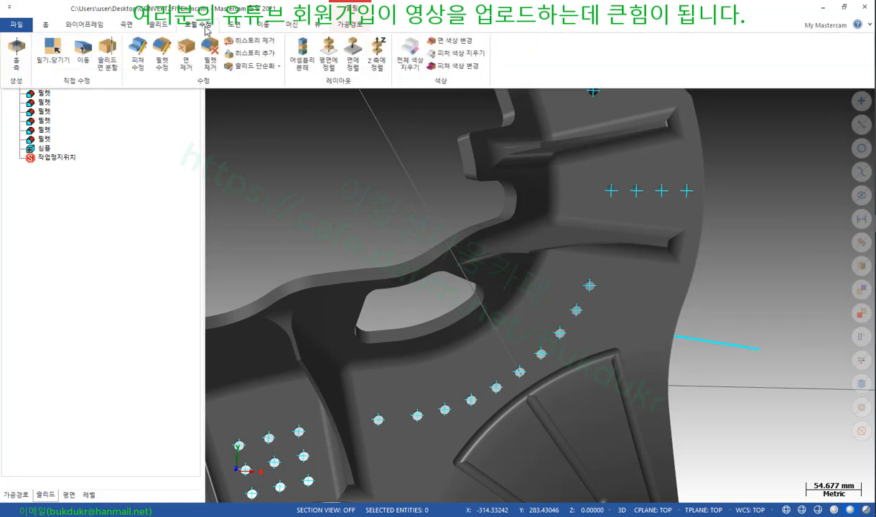
pyautogui.click(107, 51)
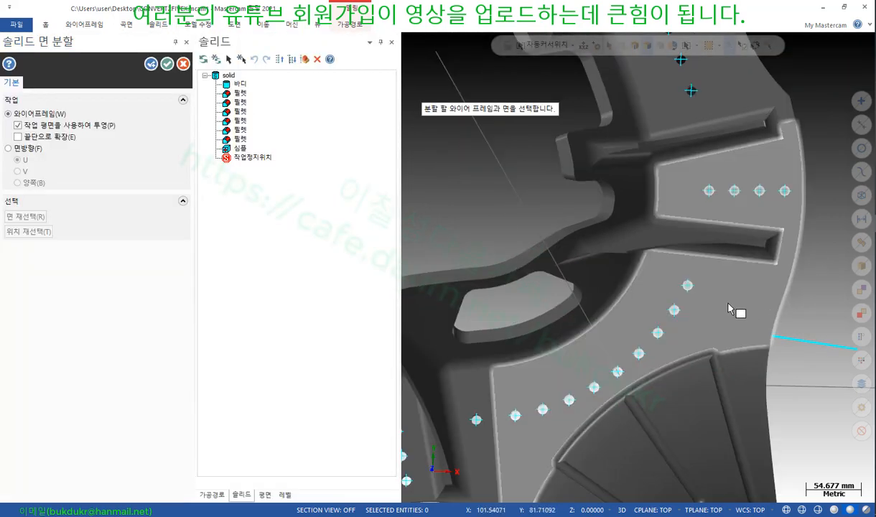
pyautogui.click(700, 283)
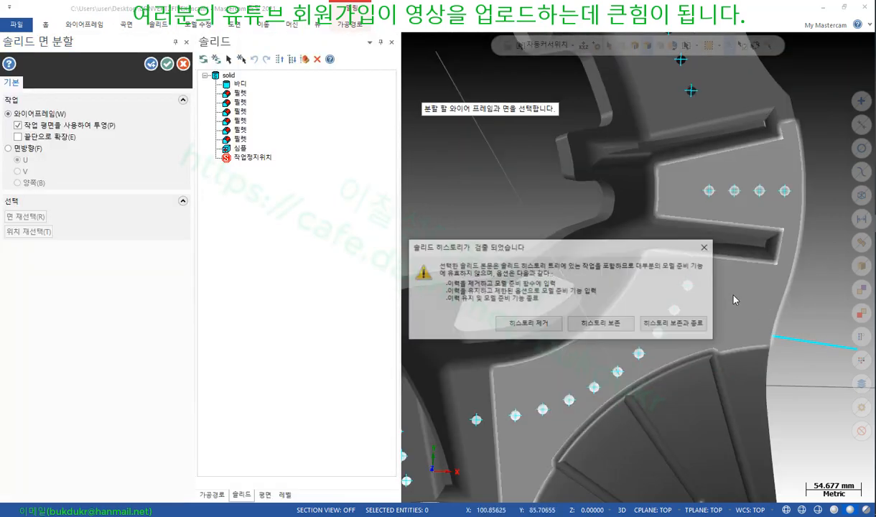
pyautogui.click(528, 325)
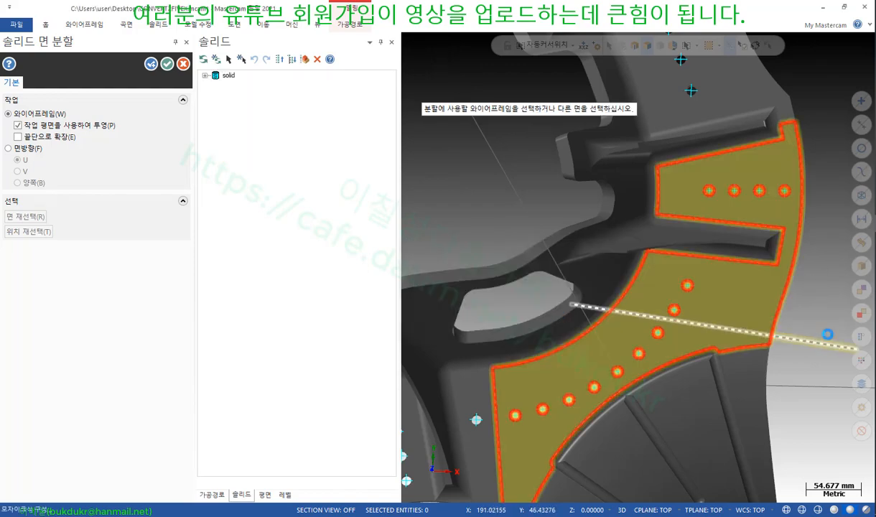
# Split the broad face along the repositioned line, inspect the division between its two portions, and accept the operation
pyautogui.click(827, 337)
pyautogui.moveTo(747, 302); pyautogui.dragTo(708, 290, button='middle')
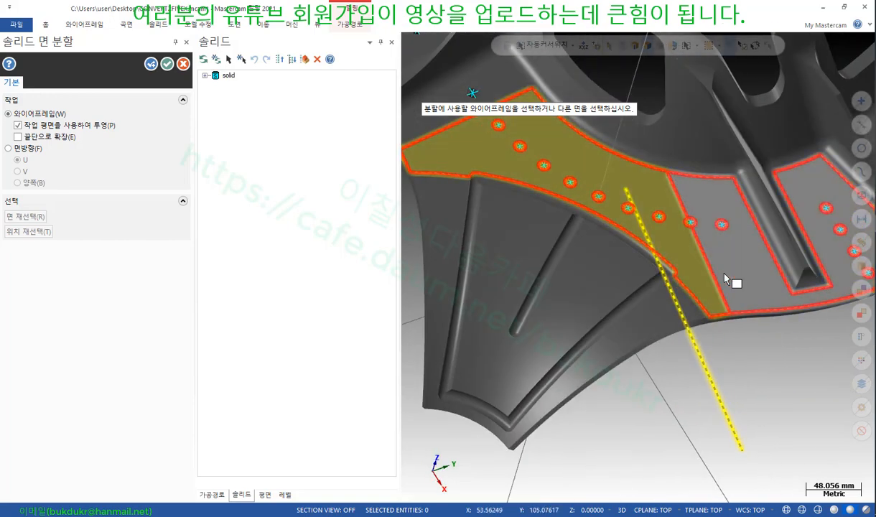
pyautogui.click(727, 281)
pyautogui.click(167, 64)
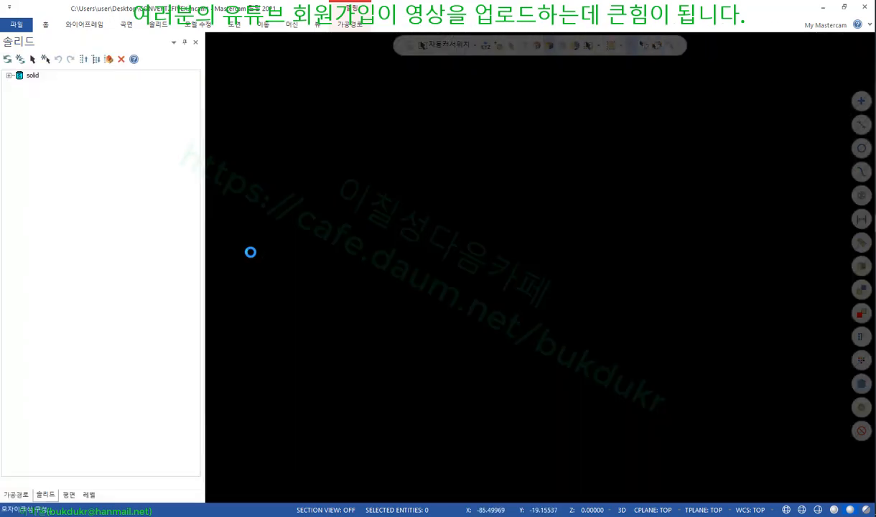
pyautogui.scroll(4, 595, 268)
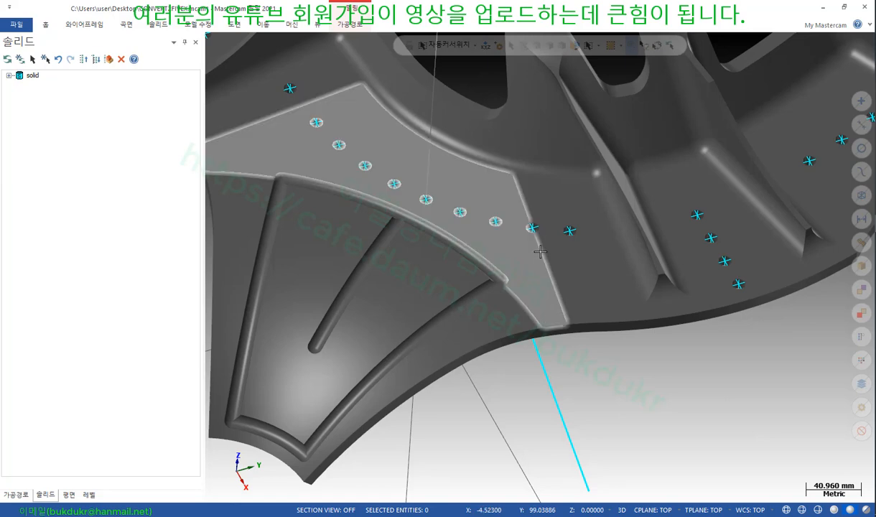
pyautogui.click(481, 179)
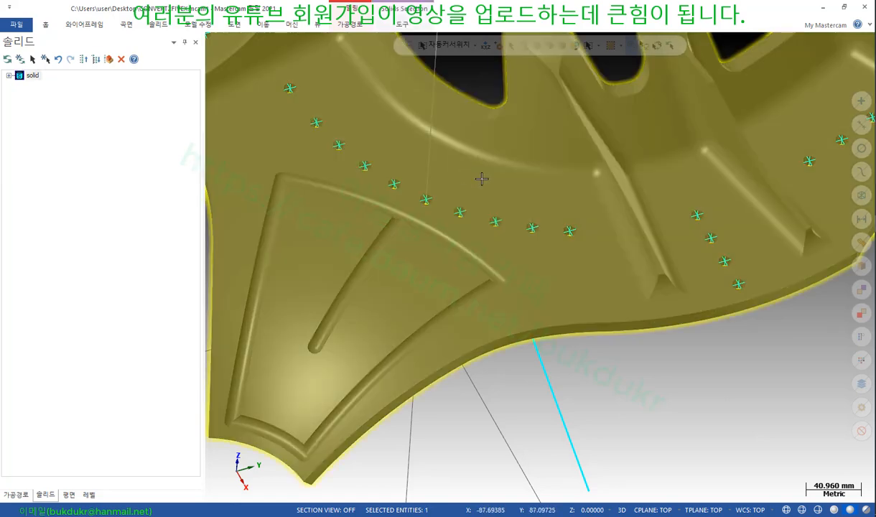
pyautogui.click(481, 179)
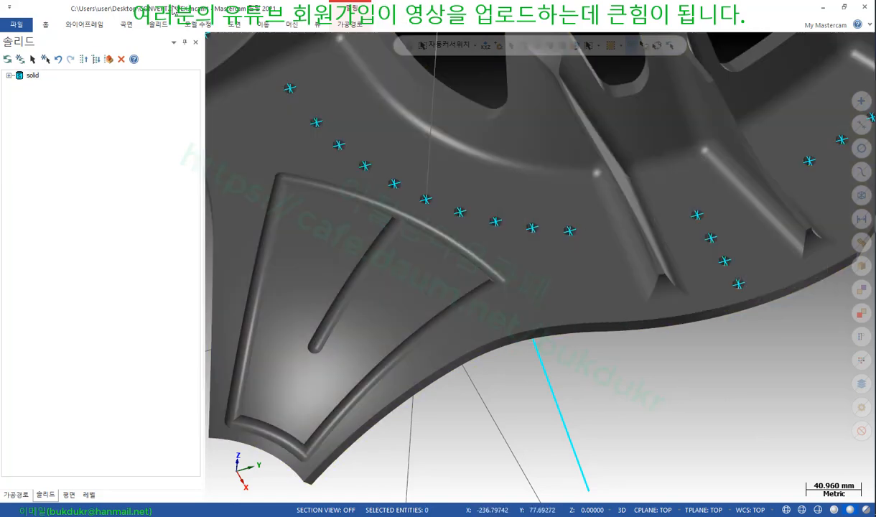
# Create curves on all edges of the two adjoining perforated flange faces, keeping both inner and outer loops
pyautogui.click(86, 25)
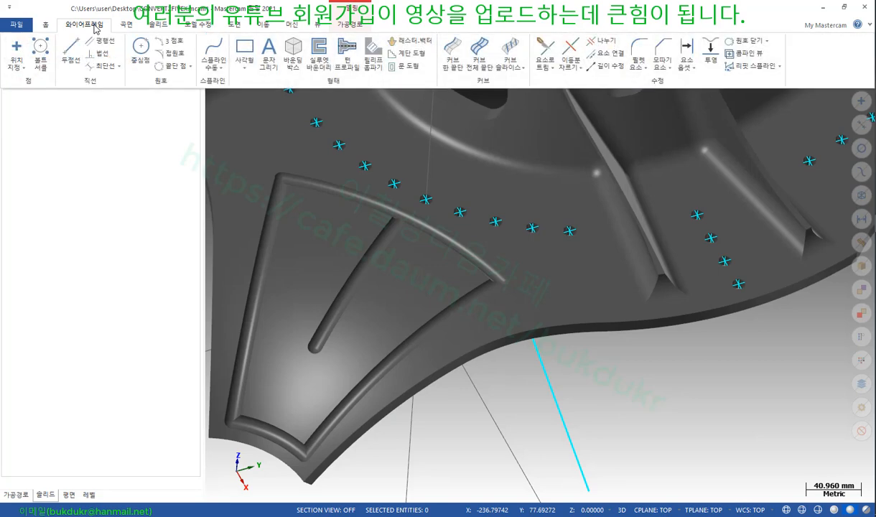
pyautogui.click(479, 57)
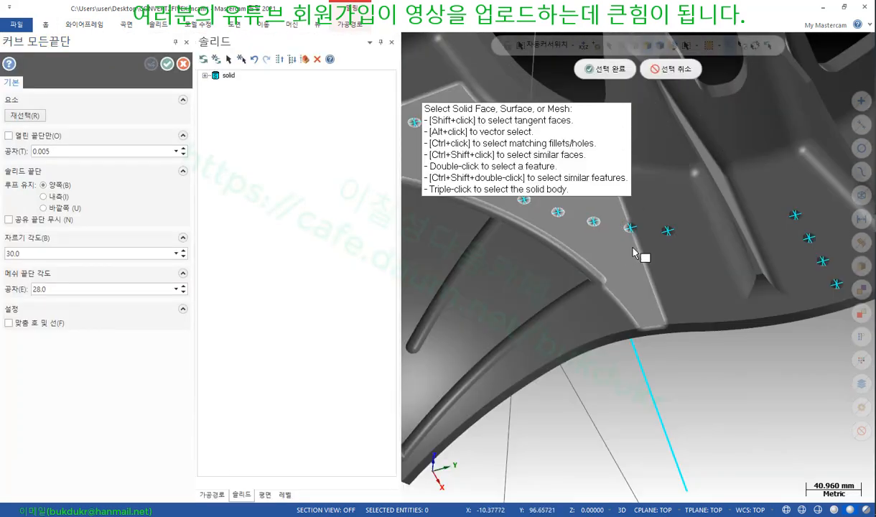
pyautogui.click(634, 251)
pyautogui.click(663, 223)
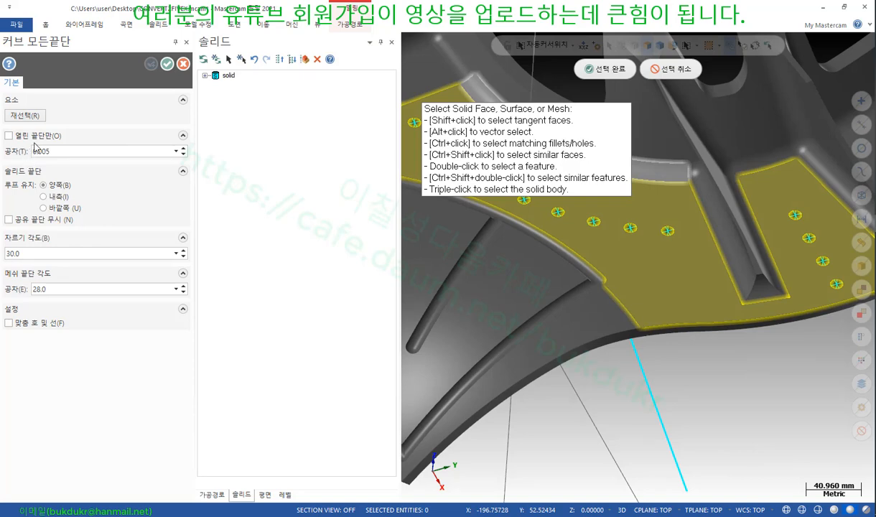
pyautogui.click(605, 69)
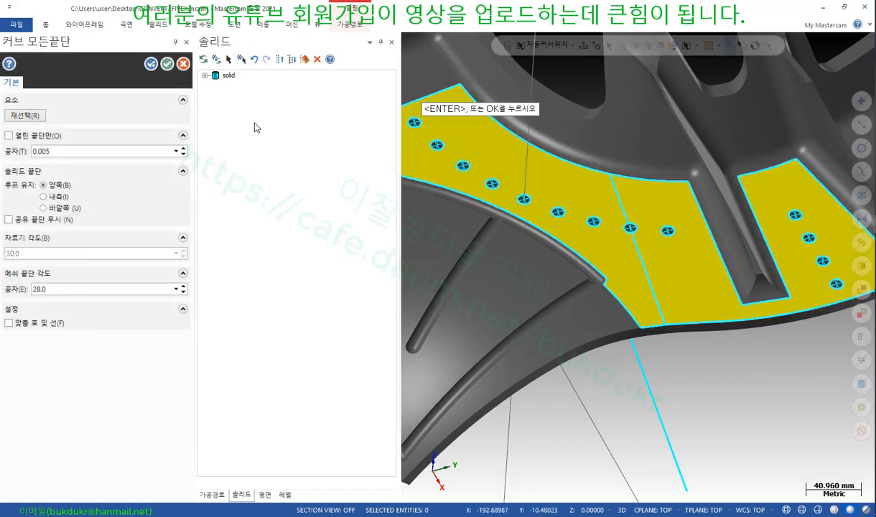
pyautogui.click(166, 64)
pyautogui.moveTo(488, 237); pyautogui.dragTo(565, 223, button='middle')
pyautogui.scroll(-3, 565, 222)
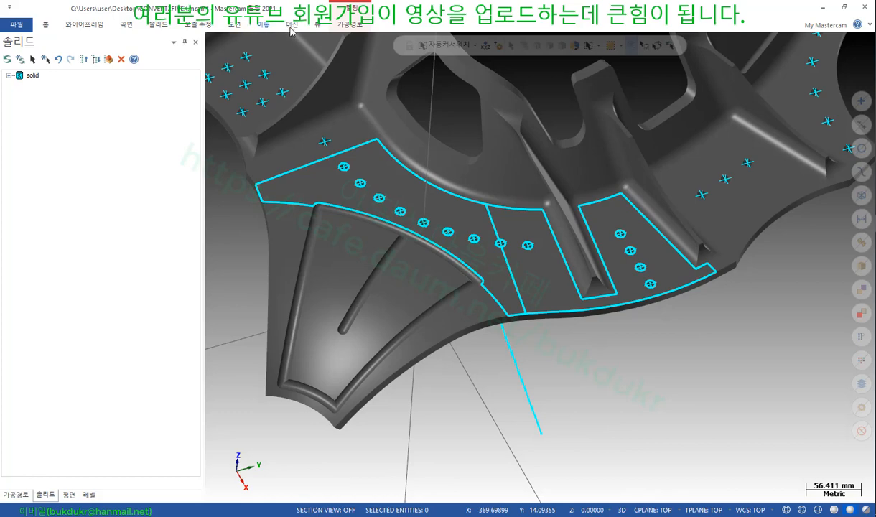
# Start a 2D contour toolpath and chain the outline of the two adjoining faces, following the outer edge at both branch points
pyautogui.click(342, 26)
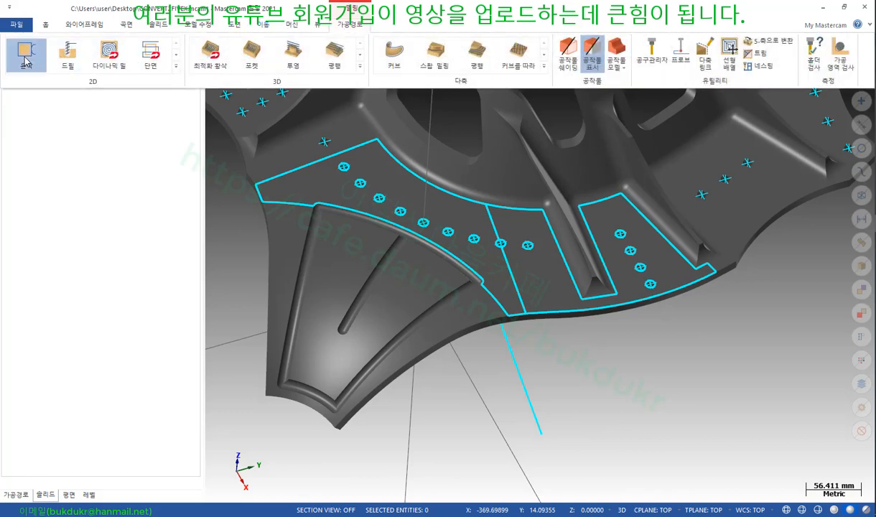
pyautogui.click(599, 310)
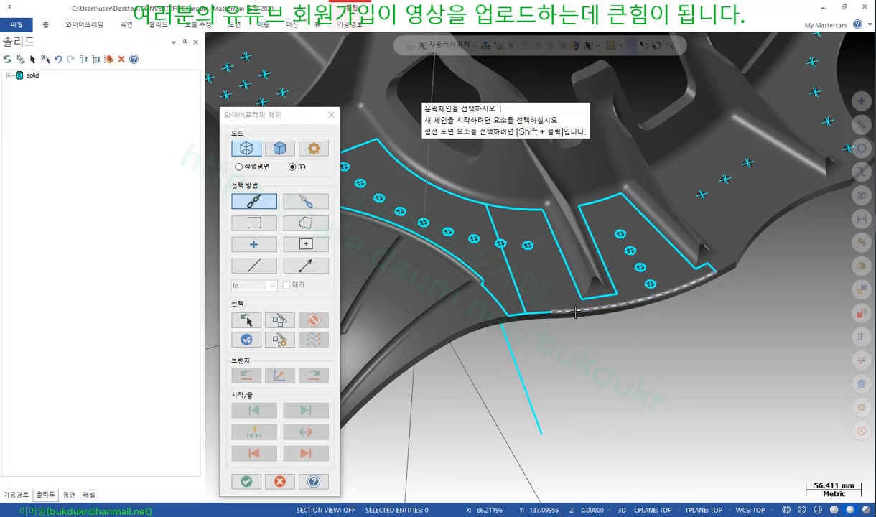
pyautogui.scroll(3, 507, 298)
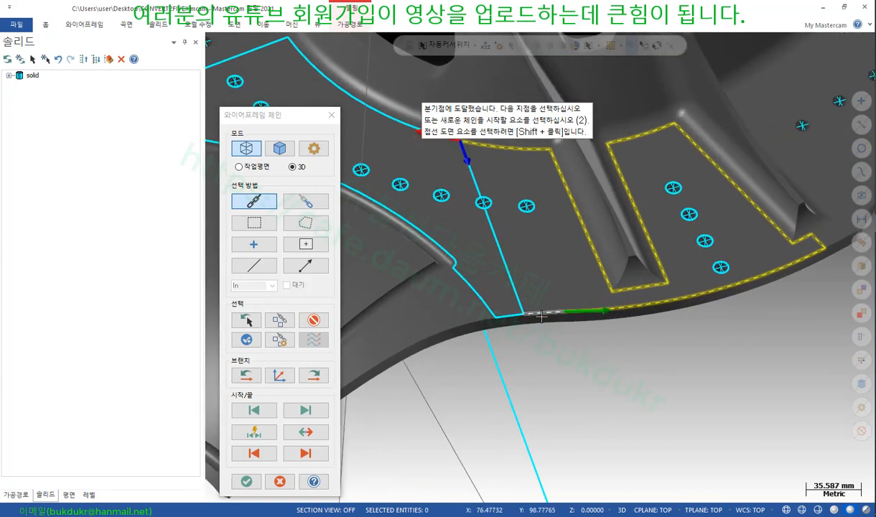
pyautogui.scroll(3, 561, 203)
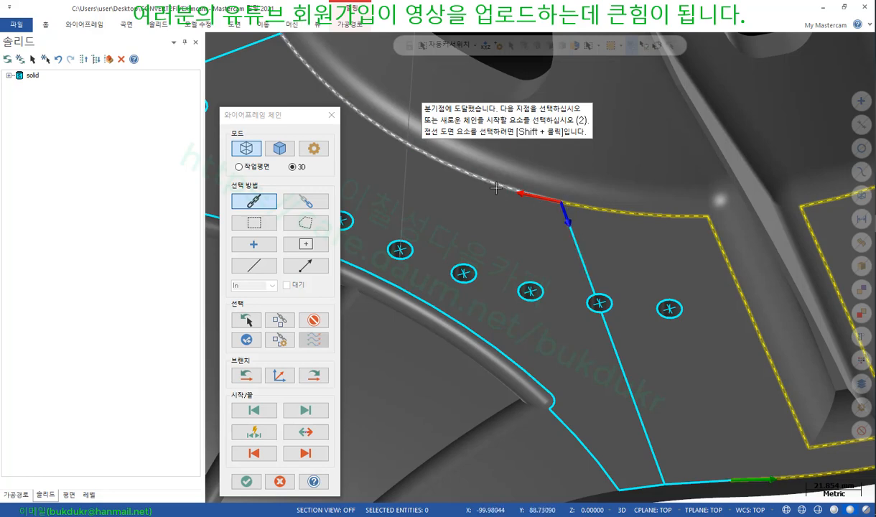
pyautogui.scroll(-2, 547, 189)
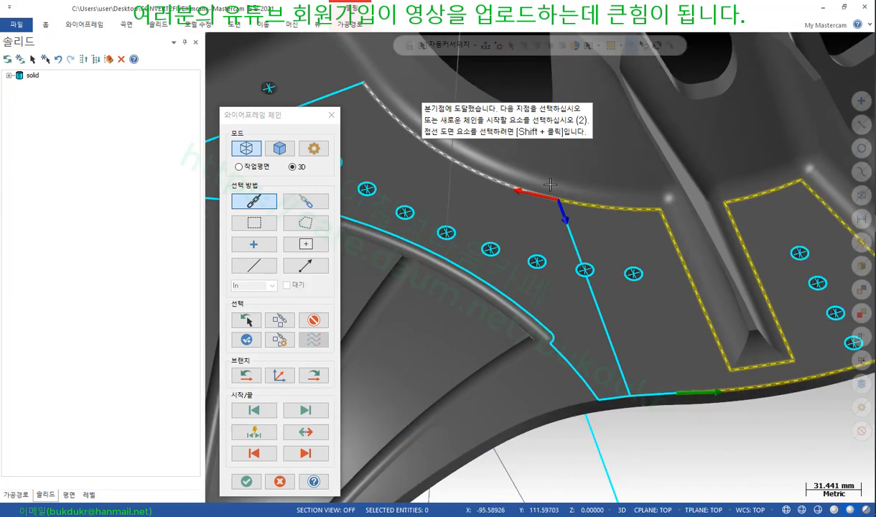
pyautogui.click(472, 171)
pyautogui.scroll(2, 650, 410)
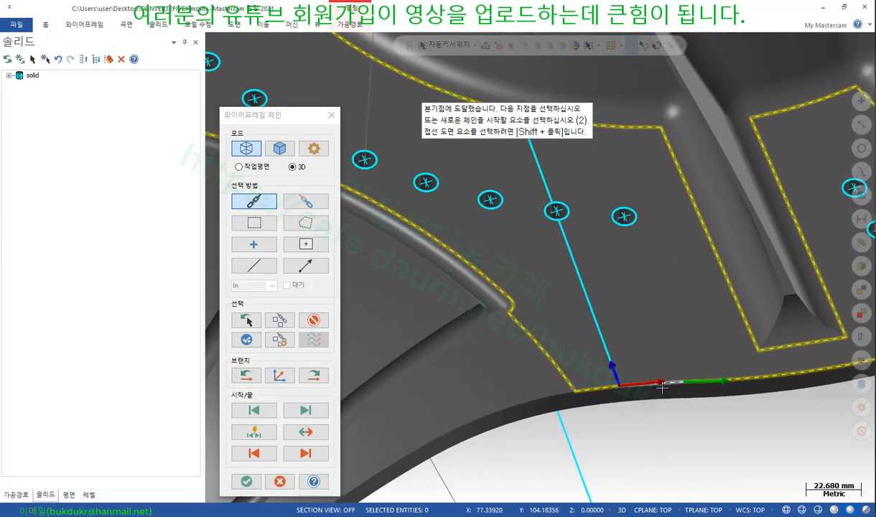
pyautogui.scroll(3, 675, 404)
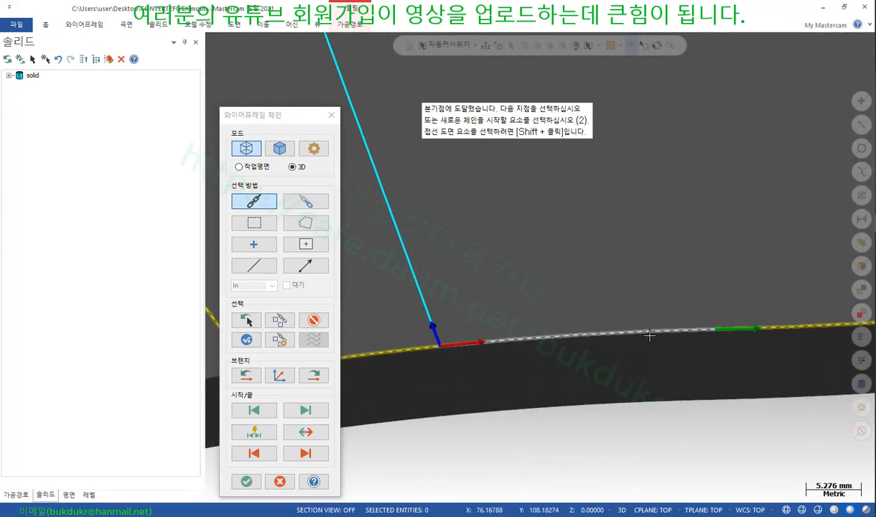
pyautogui.click(619, 331)
pyautogui.scroll(-3, 597, 453)
pyautogui.scroll(-1, 607, 449)
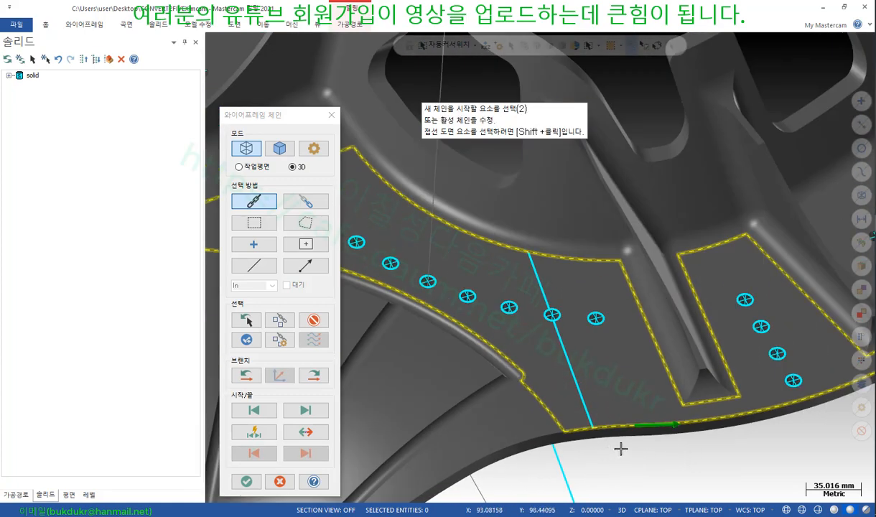
# Accept the outline chain and abandon the 2D contour operation
pyautogui.scroll(-1, 510, 287)
pyautogui.scroll(1, 639, 289)
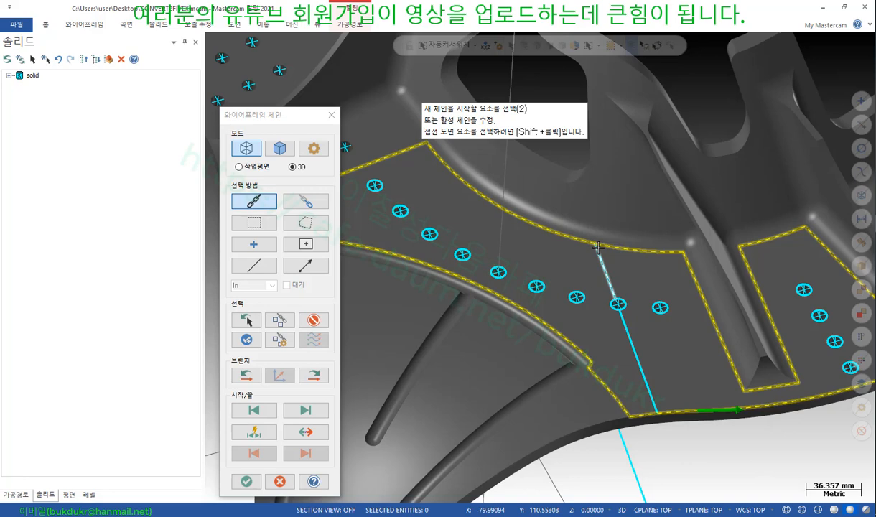
pyautogui.scroll(-2, 567, 252)
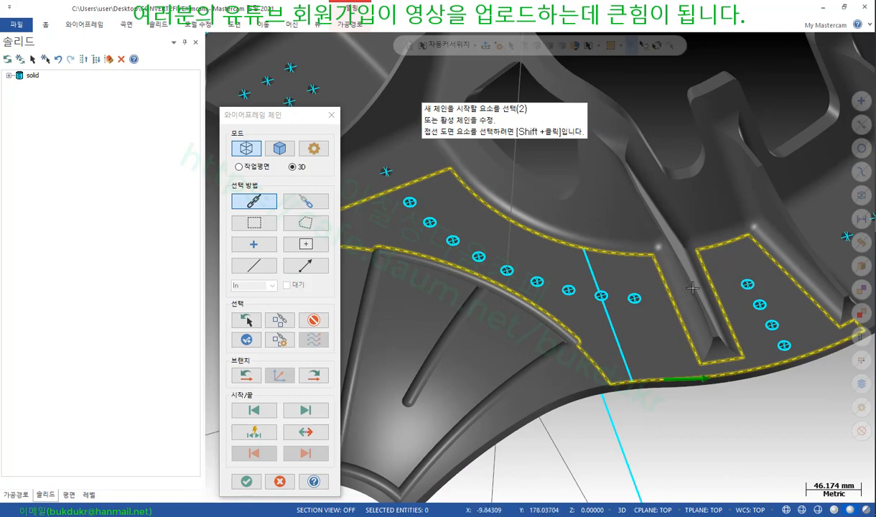
pyautogui.click(246, 481)
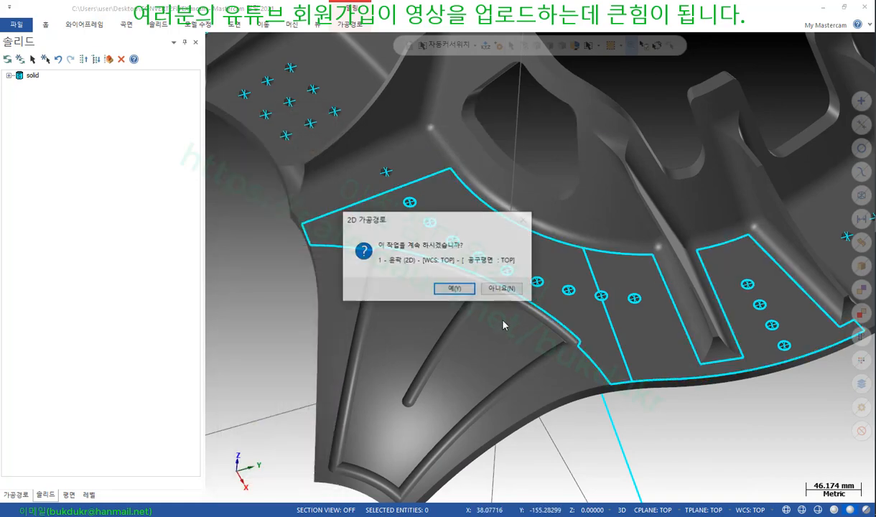
pyautogui.click(511, 289)
pyautogui.scroll(-2, 403, 253)
pyautogui.scroll(2, 591, 269)
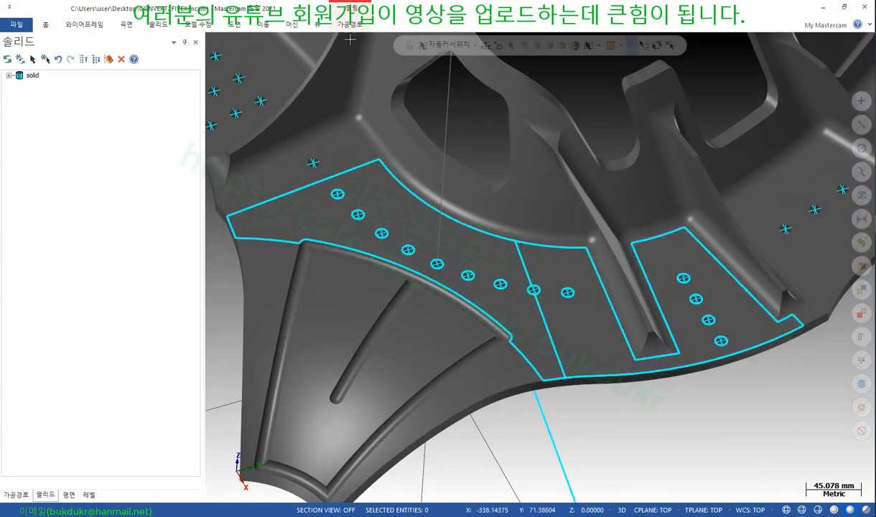
# Simplify the solid at the two adjoining perforated flange faces, restricting the selection to faces, to merge them into one
pyautogui.click(206, 25)
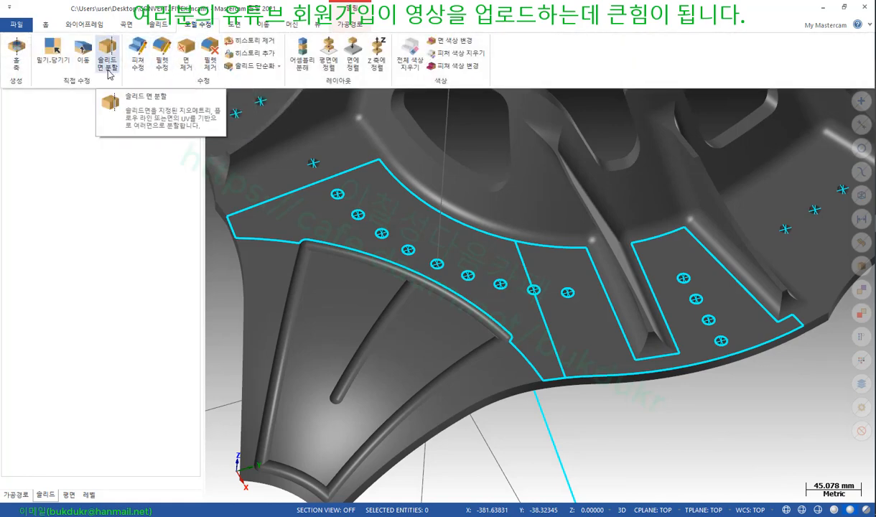
pyautogui.click(249, 65)
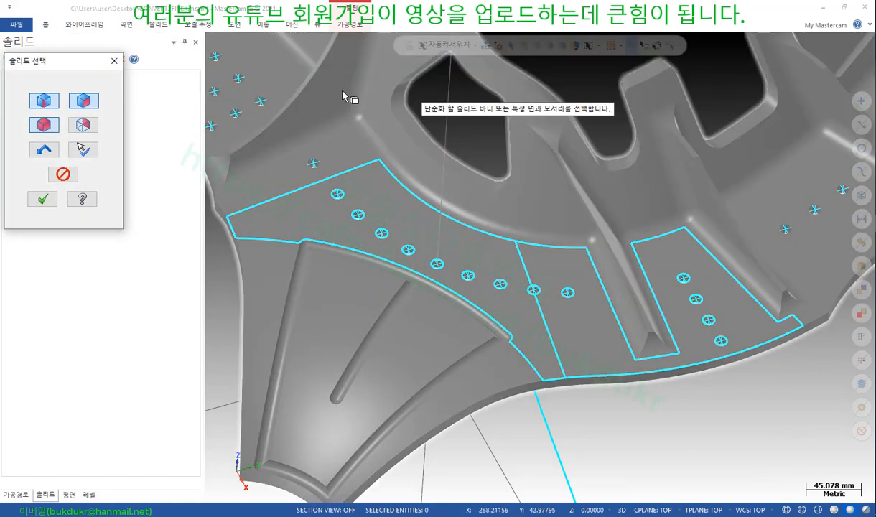
pyautogui.click(83, 101)
pyautogui.click(607, 316)
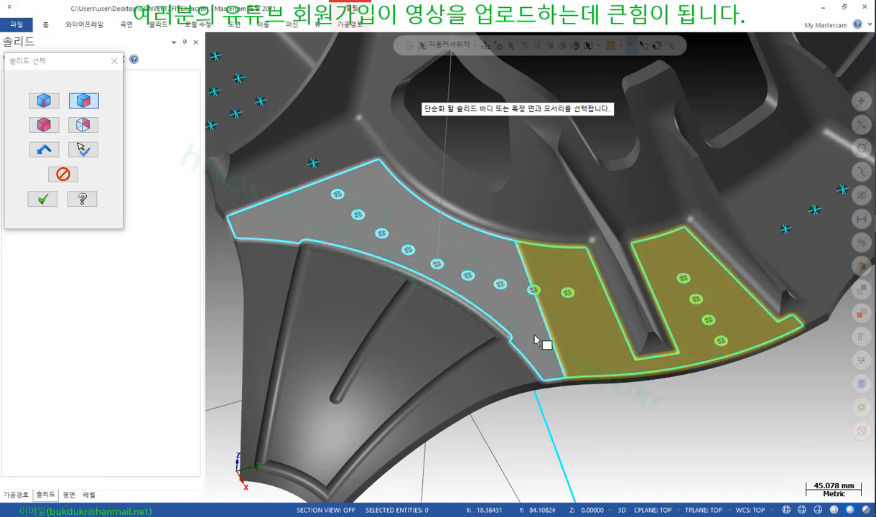
pyautogui.click(516, 321)
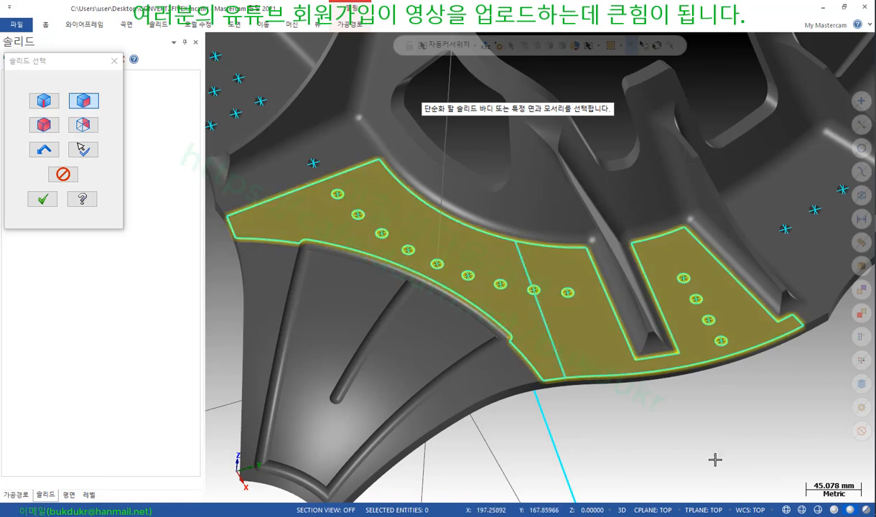
pyautogui.click(43, 201)
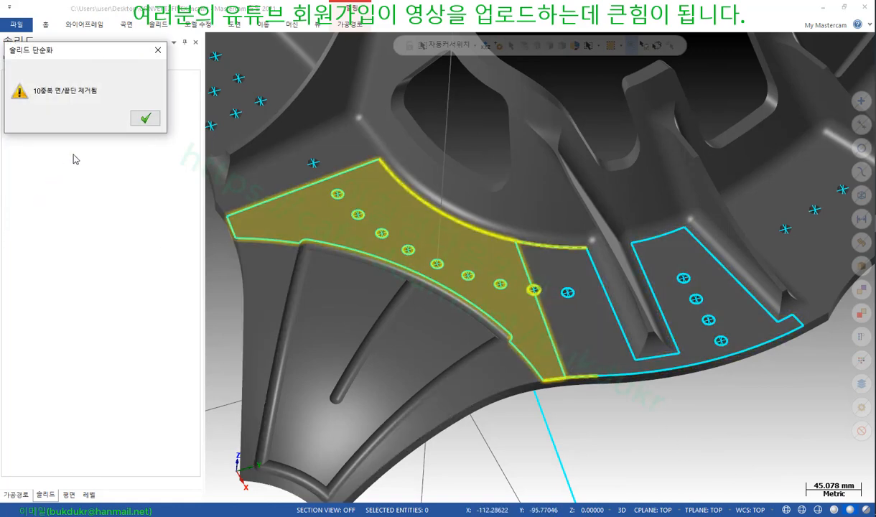
pyautogui.click(145, 118)
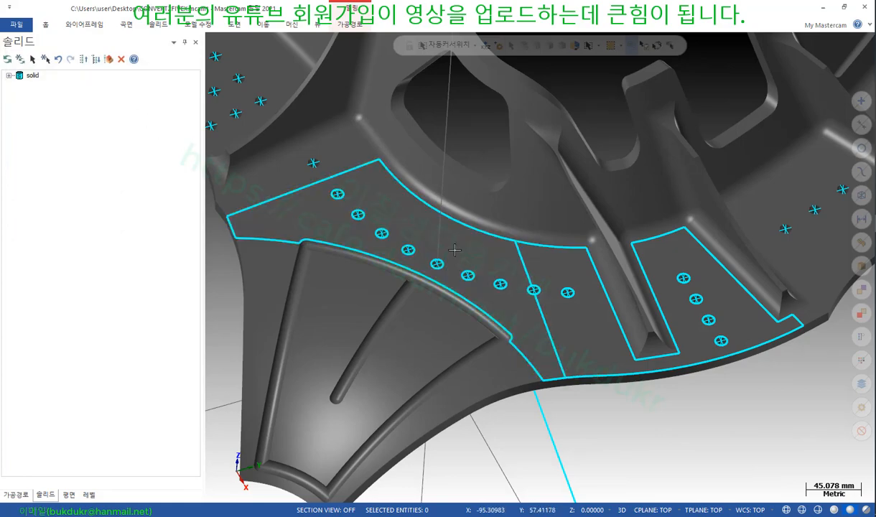
pyautogui.click(512, 302)
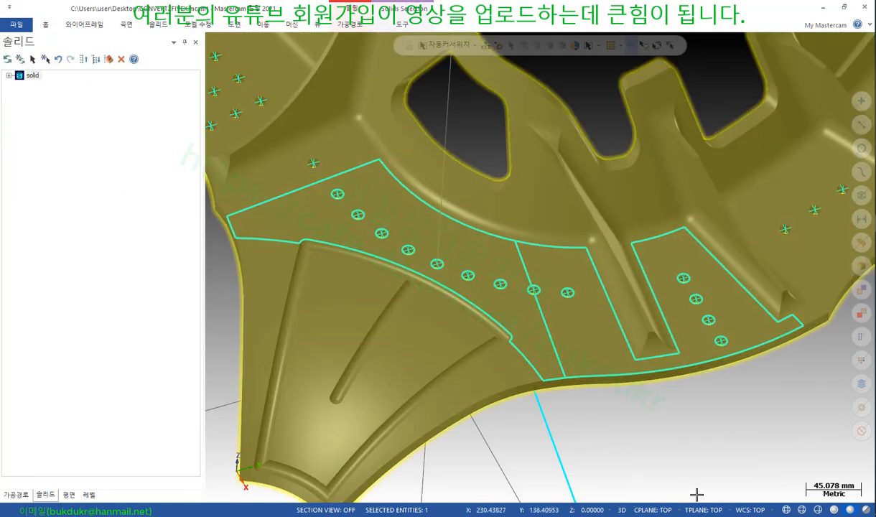
pyautogui.scroll(-2, 696, 494)
pyautogui.scroll(-2, 237, 281)
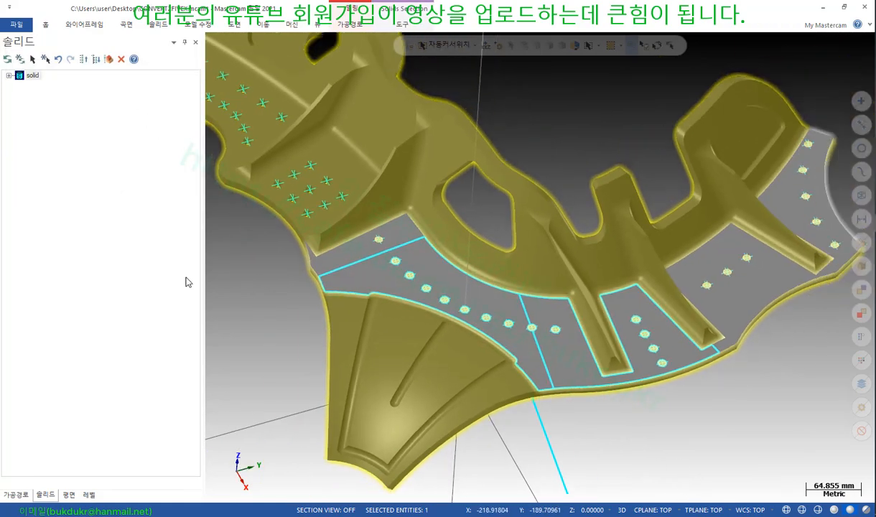
pyautogui.click(378, 366)
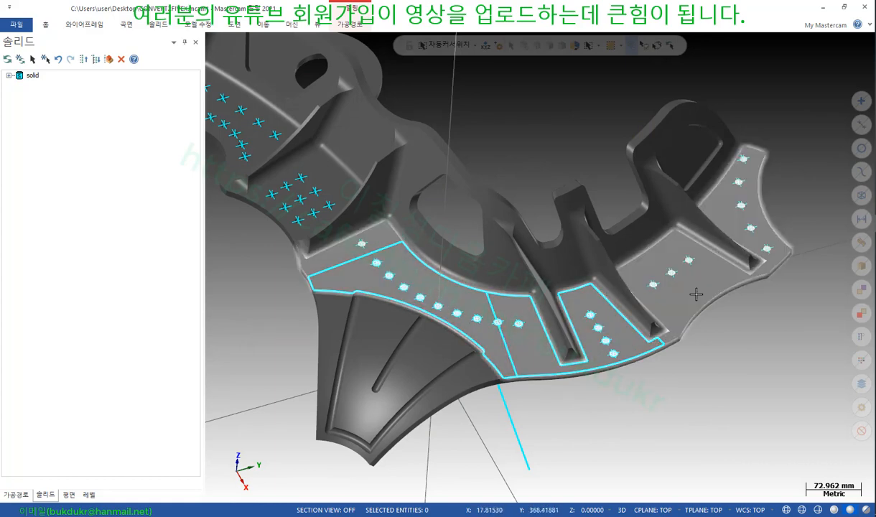
# Set the color of the merged perforated flange face to dark blue
pyautogui.click(196, 25)
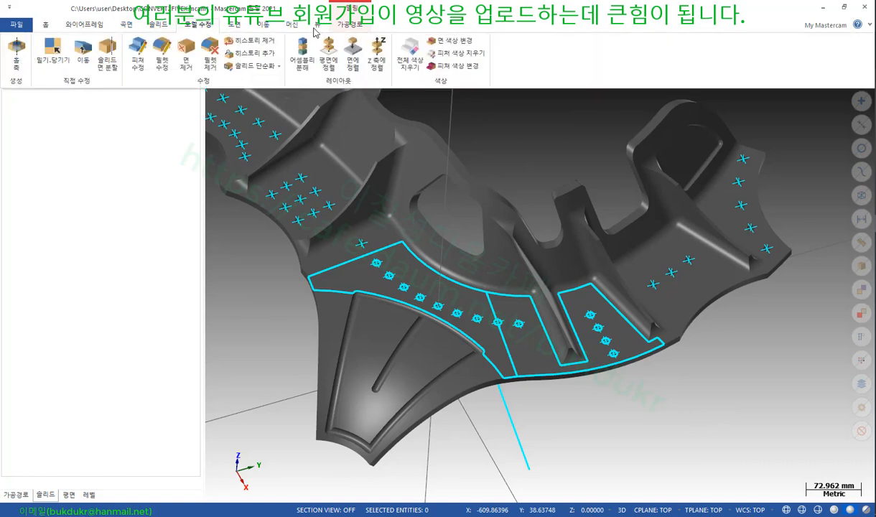
pyautogui.click(434, 41)
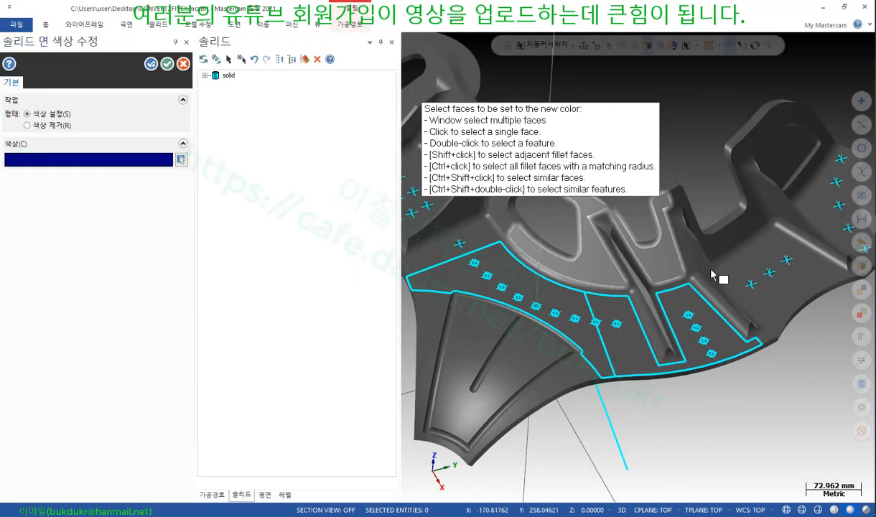
pyautogui.click(622, 358)
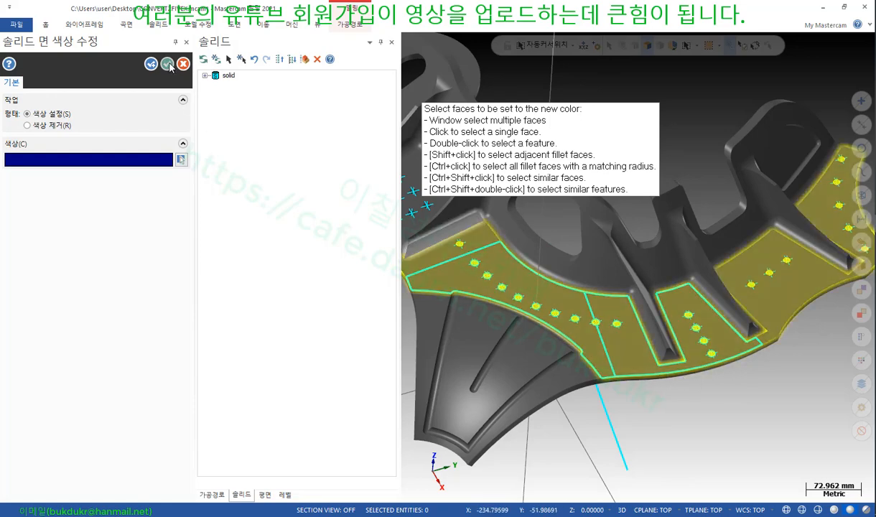
pyautogui.click(168, 64)
pyautogui.moveTo(560, 309); pyautogui.dragTo(668, 334, button='middle')
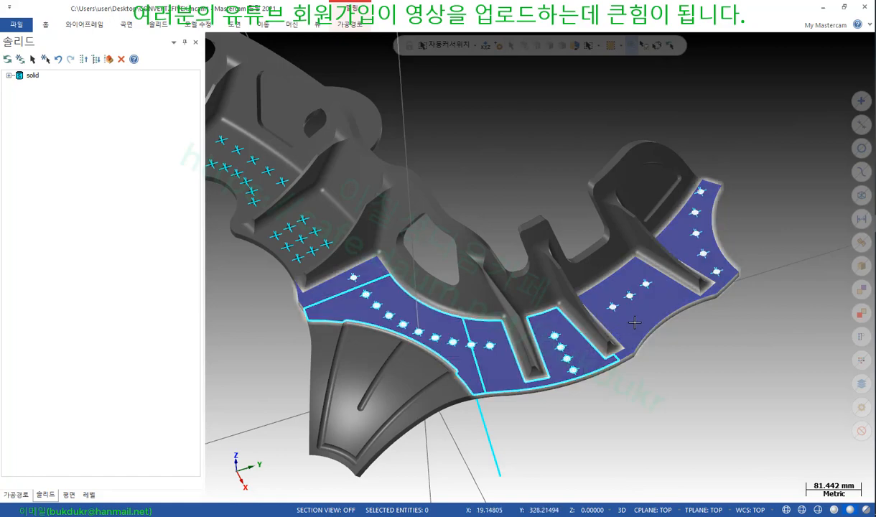
pyautogui.scroll(5, 476, 385)
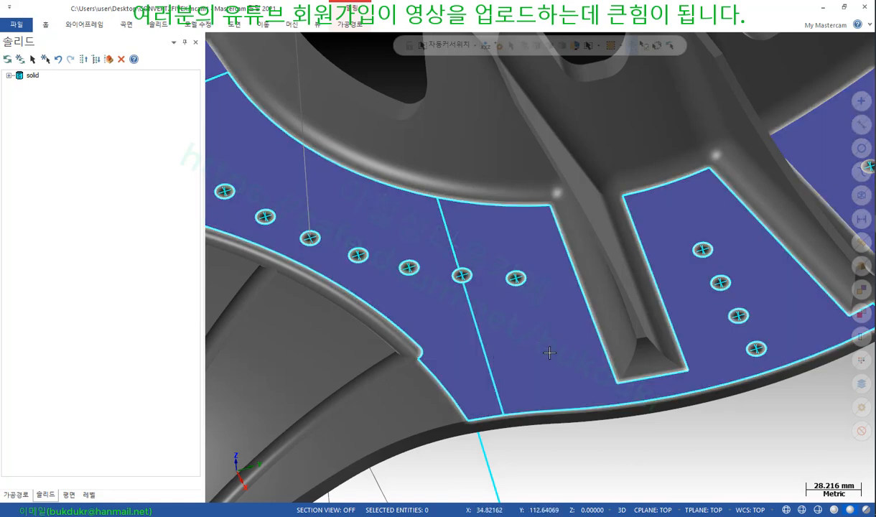
pyautogui.scroll(-4, 622, 406)
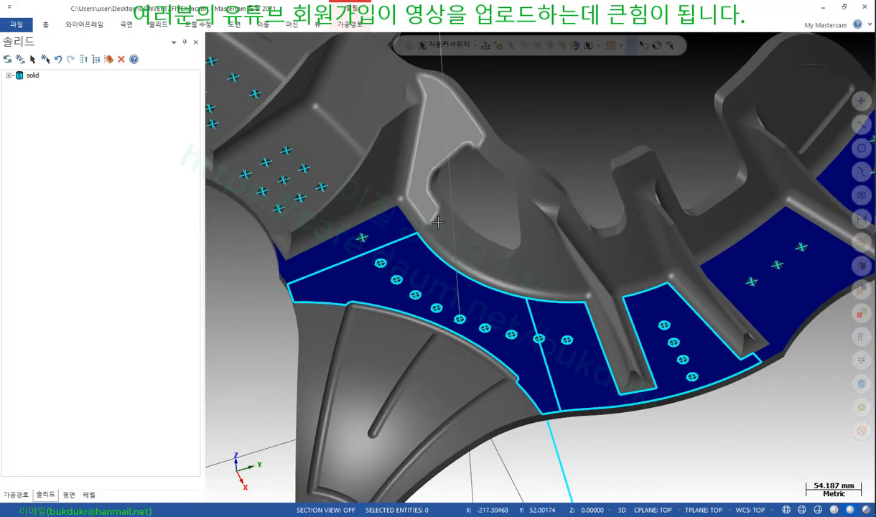
# Try to simplify the solid at the smooth wall faces surrounding the curved slot above the dark blue flange
pyautogui.scroll(3, 473, 116)
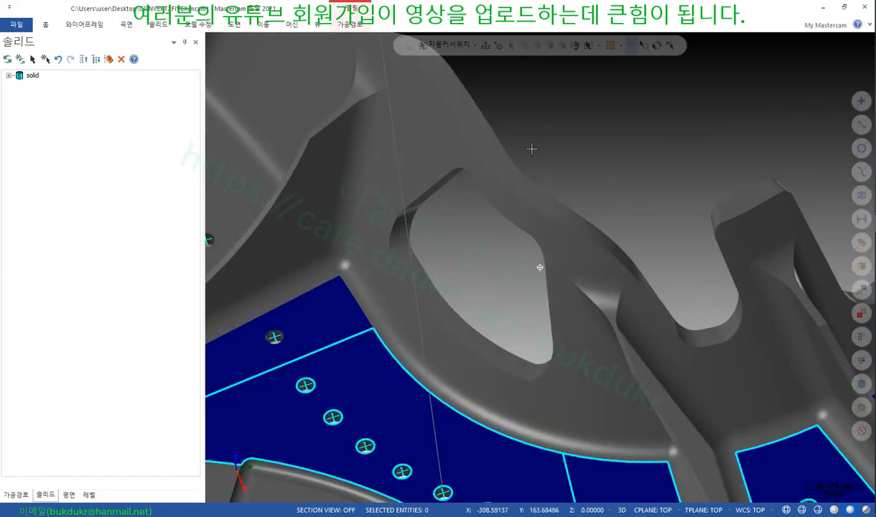
pyautogui.moveTo(532, 149)
pyautogui.mouseDown(button='middle')
pyautogui.moveTo(495, 161)
pyautogui.moveTo(513, 163)
pyautogui.mouseUp(button='middle')
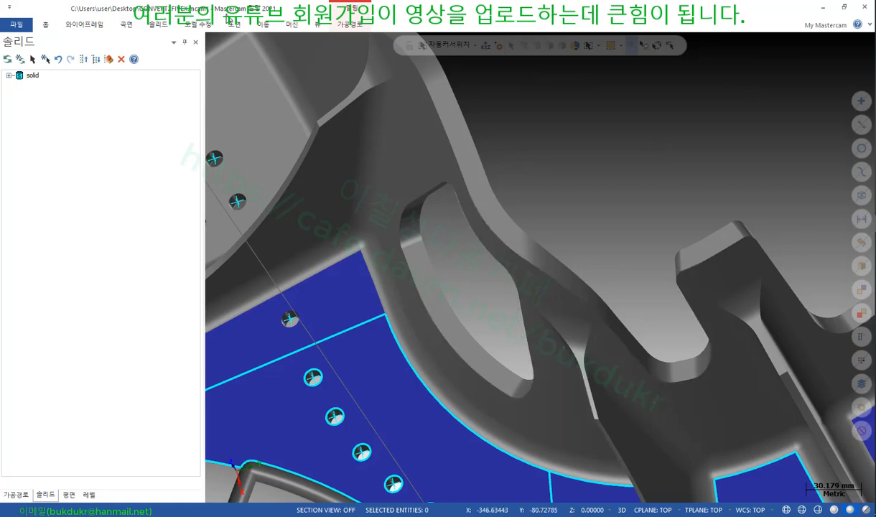
pyautogui.click(201, 26)
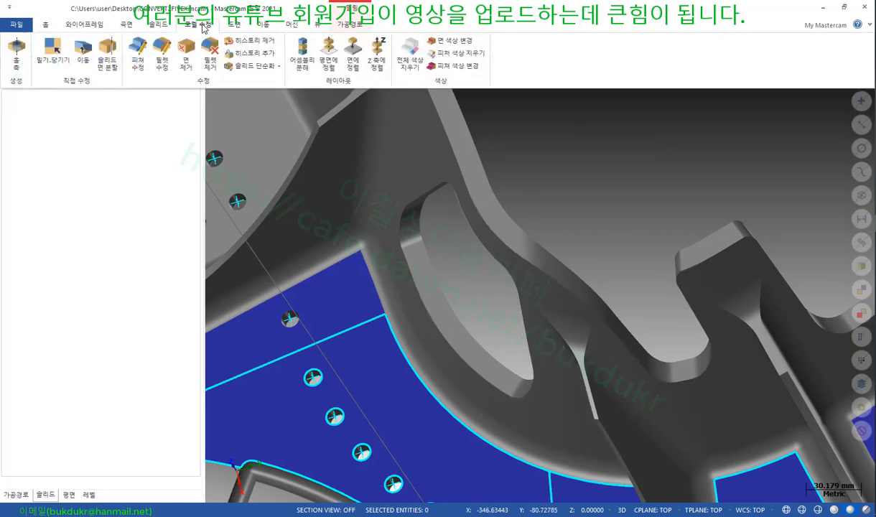
pyautogui.click(251, 65)
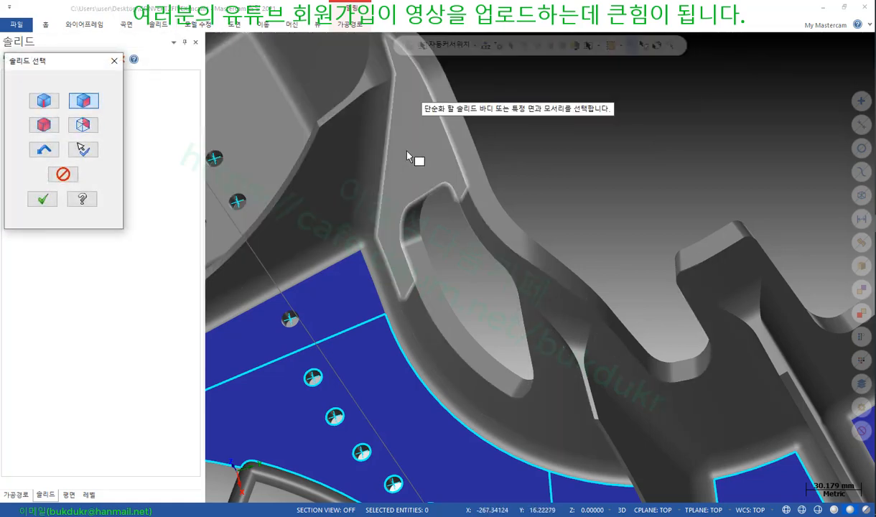
pyautogui.click(403, 154)
pyautogui.click(544, 303)
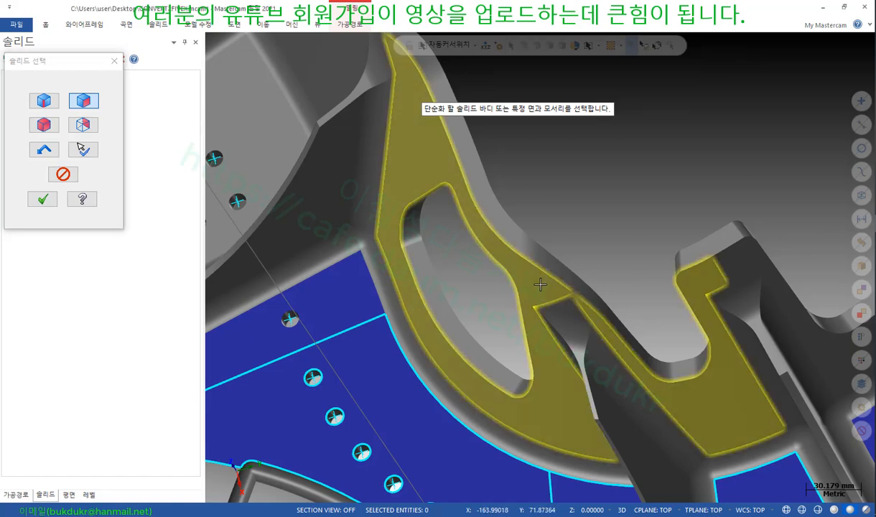
pyautogui.click(43, 199)
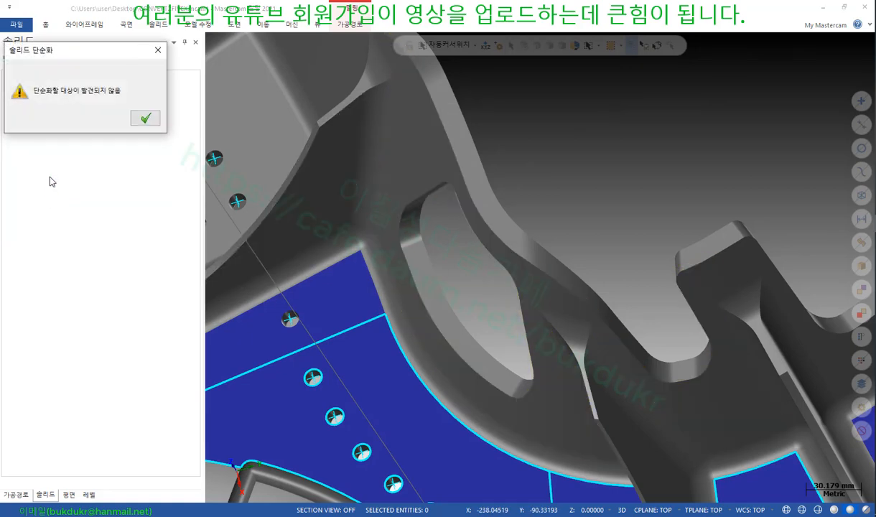
pyautogui.click(144, 119)
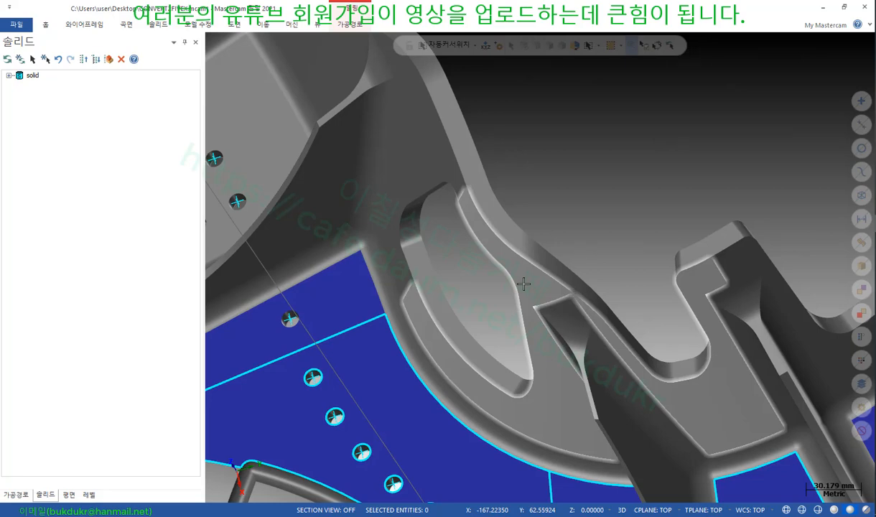
pyautogui.scroll(-4, 524, 284)
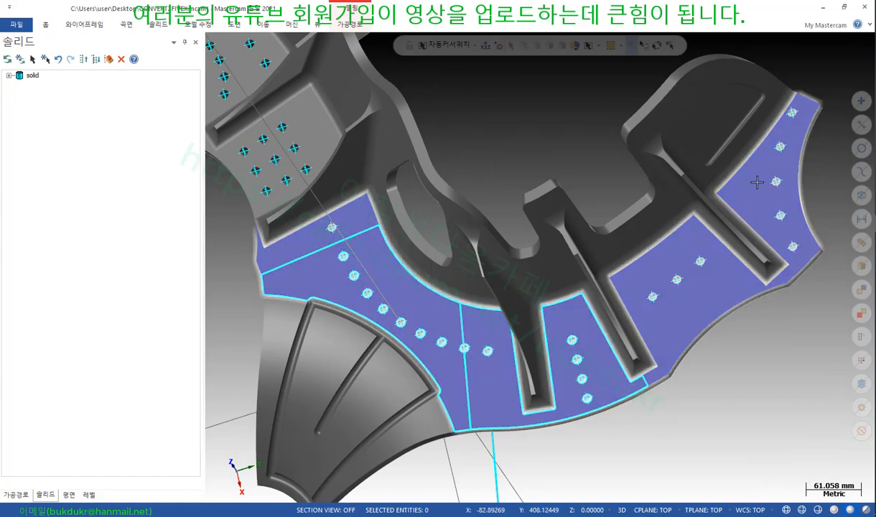
# Switch to the Mastercam 2021 textbook PDF in Adobe Acrobat and examine the before and after figures of section (7) on solid simplification
pyautogui.hotkey('alt', 'Tab')
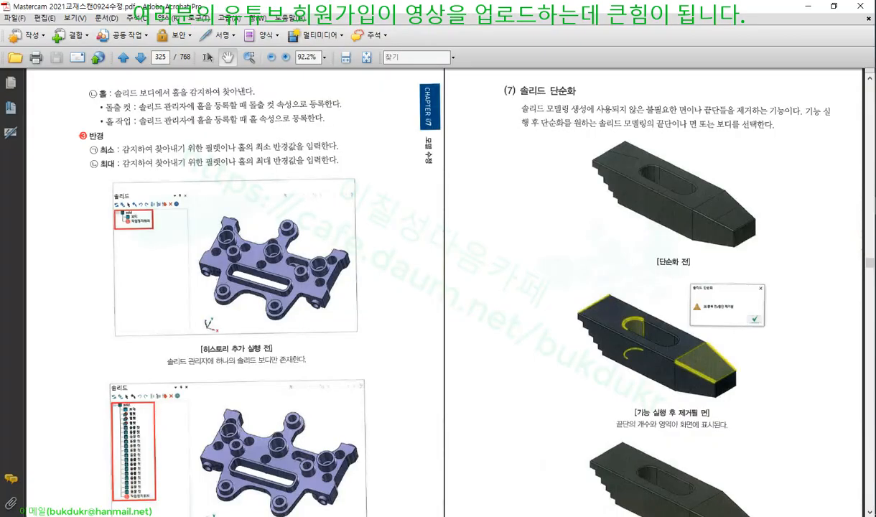
pyautogui.scroll(-3, 573, 213)
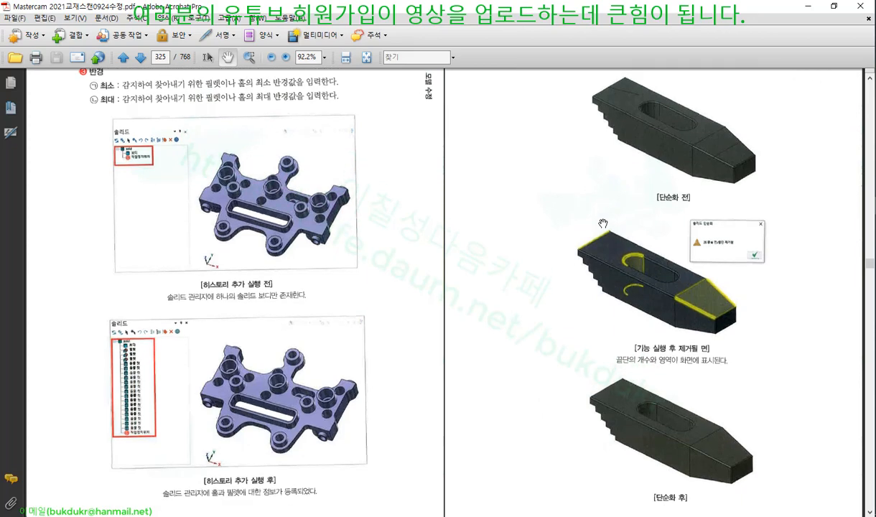
pyautogui.scroll(-3, 615, 202)
pyautogui.scroll(4, 747, 143)
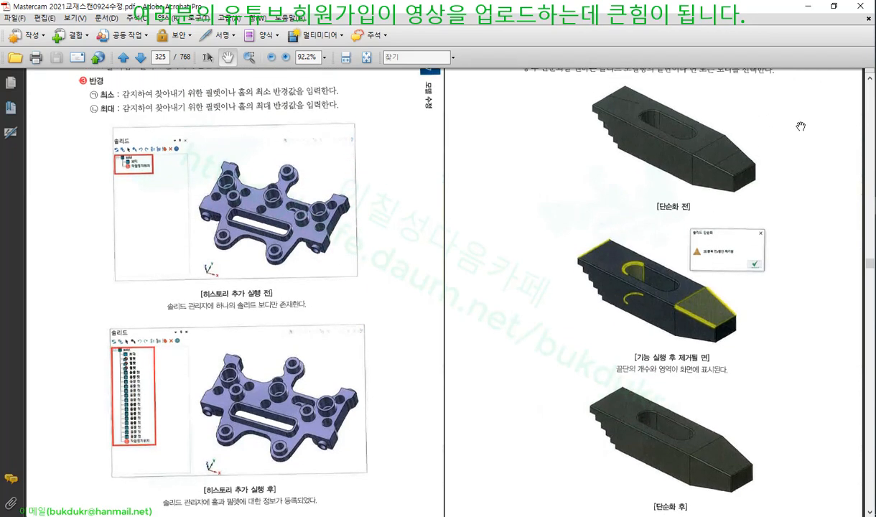
# Mark the sloped end face in red on the three solid simplification figures and close the pen markup
pyautogui.hotkey('alt', 'Tab')
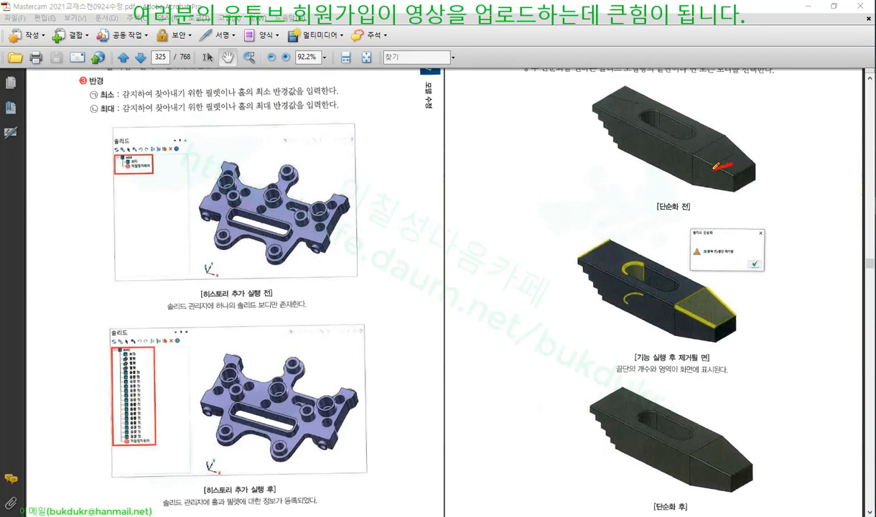
pyautogui.moveTo(728, 143); pyautogui.dragTo(746, 150)
pyautogui.moveTo(714, 318); pyautogui.dragTo(693, 309)
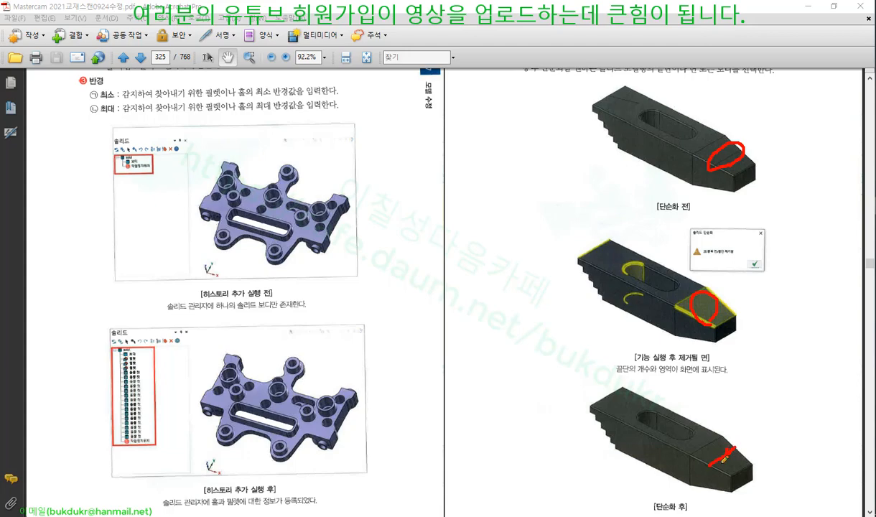
pyautogui.rightClick(796, 271)
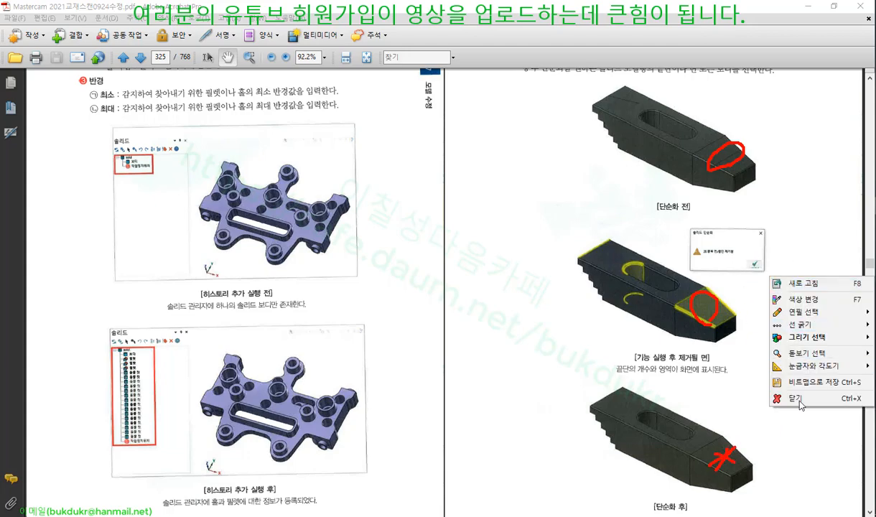
pyautogui.click(779, 398)
# Go to section (8) 최적화 on page 327 and underline its whole description paragraph in red
pyautogui.scroll(-10, 542, 274)
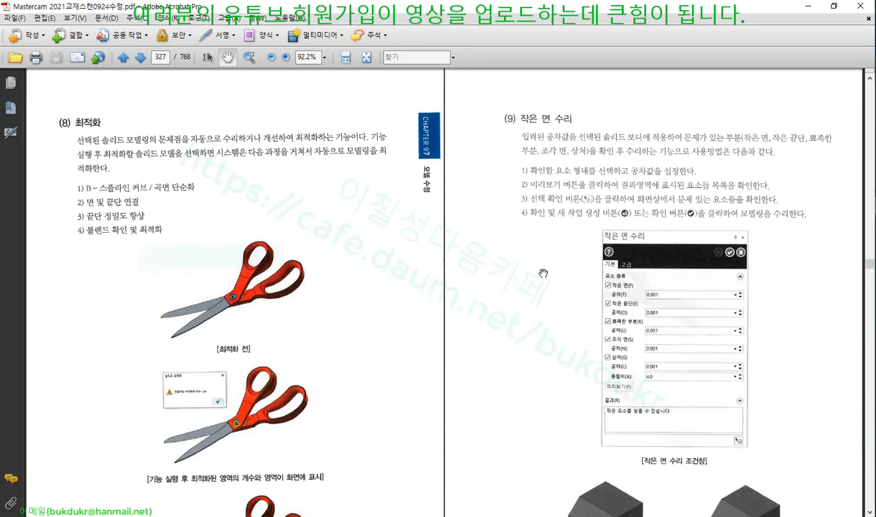
pyautogui.scroll(-2, 544, 274)
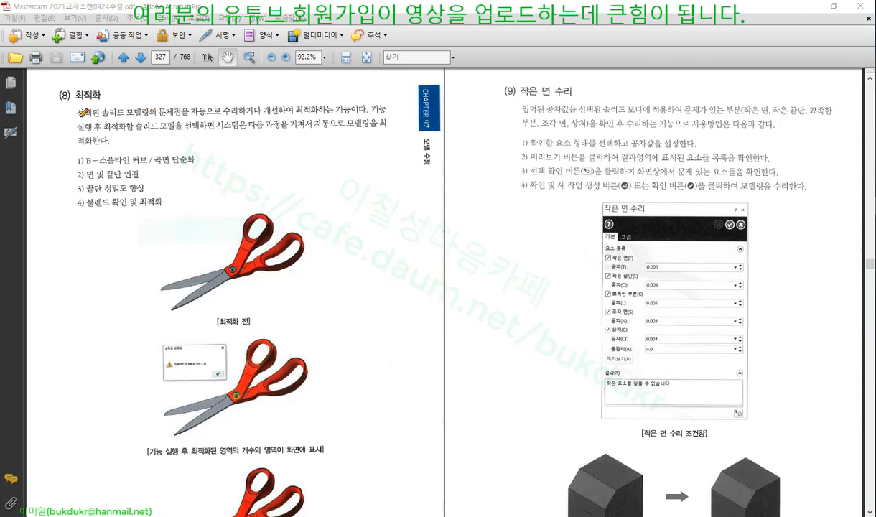
pyautogui.moveTo(79, 114); pyautogui.dragTo(386, 112)
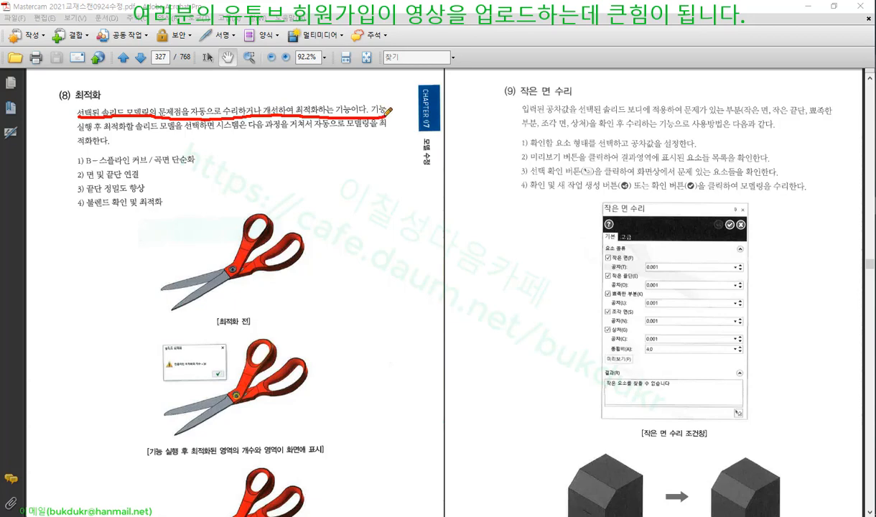
pyautogui.moveTo(79, 130); pyautogui.dragTo(383, 123)
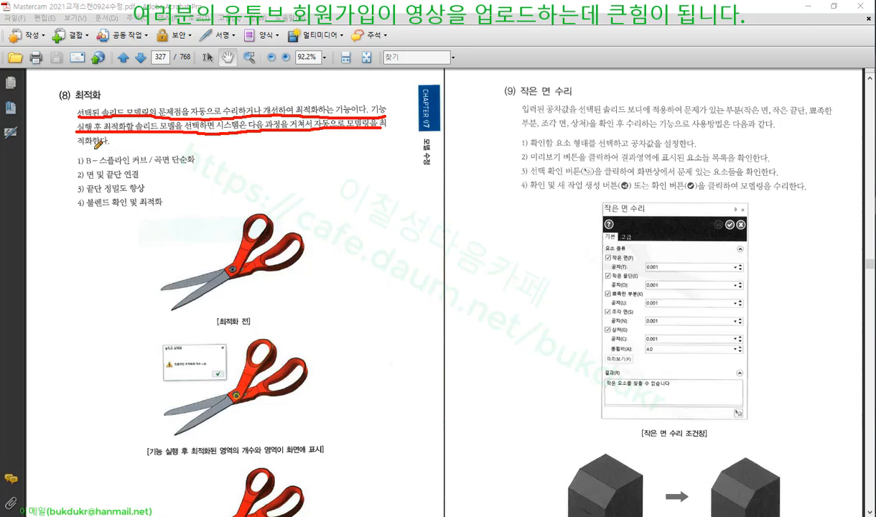
pyautogui.moveTo(77, 143); pyautogui.dragTo(113, 144)
# Underline the four listed optimization stages, box 곡면 단순화, draw lines above the scissors handle, and bracket the list in red
pyautogui.moveTo(101, 164)
pyautogui.mouseDown()
pyautogui.moveTo(196, 163)
pyautogui.moveTo(192, 148)
pyautogui.moveTo(197, 164)
pyautogui.mouseUp()
pyautogui.moveTo(86, 179); pyautogui.dragTo(143, 179)
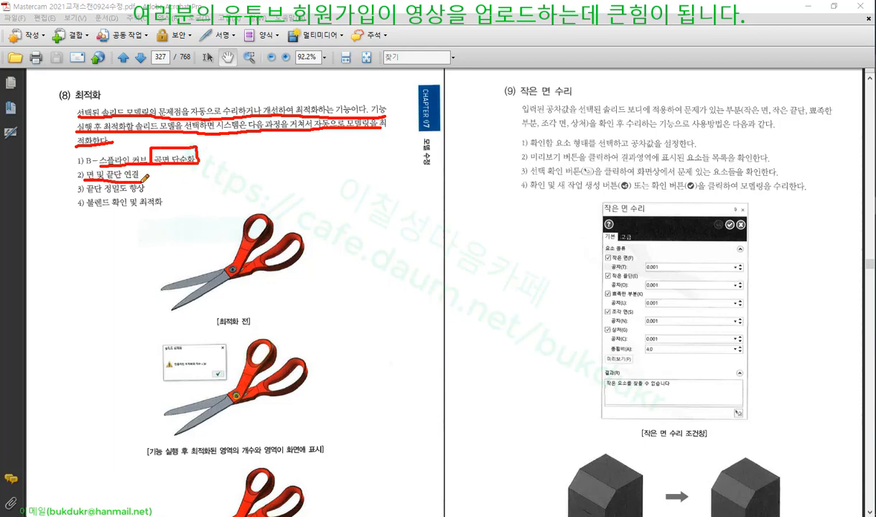
pyautogui.moveTo(256, 213)
pyautogui.mouseDown()
pyautogui.moveTo(274, 165)
pyautogui.moveTo(268, 206)
pyautogui.mouseUp()
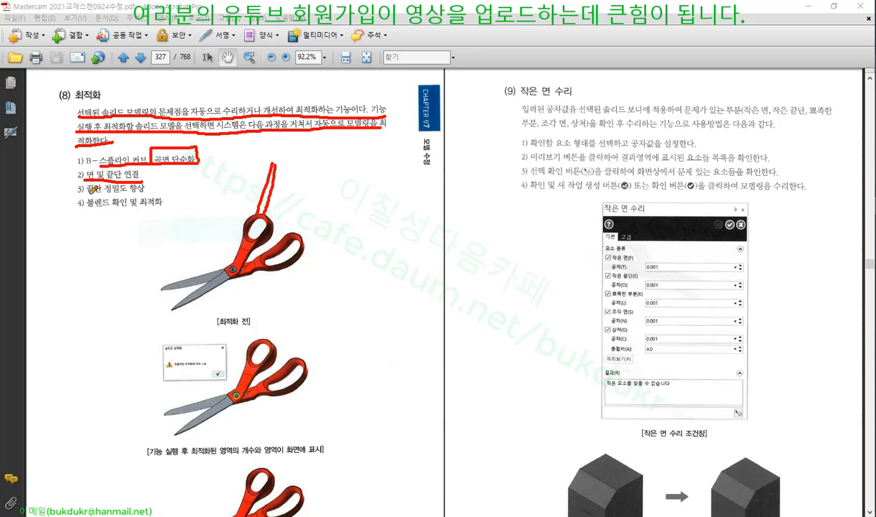
pyautogui.moveTo(87, 191); pyautogui.dragTo(145, 188)
pyautogui.moveTo(85, 208); pyautogui.dragTo(161, 207)
pyautogui.moveTo(73, 154); pyautogui.dragTo(77, 208)
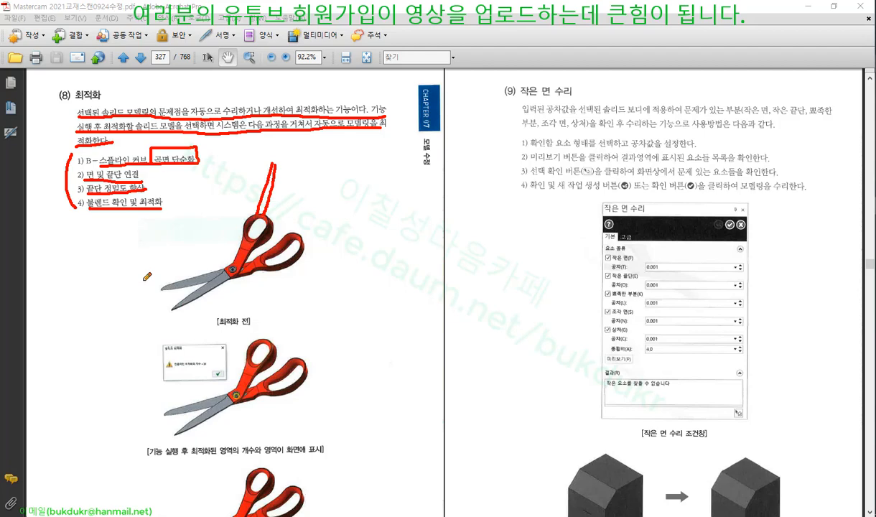
# Sketch two adjoining four-sided faces beside the scissors figure and thicken their shared edge
pyautogui.moveTo(342, 175); pyautogui.dragTo(354, 269)
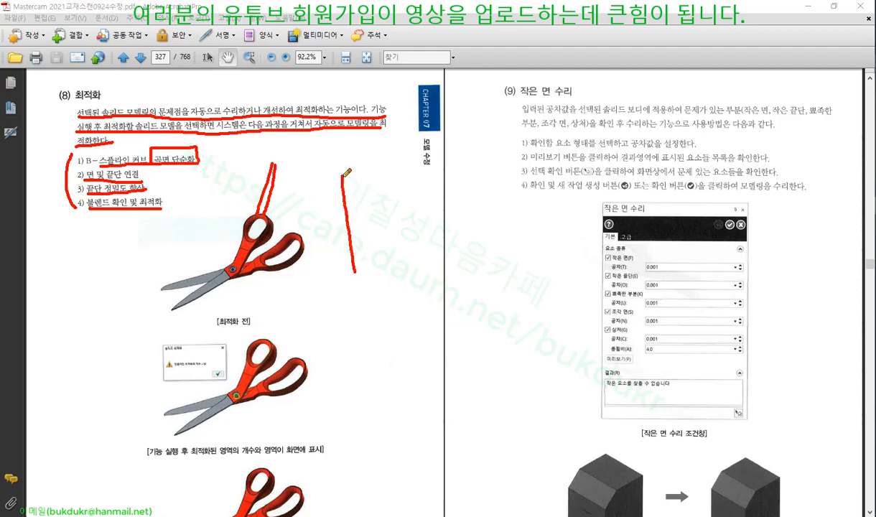
pyautogui.moveTo(344, 176)
pyautogui.mouseDown()
pyautogui.moveTo(425, 214)
pyautogui.moveTo(381, 281)
pyautogui.moveTo(341, 270)
pyautogui.mouseUp()
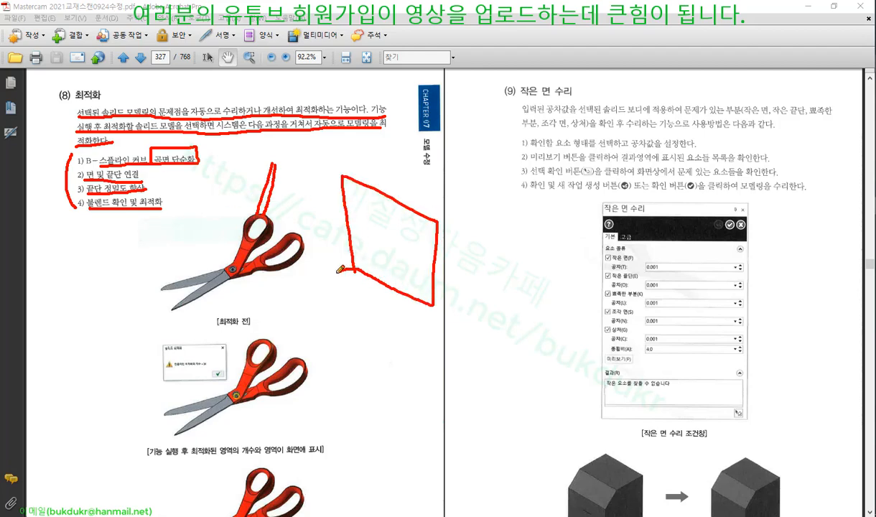
pyautogui.moveTo(342, 175)
pyautogui.mouseDown()
pyautogui.moveTo(298, 186)
pyautogui.moveTo(311, 248)
pyautogui.moveTo(351, 271)
pyautogui.mouseUp()
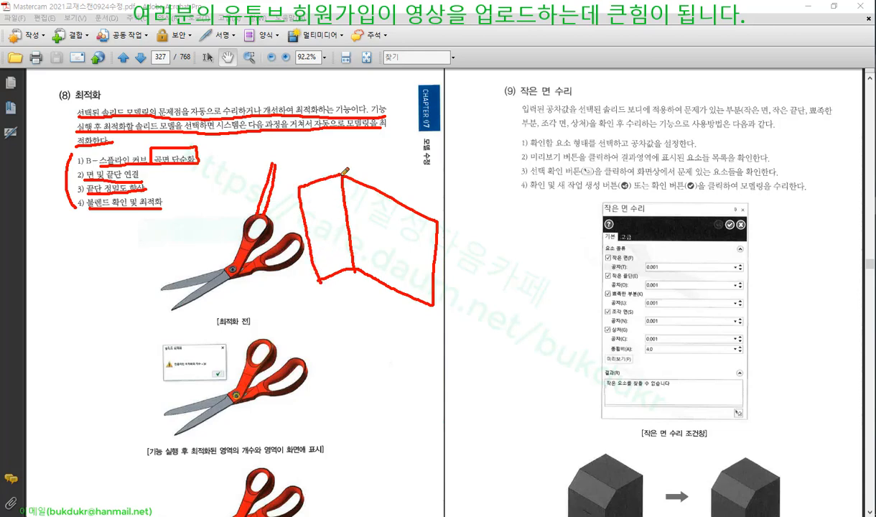
pyautogui.moveTo(343, 177)
pyautogui.mouseDown()
pyautogui.moveTo(354, 265)
pyautogui.moveTo(342, 176)
pyautogui.moveTo(354, 246)
pyautogui.moveTo(346, 204)
pyautogui.mouseUp()
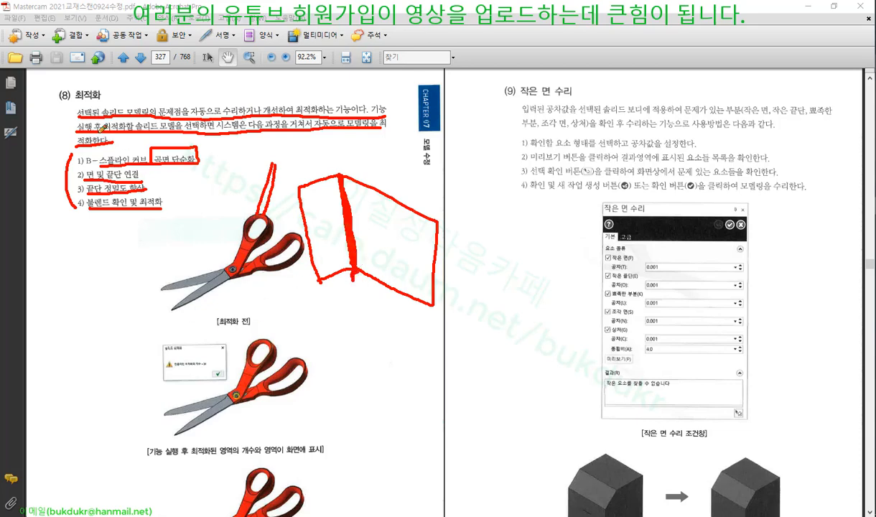
# Circle the section (8) heading, close the pen markup, and examine the scissors figures before and after optimization
pyautogui.moveTo(101, 101)
pyautogui.mouseDown()
pyautogui.moveTo(41, 90)
pyautogui.moveTo(122, 80)
pyautogui.moveTo(99, 102)
pyautogui.mouseUp()
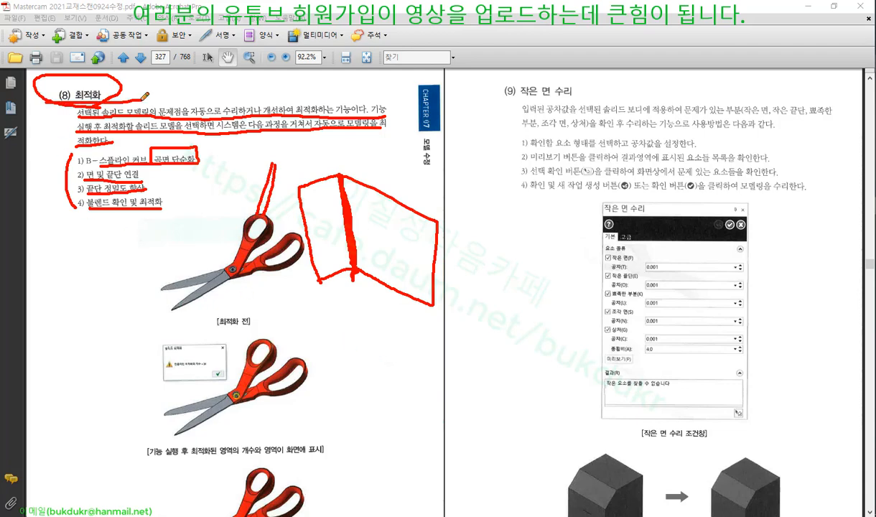
pyautogui.rightClick(254, 161)
pyautogui.click(273, 272)
pyautogui.scroll(-1, 268, 279)
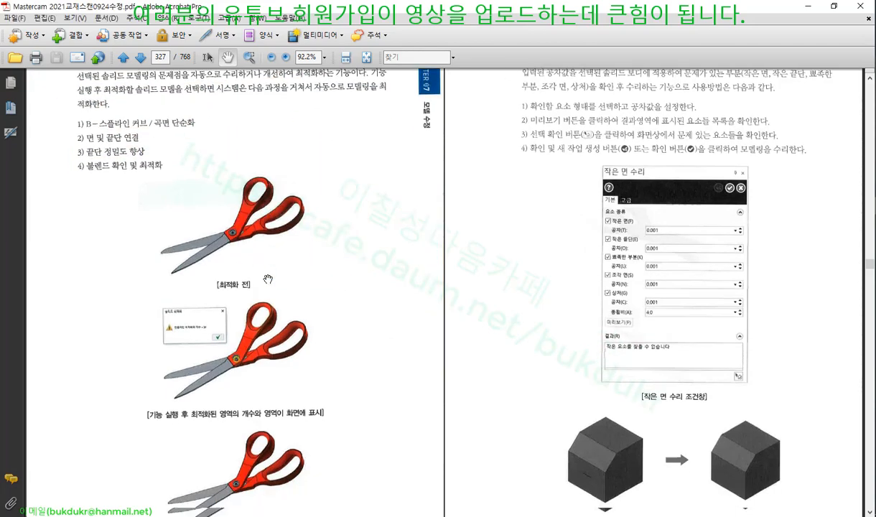
pyautogui.scroll(-2, 268, 279)
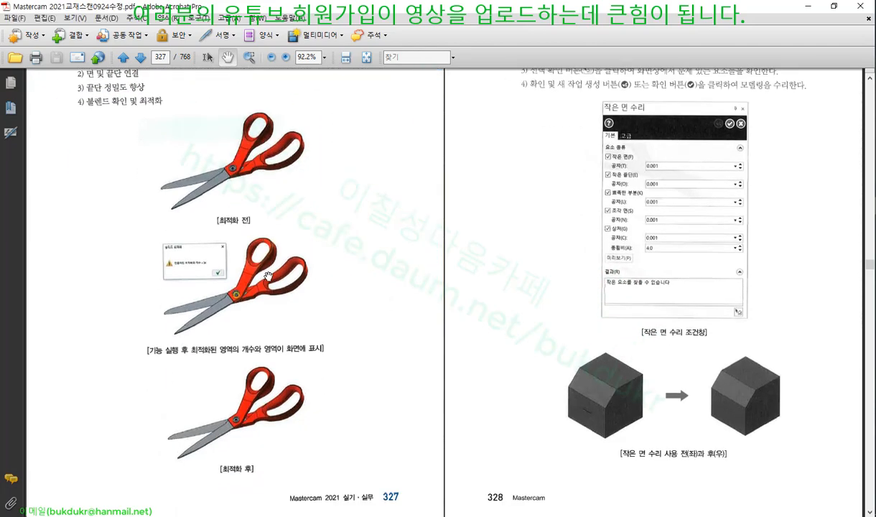
# Switch back to Mastercam and select the entire flanged solid body
pyautogui.hotkey('alt', 'Tab')
pyautogui.scroll(-1, 458, 349)
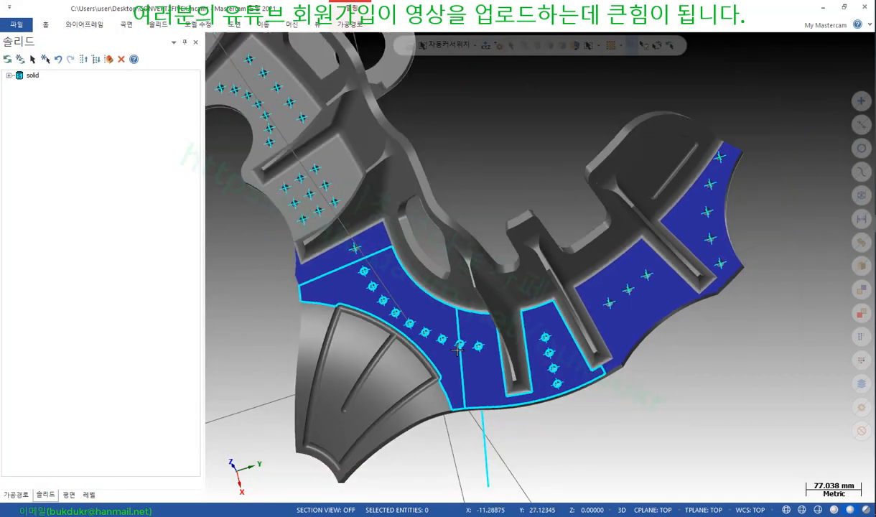
pyautogui.scroll(-2, 457, 350)
pyautogui.moveTo(458, 350); pyautogui.dragTo(523, 273, button='middle')
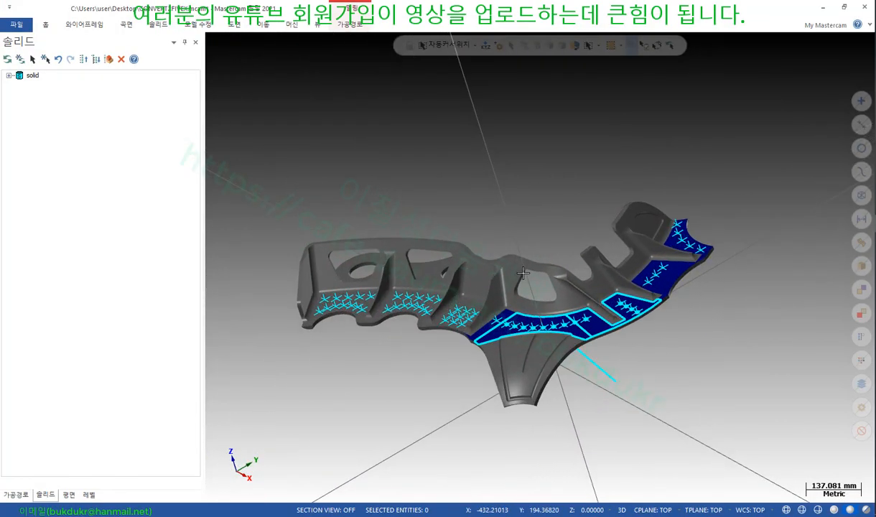
pyautogui.click(418, 248)
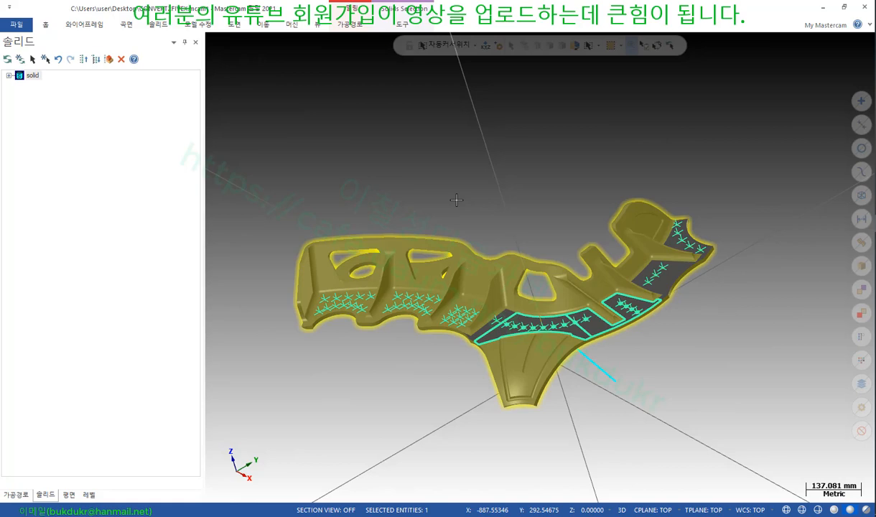
pyautogui.click(439, 249)
pyautogui.click(483, 263)
pyautogui.scroll(2, 483, 263)
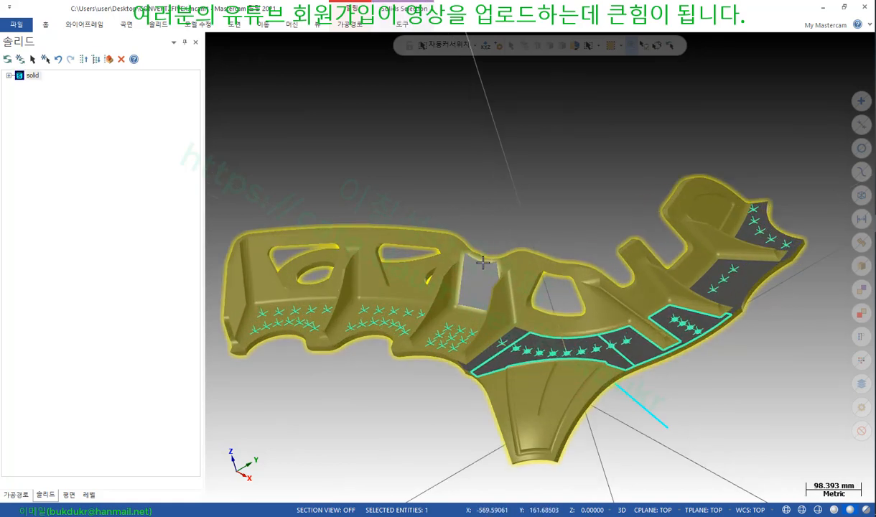
pyautogui.click(460, 250)
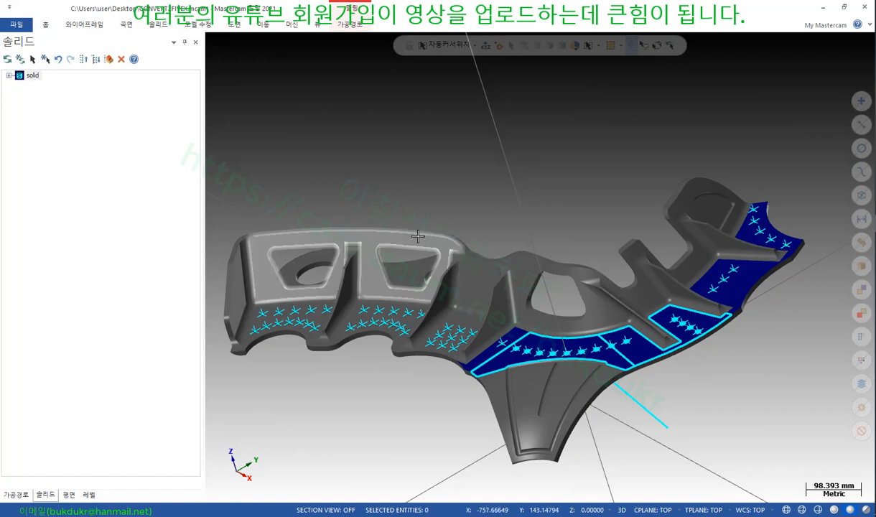
pyautogui.click(418, 235)
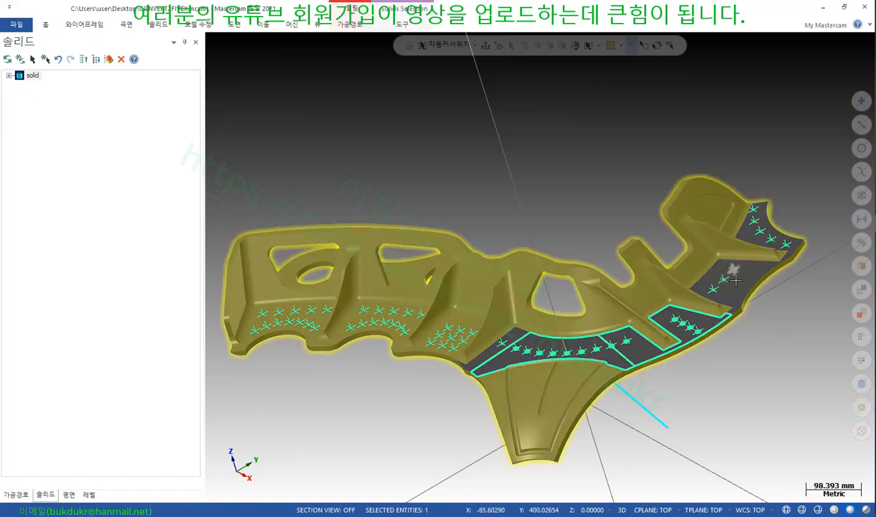
pyautogui.scroll(2, 770, 334)
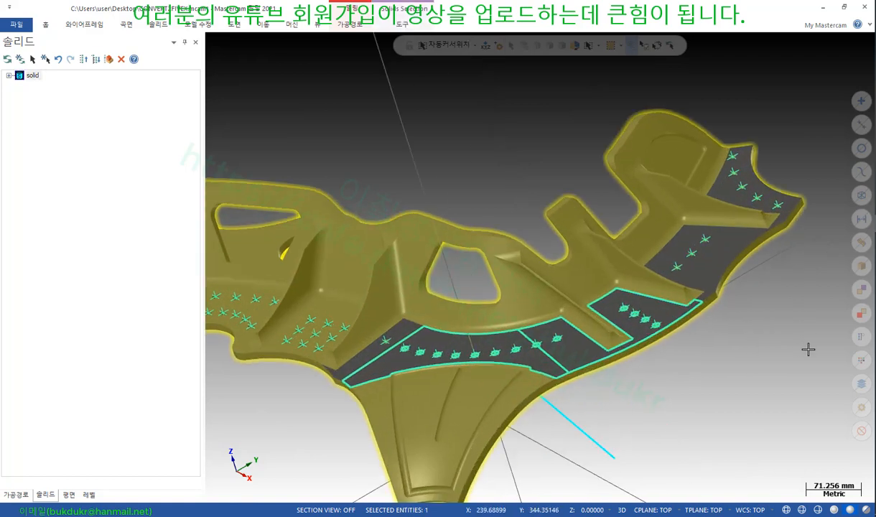
# Deselect the solid body and clear all assigned colors from its faces
pyautogui.click(763, 339)
pyautogui.scroll(-2, 761, 338)
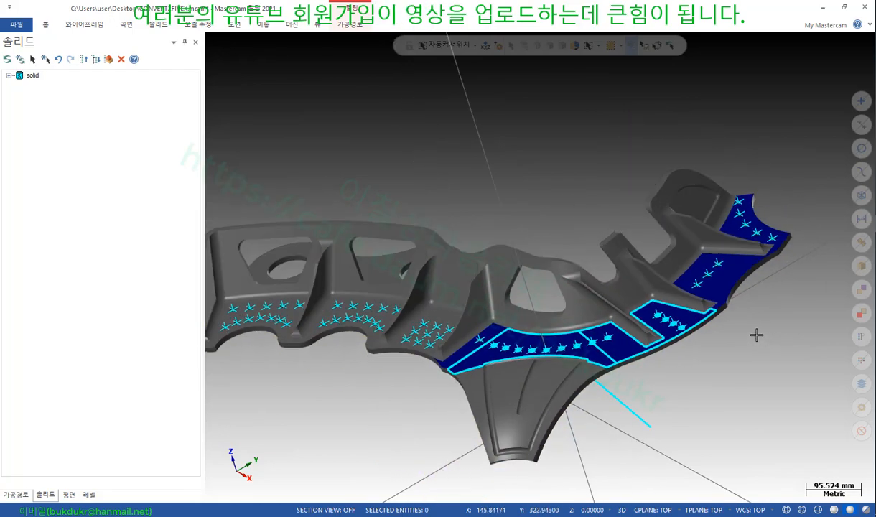
pyautogui.click(192, 27)
pyautogui.click(401, 55)
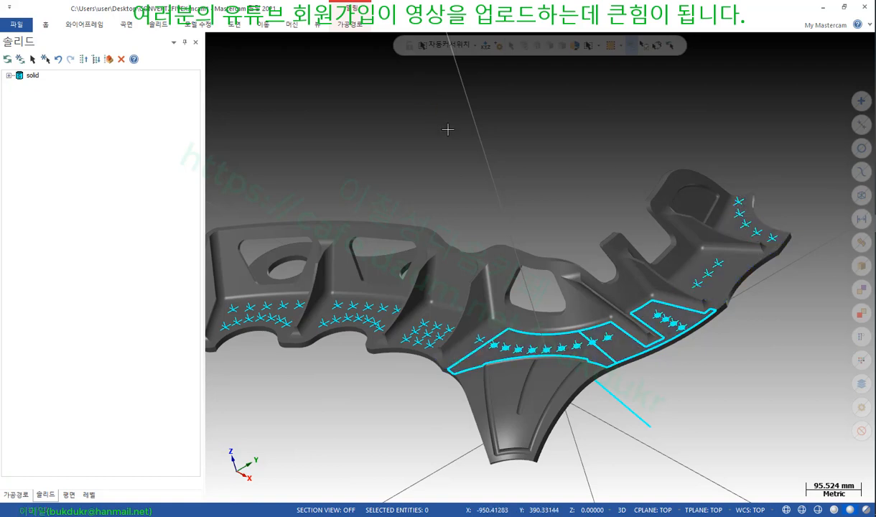
# Delete all the point and wireframe geometry by inverting a selection of the solid body, keeping only the solid
pyautogui.scroll(-2, 563, 180)
pyautogui.click(512, 233)
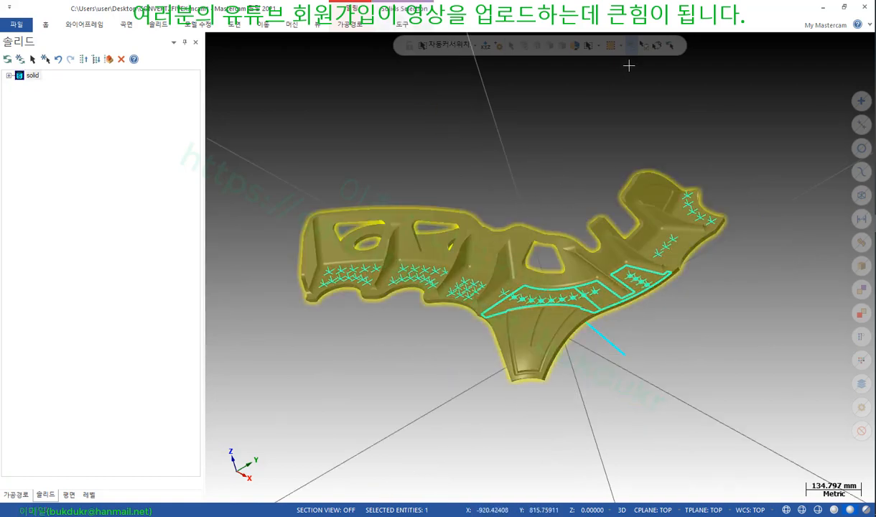
pyautogui.click(656, 46)
pyautogui.press('Delete')
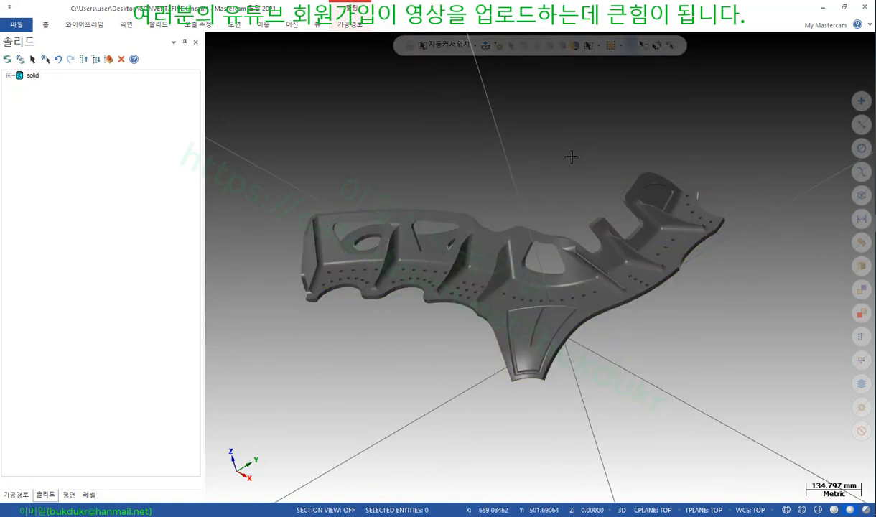
# Run Optimize (최적화) on the entire flanged solid body and accept the optimization report
pyautogui.scroll(2, 520, 194)
pyautogui.moveTo(520, 194); pyautogui.dragTo(557, 225, button='middle')
pyautogui.scroll(2, 546, 234)
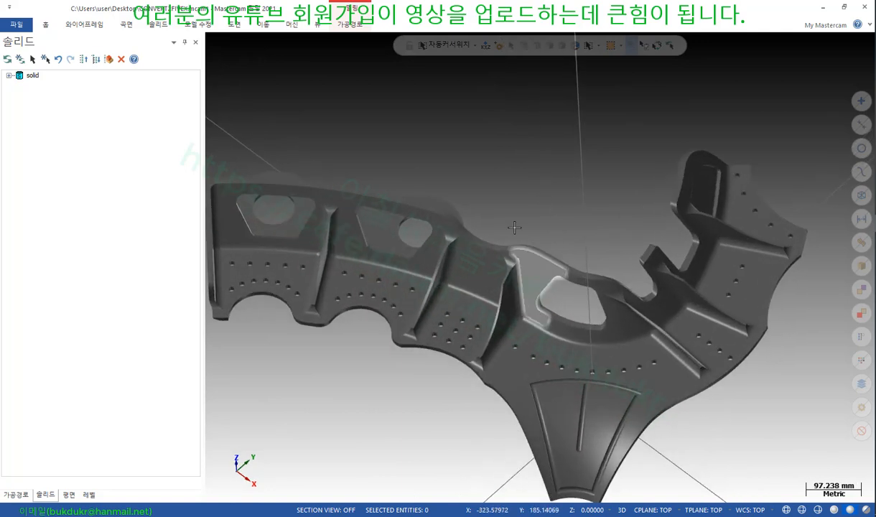
pyautogui.scroll(-3, 482, 202)
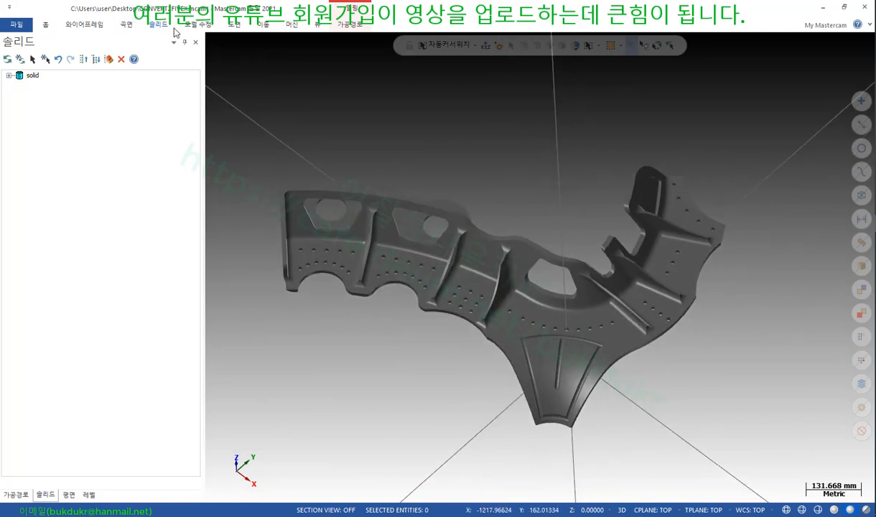
pyautogui.click(198, 24)
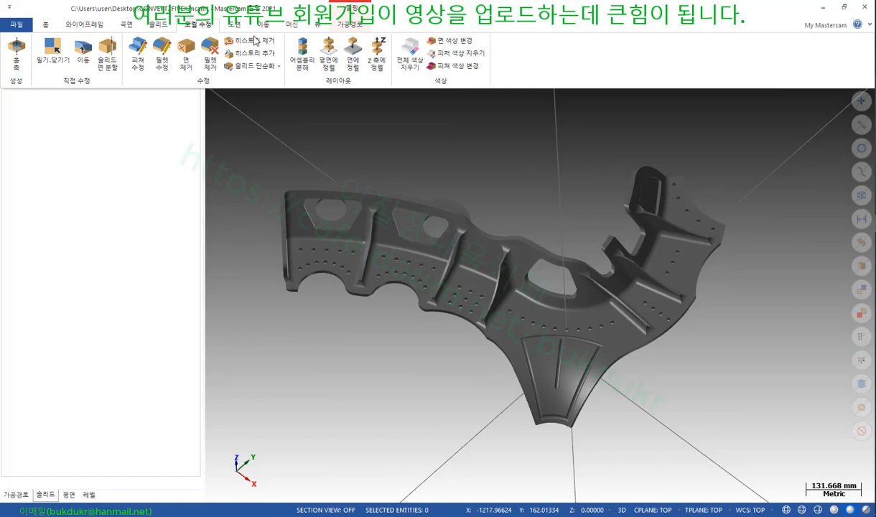
pyautogui.click(278, 66)
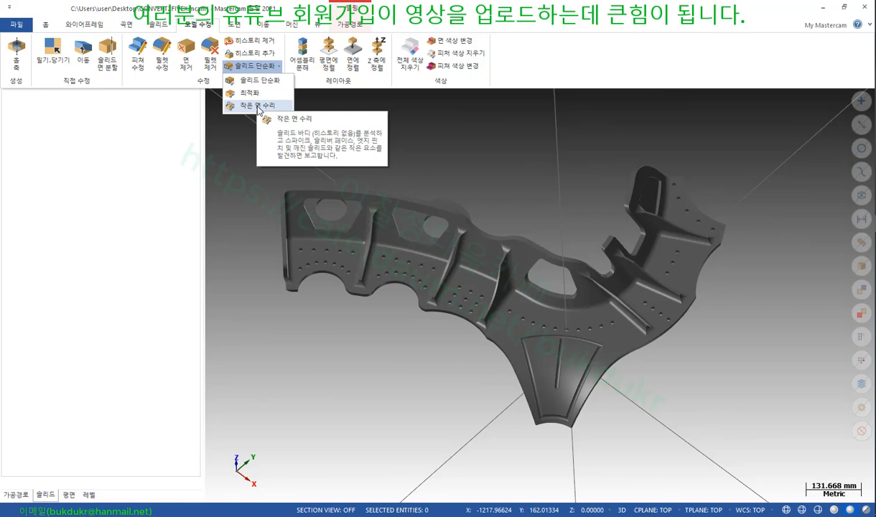
pyautogui.click(256, 98)
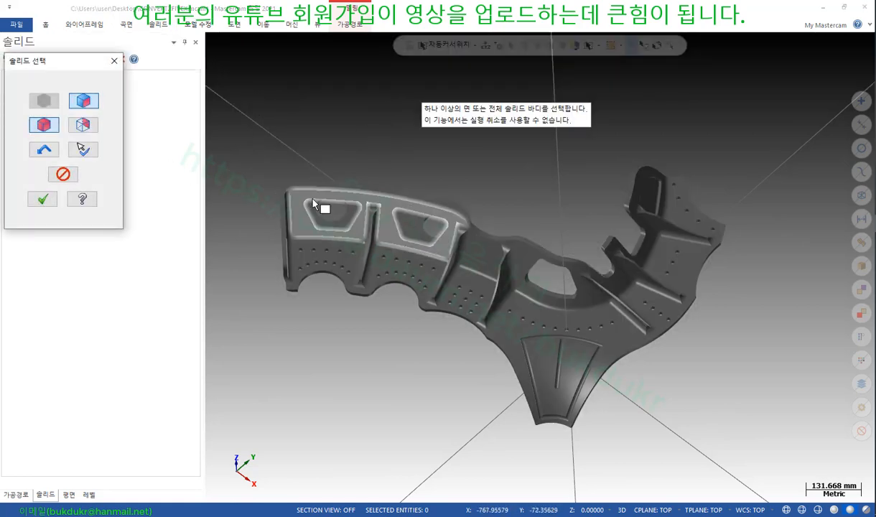
pyautogui.click(330, 228)
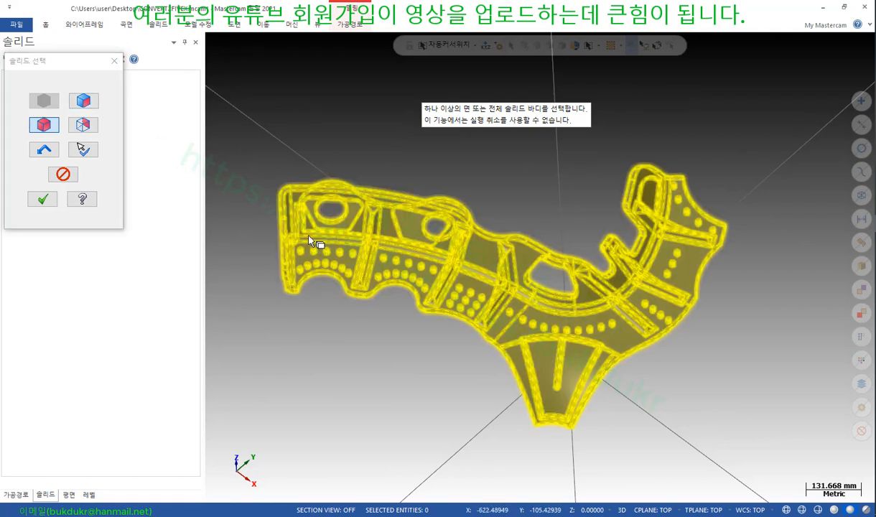
pyautogui.click(42, 199)
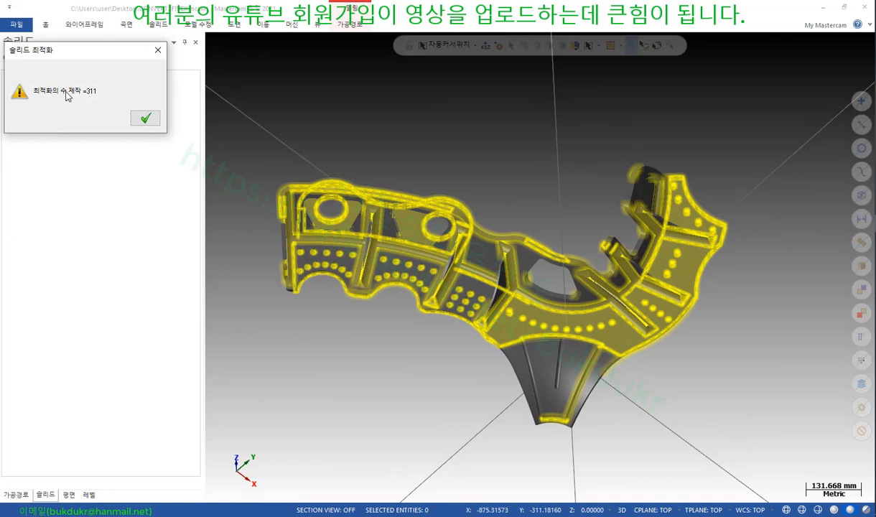
pyautogui.click(150, 119)
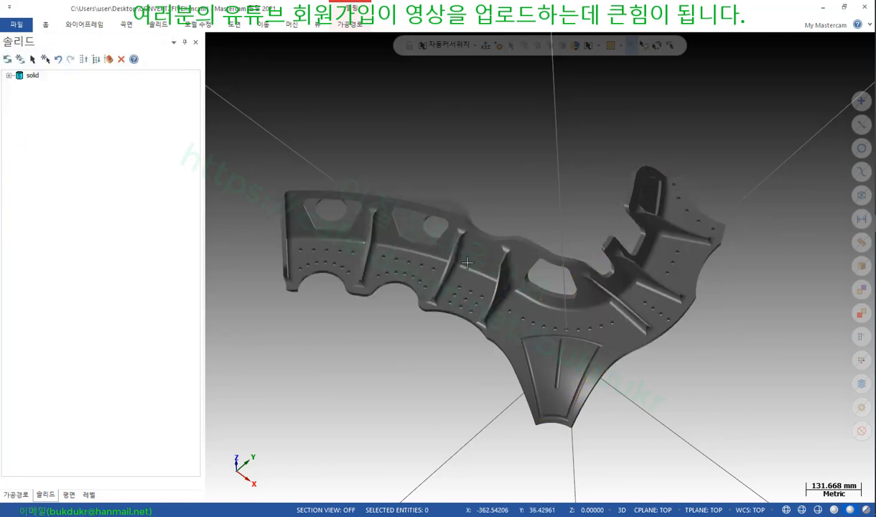
# Analyze the optimized solid body, run the solid check for errors, and close the analysis without changes
pyautogui.scroll(3, 503, 280)
pyautogui.moveTo(503, 280); pyautogui.dragTo(525, 251, button='middle')
pyautogui.click(525, 251)
pyautogui.scroll(-2, 521, 248)
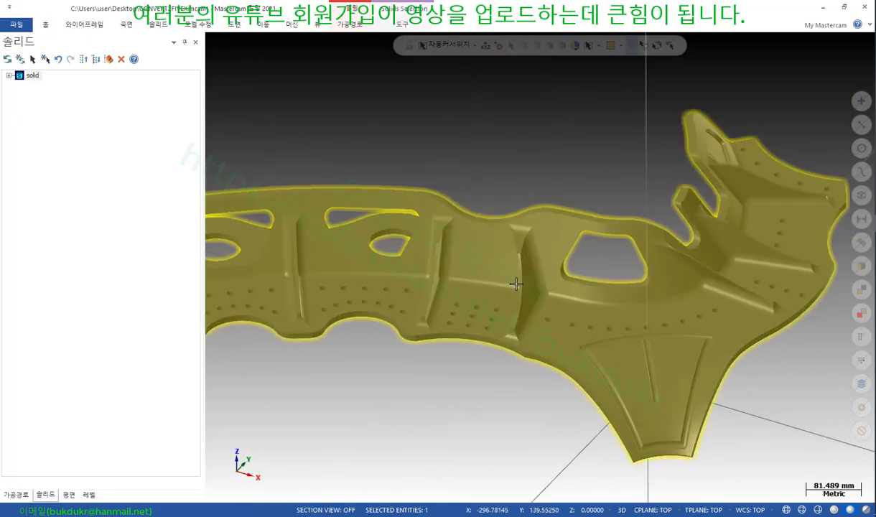
pyautogui.doubleClick(481, 224)
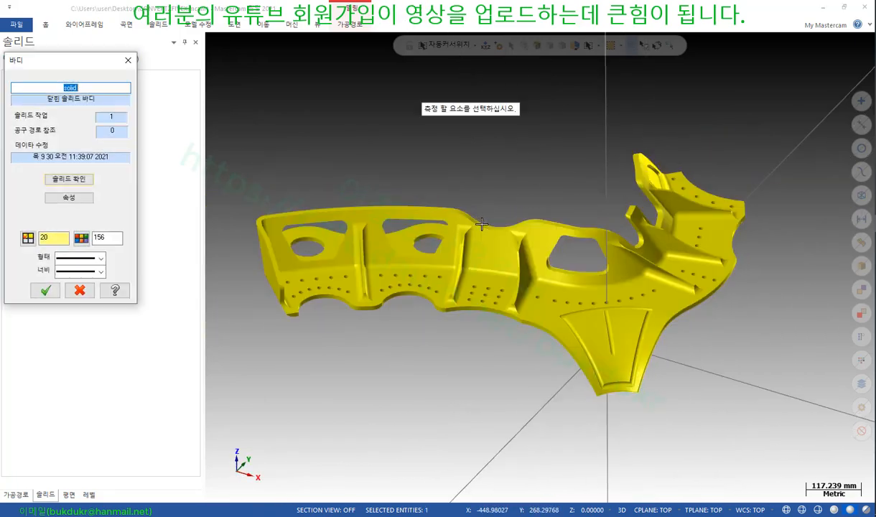
pyautogui.click(81, 183)
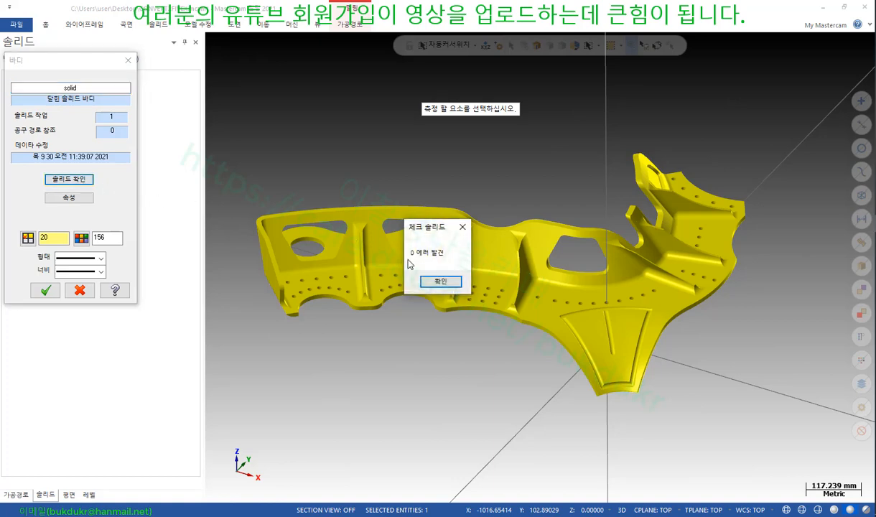
pyautogui.click(446, 281)
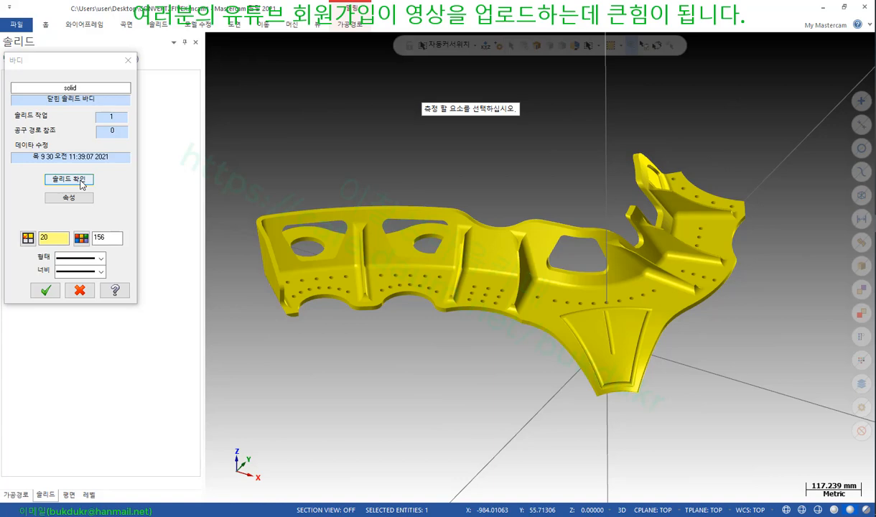
pyautogui.click(82, 291)
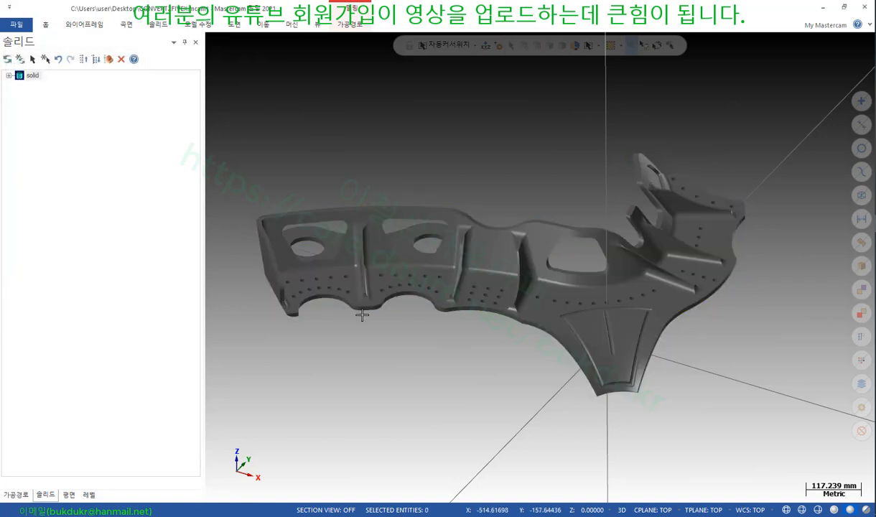
# Start Repair Small Faces (작은 면 수리) on the solid body and inspect the highlighted edge beside the window cutout up close
pyautogui.click(201, 26)
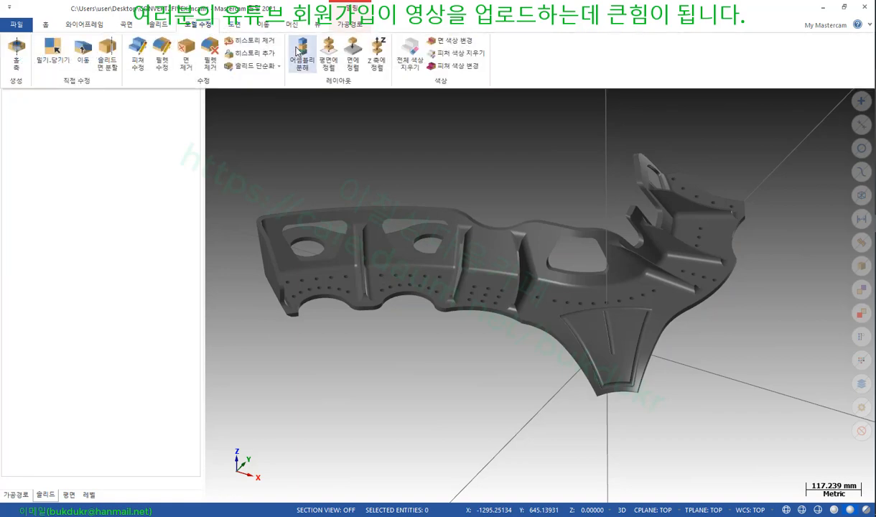
pyautogui.click(280, 67)
pyautogui.click(248, 106)
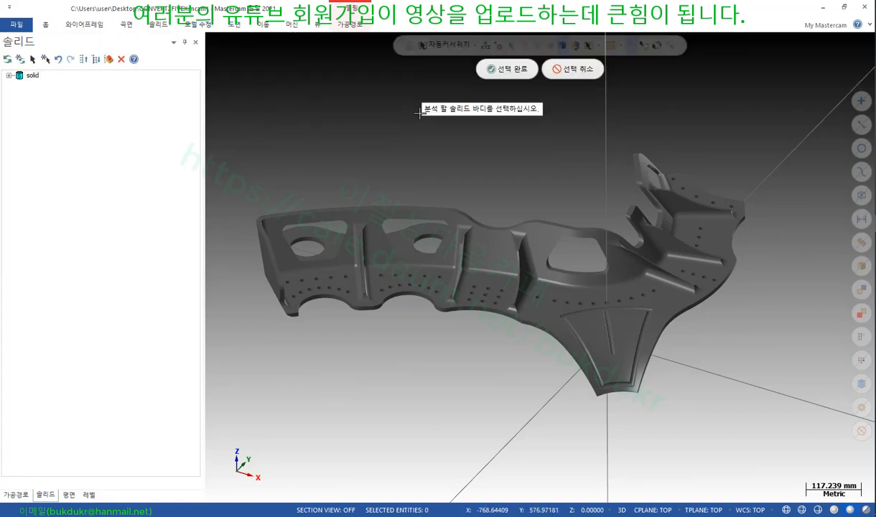
pyautogui.click(467, 229)
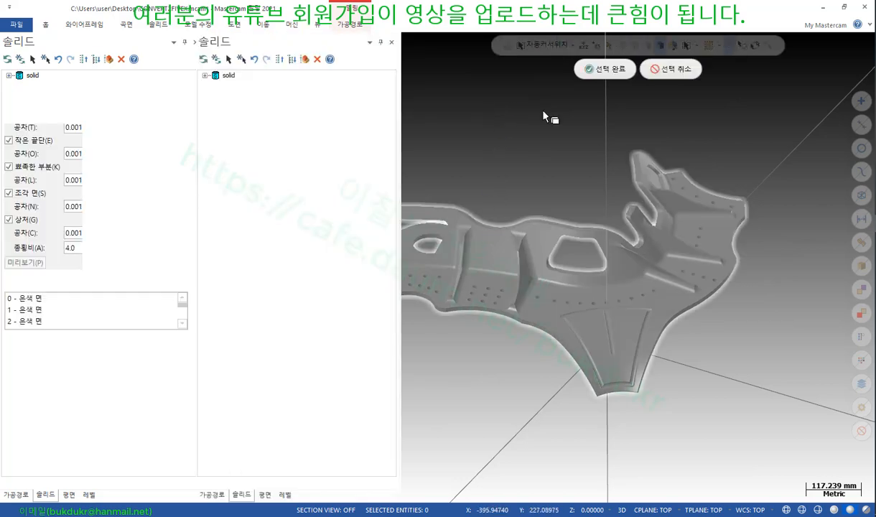
pyautogui.scroll(-2, 567, 173)
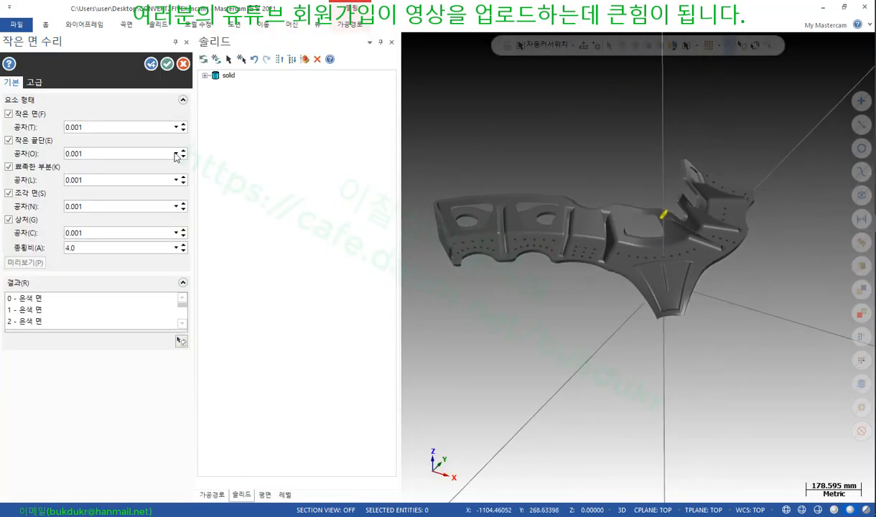
pyautogui.scroll(10, 665, 214)
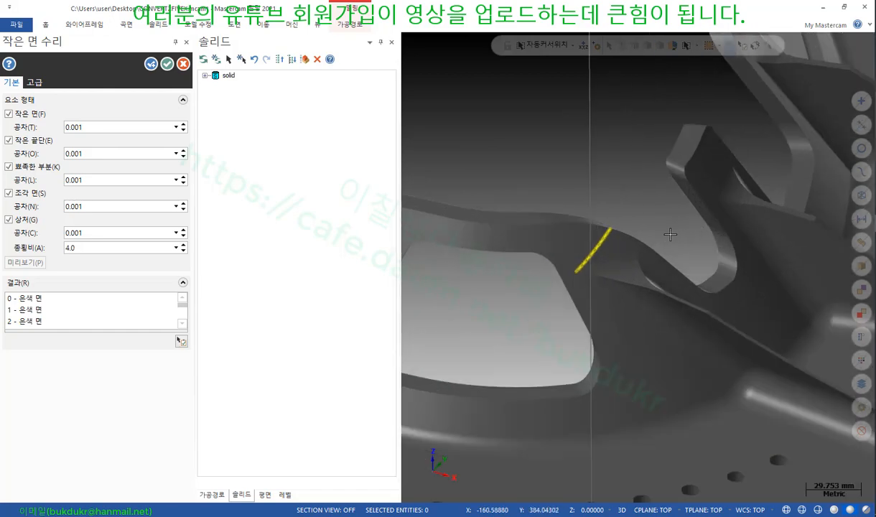
pyautogui.scroll(1, 546, 242)
pyautogui.moveTo(546, 230); pyautogui.dragTo(582, 234, button='middle')
pyautogui.scroll(3, 608, 197)
pyautogui.scroll(-2, 739, 298)
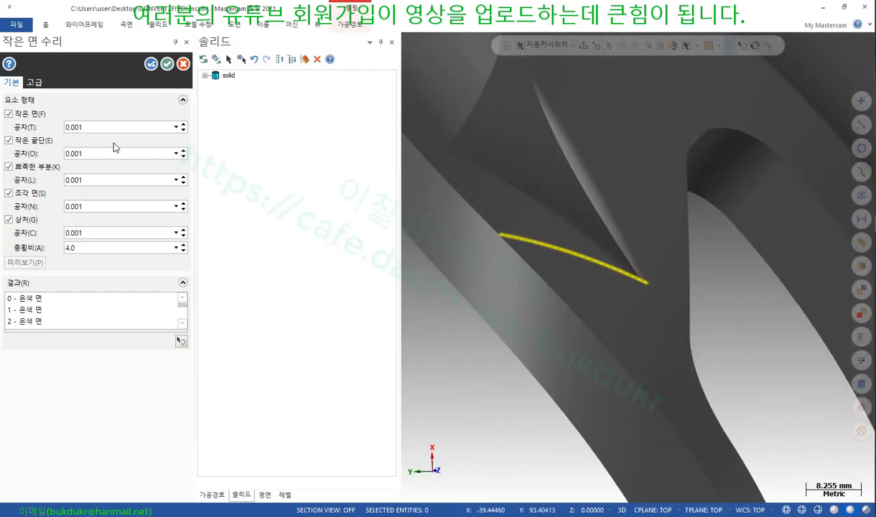
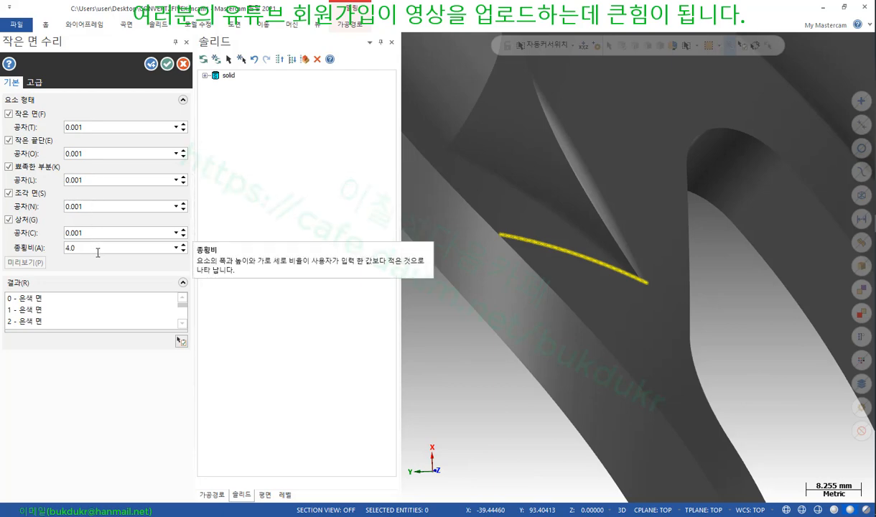
# Review the small-entity results through to the totals and apply the small-face repair
pyautogui.click(34, 298)
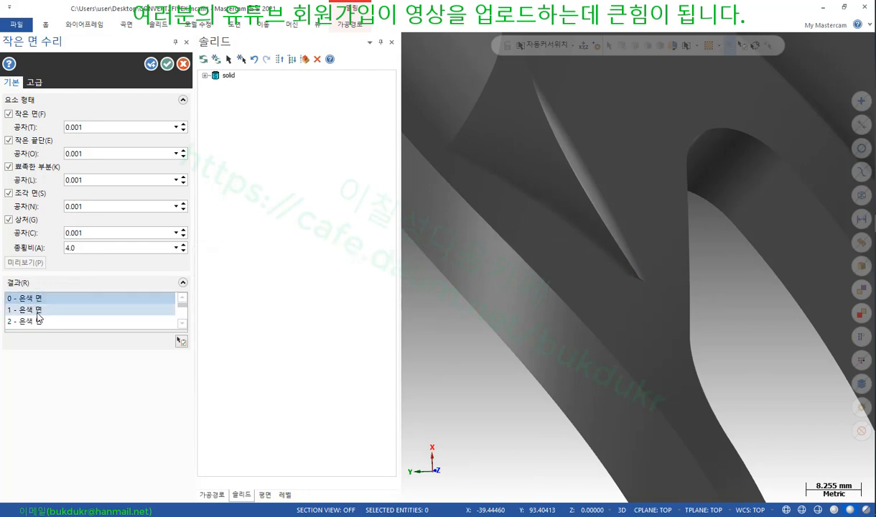
pyautogui.click(39, 313)
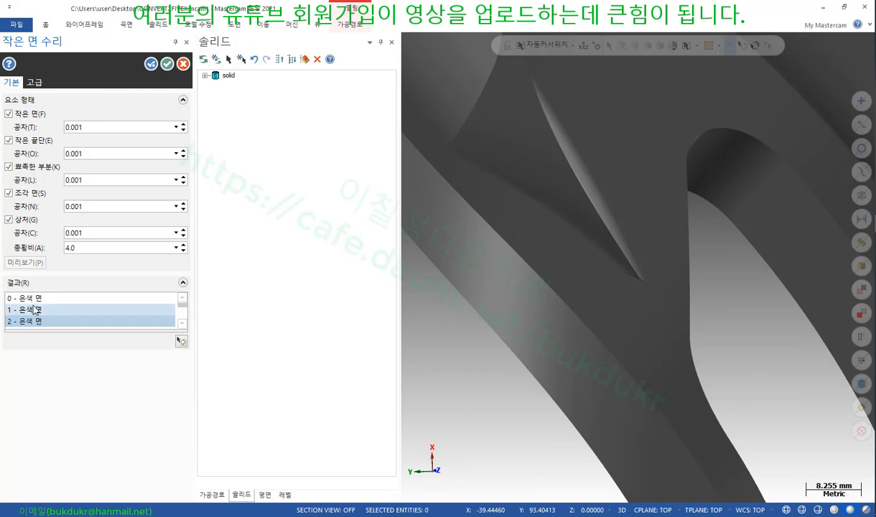
pyautogui.click(34, 300)
pyautogui.click(182, 324)
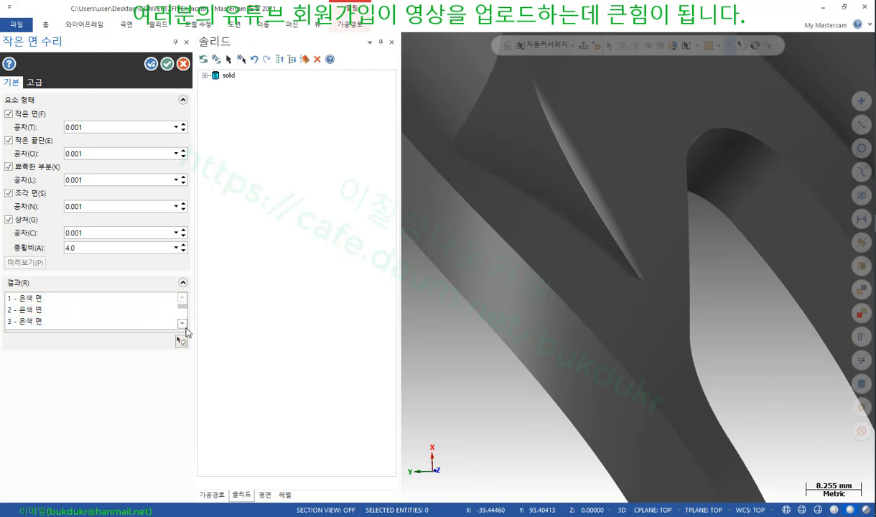
pyautogui.click(183, 324)
pyautogui.click(183, 324)
pyautogui.click(183, 324)
pyautogui.click(182, 324)
pyautogui.click(182, 324)
pyautogui.click(183, 323)
pyautogui.click(183, 324)
pyautogui.click(183, 324)
pyautogui.click(183, 324)
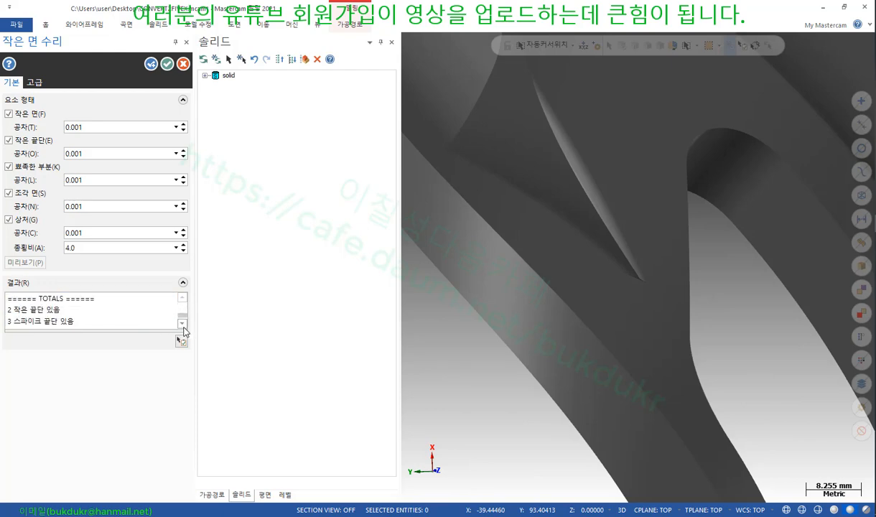
pyautogui.click(183, 324)
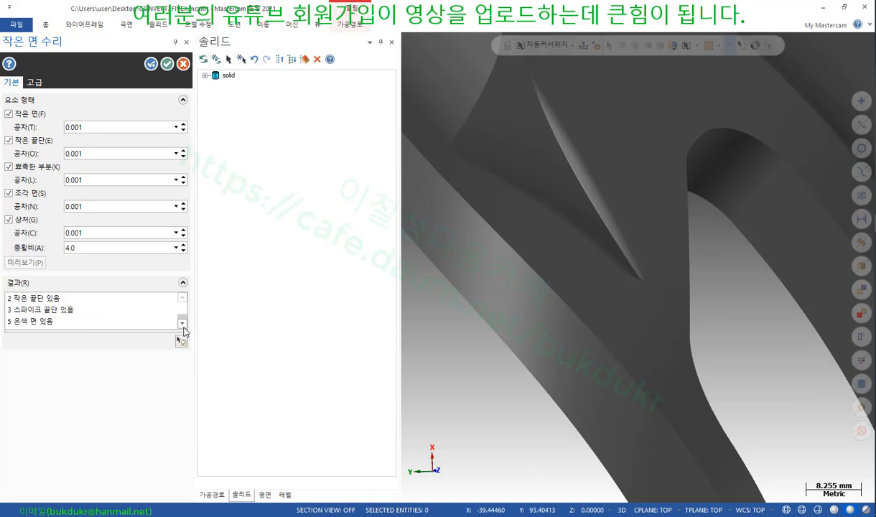
pyautogui.click(66, 298)
pyautogui.click(64, 310)
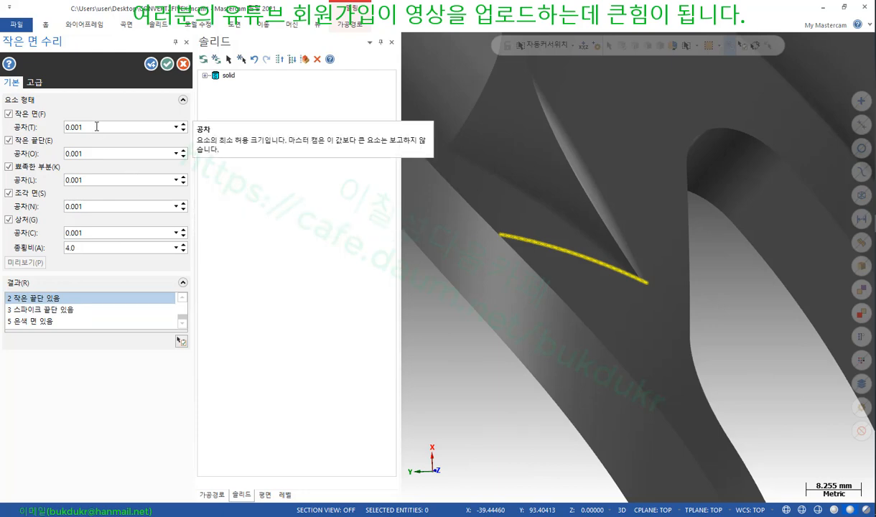
pyautogui.click(166, 64)
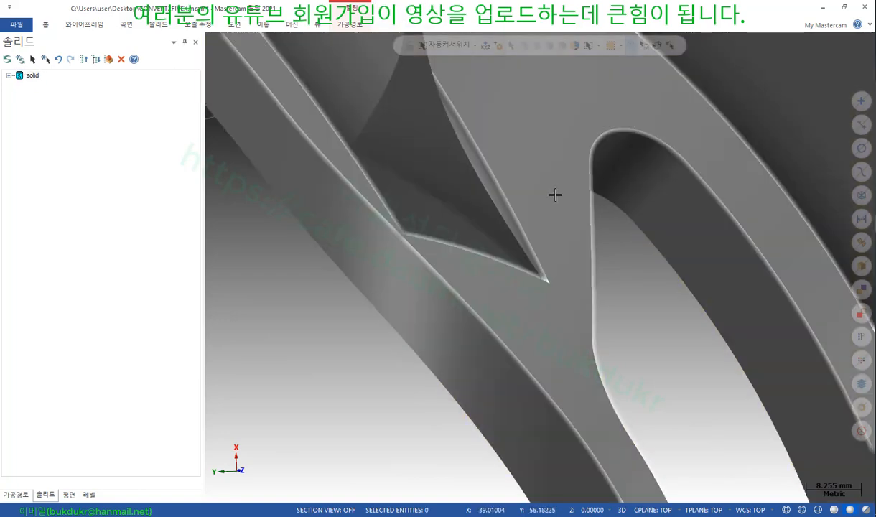
# Run Repair Small Faces again on the repaired solid body to look for remaining small entities
pyautogui.click(195, 26)
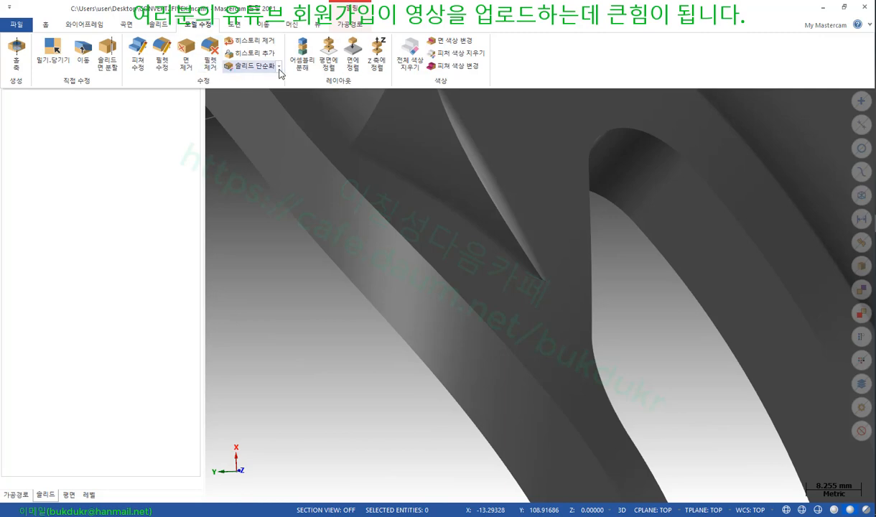
pyautogui.click(258, 66)
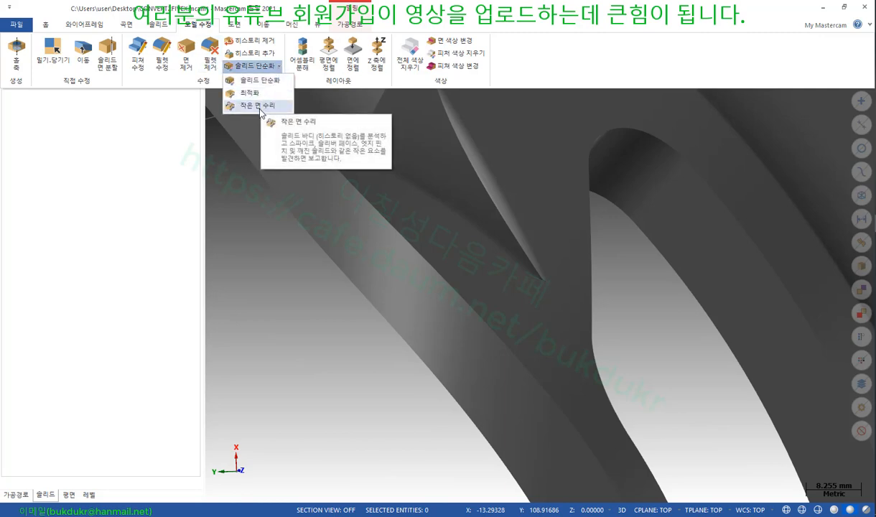
pyautogui.click(260, 106)
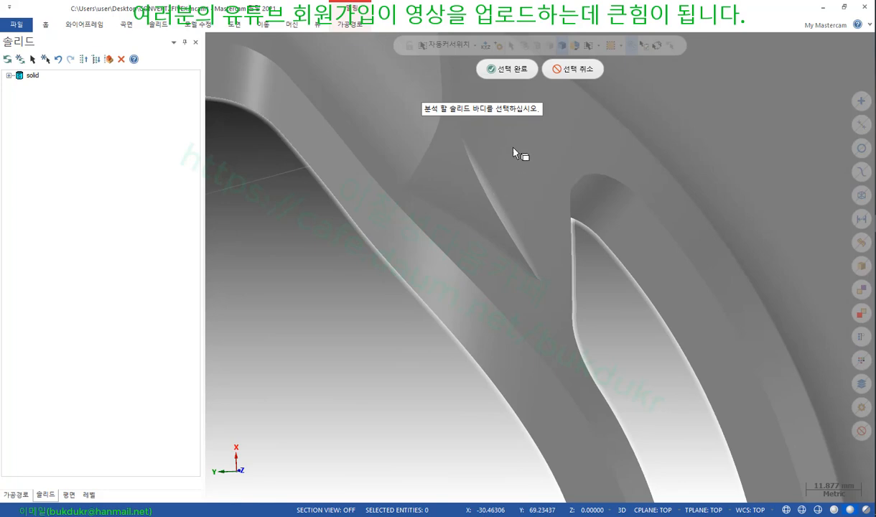
pyautogui.click(513, 149)
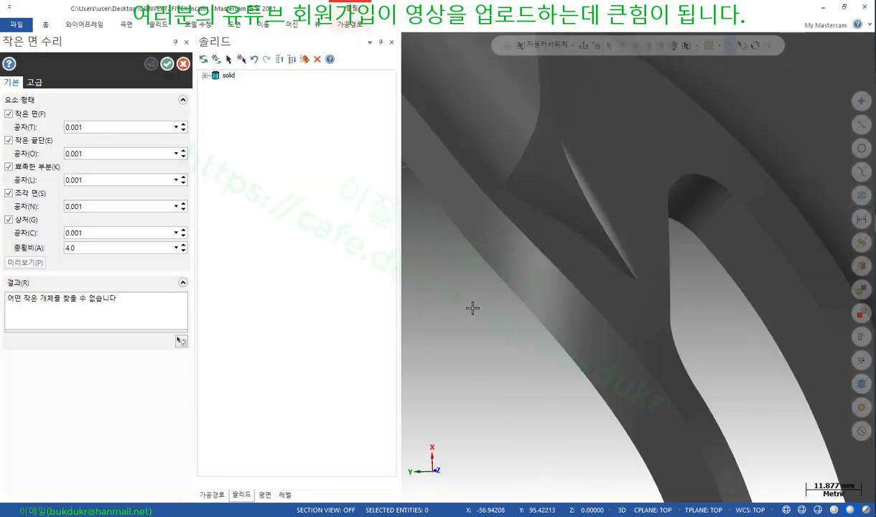
# Inspect the repaired area beside the window cutout up close, and close Repair Small Faces
pyautogui.scroll(-10, 604, 268)
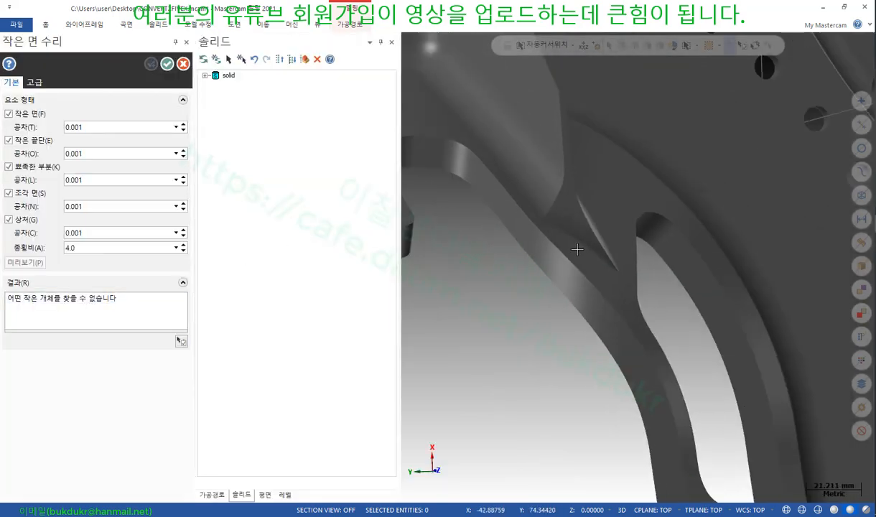
pyautogui.scroll(7, 532, 221)
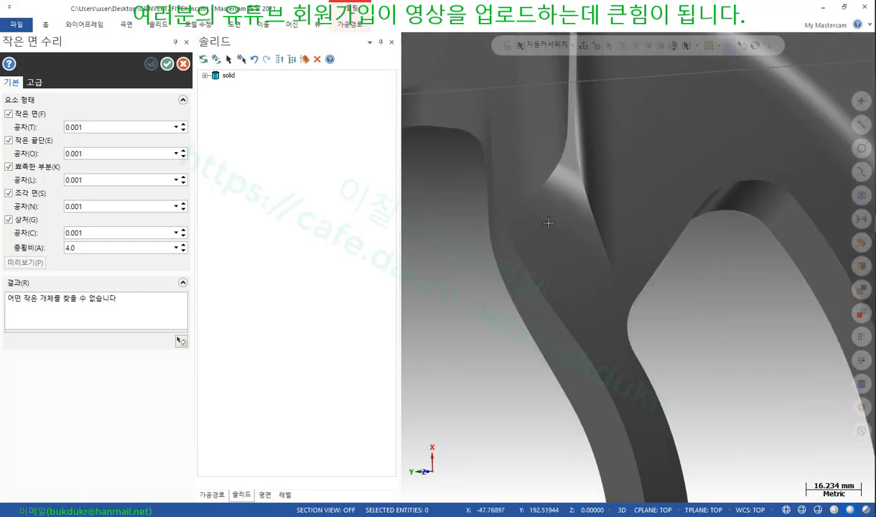
pyautogui.scroll(6, 542, 235)
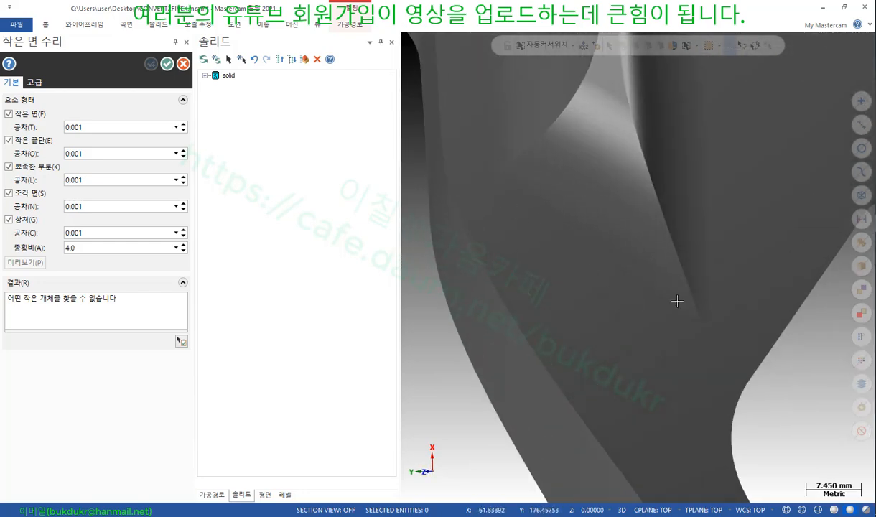
pyautogui.scroll(1, 596, 266)
pyautogui.moveTo(596, 266); pyautogui.dragTo(625, 287, button='middle')
pyautogui.scroll(3, 624, 298)
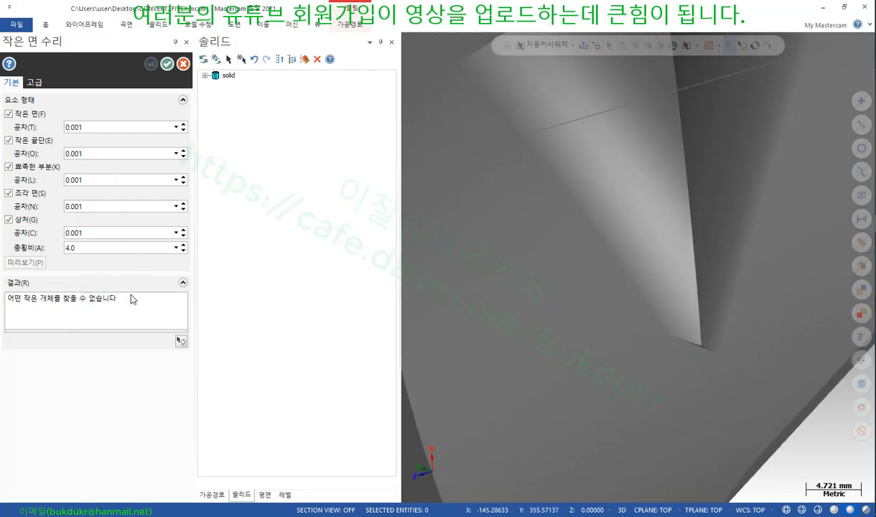
pyautogui.scroll(-10, 578, 220)
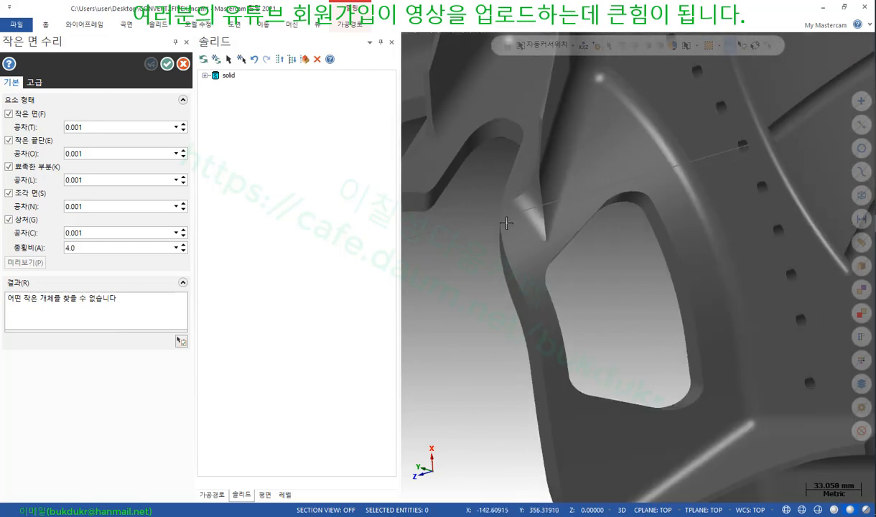
pyautogui.moveTo(561, 189); pyautogui.dragTo(489, 190, button='middle')
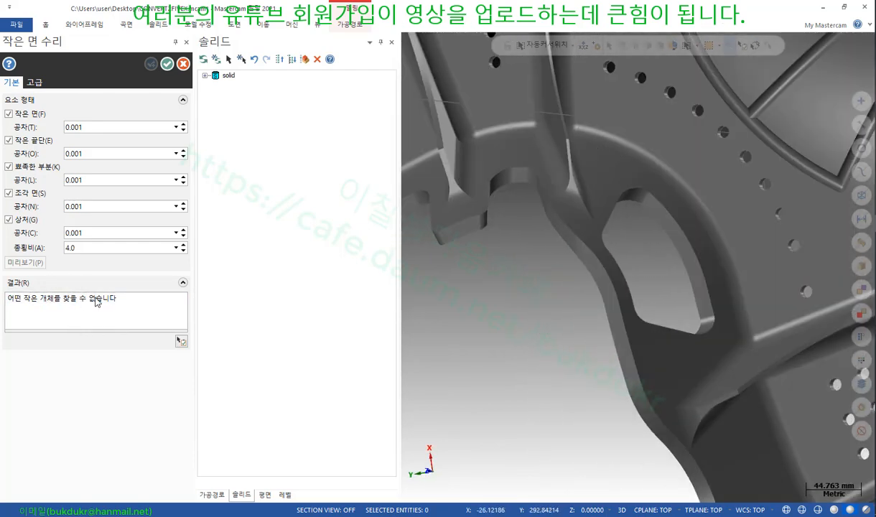
pyautogui.click(167, 64)
pyautogui.scroll(-3, 433, 260)
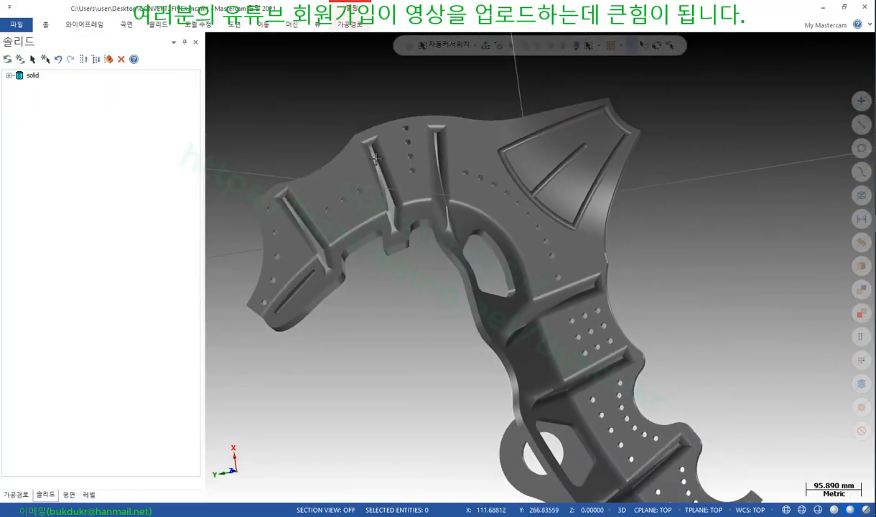
pyautogui.click(199, 25)
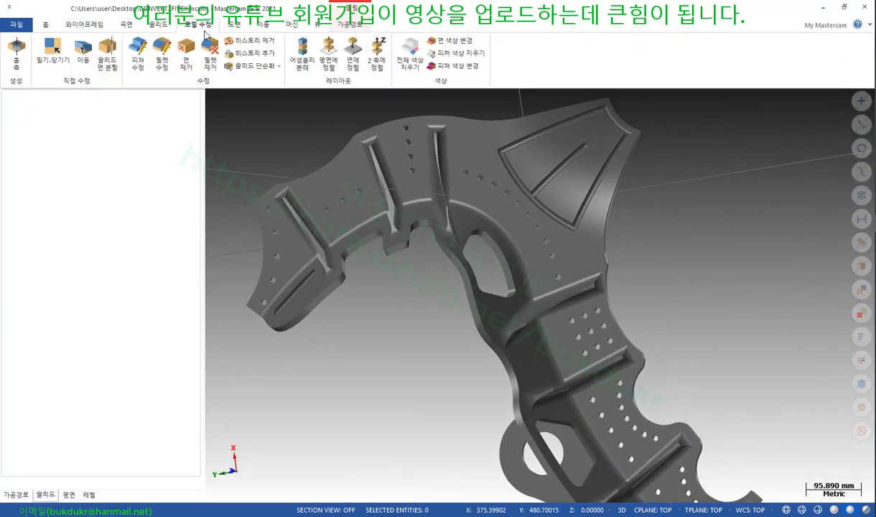
pyautogui.click(278, 66)
pyautogui.click(251, 108)
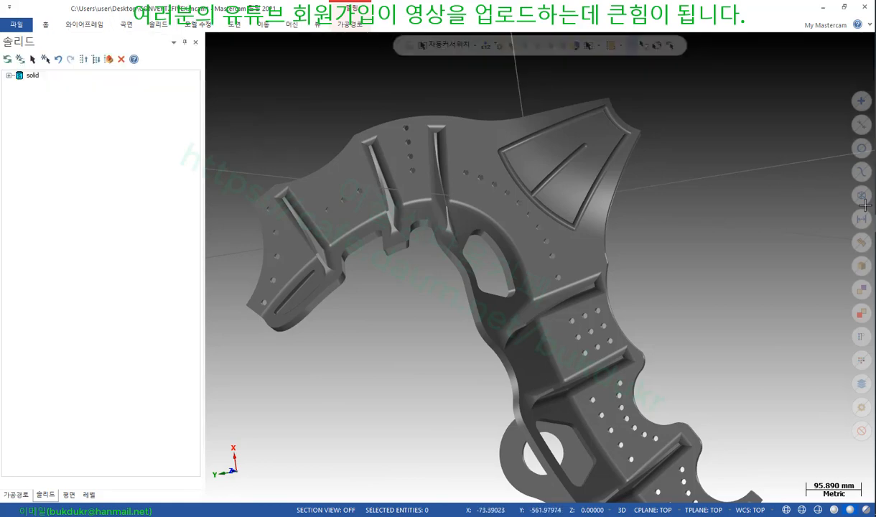
# Switch to the Mastercam 2021 textbook PDF in Acrobat and find section (9) 작은 면 수리 on the spread at page 327
pyautogui.click(823, 6)
pyautogui.scroll(-1, 446, 212)
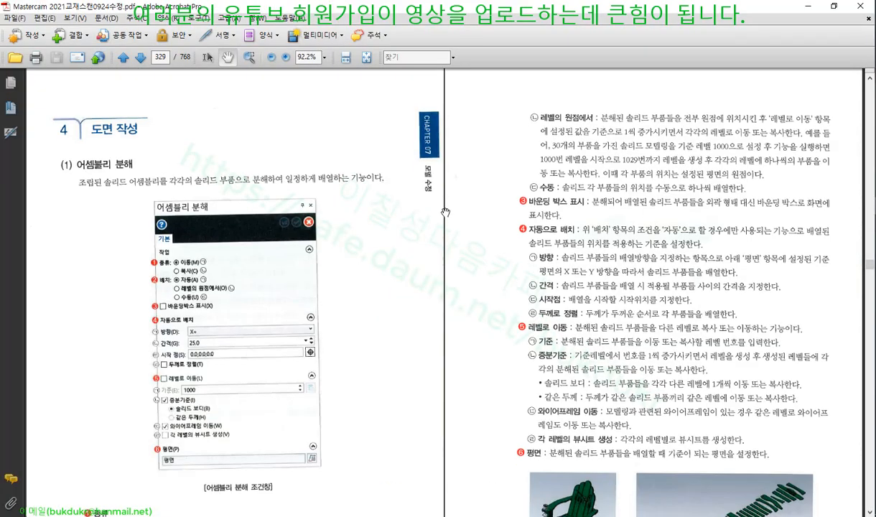
pyautogui.scroll(2, 445, 212)
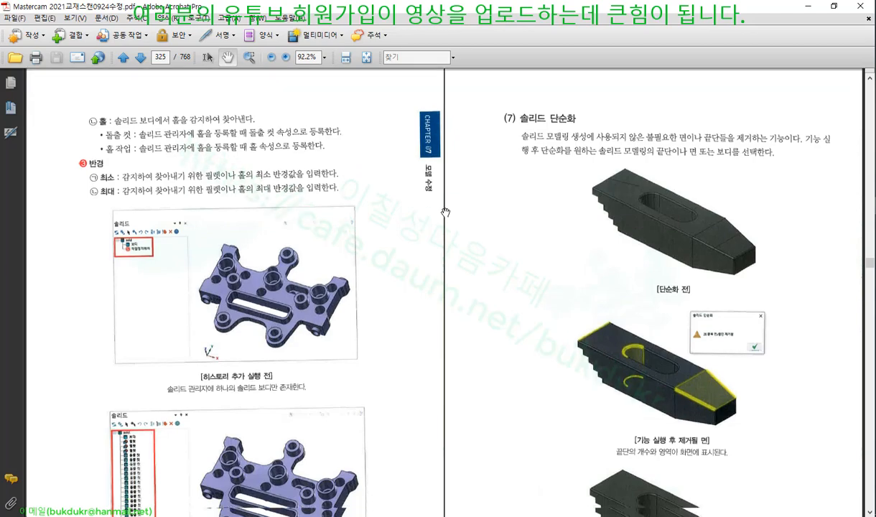
pyautogui.scroll(-1, 445, 213)
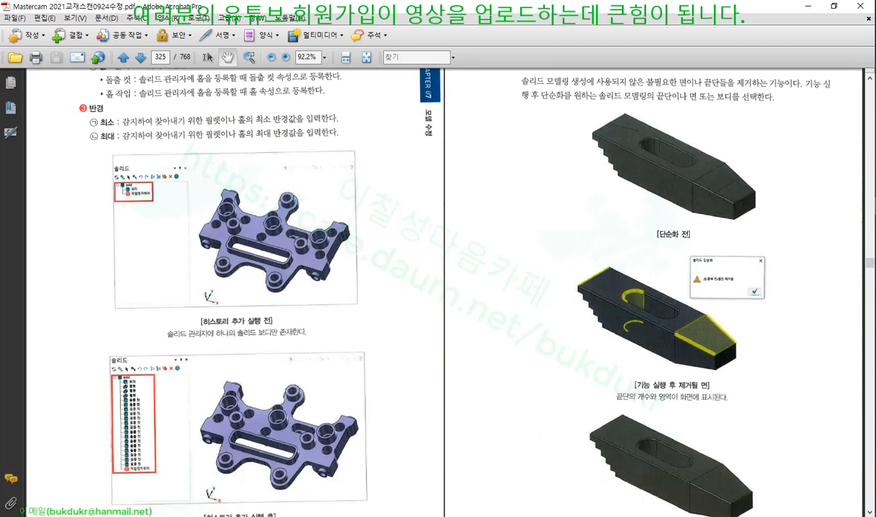
pyautogui.scroll(-2, 872, 395)
pyautogui.scroll(-2, 872, 394)
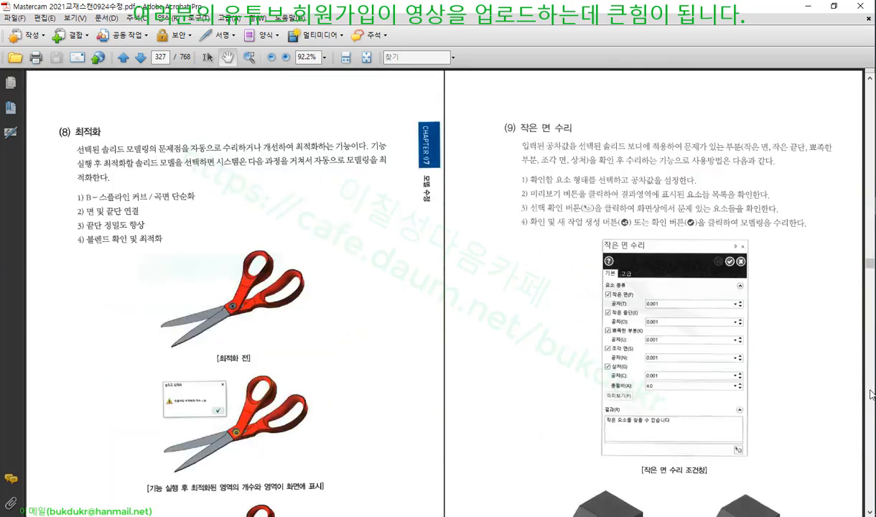
pyautogui.scroll(-1, 668, 293)
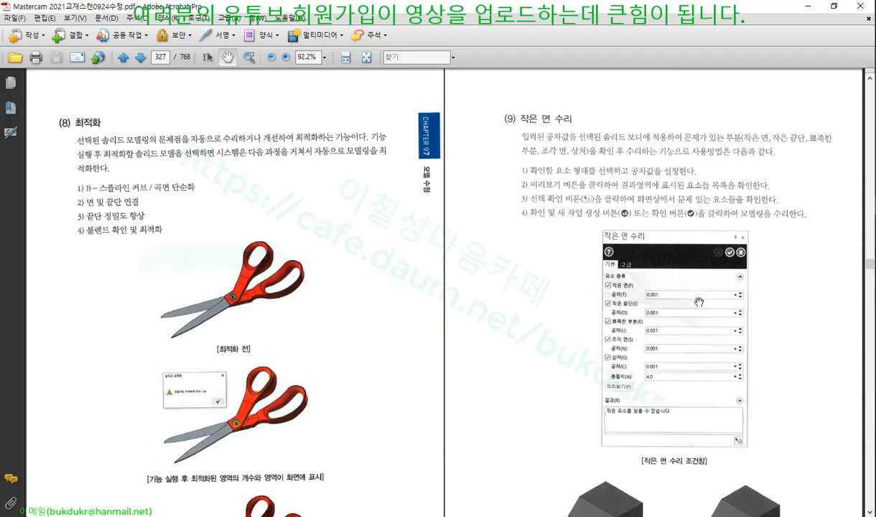
pyautogui.scroll(1, 699, 303)
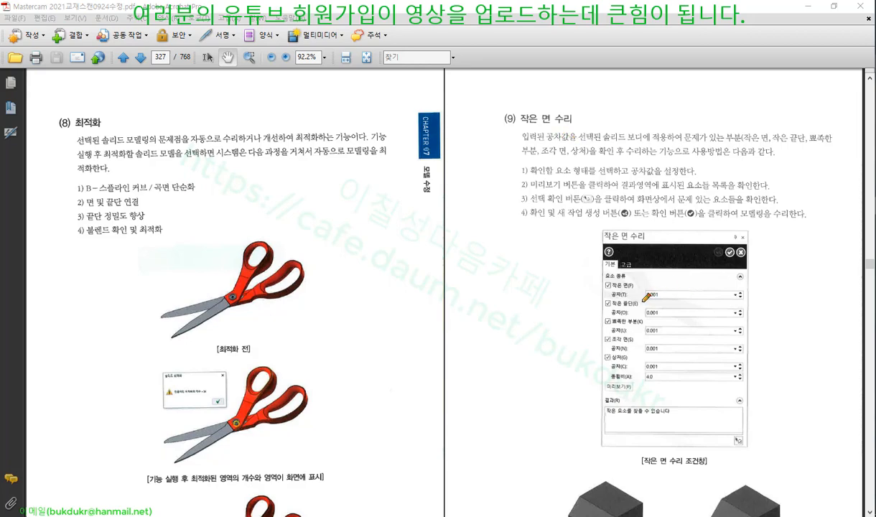
# Underline the small-face repair description and procedure line 1 in red, and mark the tolerance values in the pictured dialog
pyautogui.moveTo(641, 301); pyautogui.dragTo(668, 300)
pyautogui.moveTo(744, 143); pyautogui.dragTo(833, 143)
pyautogui.moveTo(532, 153); pyautogui.dragTo(776, 154)
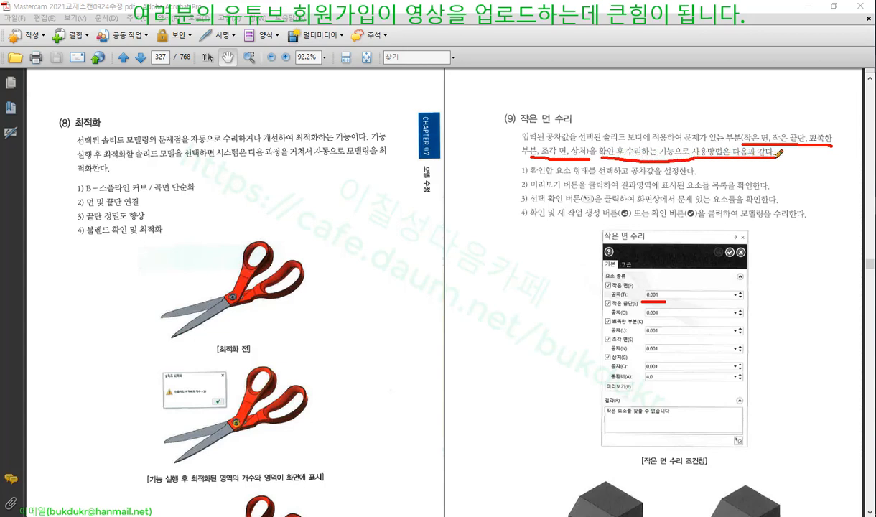
pyautogui.moveTo(536, 172); pyautogui.dragTo(695, 172)
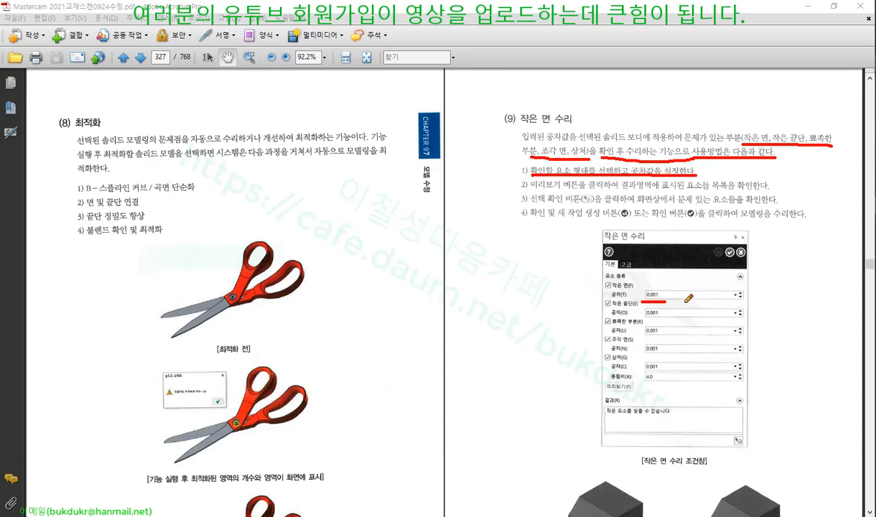
pyautogui.moveTo(675, 292); pyautogui.dragTo(677, 388)
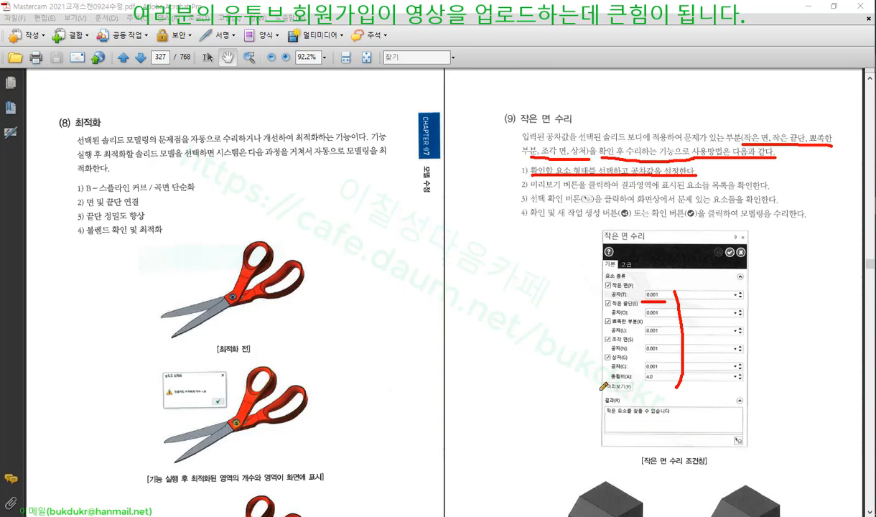
# Mark the preview button and results box in the pictured dialog, and underline procedure lines 2 to 4 in red
pyautogui.moveTo(597, 391); pyautogui.dragTo(636, 391)
pyautogui.moveTo(604, 419)
pyautogui.mouseDown()
pyautogui.moveTo(646, 435)
pyautogui.moveTo(740, 420)
pyautogui.moveTo(647, 404)
pyautogui.moveTo(607, 419)
pyautogui.mouseUp()
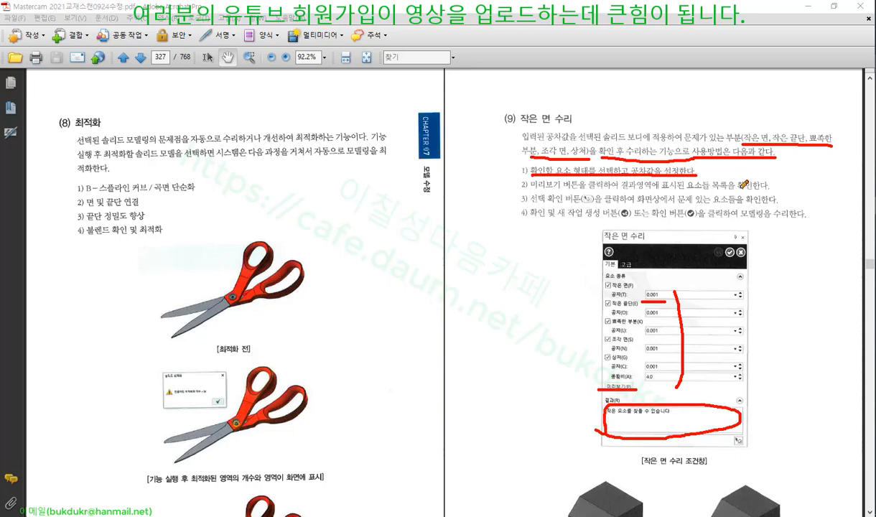
pyautogui.moveTo(740, 189); pyautogui.dragTo(778, 188)
pyautogui.moveTo(530, 205); pyautogui.dragTo(783, 205)
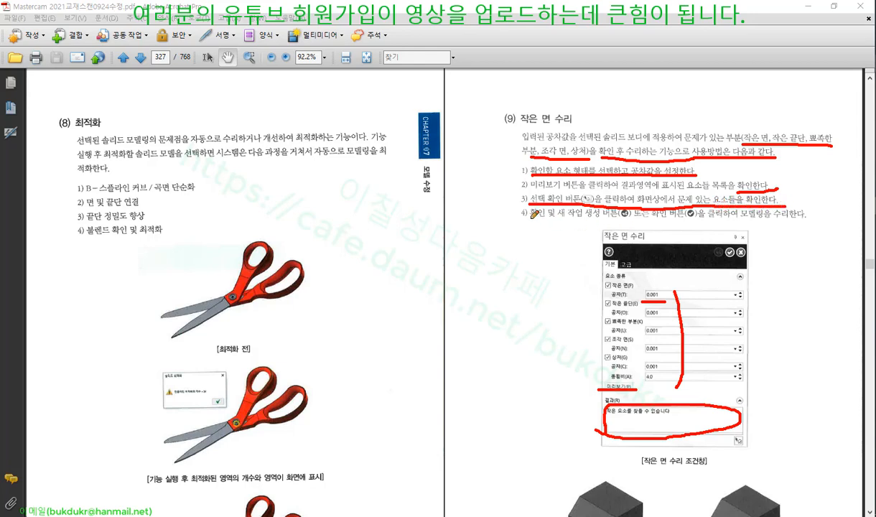
pyautogui.moveTo(530, 221); pyautogui.dragTo(802, 218)
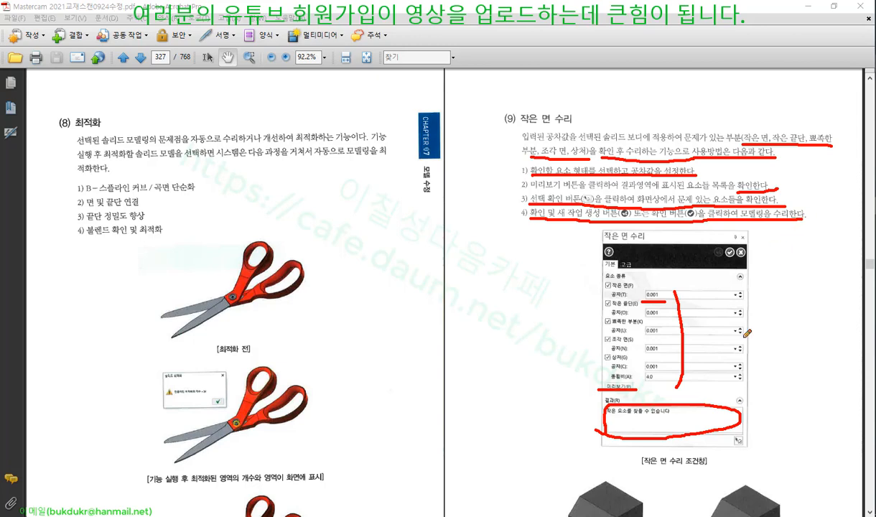
# Circle the confirm buttons and the title in the pictured dialog, and close the screen-drawing overlay
pyautogui.moveTo(718, 232); pyautogui.dragTo(737, 234)
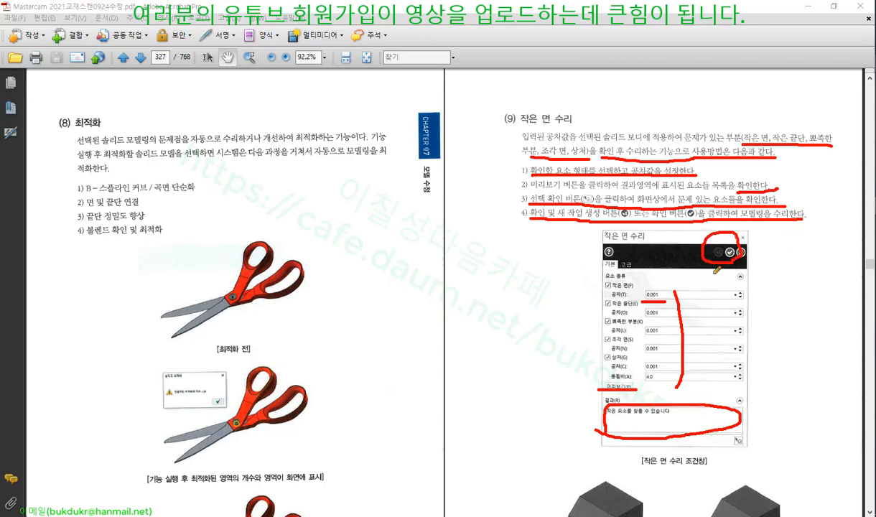
pyautogui.moveTo(590, 241)
pyautogui.mouseDown()
pyautogui.moveTo(664, 240)
pyautogui.moveTo(625, 230)
pyautogui.moveTo(585, 234)
pyautogui.moveTo(611, 237)
pyautogui.mouseUp()
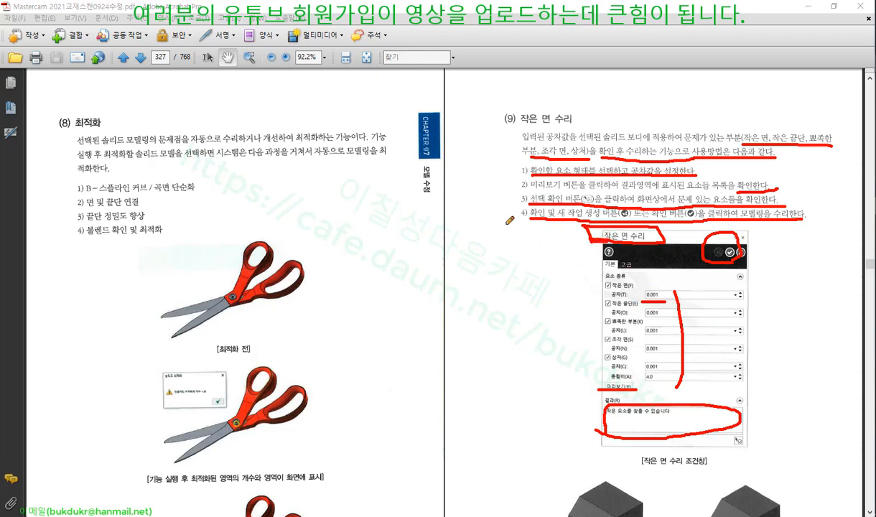
pyautogui.rightClick(486, 210)
pyautogui.click(522, 350)
# Bring up the before-and-after pictures of the small-face repair and magnify them 2x with the screen-drawing tool
pyautogui.scroll(-3, 536, 314)
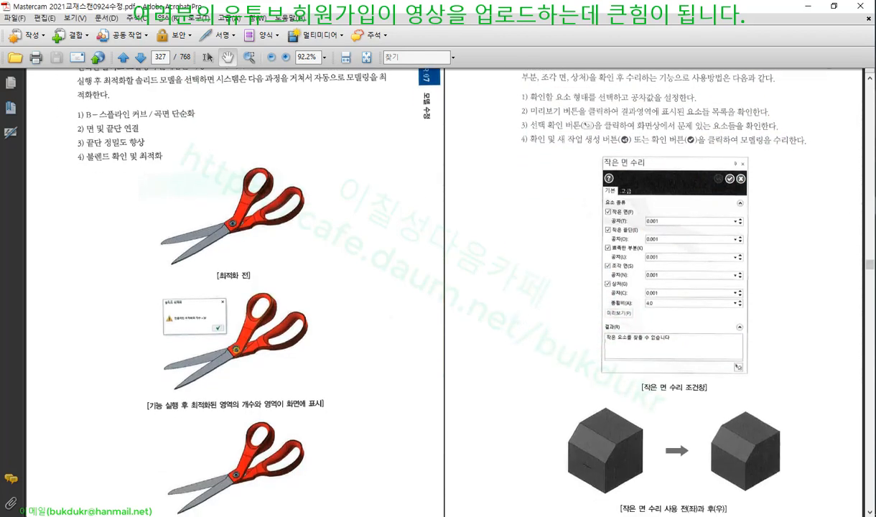
pyautogui.hotkey('alt', 'Tab')
pyautogui.rightClick(567, 446)
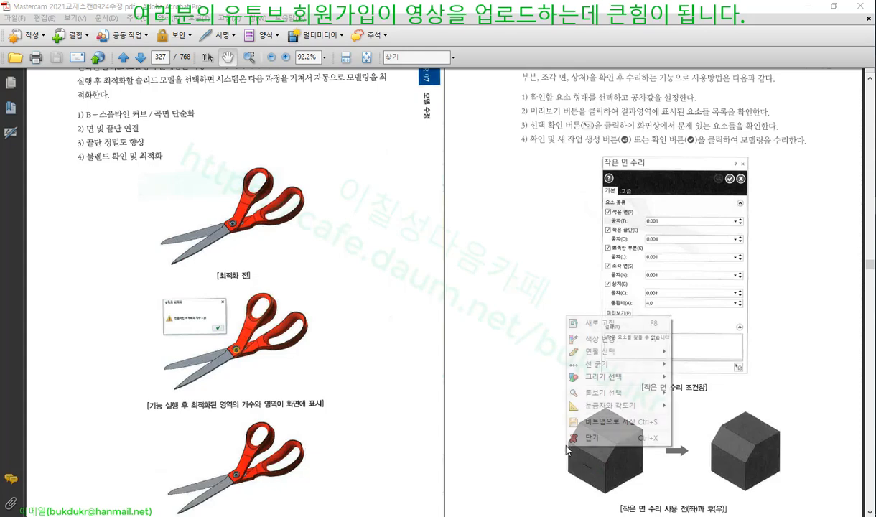
pyautogui.moveTo(657, 393)
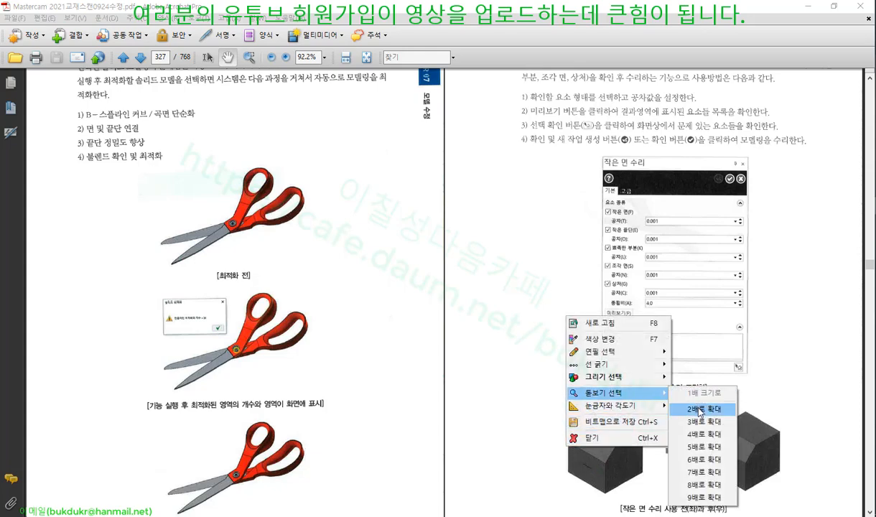
pyautogui.click(703, 409)
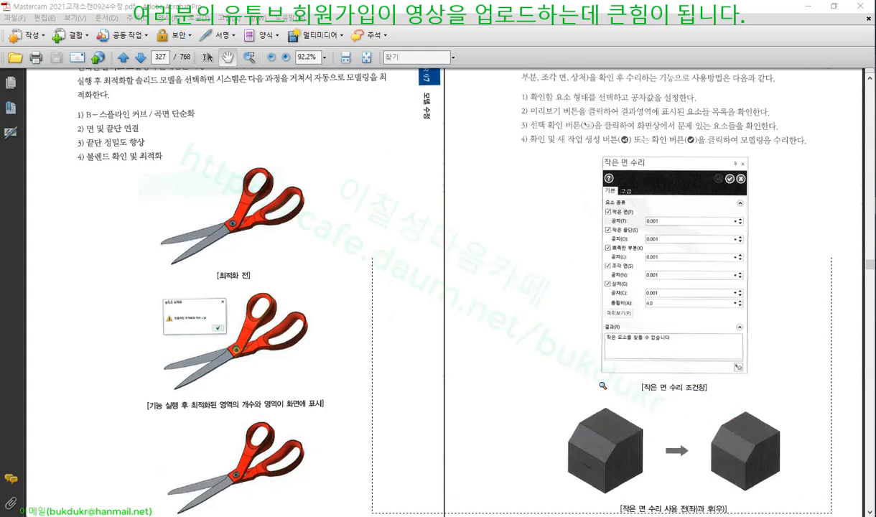
pyautogui.click(601, 381)
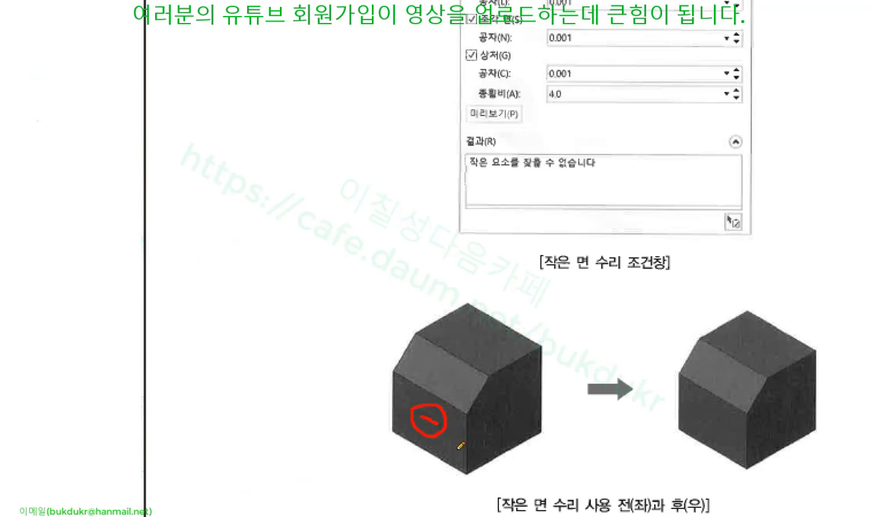
# Underline the dialog caption, circle the arrow and the repaired spot on the after picture, and close the drawing overlay
pyautogui.moveTo(530, 285); pyautogui.dragTo(680, 284)
pyautogui.moveTo(603, 367)
pyautogui.mouseDown()
pyautogui.moveTo(584, 411)
pyautogui.moveTo(607, 413)
pyautogui.mouseUp()
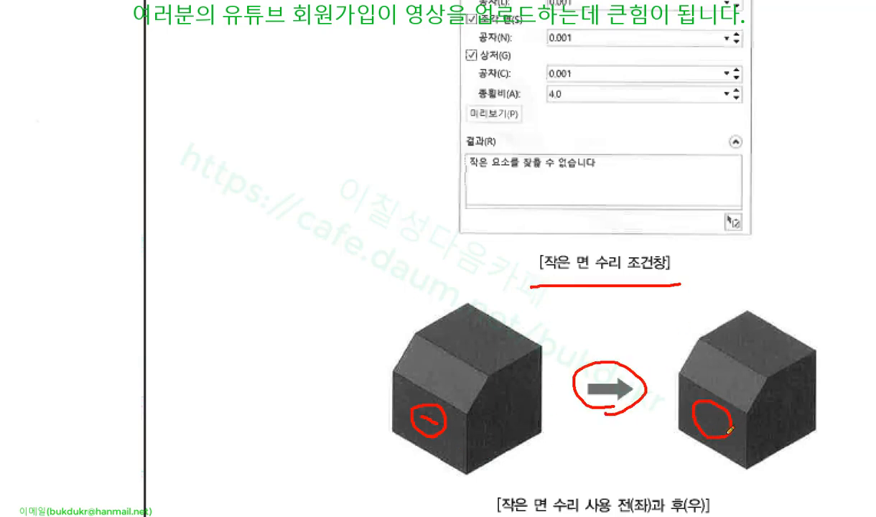
pyautogui.rightClick(366, 202)
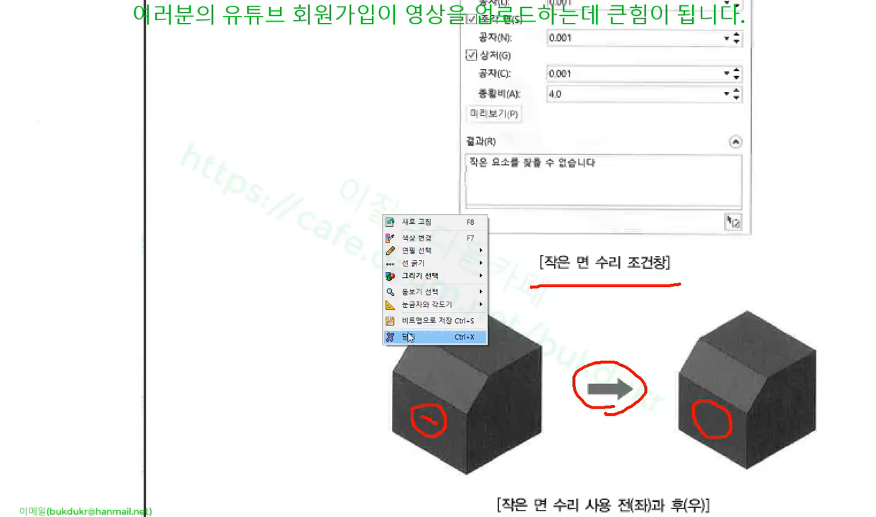
pyautogui.click(391, 324)
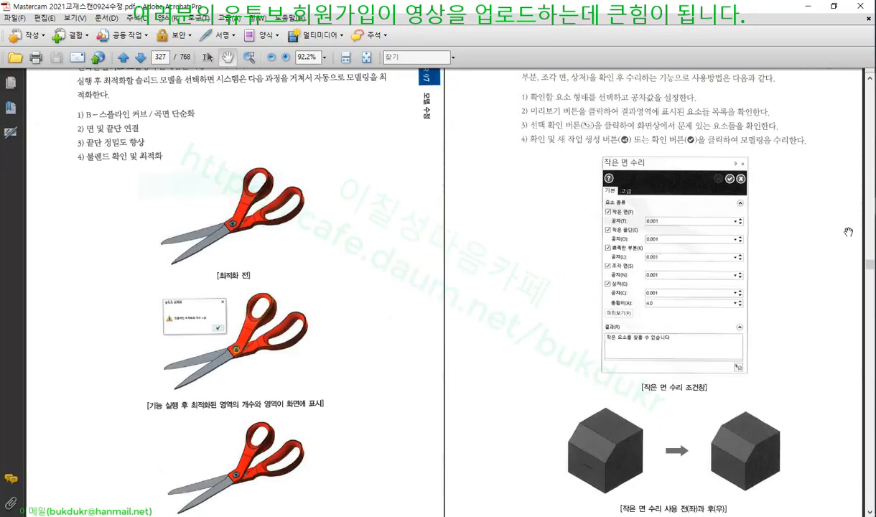
# Go to section 4 (도면 작성) on page 329 and look over the 어셈블리 분해 (assembly explode) dialog and its option descriptions
pyautogui.scroll(-10, 833, 349)
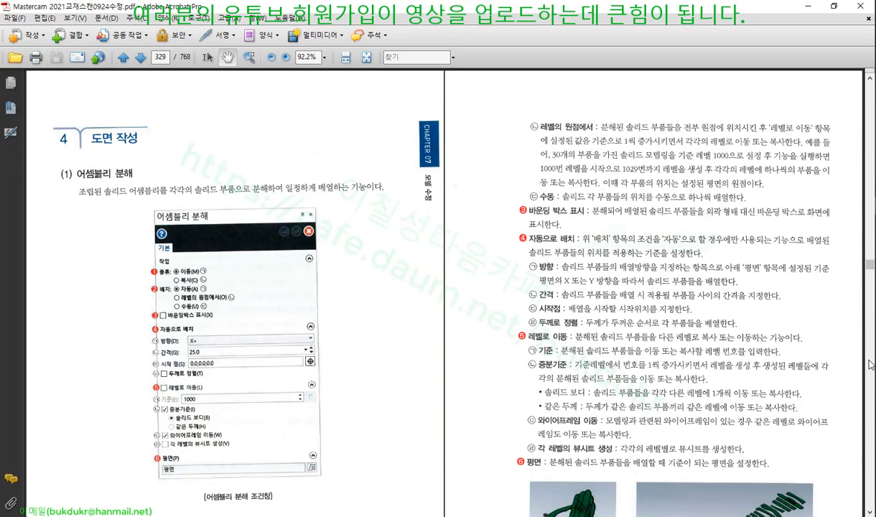
pyautogui.scroll(-3, 319, 163)
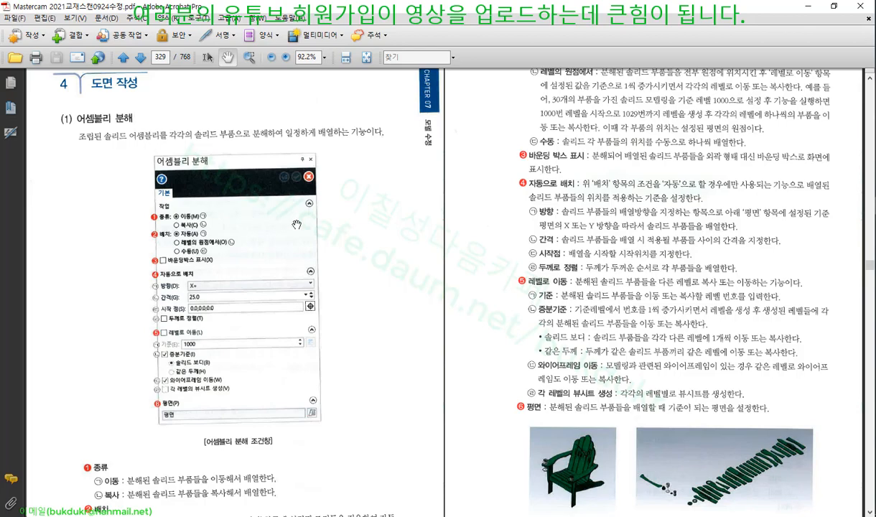
pyautogui.scroll(-3, 313, 298)
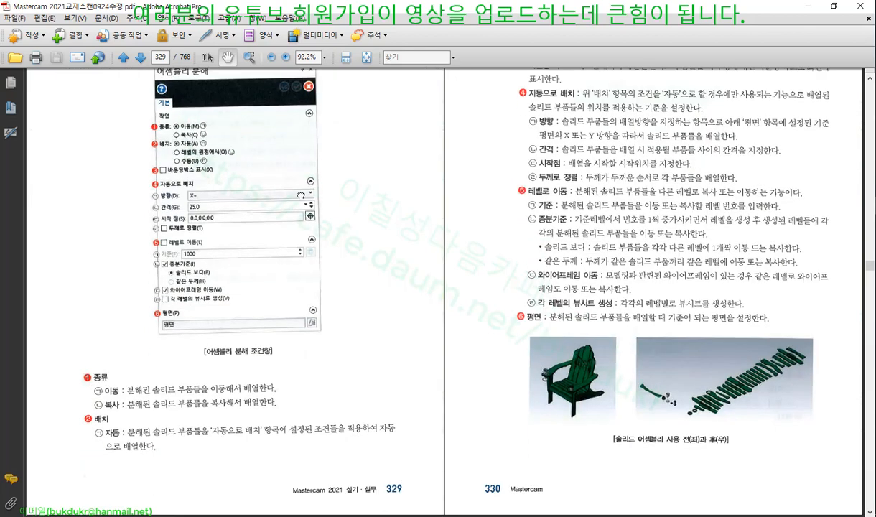
pyautogui.moveTo(301, 207); pyautogui.dragTo(286, 316)
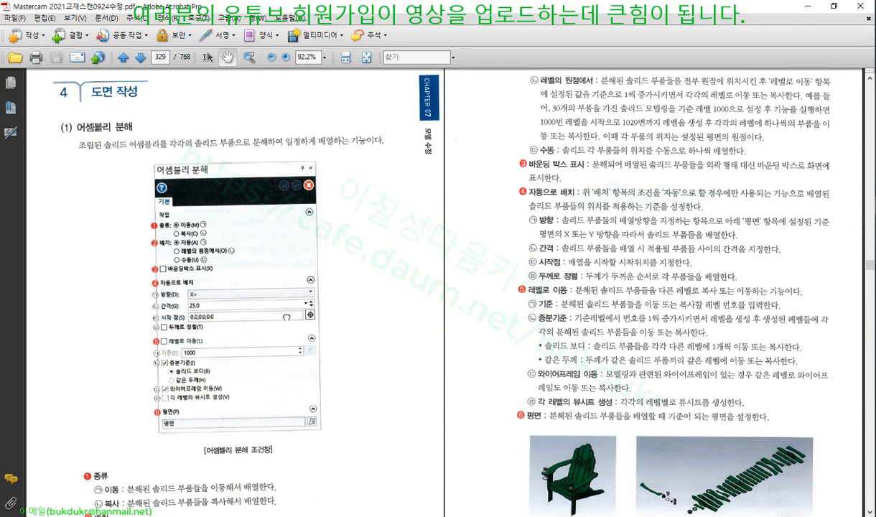
# Circle the chair picture on page 330, mark the exploded picture, underline the caption below them, and close the screen-drawing overlay
pyautogui.scroll(-3, 269, 276)
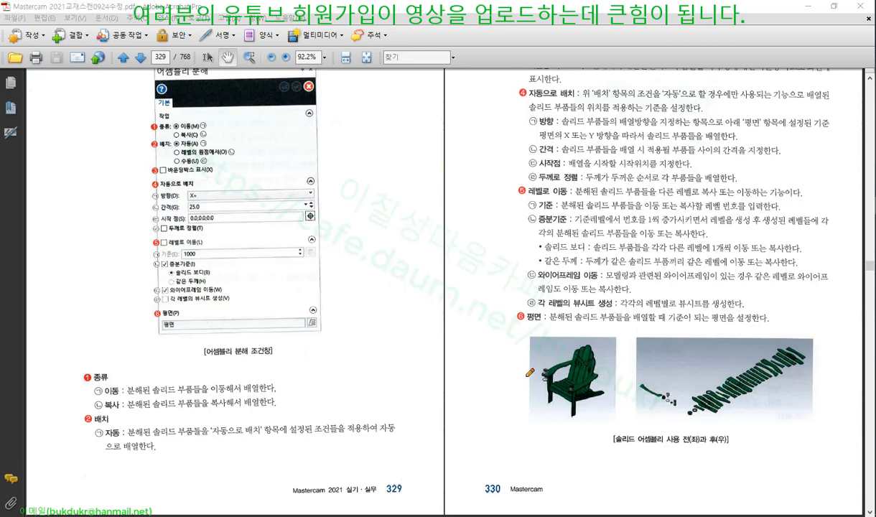
pyautogui.moveTo(571, 403)
pyautogui.mouseDown()
pyautogui.moveTo(513, 381)
pyautogui.moveTo(611, 352)
pyautogui.moveTo(594, 431)
pyautogui.mouseUp()
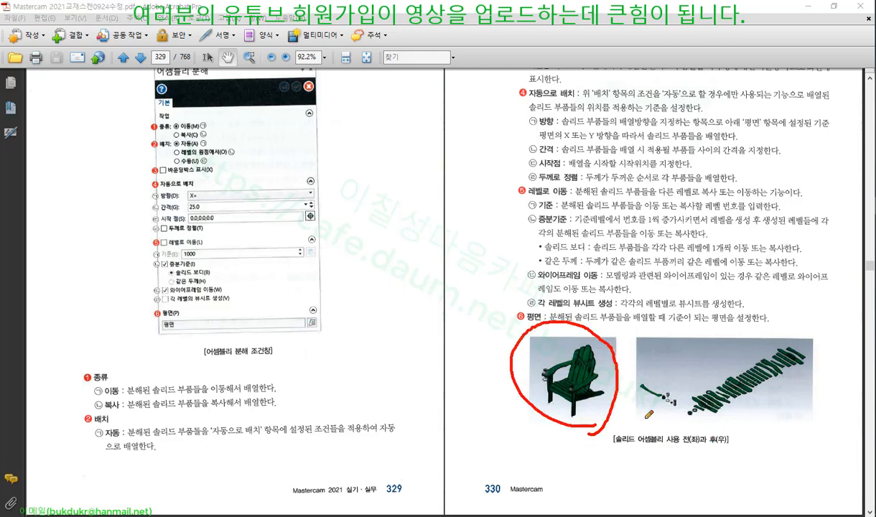
pyautogui.moveTo(709, 443); pyautogui.dragTo(806, 374)
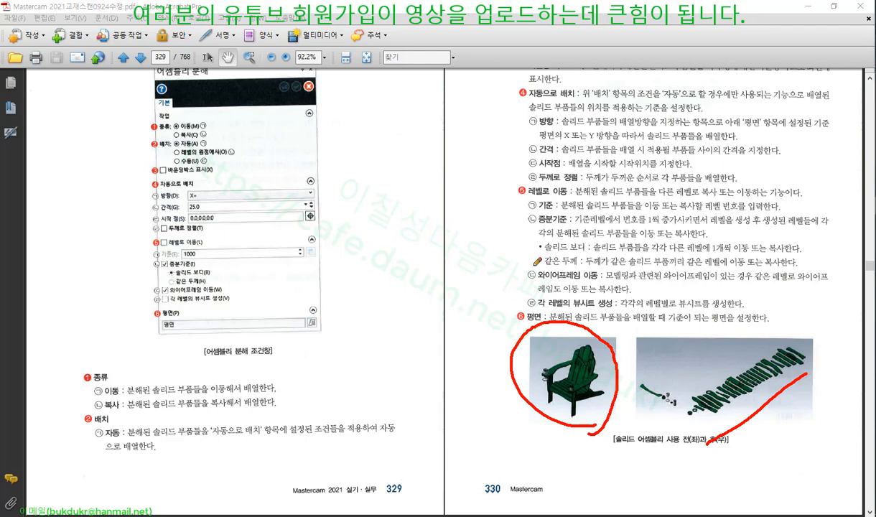
pyautogui.moveTo(589, 455); pyautogui.dragTo(752, 455)
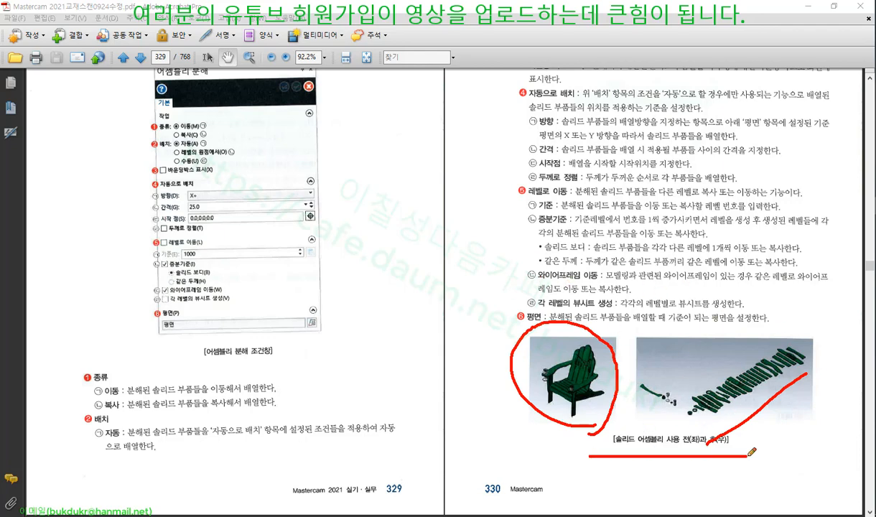
pyautogui.rightClick(513, 193)
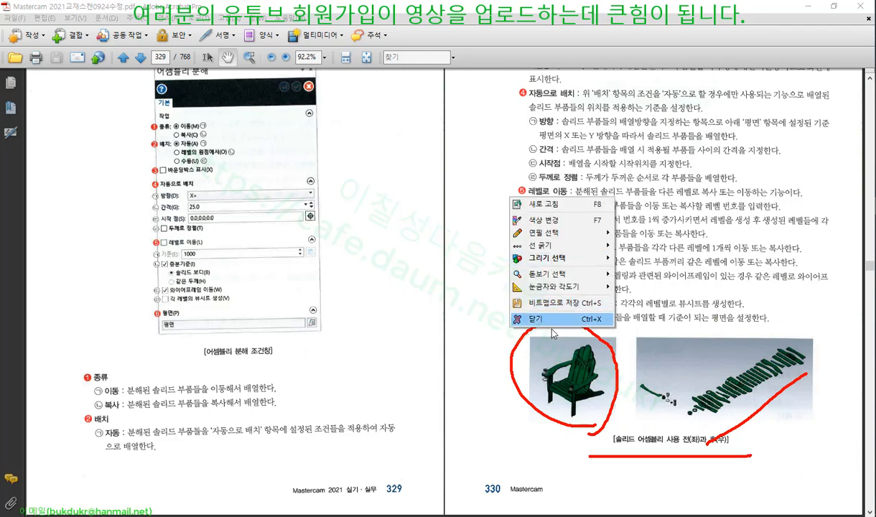
pyautogui.click(526, 314)
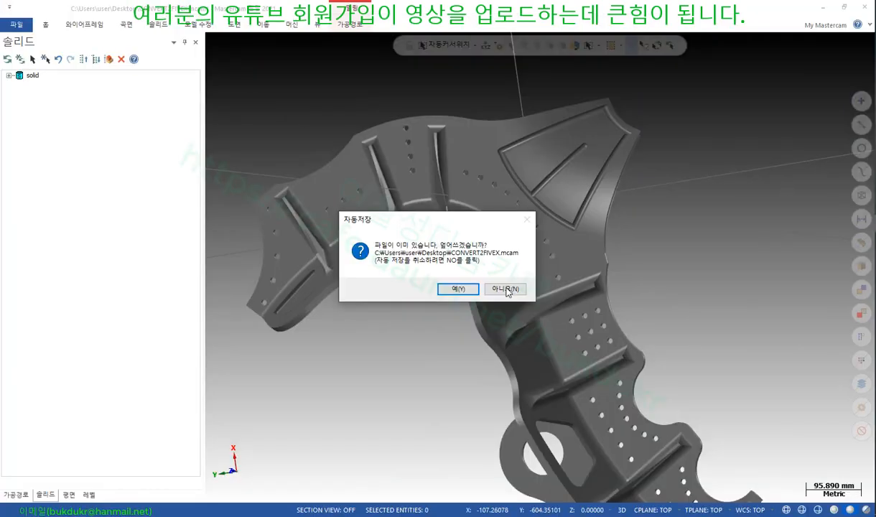
# In Mastercam, decline the autosave overwrite of CONVERT2FIVEX.mcam, open macro.mcam from the desktop, and maximize the program window
pyautogui.click(506, 288)
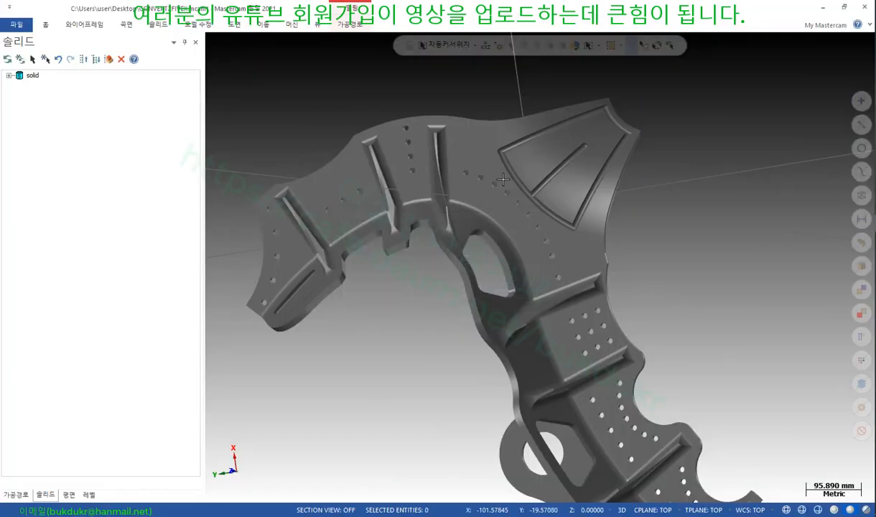
pyautogui.scroll(-4, 486, 193)
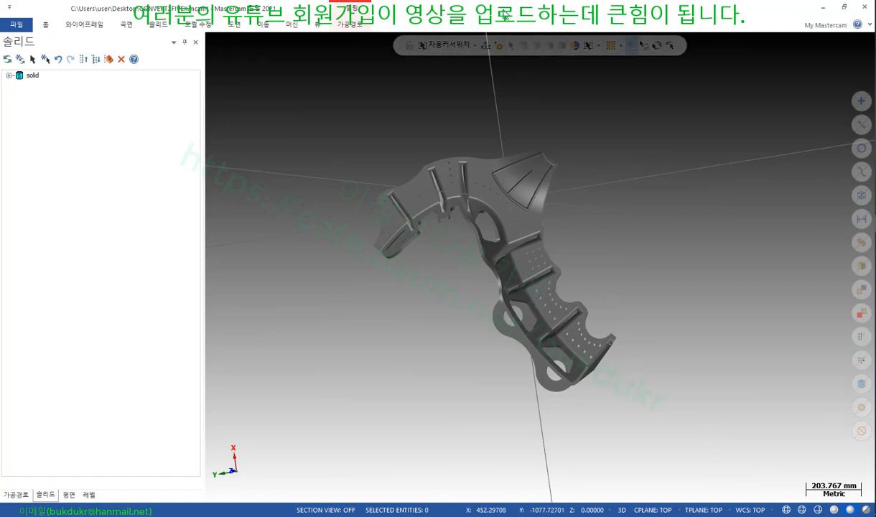
pyautogui.doubleClick(531, 10)
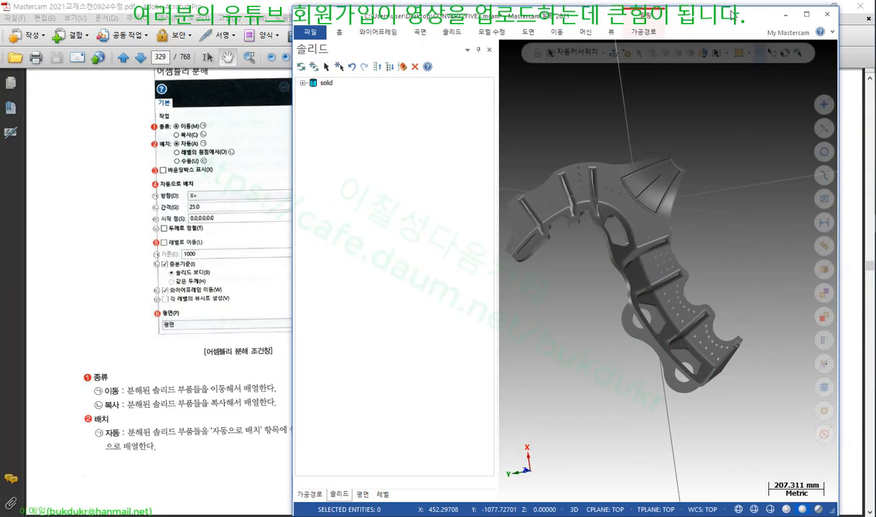
pyautogui.moveTo(710, 14); pyautogui.dragTo(657, 16)
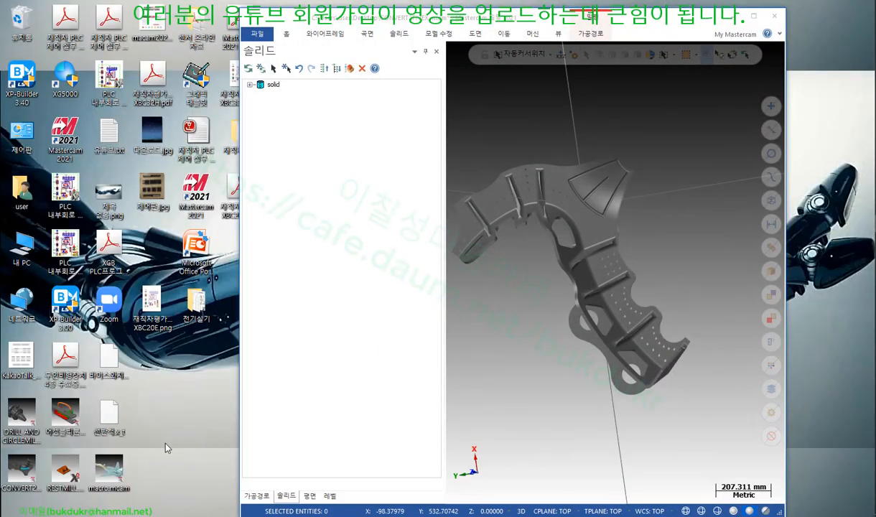
pyautogui.moveTo(113, 470); pyautogui.dragTo(603, 301)
pyautogui.click(547, 289)
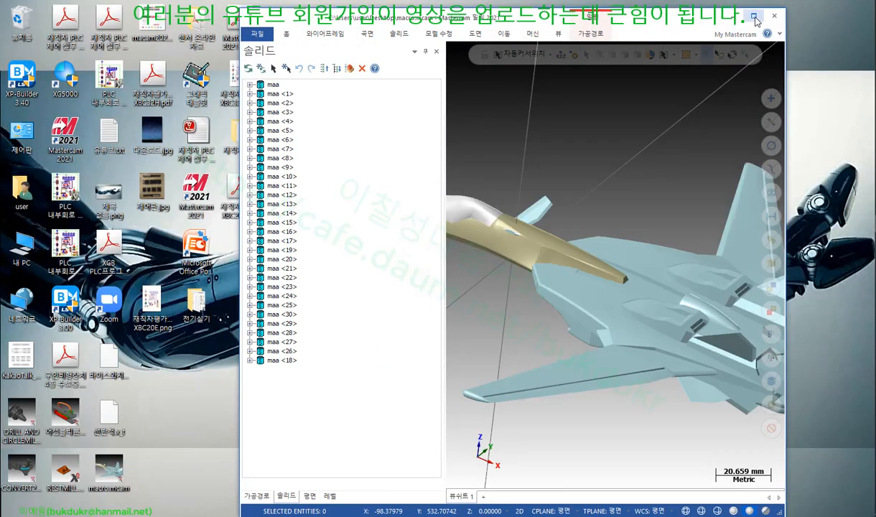
pyautogui.click(753, 16)
# Start the 어셈블리 분해 (assembly explode) function and select all solid bodies of the jet with a window
pyautogui.moveTo(532, 162); pyautogui.dragTo(499, 199, button='middle')
pyautogui.moveTo(595, 172); pyautogui.dragTo(504, 297, button='middle')
pyautogui.scroll(-2, 497, 256)
pyautogui.scroll(2, 497, 256)
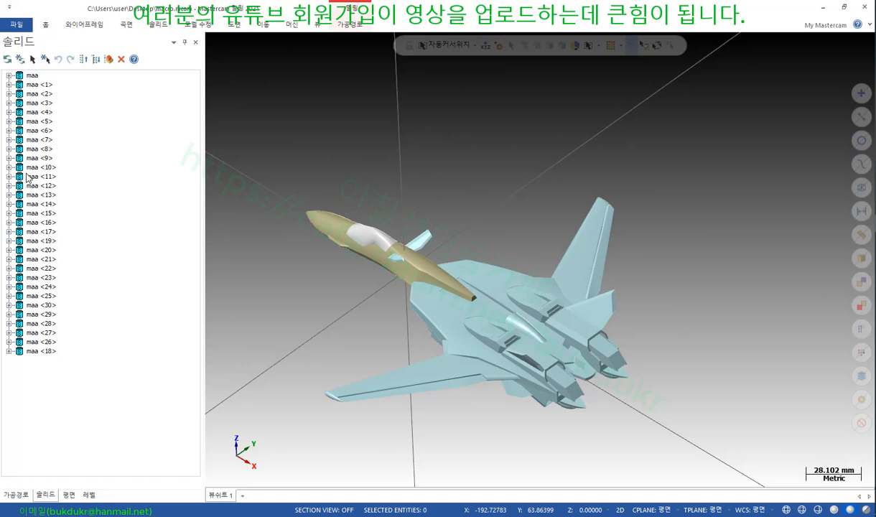
pyautogui.scroll(-3, 336, 372)
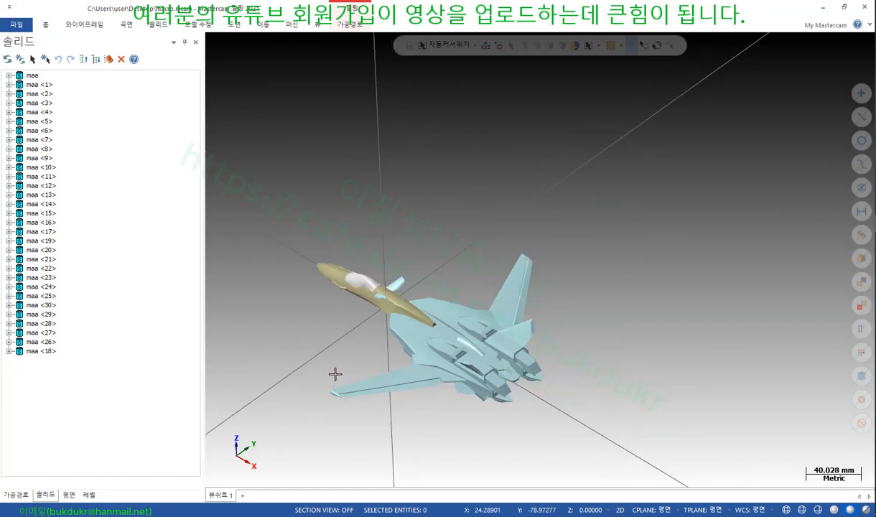
pyautogui.click(205, 25)
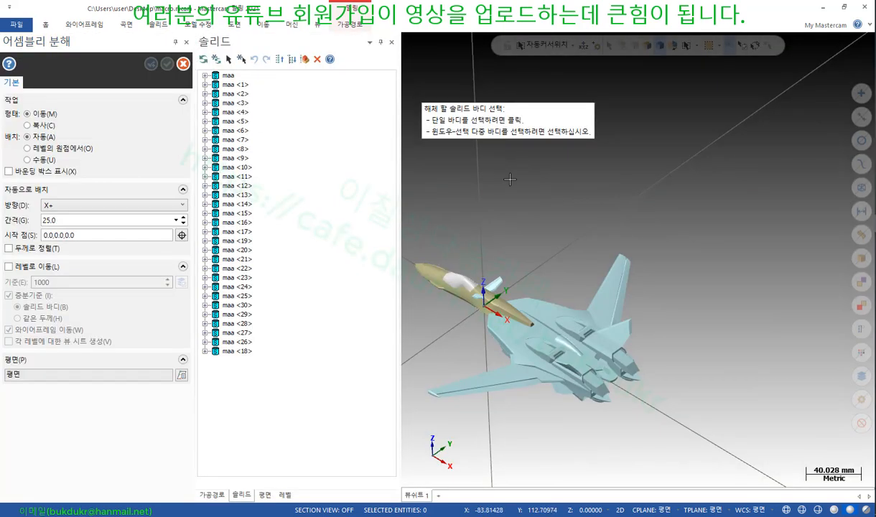
pyautogui.scroll(-3, 557, 198)
pyautogui.moveTo(441, 187); pyautogui.dragTo(678, 410)
pyautogui.scroll(-4, 483, 299)
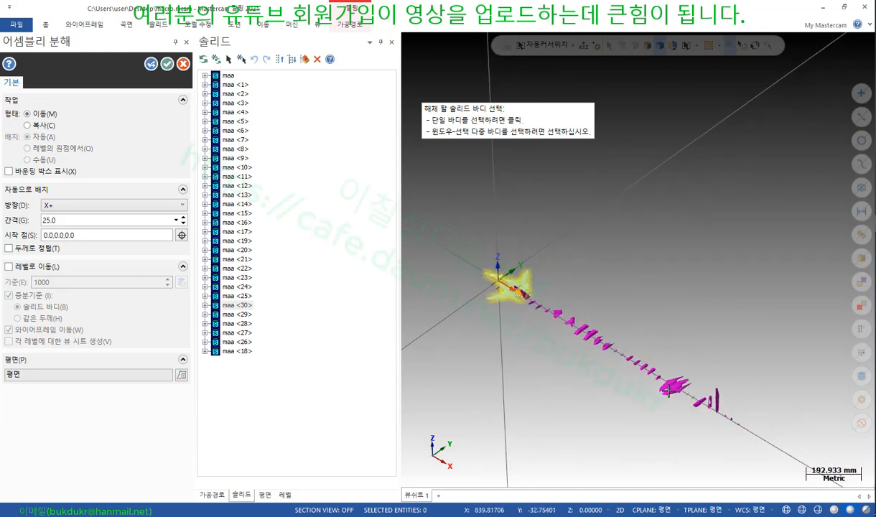
# Explode the jet as a copy (복사) with its start point beside the original at 187.272,0.61,0.0
pyautogui.scroll(8, 548, 305)
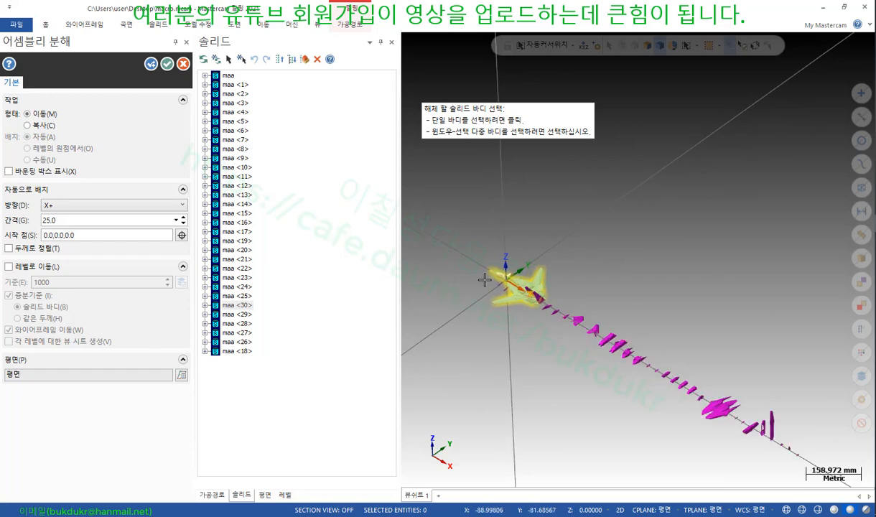
pyautogui.scroll(2, 545, 305)
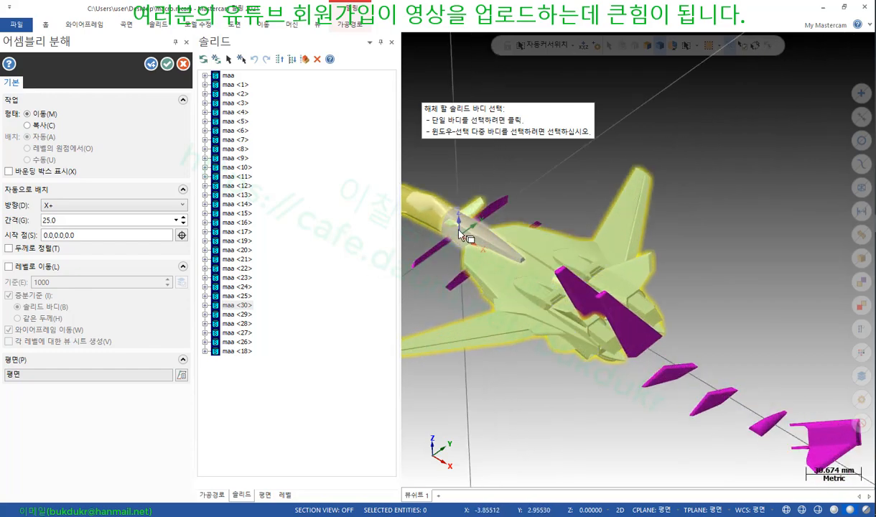
pyautogui.scroll(-5, 532, 283)
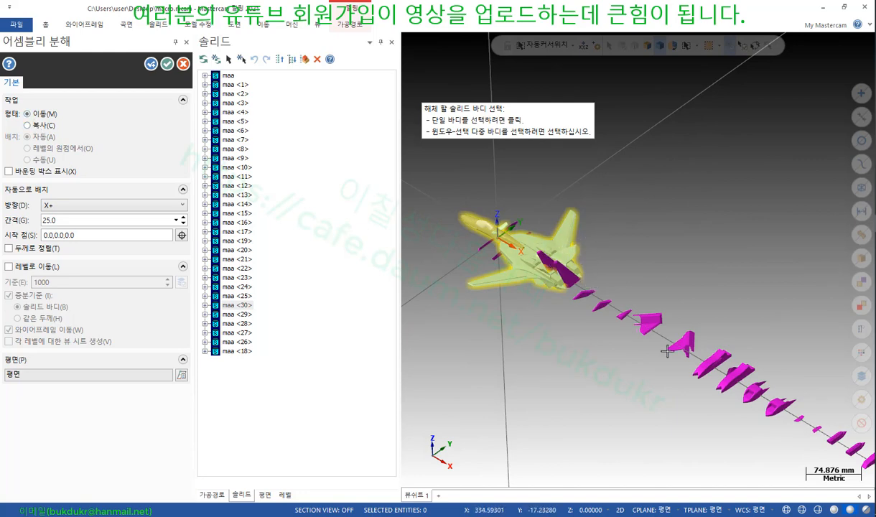
pyautogui.scroll(3, 517, 274)
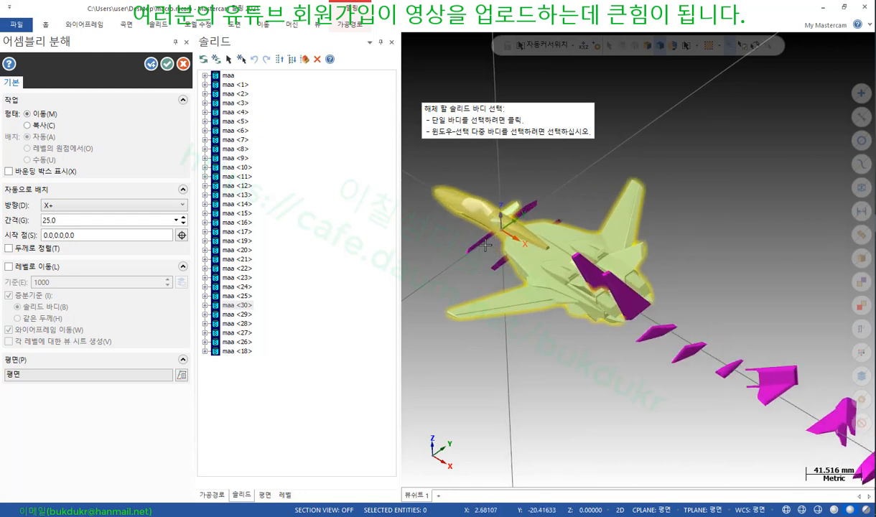
pyautogui.scroll(-3, 485, 242)
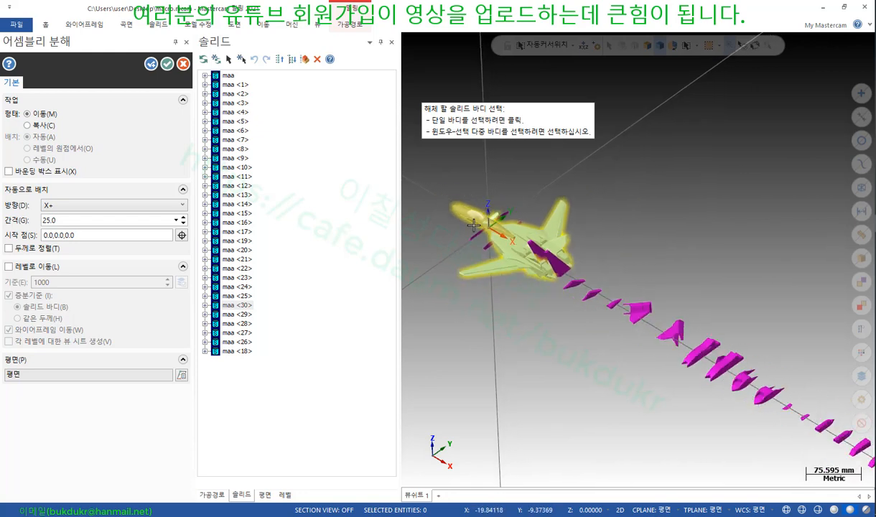
pyautogui.click(31, 126)
pyautogui.click(182, 235)
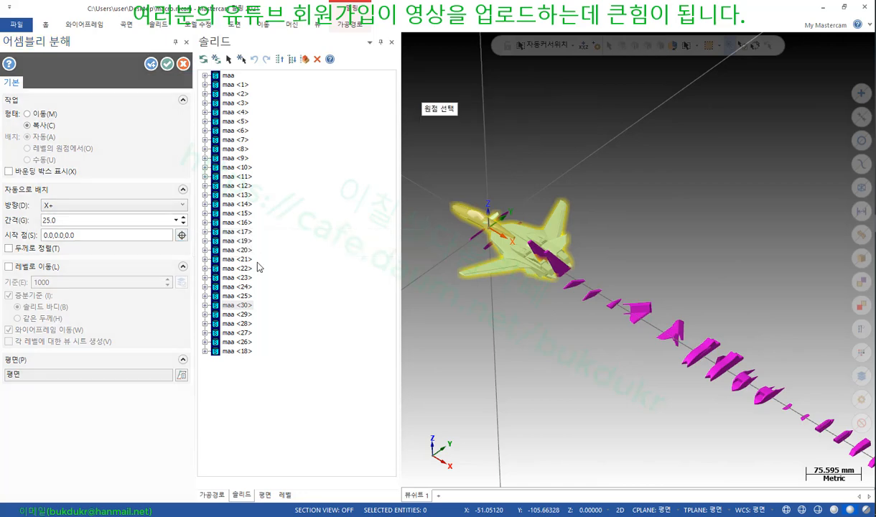
pyautogui.click(588, 290)
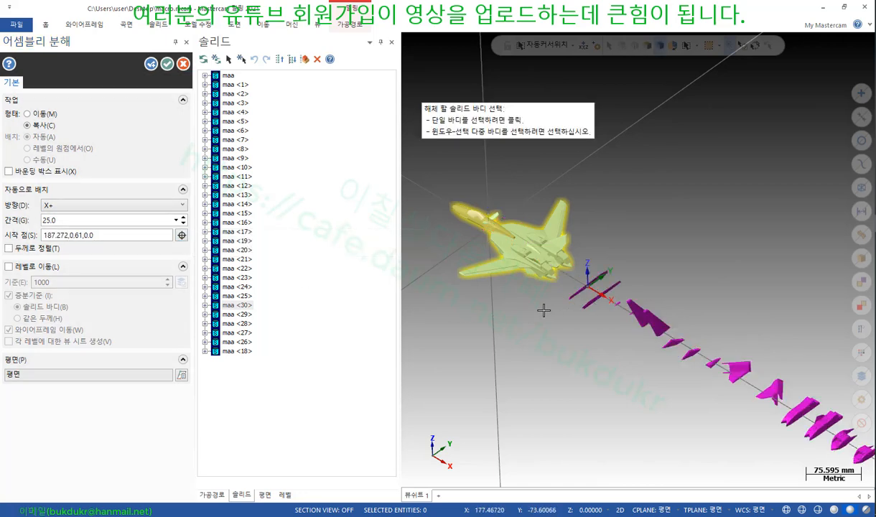
pyautogui.scroll(-3, 538, 257)
pyautogui.scroll(-2, 535, 288)
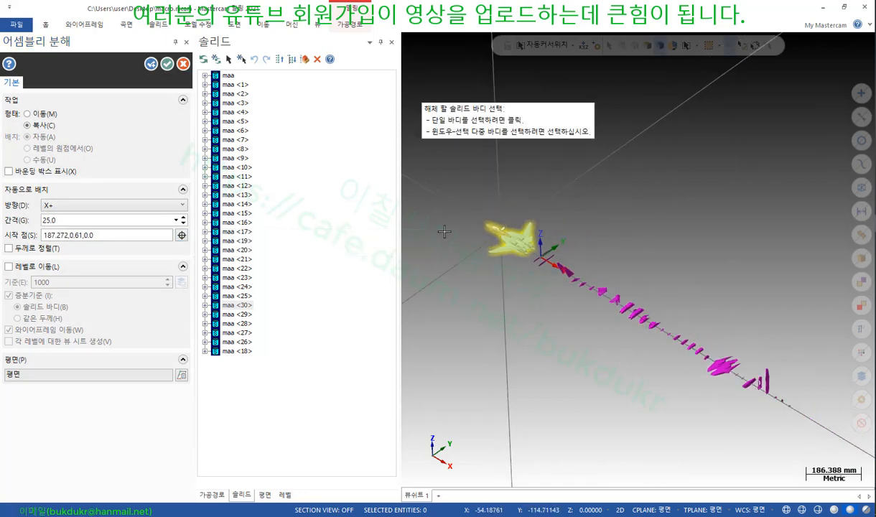
pyautogui.click(167, 65)
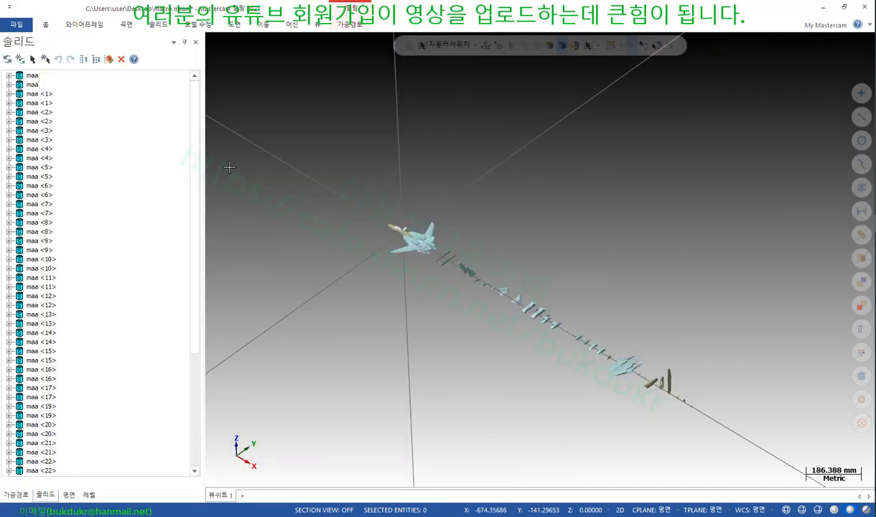
# Show the model in the 평면 (WCS) view, select all solids, examine the separated parts up close, and clear the selection
pyautogui.rightClick(397, 126)
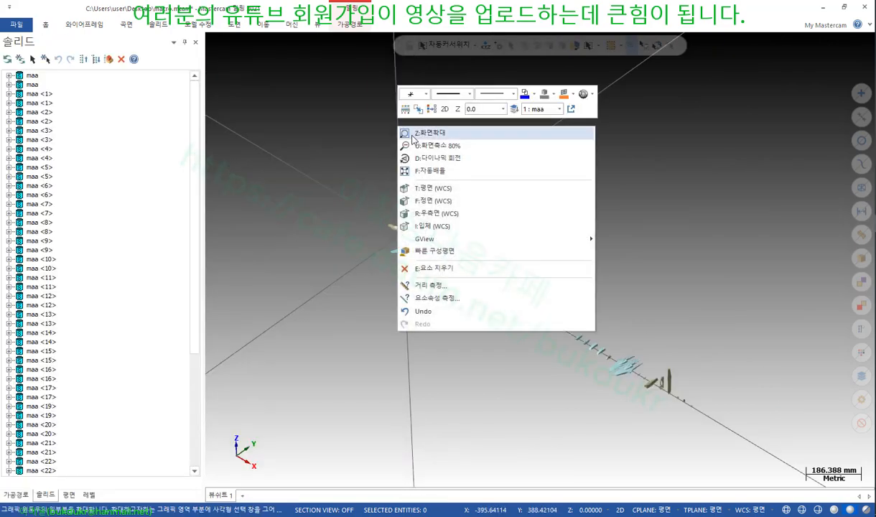
pyautogui.click(426, 189)
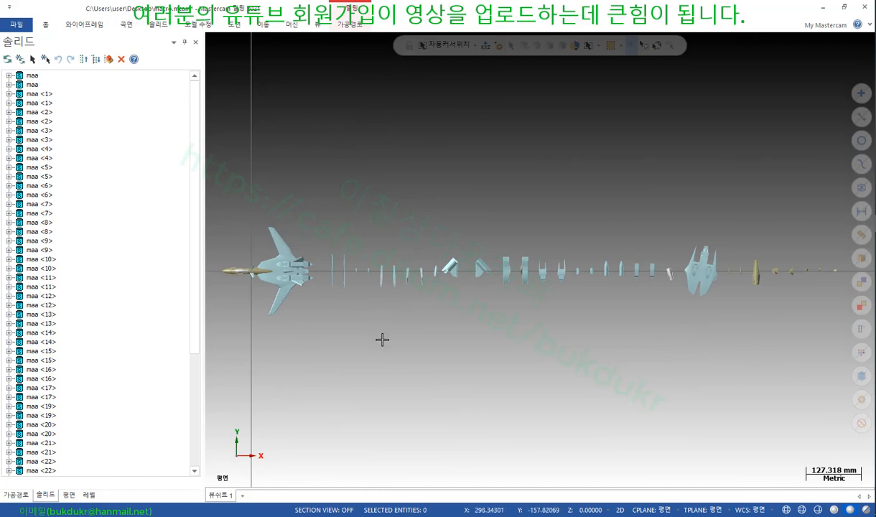
pyautogui.moveTo(826, 353); pyautogui.dragTo(224, 136)
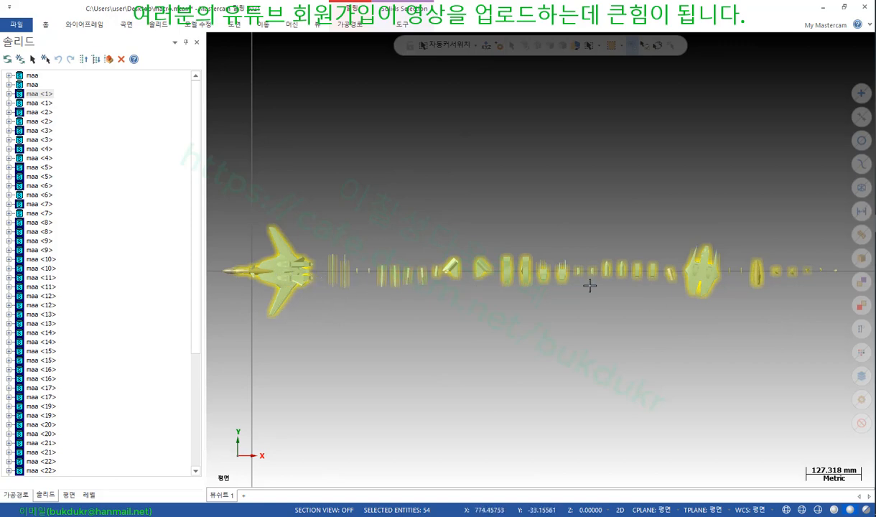
pyautogui.scroll(6, 520, 277)
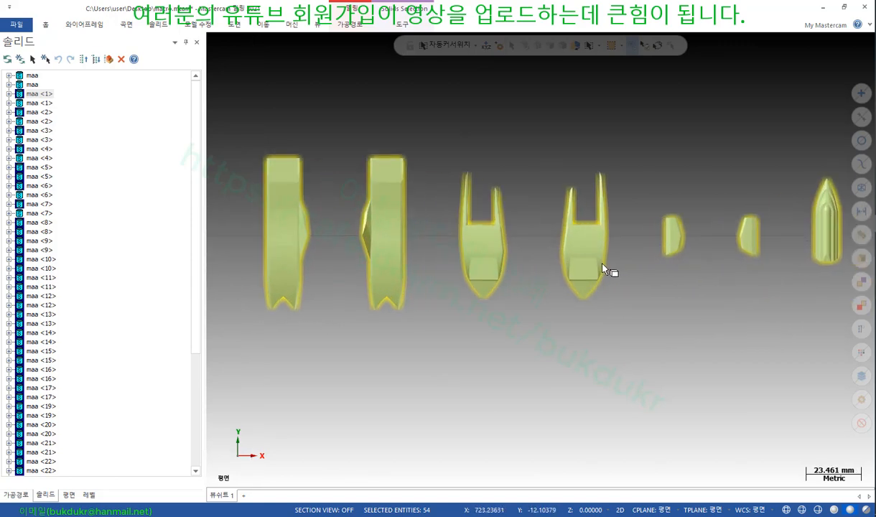
pyautogui.scroll(2, 725, 245)
pyautogui.scroll(-7, 377, 257)
pyautogui.scroll(4, 727, 262)
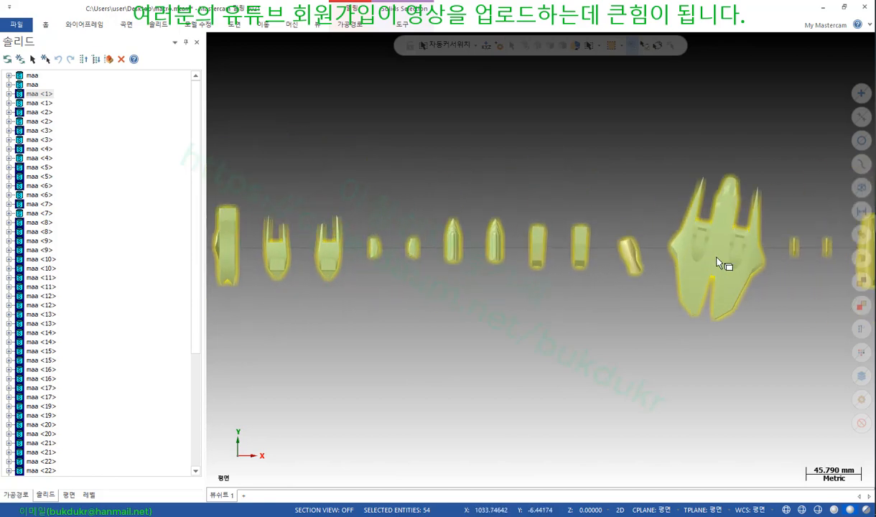
pyautogui.scroll(1, 776, 269)
pyautogui.scroll(-7, 768, 265)
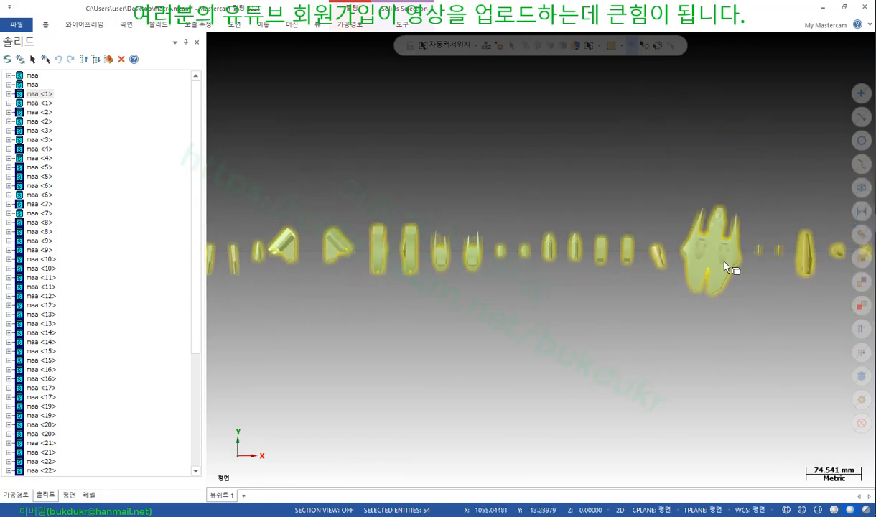
pyautogui.scroll(-3, 505, 246)
pyautogui.scroll(3, 431, 255)
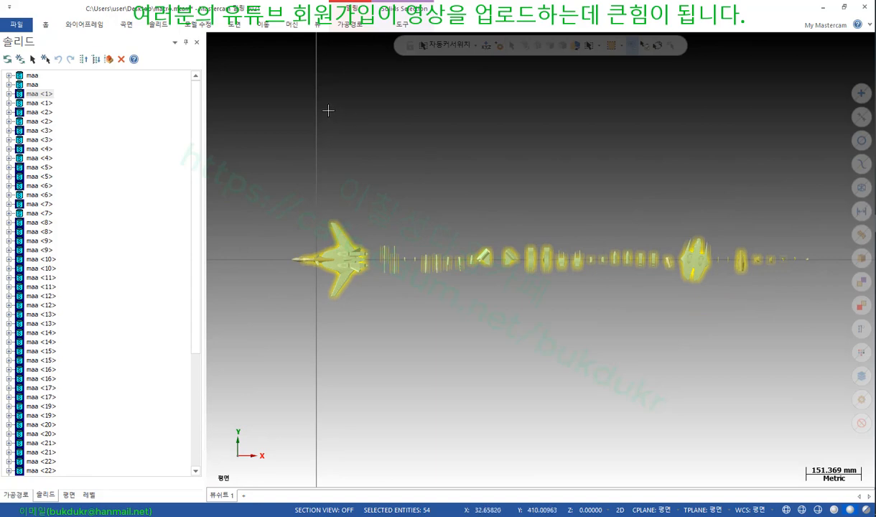
pyautogui.press('Escape')
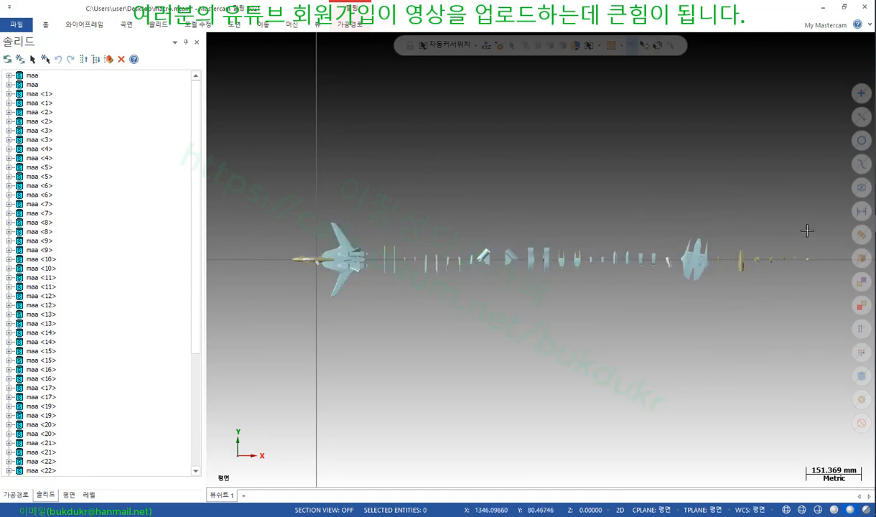
# Switch to the textbook in Acrobat and look over the 평면에 정렬 and 면에 정렬 sections from page 331
pyautogui.moveTo(872, 198)
pyautogui.click(774, 207)
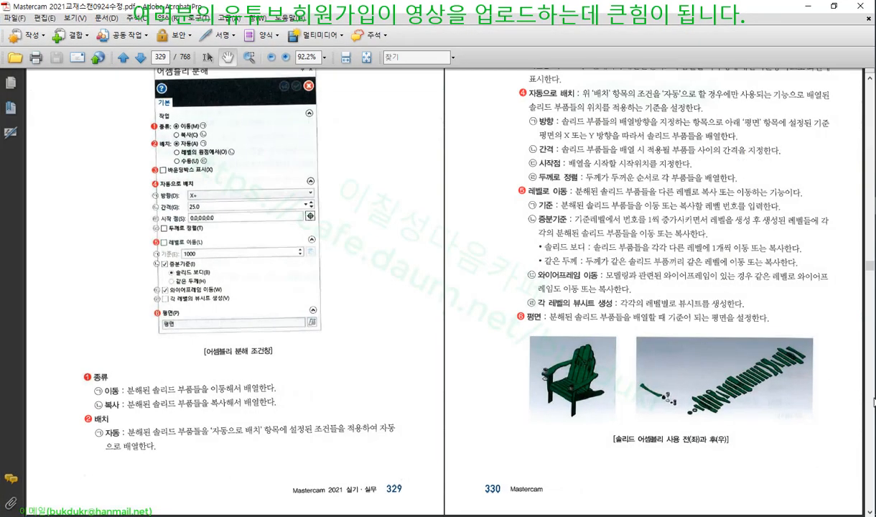
pyautogui.scroll(-1, 872, 401)
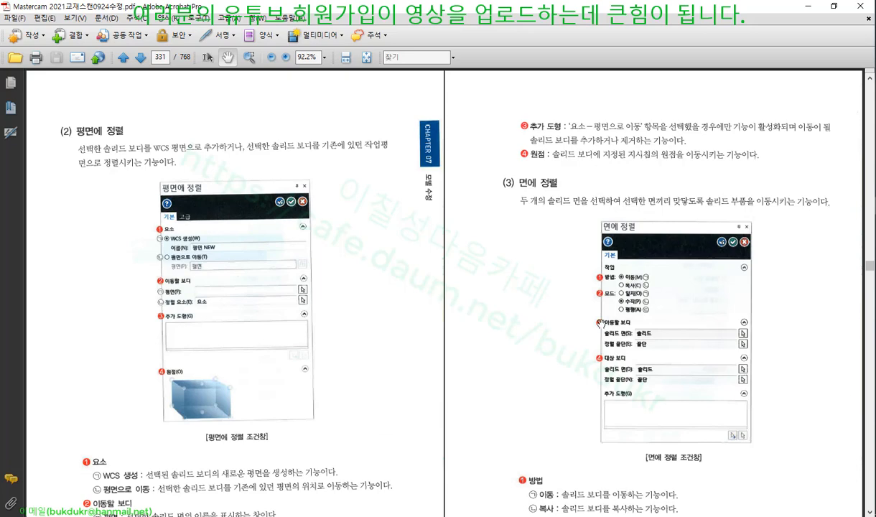
pyautogui.scroll(-2, 599, 323)
pyautogui.scroll(1, 584, 316)
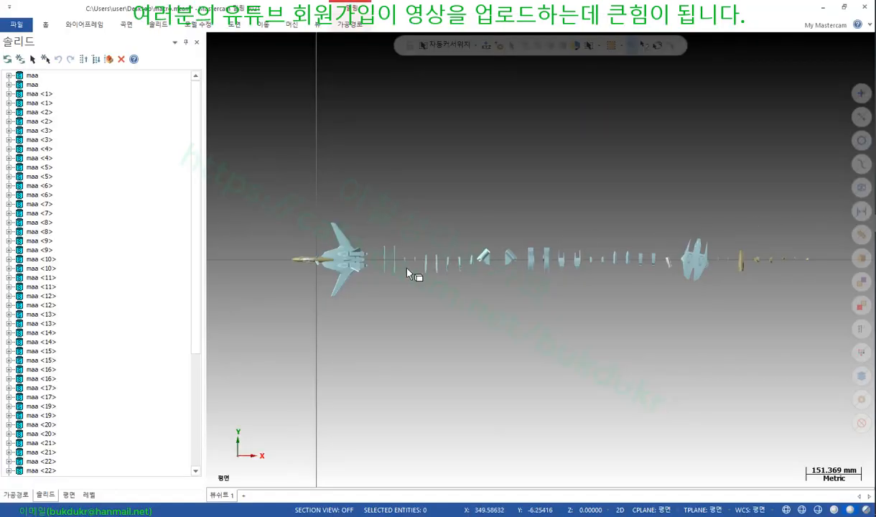
# Examine the exploded jet parts up close along the row, from the main fuselage copy to the tail-side pieces
pyautogui.scroll(3, 431, 271)
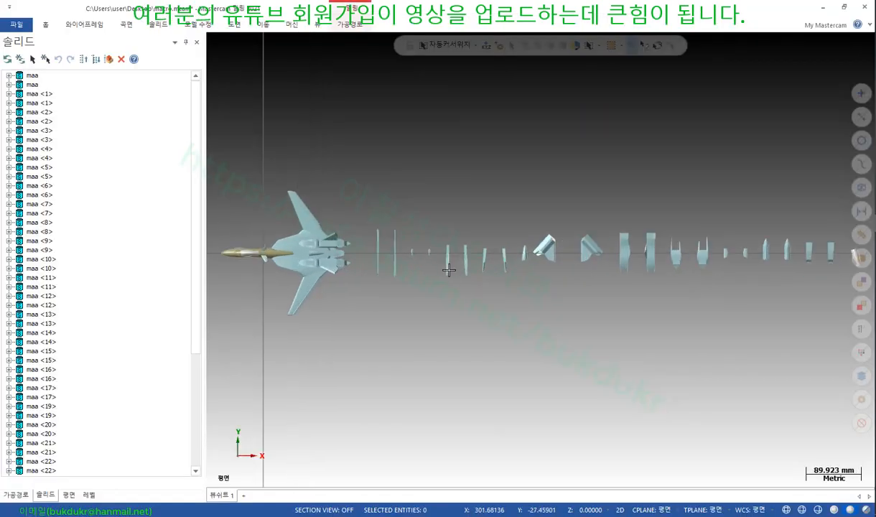
pyautogui.scroll(3, 589, 268)
pyautogui.moveTo(589, 269); pyautogui.dragTo(641, 182, button='middle')
pyautogui.scroll(-1, 327, 248)
pyautogui.scroll(5, 604, 179)
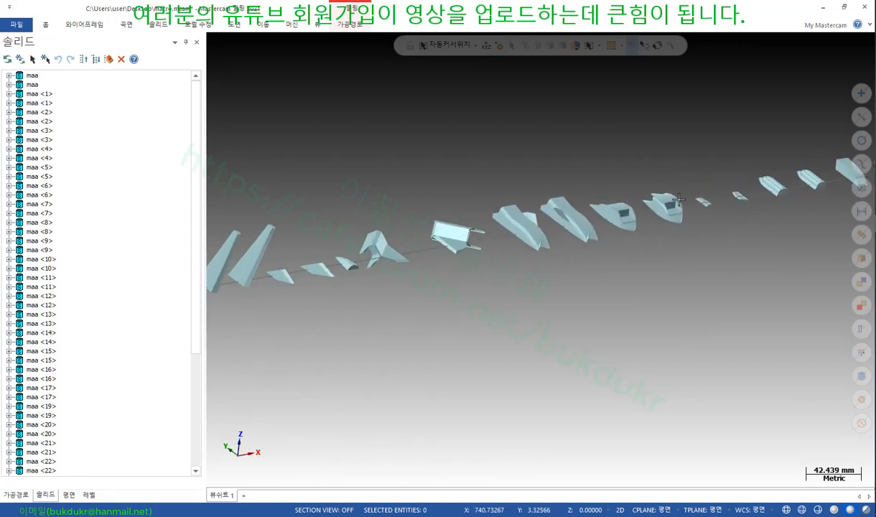
pyautogui.scroll(1, 515, 273)
pyautogui.moveTo(514, 273); pyautogui.dragTo(498, 235, button='middle')
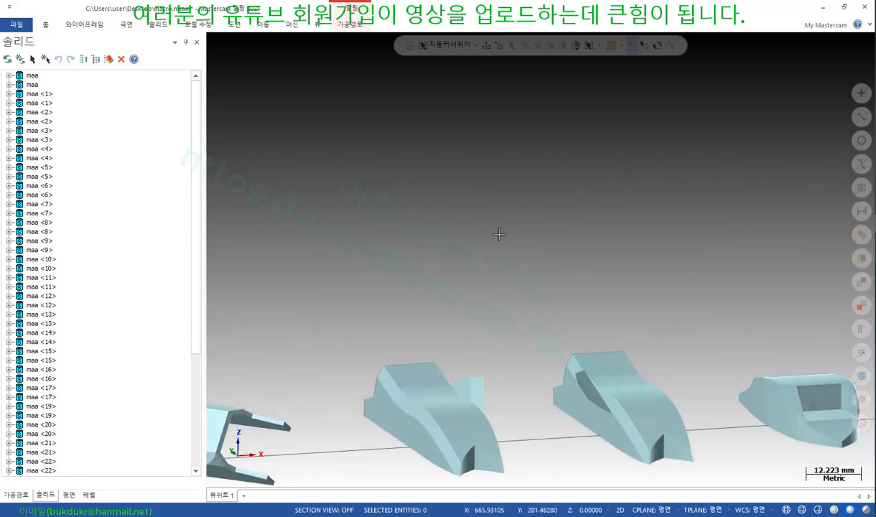
pyautogui.scroll(-3, 449, 260)
pyautogui.moveTo(449, 259)
pyautogui.mouseDown(button='middle')
pyautogui.moveTo(460, 290)
pyautogui.moveTo(440, 311)
pyautogui.moveTo(452, 321)
pyautogui.moveTo(446, 251)
pyautogui.mouseUp(button='middle')
pyautogui.scroll(3, 431, 209)
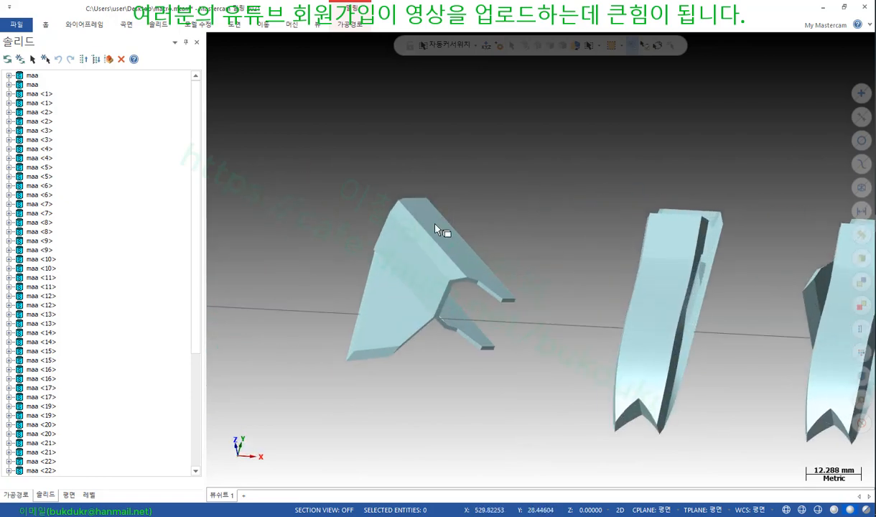
pyautogui.scroll(-4, 438, 230)
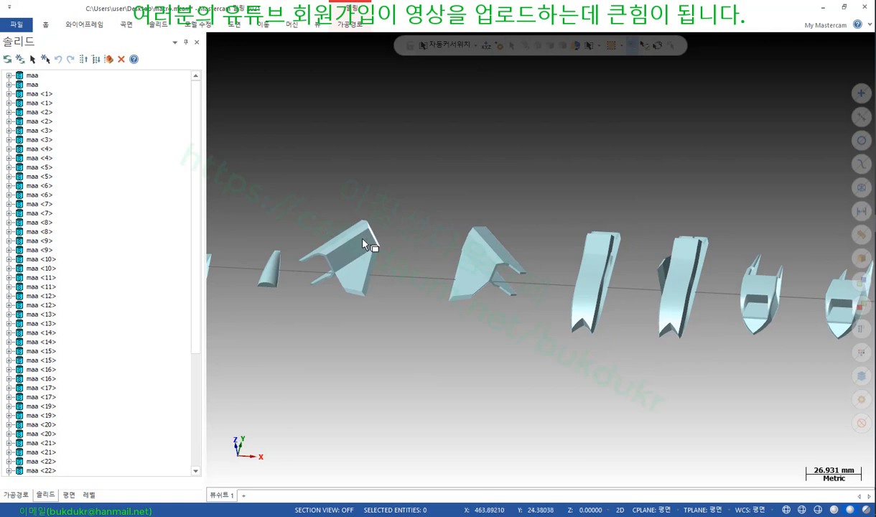
pyautogui.scroll(-5, 364, 244)
pyautogui.scroll(-2, 359, 256)
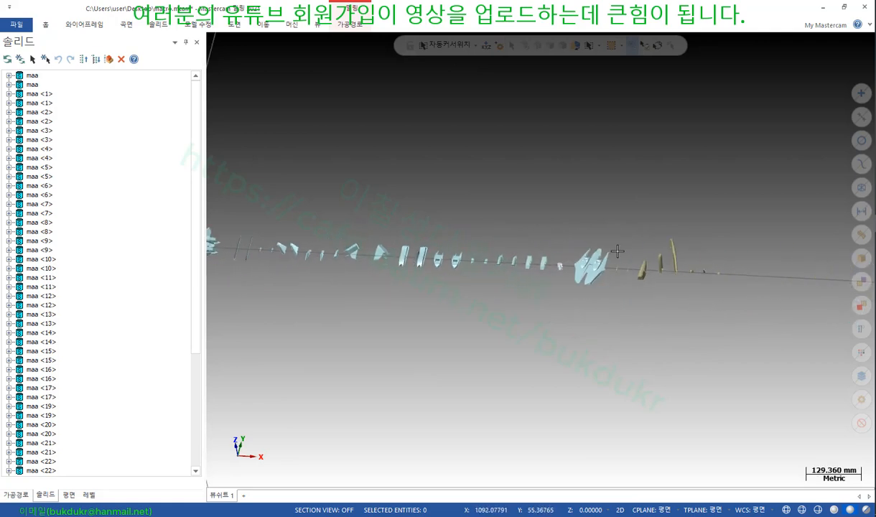
pyautogui.scroll(10, 506, 280)
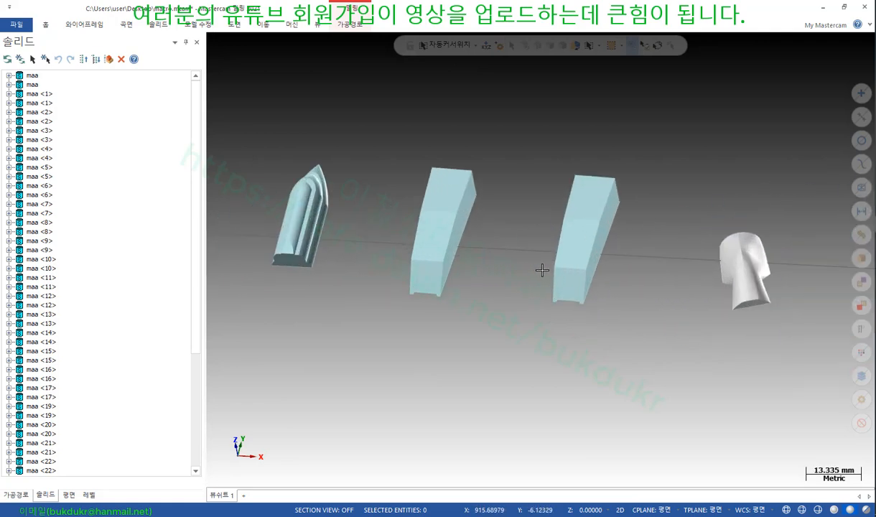
pyautogui.scroll(-1, 568, 273)
pyautogui.moveTo(599, 272)
pyautogui.mouseDown(button='middle')
pyautogui.moveTo(626, 257)
pyautogui.moveTo(649, 261)
pyautogui.mouseUp(button='middle')
pyautogui.scroll(-2, 605, 246)
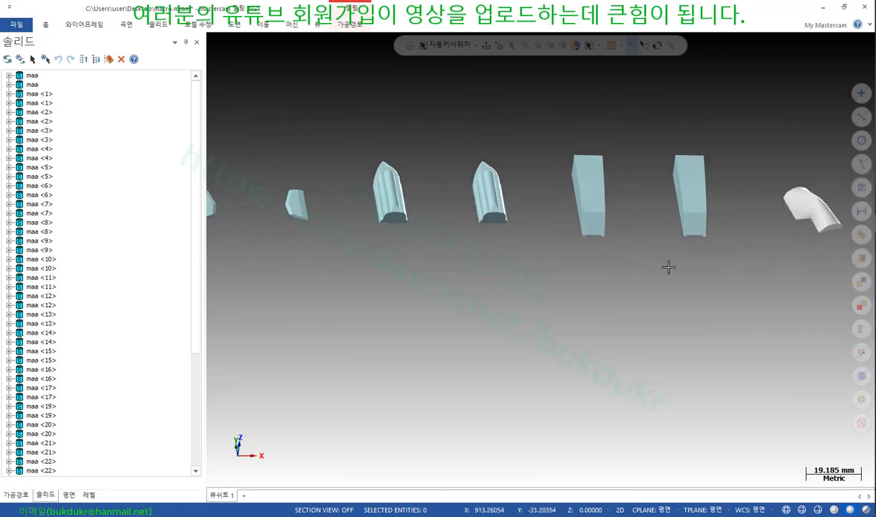
# Isolate the grooved pointed body and the tapered block beside it by selecting both and hiding all other solids
pyautogui.moveTo(644, 301); pyautogui.dragTo(450, 99)
pyautogui.scroll(3, 565, 137)
pyautogui.scroll(3, 571, 172)
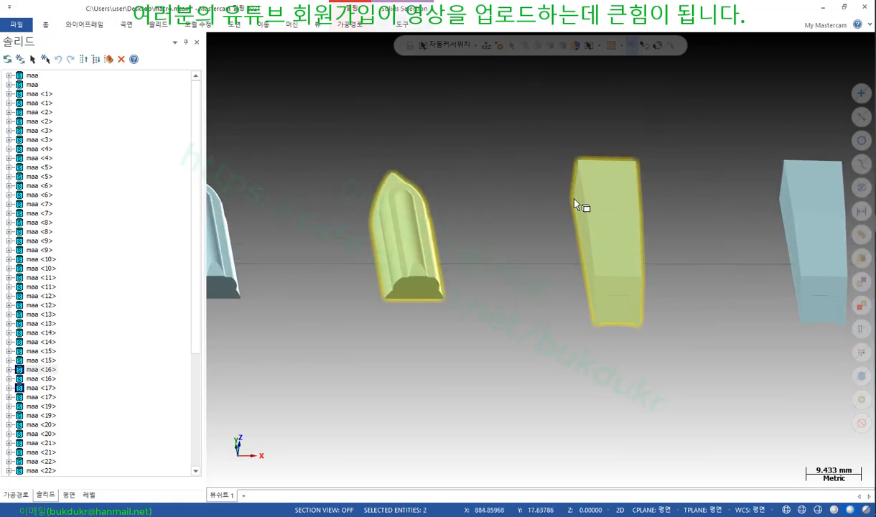
pyautogui.hotkey('alt', 'e')
pyautogui.moveTo(589, 237)
pyautogui.mouseDown(button='middle')
pyautogui.moveTo(593, 204)
pyautogui.moveTo(633, 159)
pyautogui.moveTo(565, 109)
pyautogui.moveTo(606, 129)
pyautogui.moveTo(628, 162)
pyautogui.moveTo(630, 194)
pyautogui.moveTo(566, 207)
pyautogui.moveTo(609, 186)
pyautogui.moveTo(665, 204)
pyautogui.moveTo(661, 219)
pyautogui.moveTo(771, 230)
pyautogui.moveTo(731, 222)
pyautogui.moveTo(564, 302)
pyautogui.moveTo(559, 248)
pyautogui.mouseUp(button='middle')
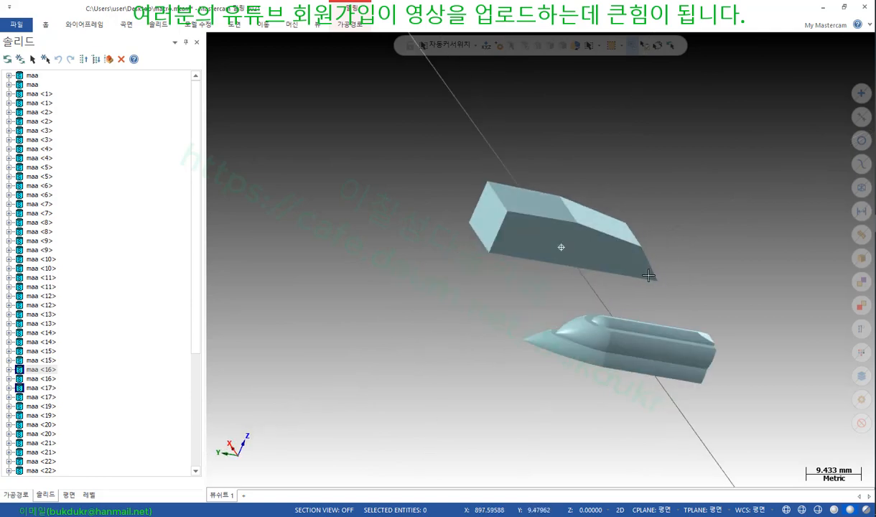
# Try to align the block's flat end face to the pointed body's flat rear face with 면에 정렬, using 이동 and 일치
pyautogui.click(200, 25)
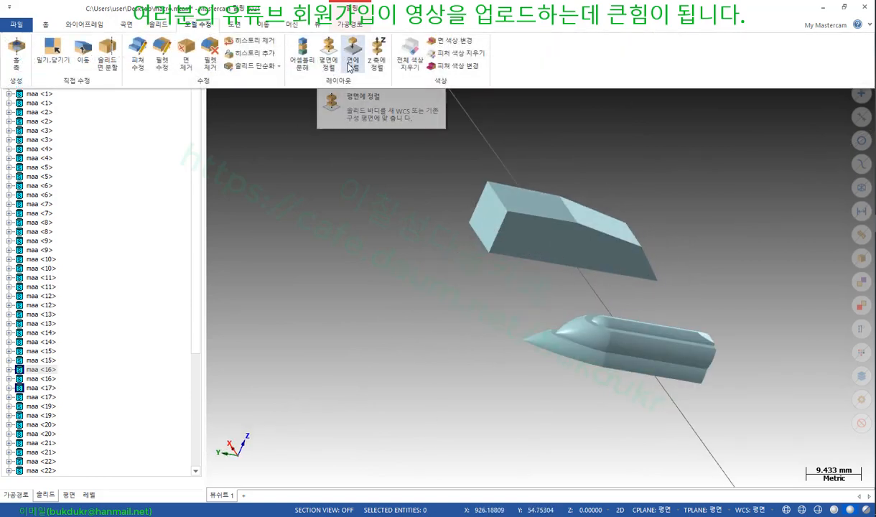
pyautogui.click(354, 42)
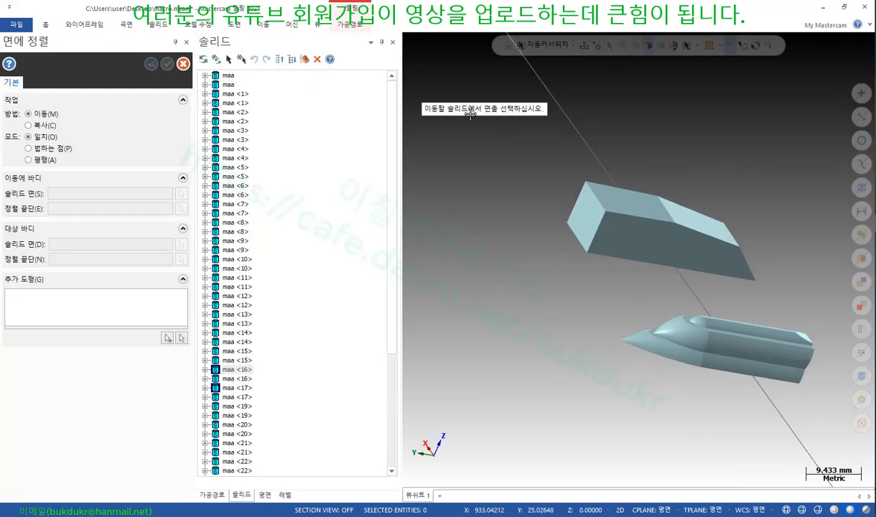
pyautogui.click(591, 221)
pyautogui.moveTo(590, 222); pyautogui.dragTo(681, 347, button='middle')
pyautogui.click(662, 315)
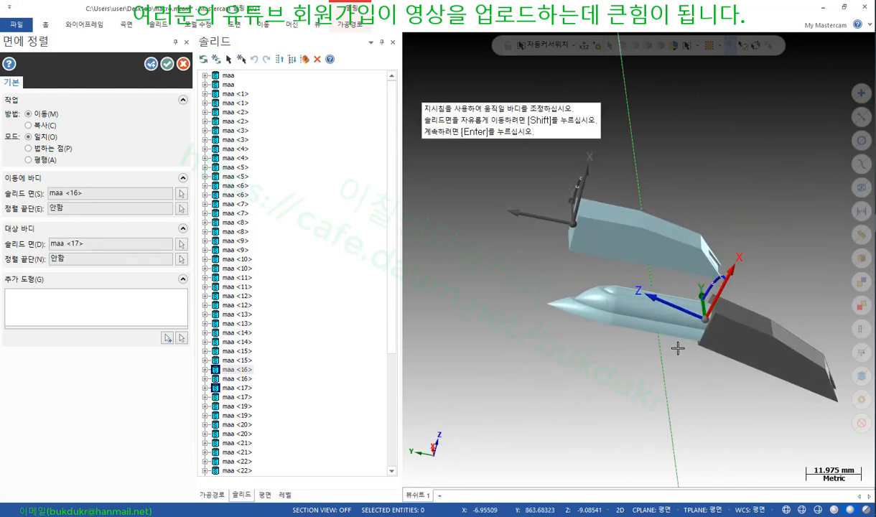
pyautogui.moveTo(671, 380); pyautogui.dragTo(716, 379, button='middle')
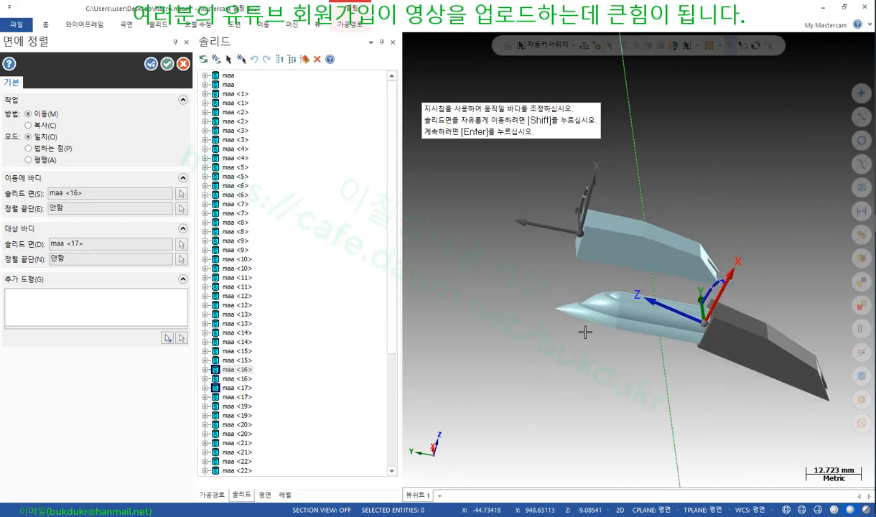
pyautogui.scroll(4, 706, 343)
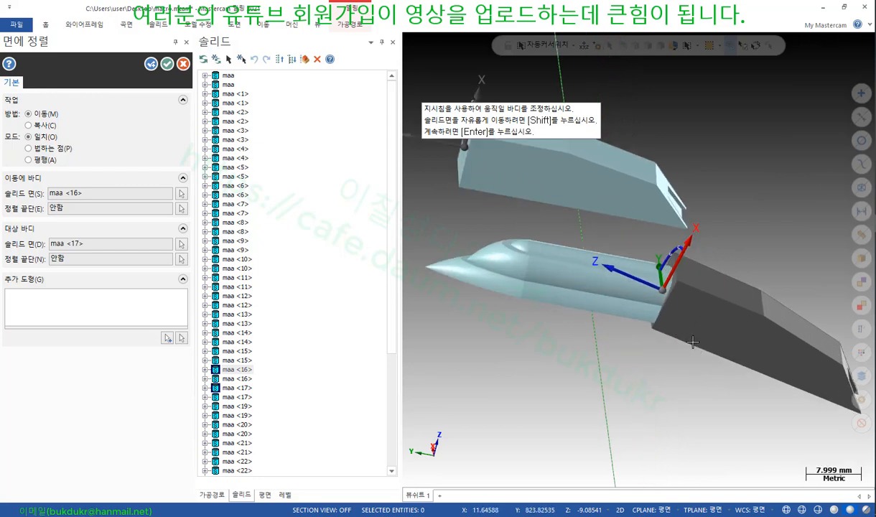
pyautogui.moveTo(695, 343); pyautogui.dragTo(715, 329, button='middle')
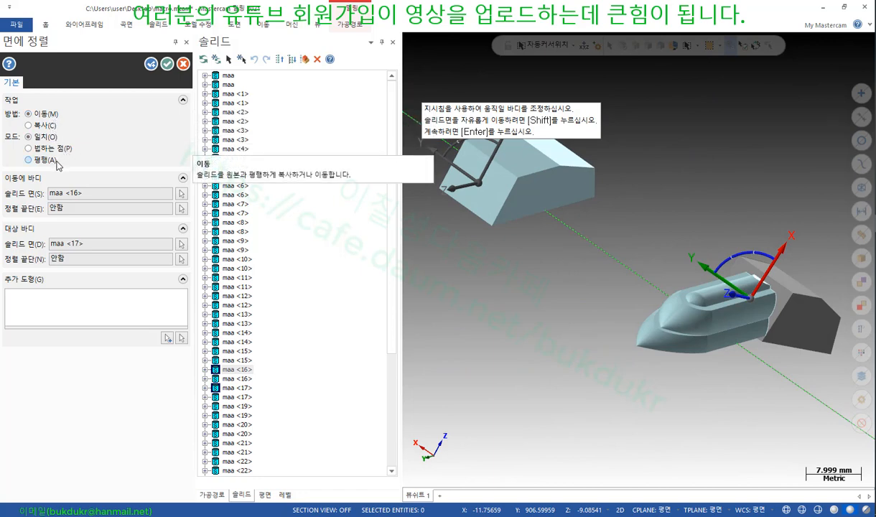
# Try shifting the aligned block sideways along the gnomon's Y axis, starting from a view of the pointed body's front
pyautogui.moveTo(564, 252); pyautogui.dragTo(694, 249, button='middle')
pyautogui.scroll(1, 693, 250)
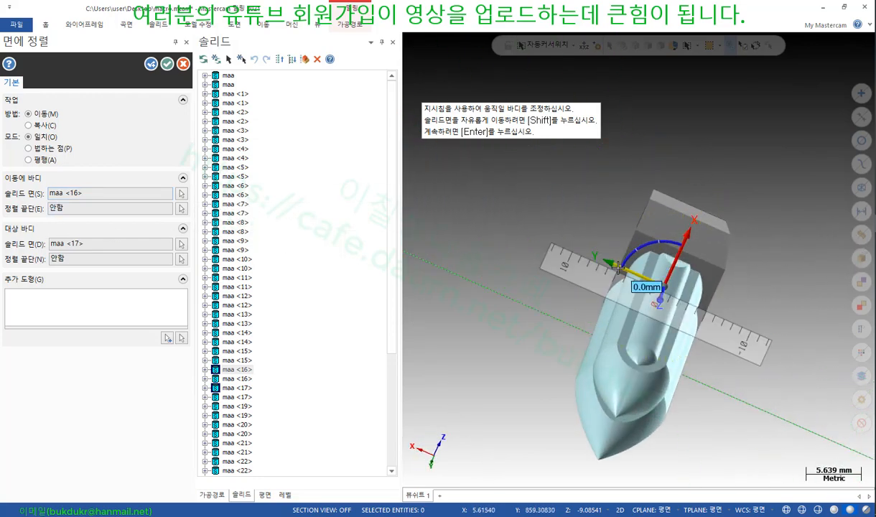
pyautogui.click(632, 272)
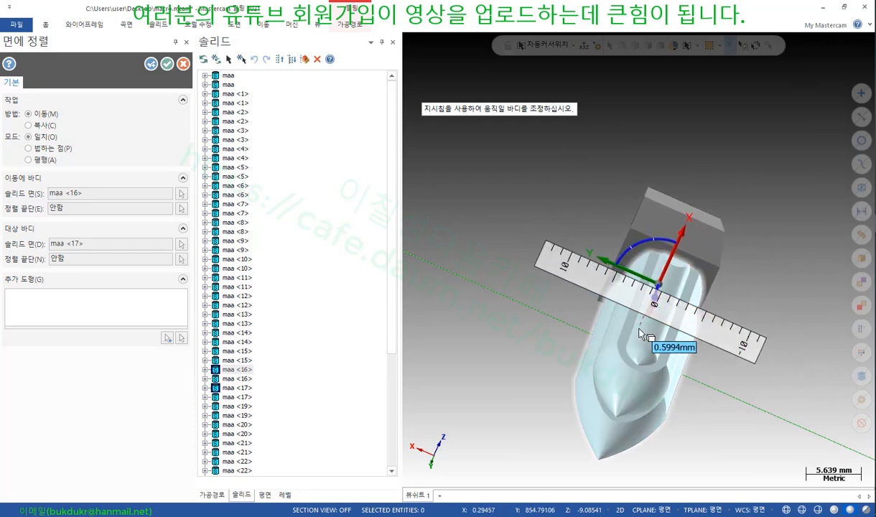
pyautogui.click(641, 333)
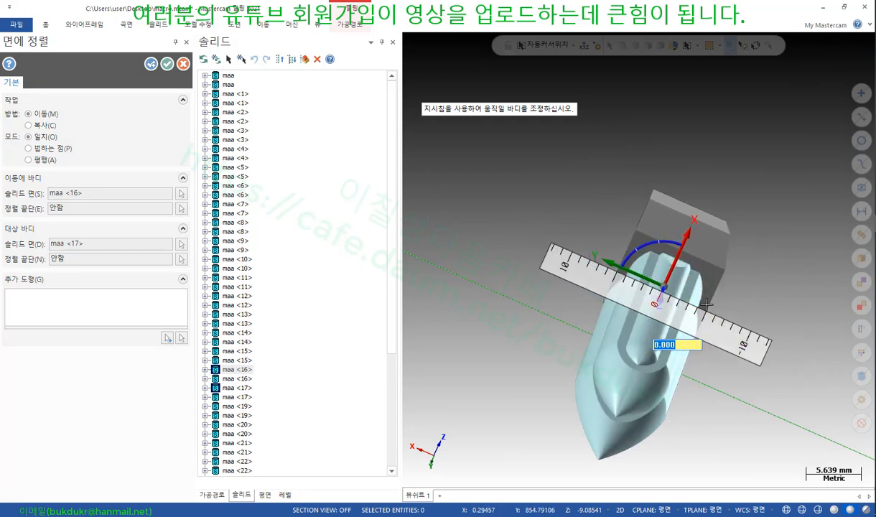
pyautogui.moveTo(707, 305); pyautogui.dragTo(672, 231, button='middle')
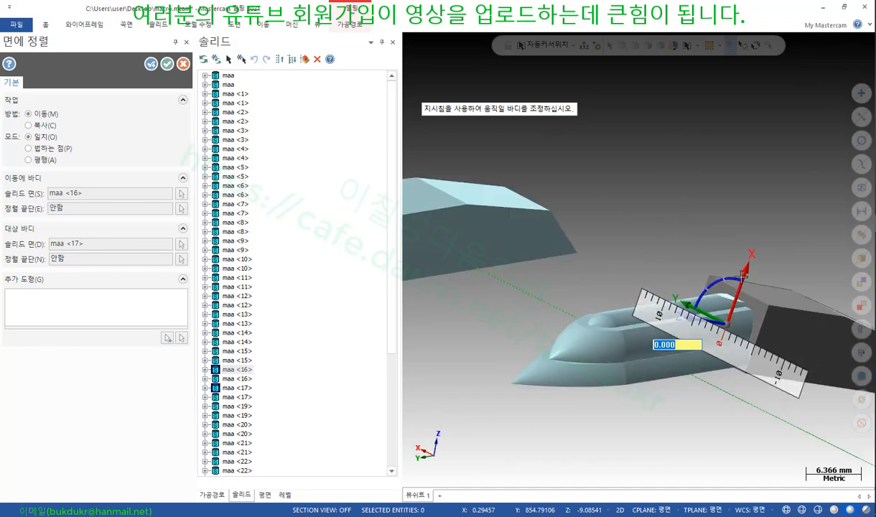
pyautogui.click(691, 244)
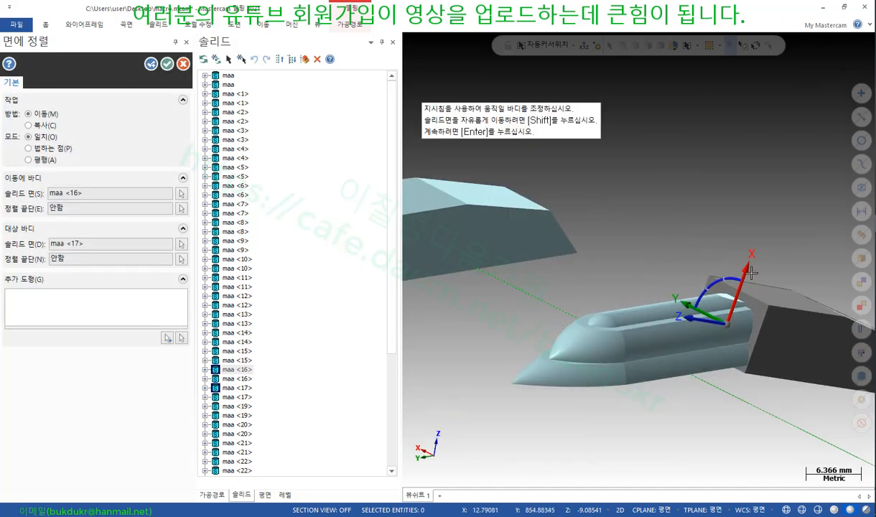
# Try repositioning the block preview below the pointed body with the gnomon, and exit the 면에 정렬 function
pyautogui.click(736, 294)
pyautogui.moveTo(728, 325)
pyautogui.mouseDown()
pyautogui.moveTo(708, 356)
pyautogui.moveTo(715, 373)
pyautogui.moveTo(696, 407)
pyautogui.moveTo(719, 471)
pyautogui.moveTo(701, 344)
pyautogui.moveTo(733, 332)
pyautogui.mouseUp()
pyautogui.moveTo(684, 406); pyautogui.dragTo(695, 415)
pyautogui.moveTo(778, 225); pyautogui.dragTo(724, 322, button='middle')
pyautogui.scroll(5, 724, 322)
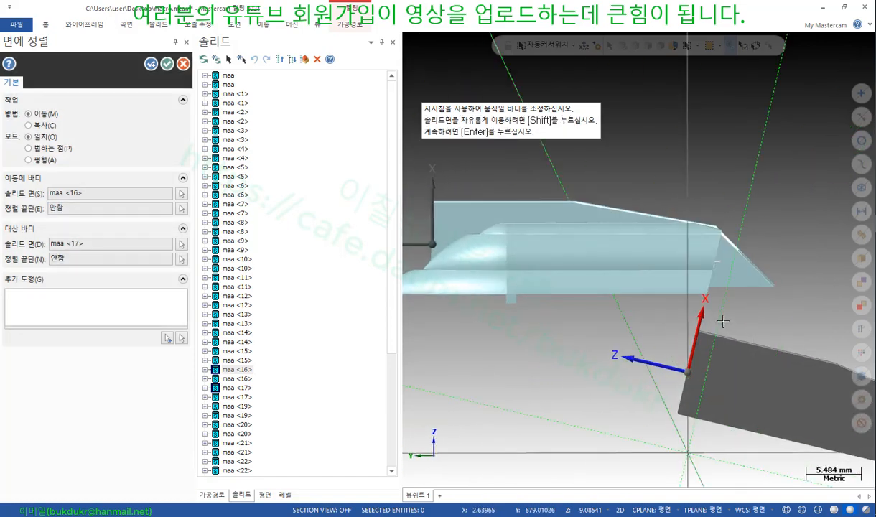
pyautogui.scroll(-5, 646, 209)
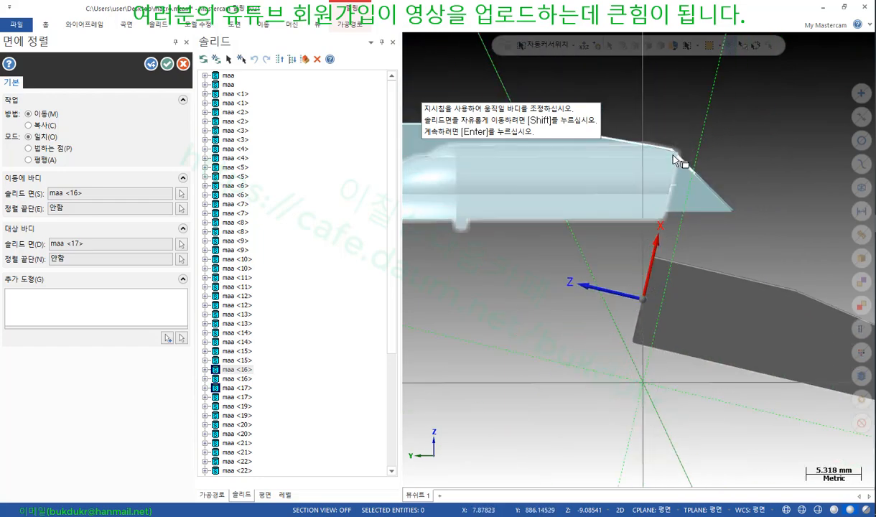
pyautogui.moveTo(738, 232)
pyautogui.mouseDown(button='middle')
pyautogui.moveTo(769, 223)
pyautogui.moveTo(567, 308)
pyautogui.mouseUp(button='middle')
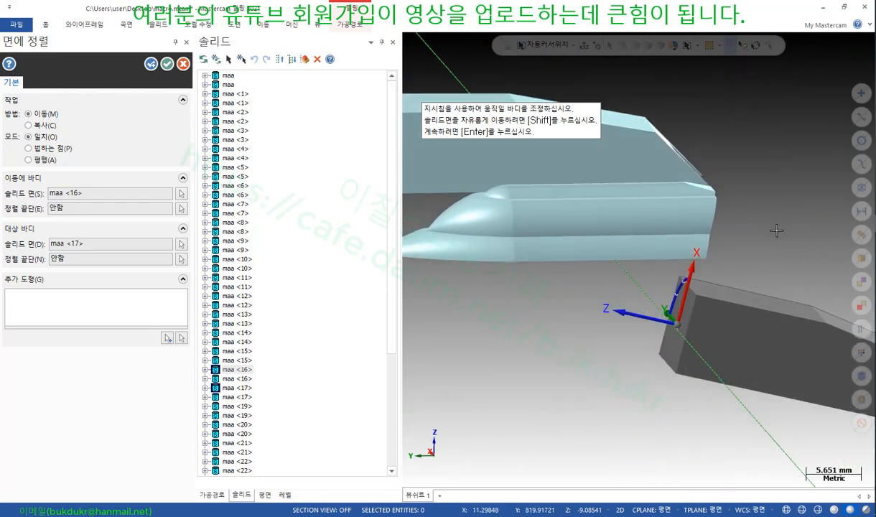
pyautogui.press('Return')
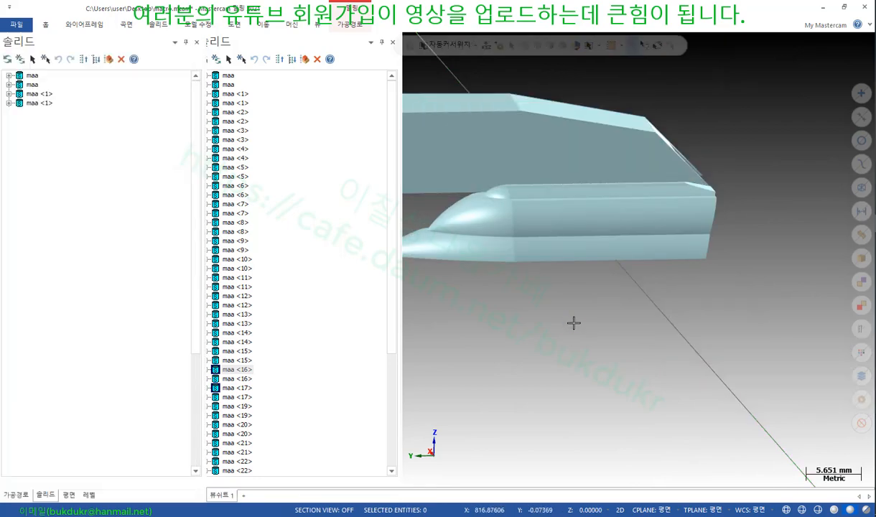
pyautogui.scroll(-3, 573, 321)
pyautogui.moveTo(574, 321); pyautogui.dragTo(526, 337, button='middle')
pyautogui.scroll(-2, 571, 337)
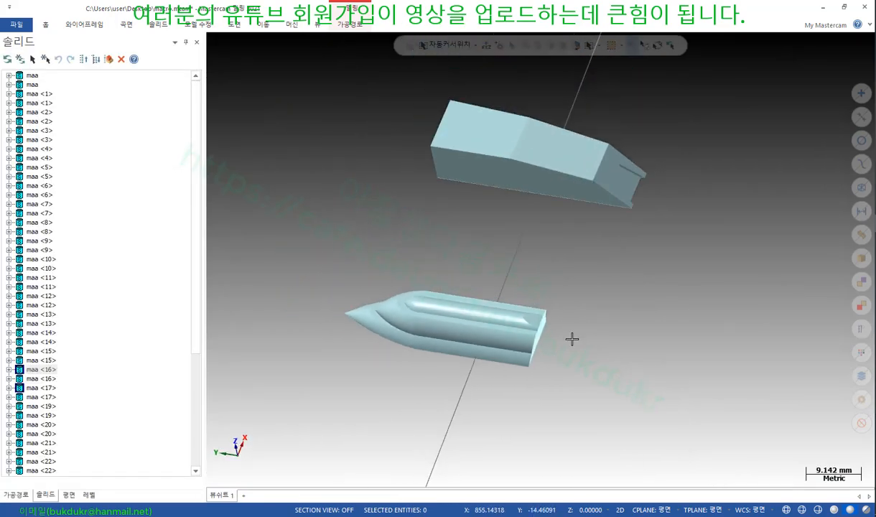
# Switch to the textbook in Acrobat and look over page 333, marking the 면에 정렬 sample pictures and the Z축에 정렬 heading
pyautogui.hotkey('alt', 'Tab')
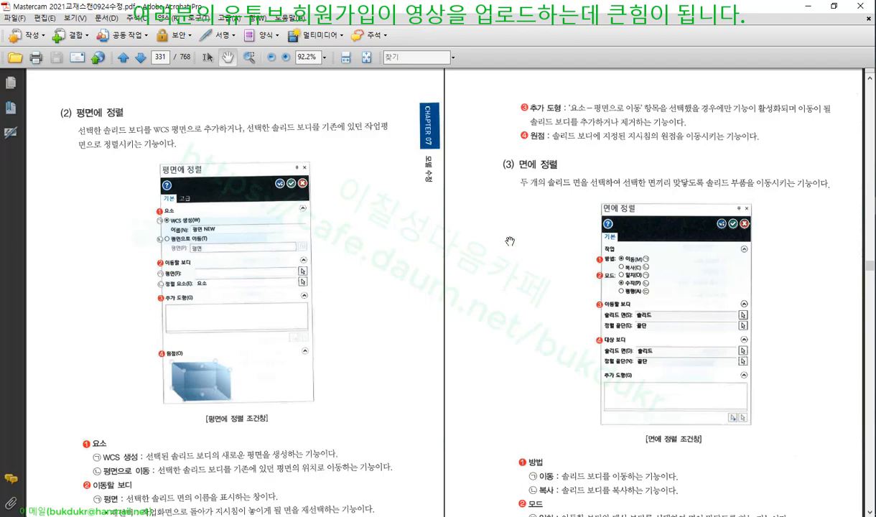
pyautogui.scroll(-10, 510, 242)
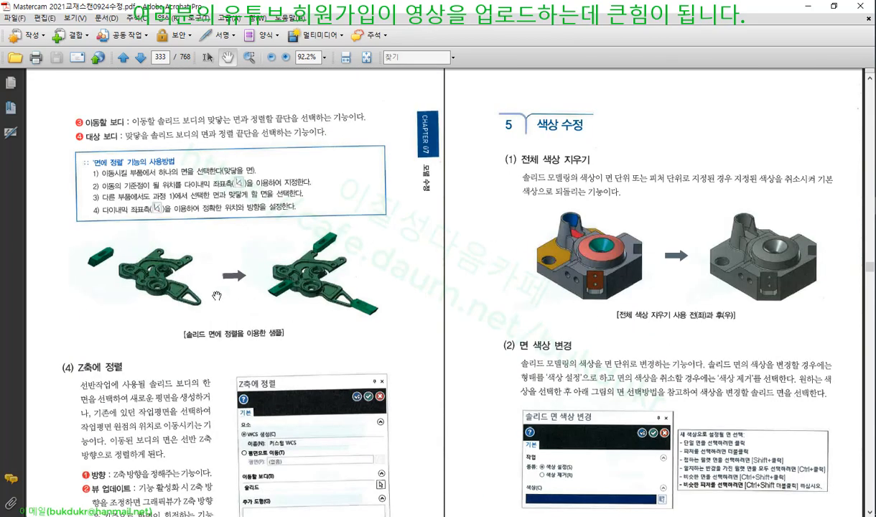
pyautogui.moveTo(173, 312)
pyautogui.mouseDown()
pyautogui.moveTo(108, 294)
pyautogui.moveTo(147, 224)
pyautogui.moveTo(207, 309)
pyautogui.mouseUp()
pyautogui.moveTo(320, 316)
pyautogui.mouseDown()
pyautogui.moveTo(262, 304)
pyautogui.moveTo(312, 224)
pyautogui.moveTo(390, 329)
pyautogui.moveTo(345, 327)
pyautogui.mouseUp()
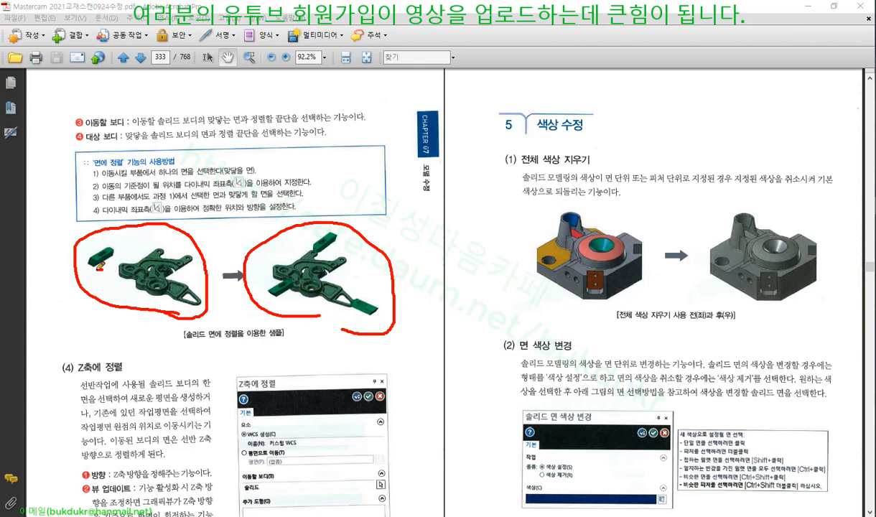
pyautogui.moveTo(97, 268); pyautogui.dragTo(103, 238)
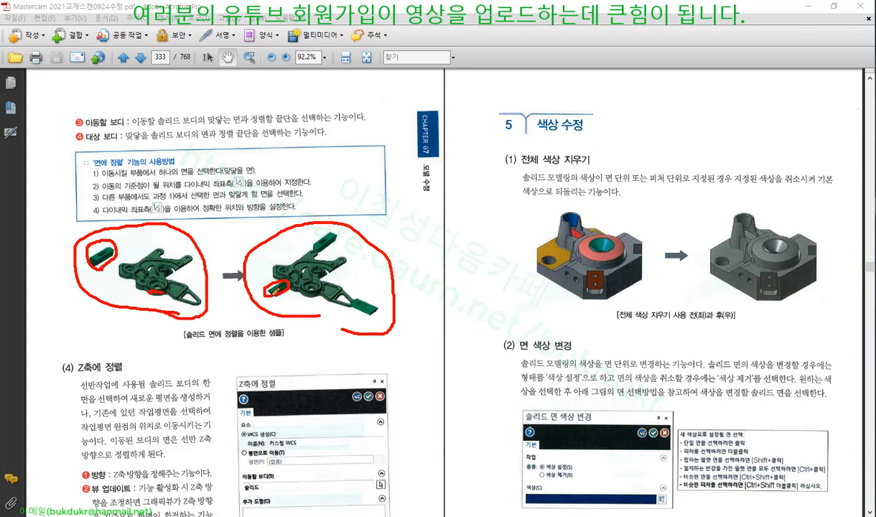
pyautogui.moveTo(355, 307)
pyautogui.mouseDown()
pyautogui.moveTo(375, 318)
pyautogui.moveTo(347, 295)
pyautogui.mouseUp()
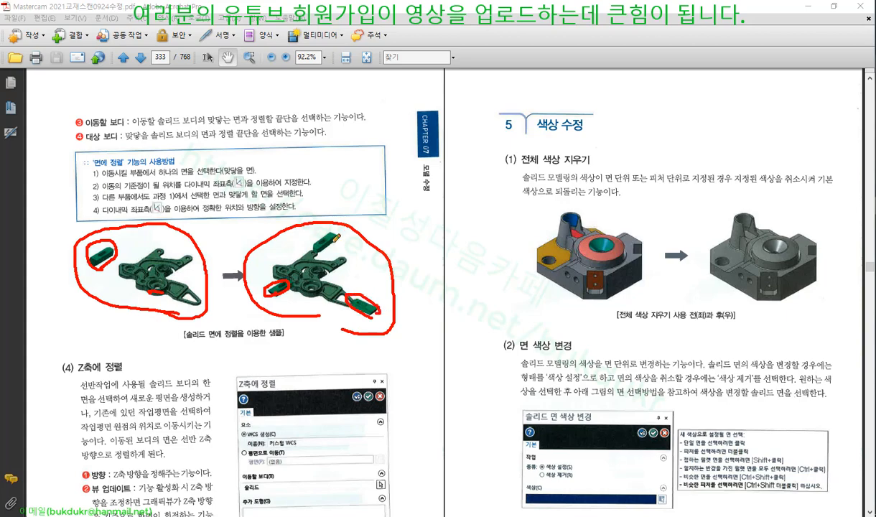
pyautogui.moveTo(336, 236)
pyautogui.mouseDown()
pyautogui.moveTo(308, 235)
pyautogui.moveTo(336, 229)
pyautogui.mouseUp()
pyautogui.moveTo(208, 316); pyautogui.dragTo(245, 316)
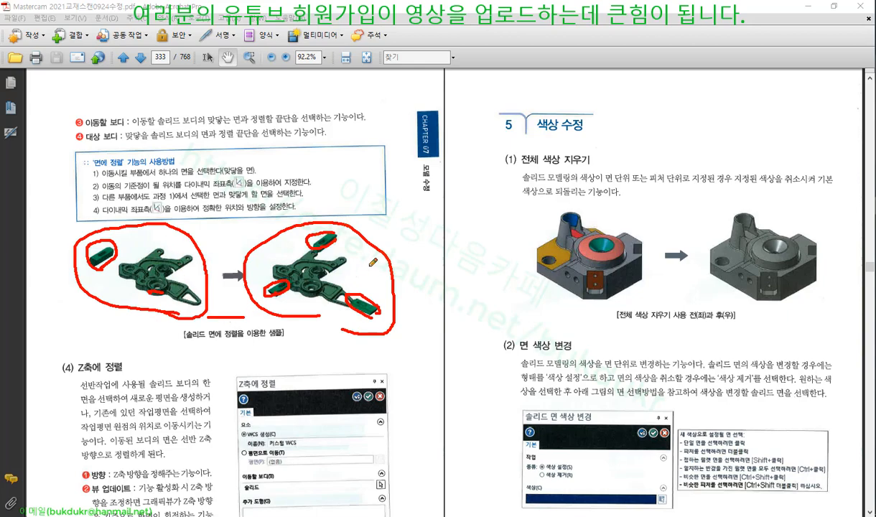
pyautogui.moveTo(79, 372); pyautogui.dragTo(128, 370)
pyautogui.rightClick(444, 211)
pyautogui.click(470, 321)
# Switch back to Mastercam, locate the Z축에 정렬 function among the model modification tools, and view the two isolated bodies from farther away
pyautogui.hotkey('alt', 'Tab')
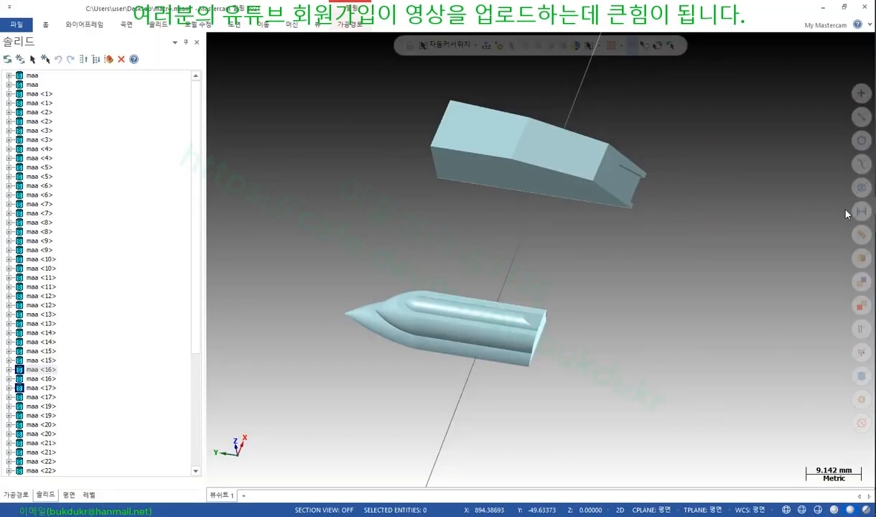
pyautogui.click(203, 26)
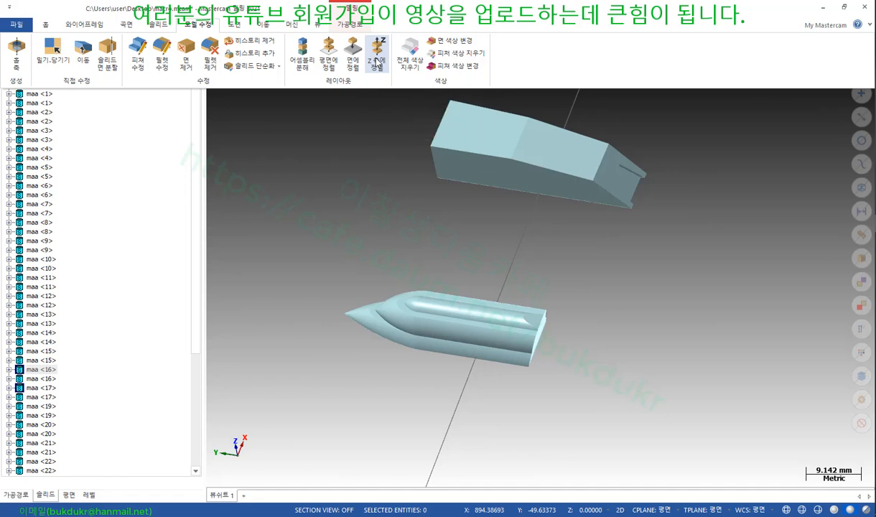
pyautogui.scroll(-7, 493, 251)
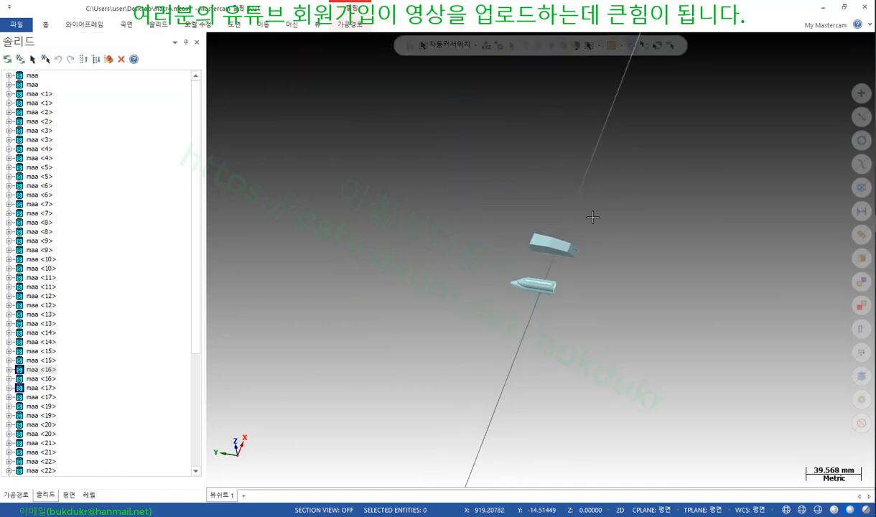
# Bring back all the hidden bodies and show the whole exploded jet in the isometric view
pyautogui.rightClick(624, 176)
pyautogui.click(572, 158)
pyautogui.rightClick(675, 206)
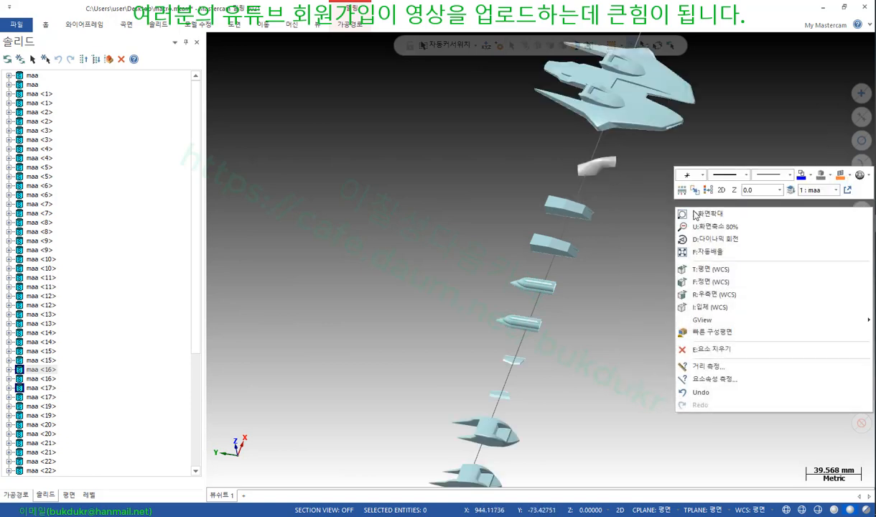
pyautogui.click(709, 306)
pyautogui.scroll(-3, 513, 196)
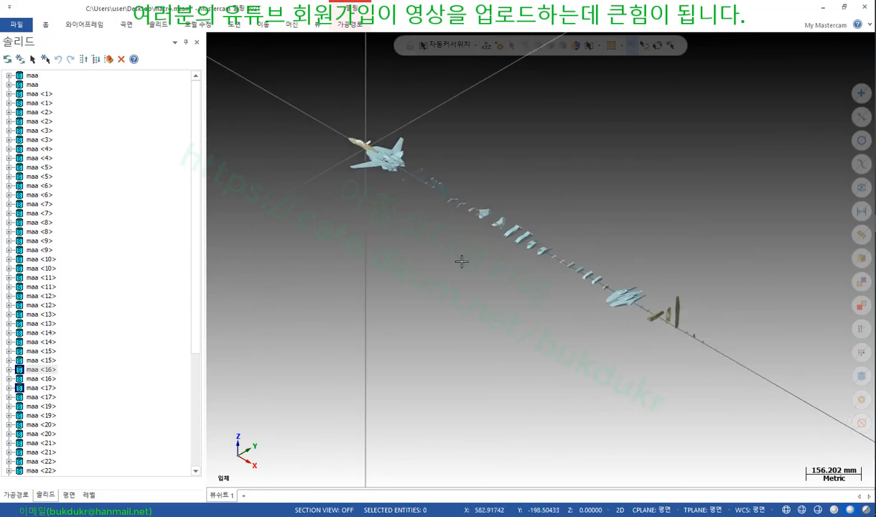
pyautogui.scroll(1, 468, 204)
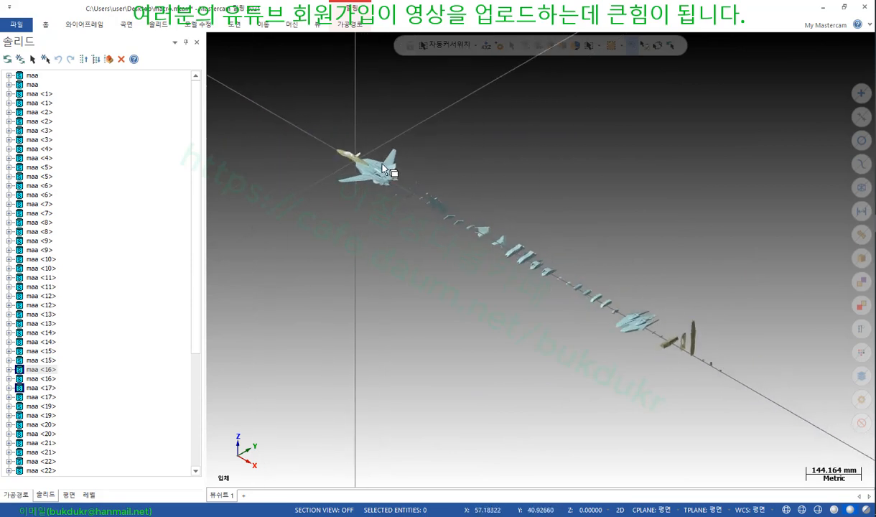
# Undo the assembly explosion, after clearing the selection of the jet's main fuselage body
pyautogui.scroll(3, 385, 170)
pyautogui.click(332, 140)
pyautogui.scroll(1, 334, 140)
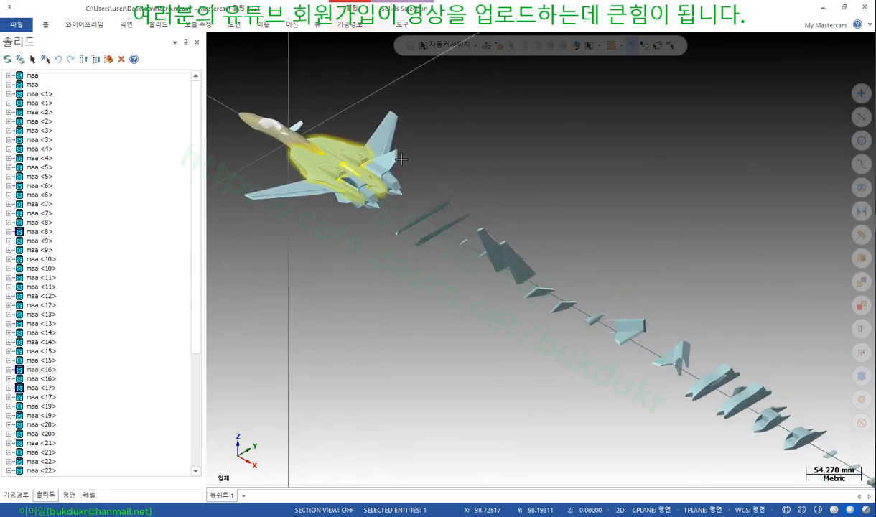
pyautogui.scroll(-4, 402, 159)
pyautogui.scroll(-3, 436, 235)
pyautogui.press('Escape')
pyautogui.scroll(-3, 471, 179)
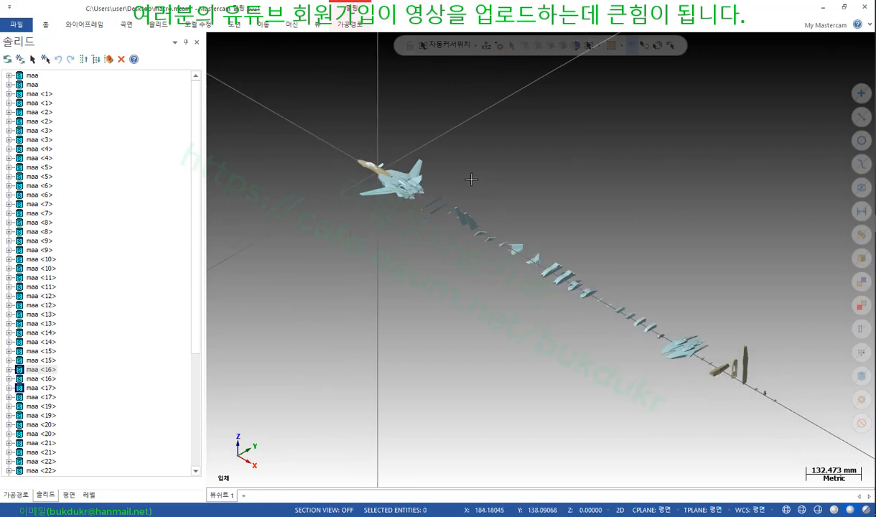
pyautogui.hotkey('ctrl', 'z')
pyautogui.scroll(2, 391, 152)
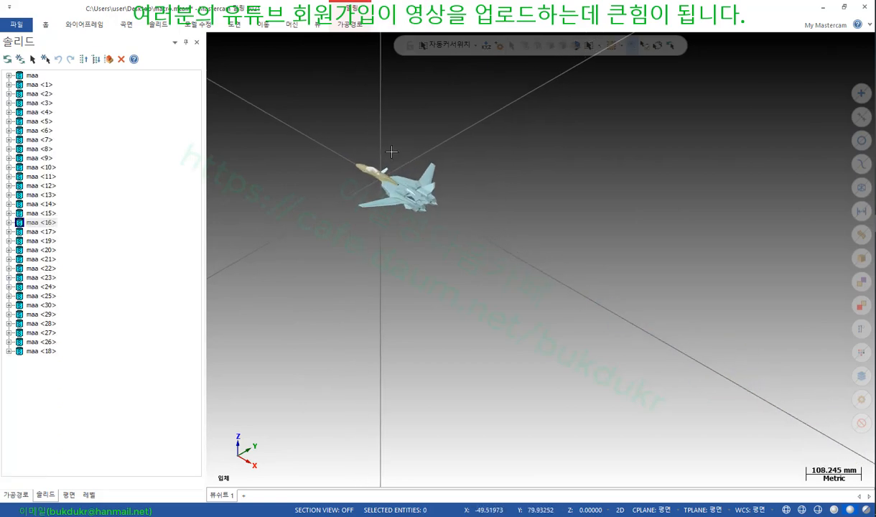
pyautogui.scroll(10, 392, 151)
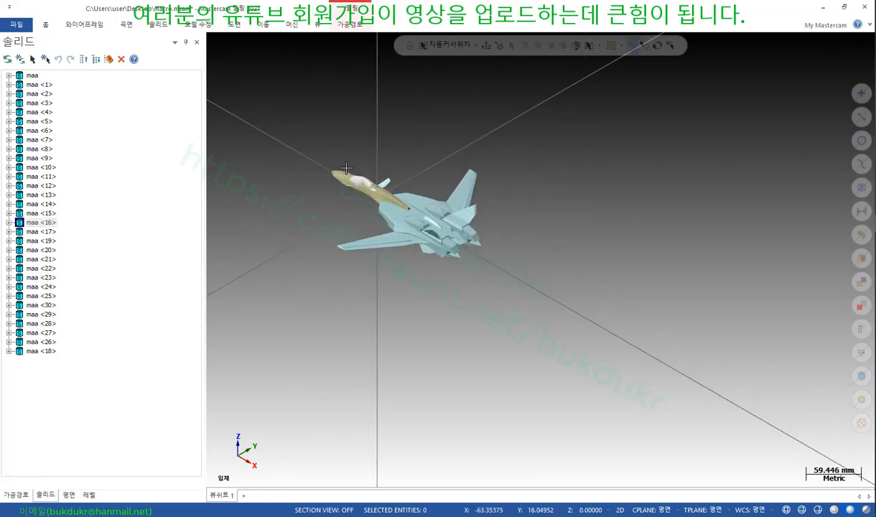
# Start the Z축에 정렬 function on the assembled jet and pick a shape on the main fuselage body for the Z axis
pyautogui.click(203, 26)
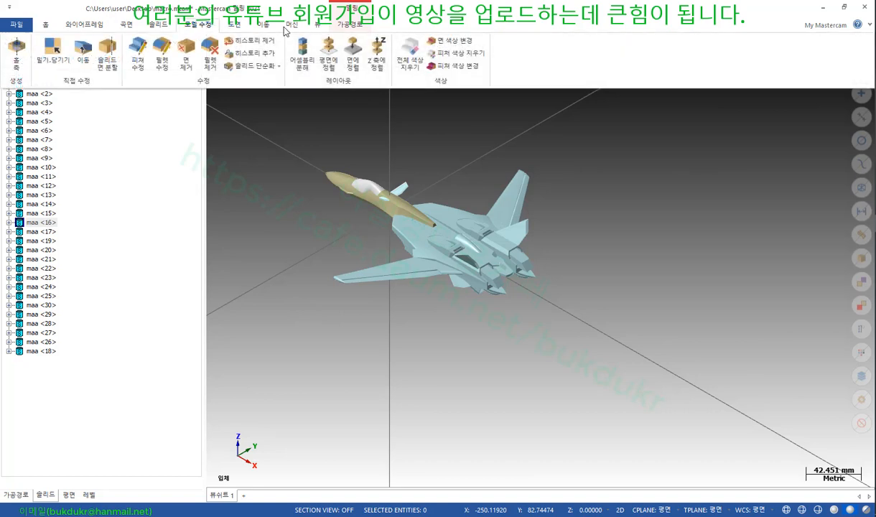
pyautogui.click(377, 52)
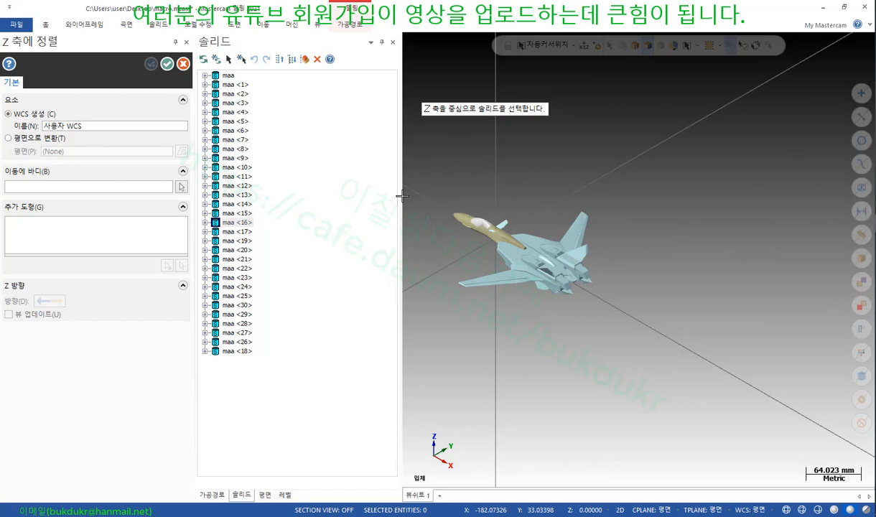
pyautogui.scroll(1, 432, 204)
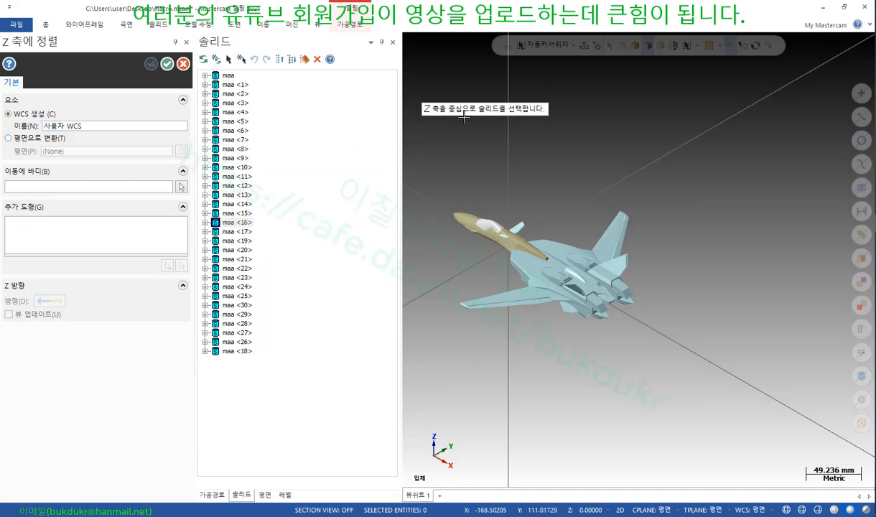
pyautogui.scroll(-1, 632, 197)
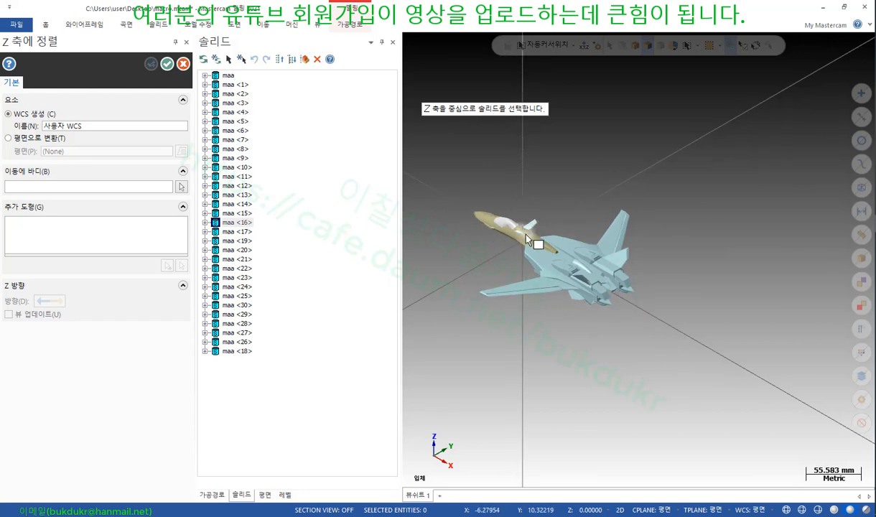
pyautogui.click(584, 260)
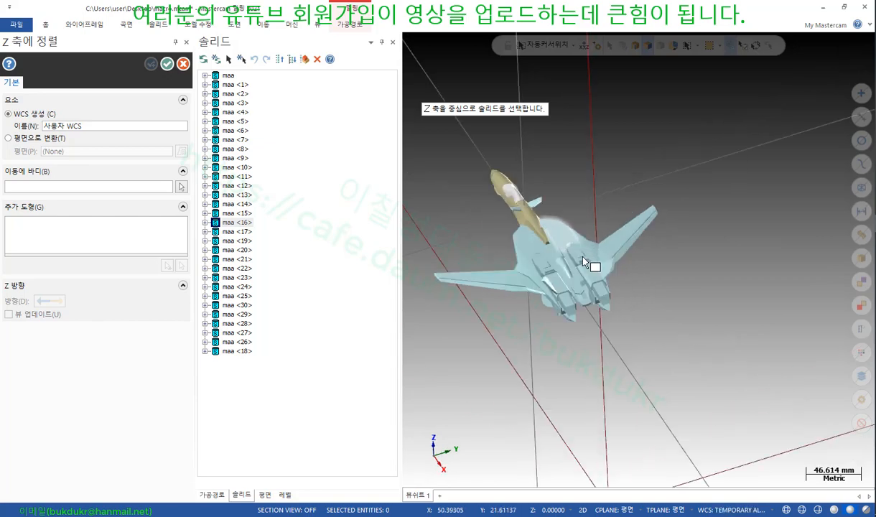
pyautogui.click(585, 264)
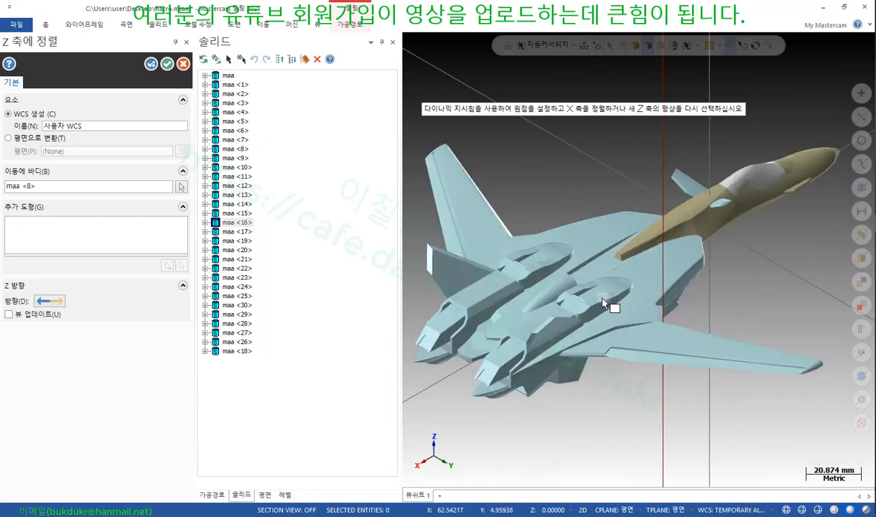
# Try other shapes near the jet's rear as the new Z axis, picking bodies maa <24> and maa <23>
pyautogui.scroll(-6, 603, 303)
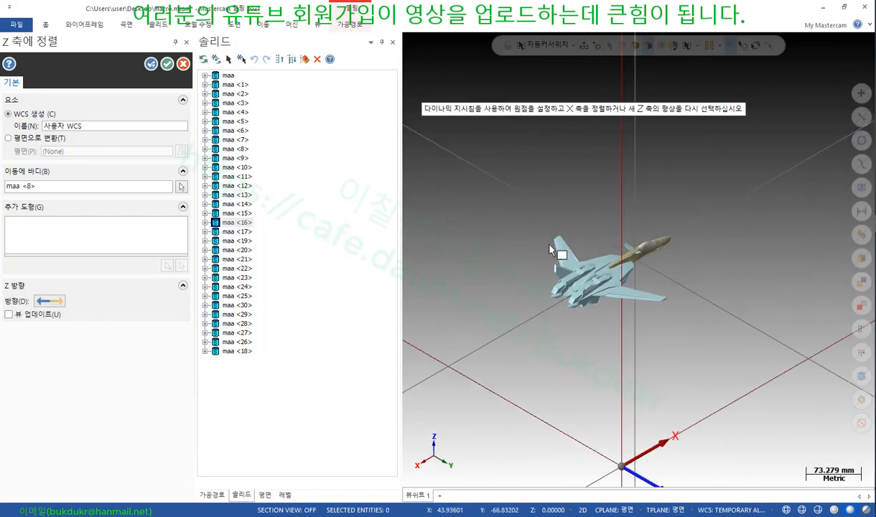
pyautogui.scroll(-2, 550, 249)
pyautogui.moveTo(622, 321); pyautogui.dragTo(598, 281, button='middle')
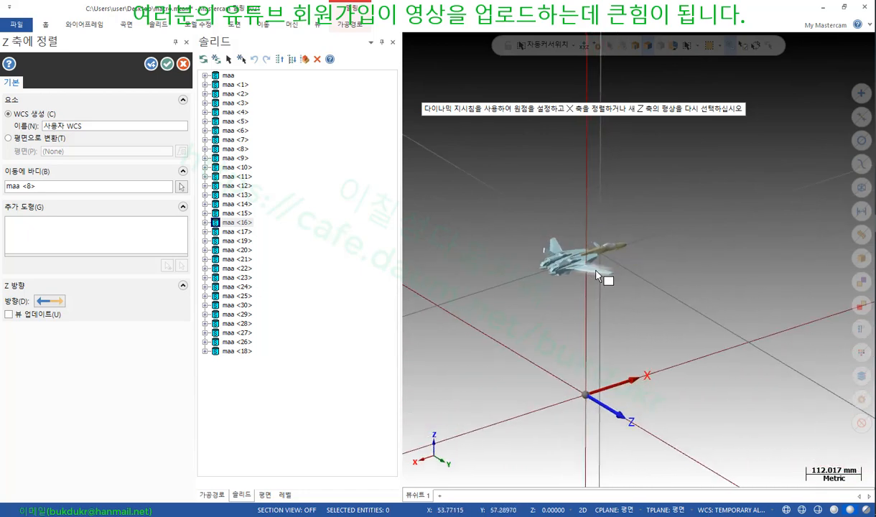
pyautogui.click(557, 258)
pyautogui.scroll(-4, 584, 359)
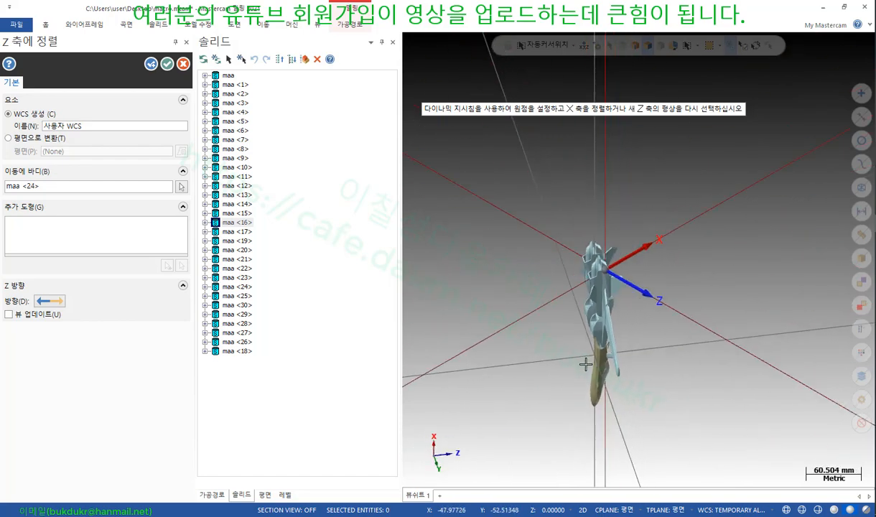
pyautogui.click(600, 308)
pyautogui.scroll(3, 576, 245)
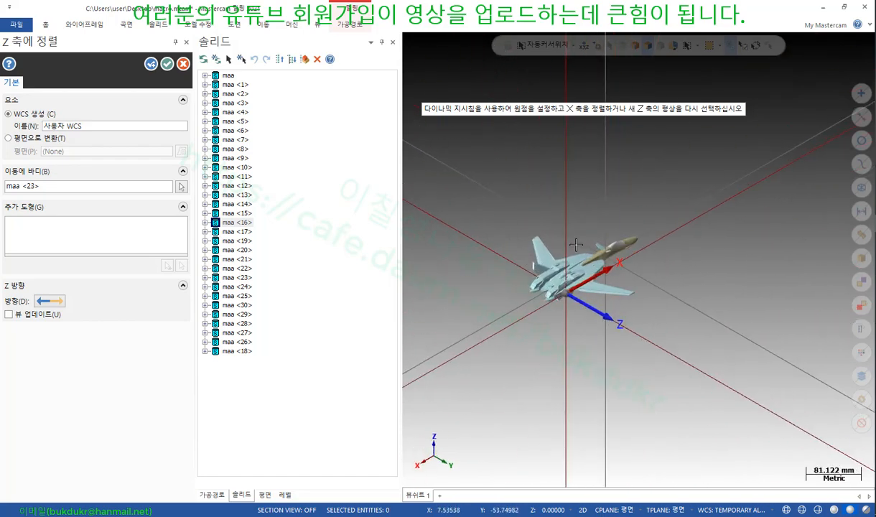
# Try moving the gnomon along its Z axis away from the jet and rotating its X axis upward
pyautogui.click(601, 316)
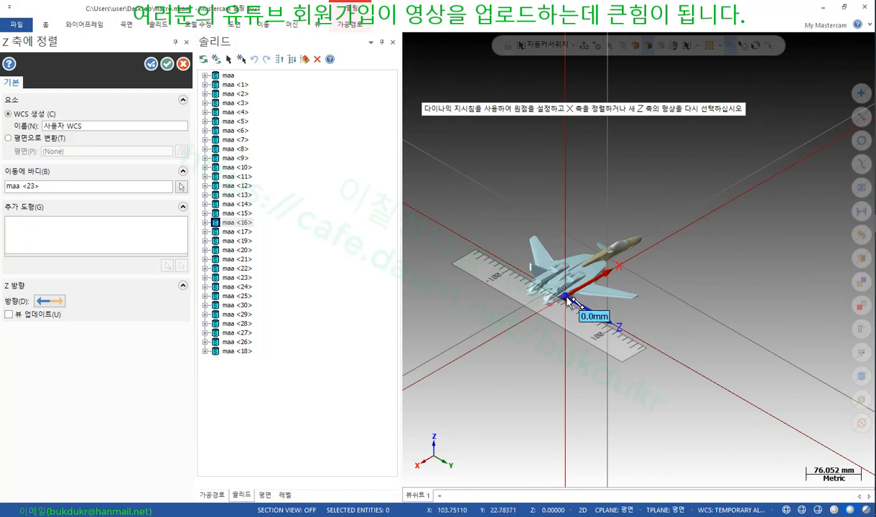
pyautogui.click(649, 368)
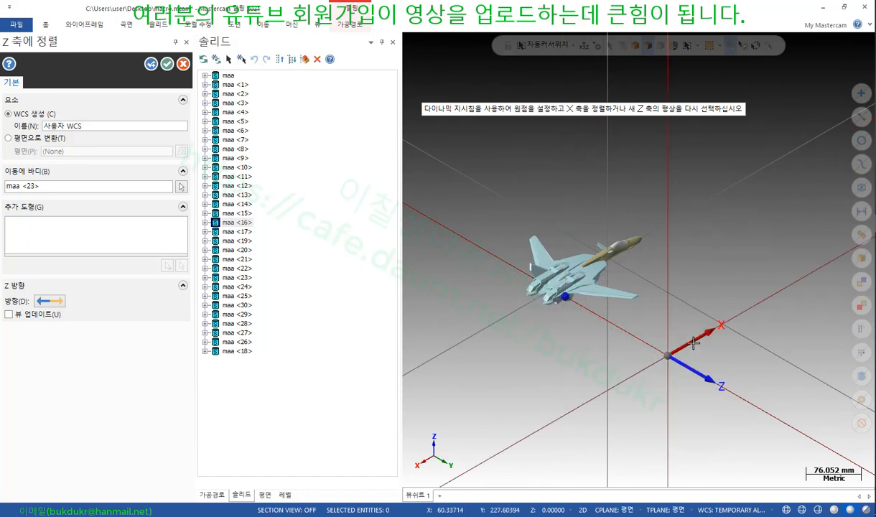
pyautogui.click(718, 327)
pyautogui.click(679, 213)
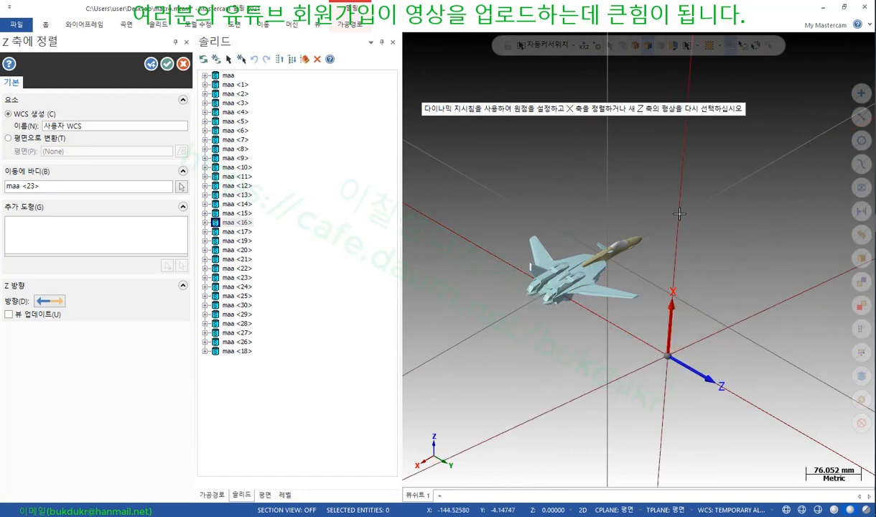
# Try reversing the Z direction with the main fuselage body maa <8> picked again, and cancel the Z축에 정렬 function
pyautogui.click(587, 264)
pyautogui.scroll(4, 590, 271)
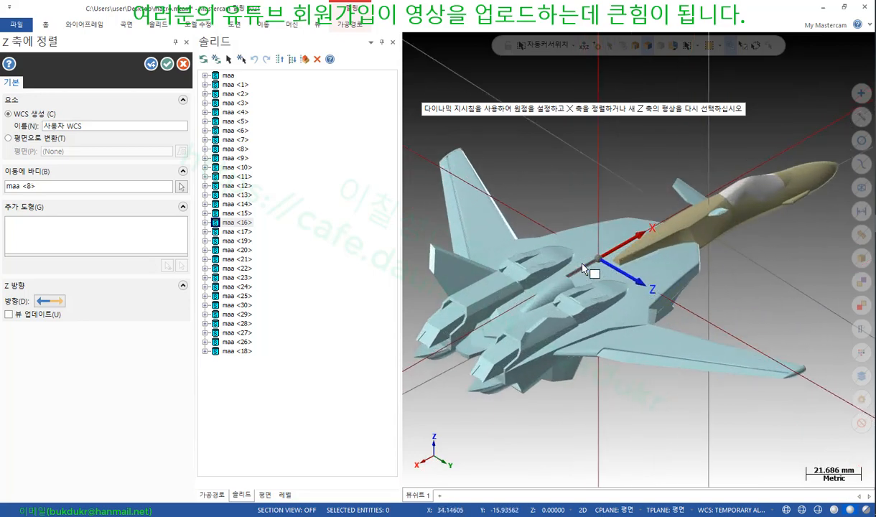
pyautogui.scroll(-1, 590, 270)
pyautogui.moveTo(582, 263); pyautogui.dragTo(697, 234, button='middle')
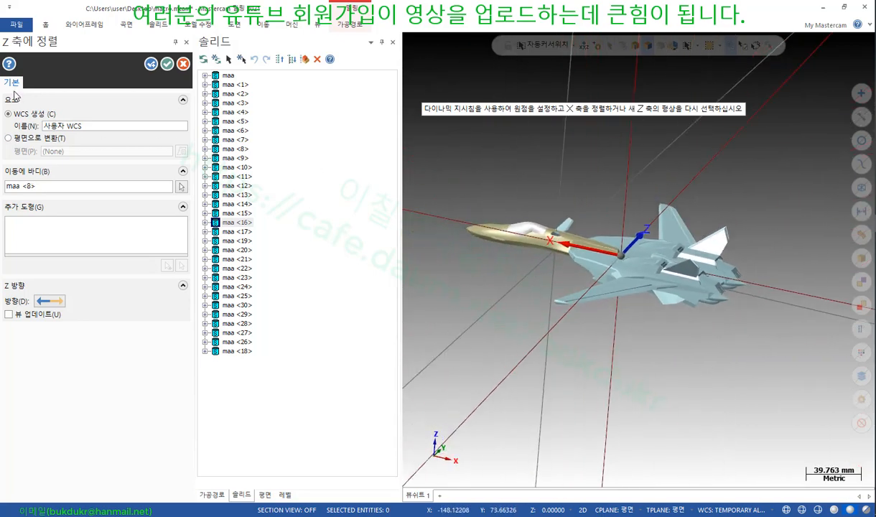
pyautogui.click(48, 302)
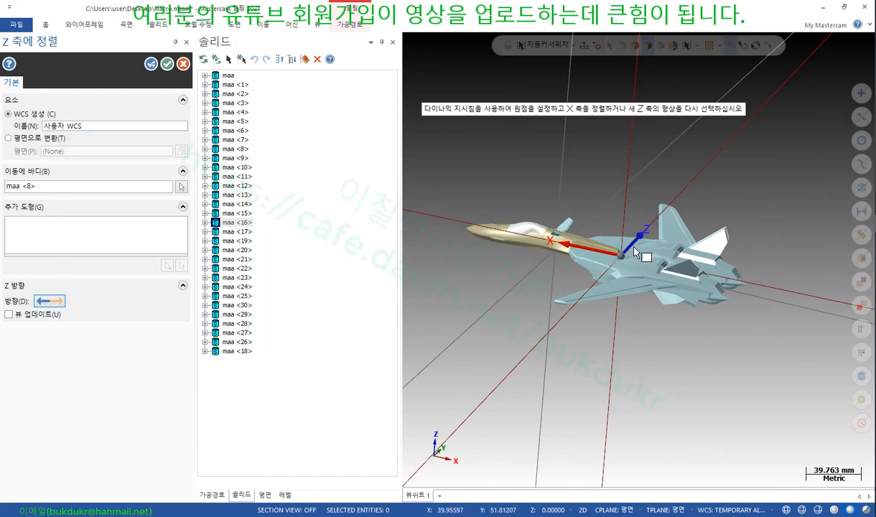
pyautogui.hotkey('alt', '7')
pyautogui.scroll(-2, 612, 249)
pyautogui.scroll(-3, 611, 254)
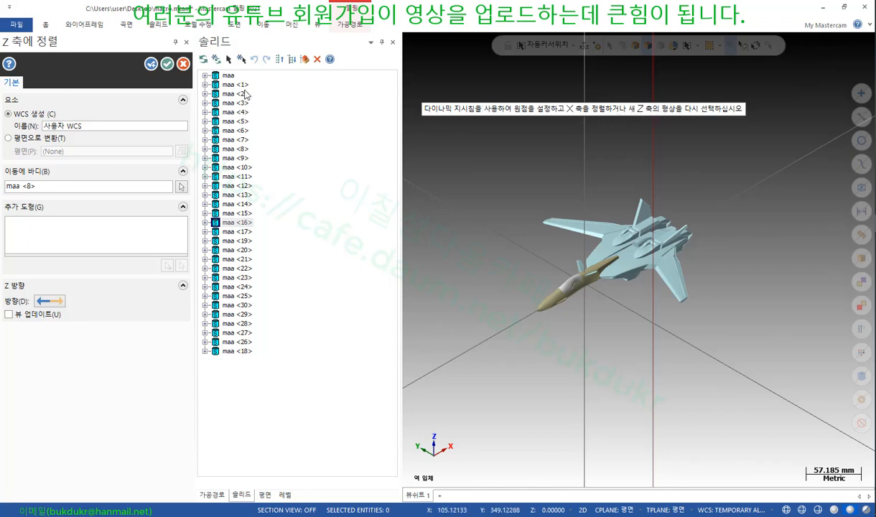
pyautogui.click(182, 64)
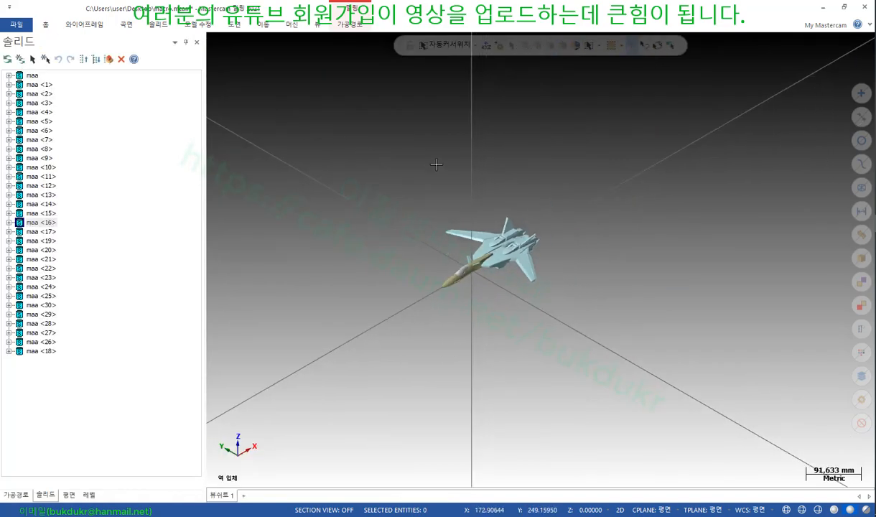
# Explode copies of all the jet's bodies automatically along X+ at 25.0 spacing with 어셈블리 분해, starting from the isometric view
pyautogui.rightClick(397, 143)
pyautogui.click(451, 249)
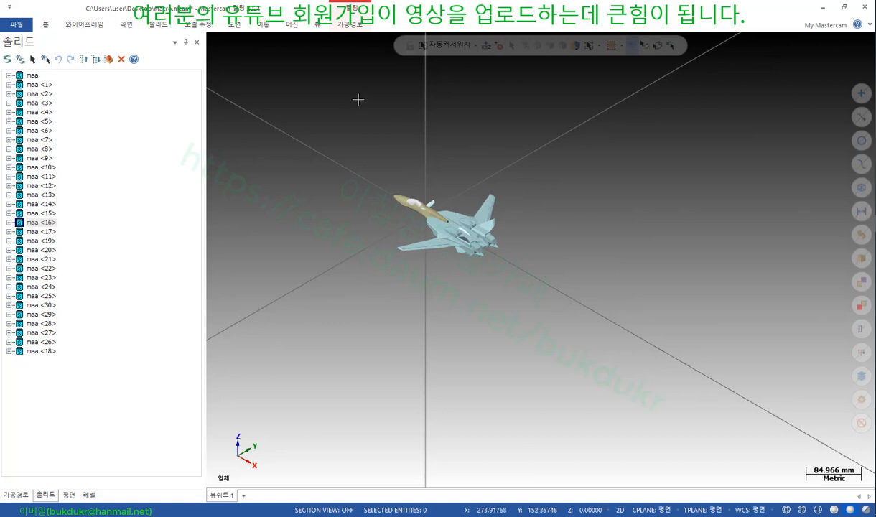
pyautogui.click(199, 25)
pyautogui.click(316, 59)
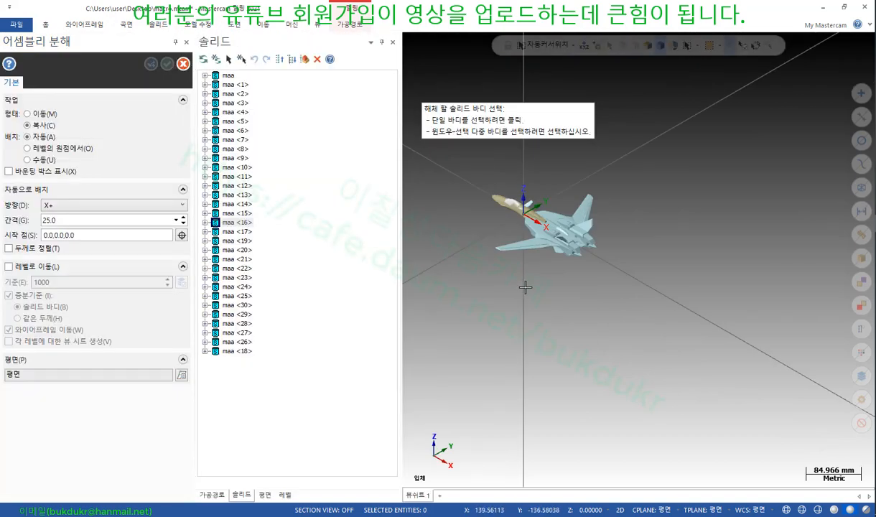
pyautogui.moveTo(437, 191); pyautogui.dragTo(633, 316)
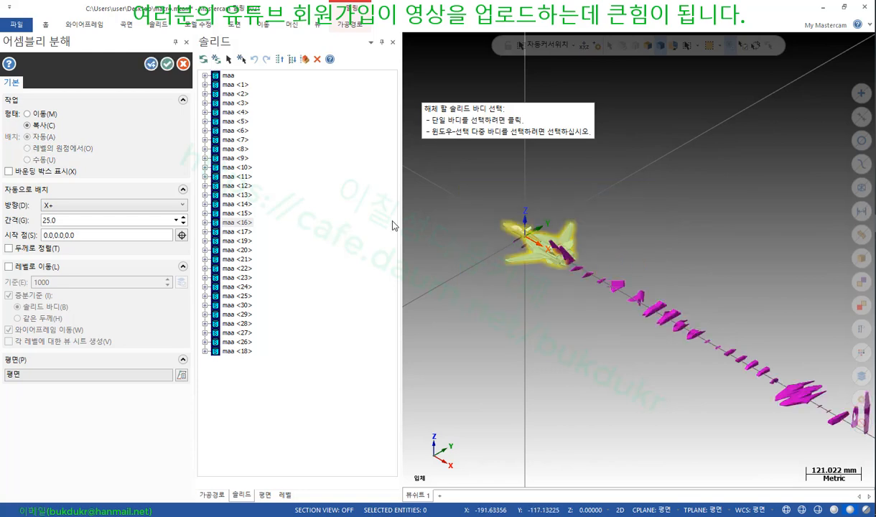
pyautogui.press('Return')
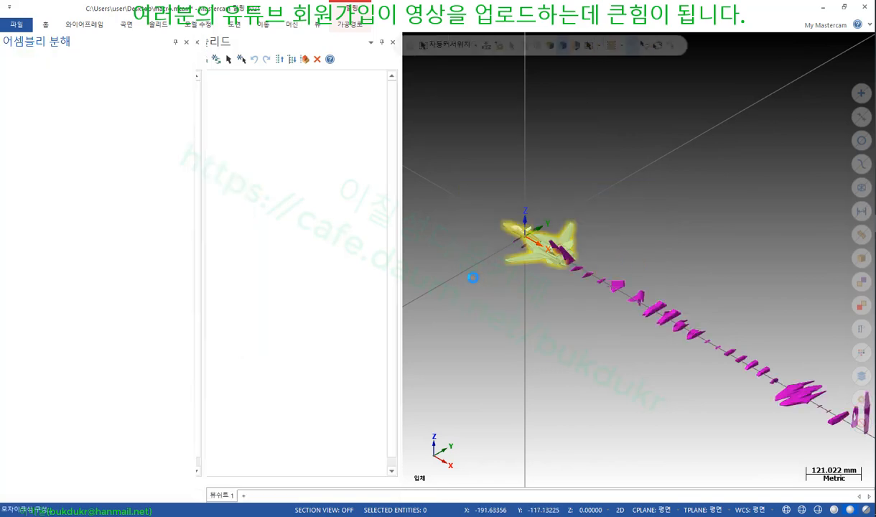
pyautogui.scroll(1, 678, 364)
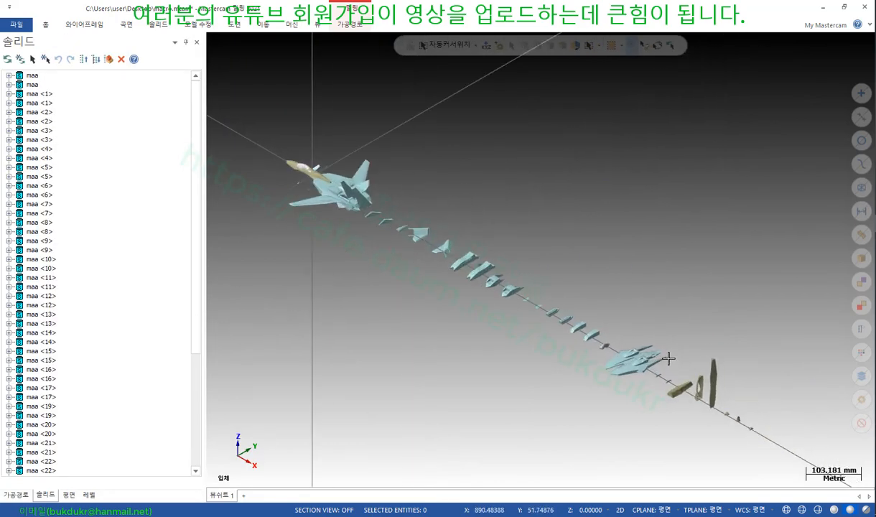
pyautogui.click(208, 26)
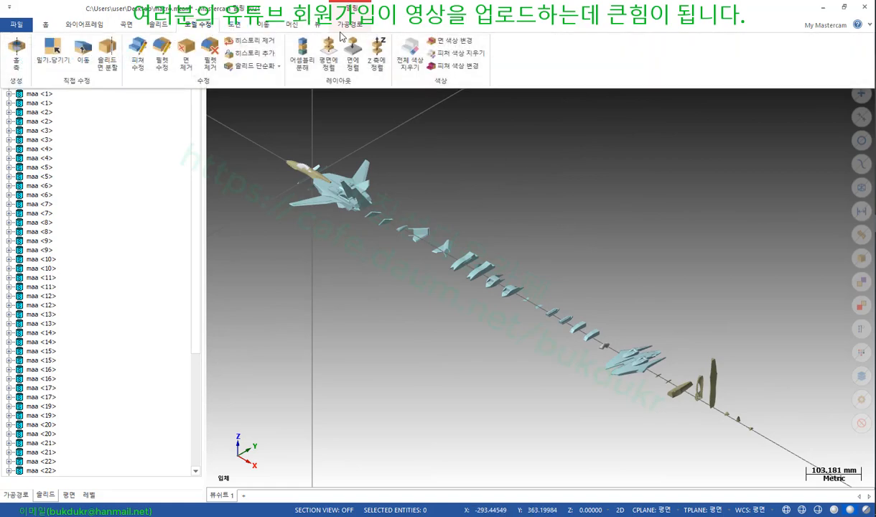
pyautogui.click(378, 54)
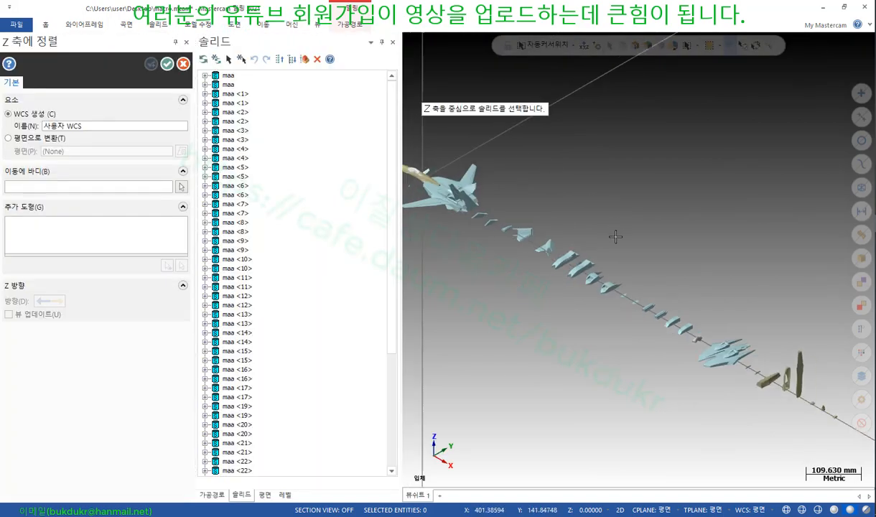
pyautogui.scroll(-1, 593, 244)
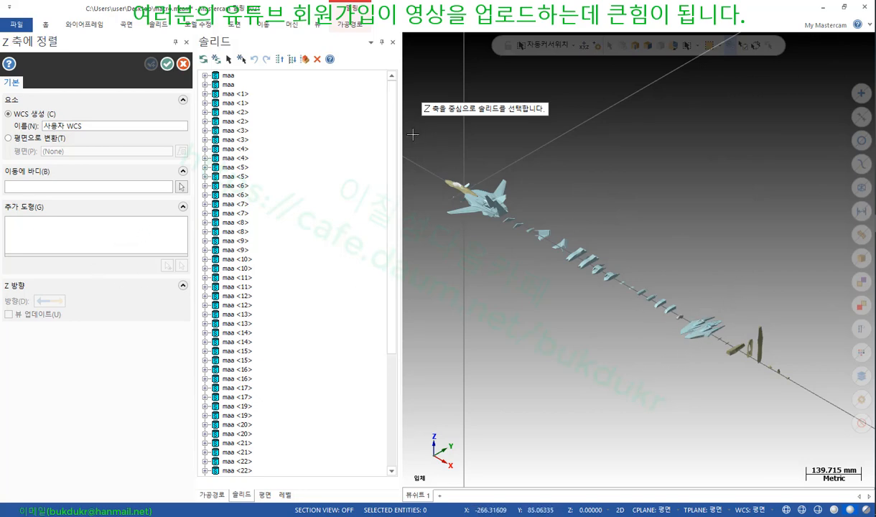
pyautogui.scroll(10, 480, 205)
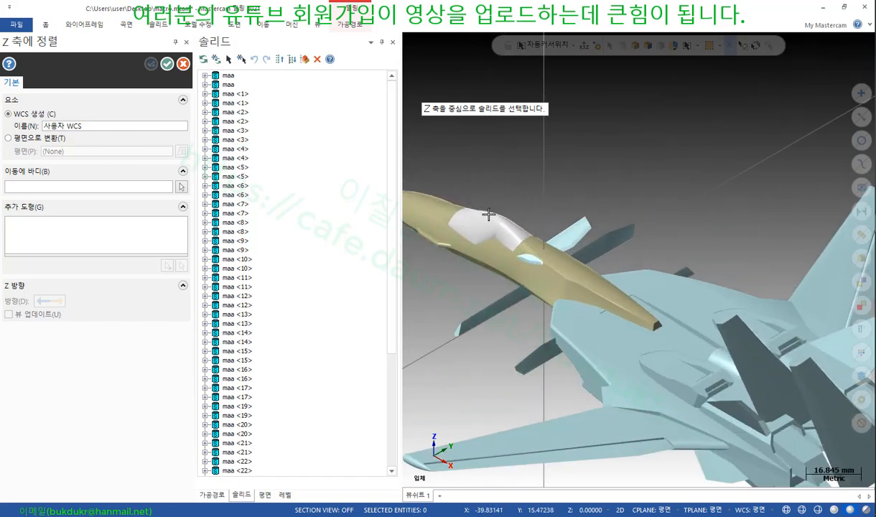
pyautogui.scroll(-2, 557, 245)
pyautogui.moveTo(571, 259); pyautogui.dragTo(512, 312, button='middle')
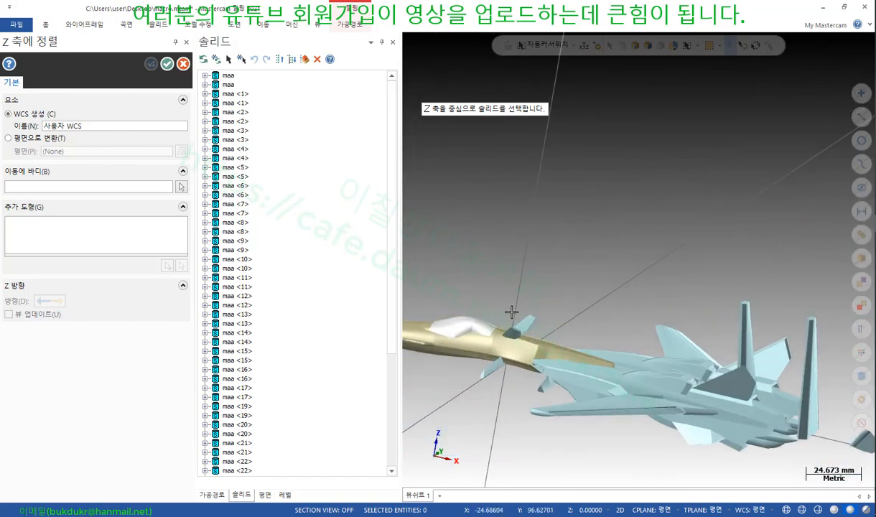
pyautogui.scroll(4, 512, 312)
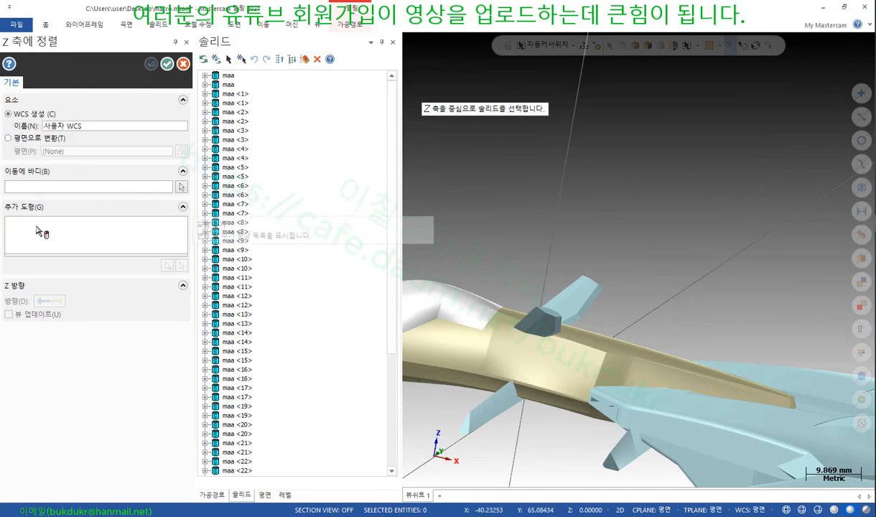
pyautogui.rightClick(532, 357)
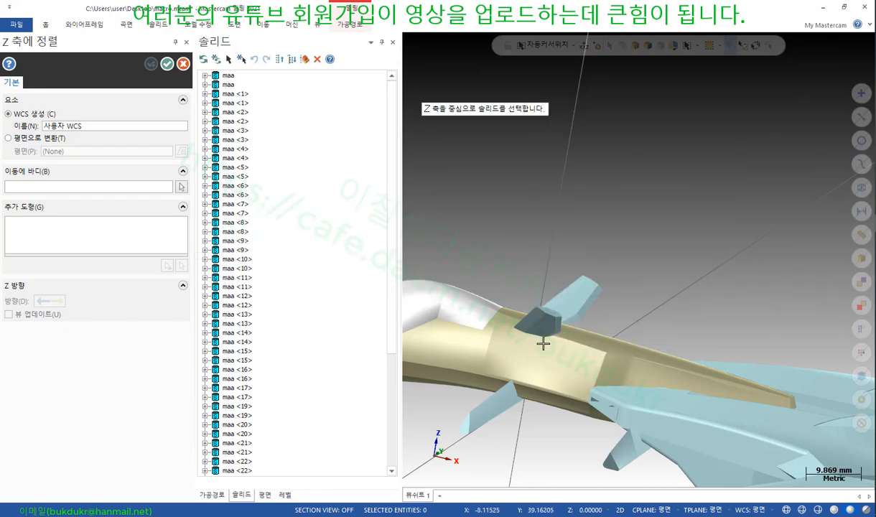
pyautogui.scroll(-4, 576, 254)
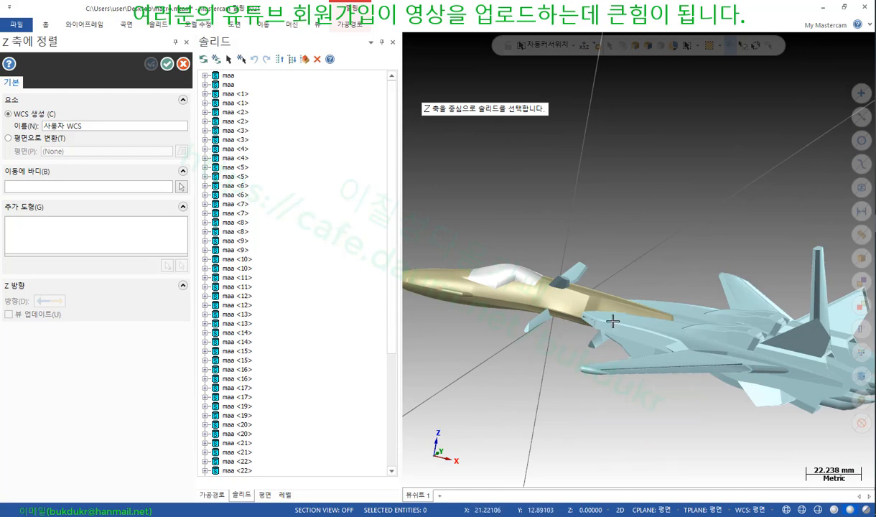
pyautogui.scroll(-2, 517, 267)
pyautogui.scroll(-1, 517, 267)
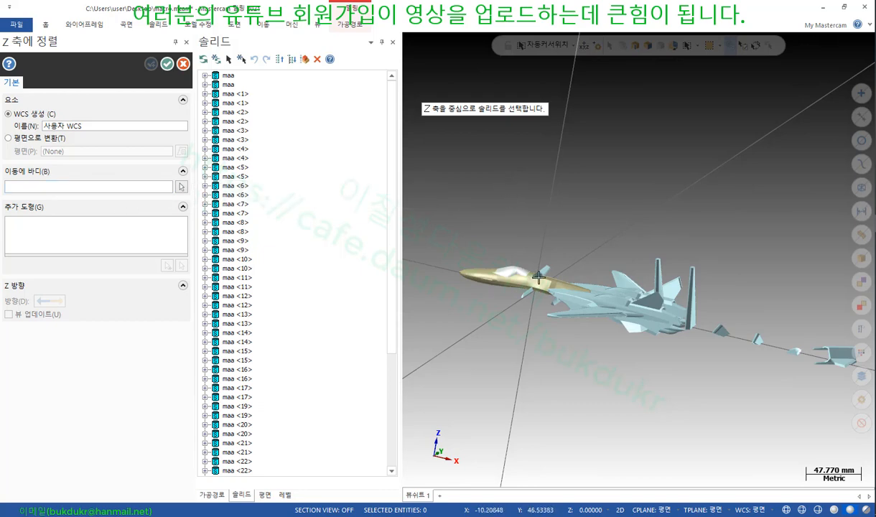
pyautogui.press('Escape')
pyautogui.scroll(-1, 522, 268)
pyautogui.moveTo(522, 268); pyautogui.dragTo(446, 283, button='middle')
pyautogui.scroll(-3, 368, 229)
pyautogui.scroll(2, 702, 359)
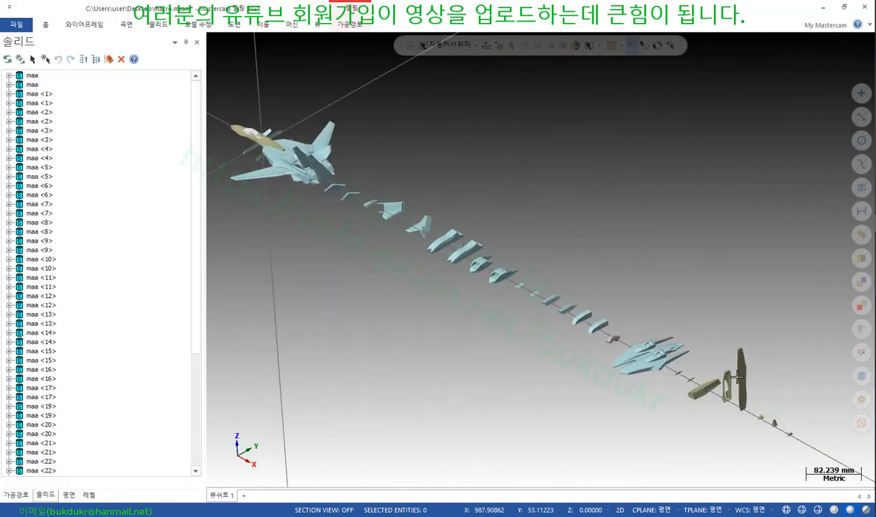
pyautogui.scroll(-1, 470, 250)
pyautogui.moveTo(470, 250); pyautogui.dragTo(454, 175, button='middle')
# Switch to the Mastercam textbook PDF in Acrobat and review the Z축에 정렬 section on page 333
pyautogui.hotkey('alt', 'Tab')
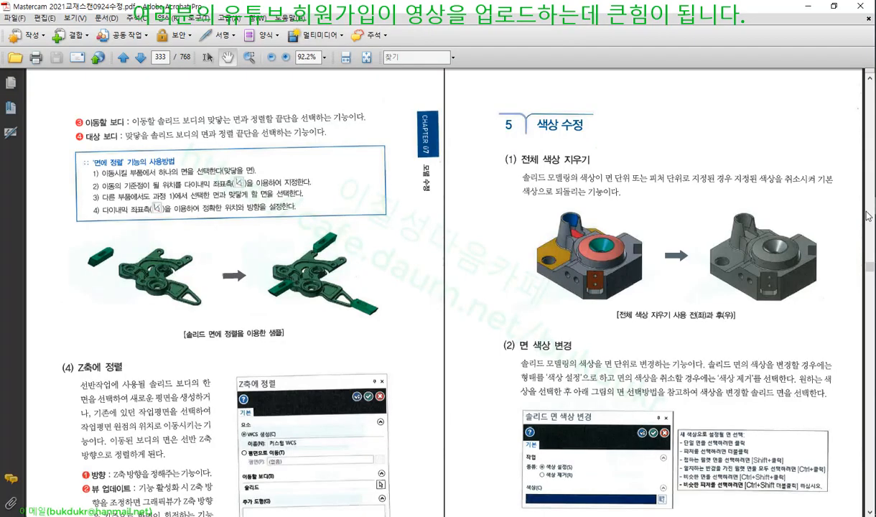
pyautogui.scroll(-4, 257, 332)
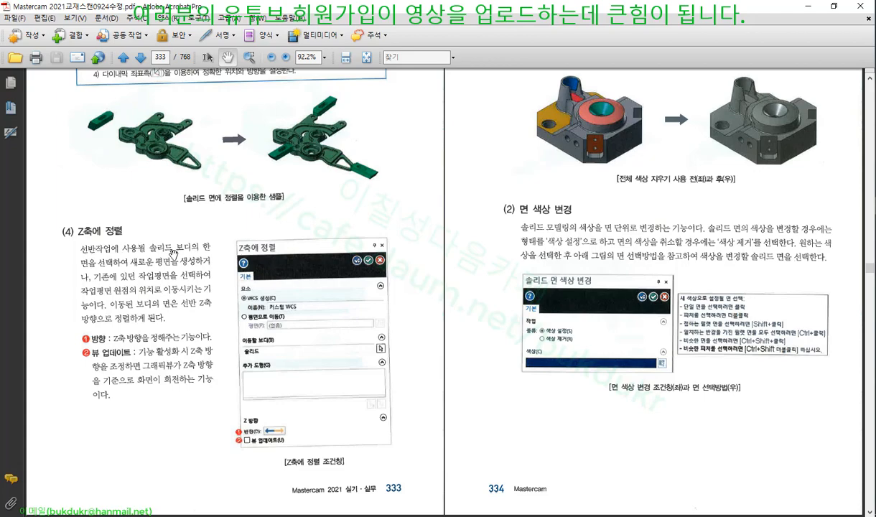
pyautogui.scroll(3, 601, 240)
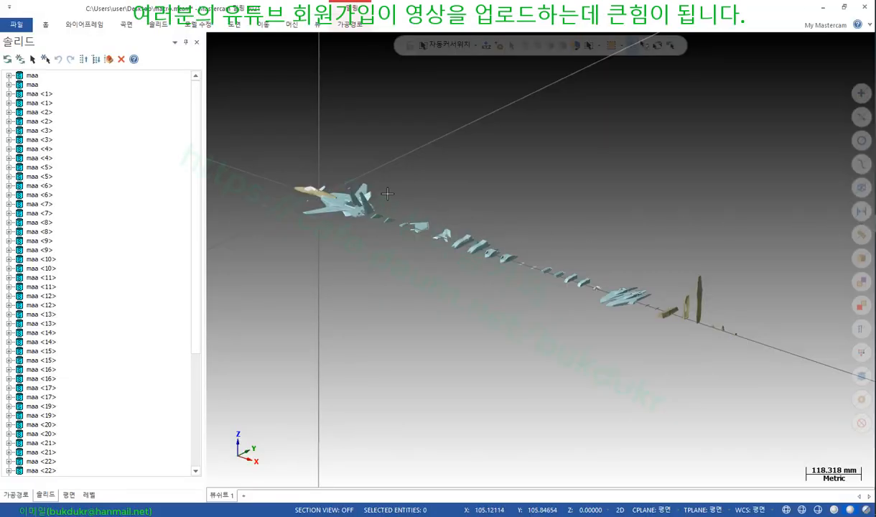
# Start 피처 색상 변경 on the exploded jet and choose red as the new feature colour
pyautogui.scroll(3, 488, 258)
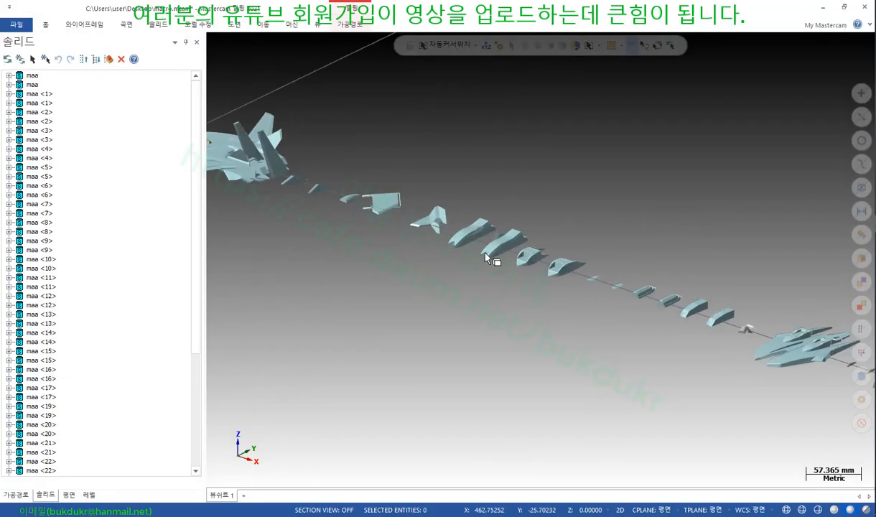
pyautogui.scroll(4, 488, 260)
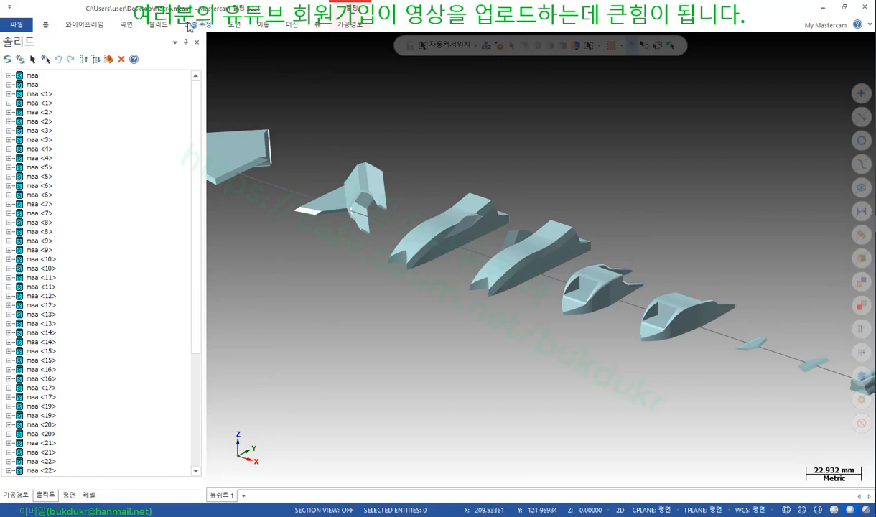
pyautogui.click(190, 25)
pyautogui.click(428, 66)
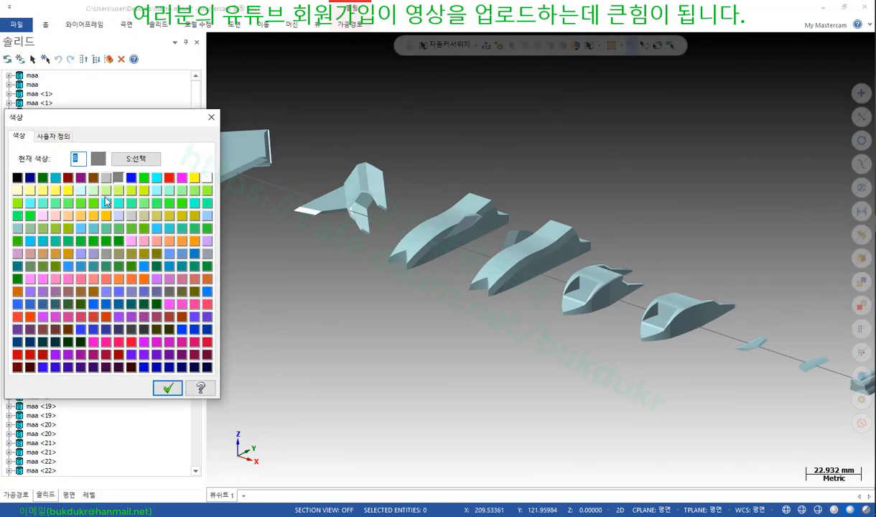
pyautogui.click(170, 179)
pyautogui.click(168, 388)
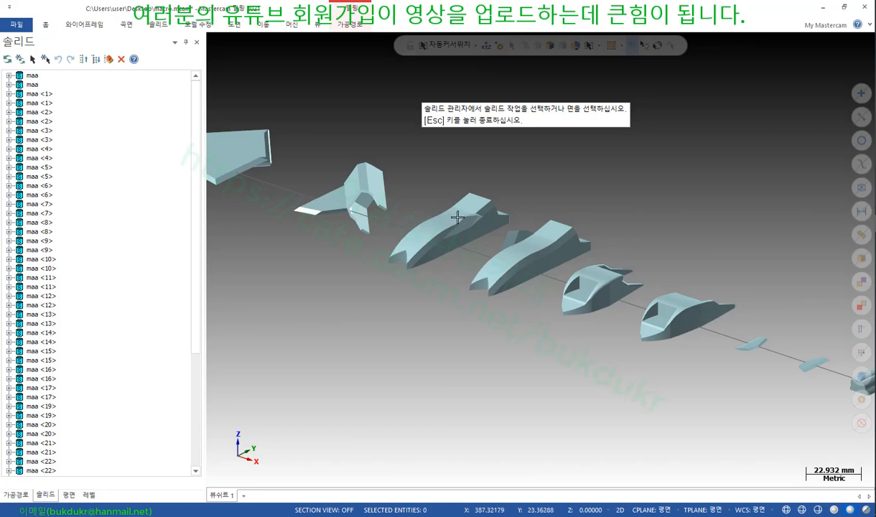
# Try to apply the red feature colour to bodies maa <14>, maa <12> and maa <13>, and leave the function
pyautogui.moveTo(460, 209)
pyautogui.mouseDown(button='middle')
pyautogui.moveTo(522, 310)
pyautogui.moveTo(522, 249)
pyautogui.moveTo(525, 280)
pyautogui.mouseUp(button='middle')
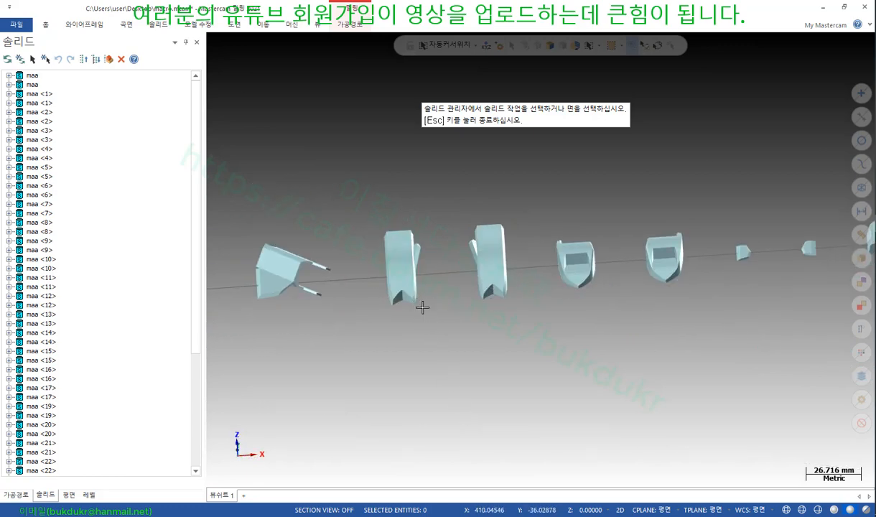
pyautogui.scroll(-2, 423, 307)
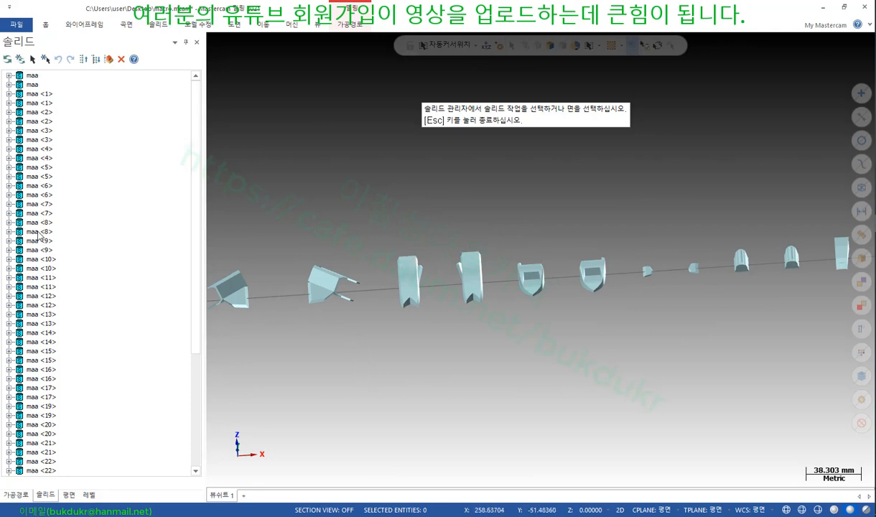
pyautogui.scroll(-5, 477, 296)
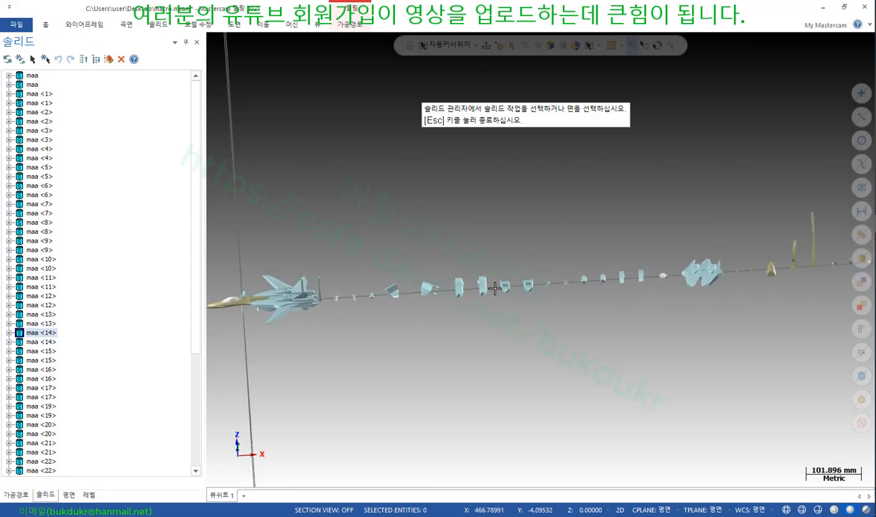
pyautogui.scroll(3, 732, 256)
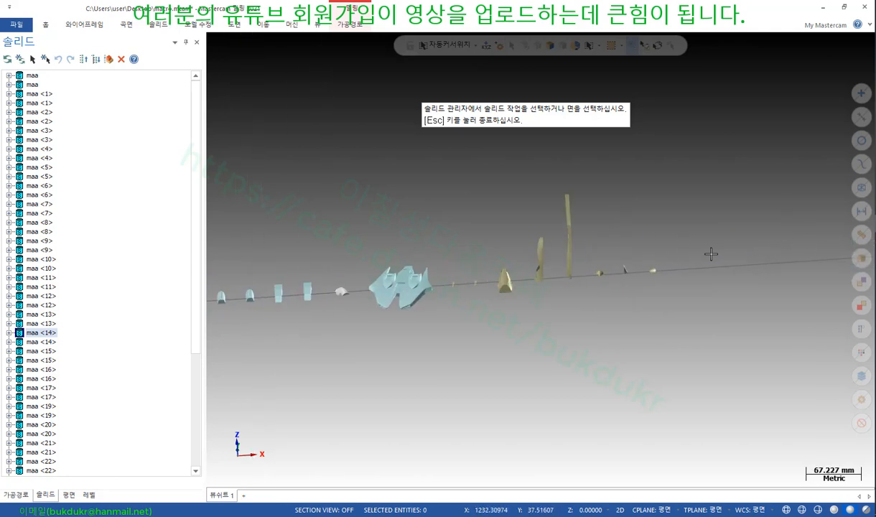
pyautogui.scroll(3, 512, 235)
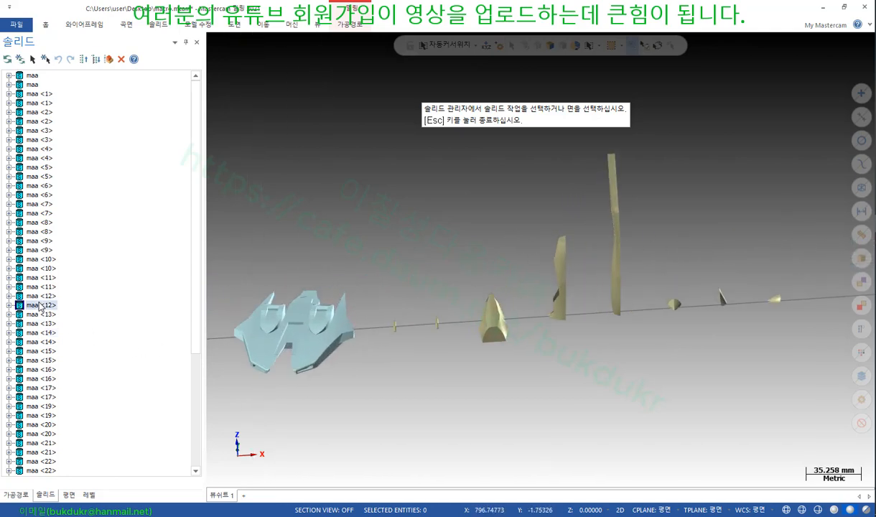
pyautogui.scroll(-6, 669, 303)
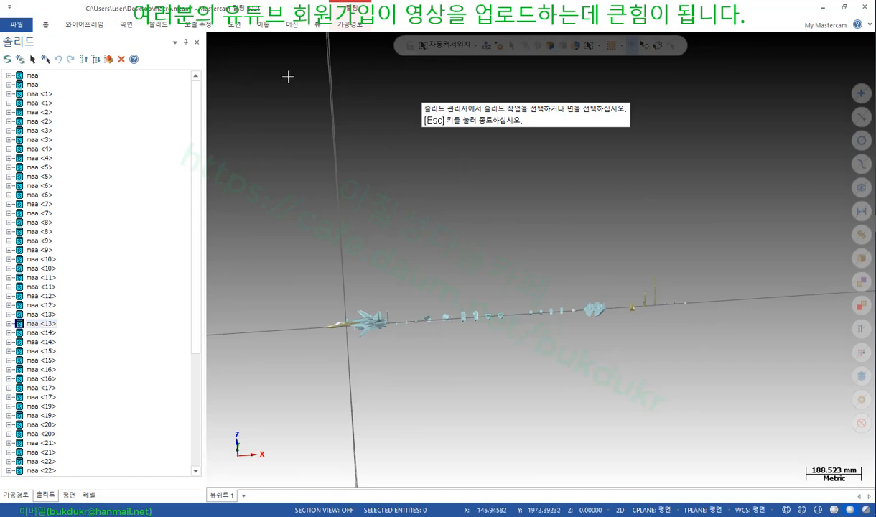
pyautogui.moveTo(437, 309); pyautogui.dragTo(427, 236, button='middle')
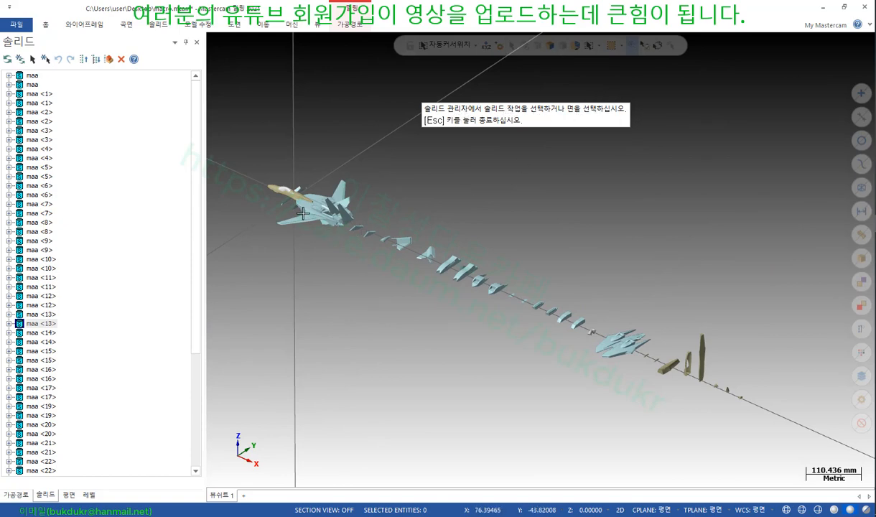
pyautogui.scroll(10, 302, 213)
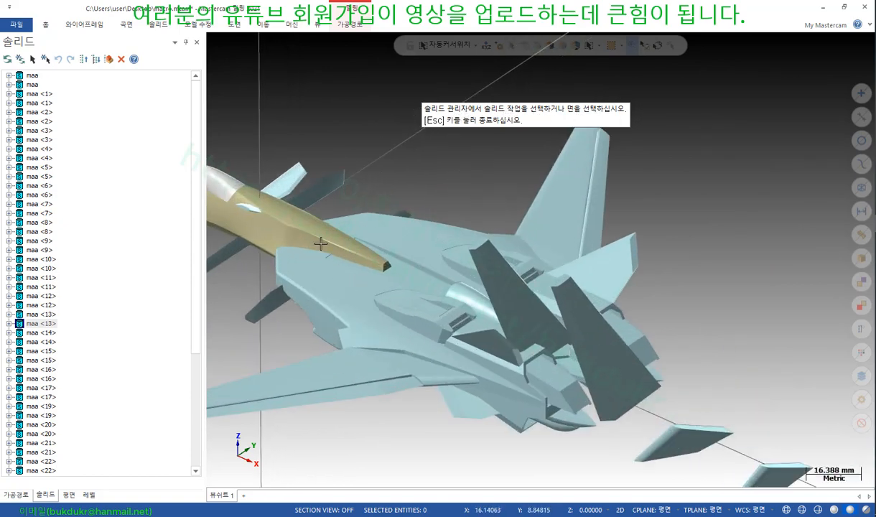
pyautogui.scroll(-2, 380, 267)
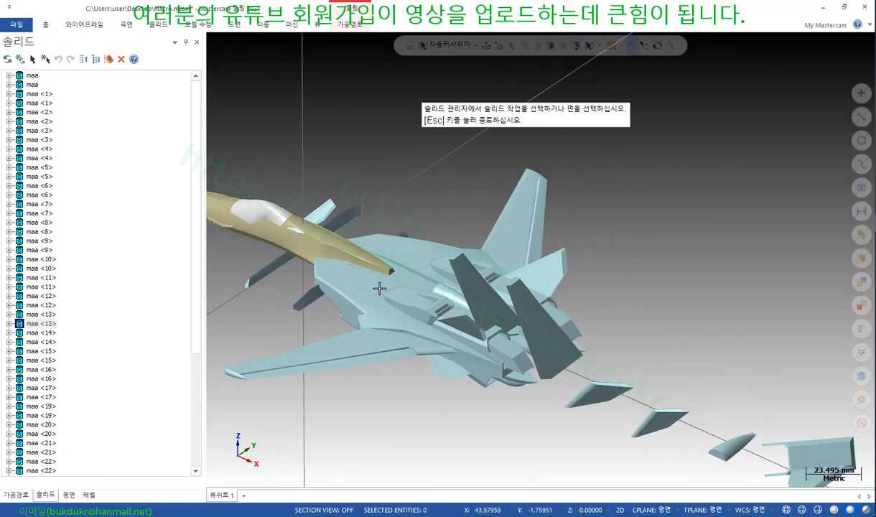
pyautogui.scroll(-2, 506, 233)
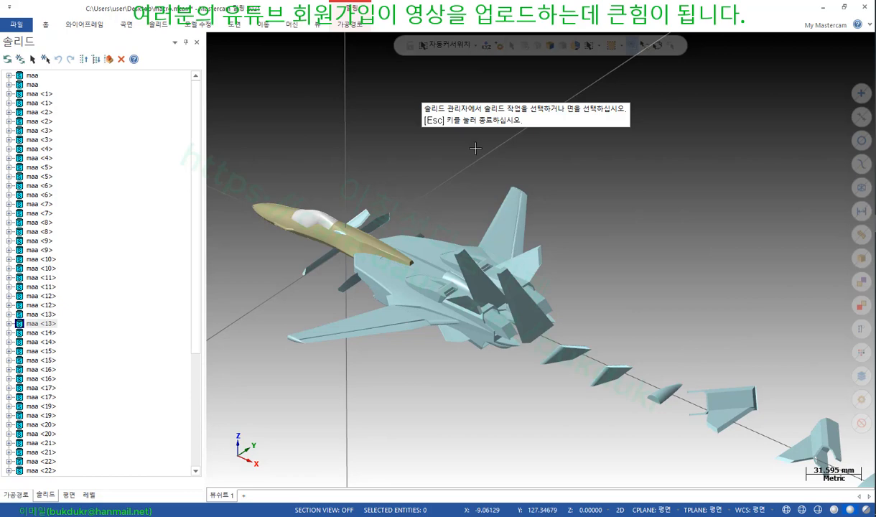
pyautogui.press('Escape')
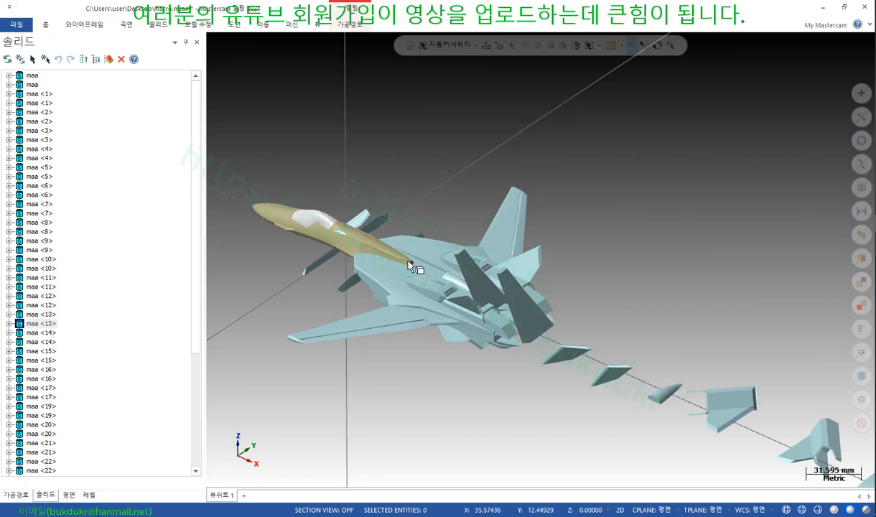
# Try 피처 색상 변경 with magenta on the preselected main fuselage body maa <8>, and leave the function
pyautogui.scroll(-3, 449, 260)
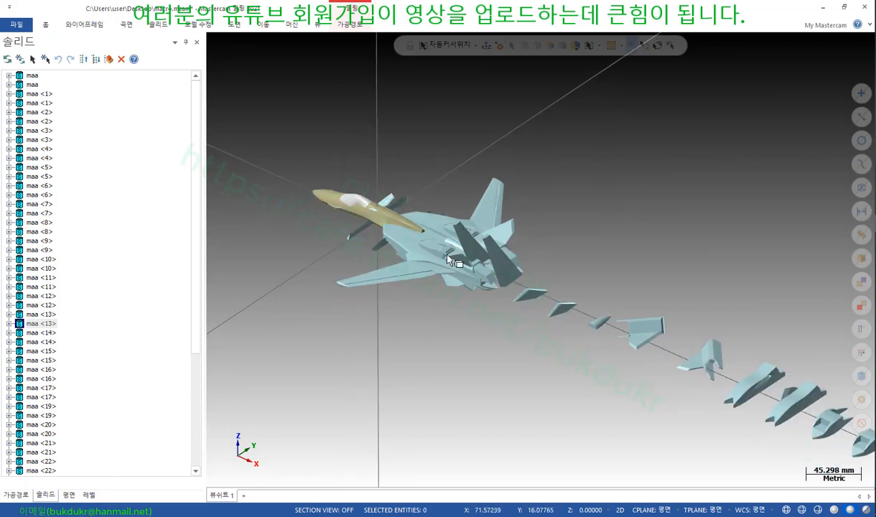
pyautogui.click(411, 249)
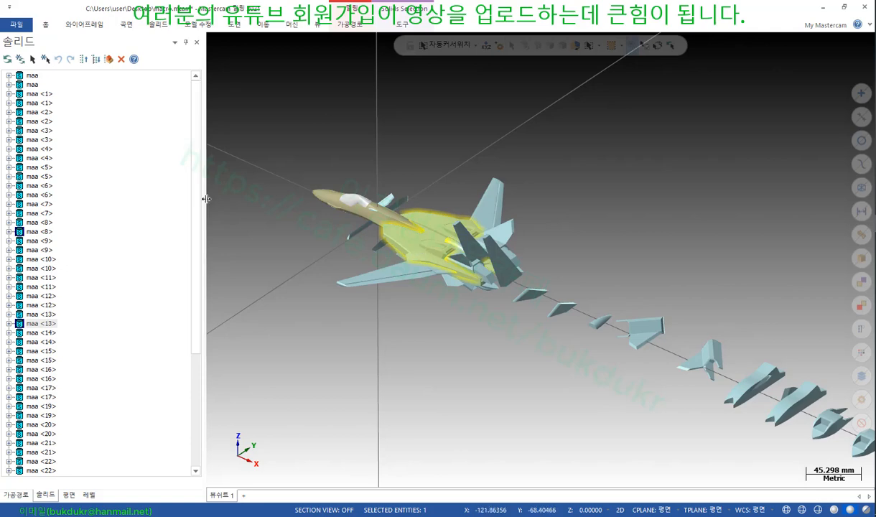
pyautogui.click(201, 24)
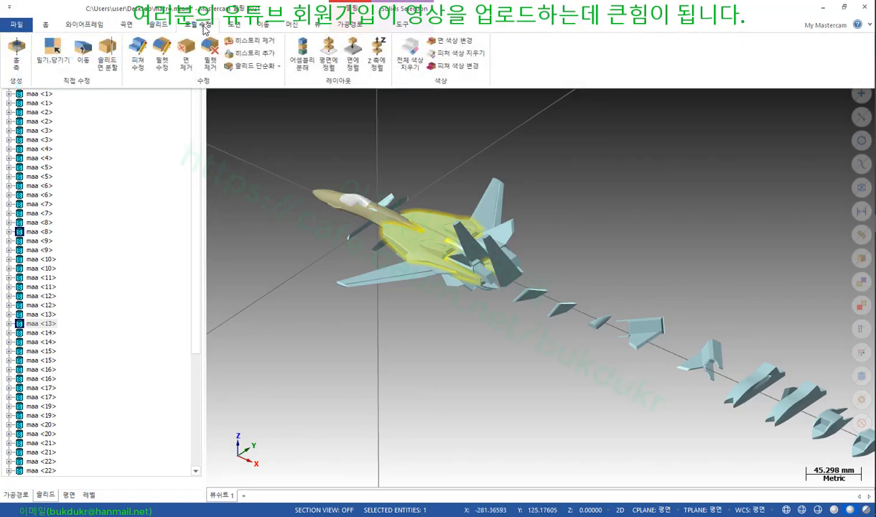
pyautogui.click(459, 66)
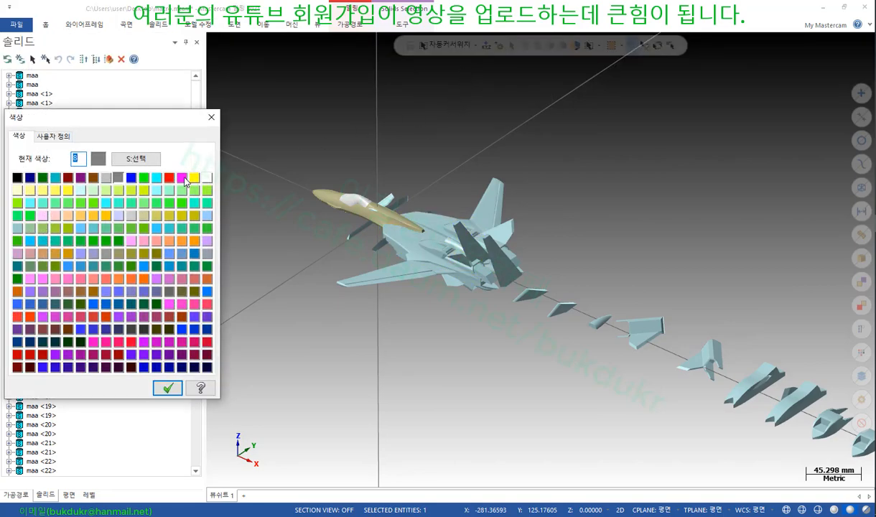
pyautogui.click(183, 178)
pyautogui.click(167, 388)
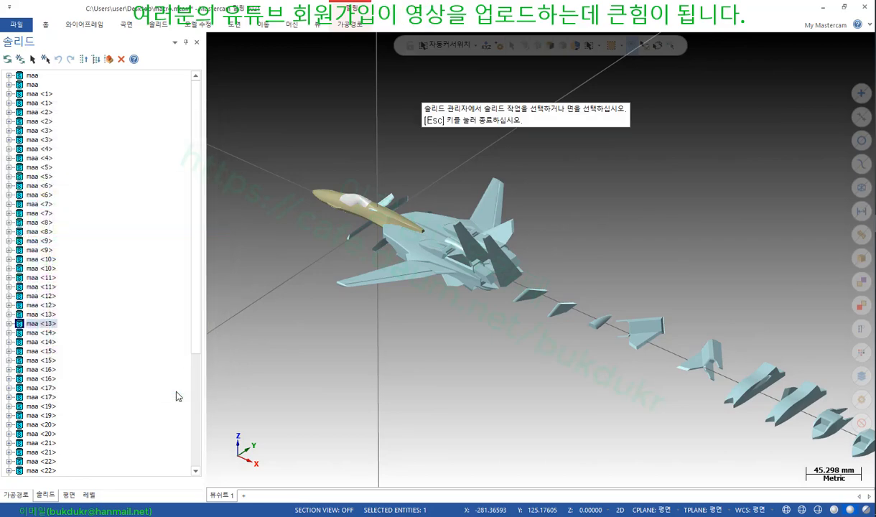
pyautogui.scroll(2, 359, 231)
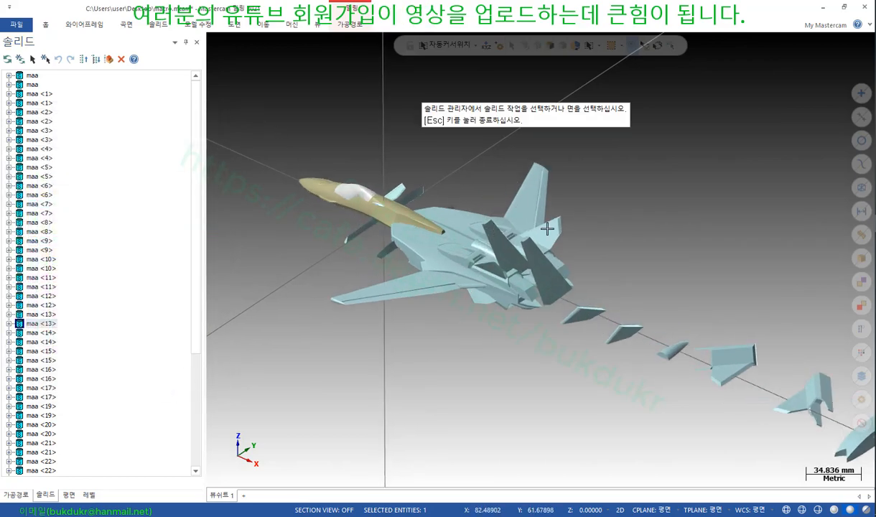
pyautogui.press('Escape')
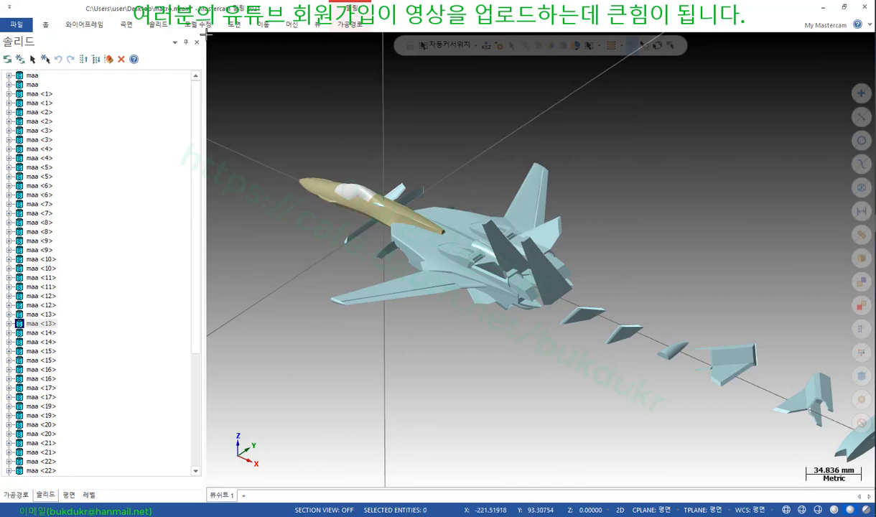
# Apply the dark blue 면 색상 변경 colour to all faces of the winged body just before the paired long bodies
pyautogui.click(201, 27)
pyautogui.click(446, 41)
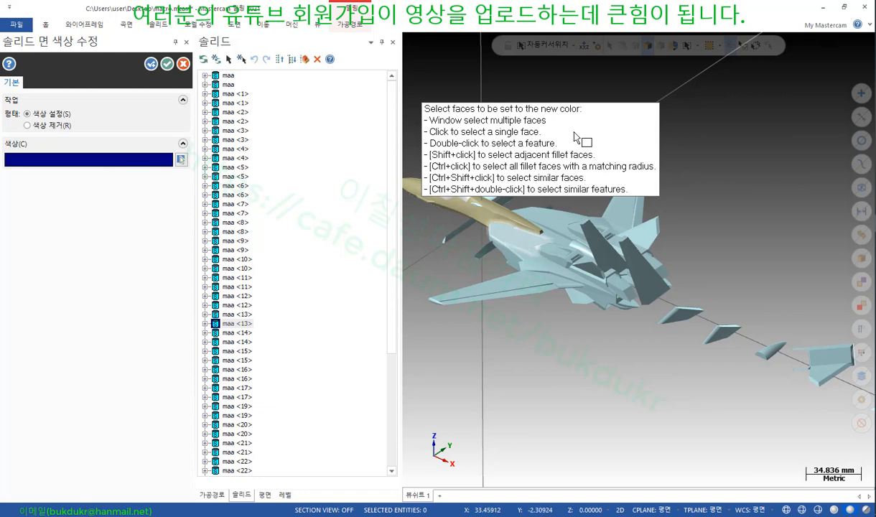
pyautogui.scroll(-4, 122, 166)
pyautogui.scroll(-1, 498, 291)
pyautogui.scroll(3, 581, 315)
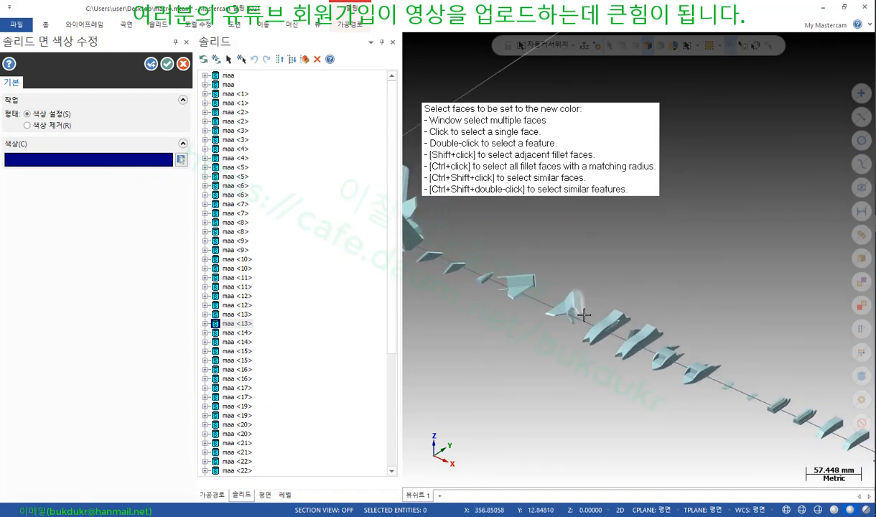
pyautogui.moveTo(526, 234); pyautogui.dragTo(578, 384)
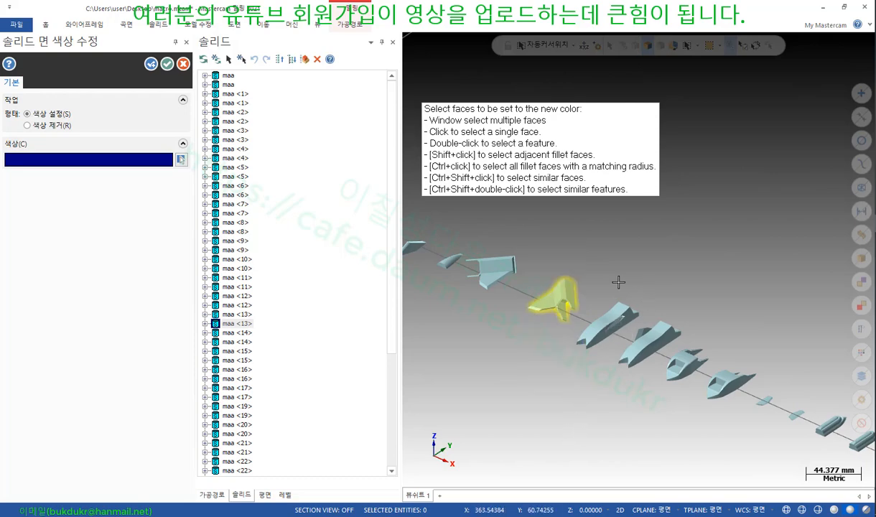
pyautogui.click(166, 64)
# Colour all faces of the second long body after the dark blue one red (12) with 면 색상 변경
pyautogui.scroll(-3, 446, 242)
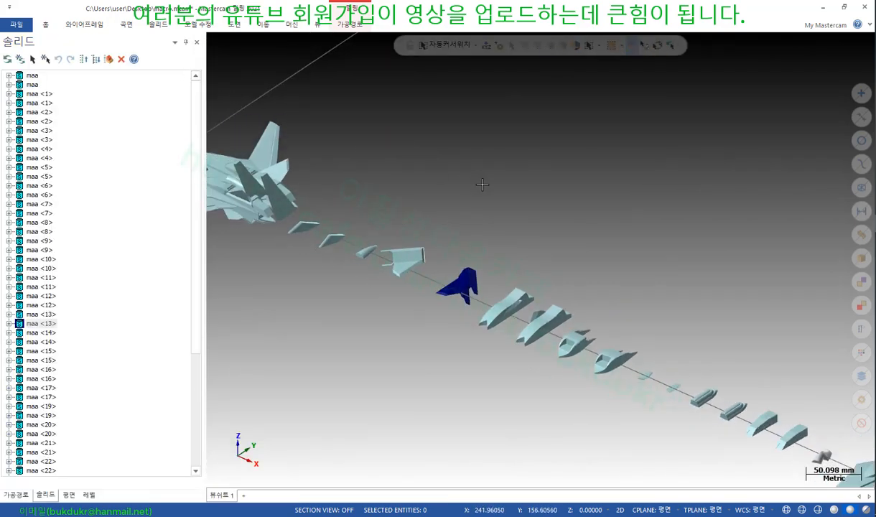
pyautogui.moveTo(446, 242); pyautogui.dragTo(510, 230, button='middle')
pyautogui.scroll(3, 538, 273)
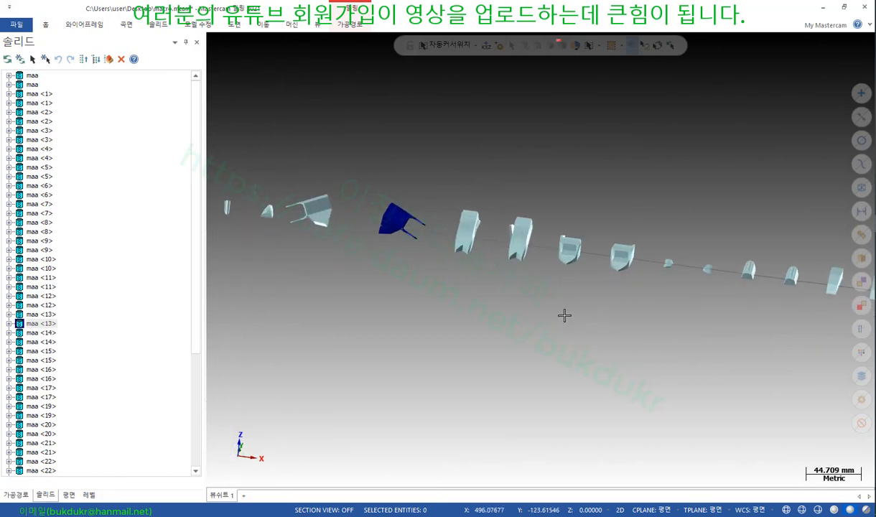
pyautogui.moveTo(573, 296); pyautogui.dragTo(406, 248, button='middle')
pyautogui.scroll(1, 405, 248)
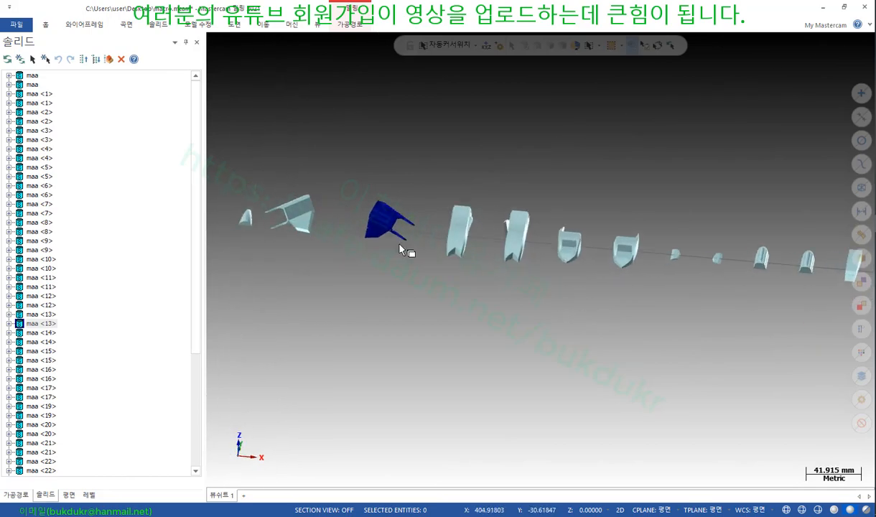
pyautogui.click(201, 27)
pyautogui.click(430, 41)
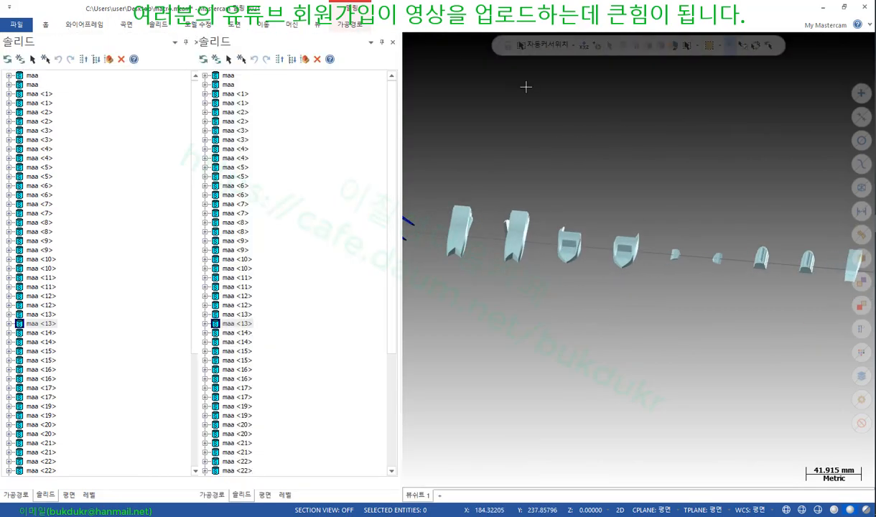
pyautogui.scroll(-2, 608, 311)
pyautogui.moveTo(587, 312); pyautogui.dragTo(614, 208)
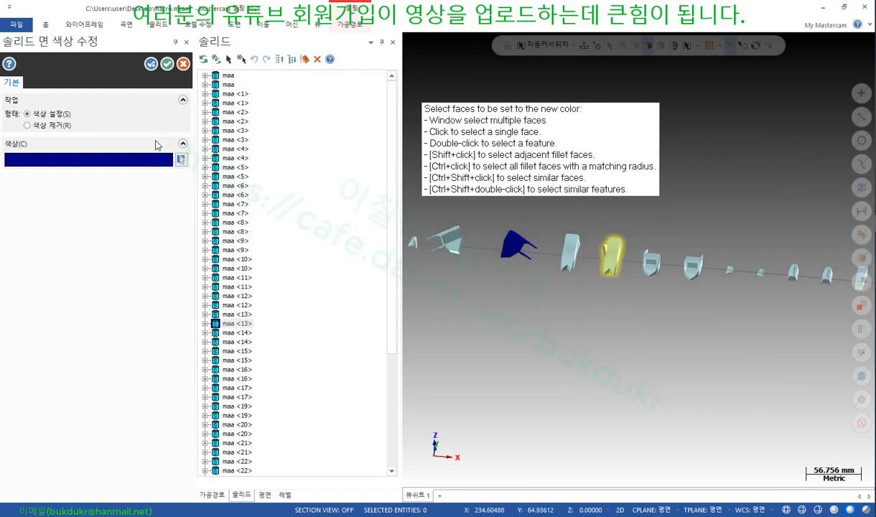
pyautogui.click(181, 160)
pyautogui.click(167, 178)
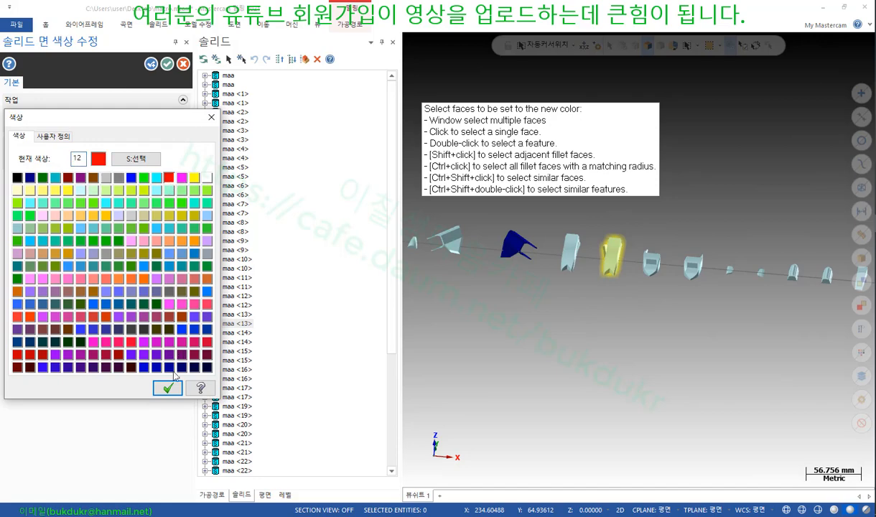
pyautogui.click(167, 387)
pyautogui.click(167, 64)
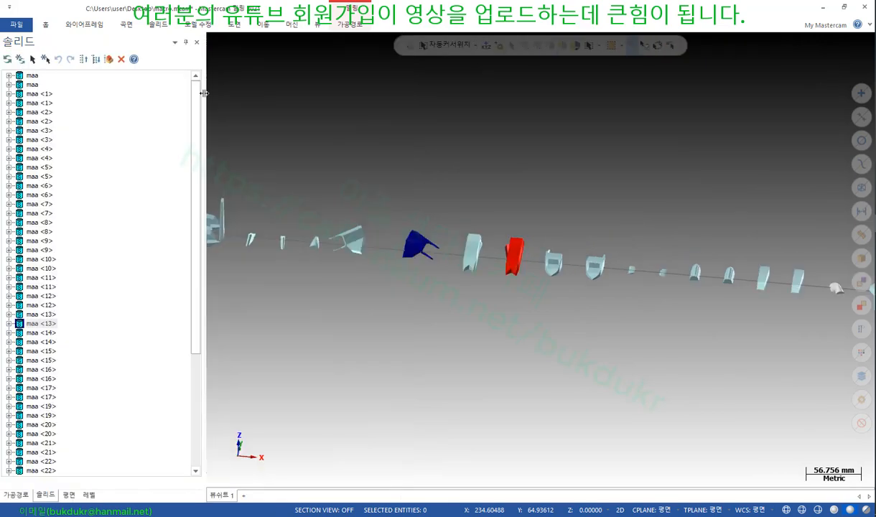
# Colour all faces of the long body between the dark blue and red bodies green (10) with 면 색상 변경
pyautogui.scroll(8, 446, 245)
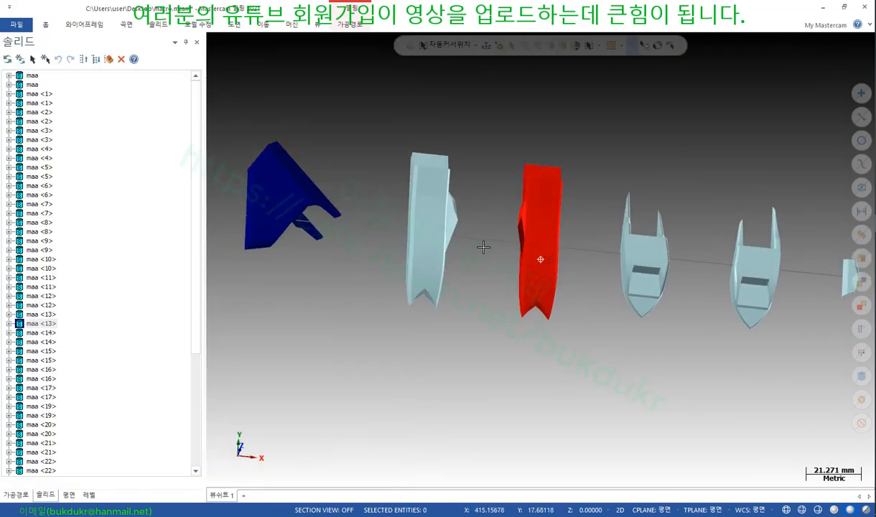
pyautogui.moveTo(372, 102); pyautogui.dragTo(435, 303)
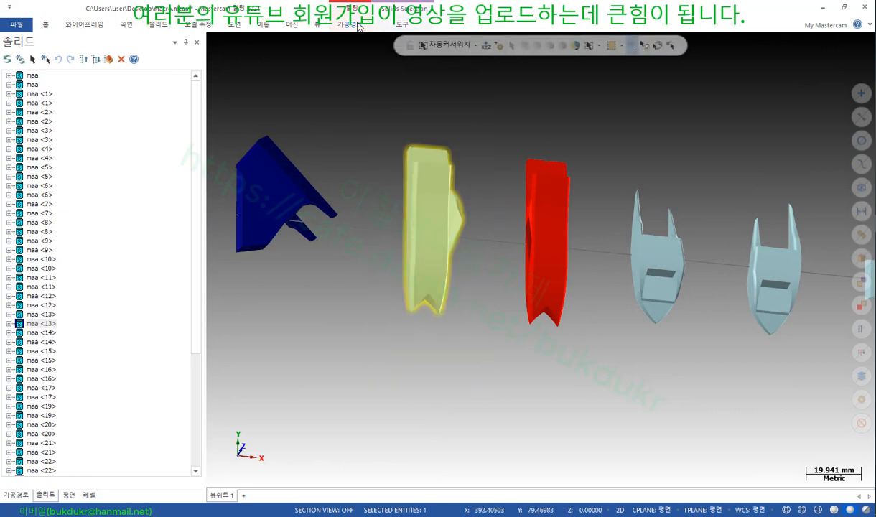
pyautogui.click(199, 23)
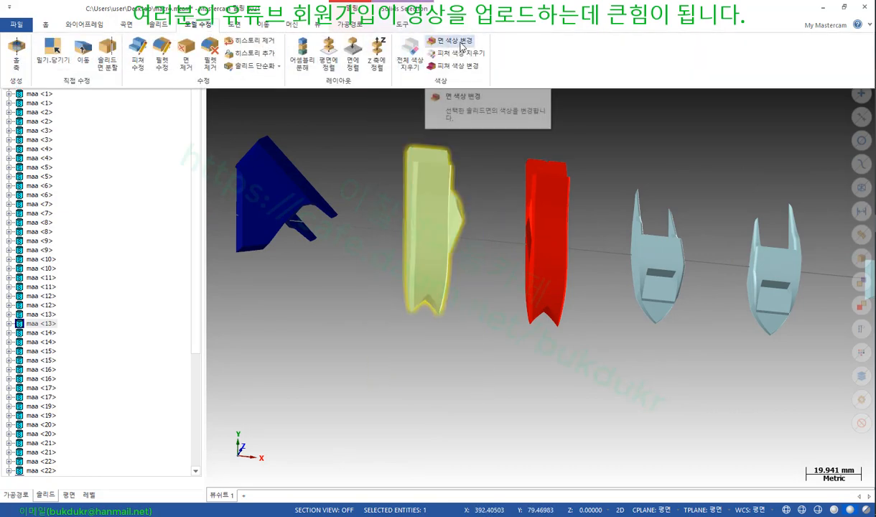
pyautogui.click(444, 44)
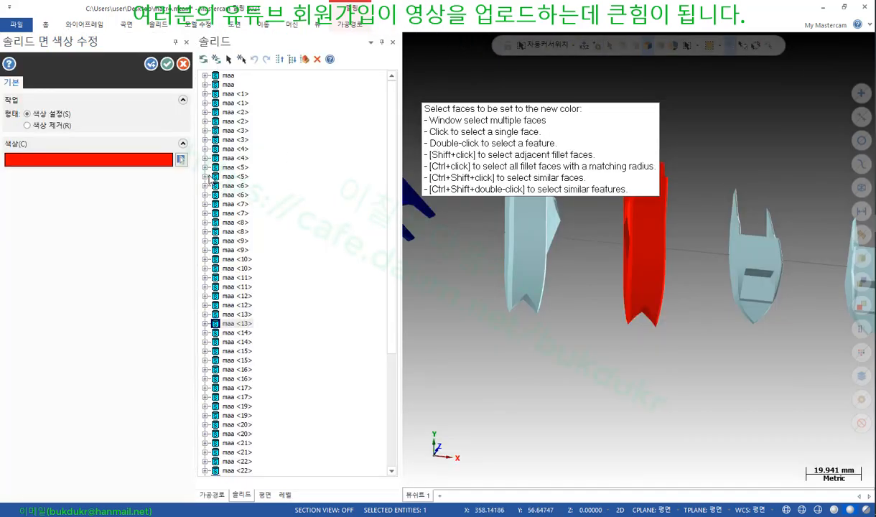
pyautogui.scroll(-4, 528, 297)
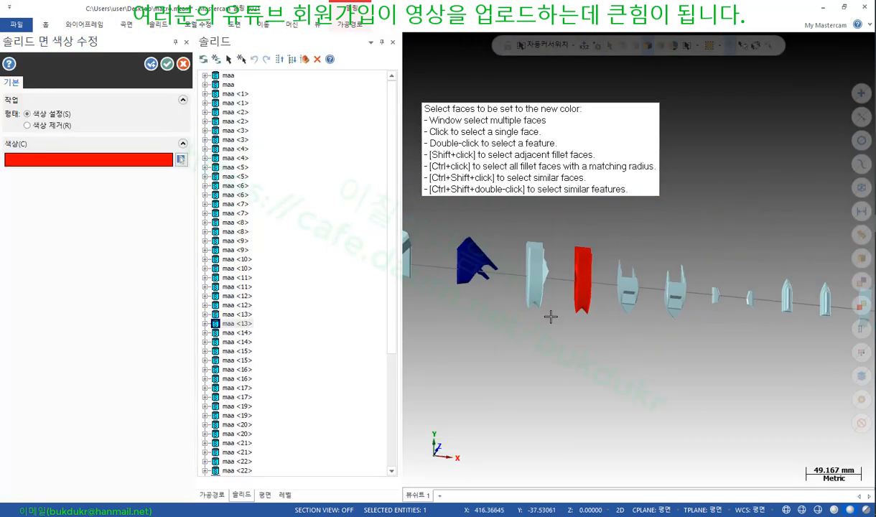
pyautogui.moveTo(503, 222); pyautogui.dragTo(567, 349)
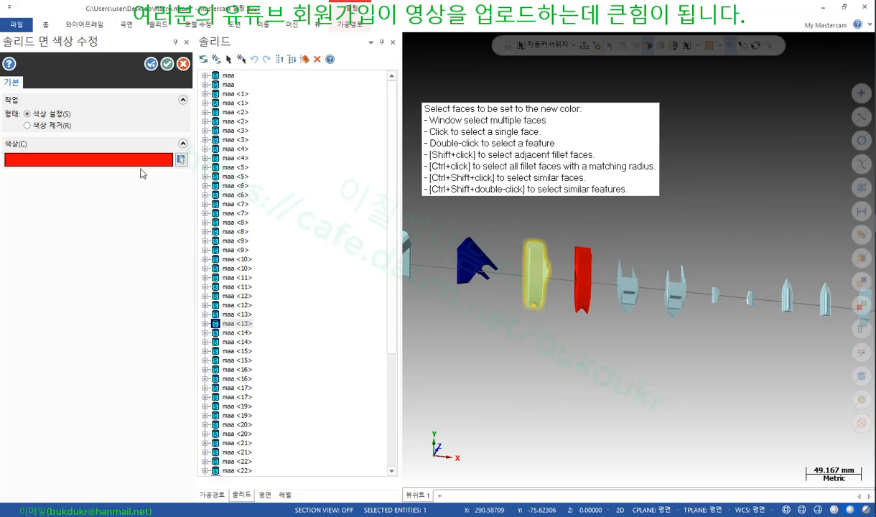
pyautogui.click(180, 162)
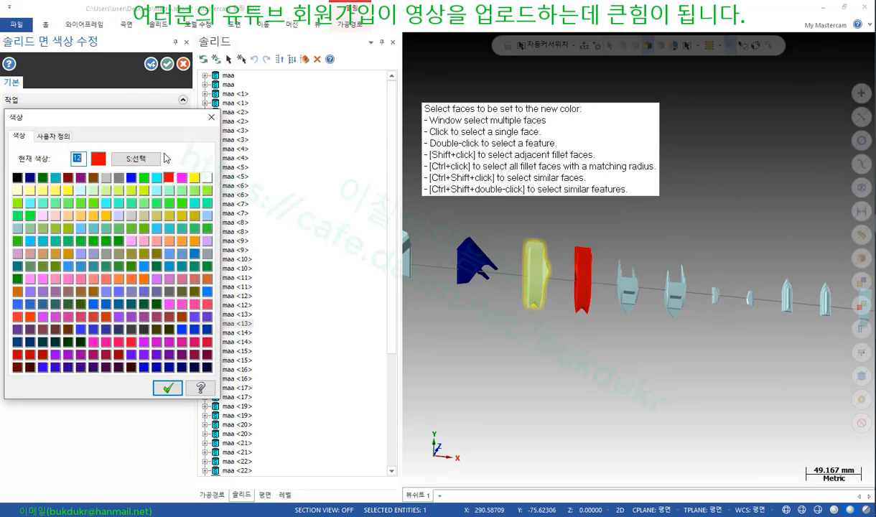
pyautogui.click(144, 179)
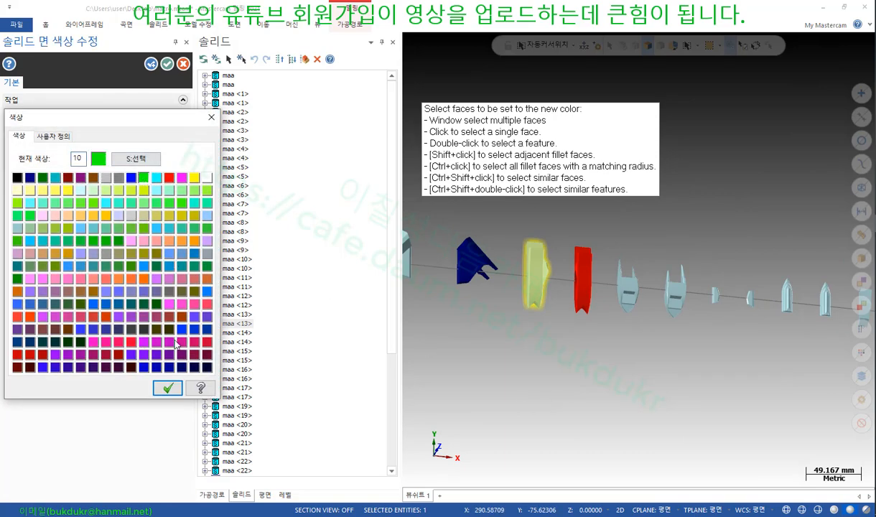
pyautogui.click(168, 388)
pyautogui.click(167, 64)
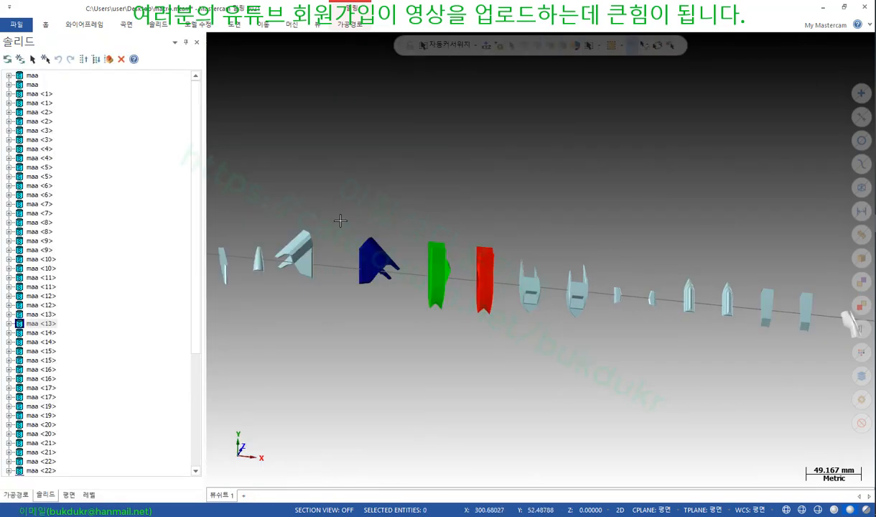
# Decline the autosave overwrite of macro.mcam and apply 피처 색상 변경 in blue (9) to the boat-shaped body maa <21> beside the red one
pyautogui.moveTo(343, 221); pyautogui.dragTo(552, 331, button='middle')
pyautogui.scroll(4, 503, 300)
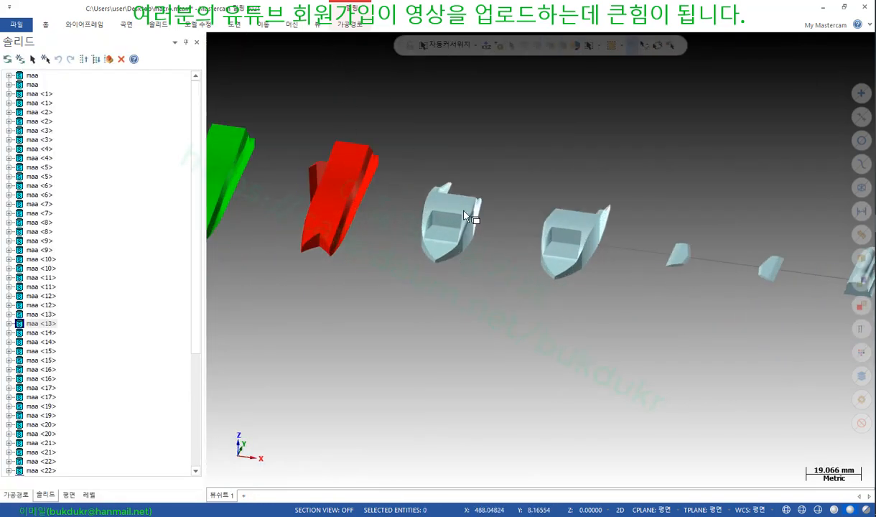
pyautogui.click(444, 199)
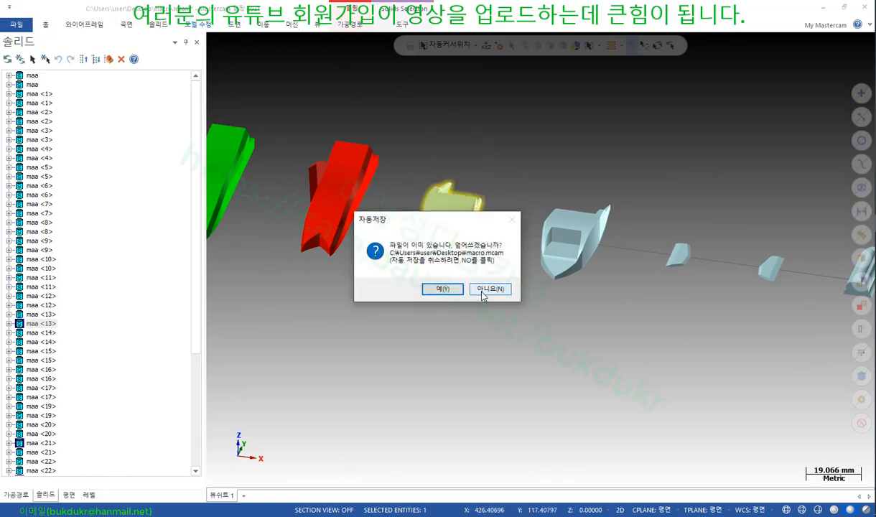
pyautogui.click(491, 289)
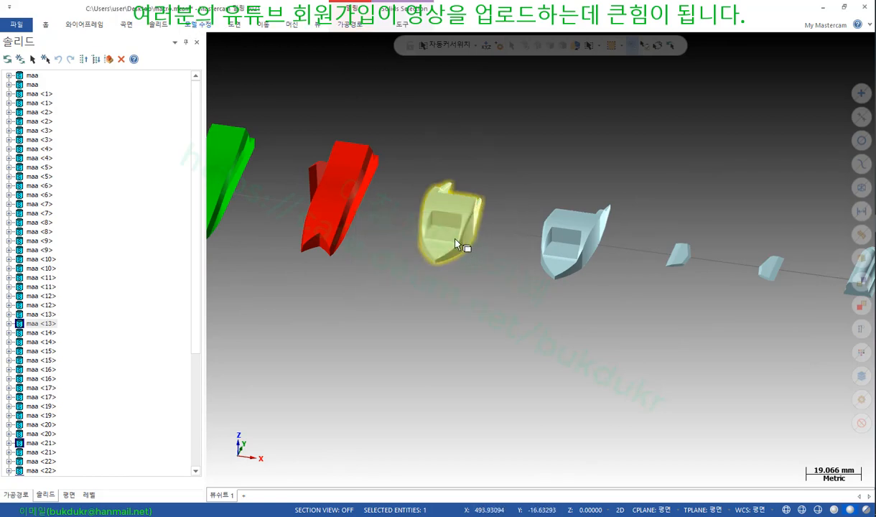
pyautogui.click(205, 26)
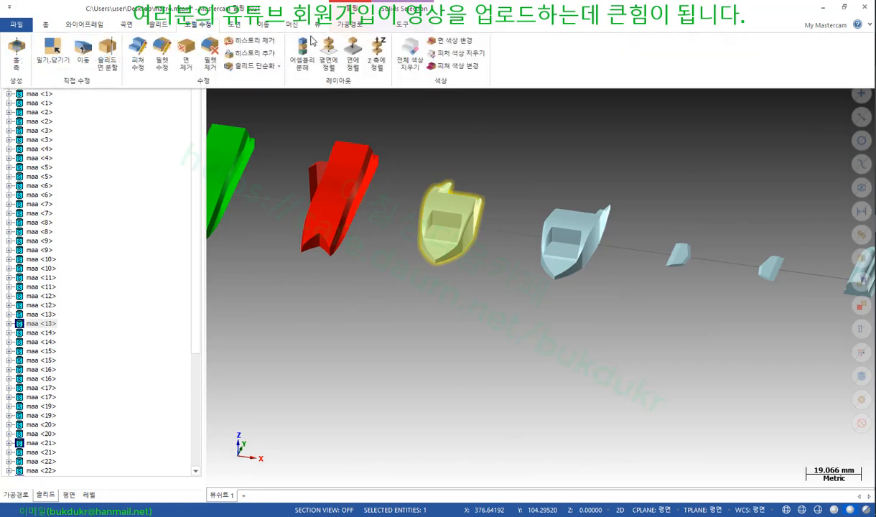
pyautogui.click(453, 66)
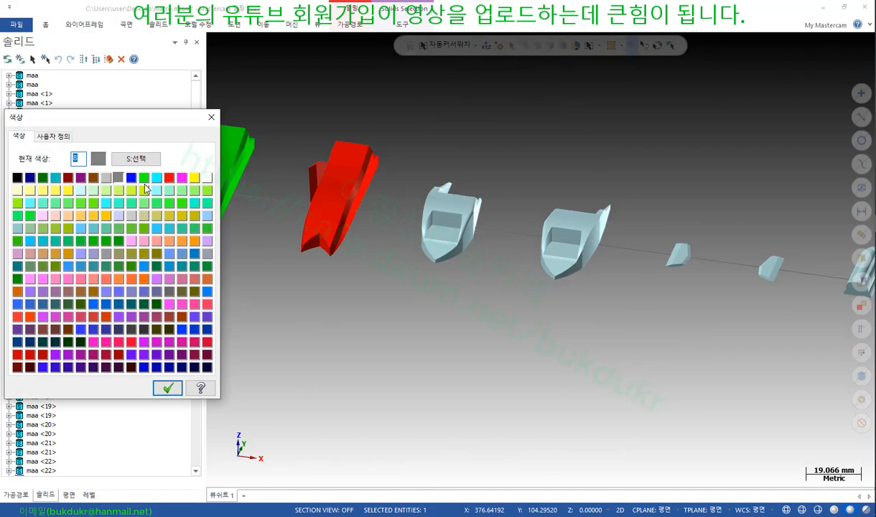
pyautogui.click(132, 178)
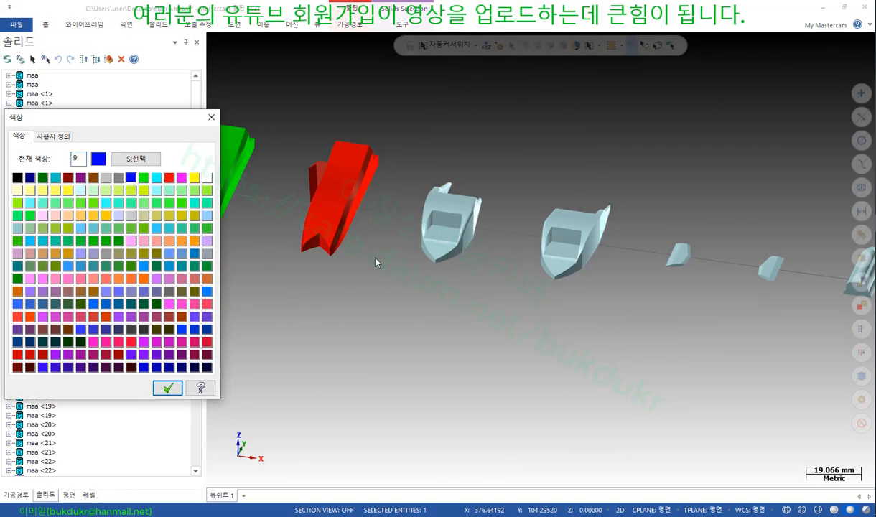
pyautogui.click(167, 389)
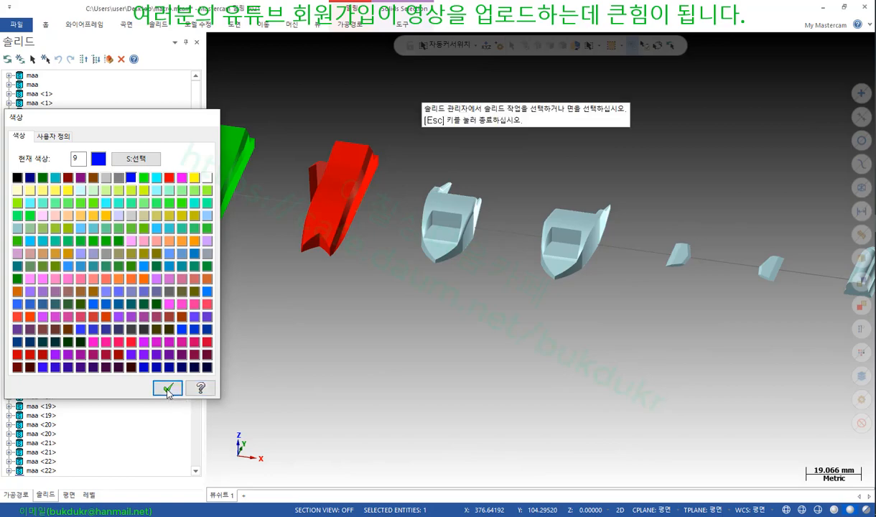
pyautogui.click(445, 211)
pyautogui.scroll(-3, 374, 260)
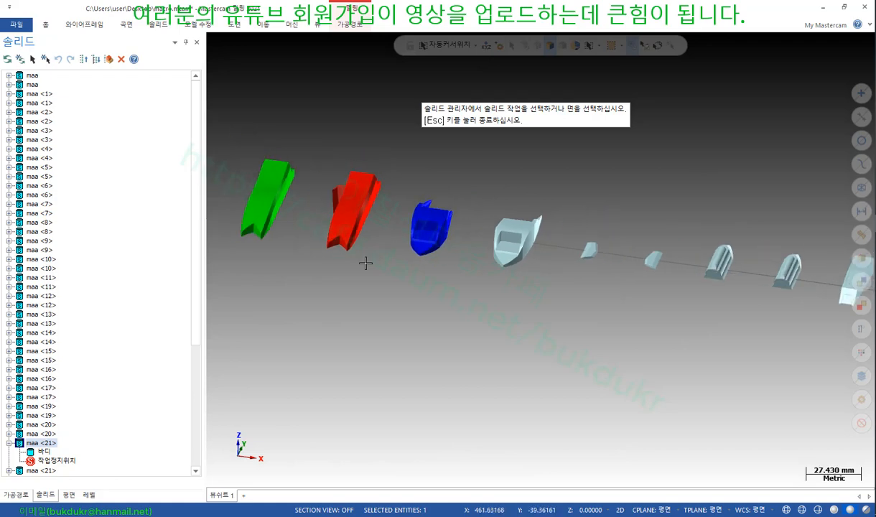
# Apply 피처 색상 변경 in blue to the six small bodies between the uncoloured boat-shaped body and the white part, and leave the function
pyautogui.scroll(2, 528, 253)
pyautogui.scroll(1, 574, 255)
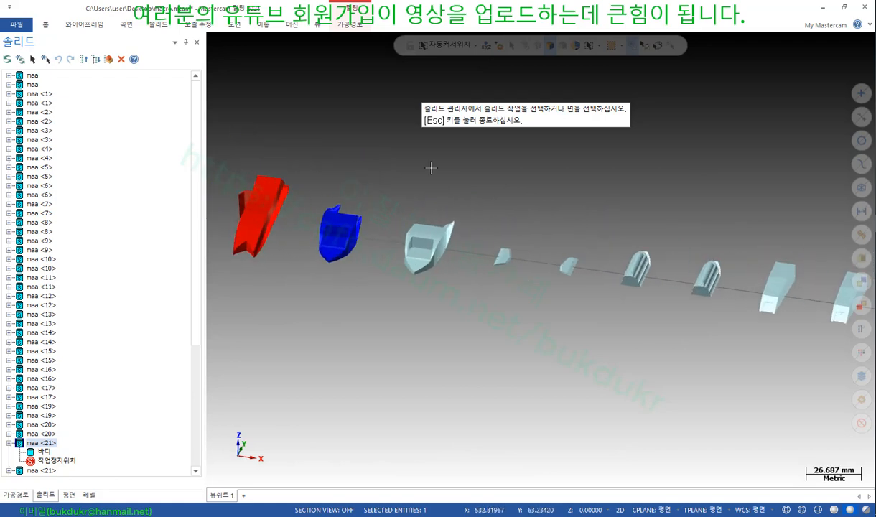
pyautogui.click(193, 27)
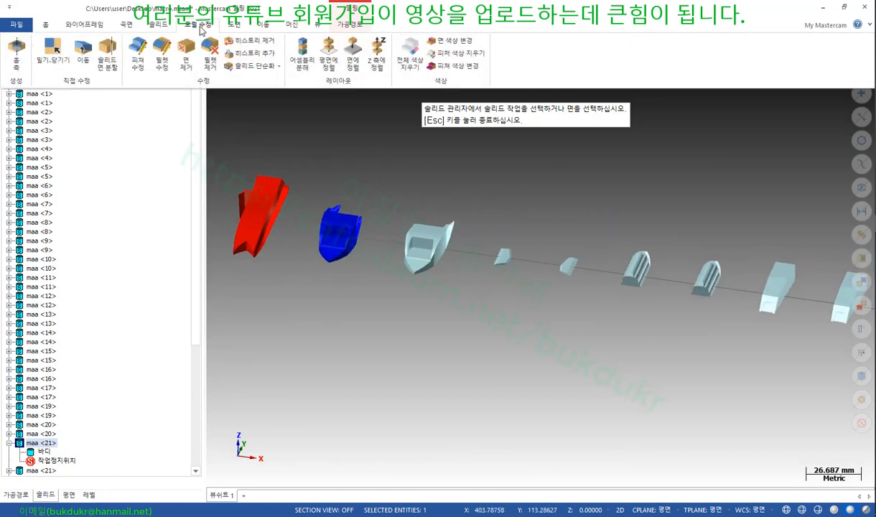
pyautogui.click(452, 65)
pyautogui.scroll(-5, 406, 137)
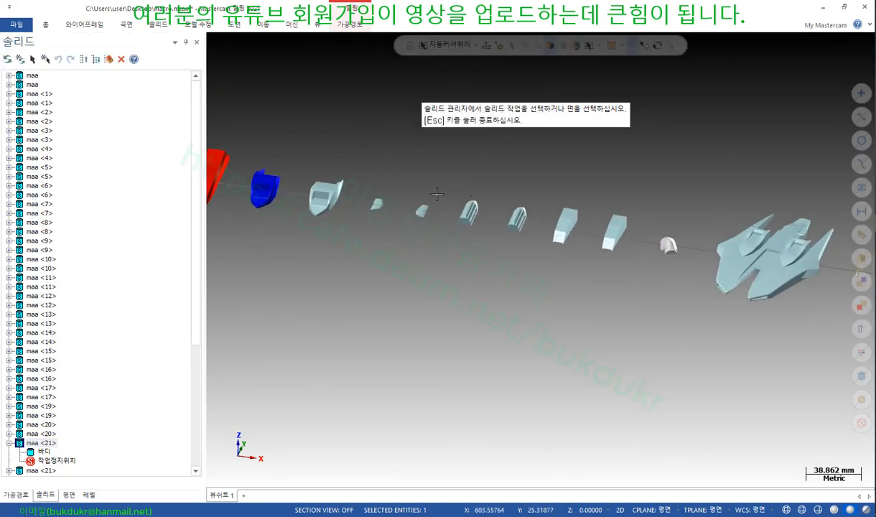
pyautogui.click(609, 230)
pyautogui.click(564, 224)
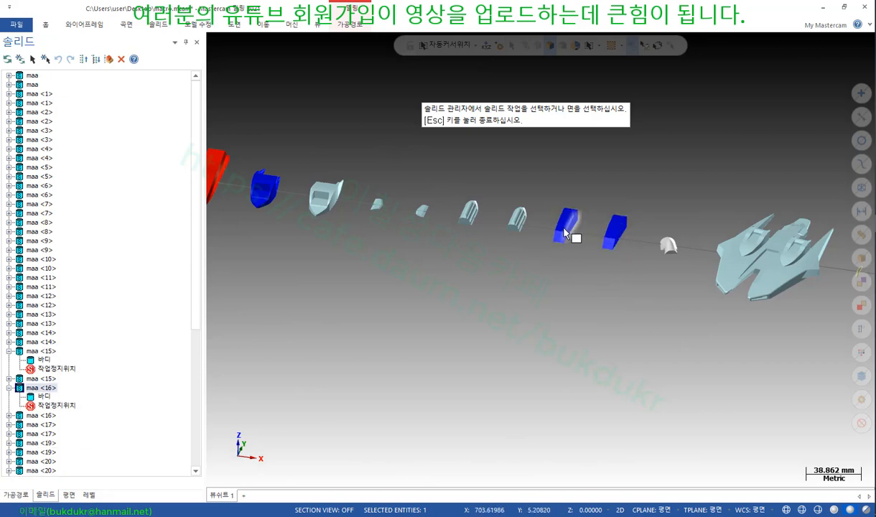
pyautogui.click(517, 219)
pyautogui.click(468, 213)
pyautogui.click(420, 211)
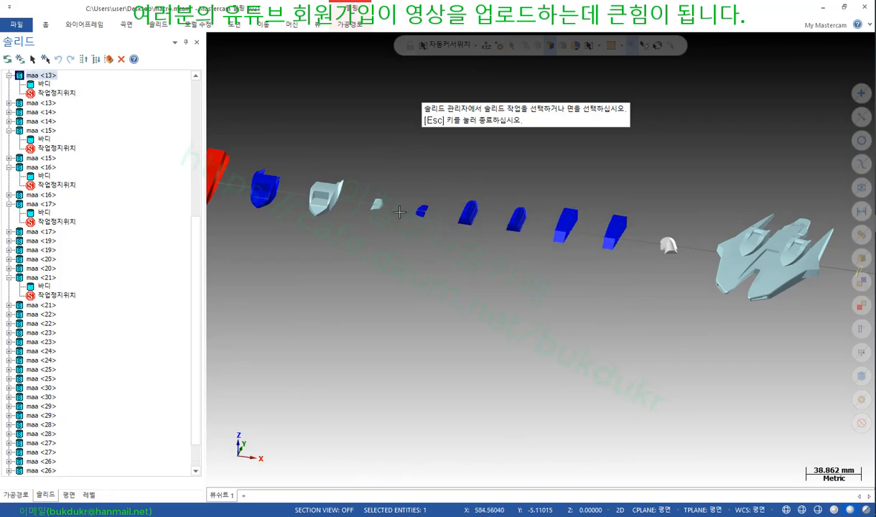
pyautogui.click(376, 205)
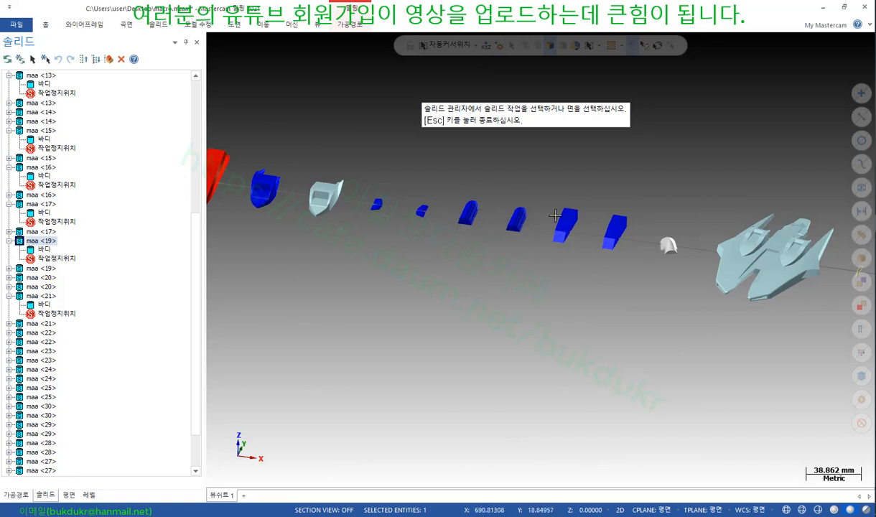
pyautogui.press('Escape')
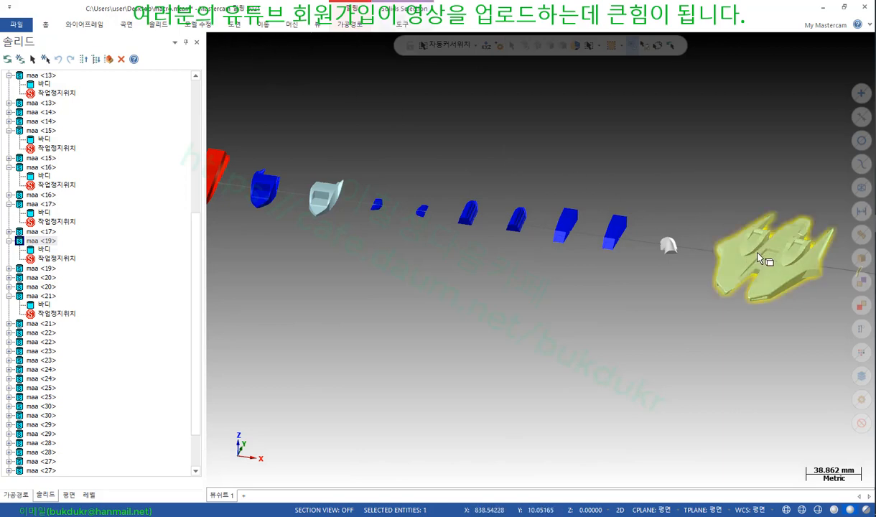
pyautogui.click(208, 25)
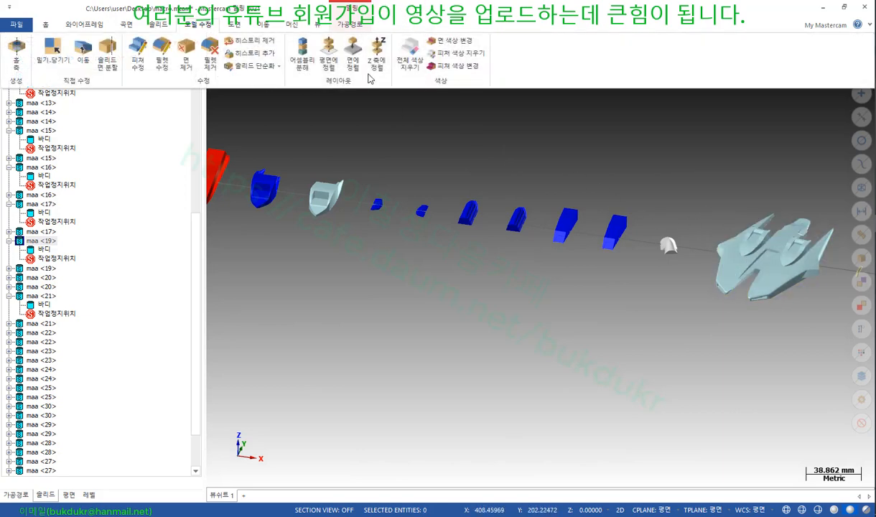
# Apply 피처 색상 변경 in dark green to the large twin-hulled body beside the white part, plus the tall thin and fin-shaped bodies beyond it
pyautogui.click(440, 66)
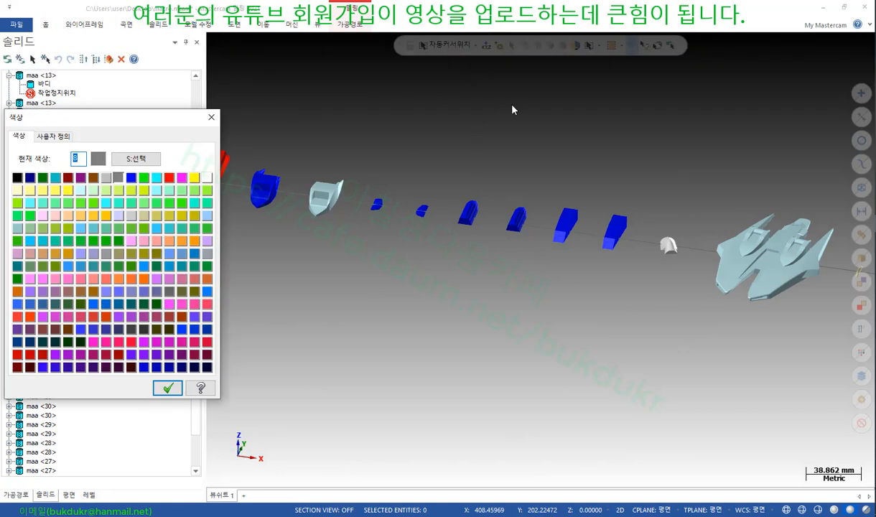
pyautogui.click(43, 178)
pyautogui.click(167, 388)
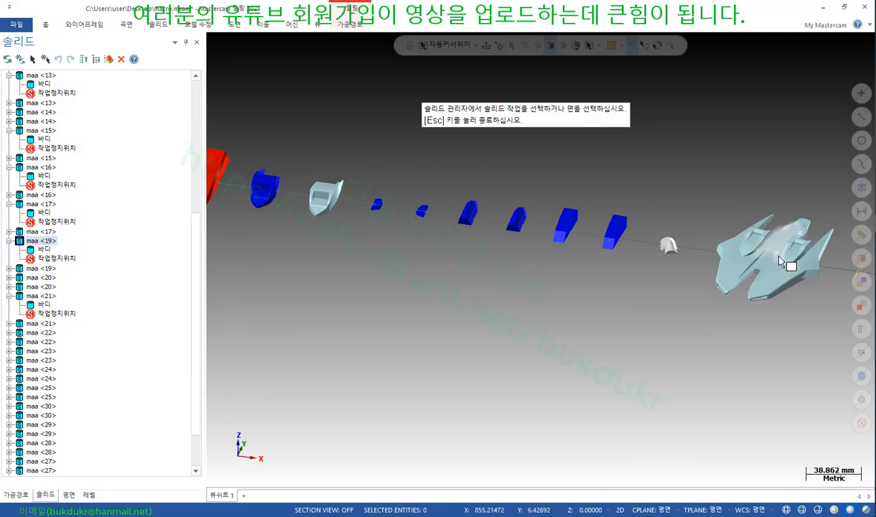
pyautogui.click(742, 244)
pyautogui.scroll(-3, 681, 287)
pyautogui.scroll(-3, 478, 233)
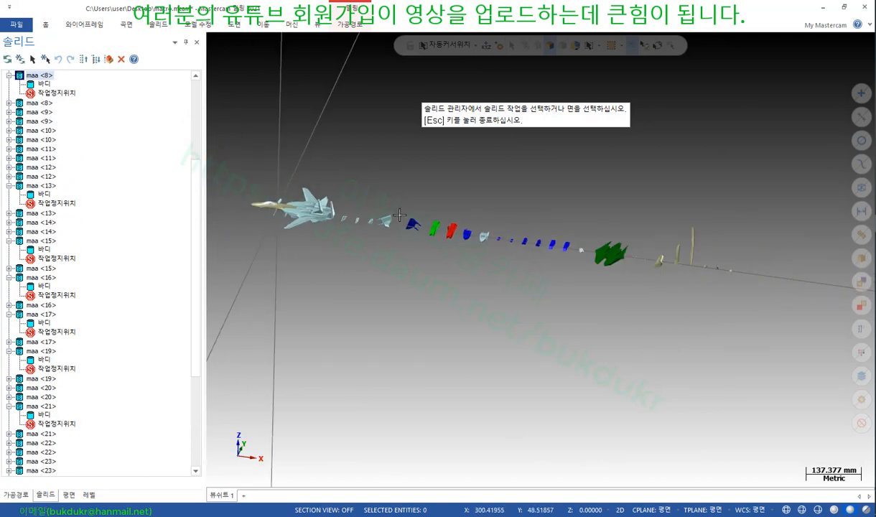
pyautogui.click(691, 245)
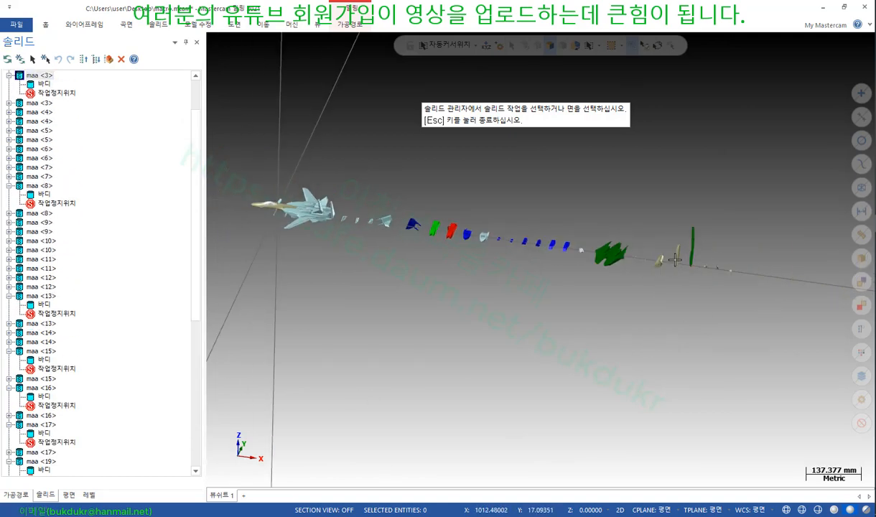
pyautogui.click(662, 262)
# Apply the same dark green feature colour to winged body maa <25> beside the dark blue one and small fin maa <26>
pyautogui.scroll(5, 674, 250)
pyautogui.scroll(-4, 718, 270)
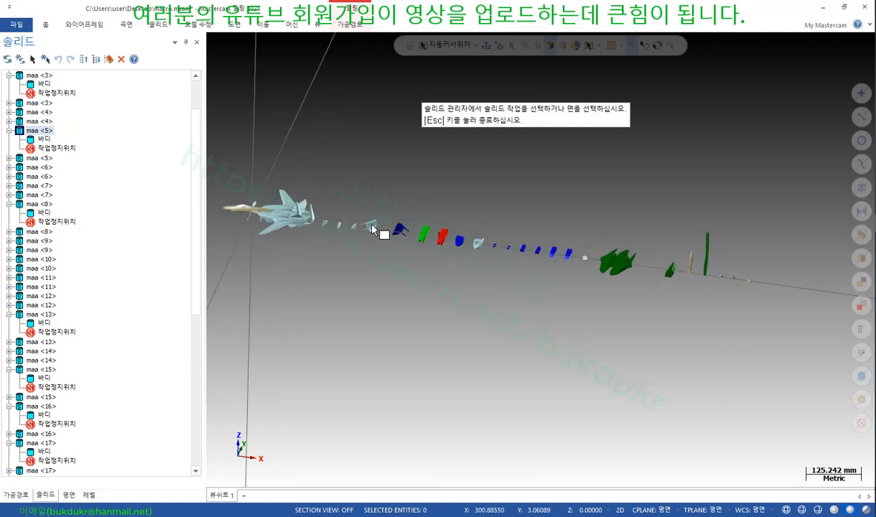
pyautogui.scroll(6, 341, 220)
pyautogui.click(381, 234)
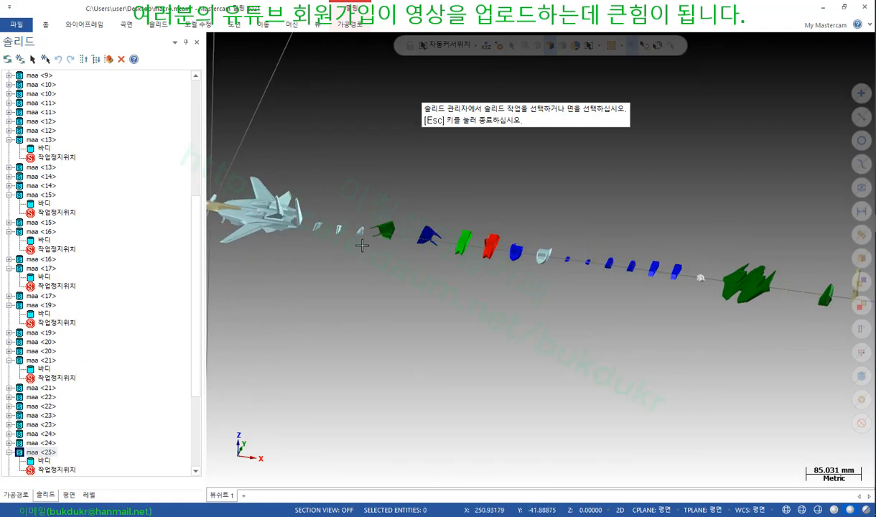
pyautogui.click(362, 234)
pyautogui.scroll(3, 361, 235)
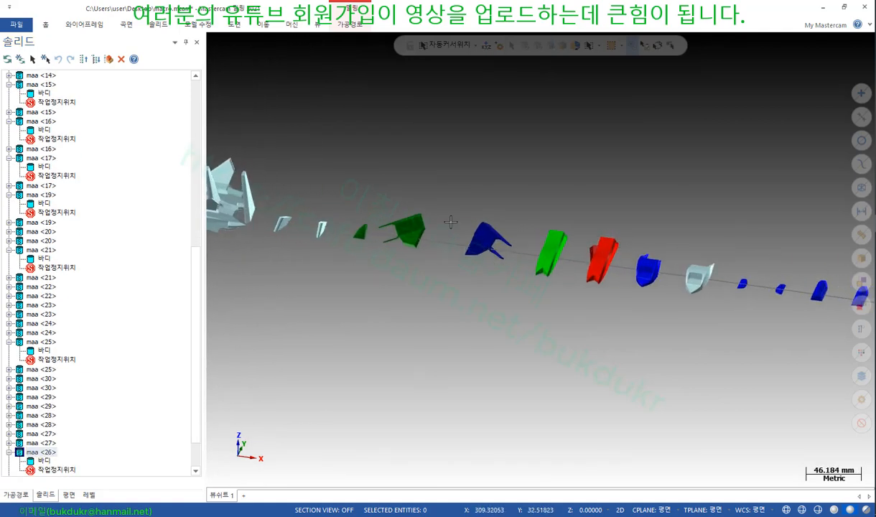
# Colour the long upper faces of the red body green with 면 색상 변경
pyautogui.scroll(-5, 489, 260)
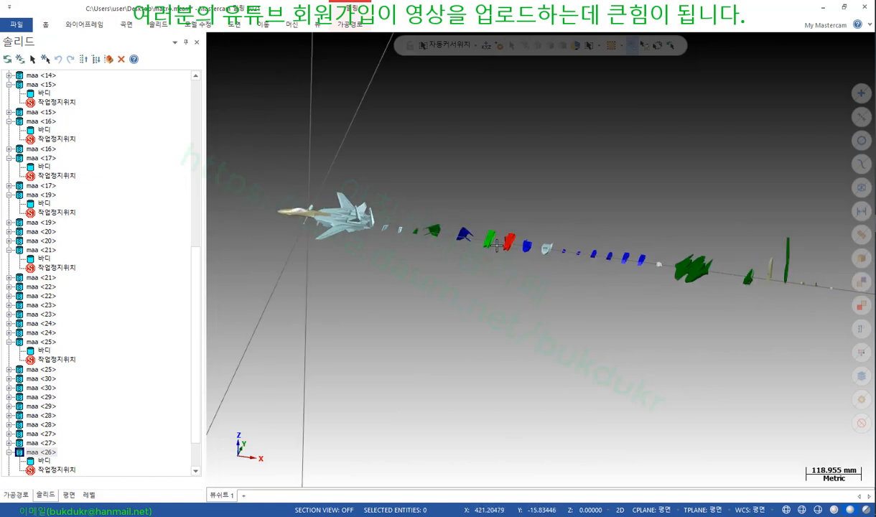
pyautogui.scroll(6, 495, 243)
pyautogui.scroll(3, 459, 208)
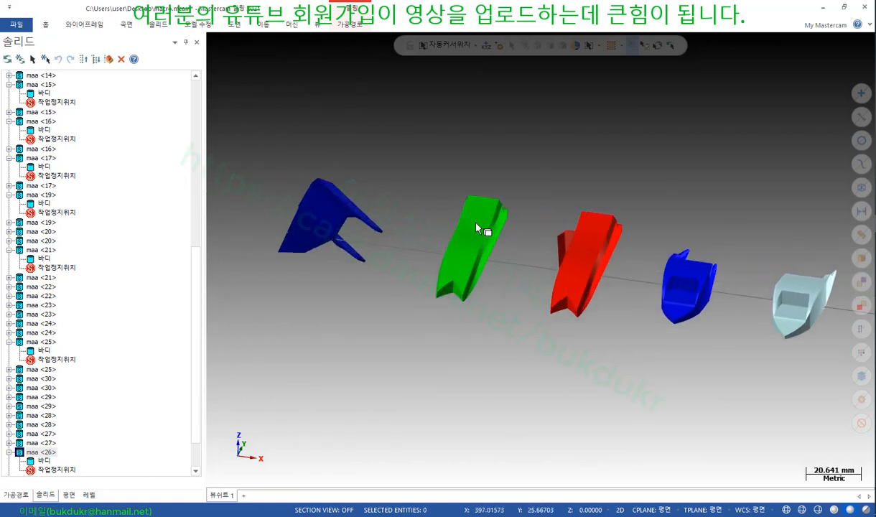
pyautogui.scroll(-5, 474, 215)
pyautogui.scroll(-2, 528, 320)
pyautogui.moveTo(529, 320); pyautogui.dragTo(450, 336, button='middle')
pyautogui.scroll(-2, 558, 166)
pyautogui.moveTo(557, 166); pyautogui.dragTo(445, 107, button='middle')
pyautogui.click(201, 26)
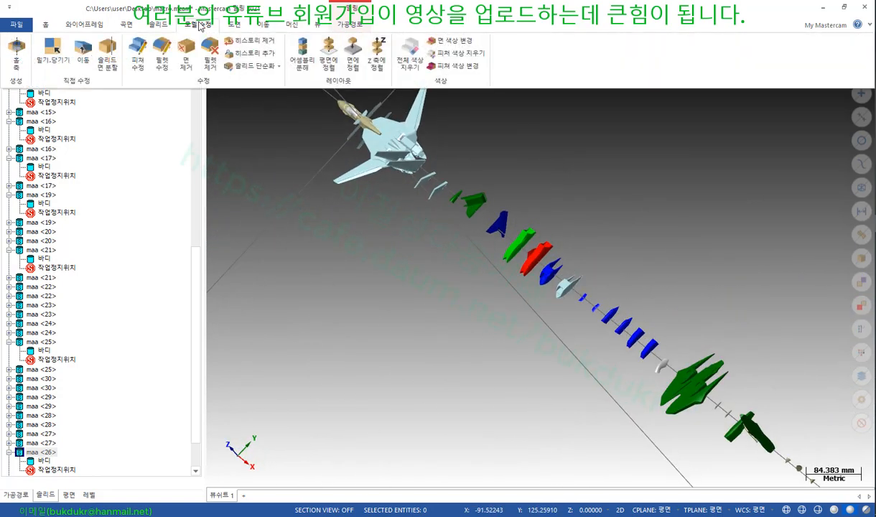
pyautogui.click(441, 40)
pyautogui.click(449, 41)
pyautogui.scroll(8, 639, 266)
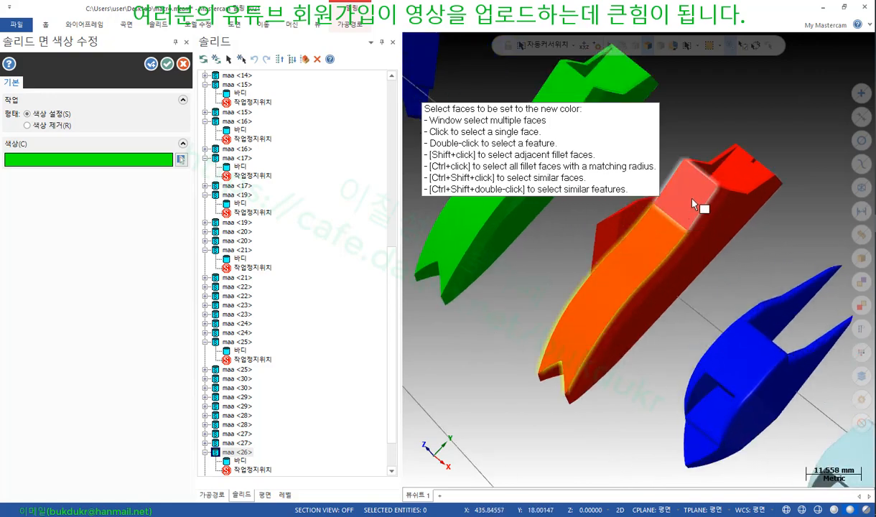
pyautogui.click(166, 63)
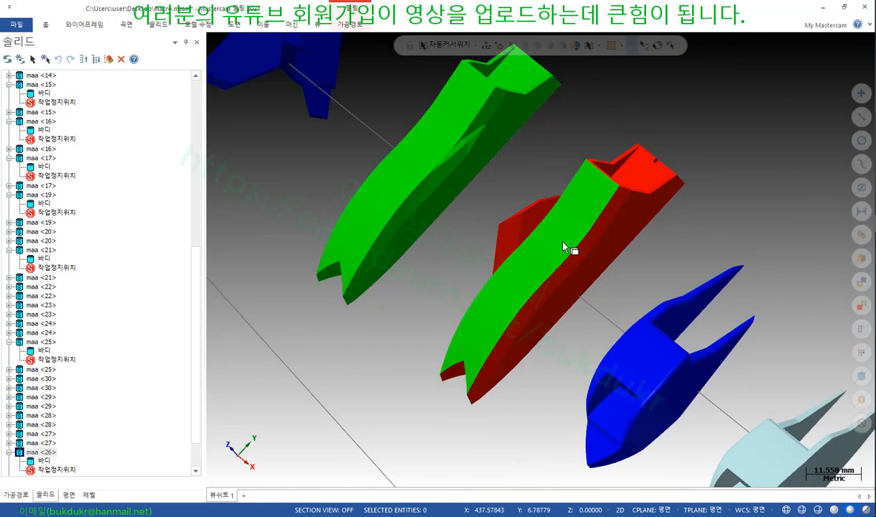
# Inspect the red body's green upper faces from several sides and consult the 면 색상 변경 section of the textbook PDF in Adobe Acrobat
pyautogui.moveTo(574, 236); pyautogui.dragTo(632, 175, button='middle')
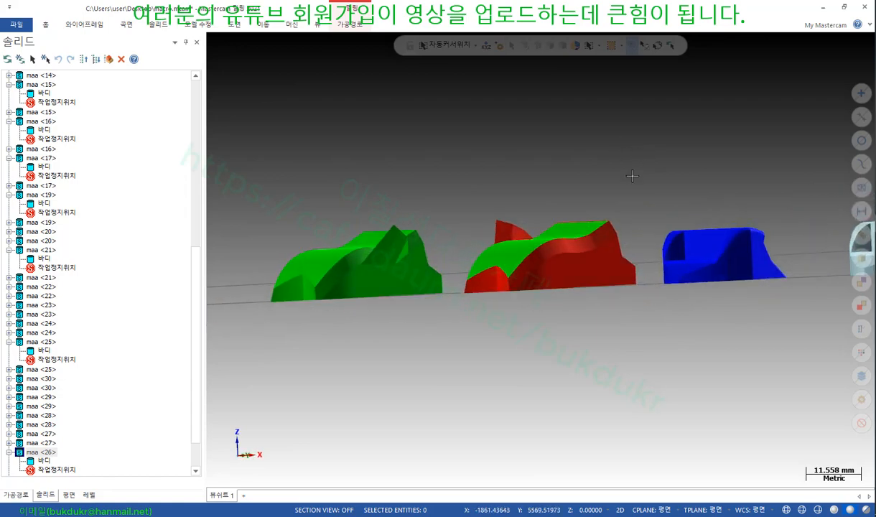
pyautogui.scroll(3, 572, 257)
pyautogui.moveTo(549, 259); pyautogui.dragTo(636, 276, button='middle')
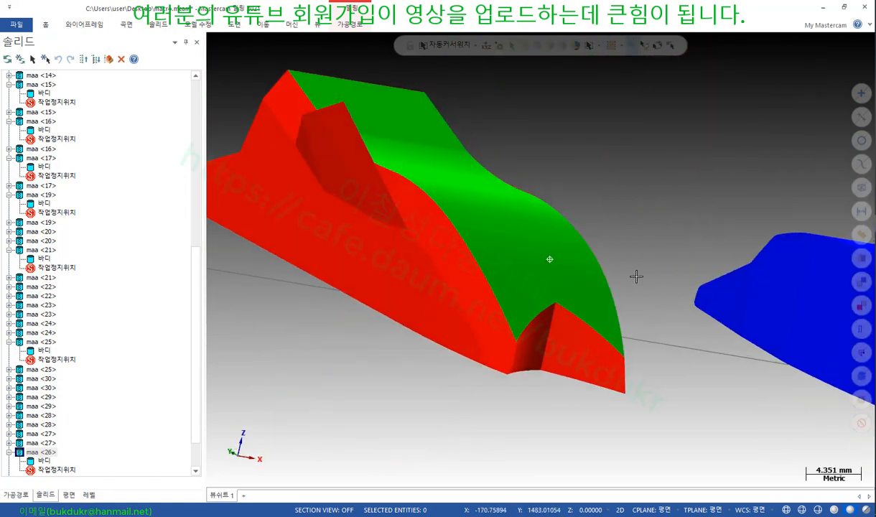
pyautogui.scroll(-4, 501, 272)
pyautogui.moveTo(501, 272); pyautogui.dragTo(540, 259, button='middle')
pyautogui.scroll(-2, 485, 204)
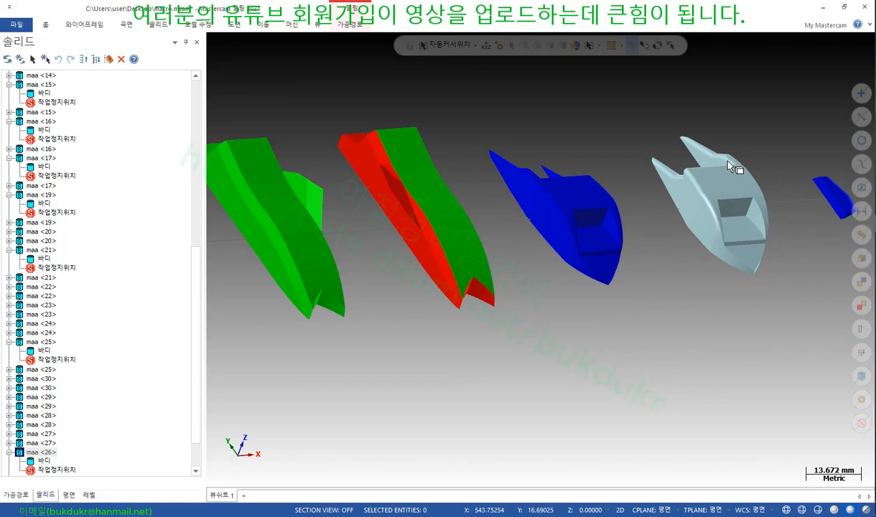
pyautogui.hotkey('alt', 'Tab')
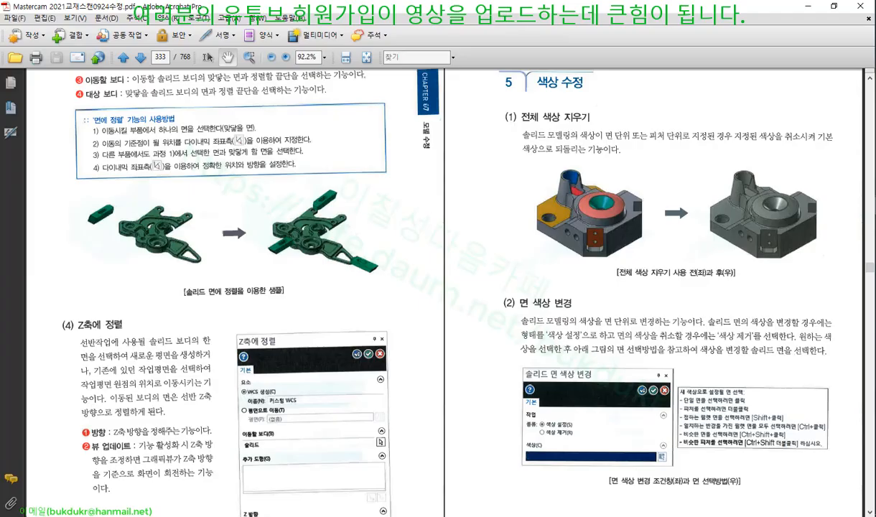
pyautogui.scroll(-1, 638, 290)
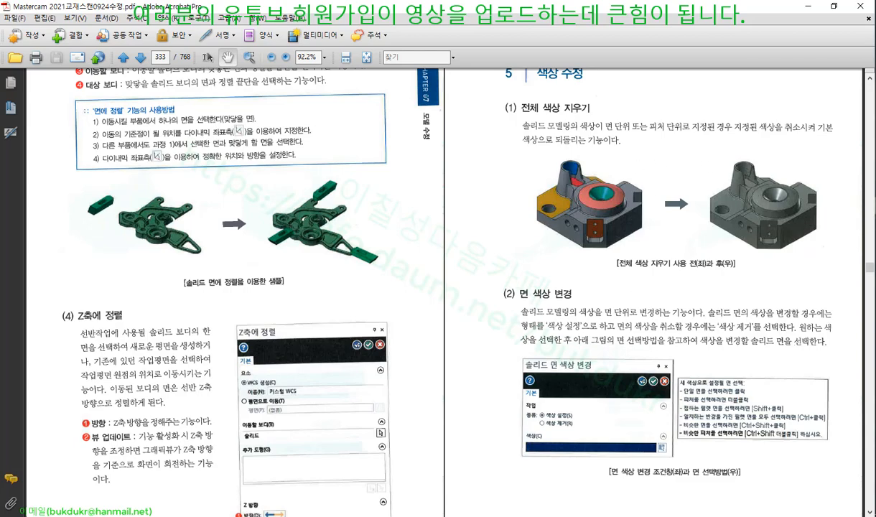
pyautogui.hotkey('alt', 'Tab')
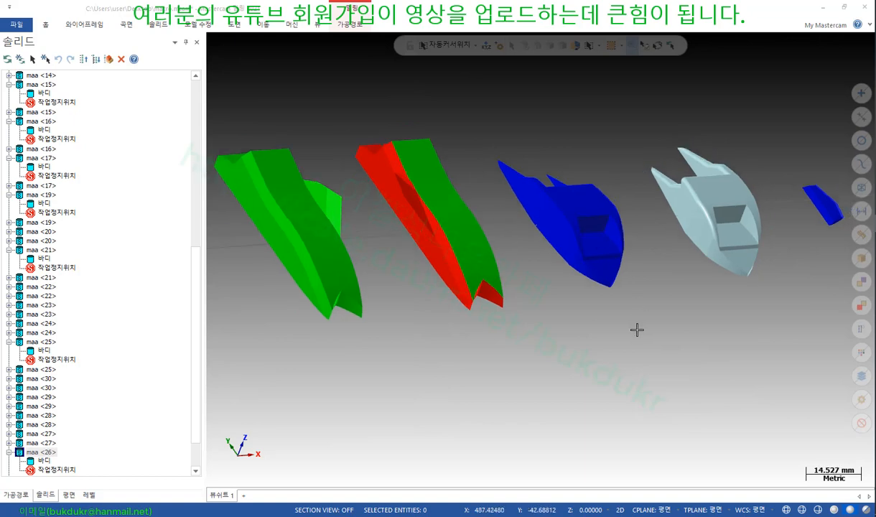
# Hide every body except the red one with green upper faces and fit it in the isometric view
pyautogui.moveTo(638, 329); pyautogui.dragTo(540, 257, button='middle')
pyautogui.moveTo(490, 246); pyautogui.dragTo(642, 450)
pyautogui.hotkey('alt', 'e')
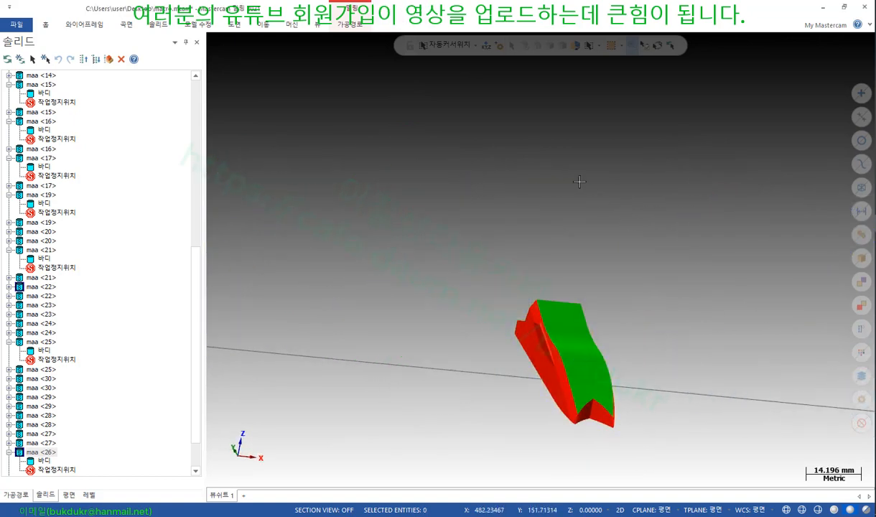
pyautogui.rightClick(538, 138)
pyautogui.click(582, 240)
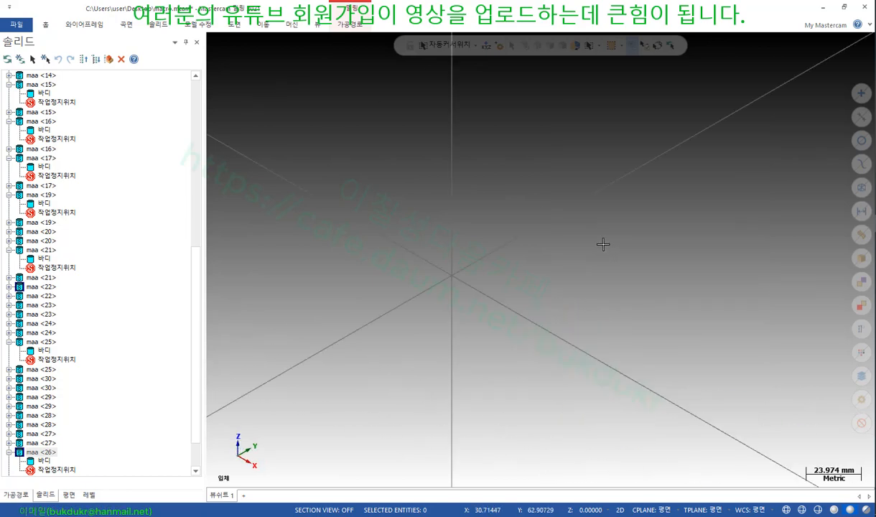
pyautogui.rightClick(492, 178)
pyautogui.click(518, 224)
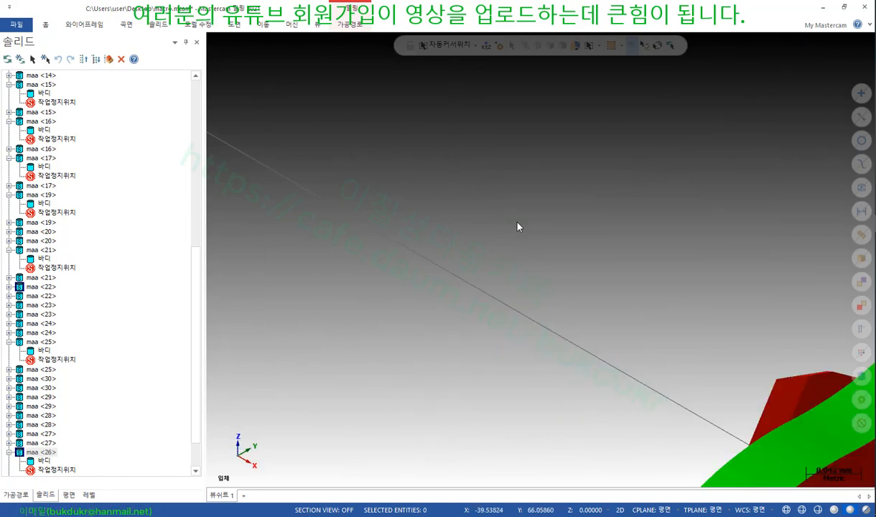
# Start a 3D 면방향 finishing toolpath and select the faces with colour 10 (green) as its drive surfaces
pyautogui.click(348, 26)
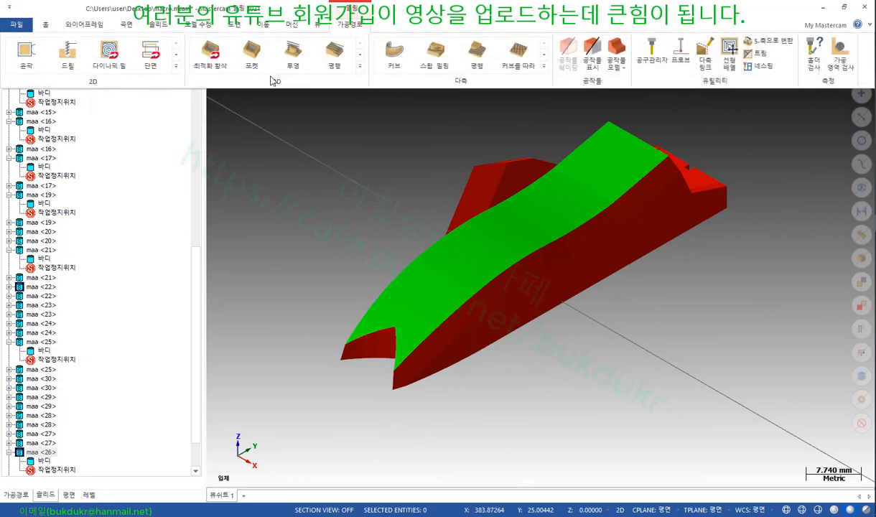
pyautogui.click(359, 65)
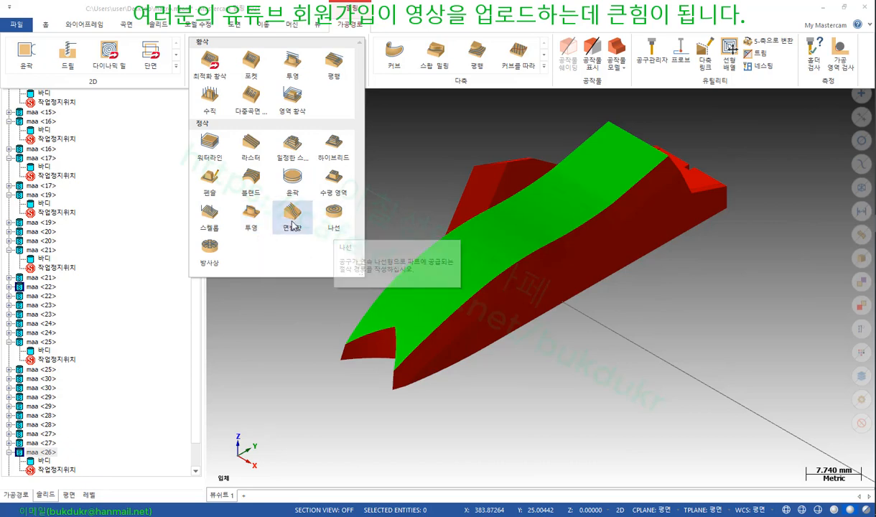
pyautogui.click(256, 227)
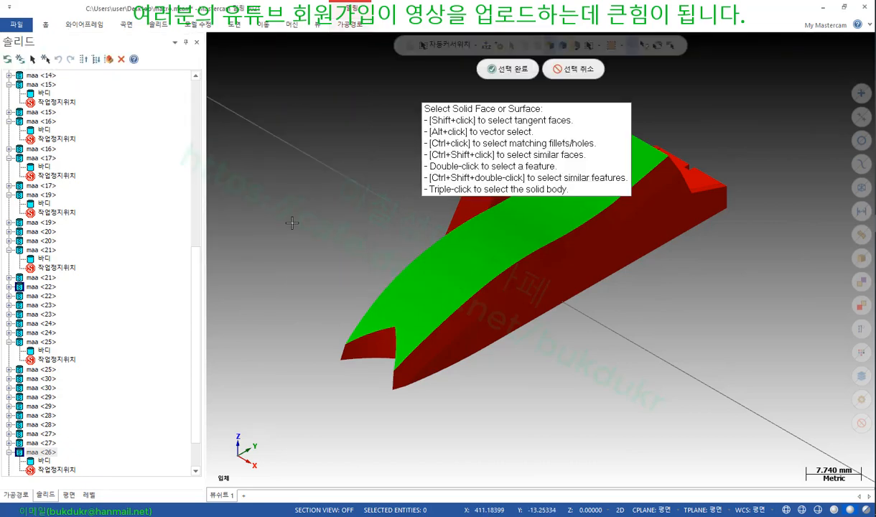
pyautogui.click(858, 352)
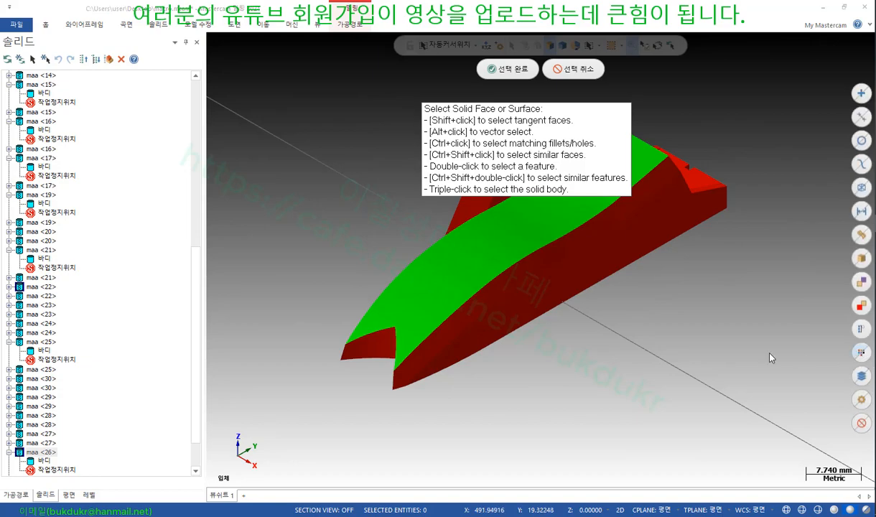
pyautogui.click(253, 229)
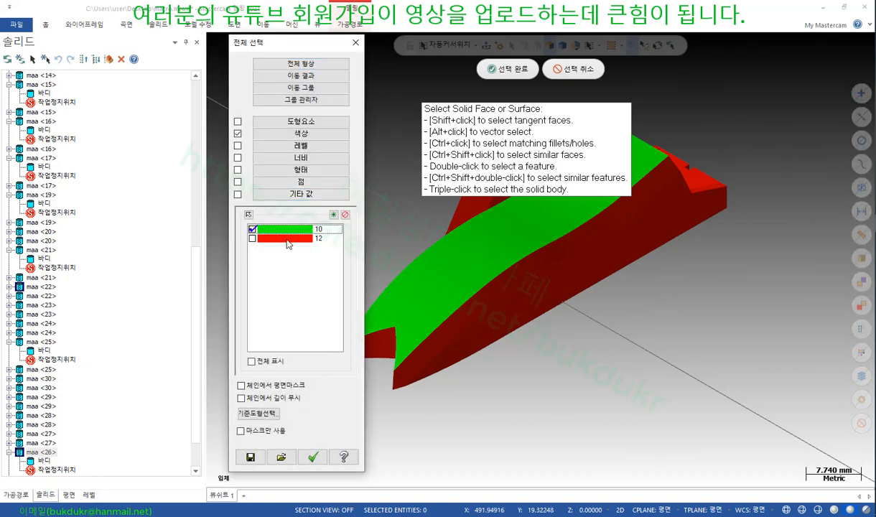
pyautogui.click(311, 450)
pyautogui.moveTo(363, 432); pyautogui.dragTo(618, 345, button='middle')
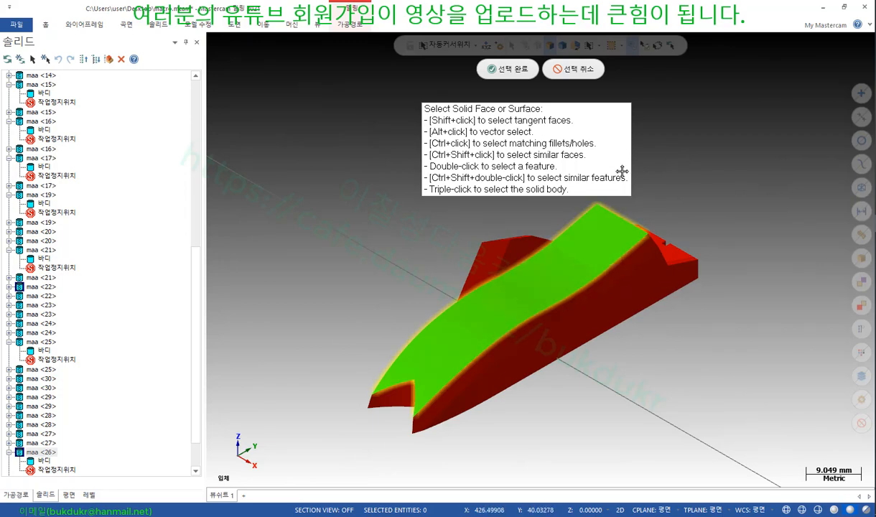
pyautogui.click(506, 68)
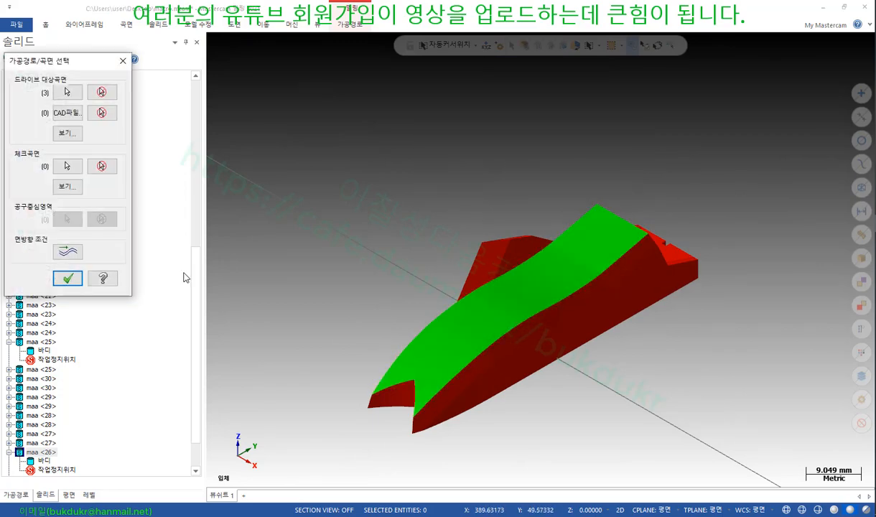
# Switch the 가공방향 in the 면방향 settings so the cuts run across the body, and accept the direction
pyautogui.click(68, 252)
pyautogui.scroll(2, 515, 336)
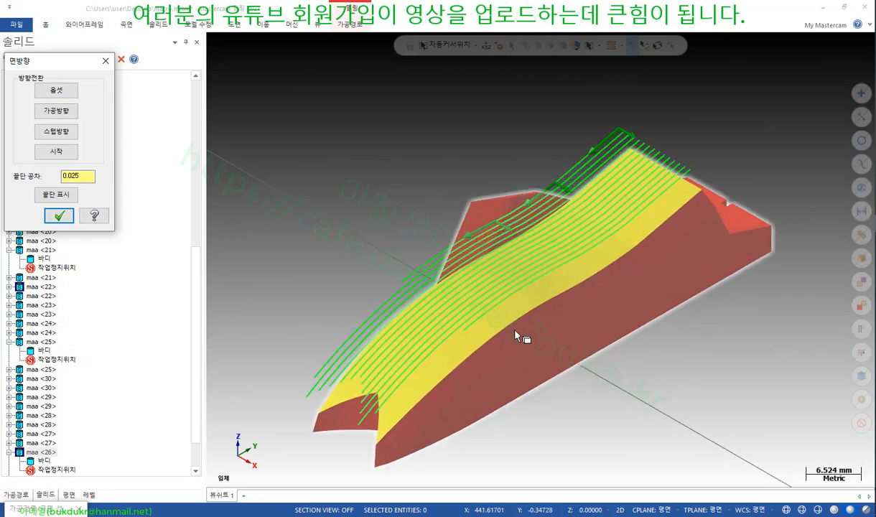
pyautogui.moveTo(515, 336); pyautogui.dragTo(616, 300, button='middle')
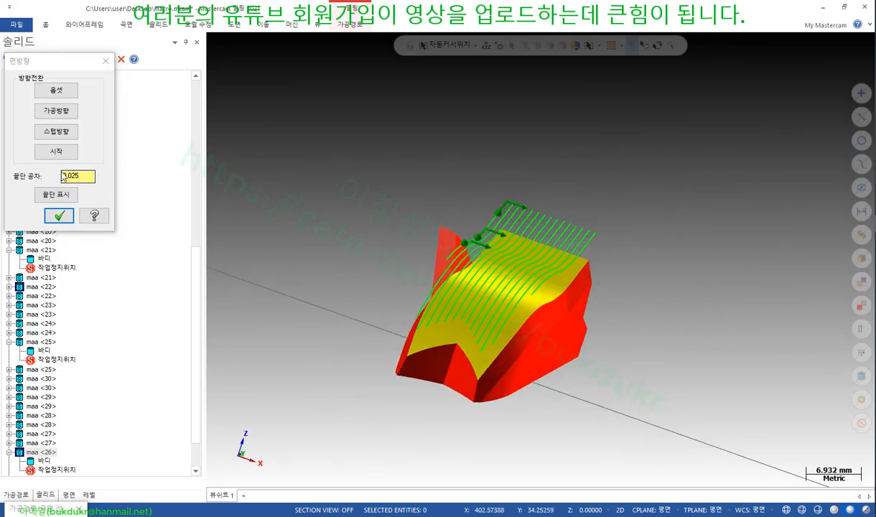
pyautogui.click(59, 112)
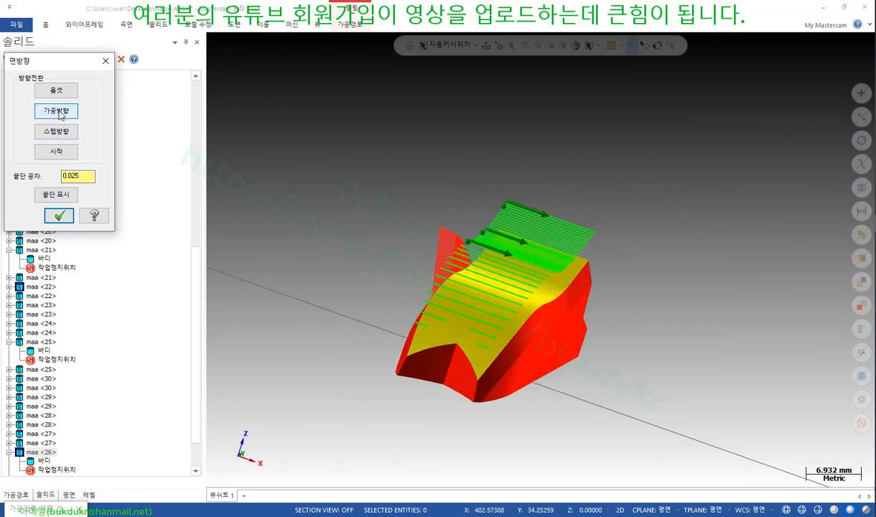
pyautogui.click(59, 215)
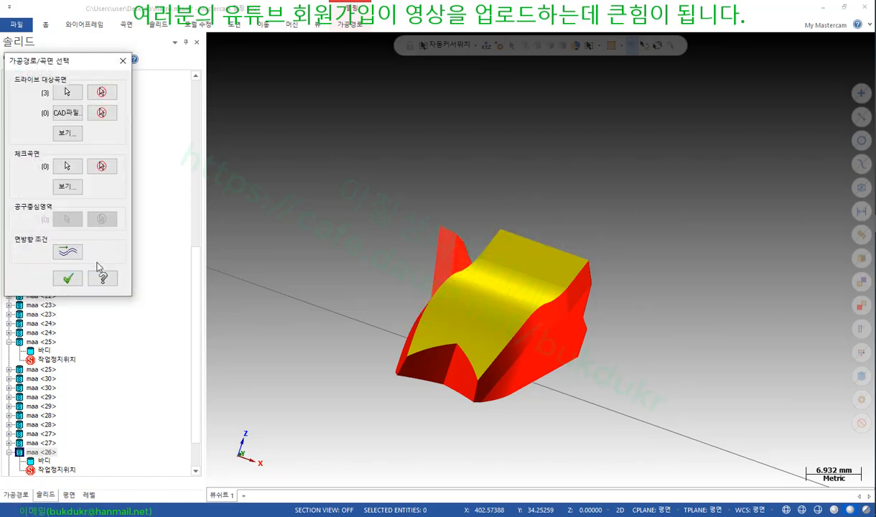
# Generate the 곡면정삭 면방향가공 toolpath on the green faces using the 10. BULL ENDMILL 4. RAD tool and default parameters
pyautogui.click(69, 276)
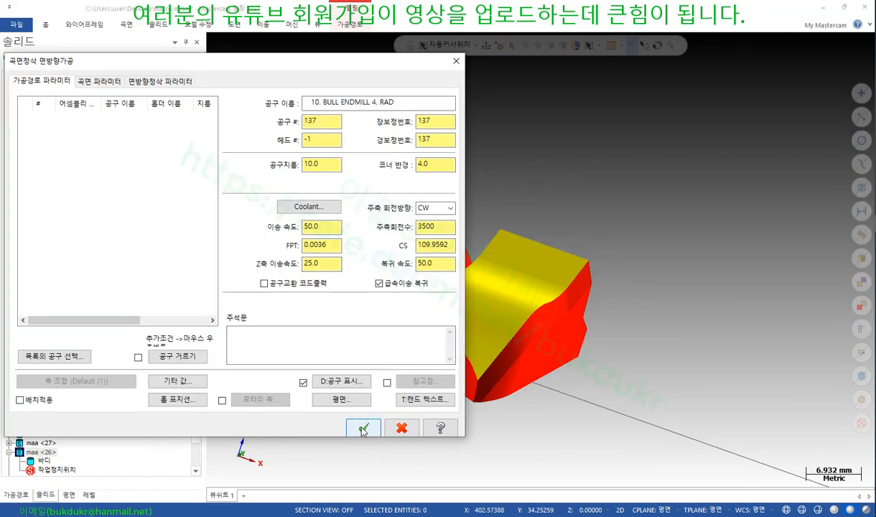
pyautogui.click(355, 423)
pyautogui.scroll(1, 554, 277)
pyautogui.moveTo(554, 277)
pyautogui.mouseDown(button='middle')
pyautogui.moveTo(497, 292)
pyautogui.moveTo(497, 307)
pyautogui.mouseUp(button='middle')
pyautogui.scroll(-1, 692, 171)
pyautogui.moveTo(692, 171); pyautogui.dragTo(669, 203, button='middle')
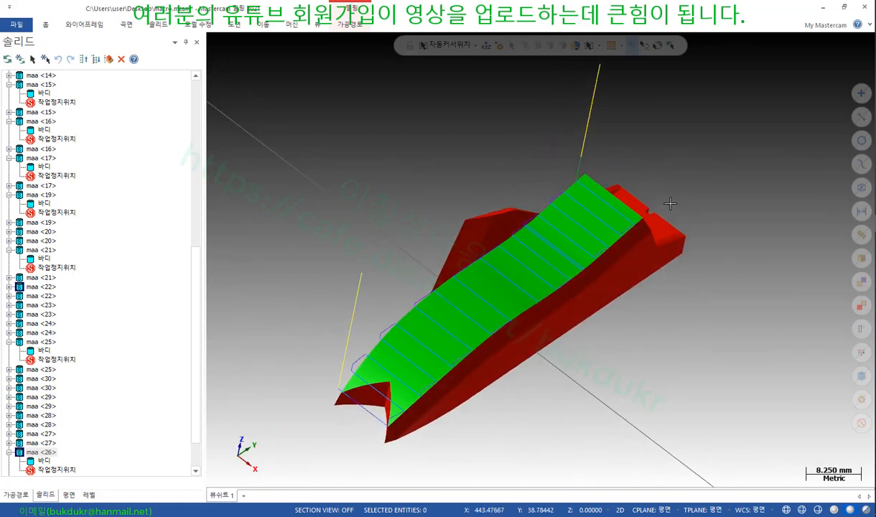
# Toggle the body's shading off and on to check the cuts, and hide the toolpath display
pyautogui.hotkey('alt', 's')
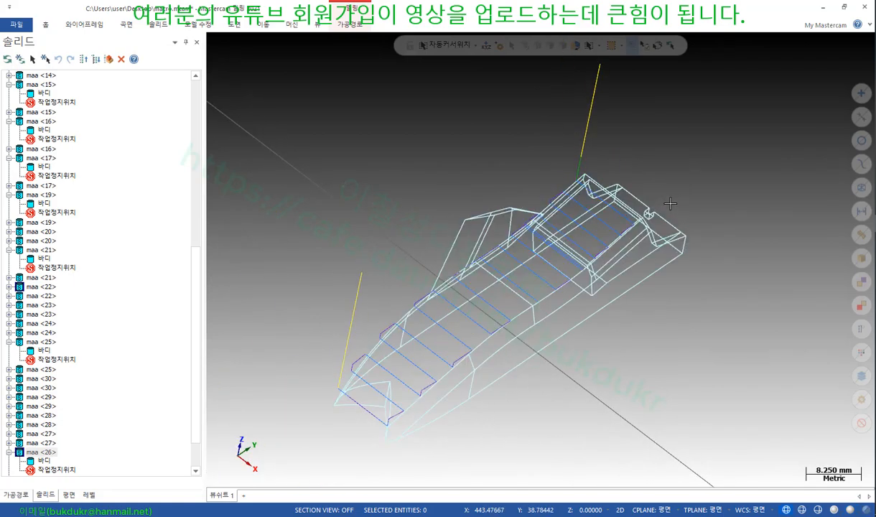
pyautogui.hotkey('alt', 's')
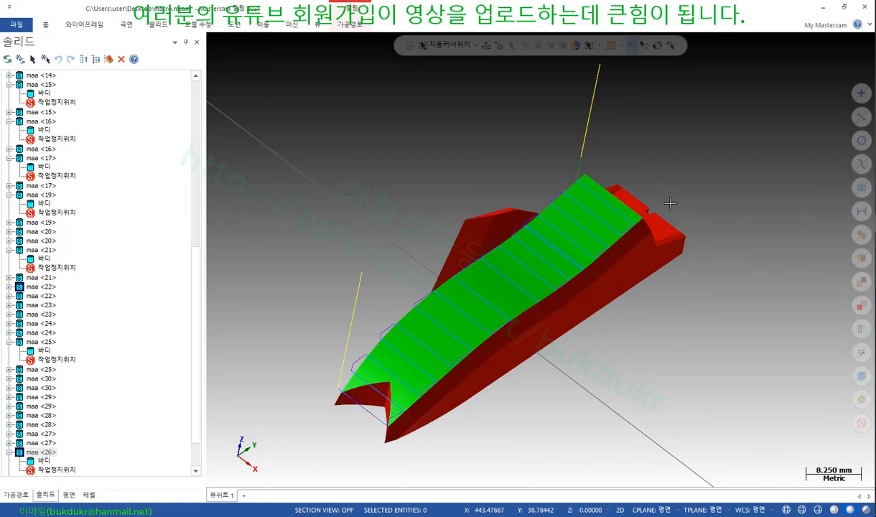
pyautogui.hotkey('alt', 't')
pyautogui.scroll(-1, 612, 230)
pyautogui.moveTo(612, 230); pyautogui.dragTo(646, 221, button='middle')
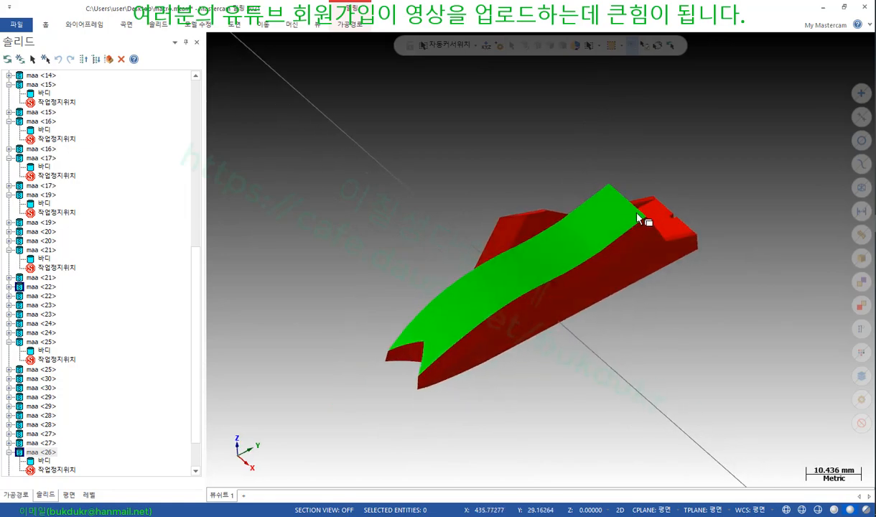
# Switch to the textbook PDF in Adobe Acrobat and read the 피처 색상 지우기 and 피처 색상 변경 sections on page 335
pyautogui.hotkey('alt', 'Tab')
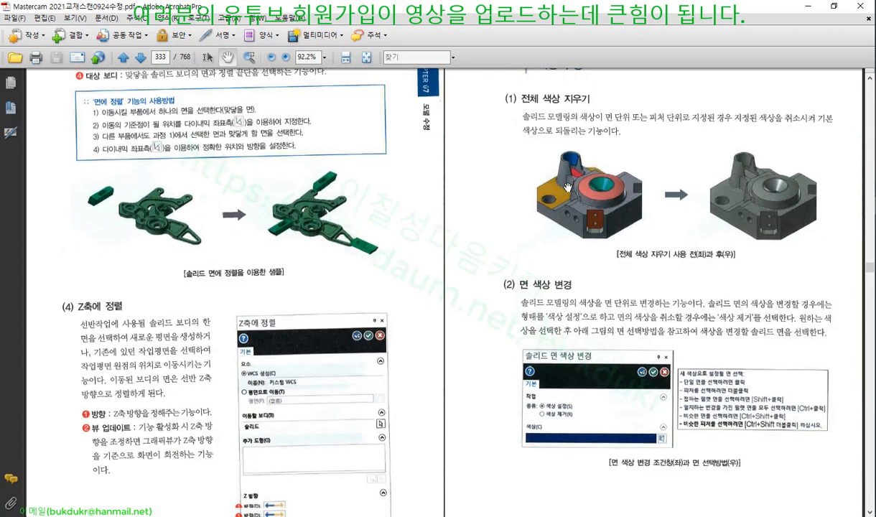
pyautogui.scroll(-2, 874, 424)
pyautogui.click(873, 424)
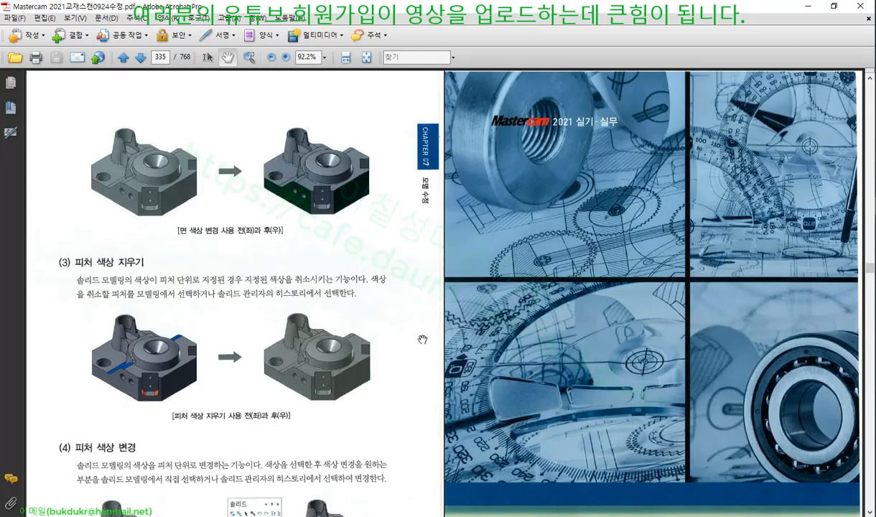
pyautogui.scroll(-3, 423, 339)
pyautogui.scroll(-1, 422, 339)
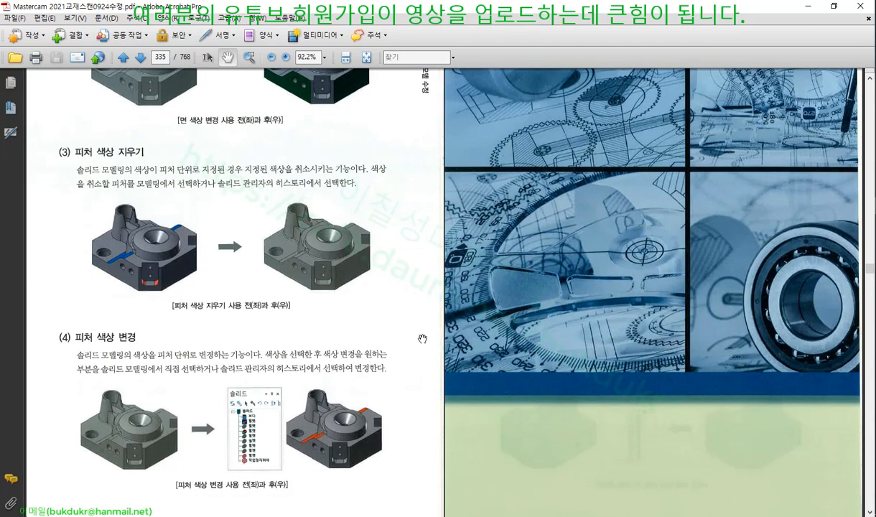